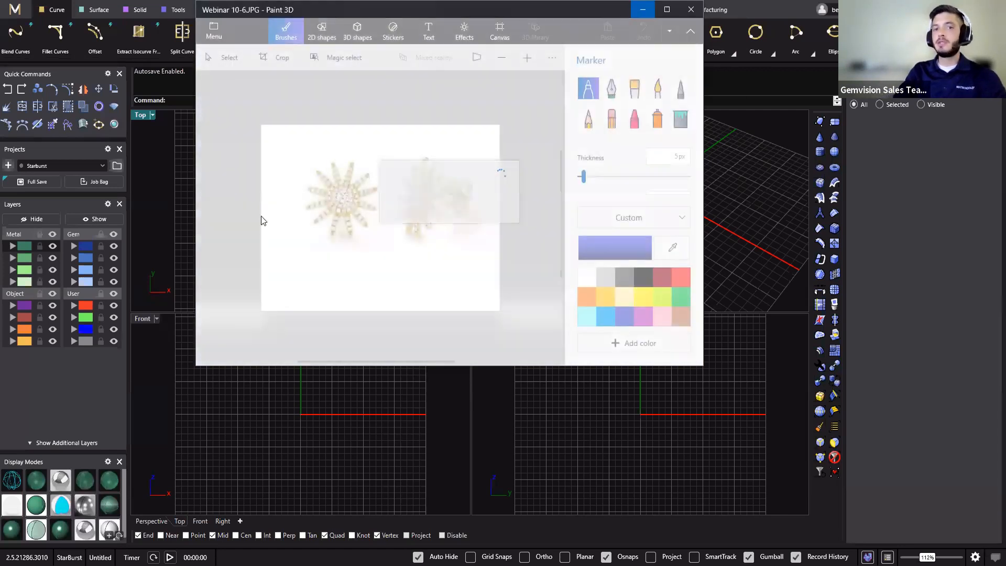
Outline one lower ray of the front-view starburst earring with the blue 5 px marker.
{"action": "scroll", "coordinate": [514, 236], "scroll_direction": "up", "scroll_amount": 2}
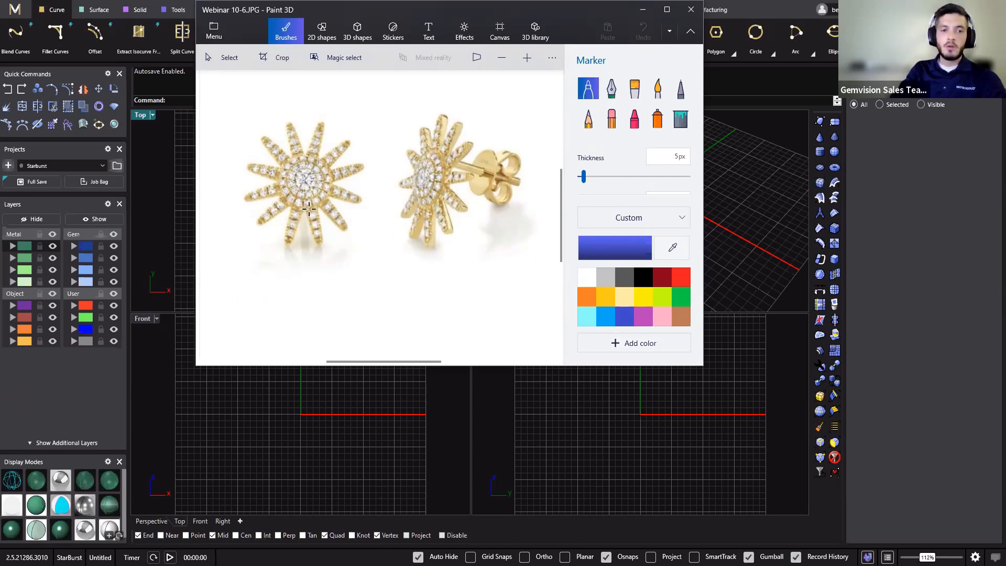
{"action": "mouse_move", "coordinate": [305, 209]}
{"action": "left_mouse_down"}
{"action": "mouse_move", "coordinate": [320, 242]}
{"action": "mouse_move", "coordinate": [319, 206]}
{"action": "left_mouse_up"}
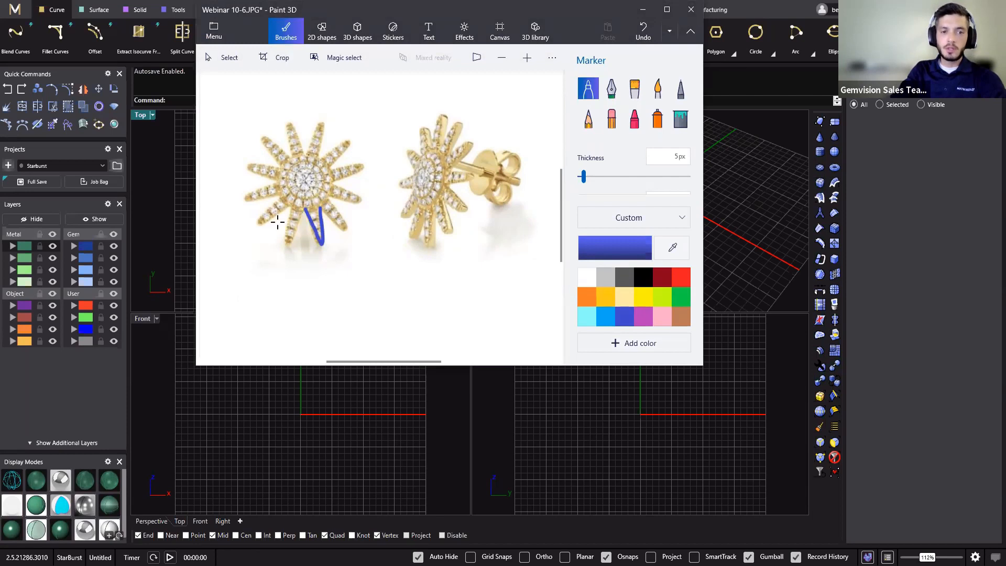
{"action": "left_click_drag", "start_coordinate": [305, 209], "coordinate": [323, 248]}
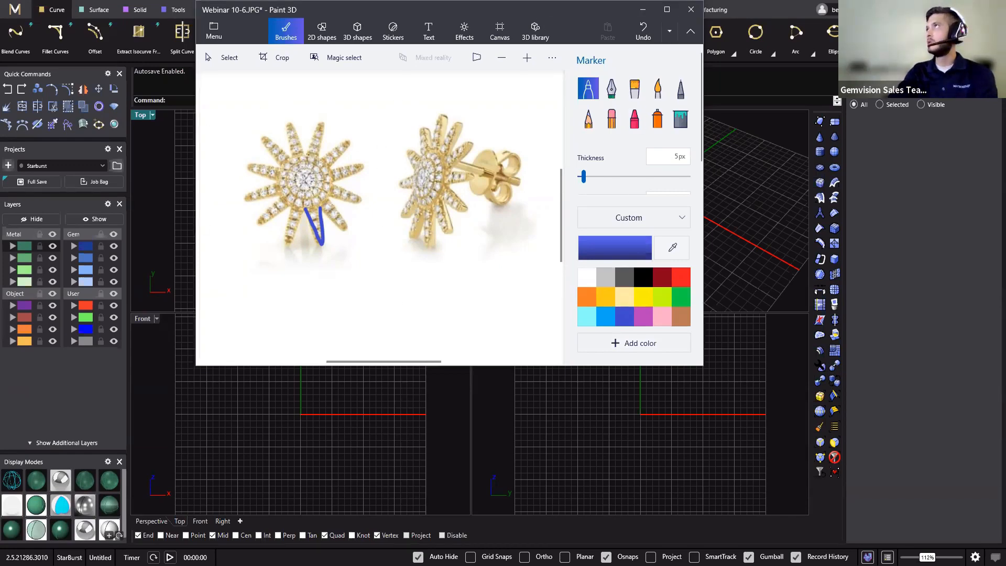
Switch to MatrixGold and maximize the Perspective viewport.
{"action": "key", "text": "alt+Tab"}
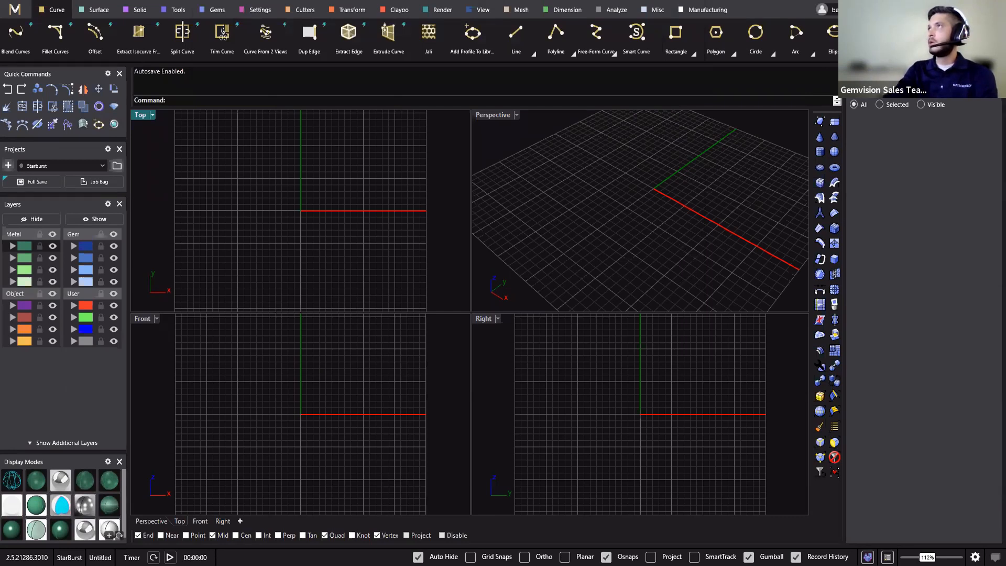
{"action": "left_click", "coordinate": [351, 407]}
{"action": "left_click", "coordinate": [658, 193]}
{"action": "key", "text": "ctrl+m"}
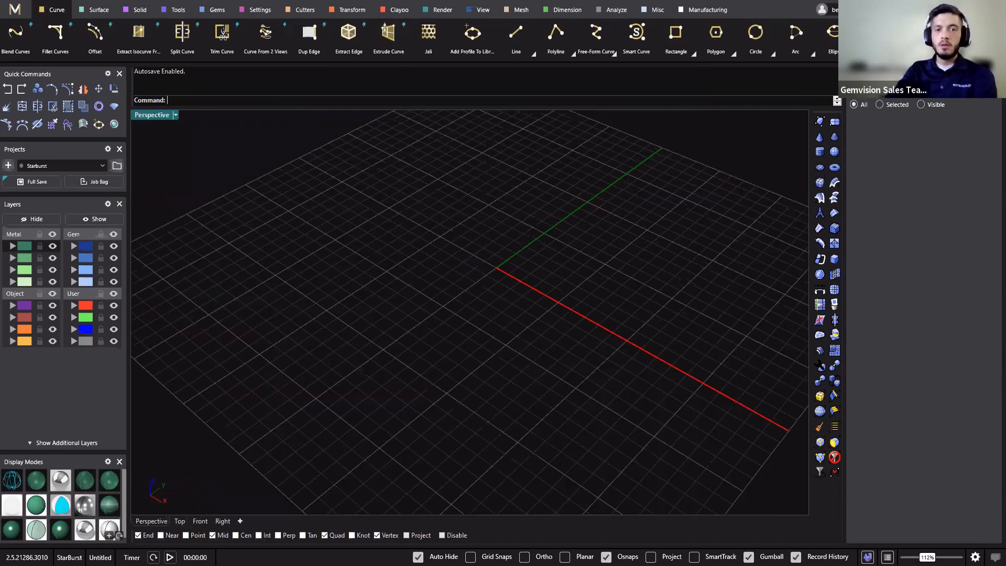
{"action": "right_click_drag", "start_coordinate": [469, 312], "coordinate": [511, 309]}
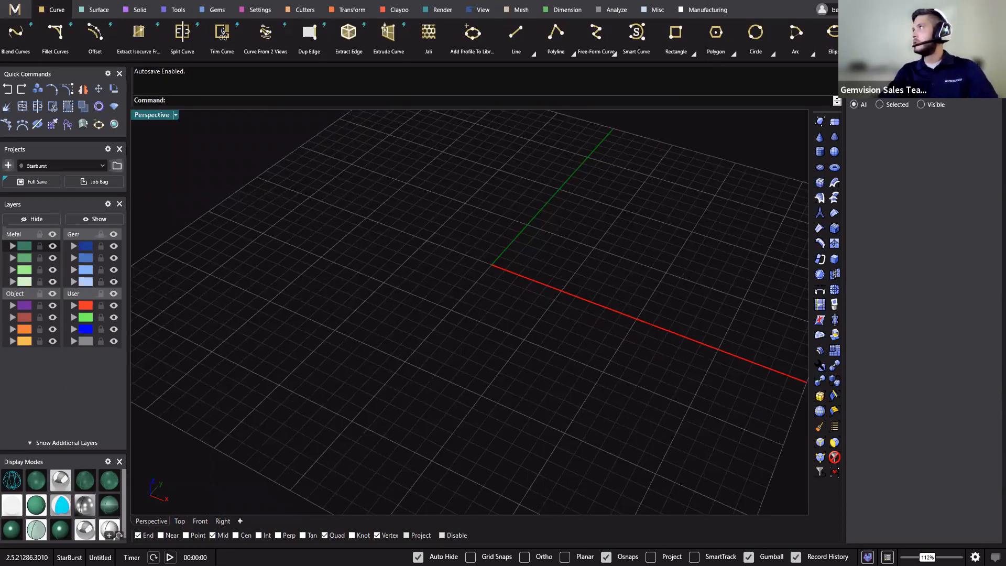
Insert the reference photo Webinar 10-6.JPG as a picture on the Perspective construction plane, defining it by two corners.
{"action": "key", "text": "alt+Tab"}
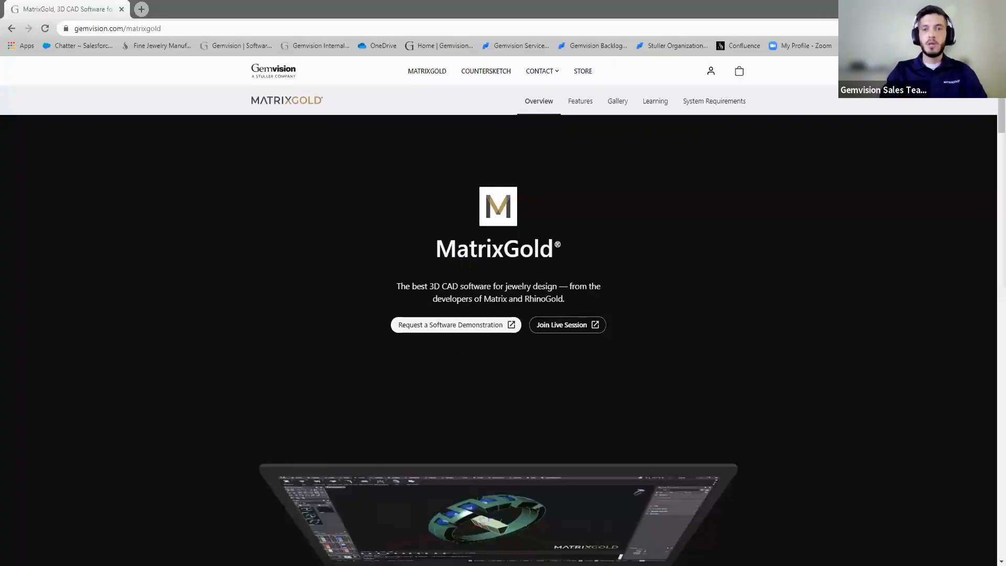
{"action": "key", "text": "super+Down"}
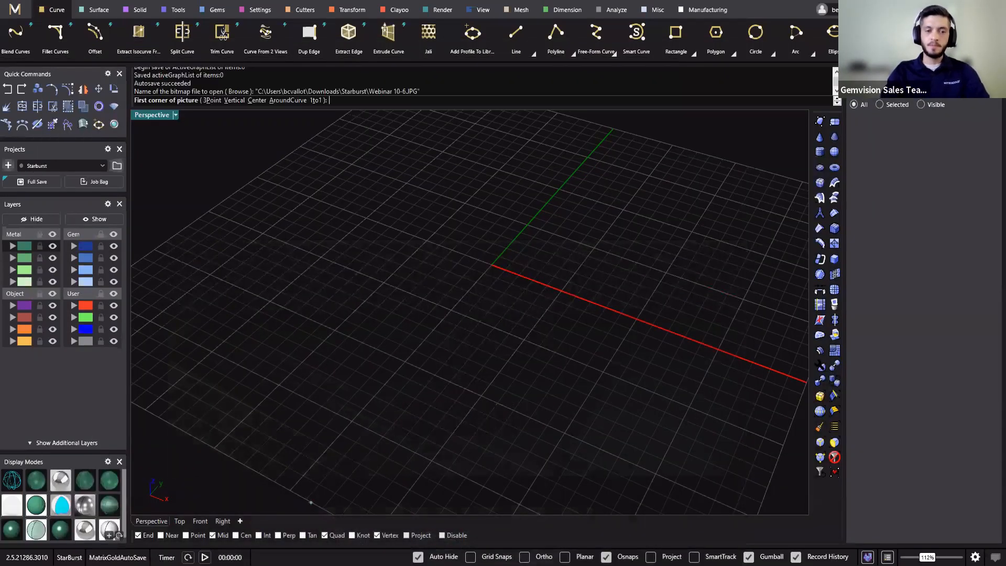
{"action": "left_click", "coordinate": [451, 178]}
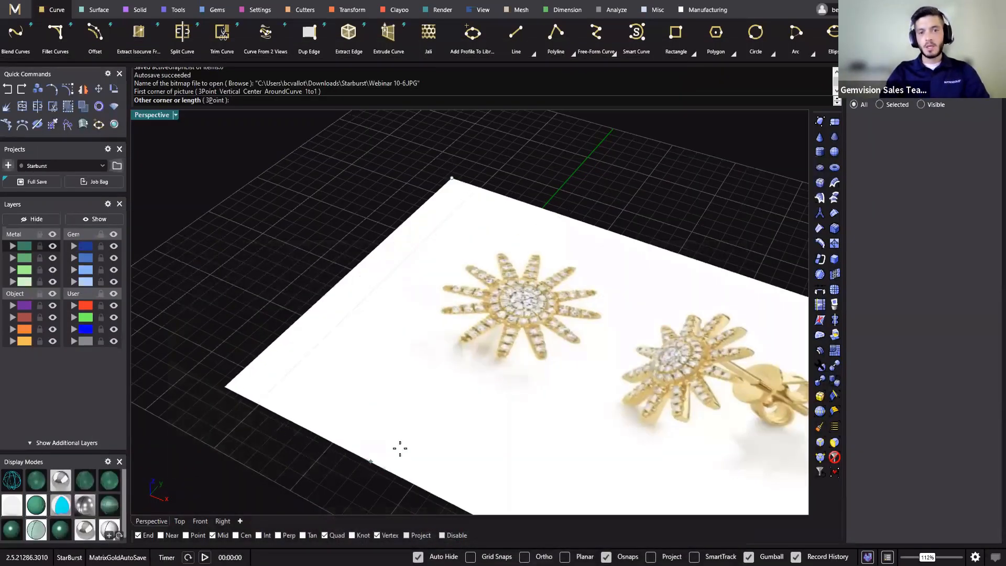
{"action": "left_click", "coordinate": [403, 471]}
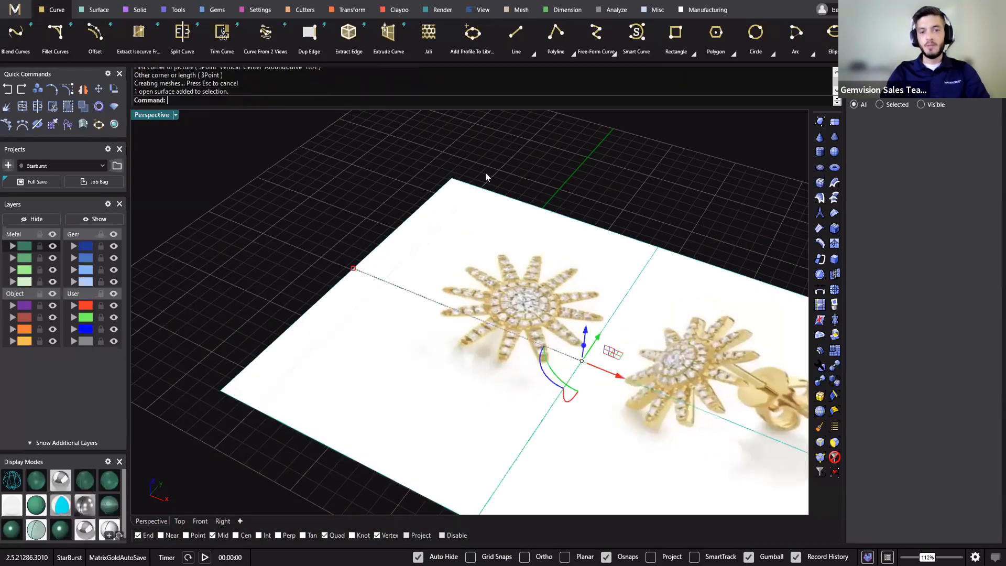
Center the earring picture on the world origin along the X, Y and Z axes.
{"action": "left_click", "coordinate": [541, 257]}
{"action": "scroll", "coordinate": [541, 256], "scroll_direction": "down", "scroll_amount": 5}
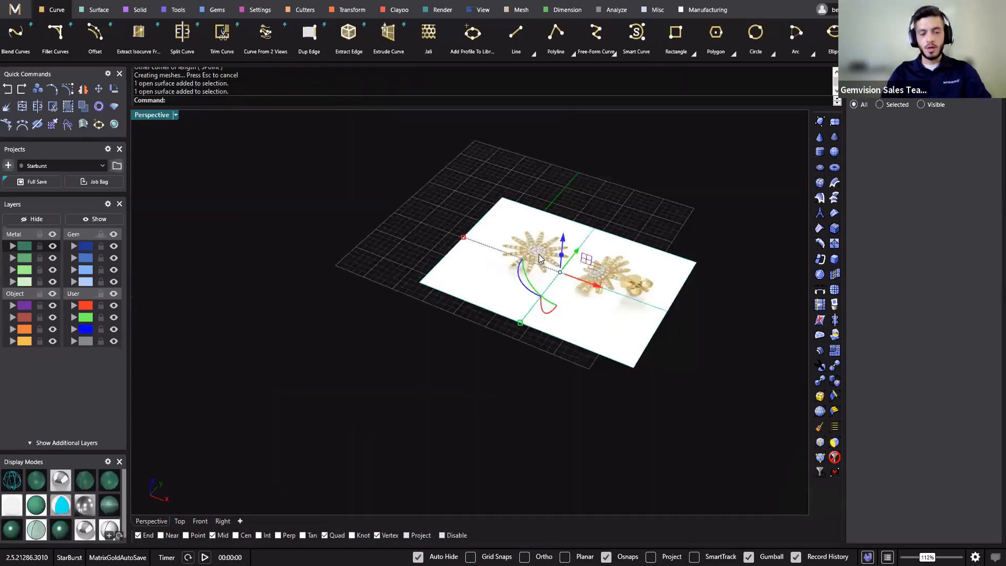
{"action": "key", "text": "F4"}
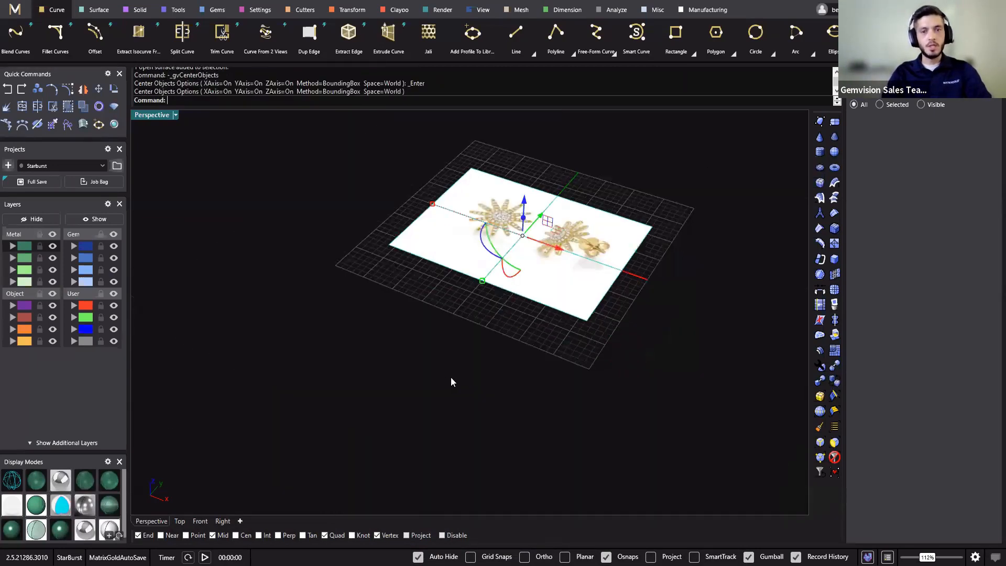
{"action": "left_click", "coordinate": [450, 377]}
{"action": "right_click_drag", "start_coordinate": [534, 277], "coordinate": [519, 479]}
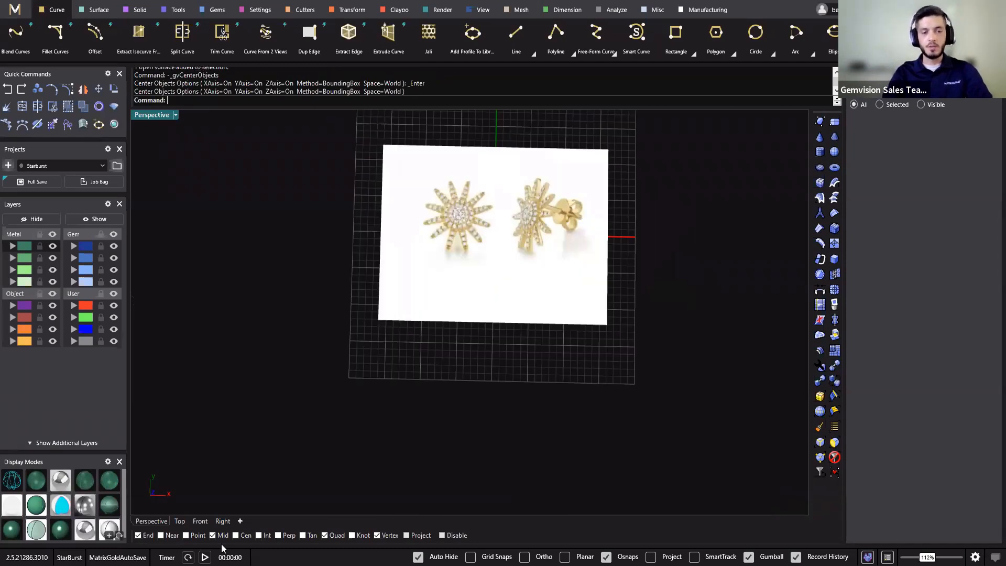
In the Top view, draw a horizontal line about 1.8 mm long outward from the center of the front-view earring's central stone.
{"action": "left_click", "coordinate": [182, 521]}
{"action": "left_click", "coordinate": [438, 300]}
{"action": "scroll", "coordinate": [438, 300], "scroll_direction": "down", "scroll_amount": 5}
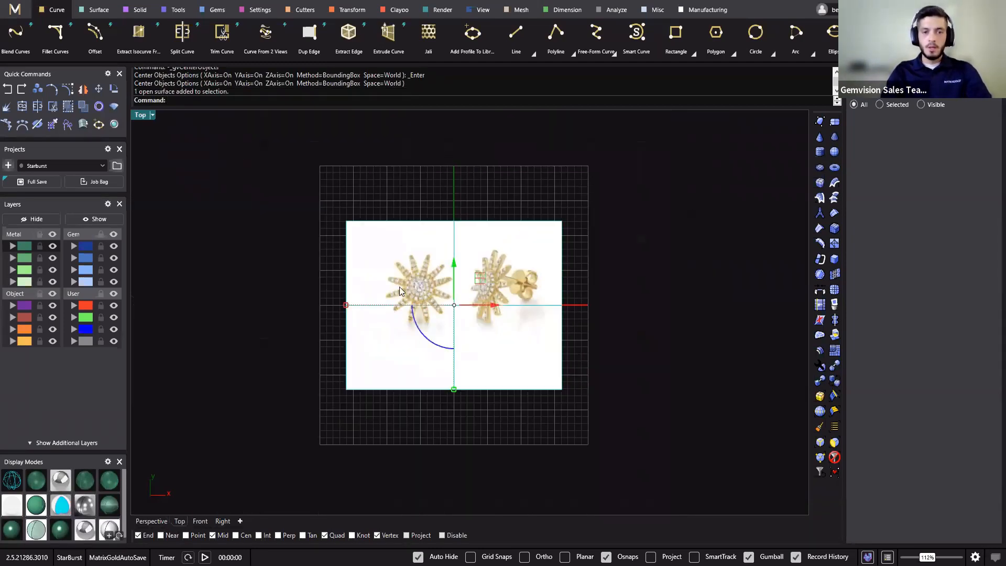
{"action": "key", "text": "Escape"}
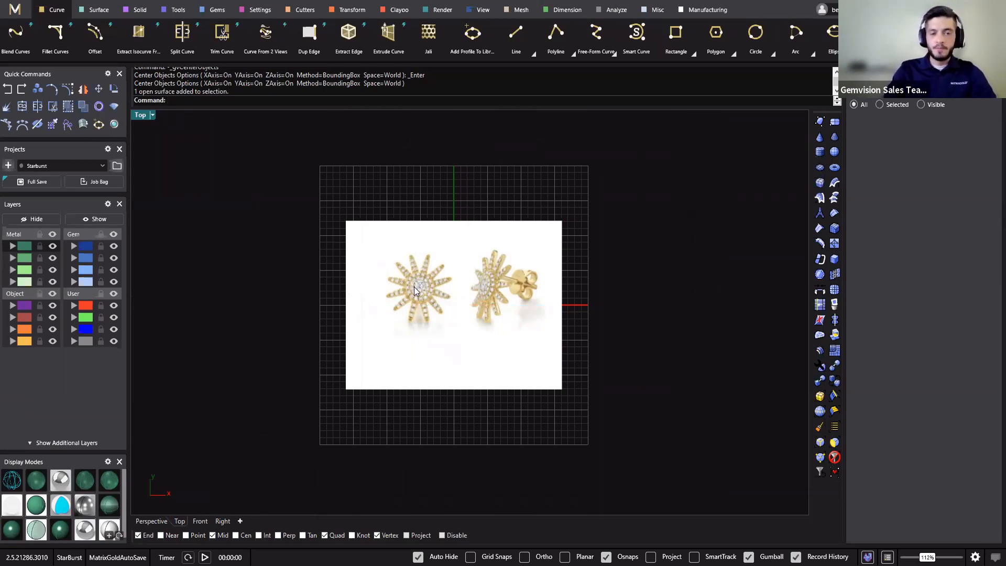
{"action": "scroll", "coordinate": [412, 289], "scroll_direction": "up", "scroll_amount": 5}
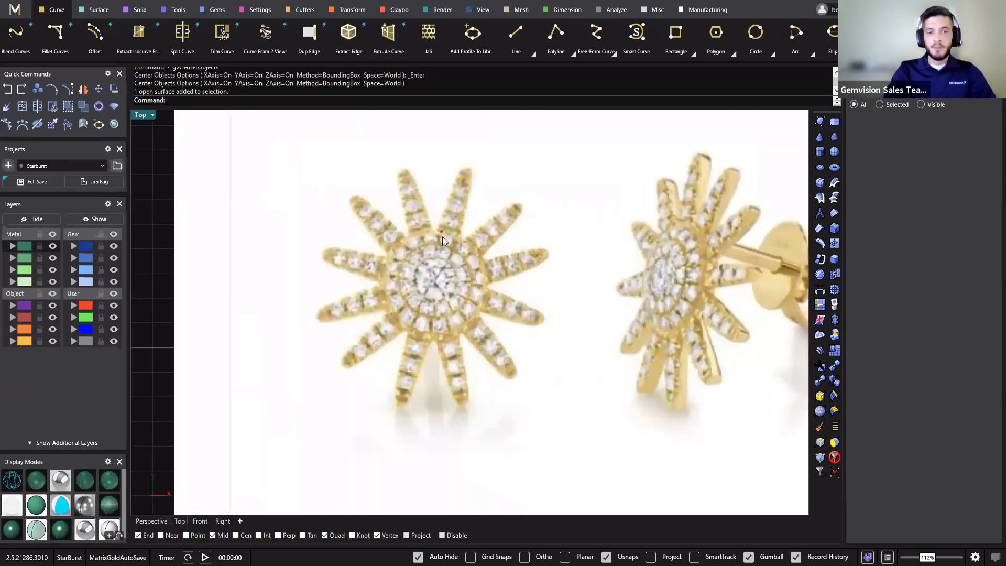
{"action": "left_click", "coordinate": [515, 33]}
{"action": "left_click", "coordinate": [434, 279]}
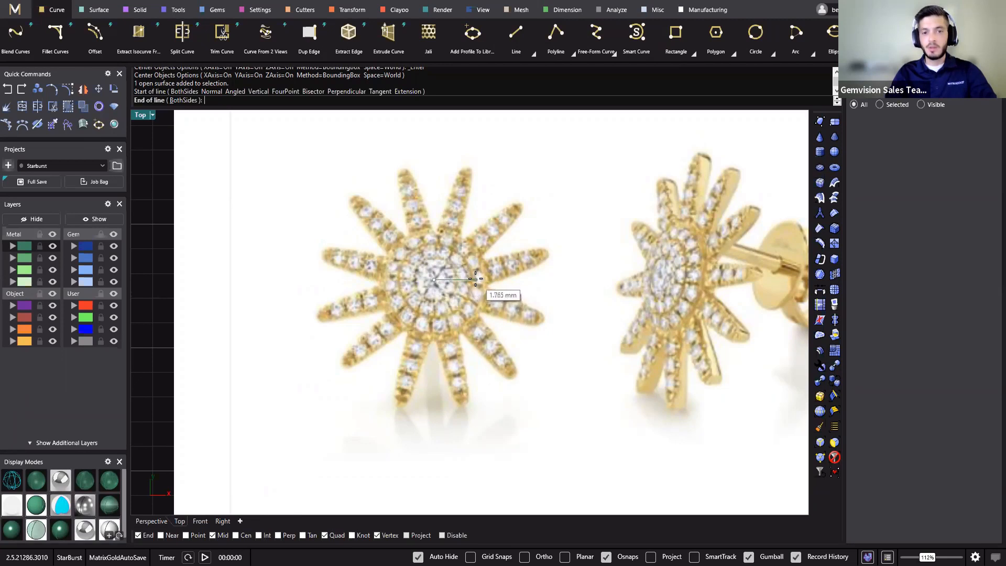
{"action": "left_click", "coordinate": [475, 279]}
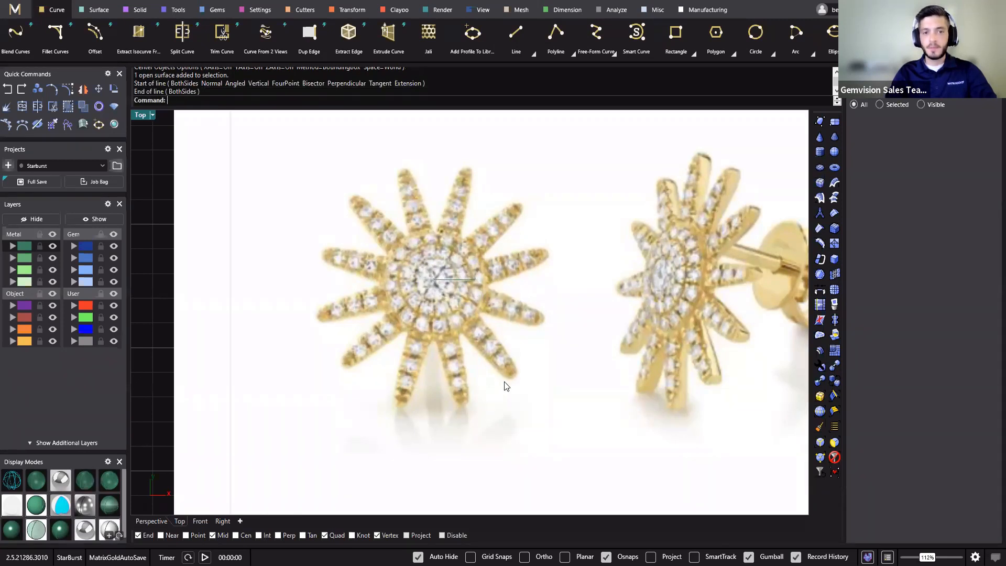
Relocate the picture's gumball to the central stone's center and scale the picture up uniformly from there.
{"action": "left_click", "coordinate": [485, 317]}
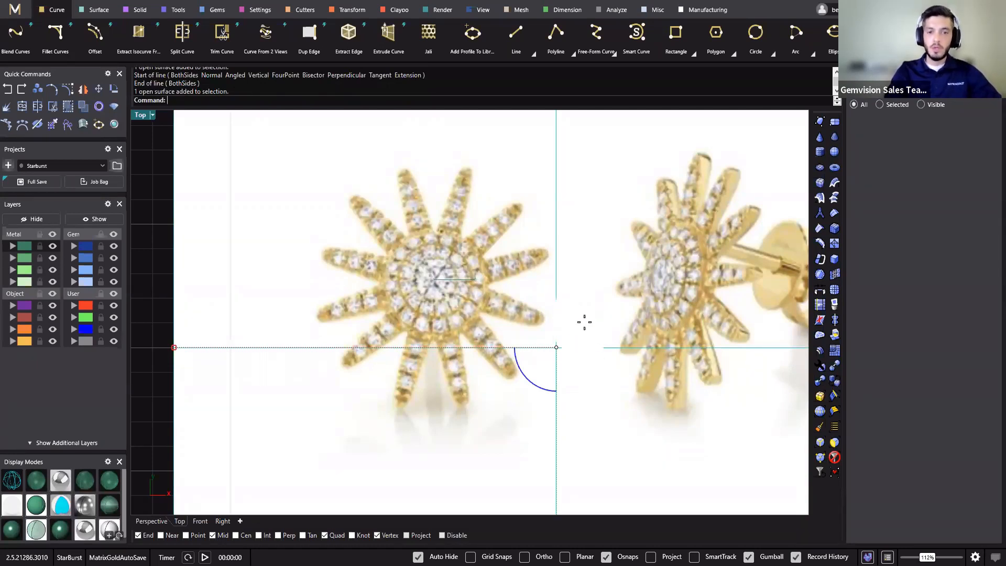
{"action": "left_click_drag", "start_coordinate": [582, 321], "coordinate": [432, 279]}
{"action": "scroll", "coordinate": [381, 278], "scroll_direction": "down", "scroll_amount": 5}
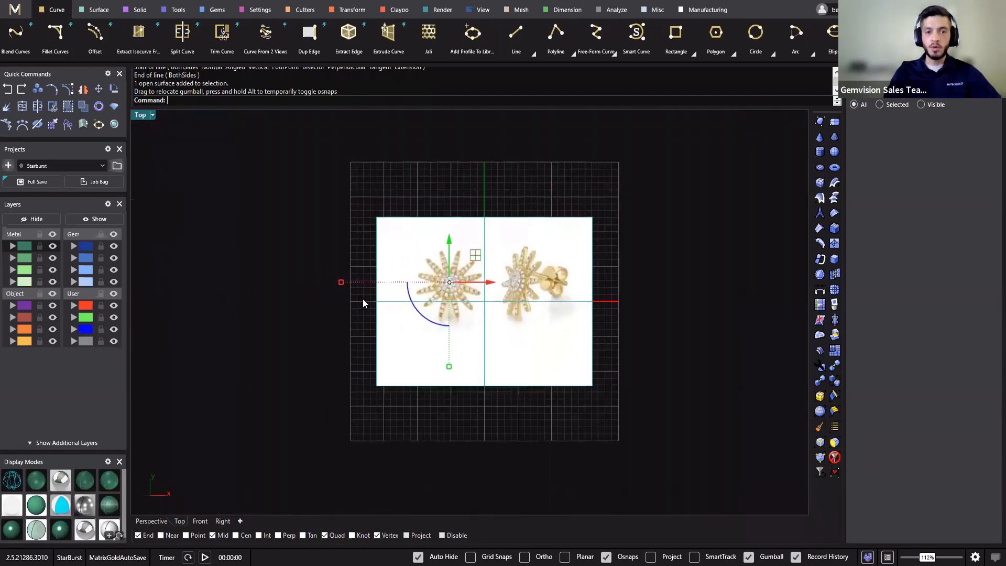
{"action": "scroll", "coordinate": [330, 278], "scroll_direction": "up", "scroll_amount": 5}
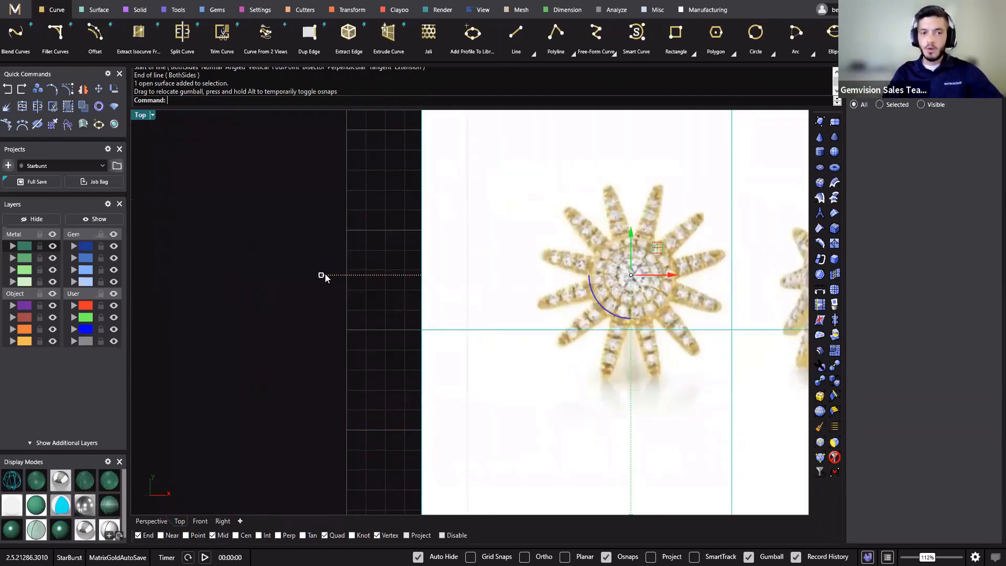
{"action": "left_click_drag", "start_coordinate": [323, 276], "coordinate": [160, 286]}
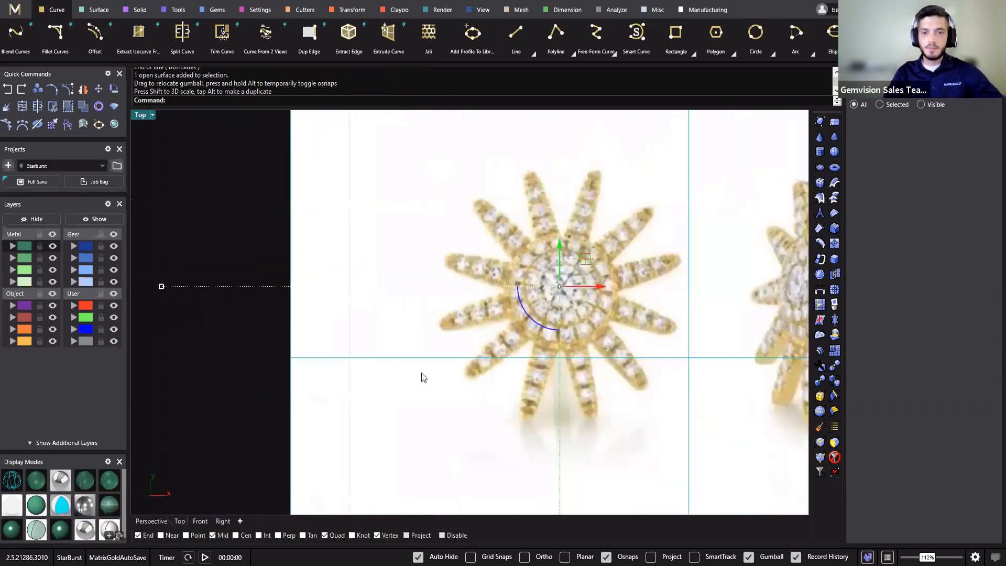
{"action": "scroll", "coordinate": [424, 377], "scroll_direction": "down", "scroll_amount": 2}
{"action": "scroll", "coordinate": [513, 376], "scroll_direction": "up", "scroll_amount": 2}
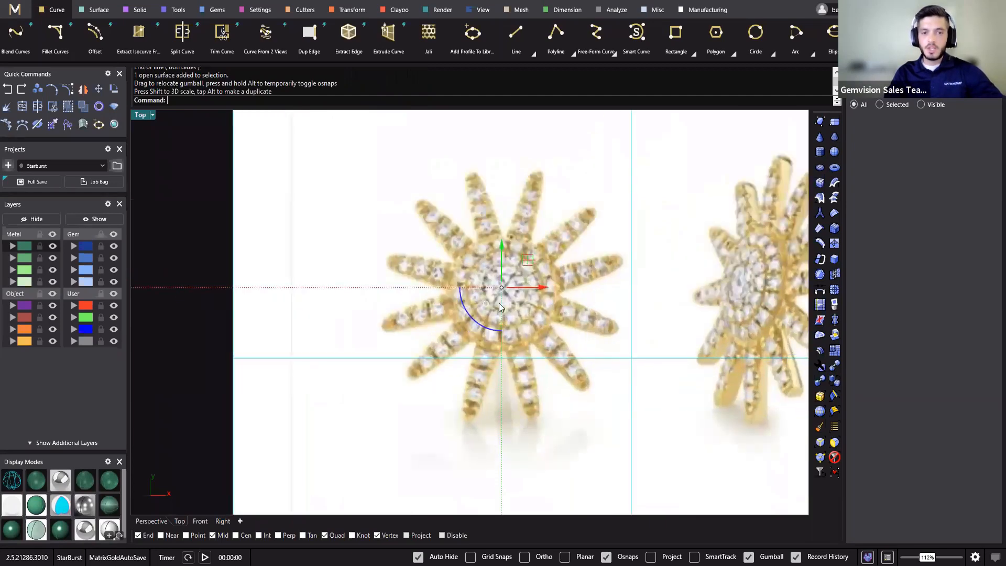
{"action": "scroll", "coordinate": [500, 306], "scroll_direction": "up", "scroll_amount": 3}
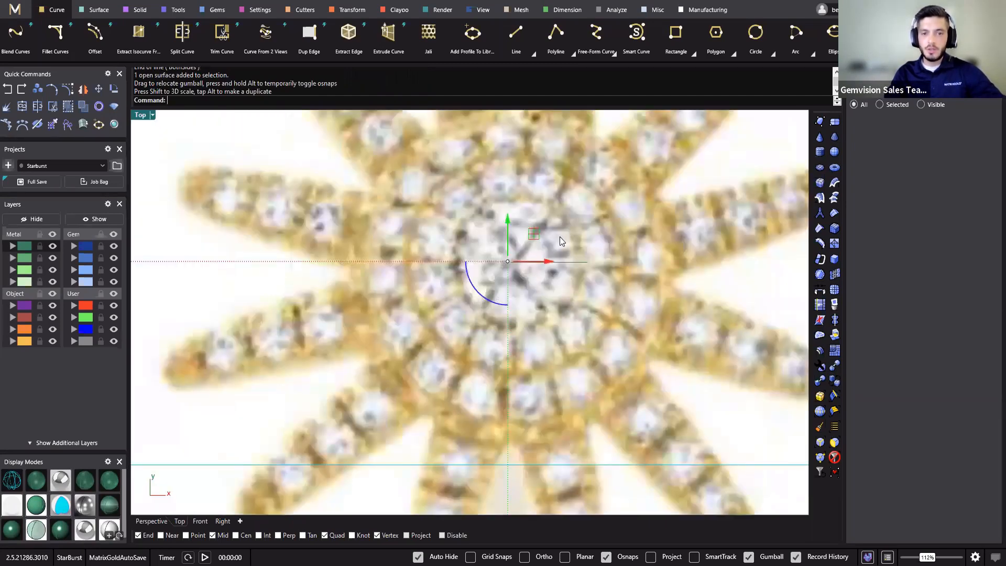
Enlarge the picture uniformly a little more until the central stone's radius matches the reference line, and deselect the picture.
{"action": "left_click", "coordinate": [579, 267], "text": "ctrl"}
{"action": "left_click", "coordinate": [542, 269]}
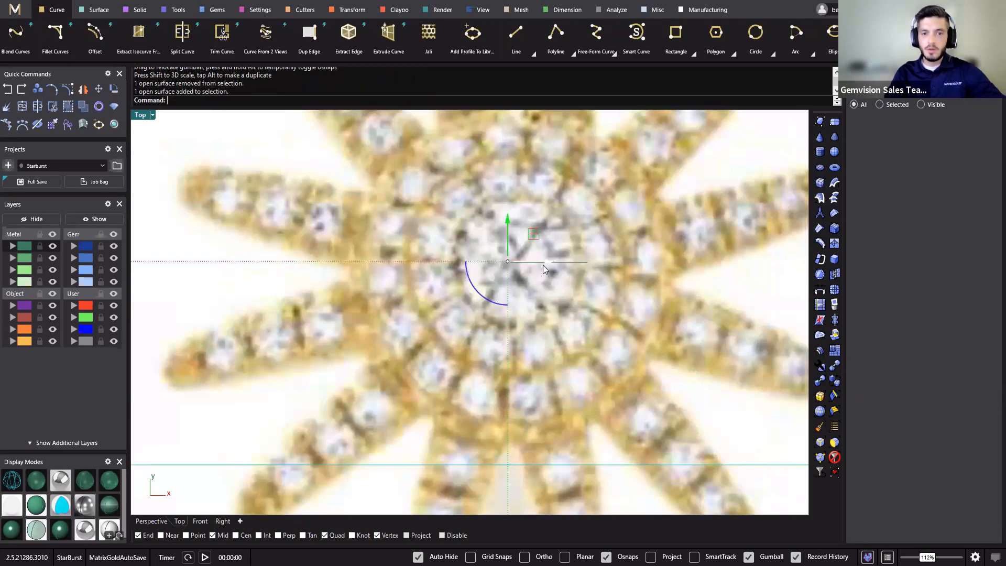
{"action": "scroll", "coordinate": [537, 266], "scroll_direction": "down", "scroll_amount": 6}
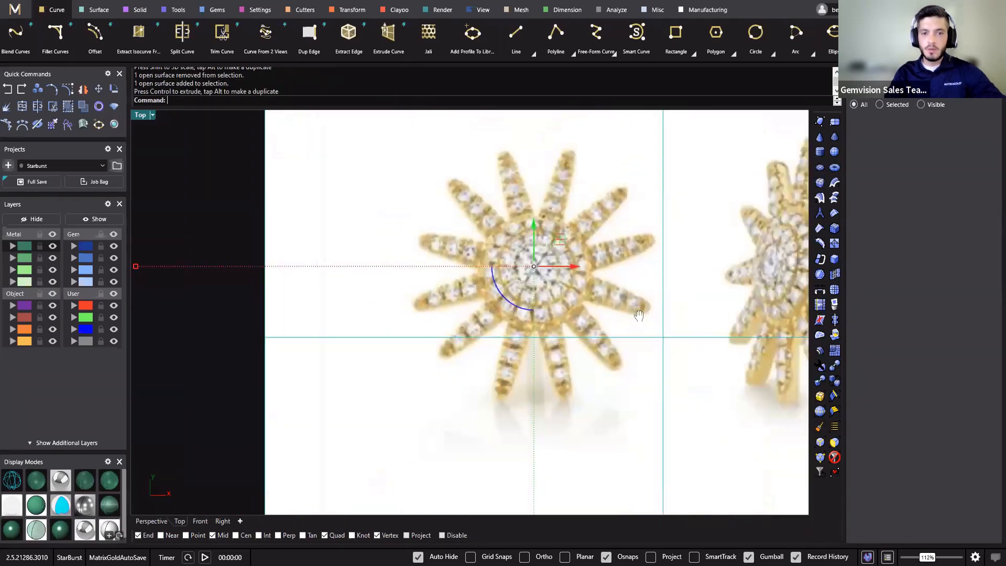
{"action": "left_click", "coordinate": [433, 290]}
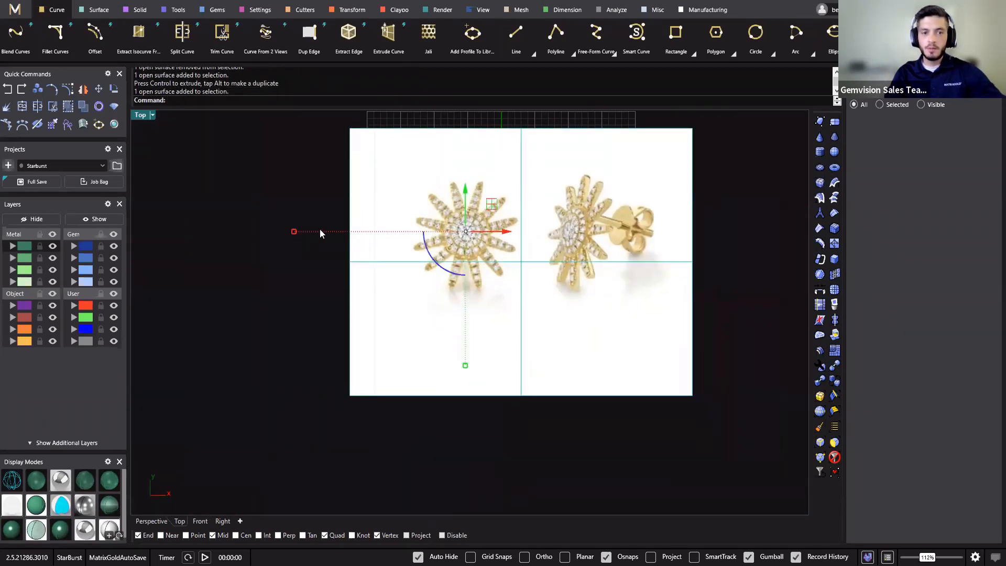
{"action": "left_click", "coordinate": [294, 232]}
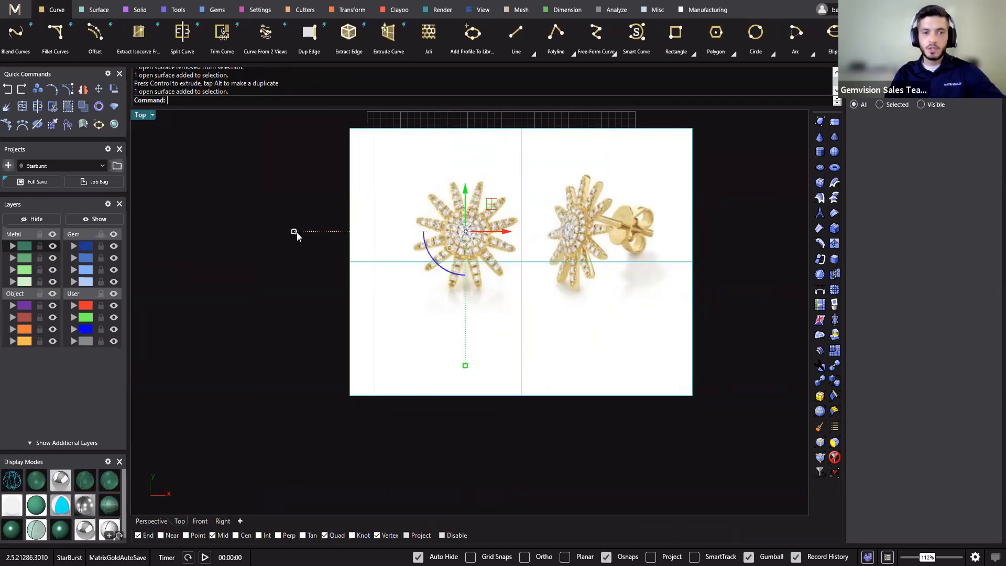
{"action": "left_click_drag", "start_coordinate": [296, 233], "coordinate": [263, 232]}
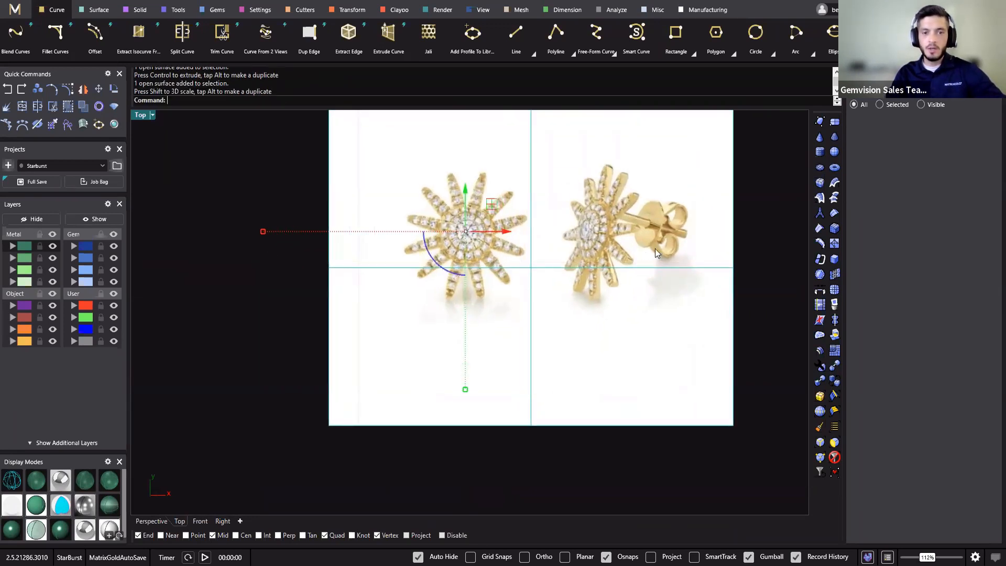
{"action": "scroll", "coordinate": [655, 249], "scroll_direction": "up", "scroll_amount": 10}
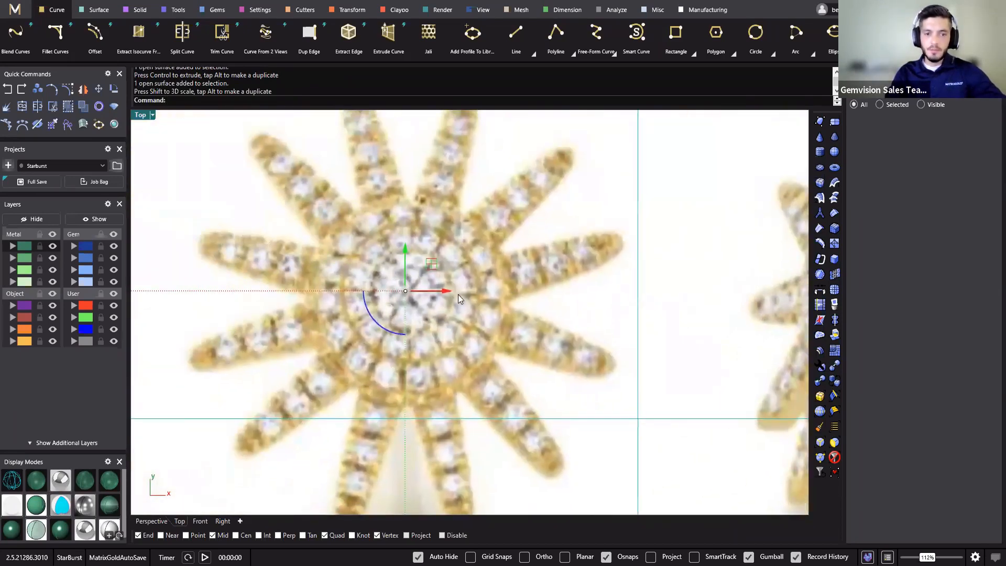
{"action": "scroll", "coordinate": [453, 302], "scroll_direction": "up", "scroll_amount": 4}
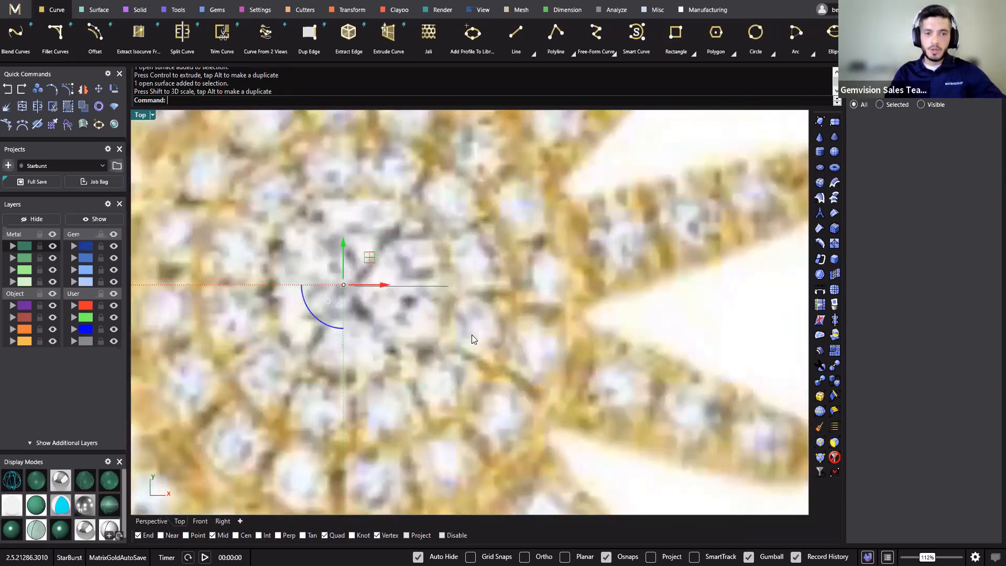
{"action": "left_click", "coordinate": [399, 315], "text": "ctrl"}
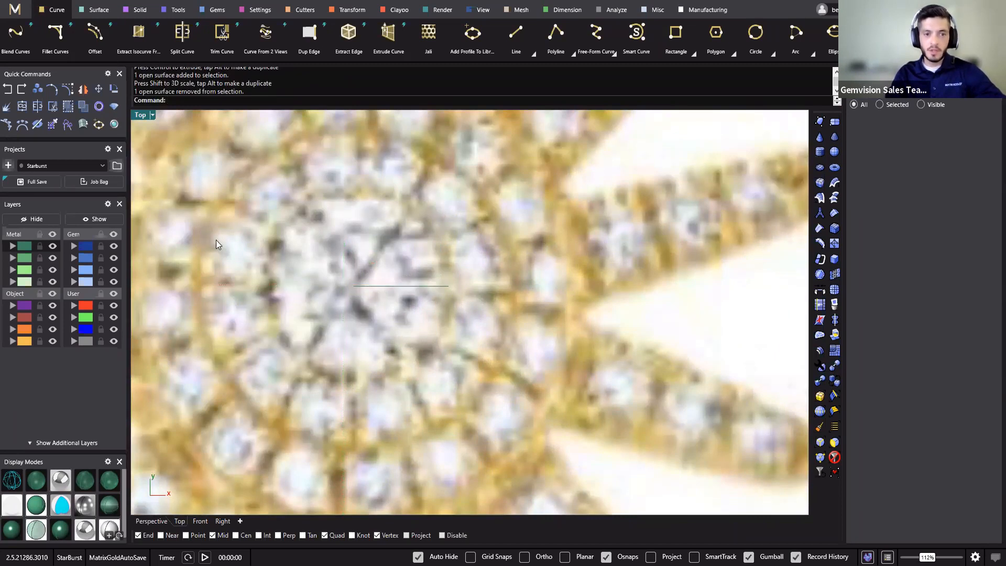
{"action": "scroll", "coordinate": [425, 277], "scroll_direction": "down", "scroll_amount": 3}
{"action": "scroll", "coordinate": [466, 283], "scroll_direction": "down", "scroll_amount": 2}
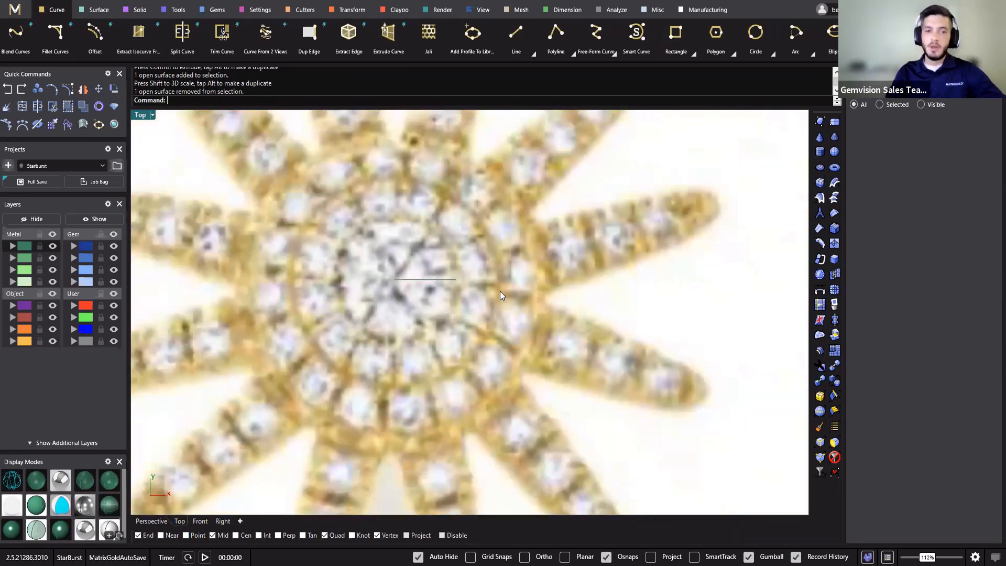
{"action": "scroll", "coordinate": [487, 304], "scroll_direction": "down", "scroll_amount": 5}
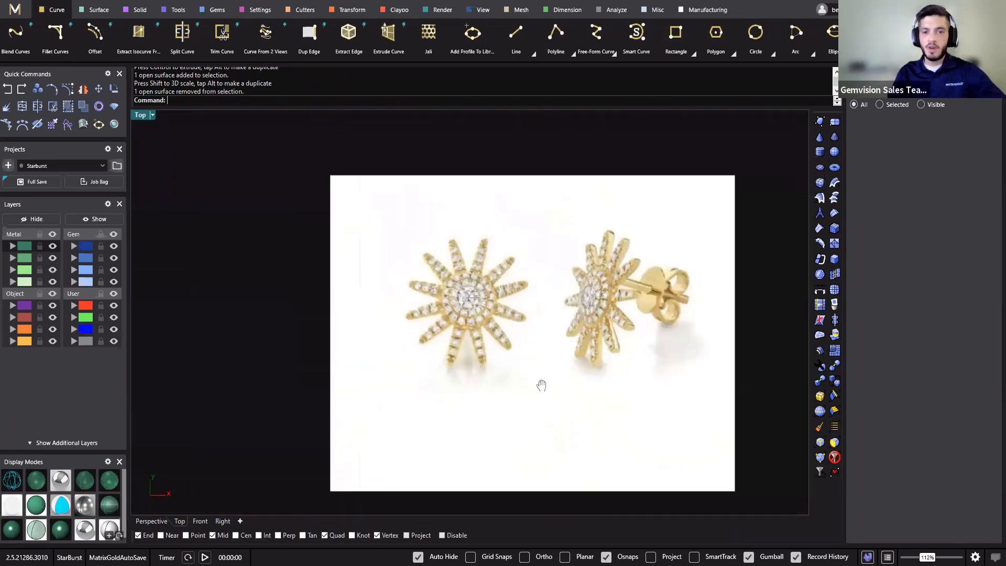
{"action": "right_click_drag", "start_coordinate": [648, 437], "coordinate": [606, 438]}
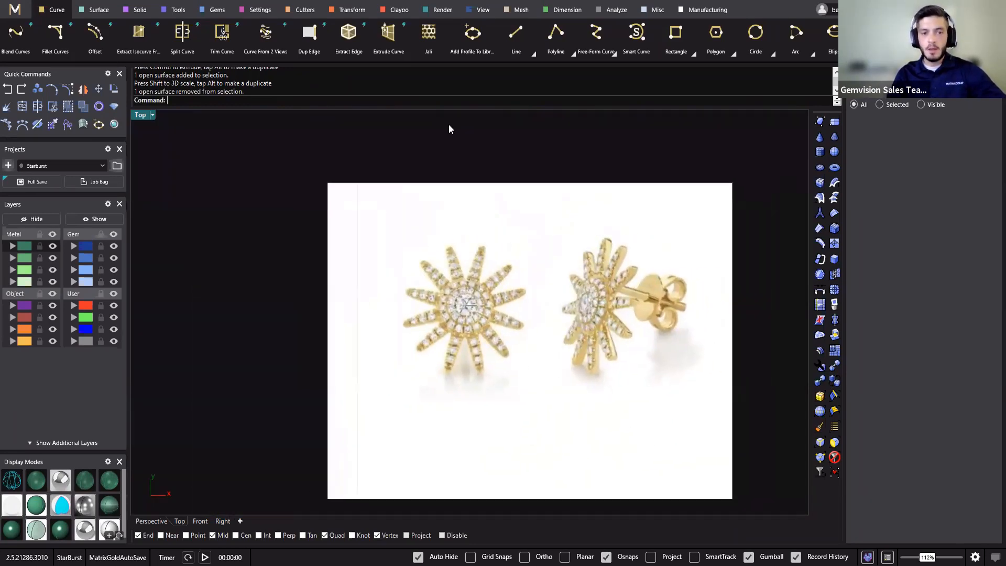
Draw a circle from the center of the front-view earring's central stone, large enough to enclose all the starburst rays.
{"action": "left_click", "coordinate": [756, 32]}
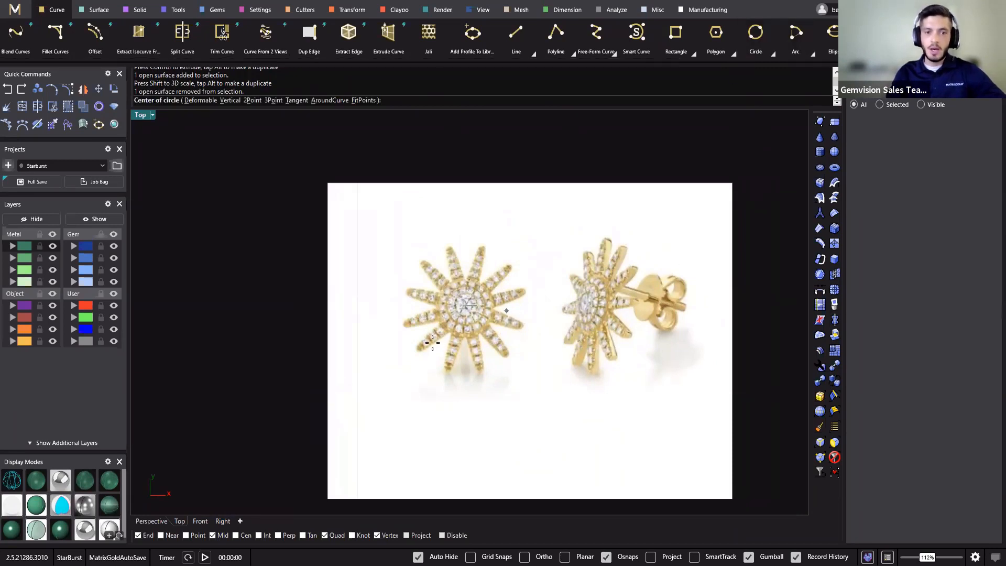
{"action": "scroll", "coordinate": [459, 311], "scroll_direction": "up", "scroll_amount": 6}
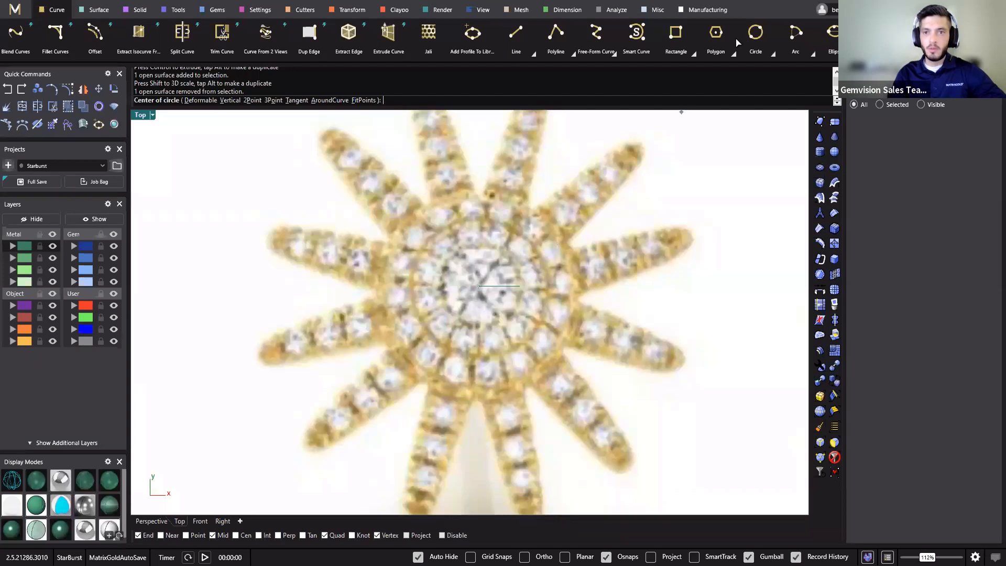
{"action": "left_click", "coordinate": [479, 286]}
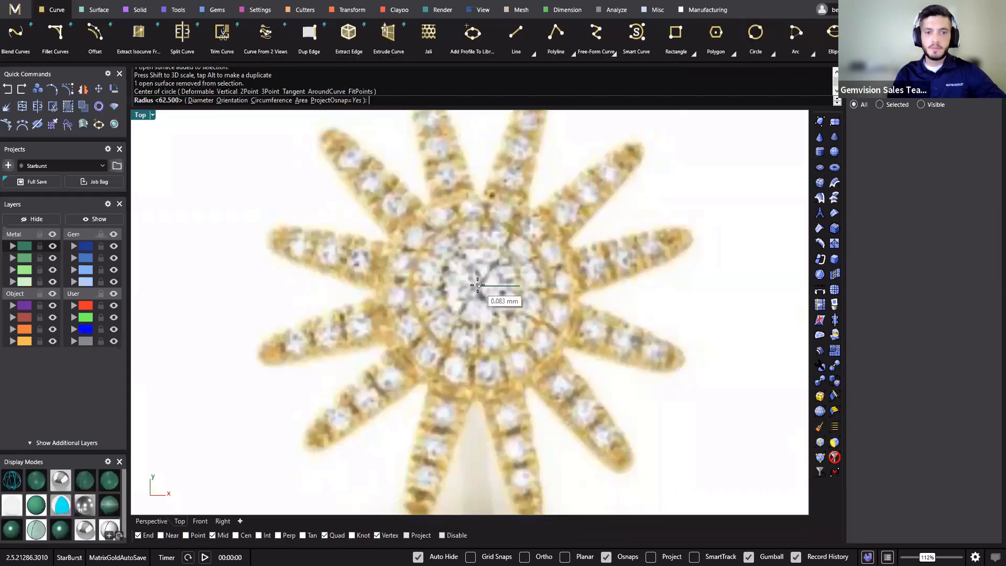
{"action": "scroll", "coordinate": [534, 370], "scroll_direction": "down", "scroll_amount": 2}
{"action": "left_click", "coordinate": [576, 444]}
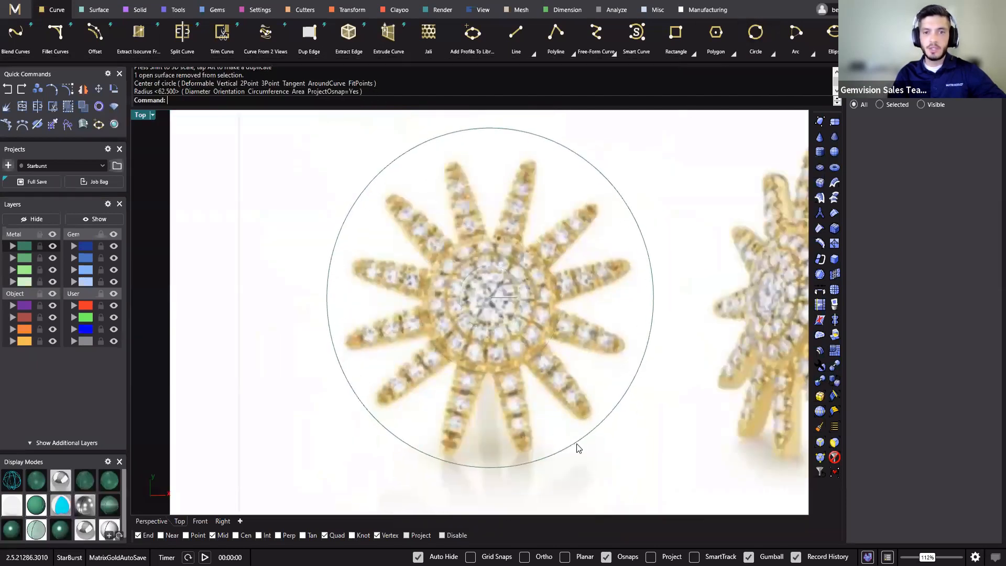
Shift the circle slightly downward so that it surrounds the front-view earring more evenly.
{"action": "left_click", "coordinate": [578, 442]}
{"action": "left_click", "coordinate": [624, 478]}
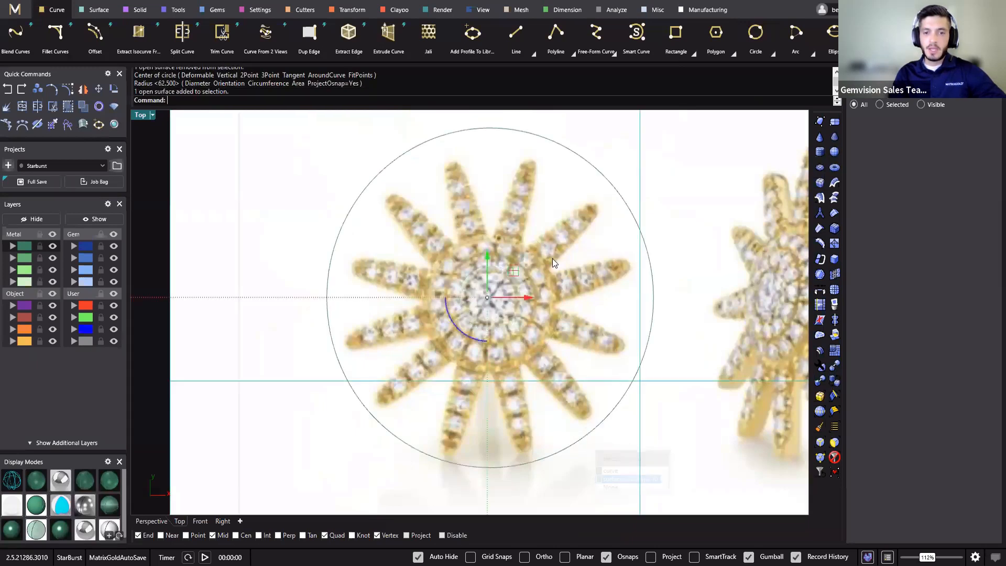
{"action": "left_click", "coordinate": [616, 191]}
{"action": "left_click", "coordinate": [644, 213]}
{"action": "left_click_drag", "start_coordinate": [519, 270], "coordinate": [516, 281]}
{"action": "scroll", "coordinate": [534, 389], "scroll_direction": "down", "scroll_amount": 5}
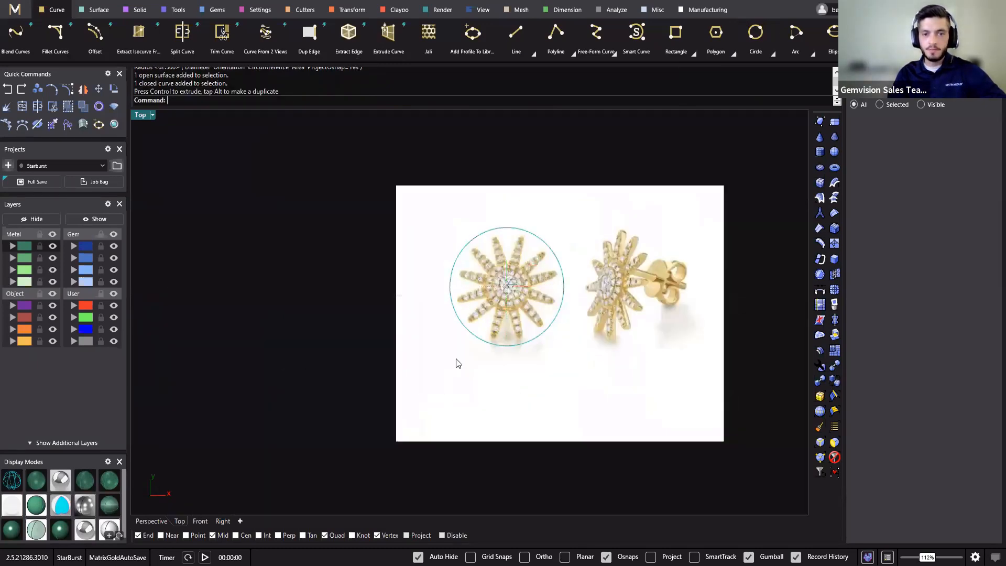
Trim away the part of the picture outside the circle, keeping only the front-view earring.
{"action": "left_click", "coordinate": [500, 349]}
{"action": "left_click", "coordinate": [535, 373]}
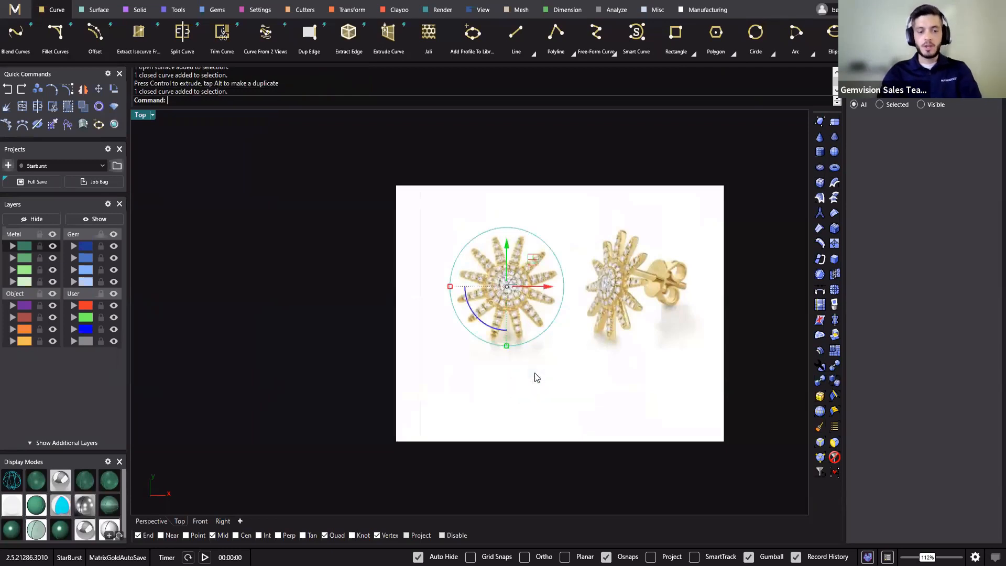
{"action": "type", "text": "trim"}
{"action": "key", "text": "Return"}
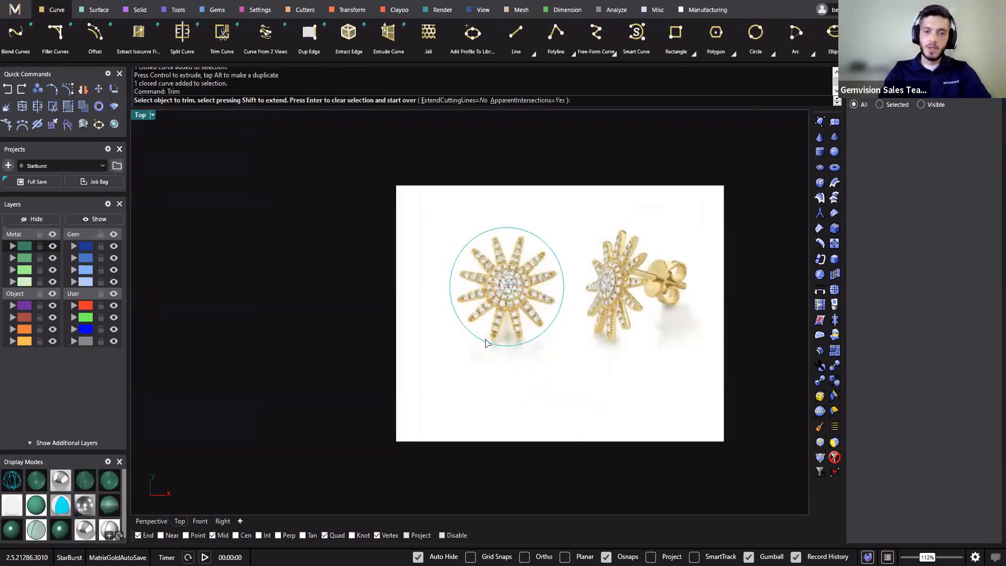
{"action": "left_click", "coordinate": [571, 392]}
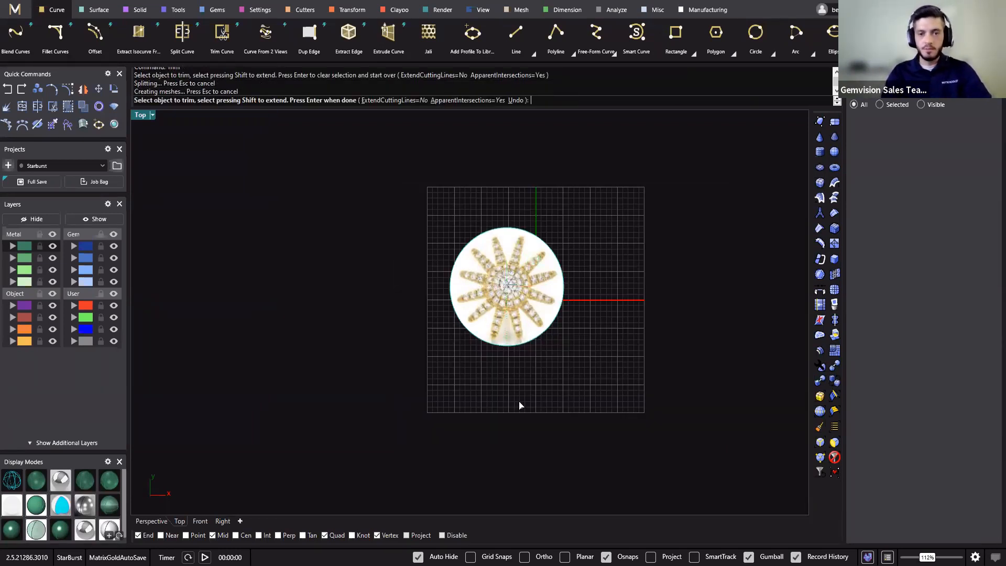
{"action": "key", "text": "Return"}
Delete the circle used for trimming and center the cropped picture on the world origin along the X, Y and Z axes.
{"action": "scroll", "coordinate": [504, 309], "scroll_direction": "up", "scroll_amount": 3}
{"action": "left_click", "coordinate": [512, 379]}
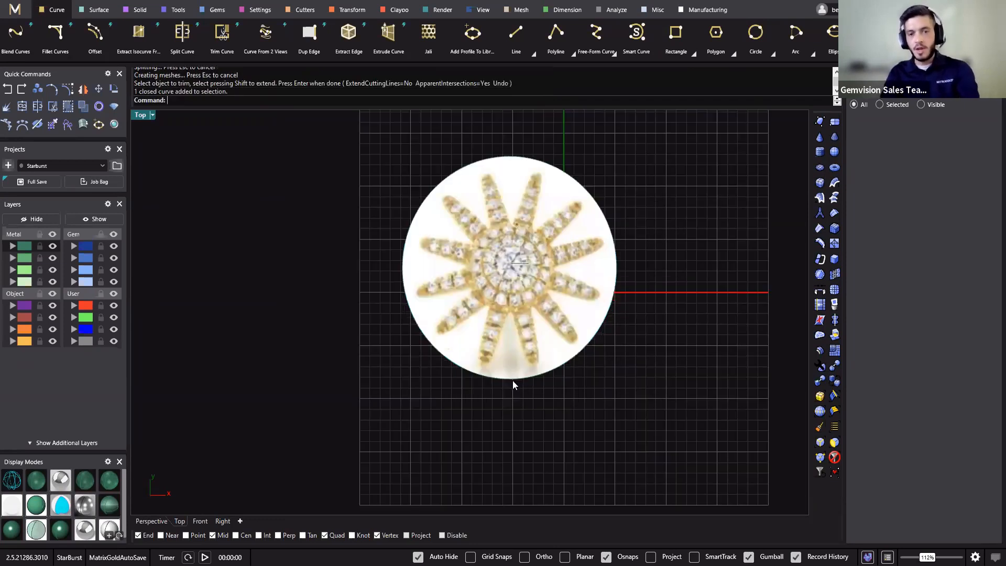
{"action": "key", "text": "Delete"}
{"action": "left_click", "coordinate": [514, 281]}
{"action": "scroll", "coordinate": [534, 387], "scroll_direction": "down", "scroll_amount": 4}
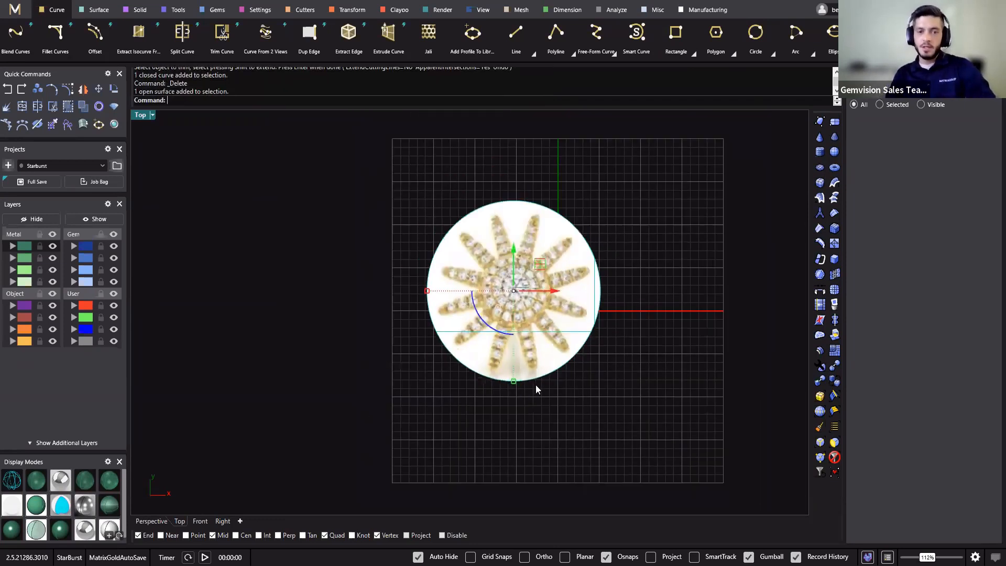
{"action": "key", "text": "ctrl+shift+c"}
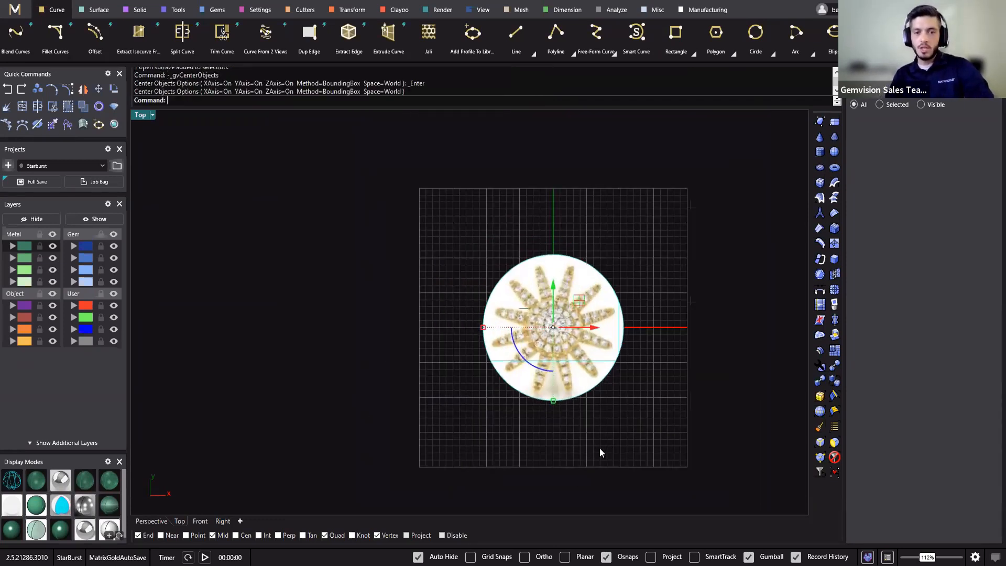
Delete the leftover reference line that was used for scaling the central stone.
{"action": "left_click_drag", "start_coordinate": [365, 404], "coordinate": [588, 243]}
{"action": "scroll", "coordinate": [565, 287], "scroll_direction": "up", "scroll_amount": 5}
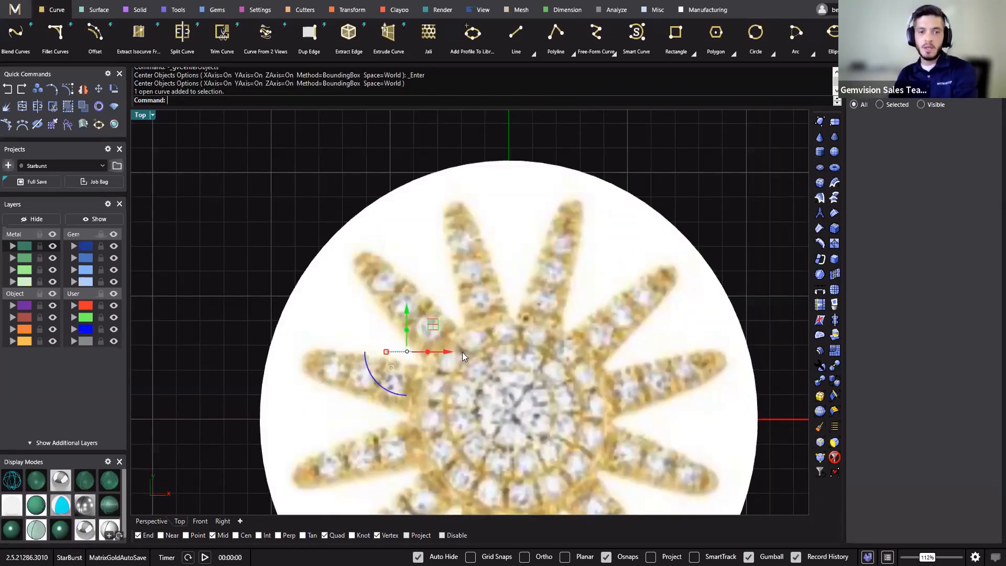
{"action": "key", "text": "Delete"}
{"action": "scroll", "coordinate": [485, 288], "scroll_direction": "down", "scroll_amount": 5}
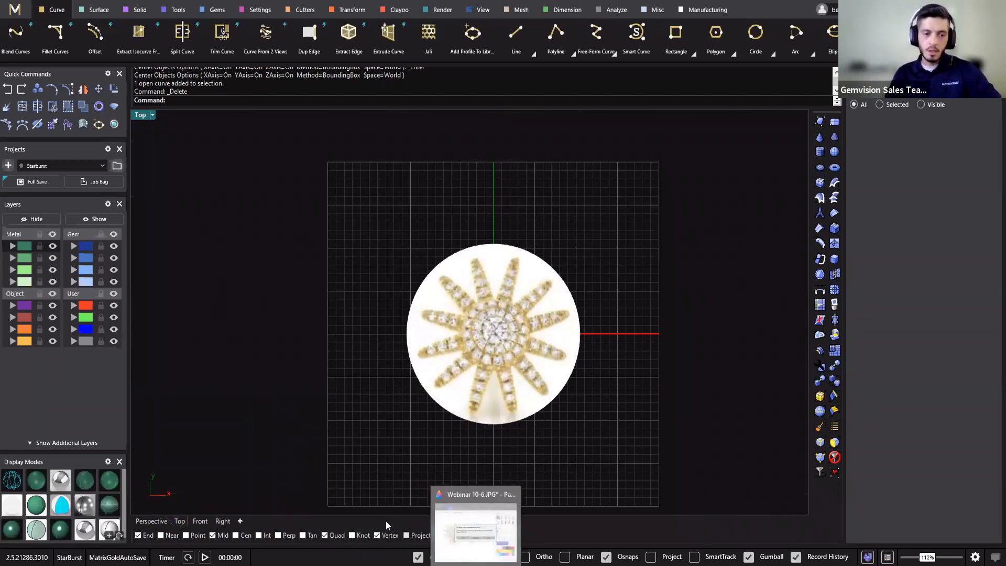
Scale the cropped earring picture up slightly and uniformly from the origin, and deselect it.
{"action": "scroll", "coordinate": [508, 334], "scroll_direction": "up", "scroll_amount": 2}
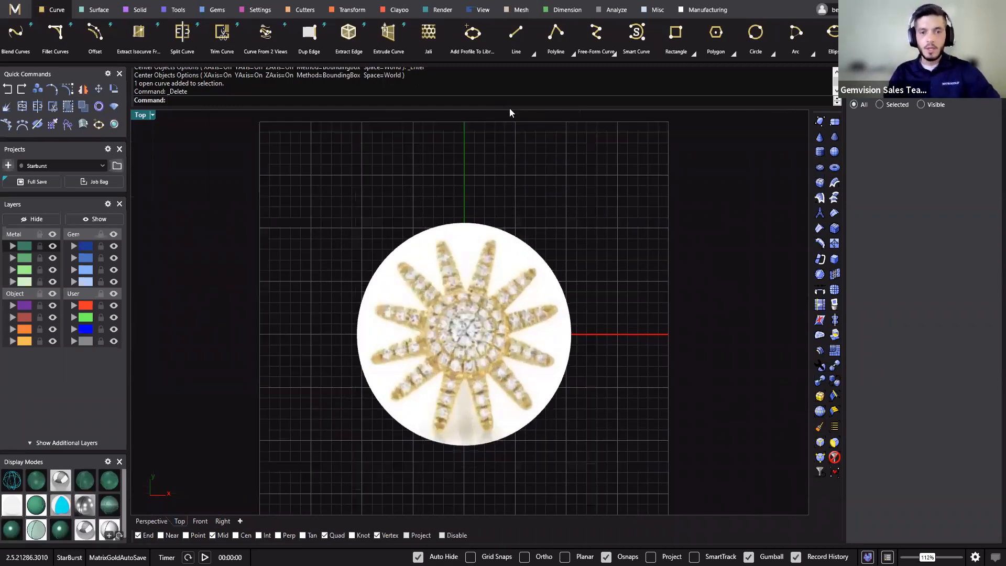
{"action": "left_click", "coordinate": [429, 372]}
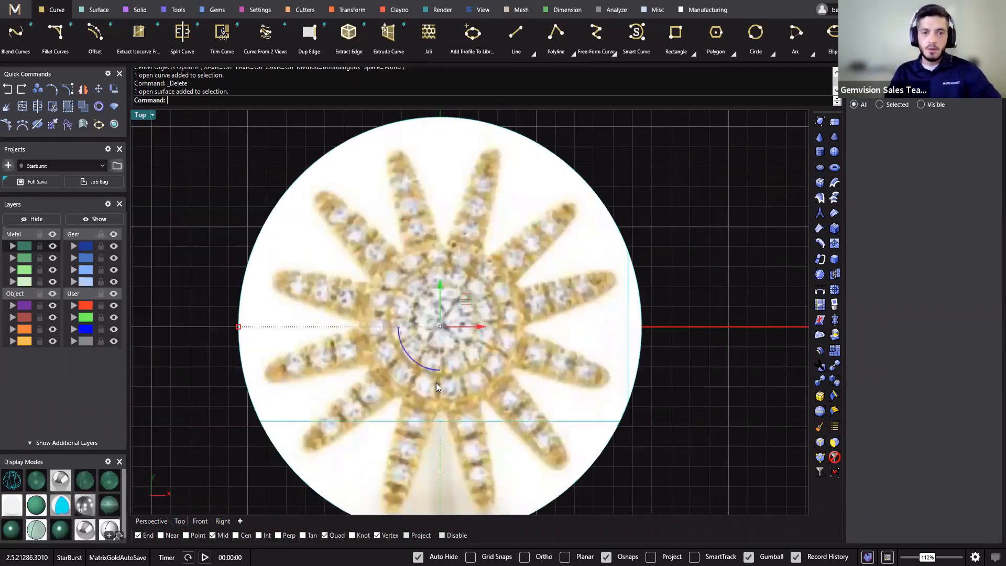
{"action": "scroll", "coordinate": [436, 382], "scroll_direction": "down", "scroll_amount": 5}
{"action": "right_click_drag", "start_coordinate": [436, 382], "coordinate": [475, 349]}
{"action": "left_click_drag", "start_coordinate": [365, 310], "coordinate": [360, 318]}
{"action": "left_click", "coordinate": [600, 167]}
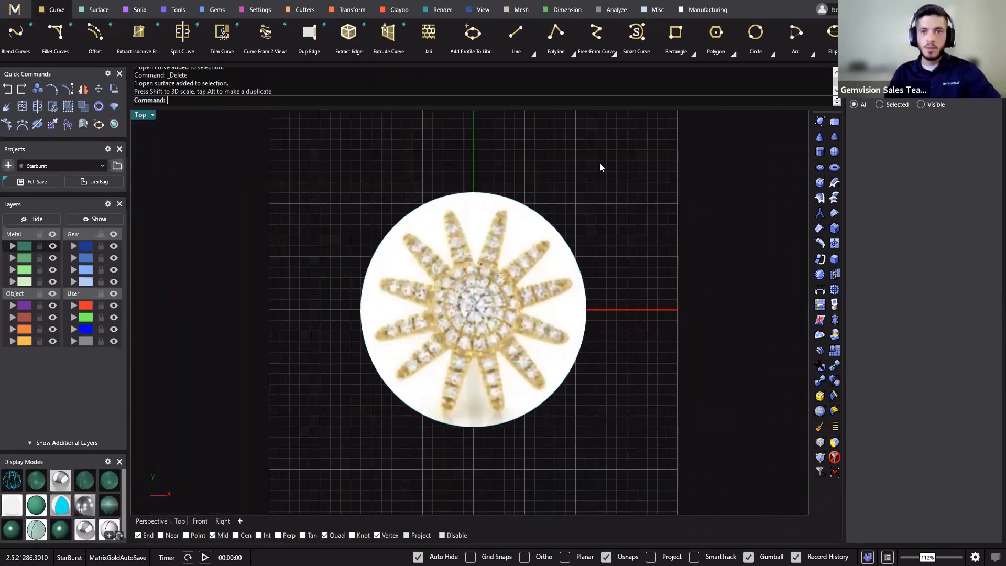
Measure the central stone's width with a horizontal linear dimension placed below the stone.
{"action": "left_click", "coordinate": [569, 13]}
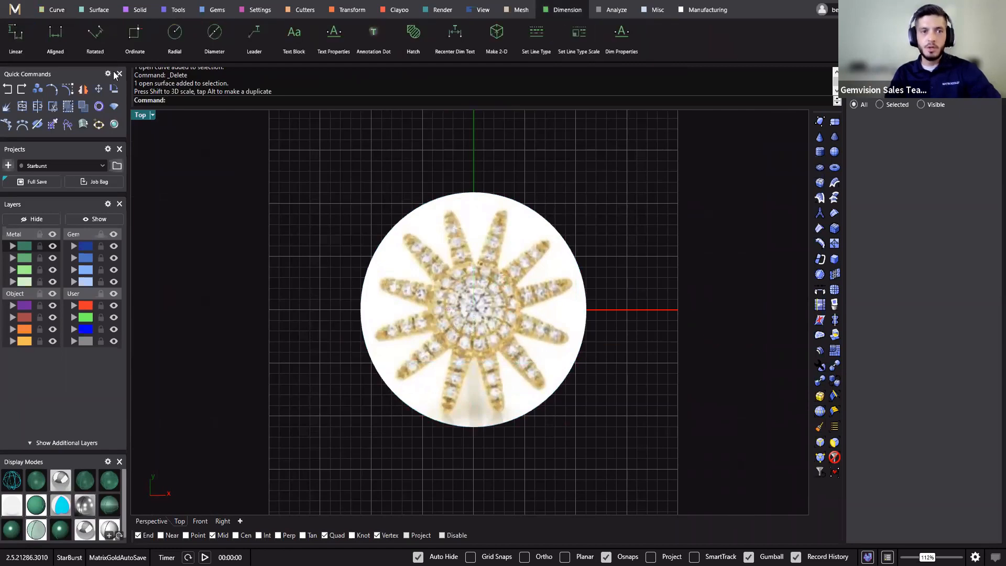
{"action": "left_click", "coordinate": [16, 35]}
{"action": "scroll", "coordinate": [472, 283], "scroll_direction": "up", "scroll_amount": 10}
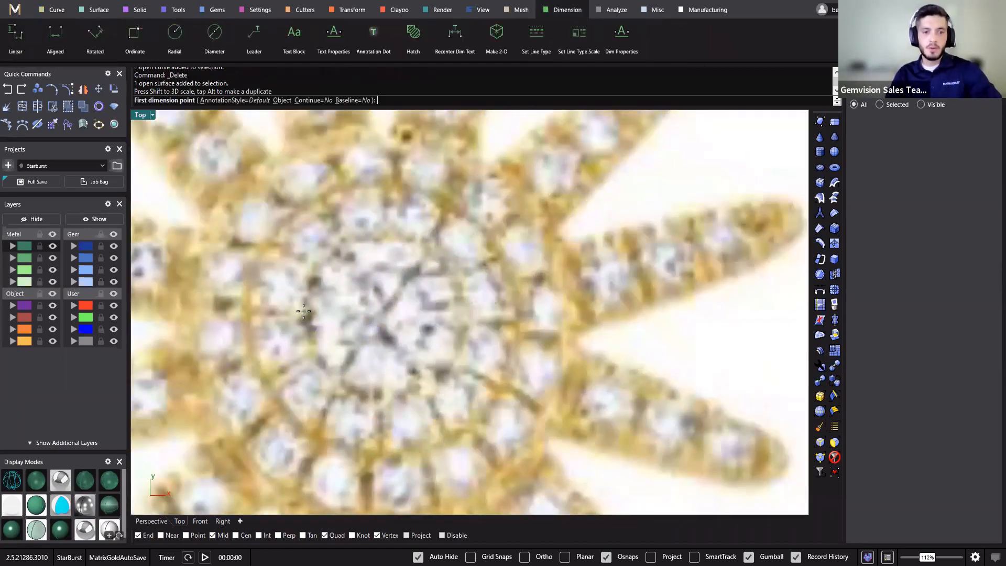
{"action": "left_click", "coordinate": [304, 312]}
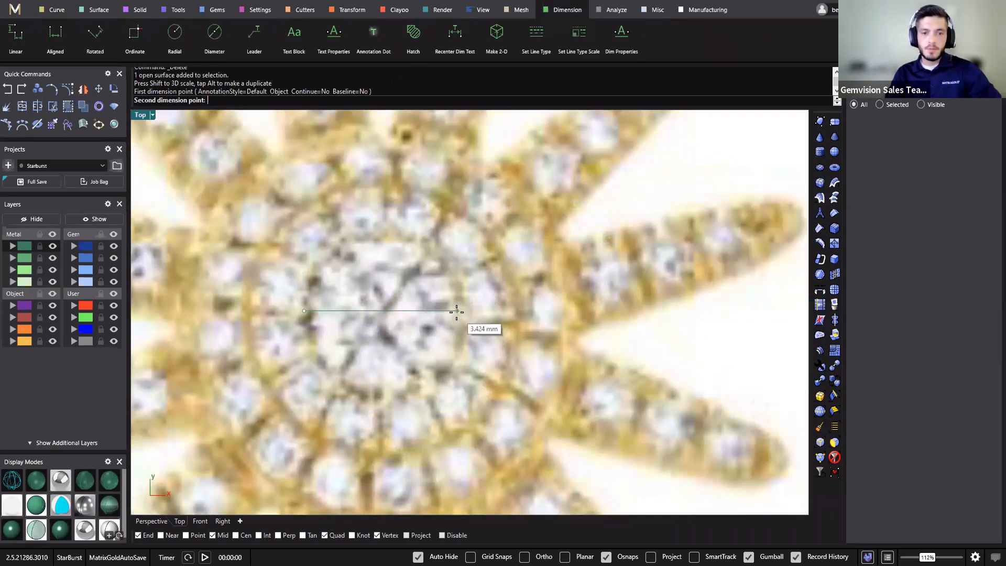
{"action": "left_click", "coordinate": [456, 311]}
{"action": "scroll", "coordinate": [456, 311], "scroll_direction": "down", "scroll_amount": 2}
{"action": "left_click", "coordinate": [455, 411]}
Enlarge the cropped picture uniformly a little more about its center to bring the central stone to size.
{"action": "left_click", "coordinate": [381, 394]}
{"action": "scroll", "coordinate": [382, 395], "scroll_direction": "down", "scroll_amount": 5}
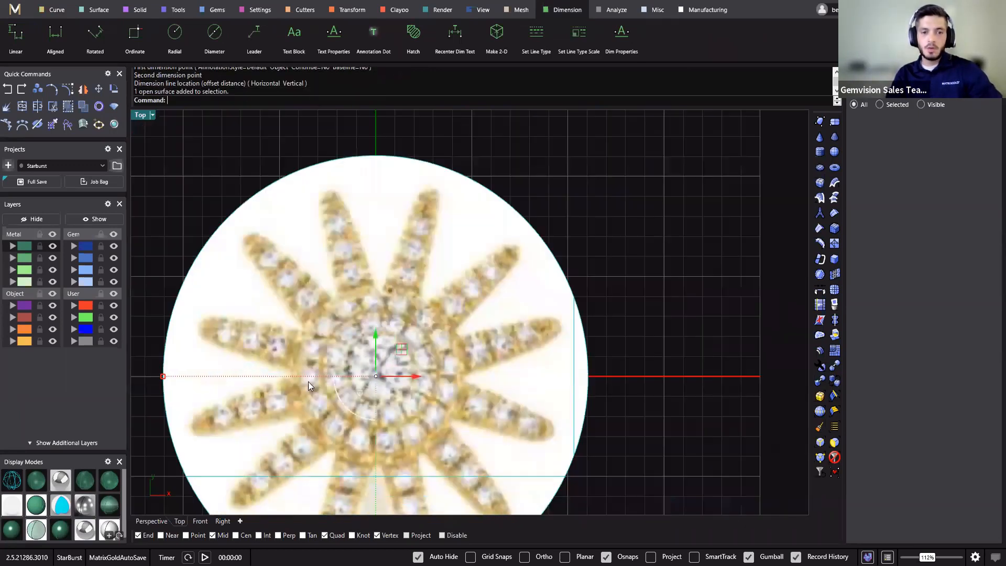
{"action": "right_click_drag", "start_coordinate": [288, 333], "coordinate": [340, 312]}
{"action": "left_click_drag", "start_coordinate": [299, 338], "coordinate": [287, 338]}
{"action": "left_click", "coordinate": [213, 325]}
Check the enlarged central stone's width with a linear dimension, without placing the dimension.
{"action": "right_click", "coordinate": [479, 326]}
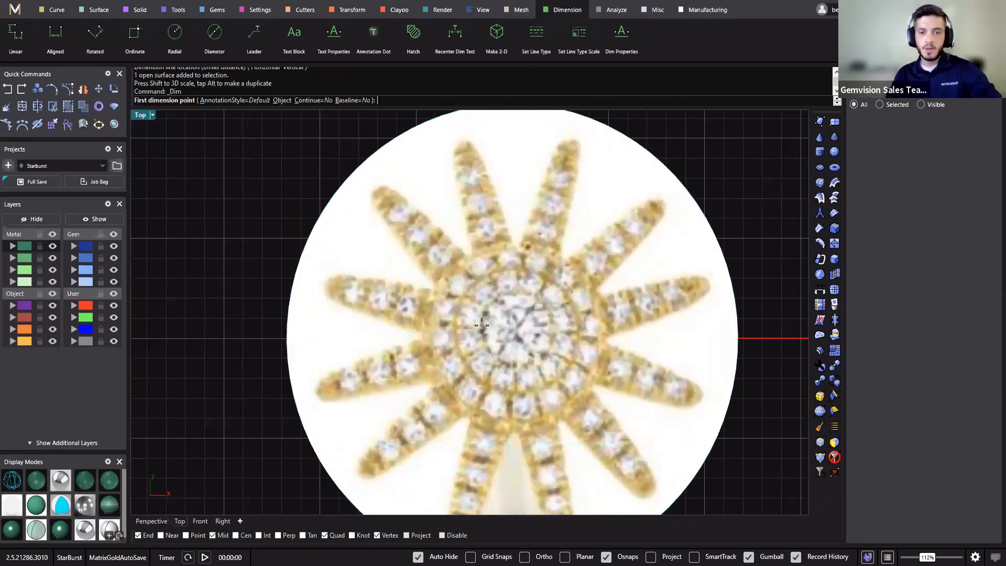
{"action": "left_click", "coordinate": [485, 326]}
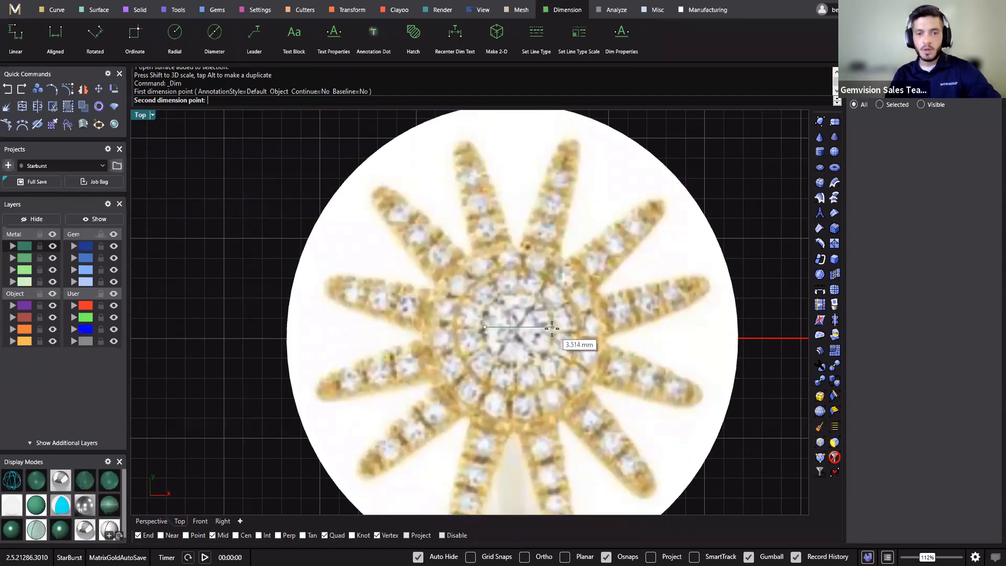
{"action": "key", "text": "Escape"}
{"action": "scroll", "coordinate": [572, 372], "scroll_direction": "down", "scroll_amount": 5}
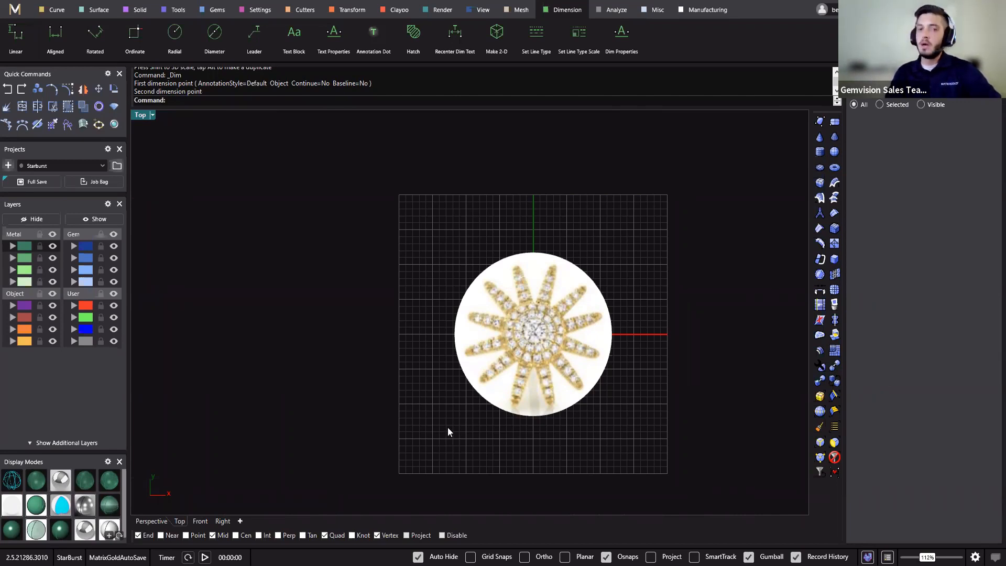
In the Perspective view, assign the earring picture to the User 04 layer and deselect it.
{"action": "left_click", "coordinate": [151, 521]}
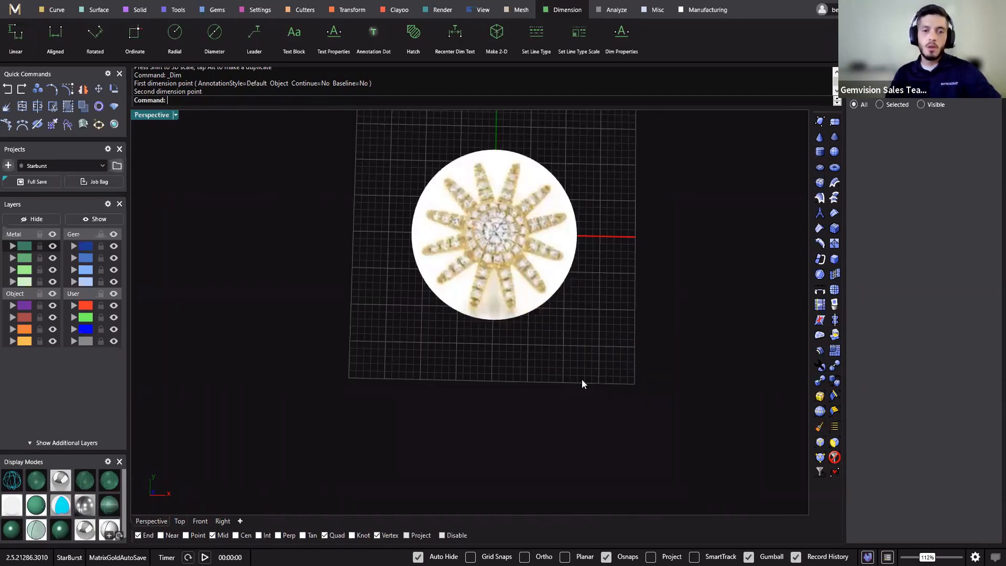
{"action": "mouse_move", "coordinate": [582, 379]}
{"action": "right_mouse_down"}
{"action": "mouse_move", "coordinate": [554, 504]}
{"action": "mouse_move", "coordinate": [555, 432]}
{"action": "mouse_move", "coordinate": [701, 362]}
{"action": "mouse_move", "coordinate": [590, 445]}
{"action": "mouse_move", "coordinate": [543, 427]}
{"action": "mouse_move", "coordinate": [597, 391]}
{"action": "mouse_move", "coordinate": [553, 460]}
{"action": "mouse_move", "coordinate": [563, 427]}
{"action": "mouse_move", "coordinate": [479, 350]}
{"action": "mouse_move", "coordinate": [456, 367]}
{"action": "mouse_move", "coordinate": [655, 316]}
{"action": "mouse_move", "coordinate": [568, 380]}
{"action": "right_mouse_up"}
{"action": "scroll", "coordinate": [477, 341], "scroll_direction": "up", "scroll_amount": 5}
{"action": "left_click", "coordinate": [567, 380]}
{"action": "scroll", "coordinate": [618, 464], "scroll_direction": "down", "scroll_amount": 5}
{"action": "right_click_drag", "start_coordinate": [653, 440], "coordinate": [565, 410]}
{"action": "key", "text": "Escape"}
{"action": "left_click", "coordinate": [566, 411]}
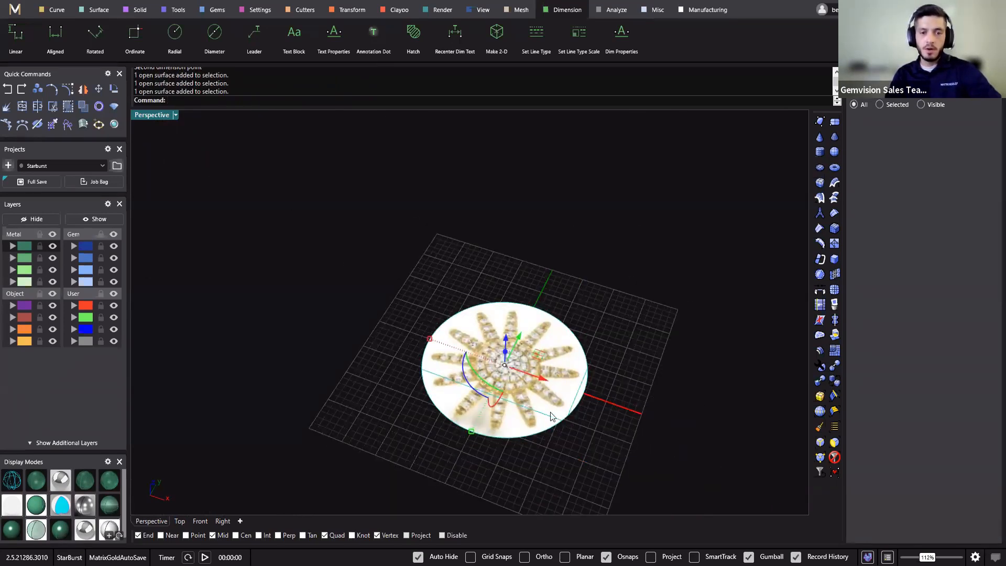
{"action": "left_click", "coordinate": [543, 370]}
{"action": "left_click", "coordinate": [76, 341]}
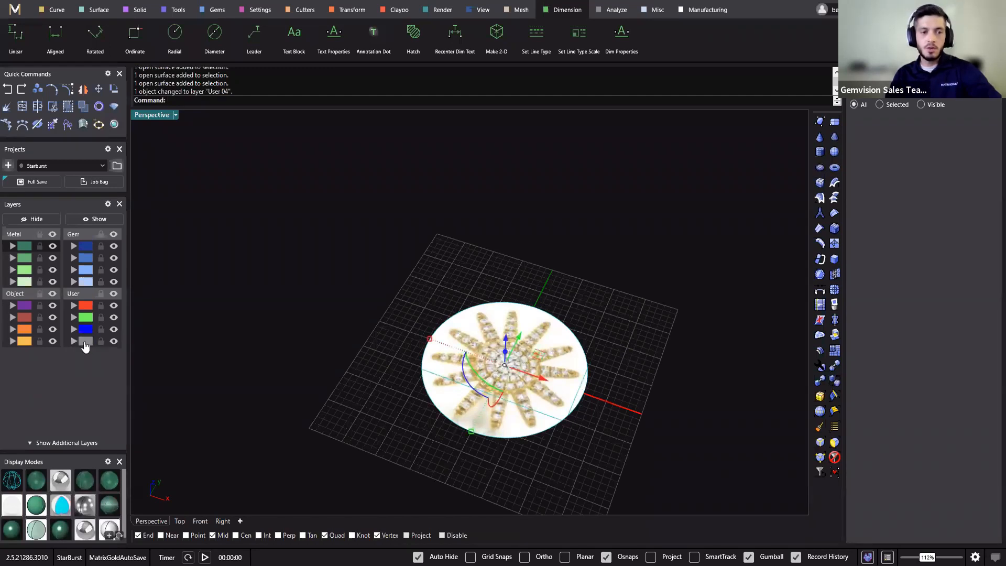
{"action": "left_click", "coordinate": [344, 361]}
{"action": "left_click", "coordinate": [432, 372]}
{"action": "left_click", "coordinate": [359, 353]}
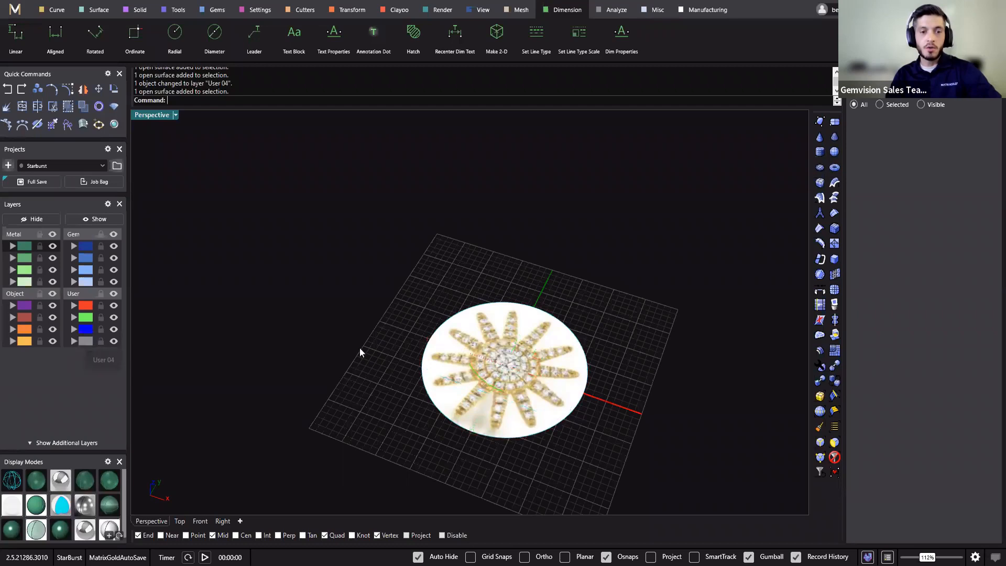
Try locking and unlocking the User 04 layer to test whether the reference picture can be selected.
{"action": "right_click_drag", "start_coordinate": [550, 421], "coordinate": [548, 446]}
{"action": "scroll", "coordinate": [545, 418], "scroll_direction": "up", "scroll_amount": 10}
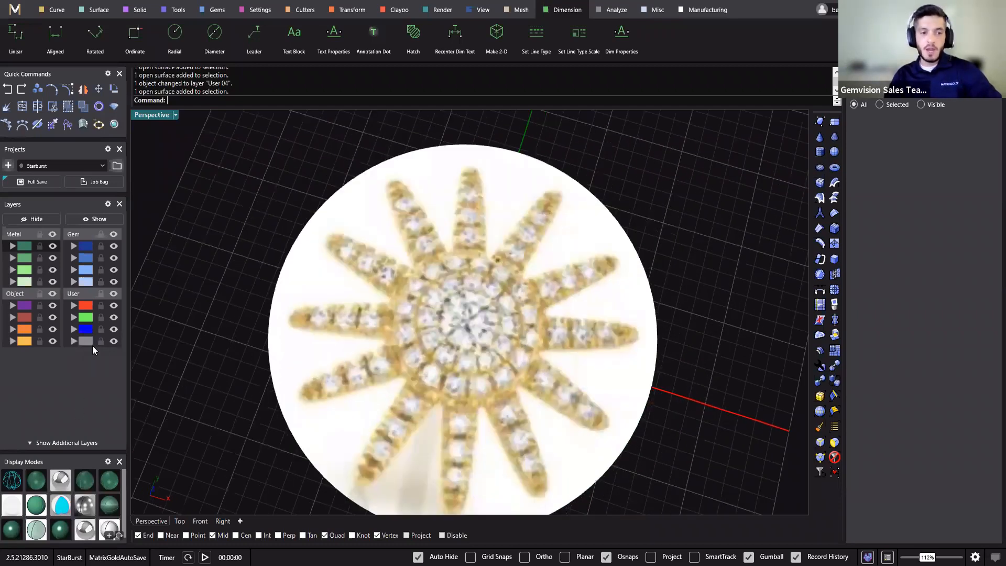
{"action": "left_click", "coordinate": [90, 342]}
{"action": "left_click", "coordinate": [100, 342]}
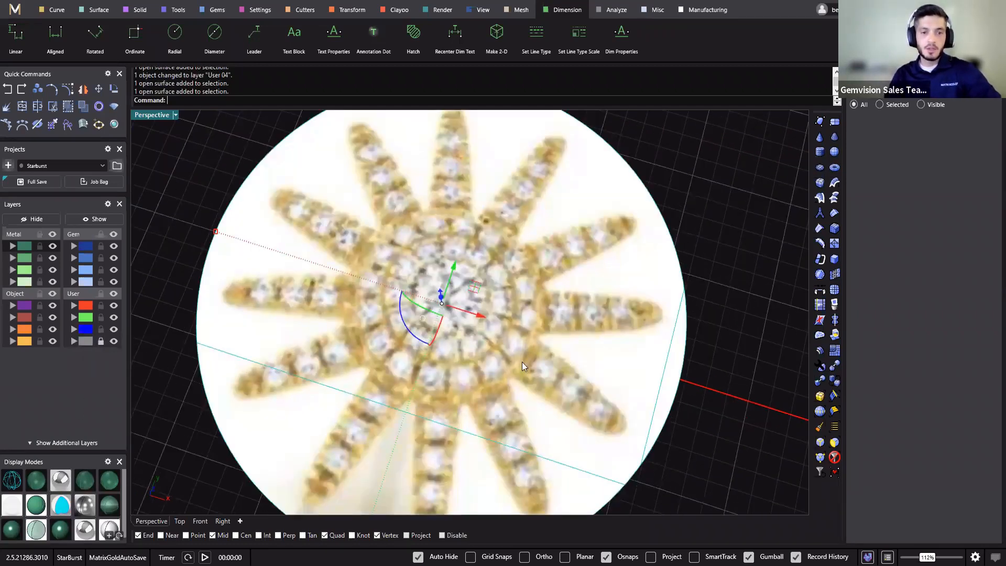
{"action": "left_click_drag", "start_coordinate": [688, 306], "coordinate": [508, 351]}
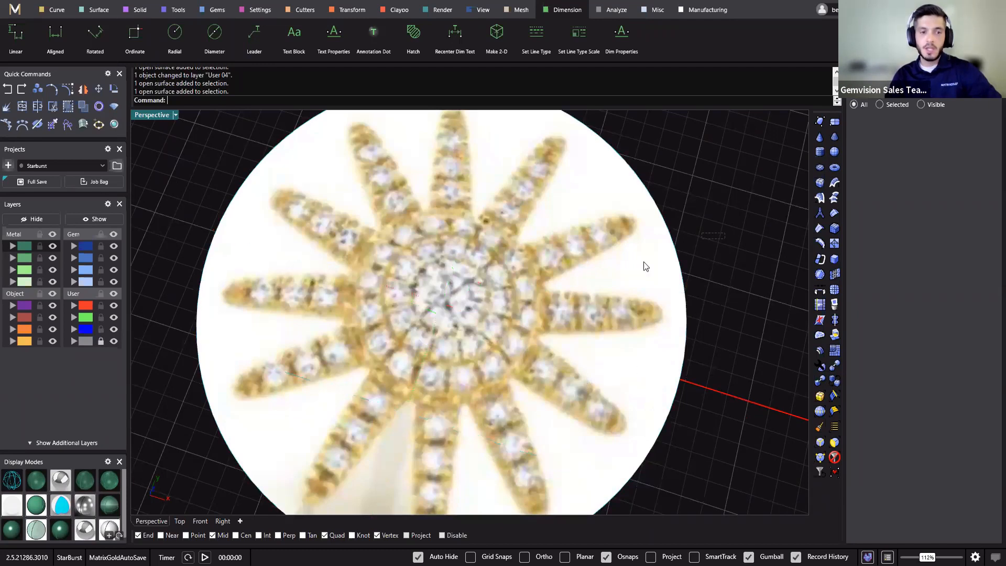
{"action": "left_click", "coordinate": [101, 342]}
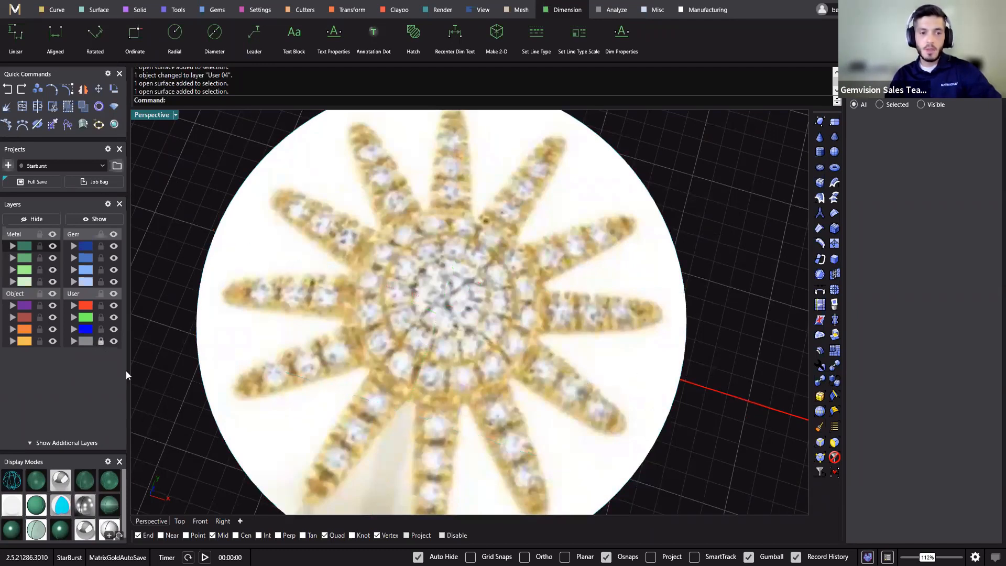
{"action": "left_click", "coordinate": [308, 395]}
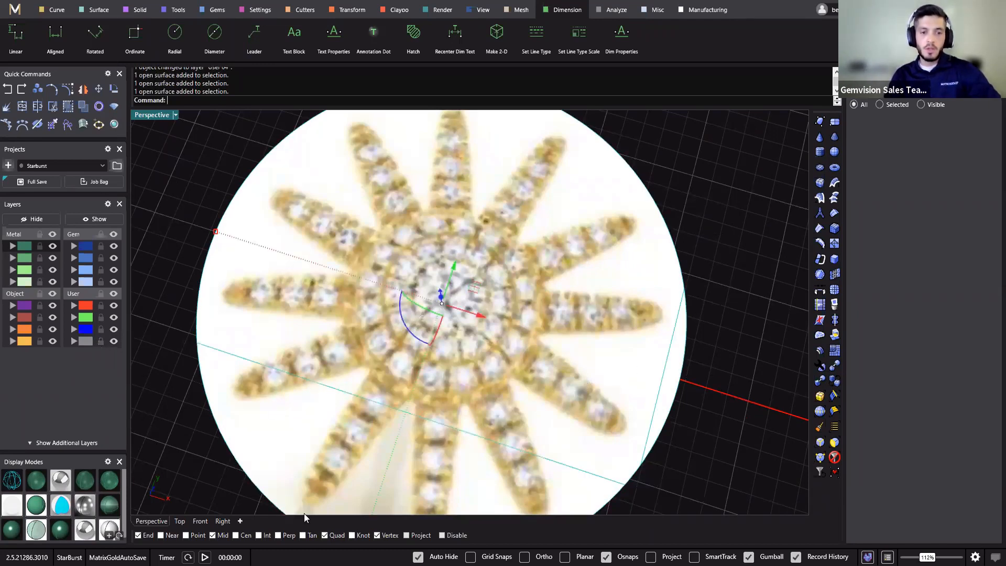
{"action": "scroll", "coordinate": [295, 450], "scroll_direction": "down", "scroll_amount": 3}
{"action": "right_click_drag", "start_coordinate": [427, 399], "coordinate": [550, 338]}
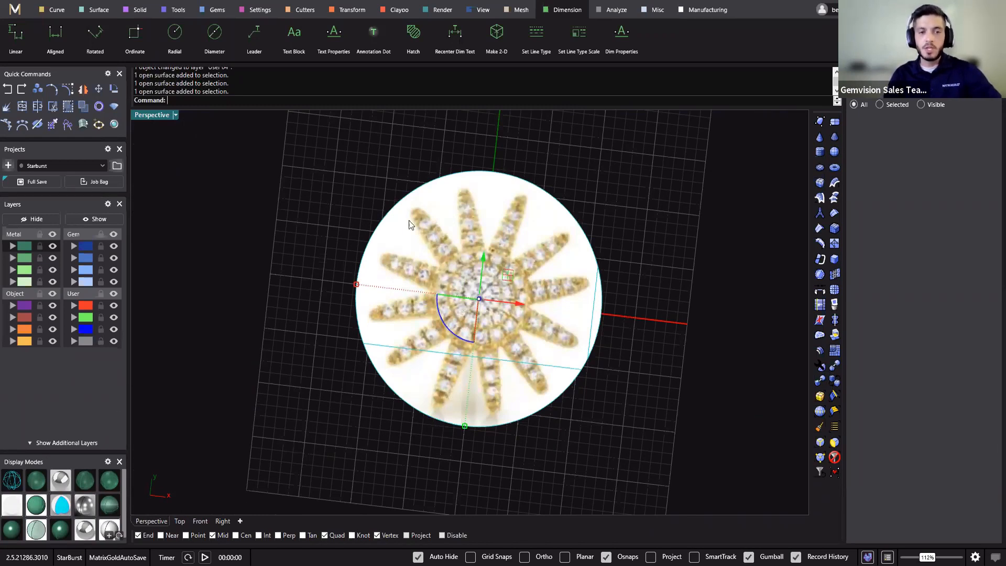
{"action": "left_click", "coordinate": [358, 443]}
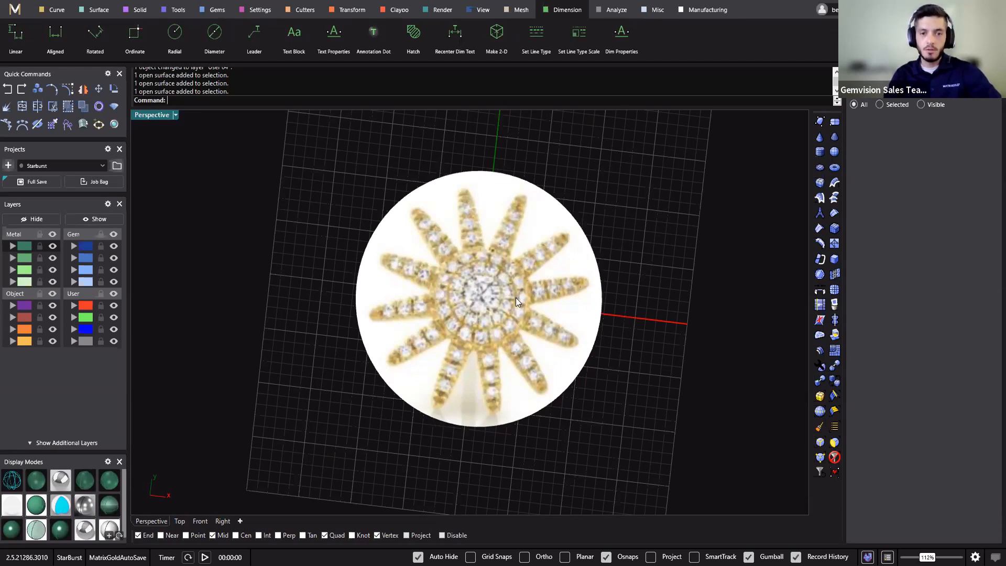
Open the earring picture's object properties and raise its object transparency to 63%.
{"action": "left_click", "coordinate": [580, 284]}
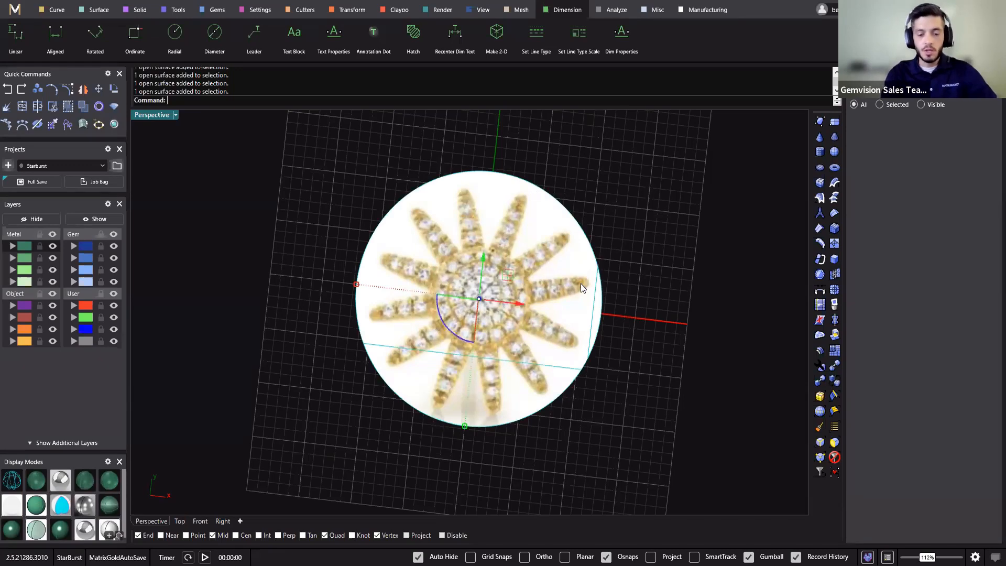
{"action": "type", "text": "Properties"}
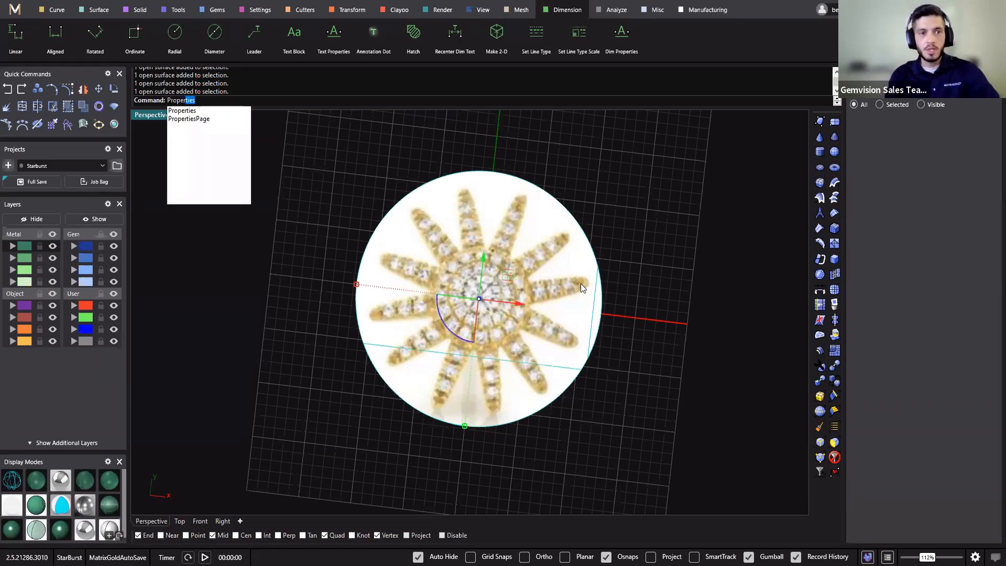
{"action": "key", "text": "Return"}
{"action": "left_click_drag", "start_coordinate": [666, 67], "coordinate": [801, 87]}
{"action": "left_click", "coordinate": [728, 106]}
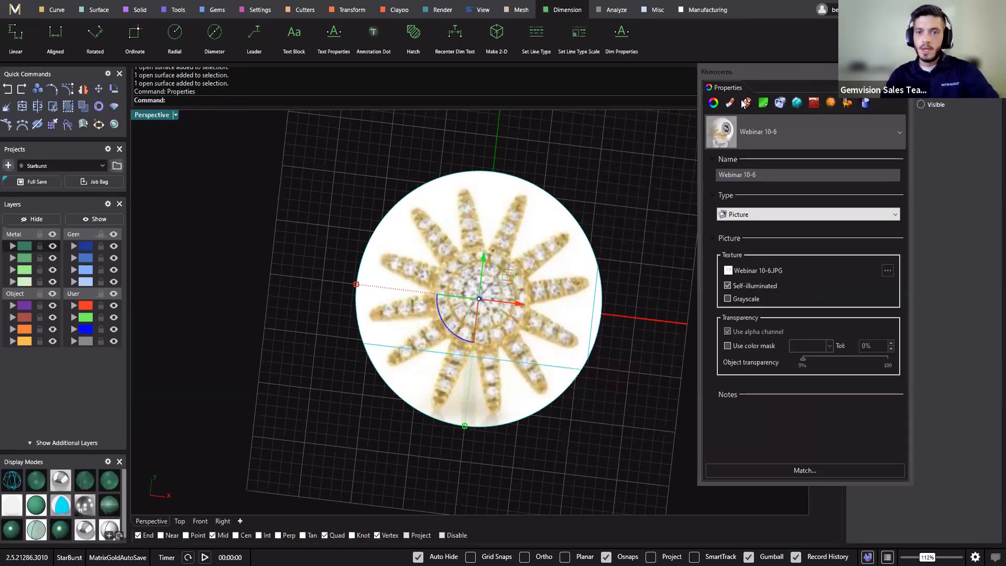
{"action": "left_click", "coordinate": [744, 104]}
{"action": "left_click", "coordinate": [730, 103]}
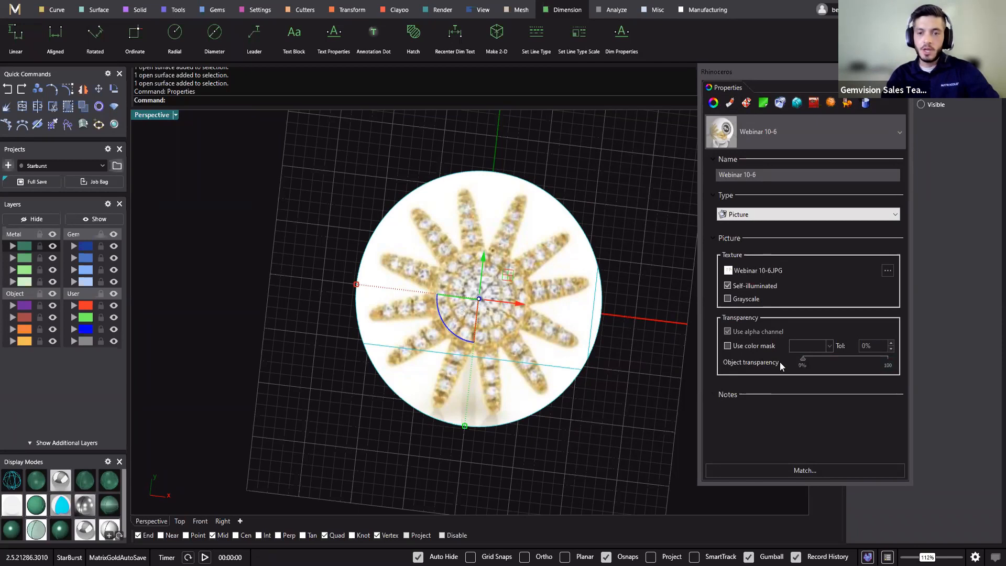
{"action": "left_click_drag", "start_coordinate": [798, 360], "coordinate": [833, 359]}
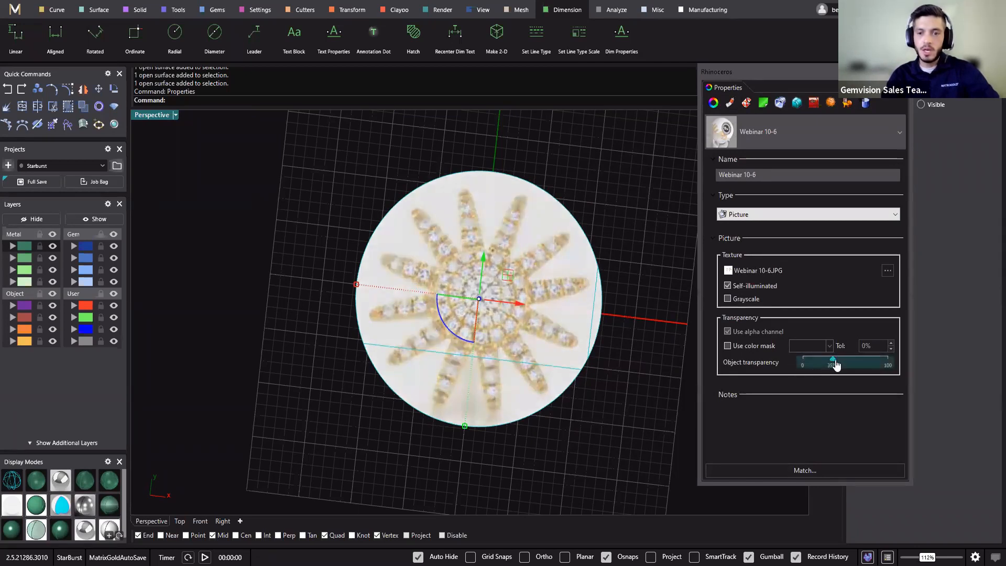
{"action": "left_click", "coordinate": [839, 361]}
{"action": "left_click", "coordinate": [856, 369]}
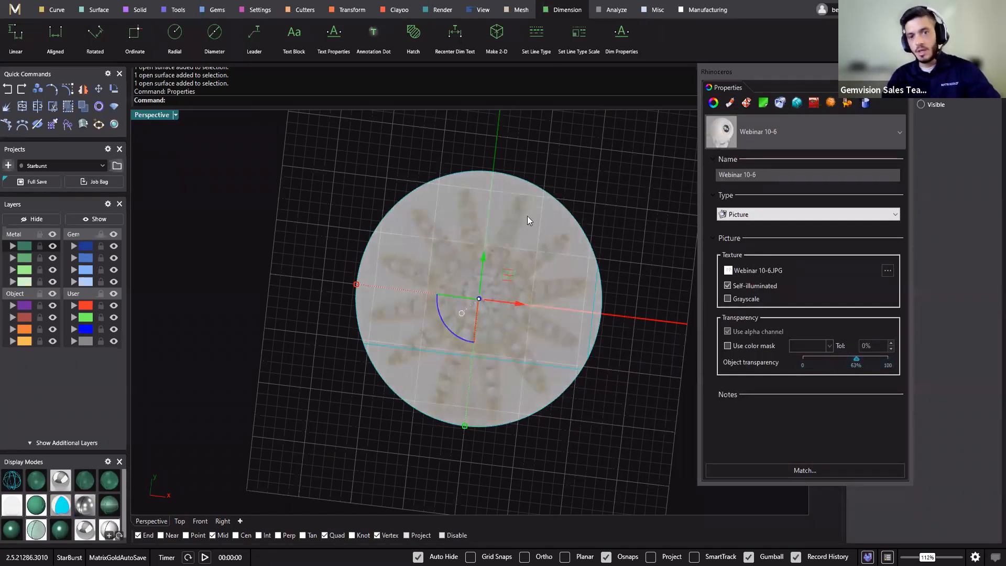
Turn off self-illumination for the earring picture and raise its object transparency to 67%, closing its properties.
{"action": "left_click", "coordinate": [727, 286]}
{"action": "left_click", "coordinate": [728, 286]}
{"action": "left_click", "coordinate": [727, 286]}
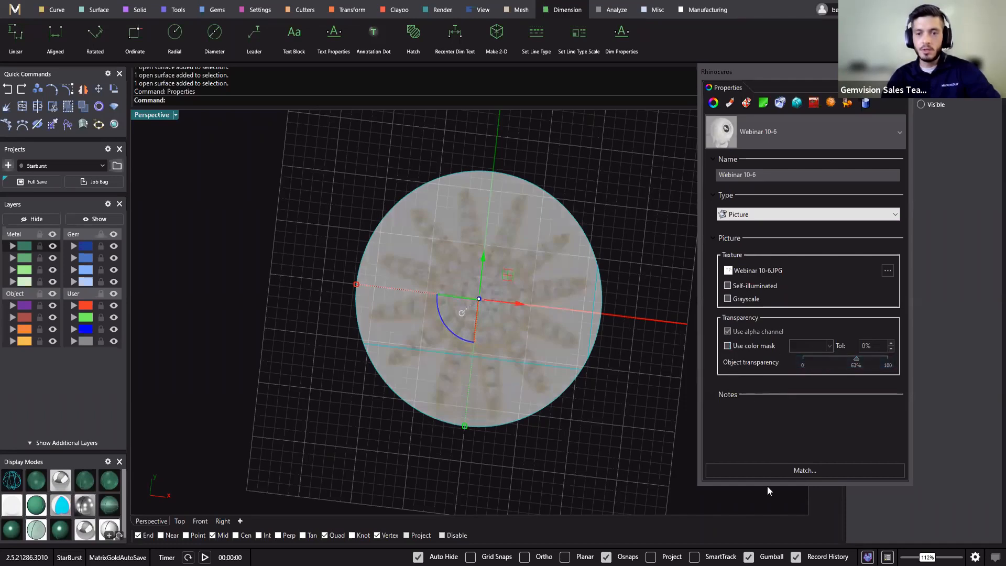
{"action": "right_click_drag", "start_coordinate": [519, 350], "coordinate": [495, 288]}
{"action": "scroll", "coordinate": [474, 270], "scroll_direction": "up", "scroll_amount": 6}
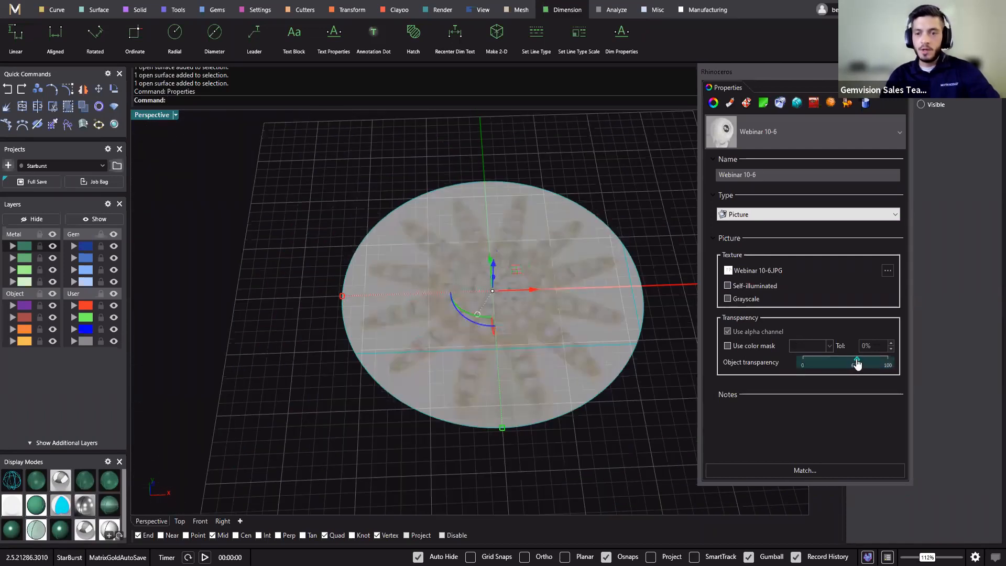
{"action": "left_click_drag", "start_coordinate": [856, 360], "coordinate": [860, 360]}
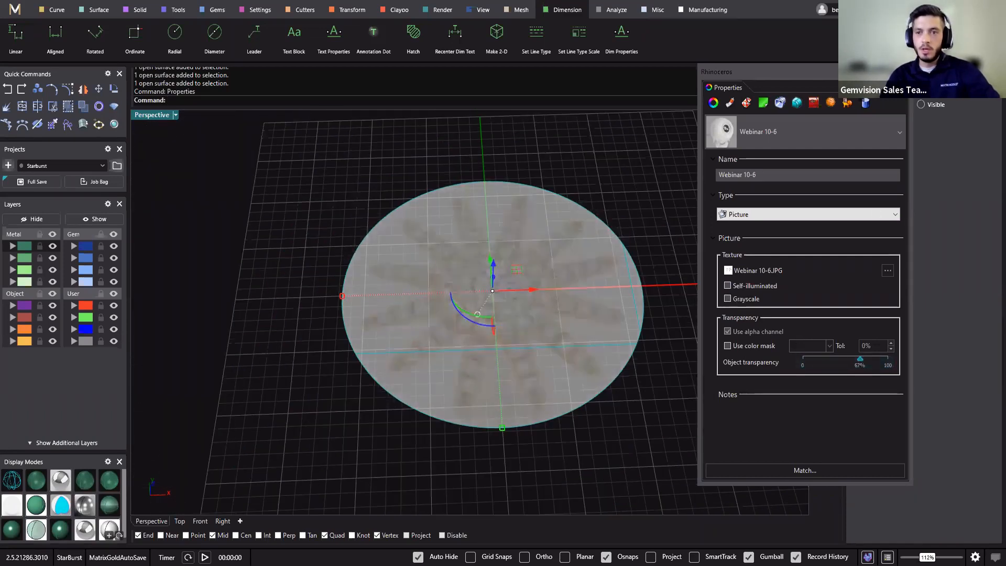
{"action": "left_click", "coordinate": [571, 157]}
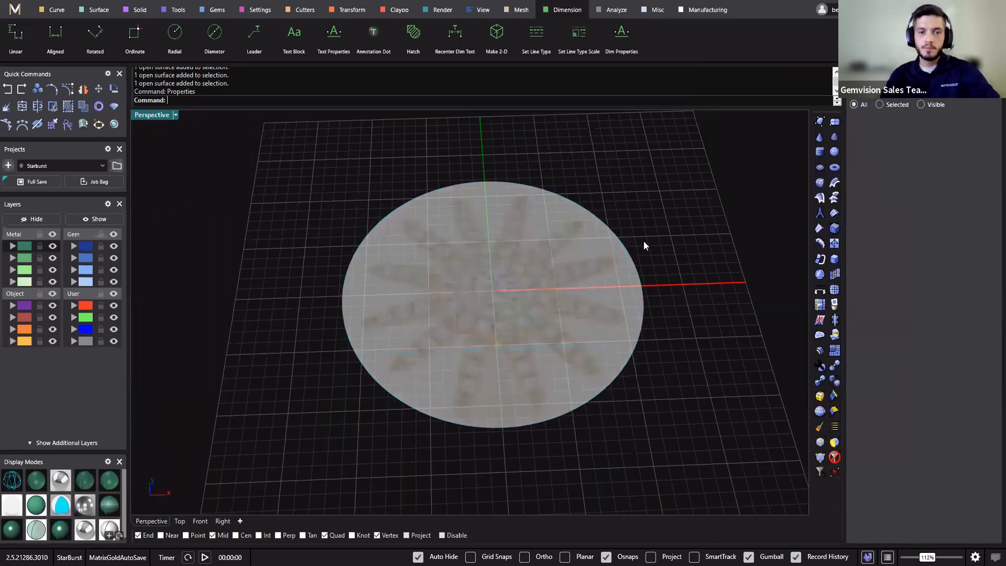
Lock the User 04 layer that holds the earring reference picture.
{"action": "left_click", "coordinate": [509, 250]}
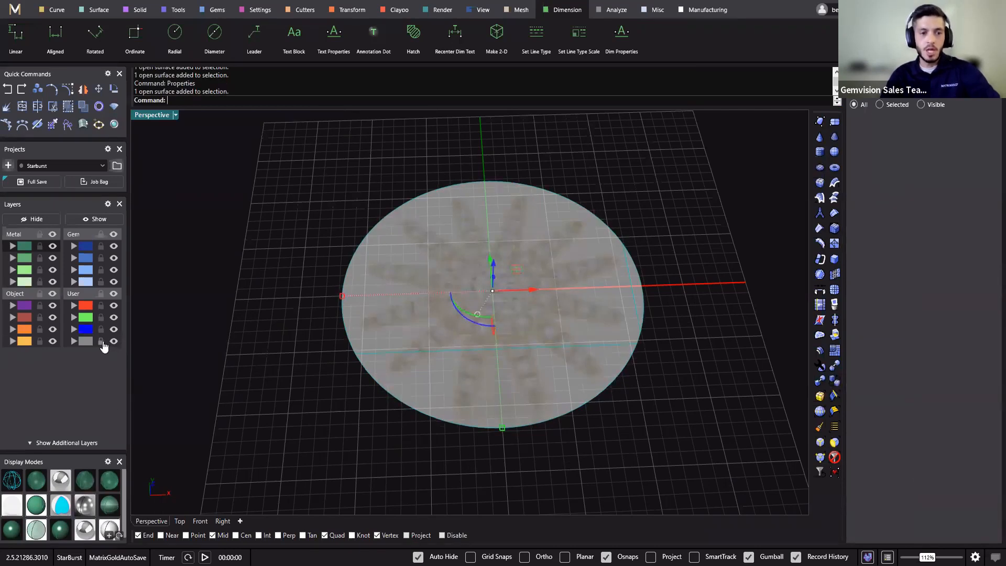
{"action": "left_click", "coordinate": [363, 413]}
{"action": "right_click_drag", "start_coordinate": [682, 333], "coordinate": [655, 419]}
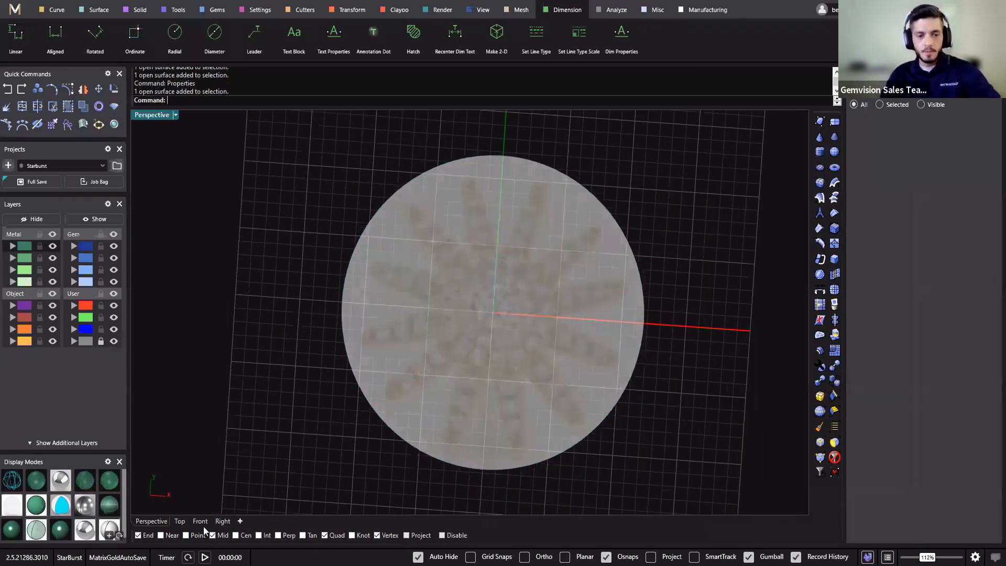
Examine the translucent reference picture and its placement on the grid in the Top and Perspective views.
{"action": "left_click", "coordinate": [179, 521]}
{"action": "scroll", "coordinate": [551, 358], "scroll_direction": "up", "scroll_amount": 5}
{"action": "scroll", "coordinate": [524, 314], "scroll_direction": "down", "scroll_amount": 3}
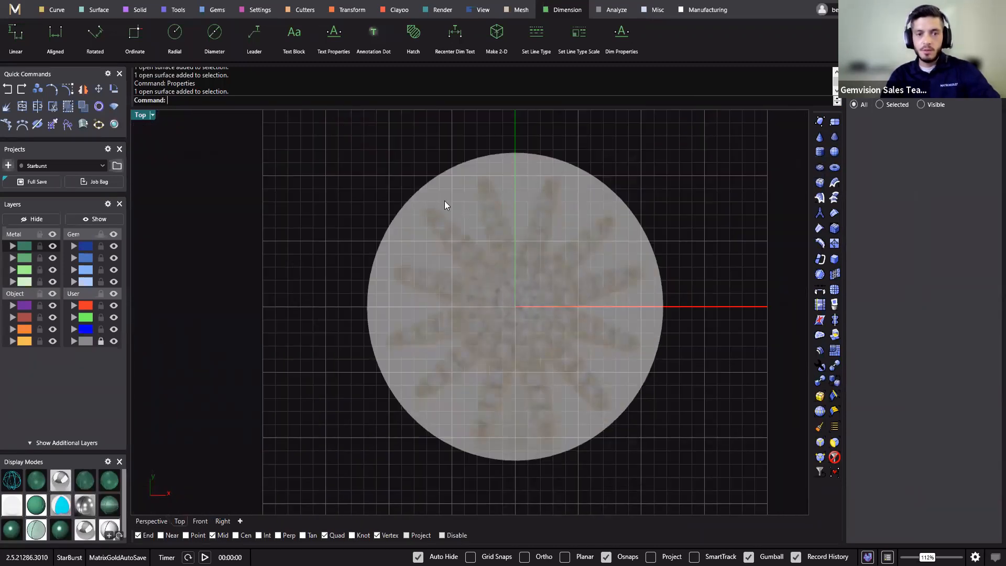
{"action": "scroll", "coordinate": [514, 427], "scroll_direction": "down", "scroll_amount": 3}
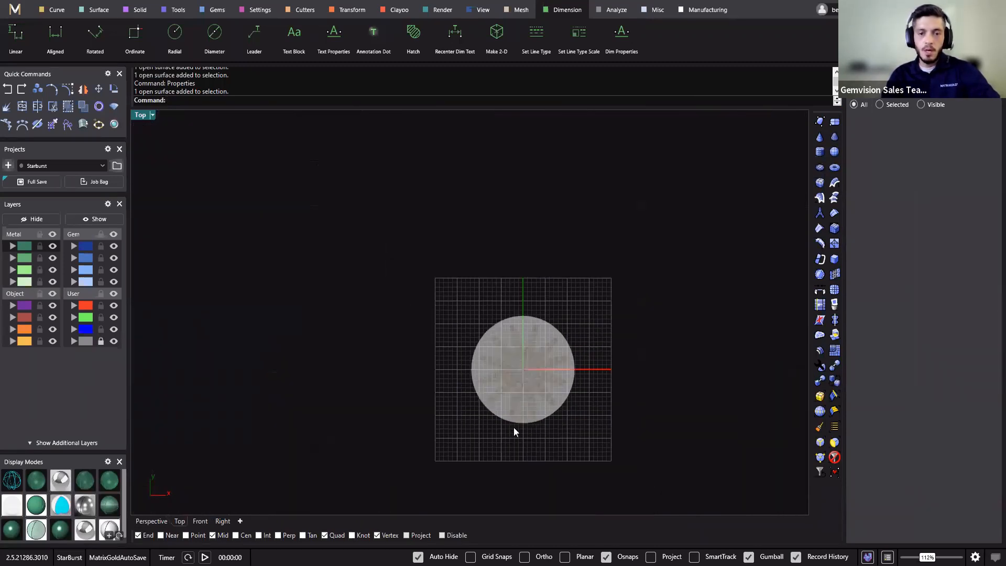
{"action": "scroll", "coordinate": [512, 325], "scroll_direction": "up", "scroll_amount": 3}
{"action": "scroll", "coordinate": [524, 261], "scroll_direction": "up", "scroll_amount": 2}
{"action": "right_click_drag", "start_coordinate": [592, 222], "coordinate": [588, 276]}
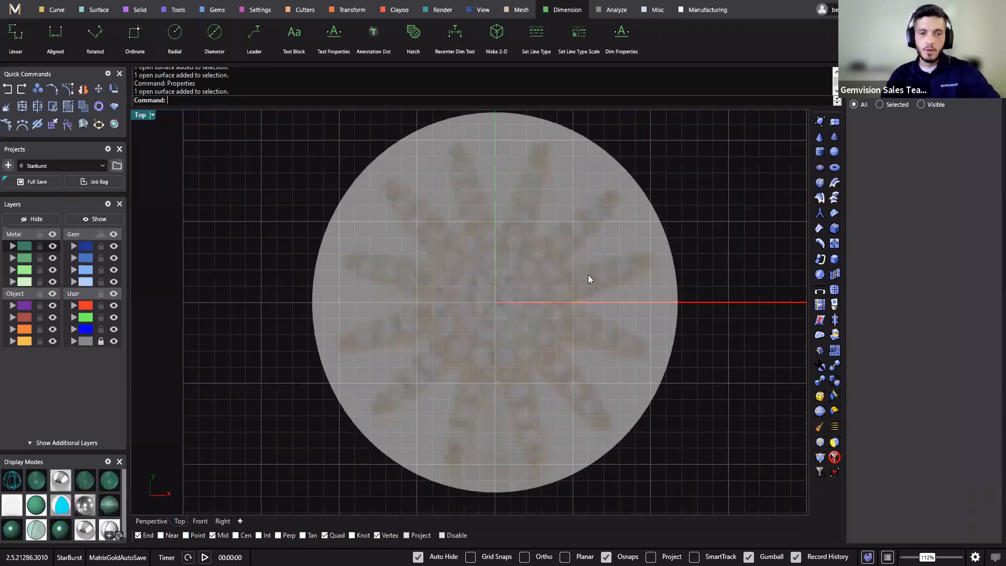
{"action": "scroll", "coordinate": [486, 252], "scroll_direction": "up", "scroll_amount": 6}
{"action": "scroll", "coordinate": [163, 343], "scroll_direction": "down", "scroll_amount": 6}
{"action": "right_click_drag", "start_coordinate": [440, 412], "coordinate": [530, 393]}
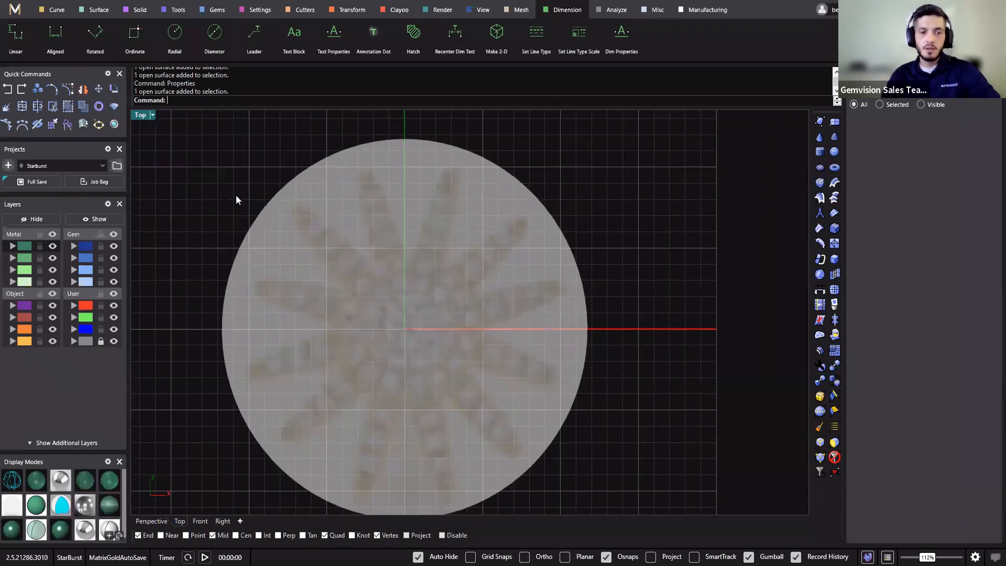
{"action": "double_click", "coordinate": [139, 116]}
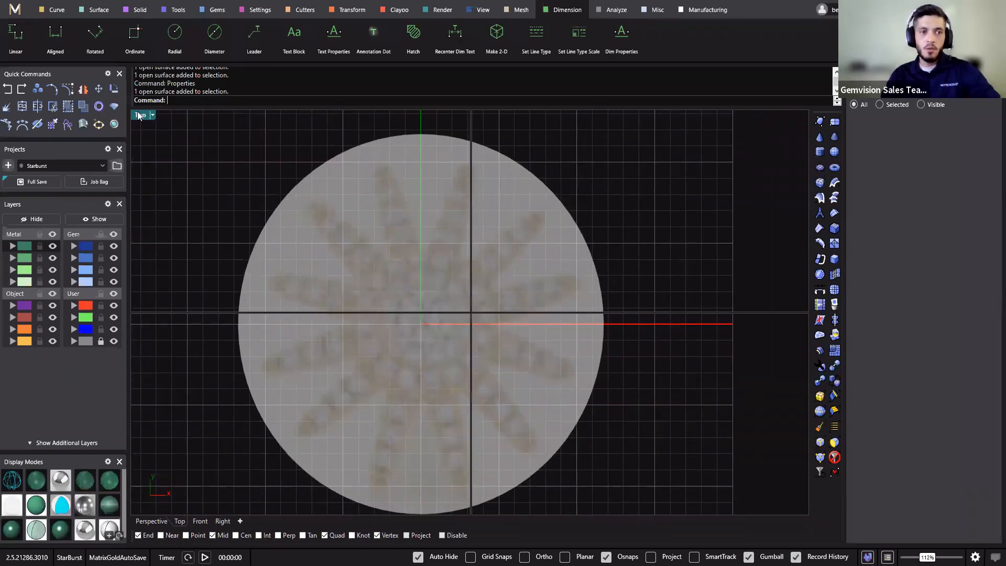
{"action": "double_click", "coordinate": [492, 119]}
{"action": "right_click_drag", "start_coordinate": [524, 291], "coordinate": [521, 216]}
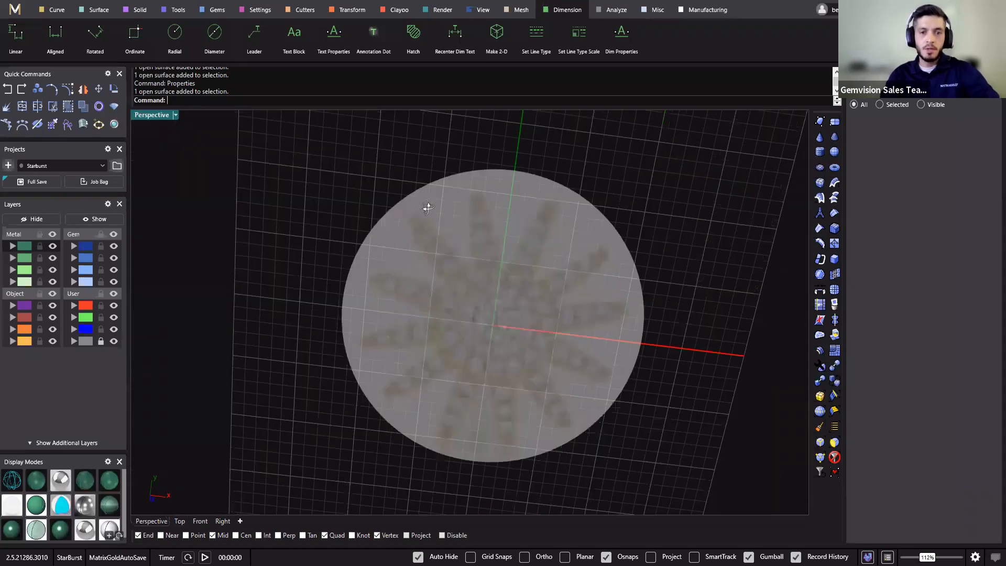
{"action": "right_click_drag", "start_coordinate": [427, 208], "coordinate": [204, 63]}
Create a round diamond gem 3.50 mm wide at the center of the reference picture.
{"action": "left_click", "coordinate": [217, 10]}
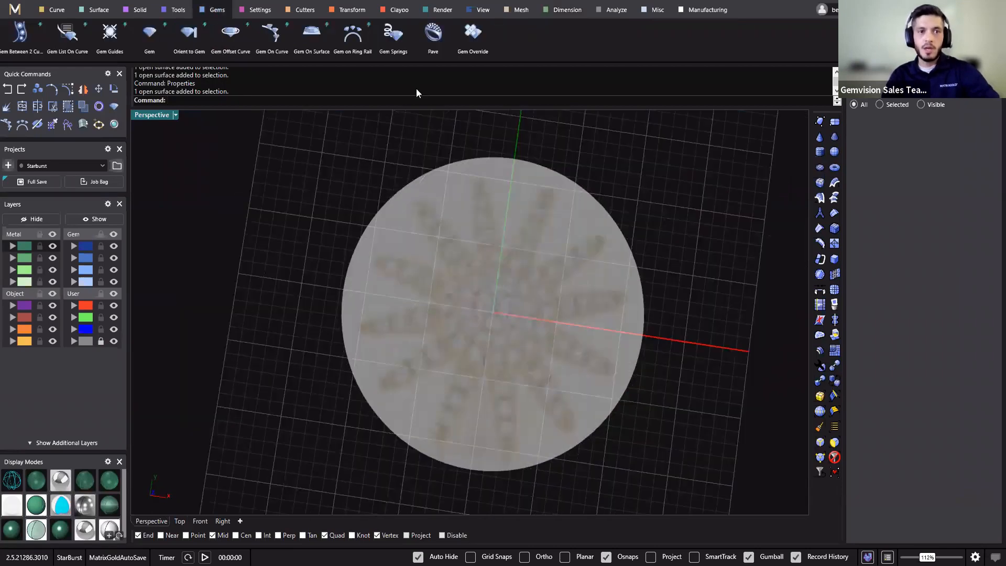
{"action": "left_click", "coordinate": [149, 34]}
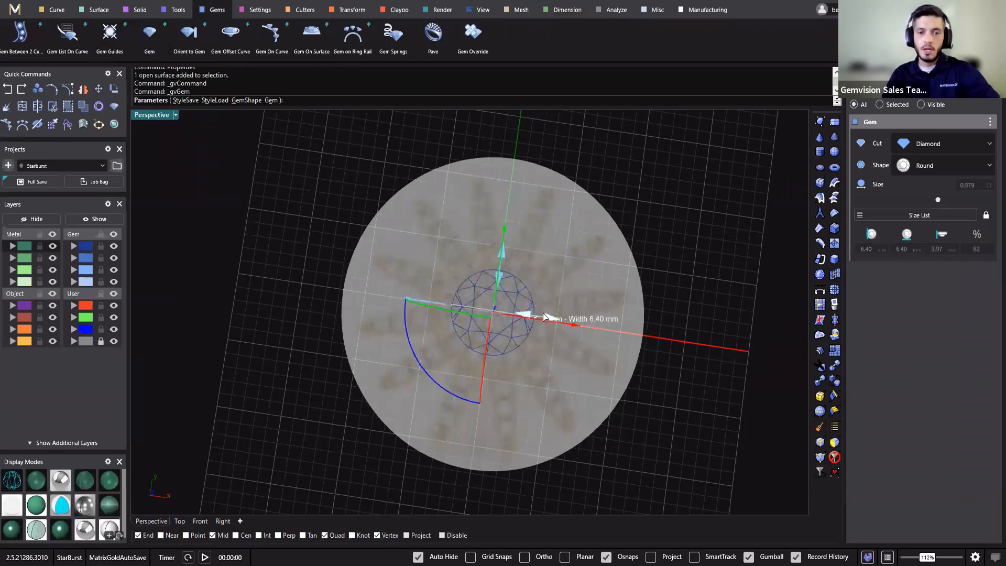
{"action": "left_click_drag", "start_coordinate": [540, 313], "coordinate": [516, 322]}
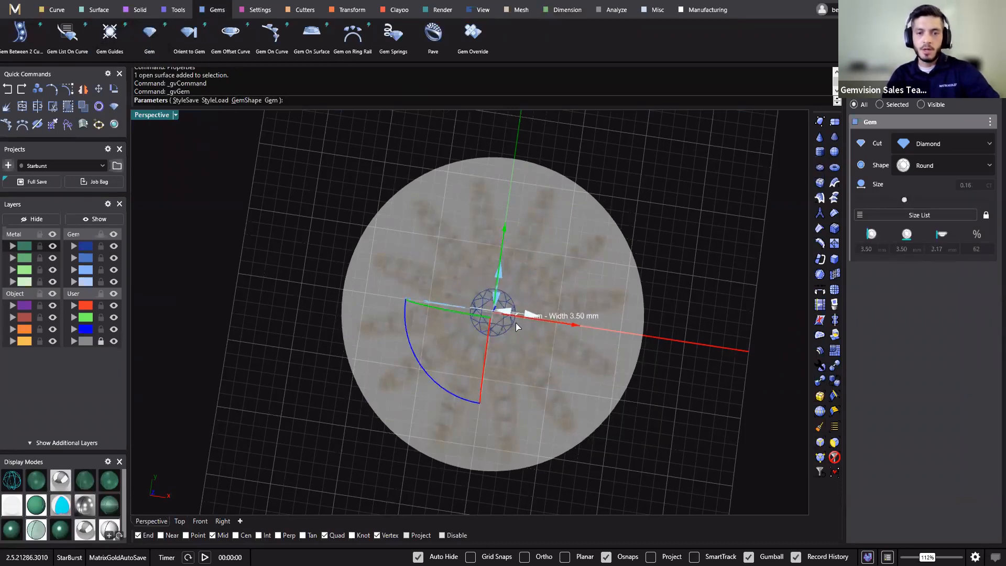
{"action": "scroll", "coordinate": [531, 330], "scroll_direction": "up", "scroll_amount": 5}
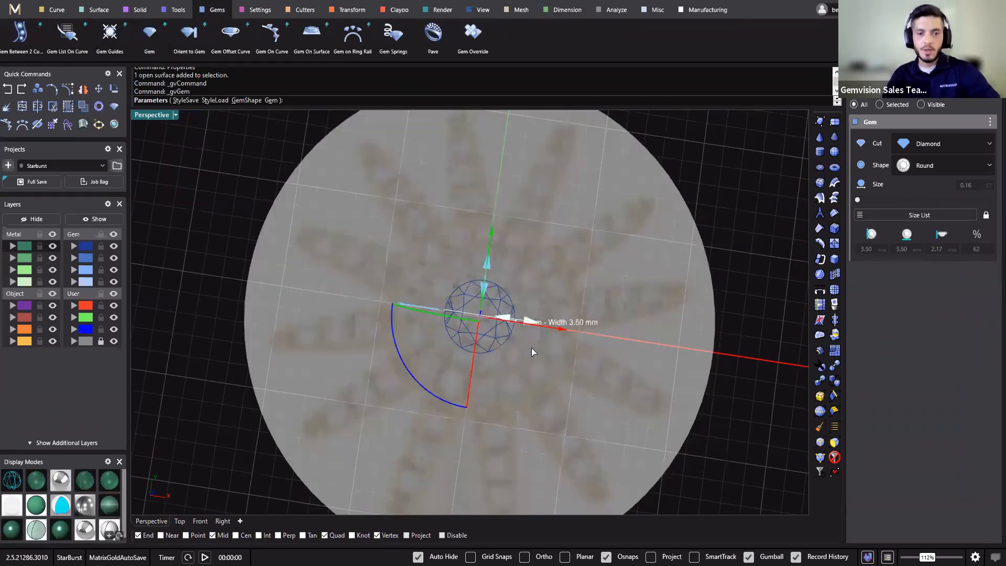
{"action": "right_click_drag", "start_coordinate": [532, 397], "coordinate": [604, 355], "text": "shift"}
{"action": "scroll", "coordinate": [594, 296], "scroll_direction": "down", "scroll_amount": 5}
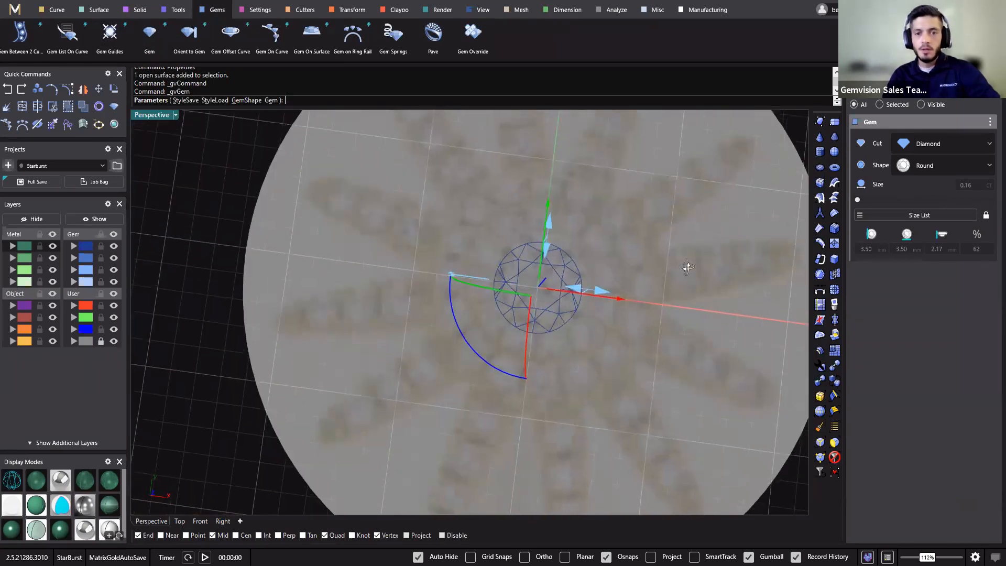
{"action": "right_click_drag", "start_coordinate": [594, 446], "coordinate": [494, 122]}
{"action": "right_click_drag", "start_coordinate": [618, 193], "coordinate": [628, 317]}
{"action": "right_click", "coordinate": [630, 316]}
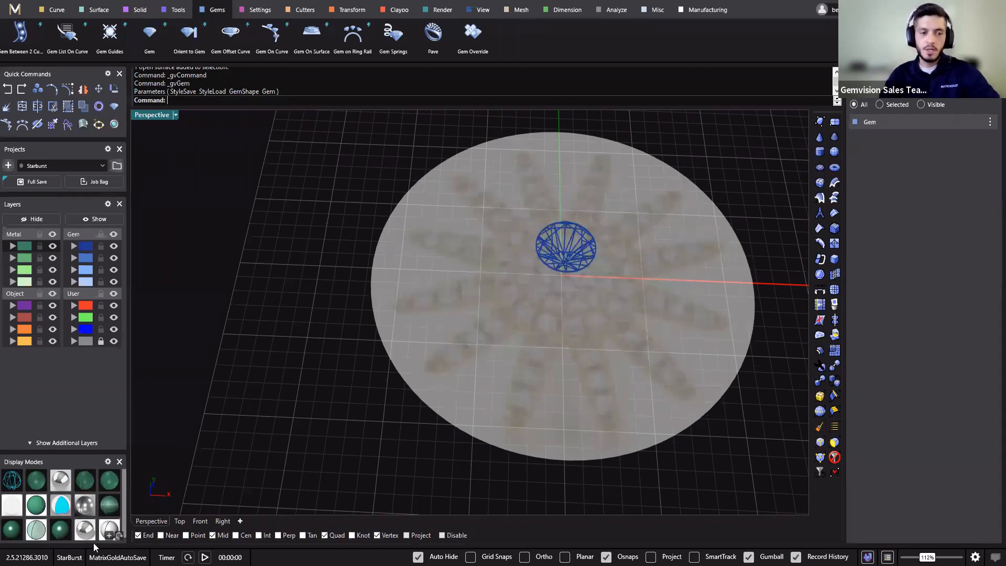
Switch the Perspective view from wireframe to a shaded display mode so the center gem appears solid.
{"action": "left_click", "coordinate": [59, 530]}
{"action": "right_click_drag", "start_coordinate": [539, 294], "coordinate": [473, 257]}
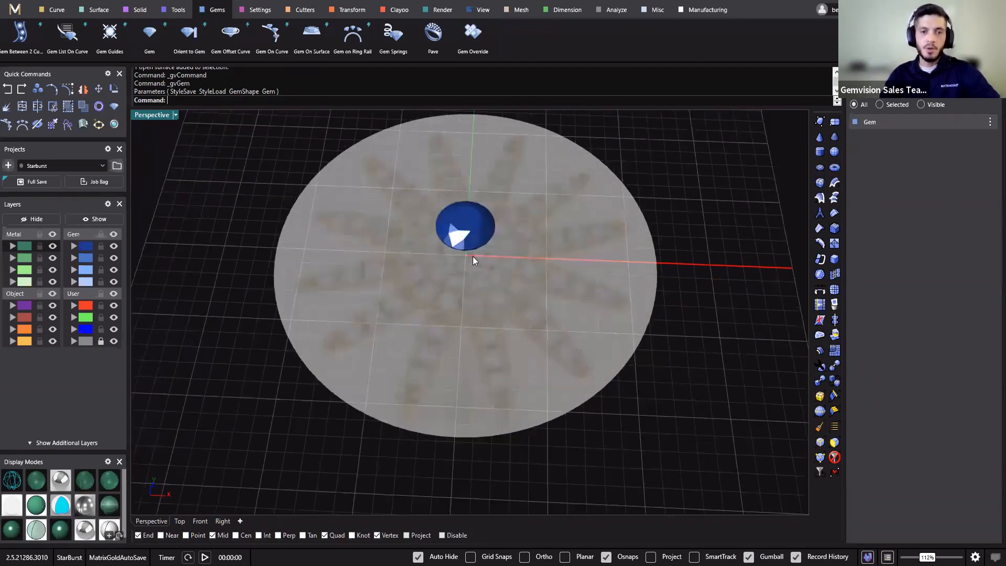
{"action": "left_click", "coordinate": [473, 256]}
{"action": "left_click", "coordinate": [746, 192]}
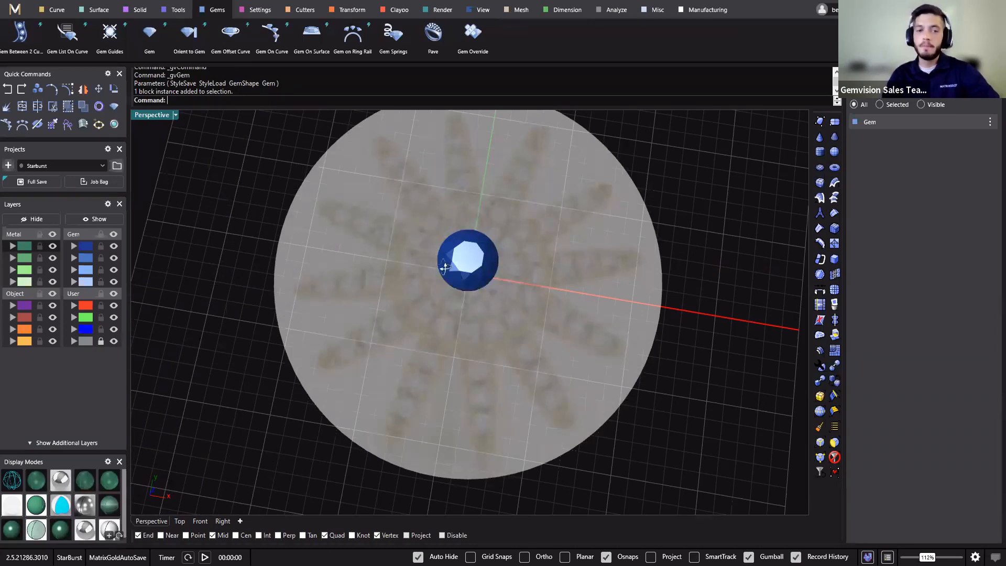
{"action": "right_click_drag", "start_coordinate": [444, 267], "coordinate": [480, 206]}
{"action": "left_click", "coordinate": [480, 206]}
{"action": "left_click", "coordinate": [751, 181]}
{"action": "left_click", "coordinate": [450, 211]}
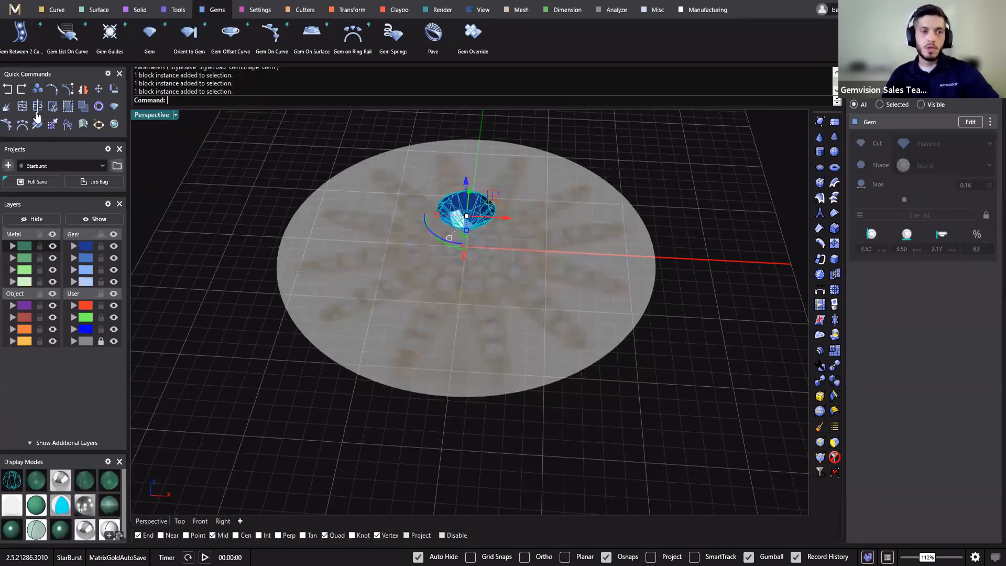
{"action": "left_click", "coordinate": [309, 157]}
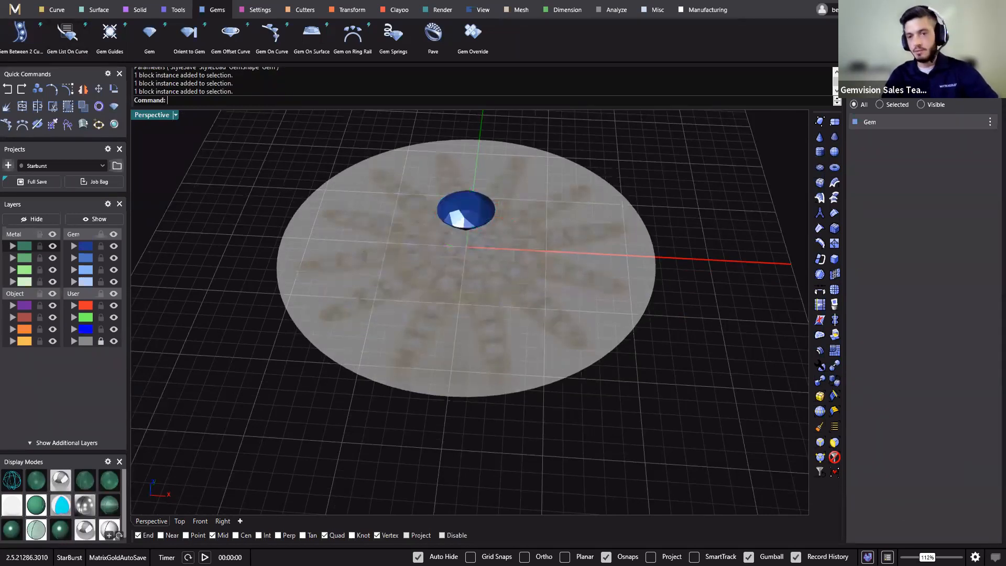
{"action": "right_click_drag", "start_coordinate": [540, 312], "coordinate": [596, 382], "text": "shift"}
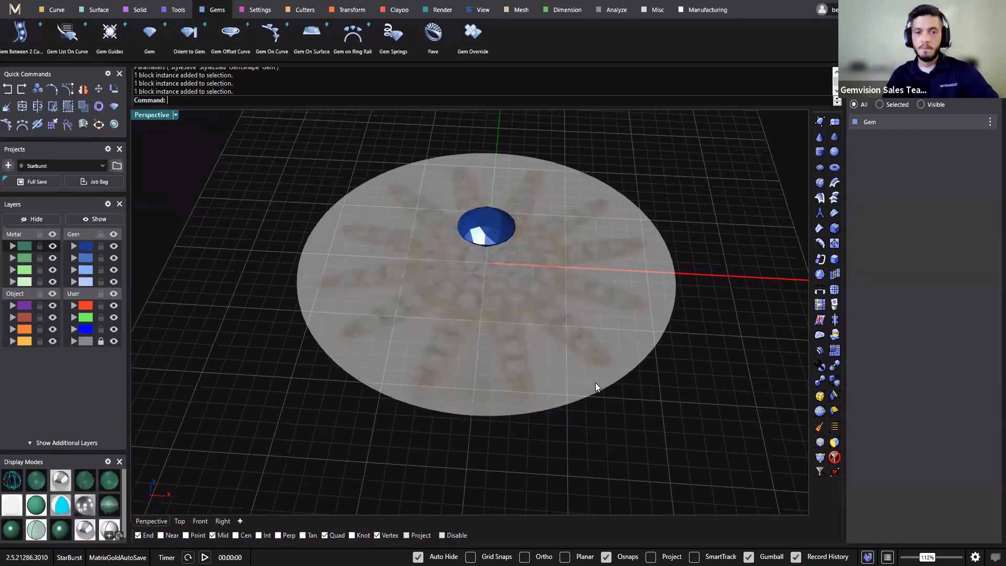
{"action": "right_click_drag", "start_coordinate": [514, 310], "coordinate": [519, 367]}
Start a prong head on the center gem with the Head builder.
{"action": "left_click", "coordinate": [497, 306]}
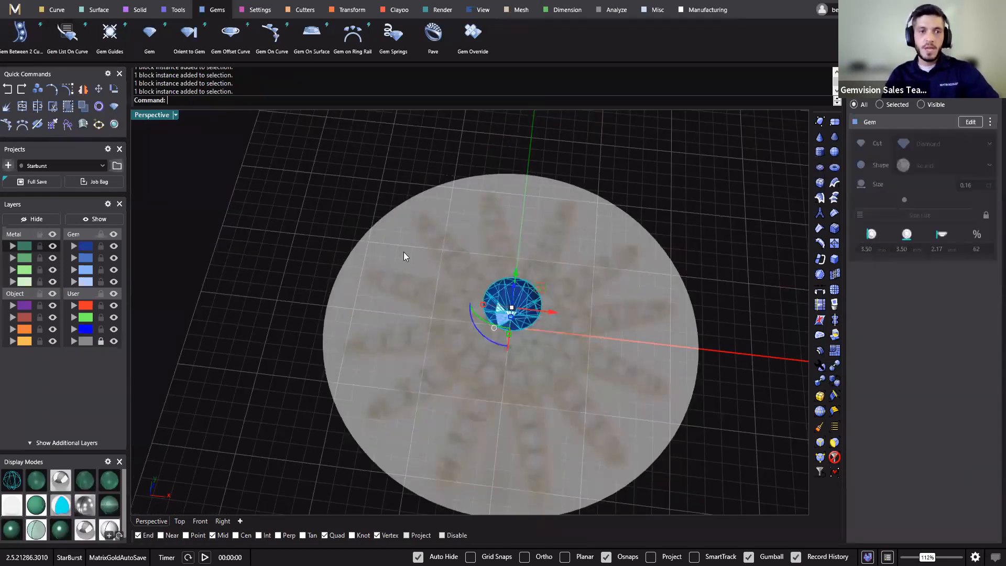
{"action": "left_click", "coordinate": [255, 11]}
{"action": "left_click", "coordinate": [230, 37]}
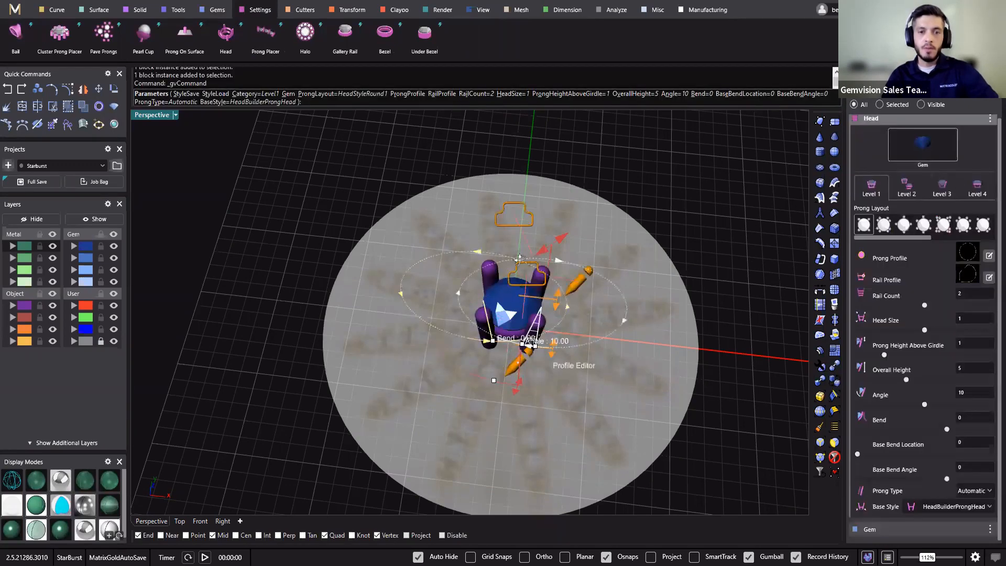
{"action": "right_click_drag", "start_coordinate": [504, 381], "coordinate": [662, 325]}
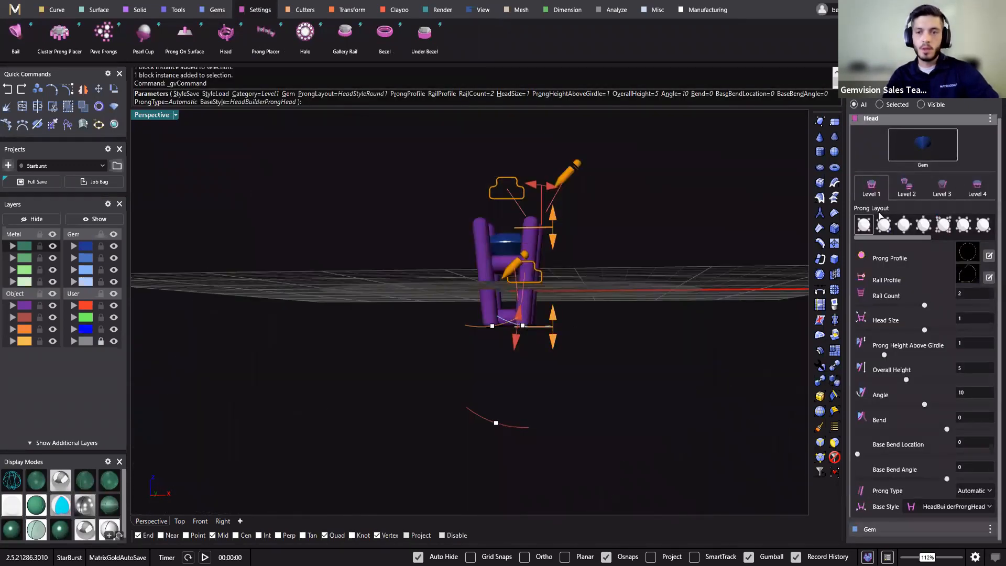
Load the preset head style 10.Json from the Head style sheets for the center gem's setting.
{"action": "left_click", "coordinate": [990, 121]}
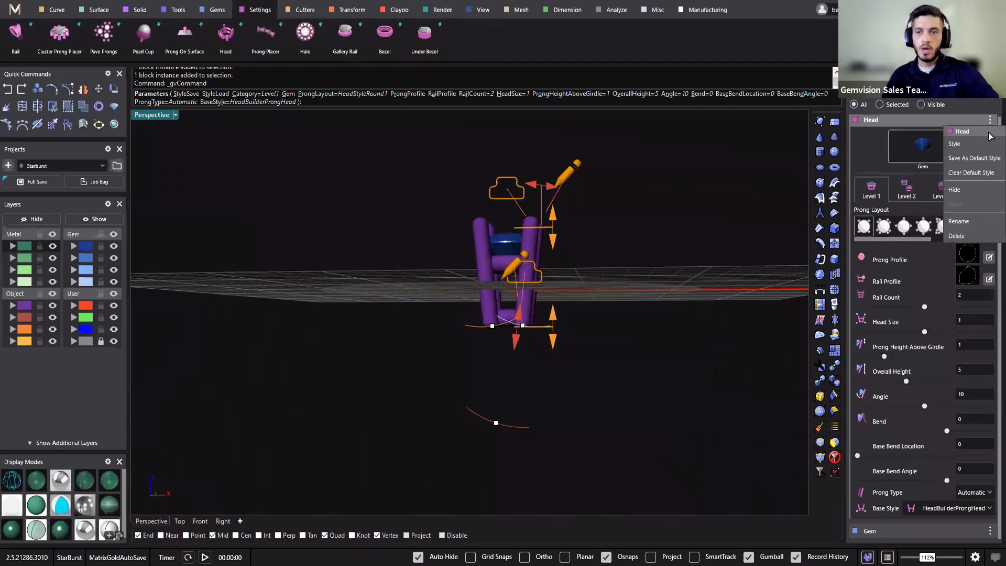
{"action": "left_click", "coordinate": [984, 148]}
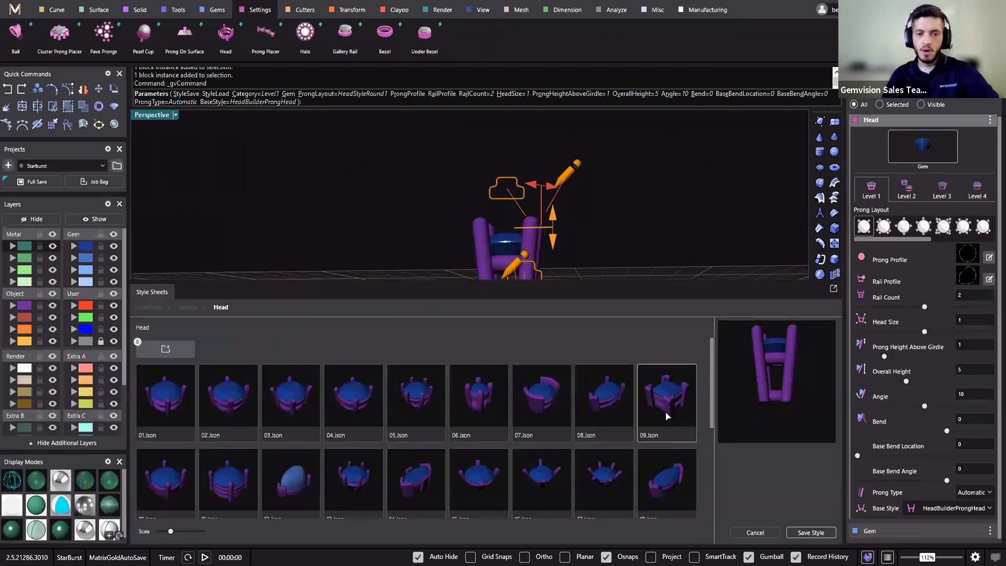
{"action": "left_click", "coordinate": [180, 495]}
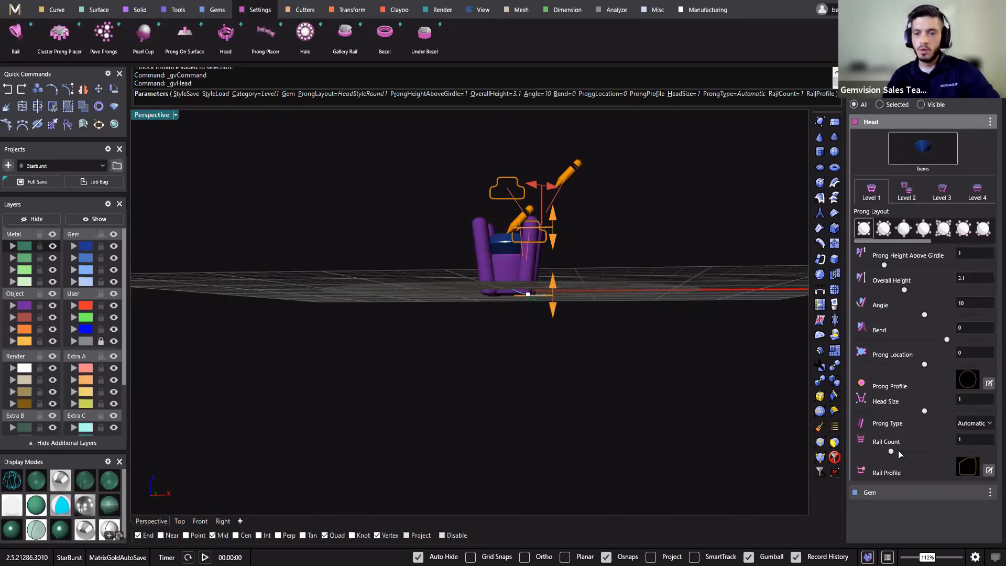
Set the head's rail count to 0 and the prong height above the girdle to 0 mm.
{"action": "left_click_drag", "start_coordinate": [891, 452], "coordinate": [857, 452]}
{"action": "right_click_drag", "start_coordinate": [592, 278], "coordinate": [548, 253]}
{"action": "left_click_drag", "start_coordinate": [550, 251], "coordinate": [545, 277]}
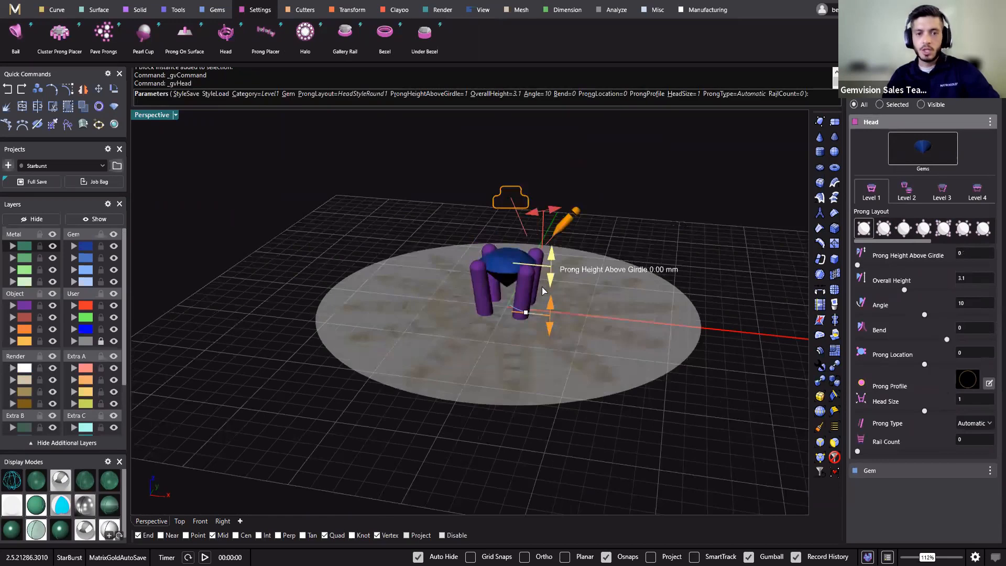
Shorten the prongs by setting the head's overall height to 2.65 mm.
{"action": "scroll", "coordinate": [527, 314], "scroll_direction": "up", "scroll_amount": 8}
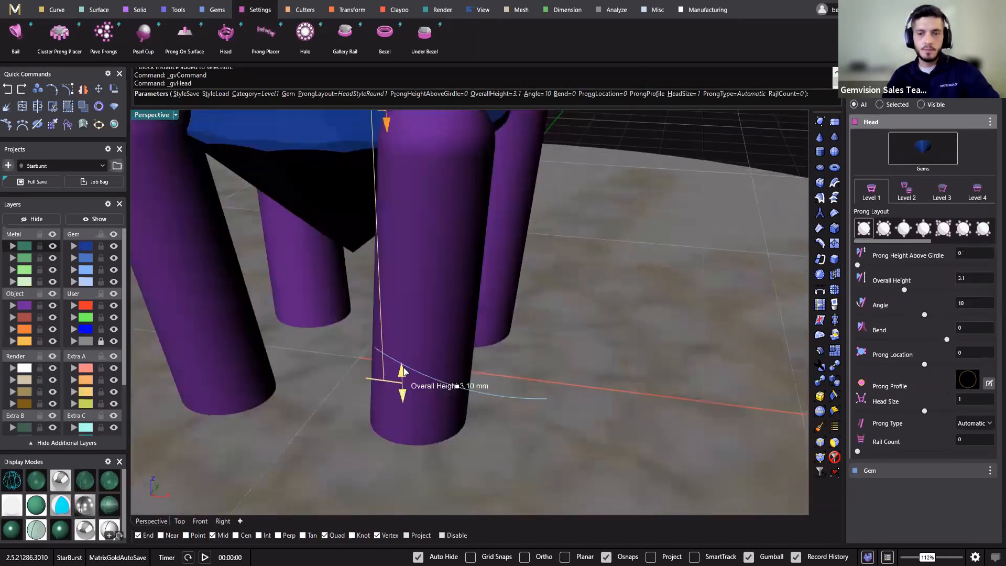
{"action": "mouse_move", "coordinate": [403, 371]}
{"action": "left_mouse_down"}
{"action": "mouse_move", "coordinate": [403, 347]}
{"action": "mouse_move", "coordinate": [402, 361]}
{"action": "left_mouse_up"}
{"action": "scroll", "coordinate": [475, 324], "scroll_direction": "down", "scroll_amount": 6}
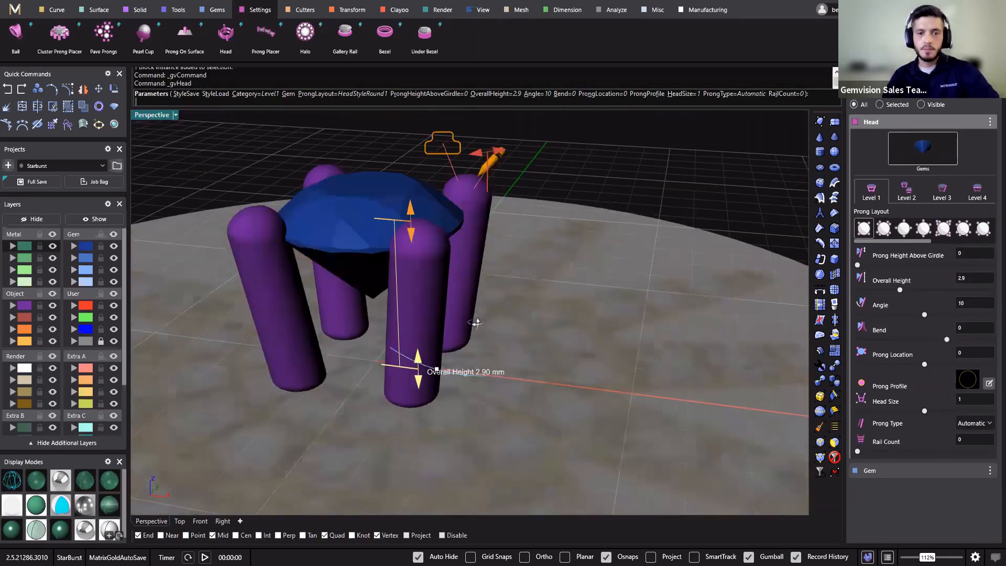
{"action": "scroll", "coordinate": [524, 294], "scroll_direction": "down", "scroll_amount": 3}
{"action": "right_click_drag", "start_coordinate": [573, 260], "coordinate": [561, 313]}
{"action": "left_click_drag", "start_coordinate": [561, 313], "coordinate": [562, 305]}
Slim the prongs by setting the head size to 0.7 mm.
{"action": "right_click_drag", "start_coordinate": [586, 344], "coordinate": [442, 246]}
{"action": "scroll", "coordinate": [441, 239], "scroll_direction": "up", "scroll_amount": 5}
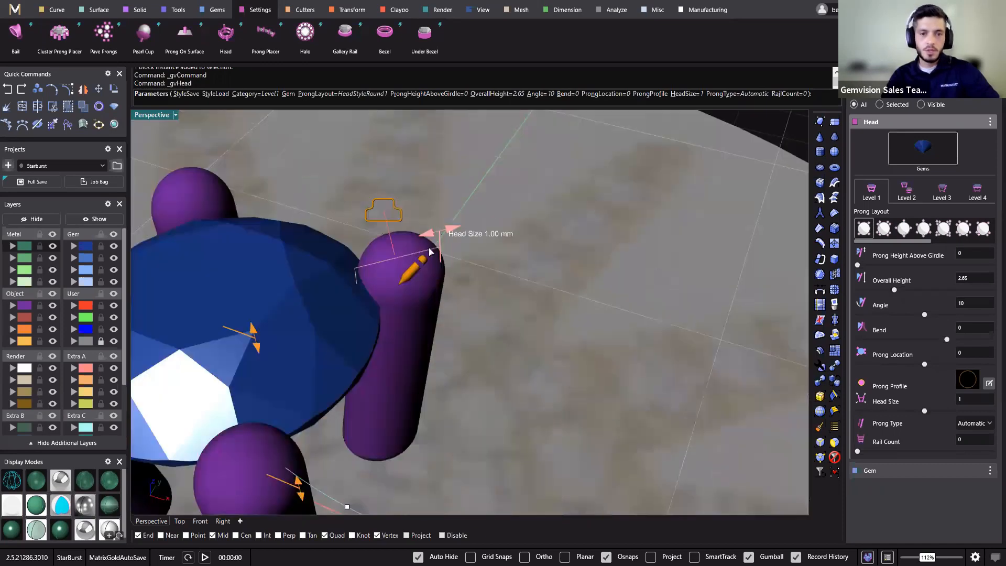
{"action": "left_click_drag", "start_coordinate": [428, 252], "coordinate": [424, 257]}
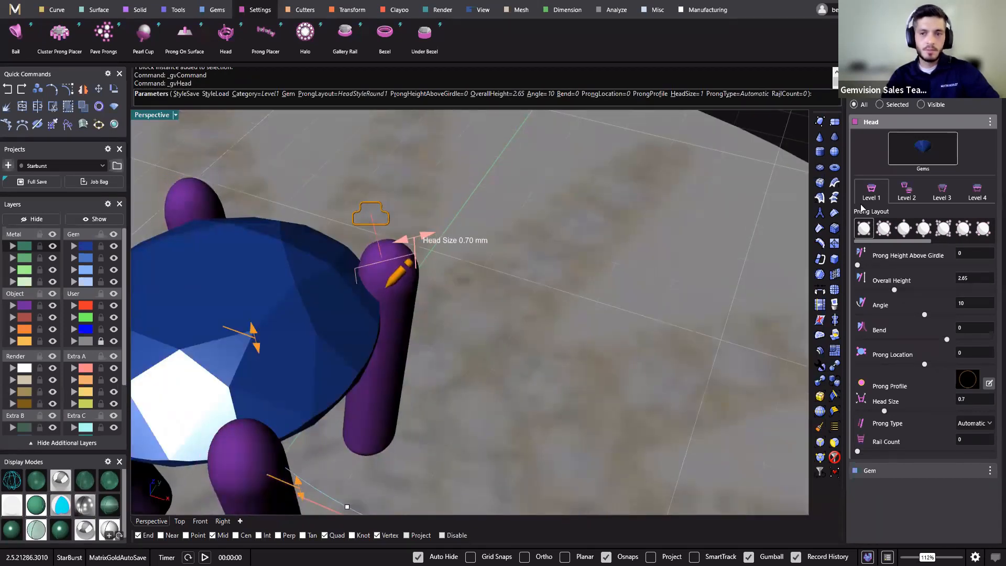
{"action": "scroll", "coordinate": [448, 330], "scroll_direction": "down", "scroll_amount": 2}
Bring up the Level 2 head settings and set the nudge of the lower prong profile to 0.7 mm.
{"action": "left_click", "coordinate": [907, 198]}
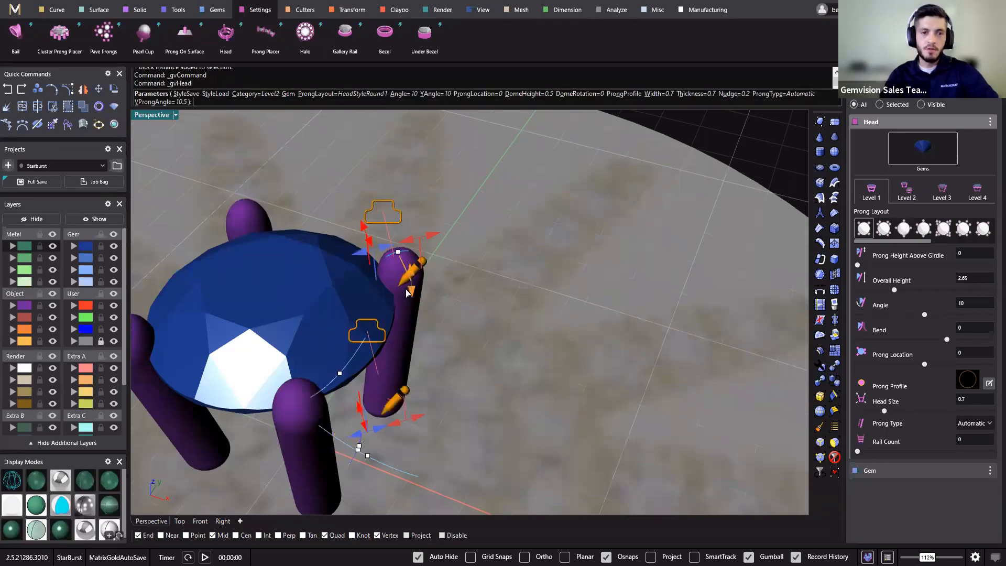
{"action": "right_click_drag", "start_coordinate": [367, 336], "coordinate": [482, 330]}
{"action": "scroll", "coordinate": [398, 414], "scroll_direction": "down", "scroll_amount": 3}
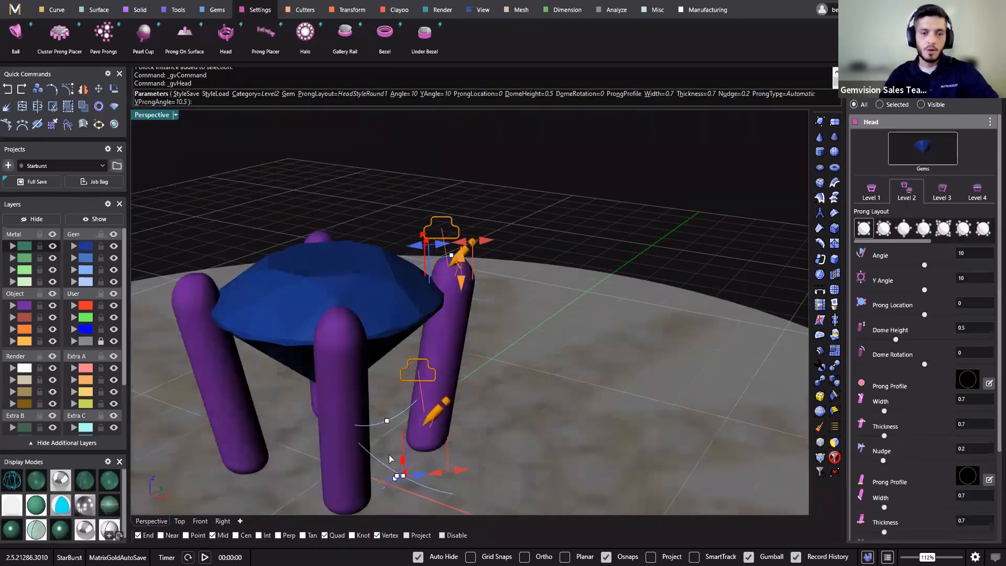
{"action": "scroll", "coordinate": [367, 474], "scroll_direction": "up", "scroll_amount": 5}
{"action": "left_click_drag", "start_coordinate": [367, 474], "coordinate": [344, 457]}
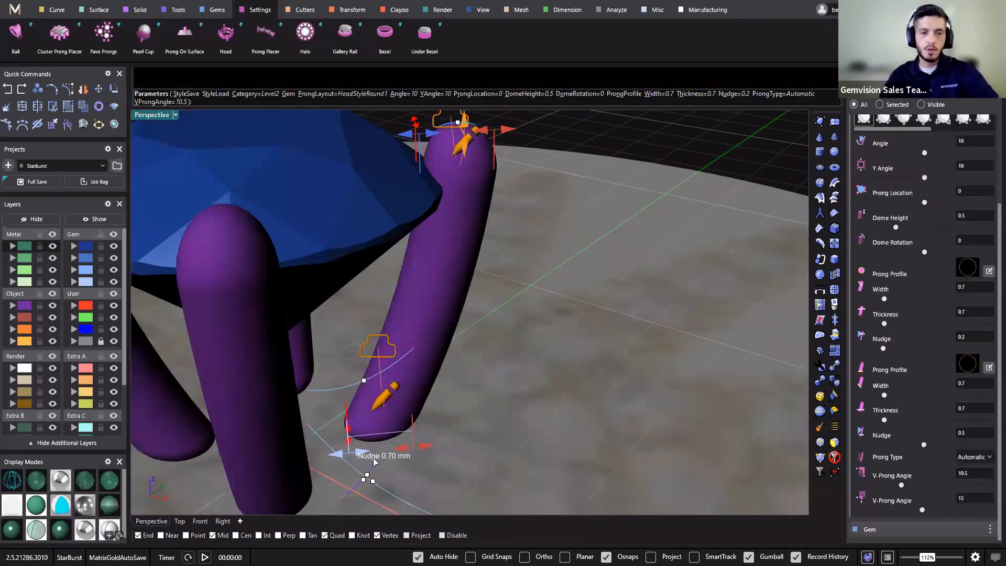
{"action": "scroll", "coordinate": [546, 341], "scroll_direction": "down", "scroll_amount": 3}
{"action": "scroll", "coordinate": [524, 341], "scroll_direction": "down", "scroll_amount": 2}
Bend the prong tips over the gem with a dome height of 1 mm and a dome rotation of 59.
{"action": "right_click_drag", "start_coordinate": [519, 341], "coordinate": [512, 400]}
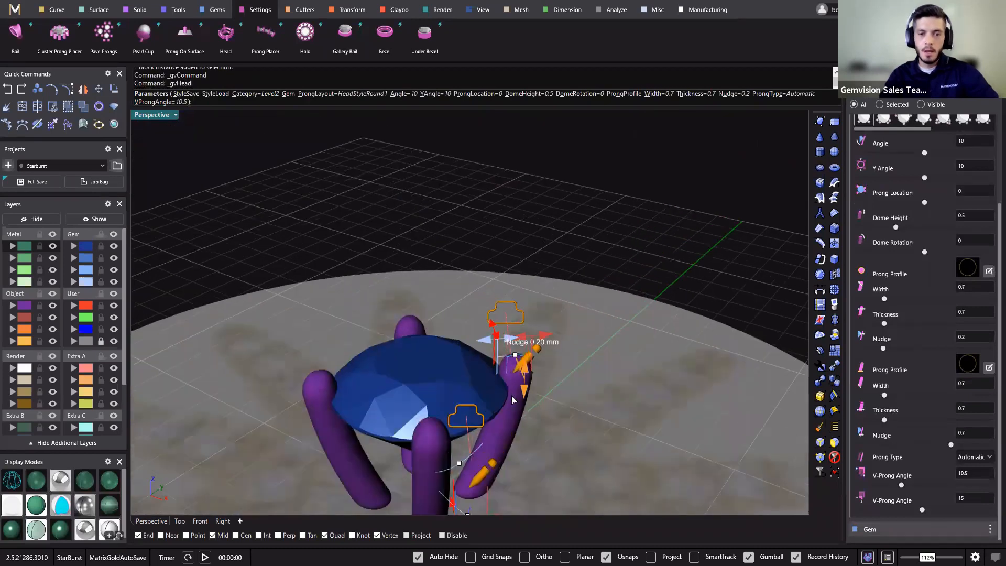
{"action": "scroll", "coordinate": [512, 399], "scroll_direction": "up", "scroll_amount": 5}
{"action": "left_click_drag", "start_coordinate": [512, 404], "coordinate": [390, 370]}
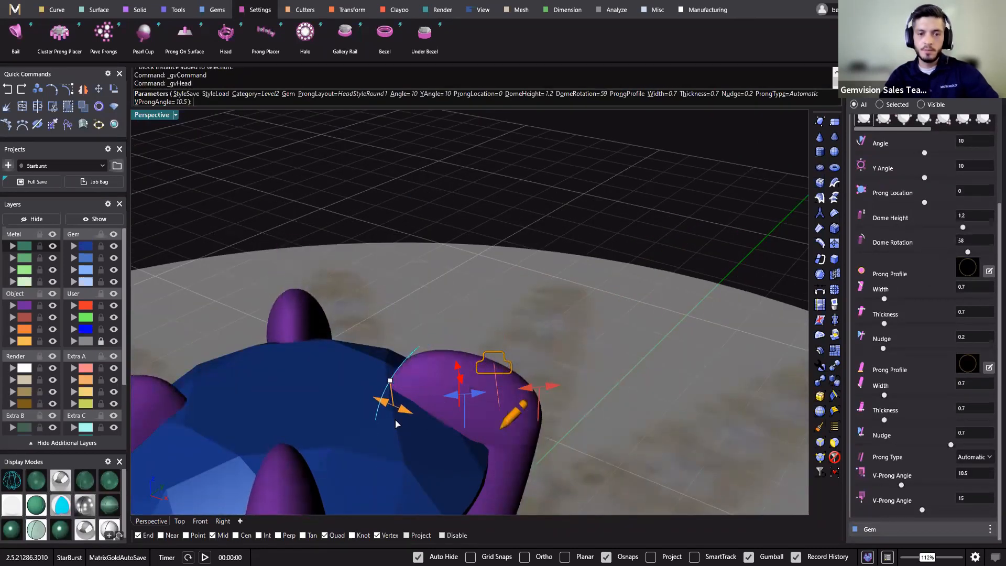
{"action": "left_click_drag", "start_coordinate": [461, 407], "coordinate": [457, 409]}
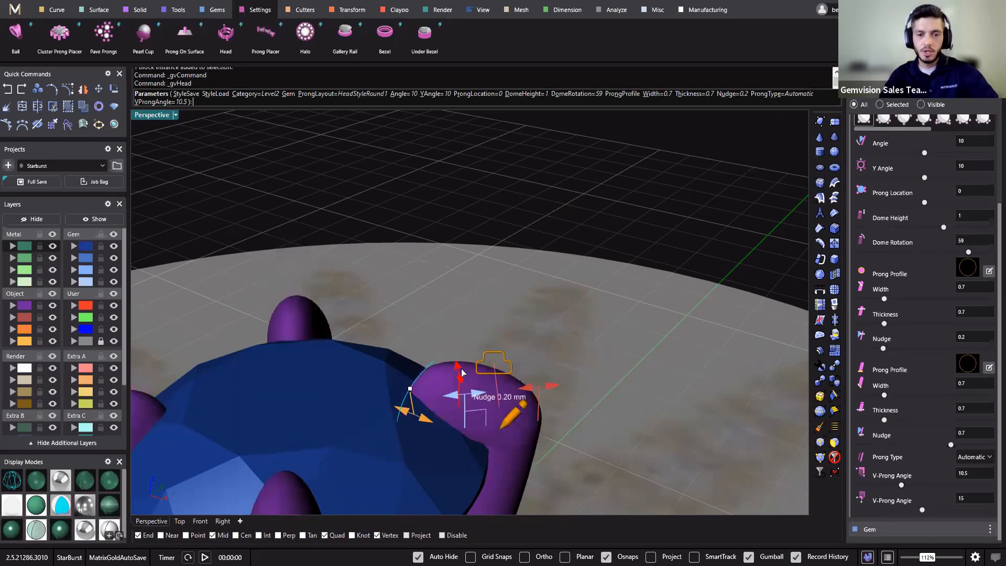
{"action": "right_click_drag", "start_coordinate": [471, 464], "coordinate": [515, 397]}
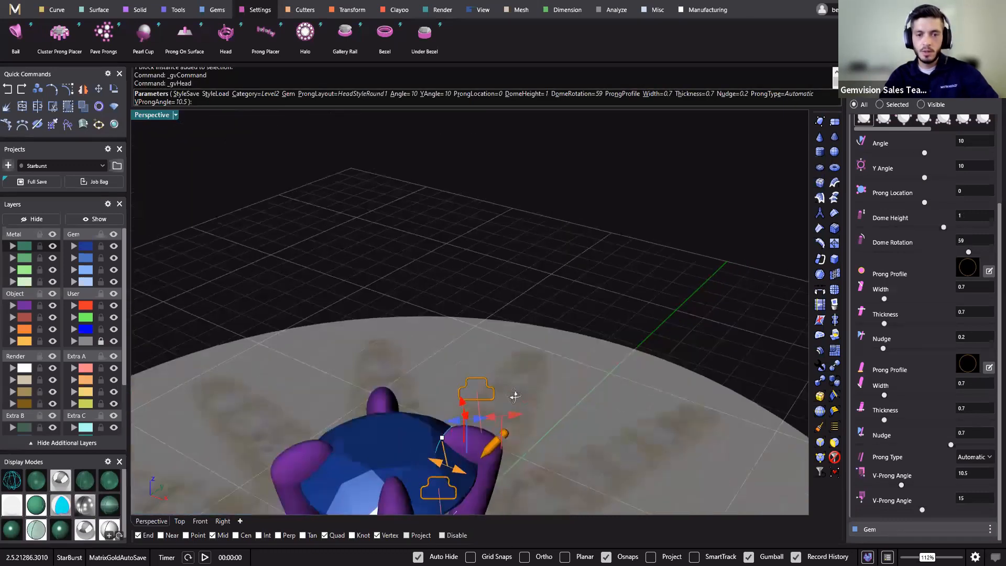
{"action": "right_click_drag", "start_coordinate": [545, 494], "coordinate": [529, 366]}
Check the prong shape from above and build the prong head on the center gem.
{"action": "scroll", "coordinate": [532, 356], "scroll_direction": "up", "scroll_amount": 8}
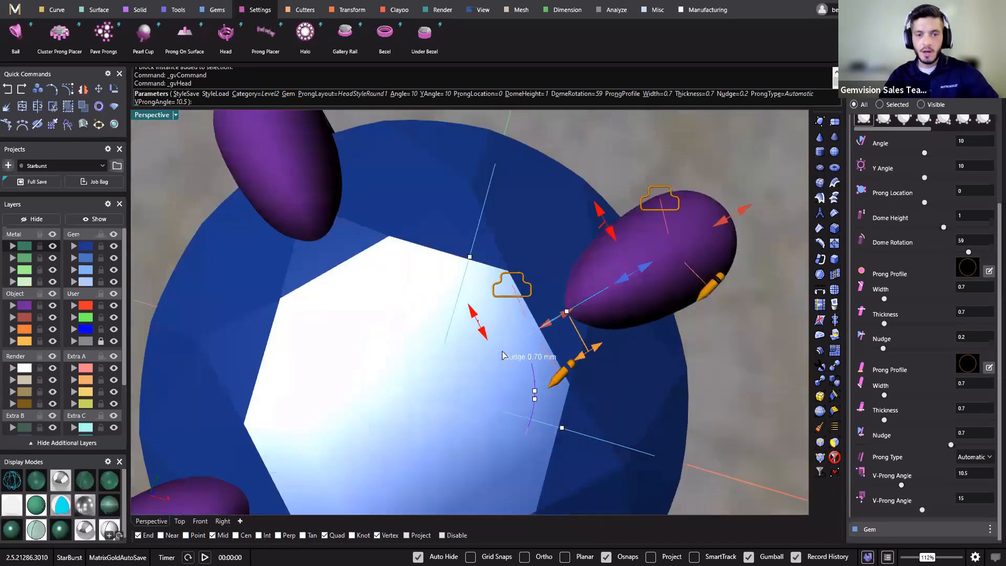
{"action": "left_click_drag", "start_coordinate": [531, 338], "coordinate": [470, 387]}
{"action": "right_click_drag", "start_coordinate": [507, 370], "coordinate": [528, 375]}
{"action": "scroll", "coordinate": [555, 341], "scroll_direction": "down", "scroll_amount": 8}
{"action": "key", "text": "Return"}
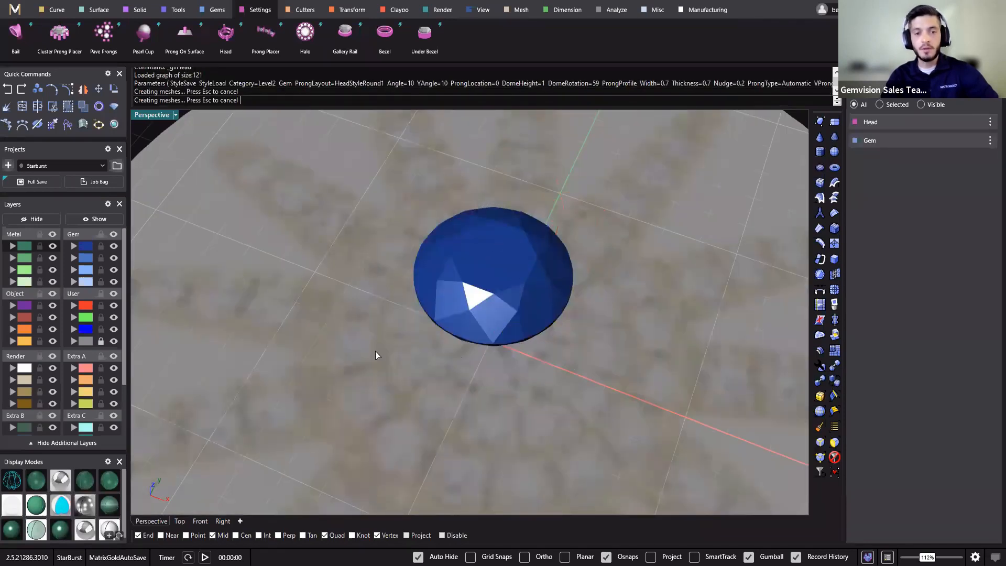
Inspect the four built prongs from the side and from above against the reference picture.
{"action": "right_click_drag", "start_coordinate": [441, 352], "coordinate": [369, 395]}
{"action": "left_click", "coordinate": [431, 335]}
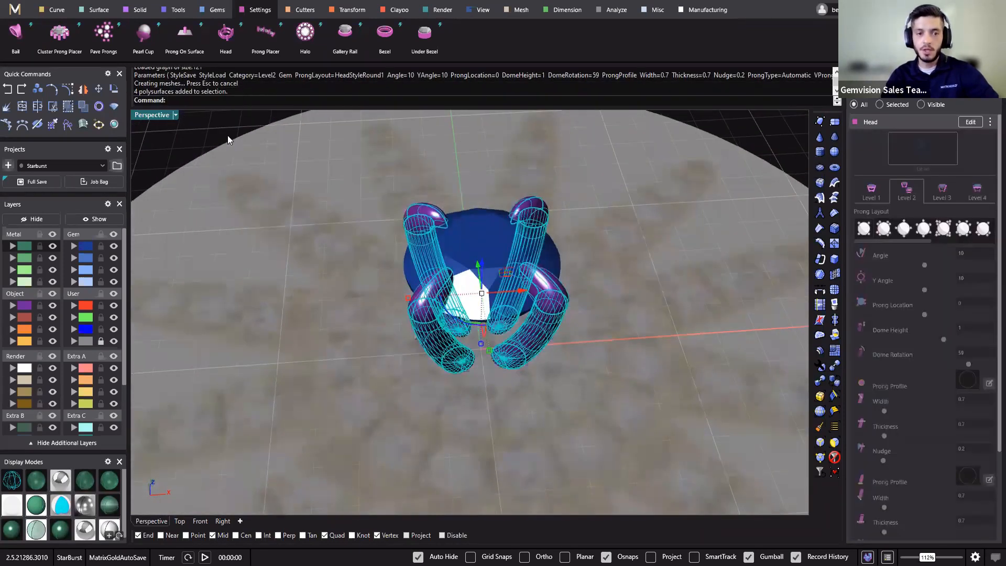
{"action": "scroll", "coordinate": [369, 396], "scroll_direction": "down", "scroll_amount": 7}
{"action": "left_click", "coordinate": [492, 366]}
{"action": "right_click_drag", "start_coordinate": [492, 367], "coordinate": [444, 486]}
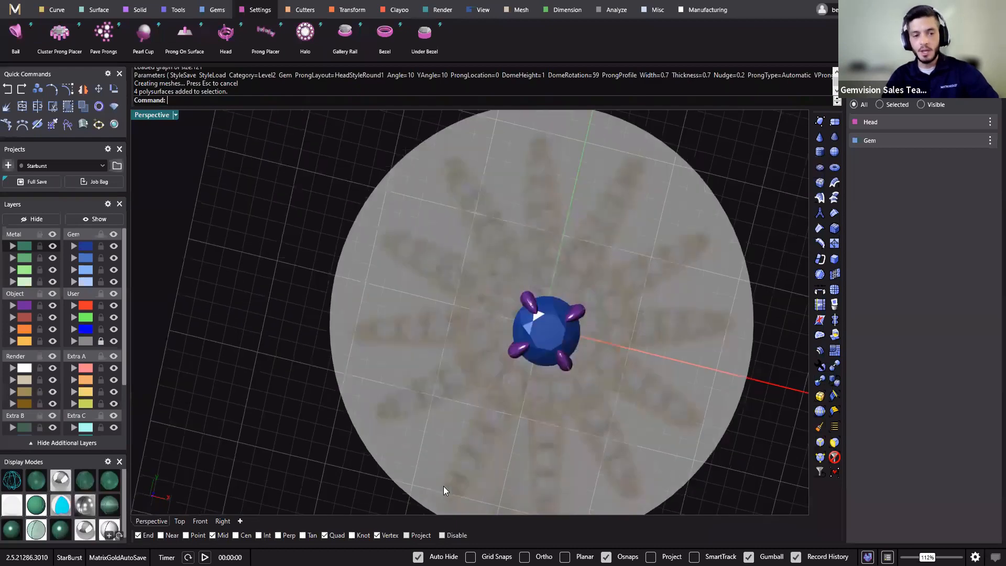
In the Top view, unlock the reference picture's layer and shift the picture slightly down and left to center it on the gem.
{"action": "left_click", "coordinate": [180, 521]}
{"action": "scroll", "coordinate": [429, 315], "scroll_direction": "up", "scroll_amount": 1}
{"action": "scroll", "coordinate": [429, 314], "scroll_direction": "up", "scroll_amount": 1}
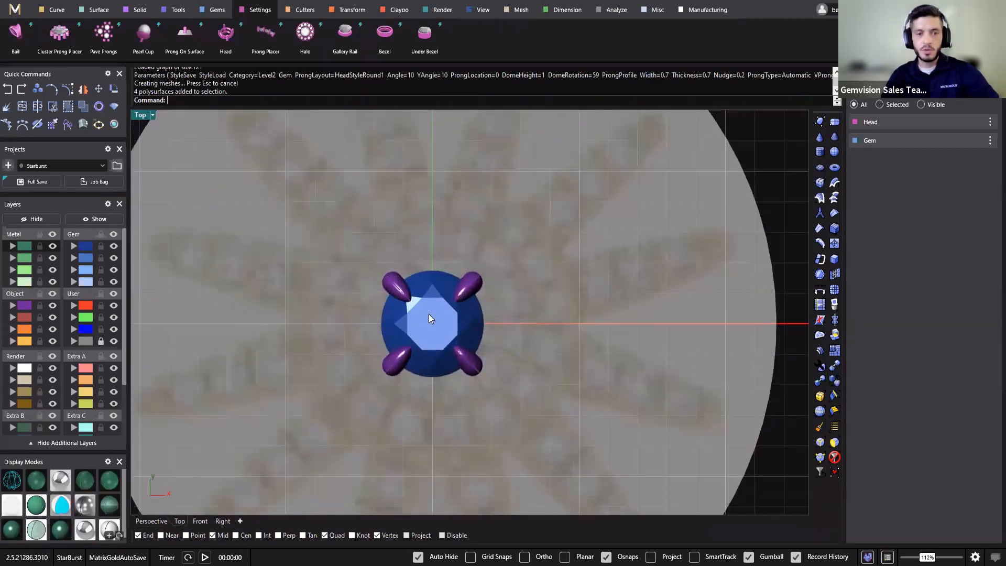
{"action": "right_click_drag", "start_coordinate": [410, 482], "coordinate": [417, 398]}
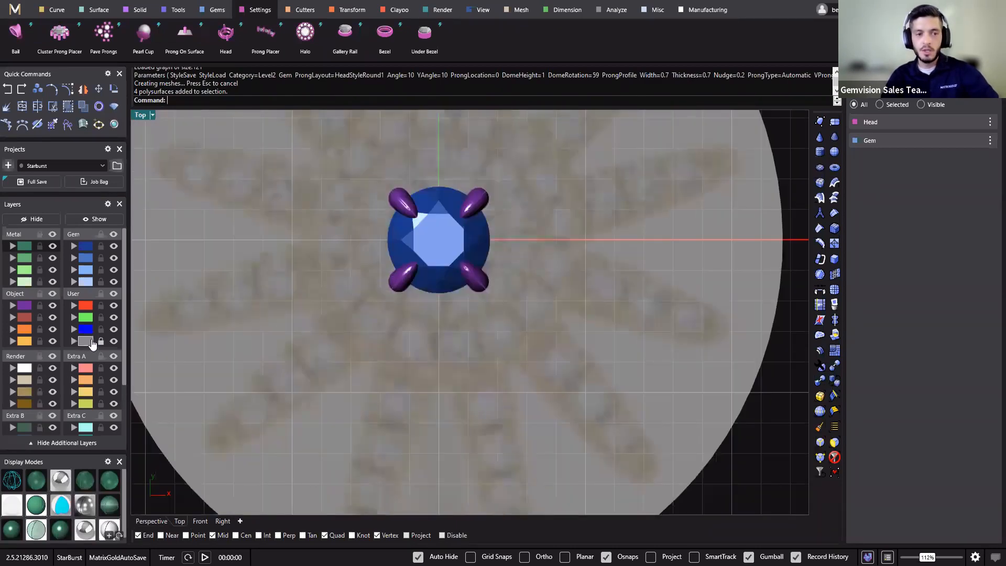
{"action": "left_click", "coordinate": [114, 342]}
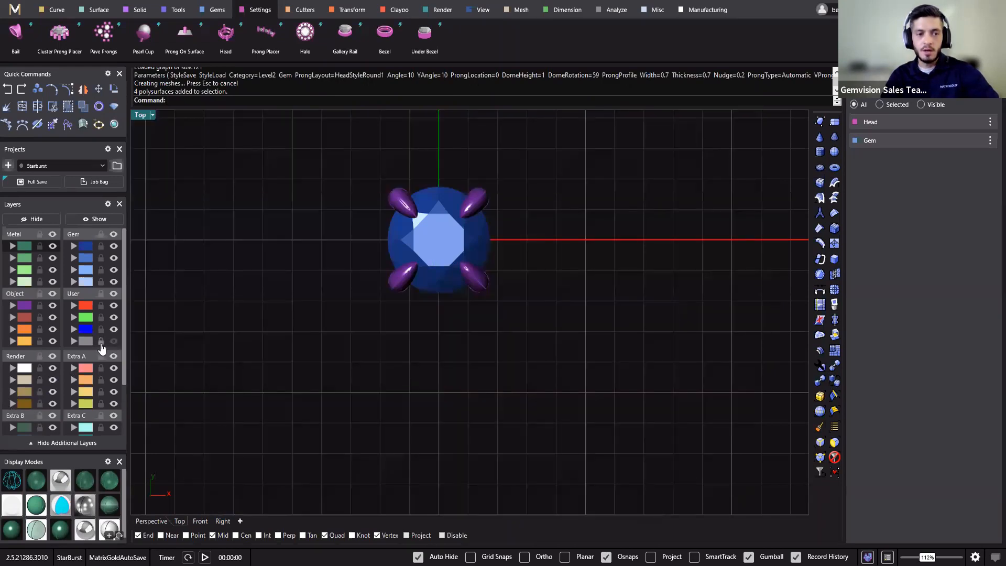
{"action": "left_click", "coordinate": [113, 342]}
{"action": "left_click", "coordinate": [305, 387]}
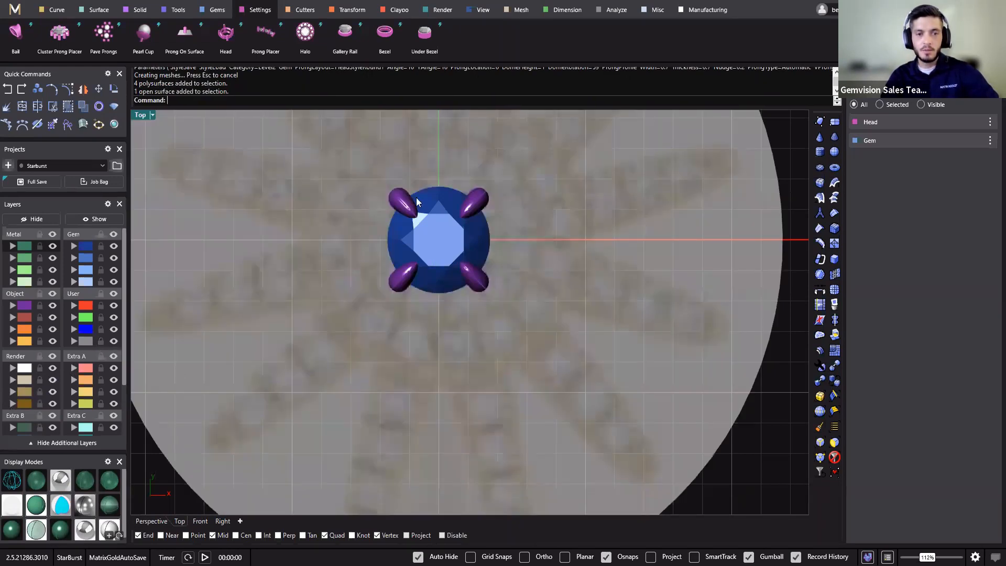
{"action": "left_click_drag", "start_coordinate": [439, 202], "coordinate": [436, 210]}
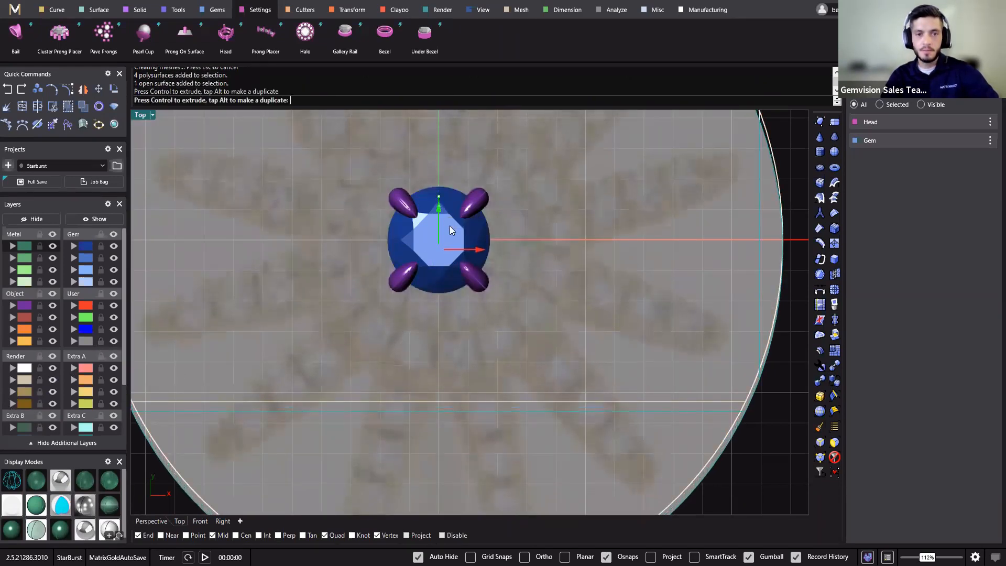
{"action": "left_click_drag", "start_coordinate": [478, 252], "coordinate": [470, 272]}
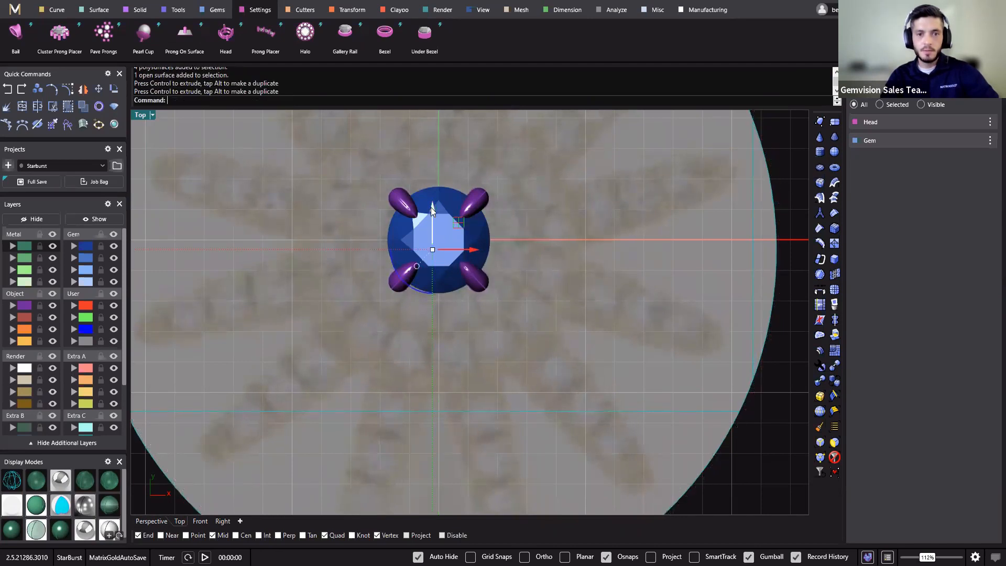
{"action": "left_click_drag", "start_coordinate": [434, 210], "coordinate": [429, 217]}
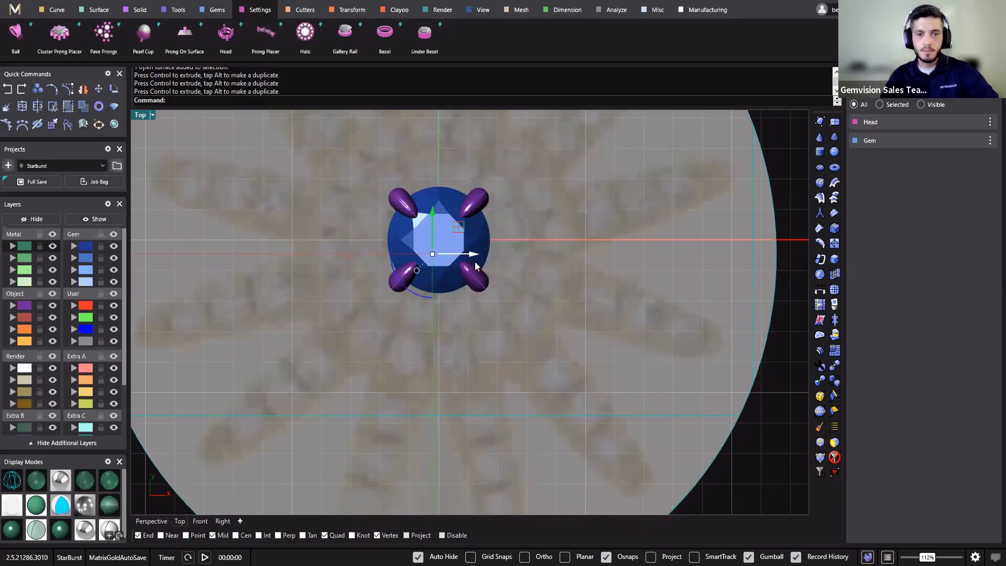
{"action": "left_click_drag", "start_coordinate": [472, 261], "coordinate": [470, 264]}
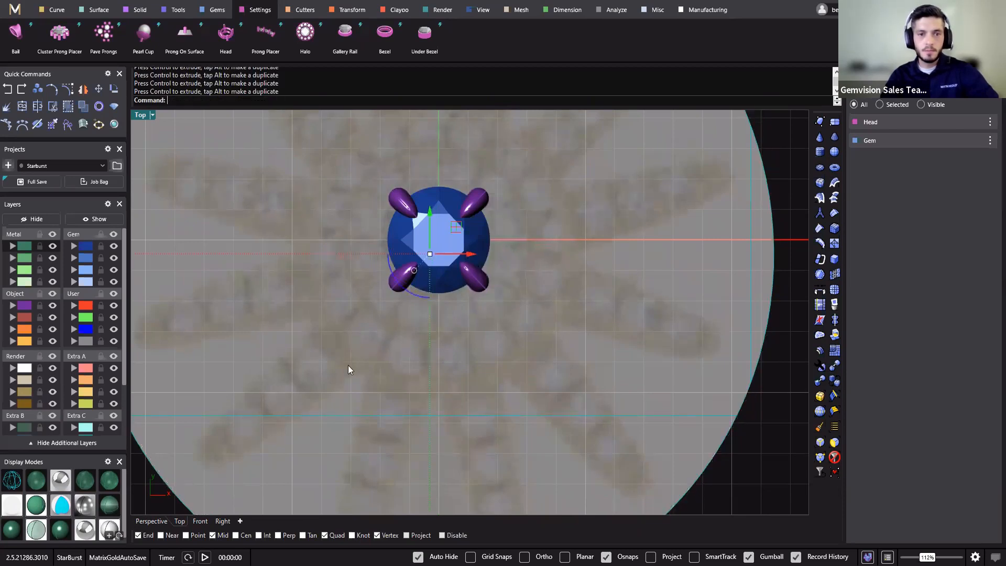
Deselect the reference picture and lock its gray User layer again.
{"action": "right_click_drag", "start_coordinate": [348, 366], "coordinate": [477, 294]}
{"action": "left_click", "coordinate": [236, 464]}
{"action": "left_click", "coordinate": [358, 347]}
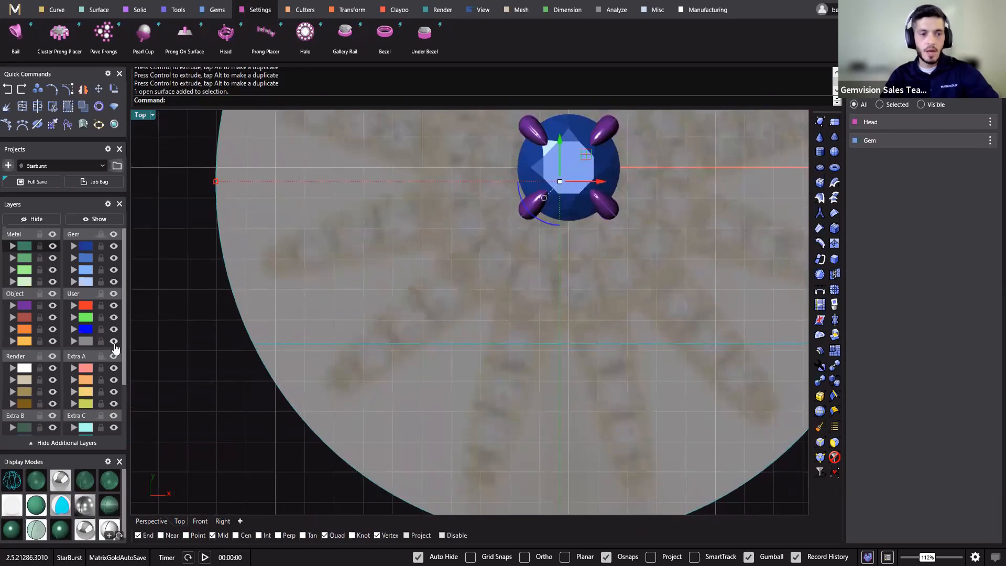
{"action": "left_click", "coordinate": [114, 343]}
{"action": "left_click", "coordinate": [114, 343]}
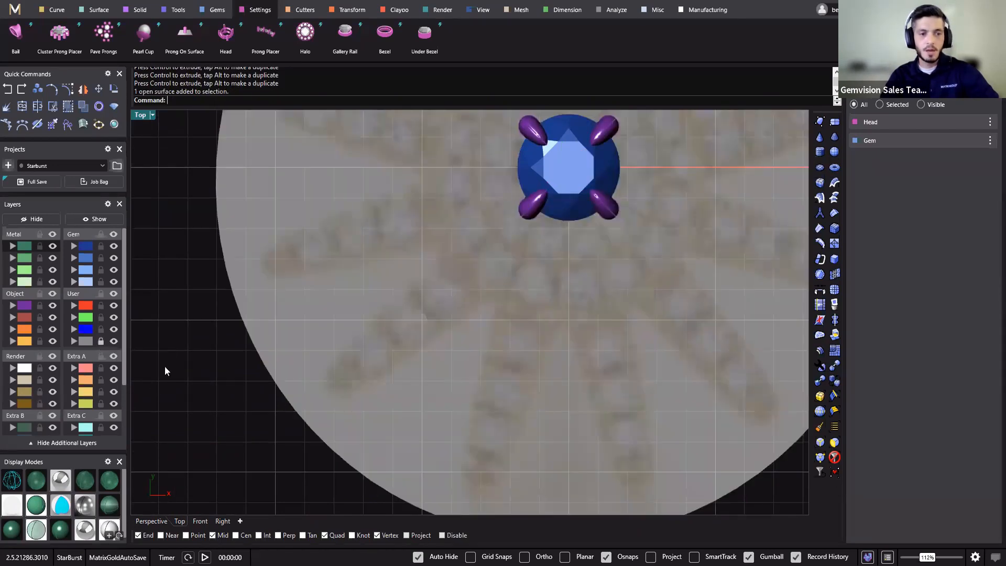
Return to the Perspective view and start a Halo around the center gem.
{"action": "scroll", "coordinate": [164, 371], "scroll_direction": "down", "scroll_amount": 4}
{"action": "right_click_drag", "start_coordinate": [257, 386], "coordinate": [377, 314]}
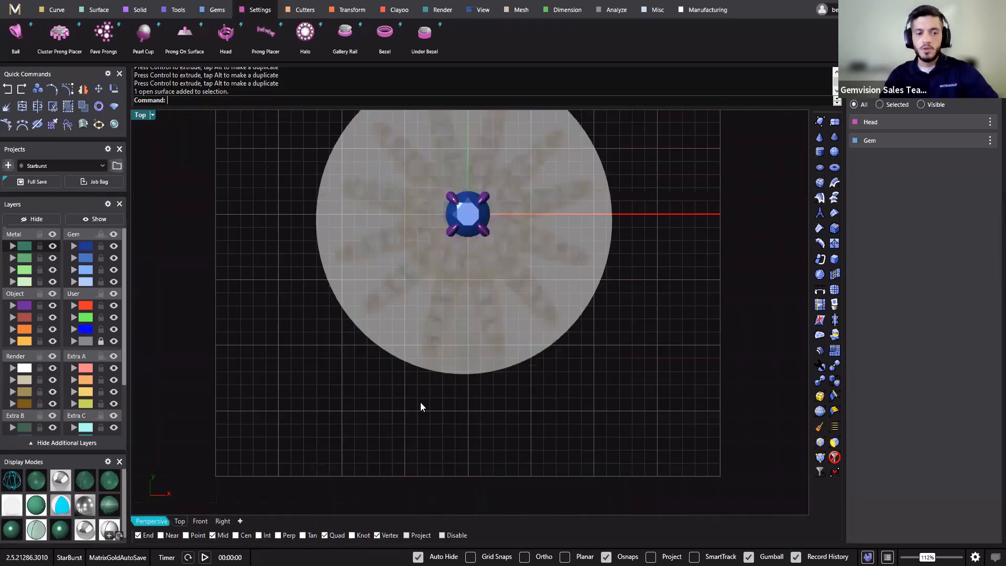
{"action": "right_click_drag", "start_coordinate": [445, 270], "coordinate": [476, 328]}
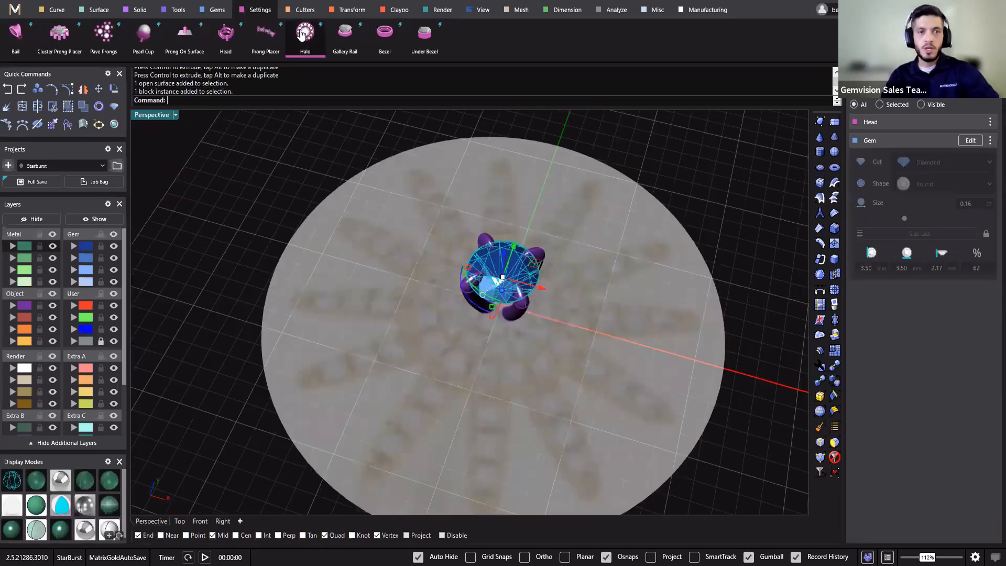
{"action": "left_click", "coordinate": [304, 37]}
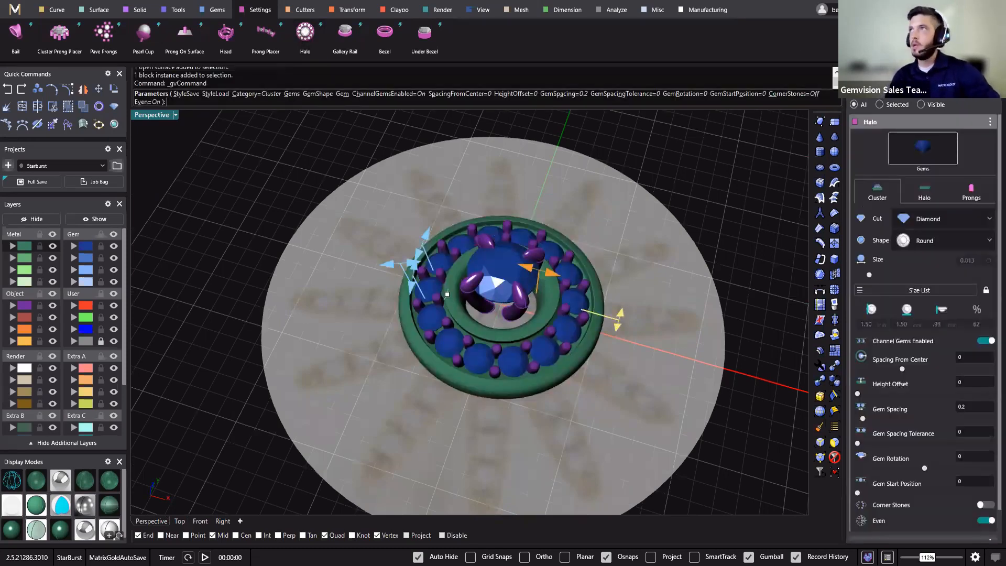
Pull the halo closer to the center gem by setting its spacing from center to -0.3 mm.
{"action": "right_click_drag", "start_coordinate": [549, 423], "coordinate": [528, 208]}
{"action": "right_click_drag", "start_coordinate": [538, 241], "coordinate": [631, 302]}
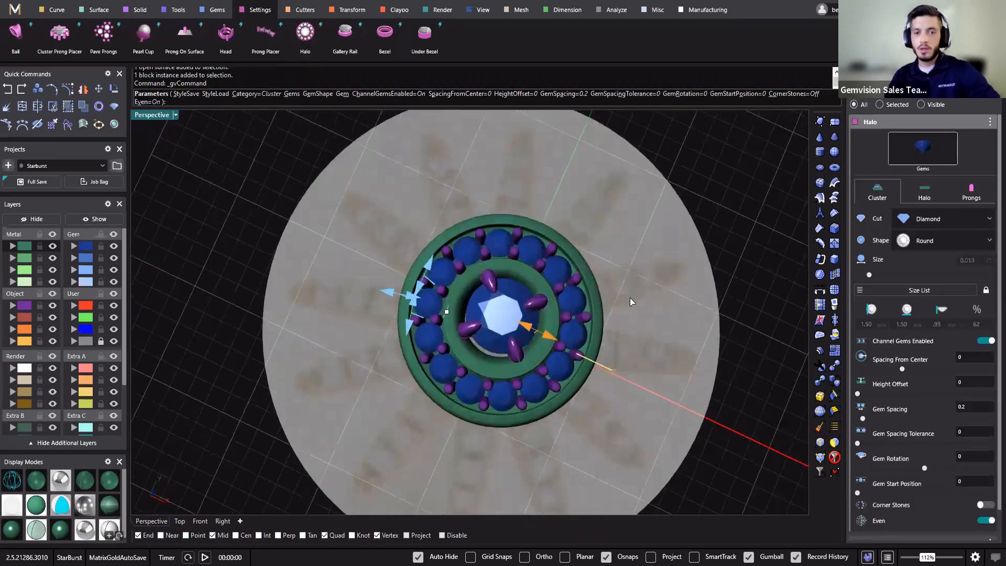
{"action": "right_click_drag", "start_coordinate": [591, 335], "coordinate": [423, 305]}
{"action": "right_click_drag", "start_coordinate": [573, 299], "coordinate": [395, 279]}
{"action": "scroll", "coordinate": [636, 270], "scroll_direction": "up", "scroll_amount": 5}
{"action": "left_click_drag", "start_coordinate": [542, 308], "coordinate": [518, 296]}
{"action": "right_click_drag", "start_coordinate": [519, 296], "coordinate": [356, 315]}
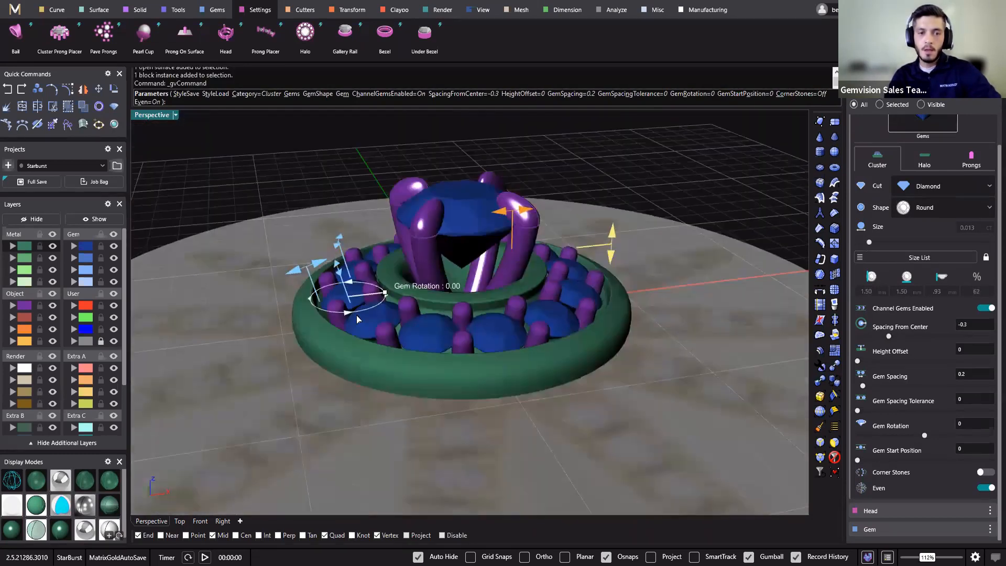
Spread the halo's round gems apart by setting the gem spacing to 0.45 mm, and check the ring from above.
{"action": "scroll", "coordinate": [357, 315], "scroll_direction": "up", "scroll_amount": 5}
{"action": "right_click_drag", "start_coordinate": [420, 282], "coordinate": [425, 295]}
{"action": "left_click_drag", "start_coordinate": [425, 285], "coordinate": [433, 262]}
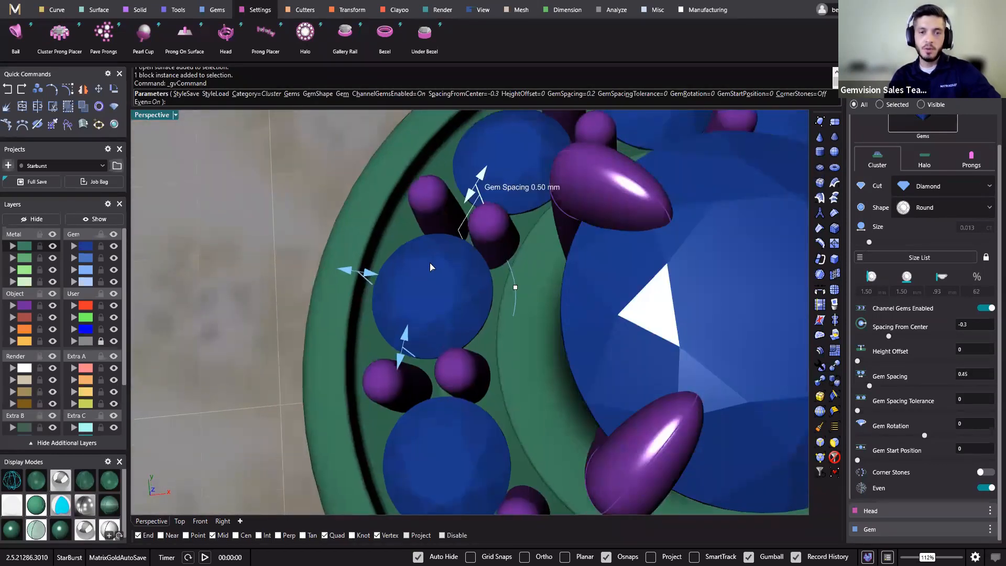
{"action": "scroll", "coordinate": [429, 267], "scroll_direction": "down", "scroll_amount": 2}
{"action": "scroll", "coordinate": [436, 264], "scroll_direction": "down", "scroll_amount": 4}
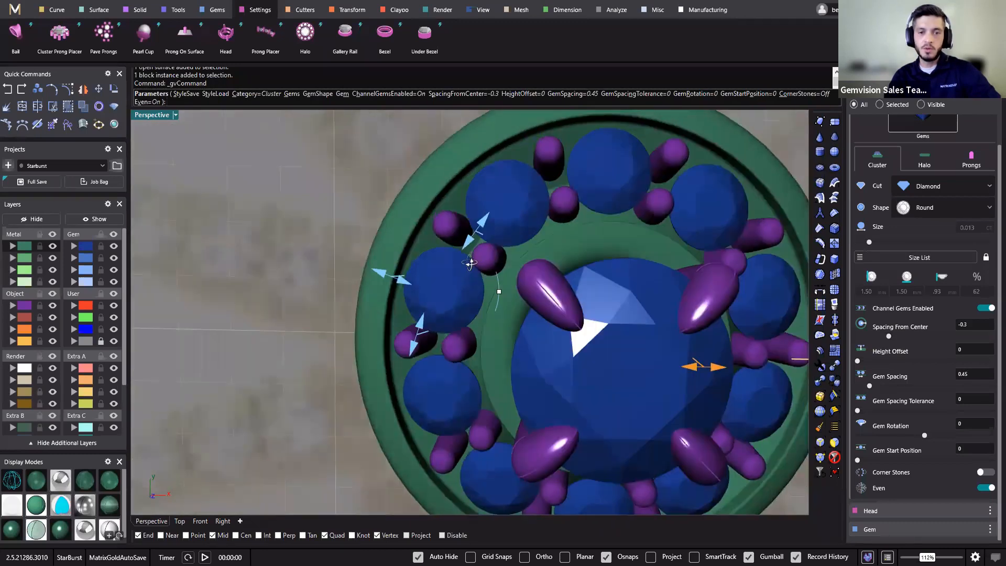
{"action": "right_click_drag", "start_coordinate": [470, 262], "coordinate": [440, 262]}
{"action": "scroll", "coordinate": [398, 251], "scroll_direction": "down", "scroll_amount": 6}
{"action": "right_click_drag", "start_coordinate": [484, 341], "coordinate": [449, 386]}
{"action": "scroll", "coordinate": [231, 196], "scroll_direction": "up", "scroll_amount": 5}
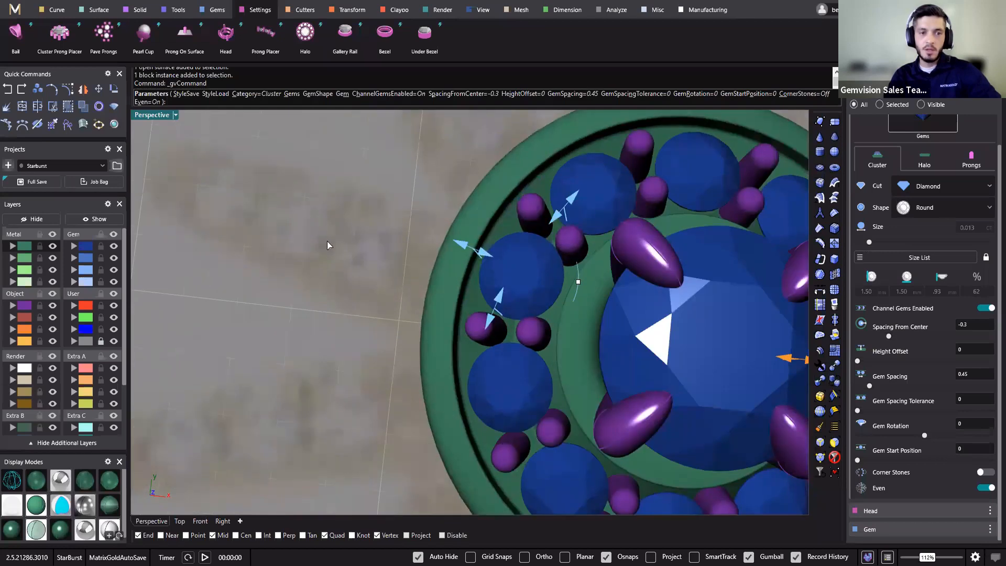
{"action": "scroll", "coordinate": [419, 286], "scroll_direction": "down", "scroll_amount": 3}
{"action": "scroll", "coordinate": [461, 283], "scroll_direction": "down", "scroll_amount": 5}
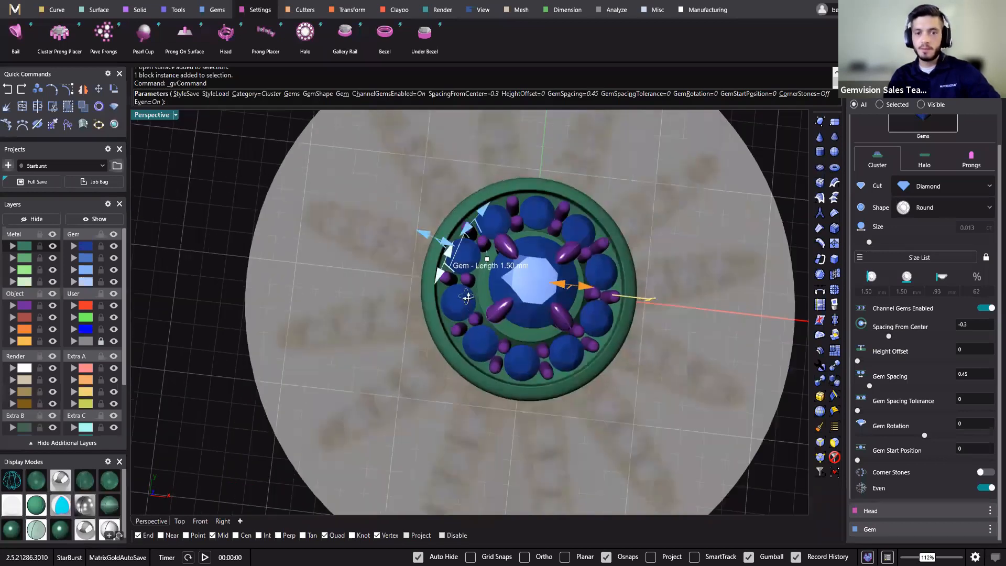
Raise the halo around the center gem by setting its halo placement to -0.35 mm.
{"action": "right_click_drag", "start_coordinate": [463, 296], "coordinate": [392, 325]}
{"action": "right_click_drag", "start_coordinate": [771, 245], "coordinate": [859, 188]}
{"action": "left_click", "coordinate": [924, 160]}
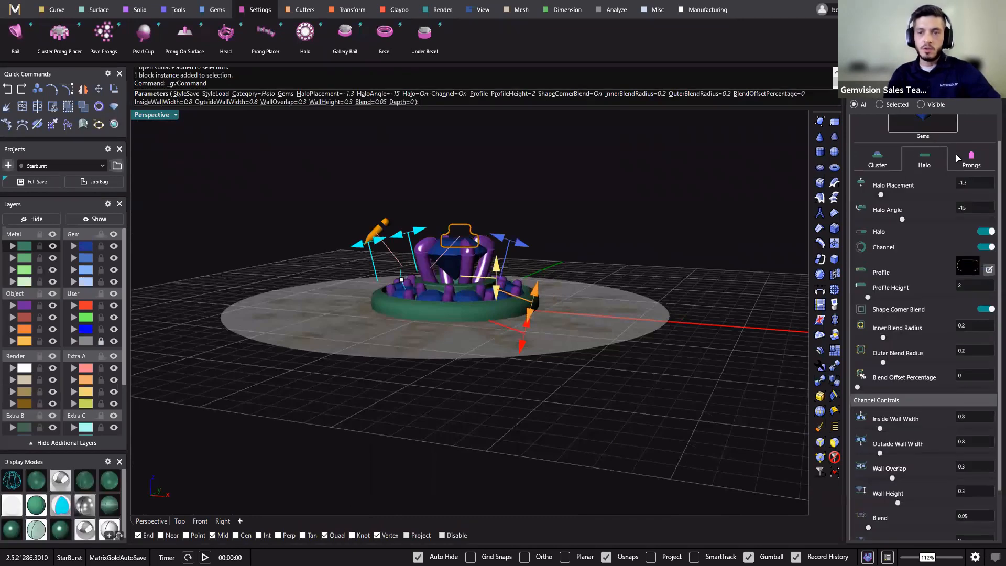
{"action": "right_click_drag", "start_coordinate": [490, 287], "coordinate": [474, 232]}
{"action": "scroll", "coordinate": [474, 218], "scroll_direction": "up", "scroll_amount": 6}
{"action": "left_click_drag", "start_coordinate": [476, 230], "coordinate": [476, 205]}
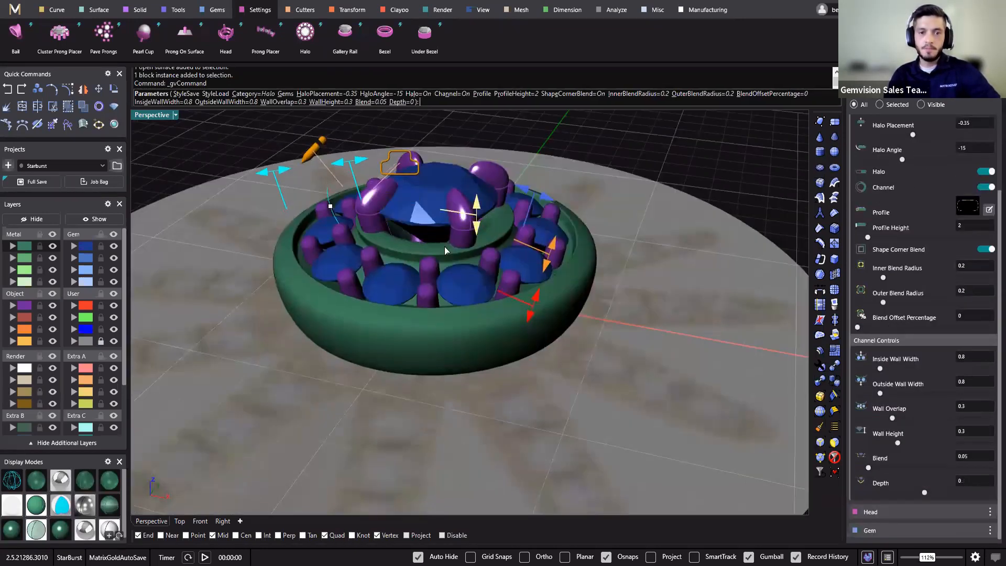
Remove the small prongs from the halo by setting its prong setting style to Off.
{"action": "right_click_drag", "start_coordinate": [446, 300], "coordinate": [494, 210]}
{"action": "scroll", "coordinate": [209, 230], "scroll_direction": "down", "scroll_amount": 4}
{"action": "right_click_drag", "start_coordinate": [210, 230], "coordinate": [238, 221]}
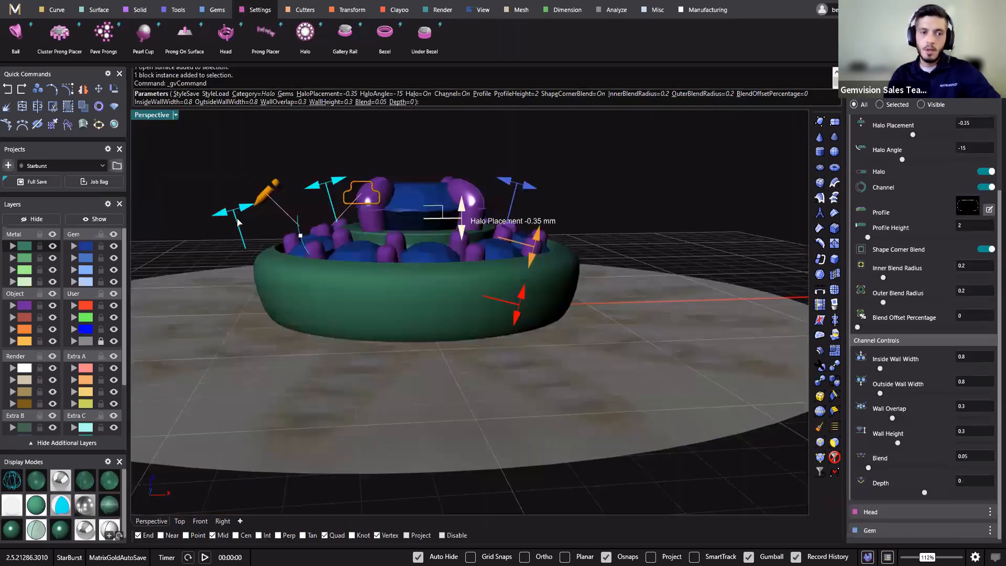
{"action": "scroll", "coordinate": [238, 221], "scroll_direction": "up", "scroll_amount": 3}
{"action": "scroll", "coordinate": [951, 225], "scroll_direction": "up", "scroll_amount": 1}
{"action": "scroll", "coordinate": [951, 225], "scroll_direction": "up", "scroll_amount": 1}
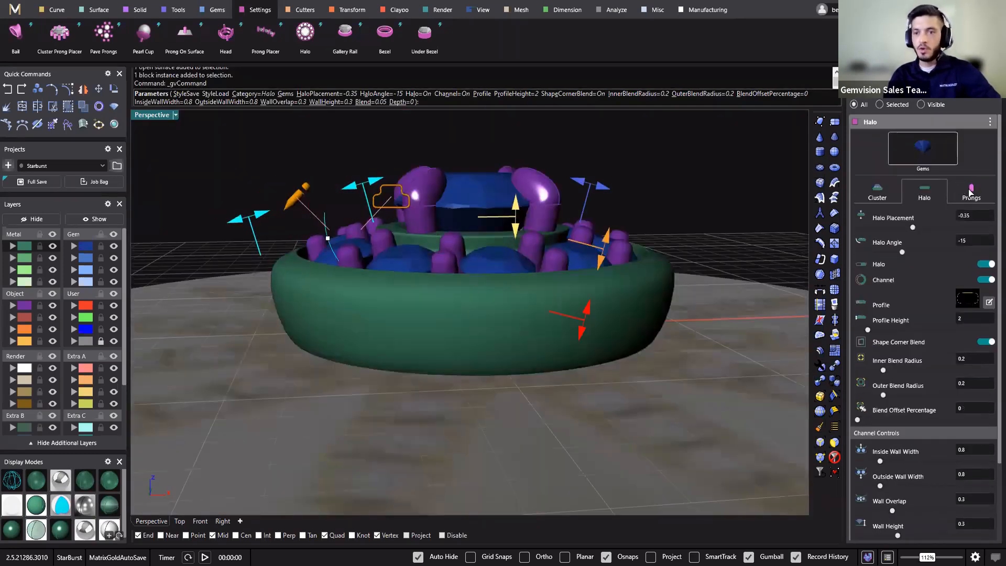
{"action": "left_click", "coordinate": [971, 193]}
{"action": "left_click", "coordinate": [979, 214]}
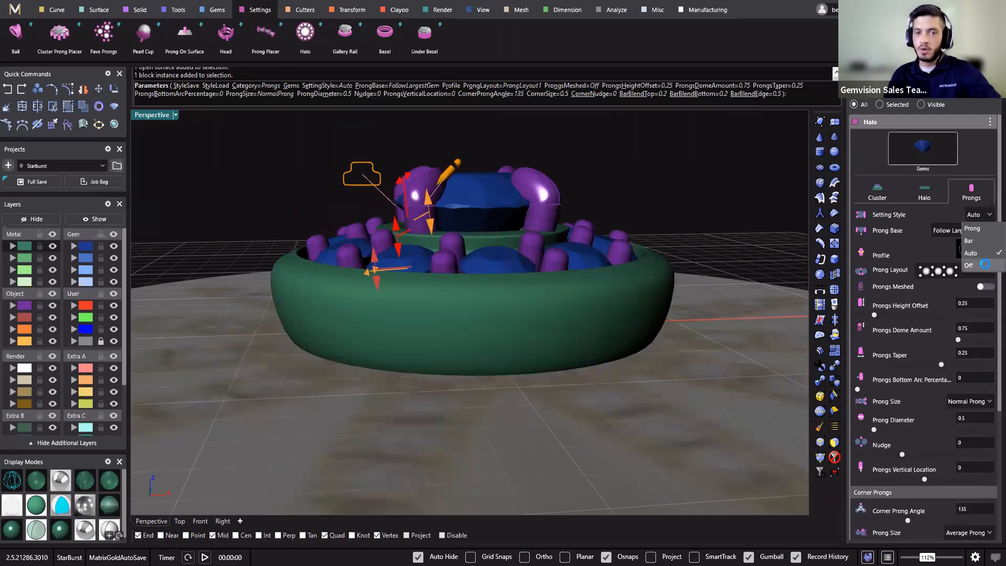
{"action": "left_click", "coordinate": [969, 265]}
{"action": "right_click_drag", "start_coordinate": [517, 292], "coordinate": [482, 397]}
{"action": "scroll", "coordinate": [483, 398], "scroll_direction": "up", "scroll_amount": 3}
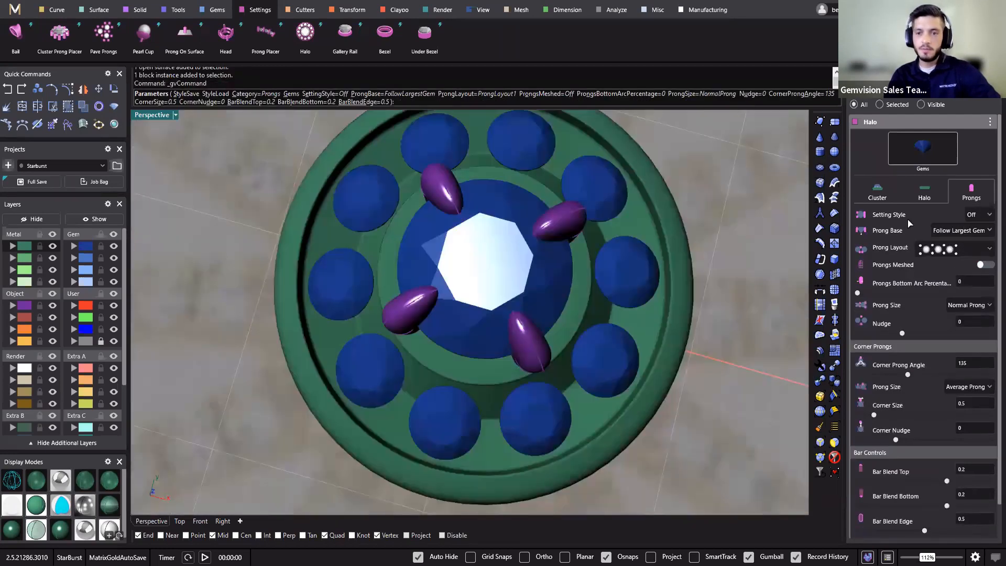
{"action": "right_click", "coordinate": [868, 343]}
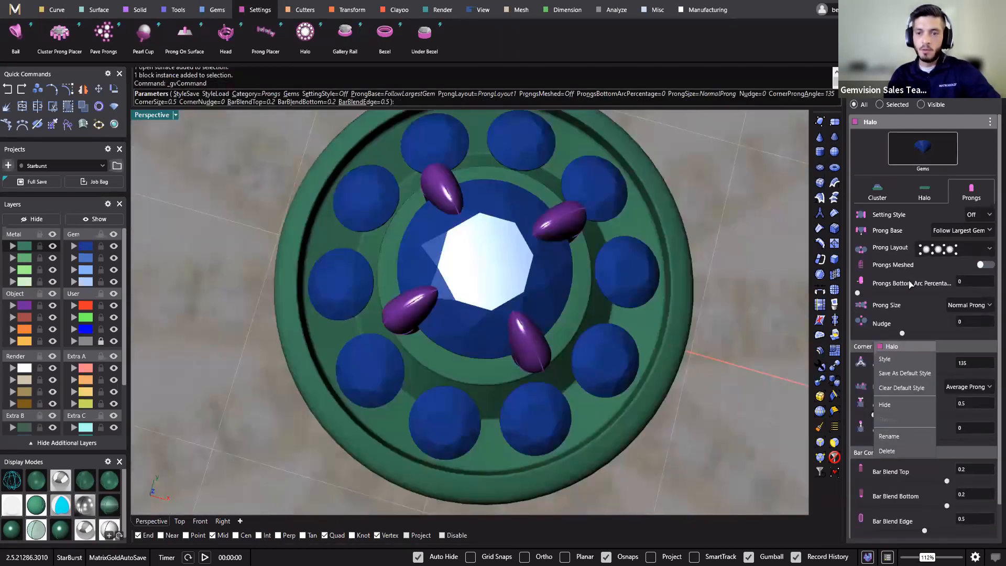
{"action": "left_click", "coordinate": [940, 541]}
Thin the halo's channel walls to an outside width of 0.15 mm and an inside width of 0.31 mm.
{"action": "left_click", "coordinate": [922, 201]}
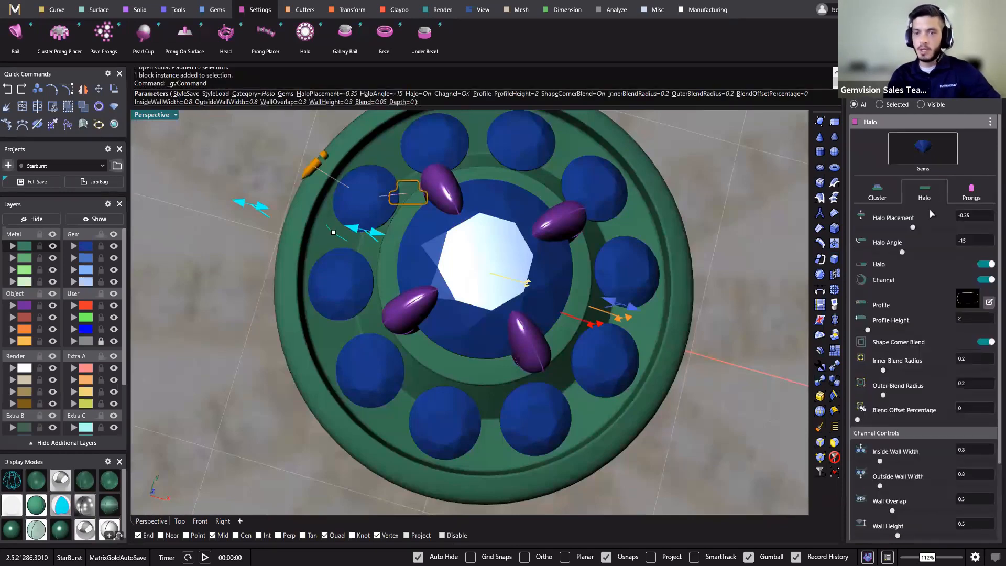
{"action": "right_click_drag", "start_coordinate": [265, 313], "coordinate": [330, 241]}
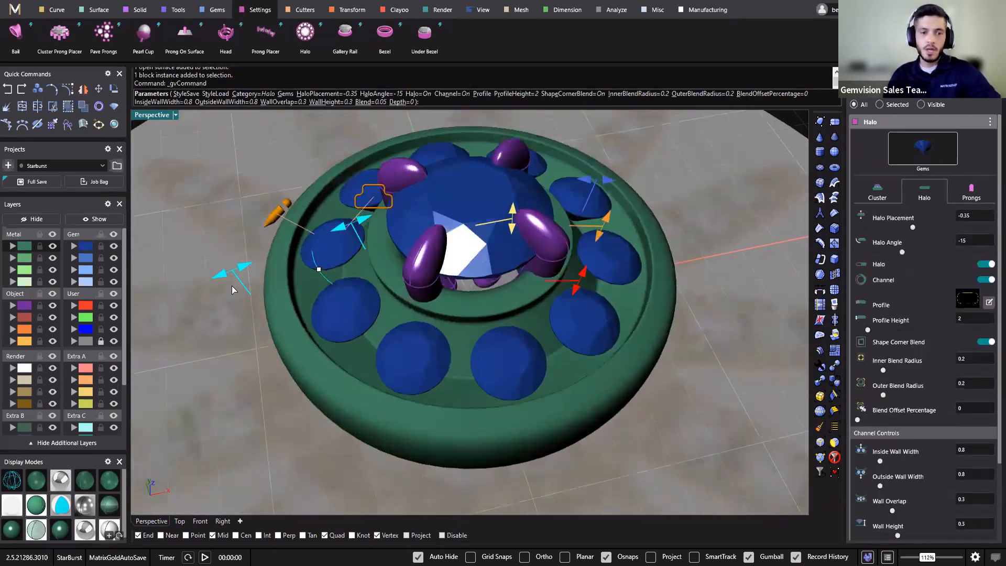
{"action": "scroll", "coordinate": [231, 287], "scroll_direction": "up", "scroll_amount": 2}
{"action": "left_click_drag", "start_coordinate": [233, 275], "coordinate": [270, 266]}
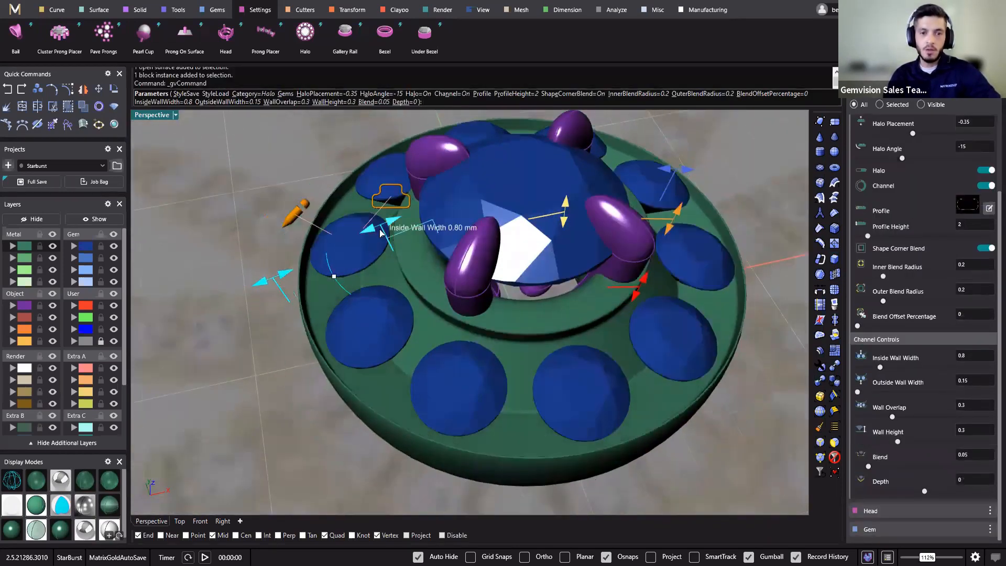
{"action": "left_click_drag", "start_coordinate": [381, 232], "coordinate": [408, 213]}
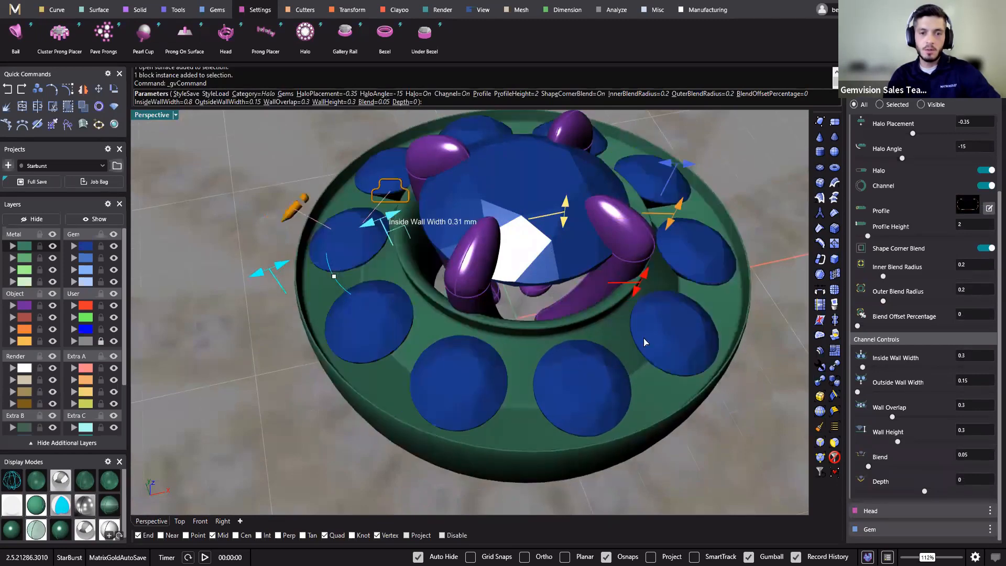
Reduce the wall overlap of the halo's channel to 0.1 mm.
{"action": "right_click_drag", "start_coordinate": [645, 342], "coordinate": [677, 256]}
{"action": "right_click_drag", "start_coordinate": [583, 268], "coordinate": [613, 371]}
{"action": "scroll", "coordinate": [581, 367], "scroll_direction": "up", "scroll_amount": 5}
{"action": "left_click_drag", "start_coordinate": [574, 363], "coordinate": [600, 330]}
{"action": "right_click_drag", "start_coordinate": [599, 327], "coordinate": [598, 420]}
{"action": "scroll", "coordinate": [590, 442], "scroll_direction": "down", "scroll_amount": 5}
Make the halo thinner by setting its profile height to 1.25 mm.
{"action": "right_click_drag", "start_coordinate": [404, 266], "coordinate": [588, 354]}
{"action": "left_click_drag", "start_coordinate": [589, 354], "coordinate": [661, 215]}
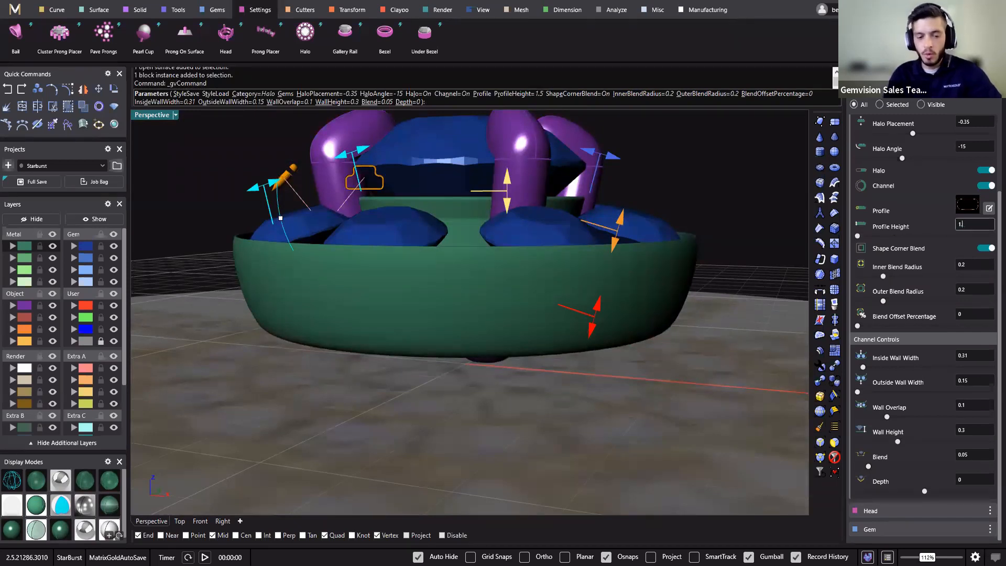
{"action": "key", "text": "Return"}
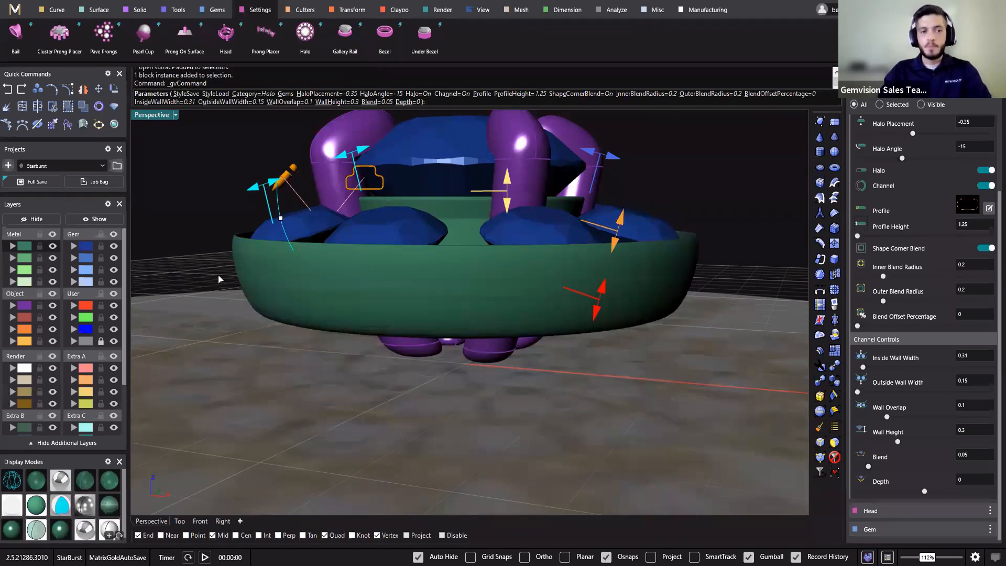
Set the halo's inside wall width to 0.28 mm and raise its placement to -0.25 mm.
{"action": "right_click_drag", "start_coordinate": [219, 278], "coordinate": [340, 187]}
{"action": "left_click_drag", "start_coordinate": [341, 187], "coordinate": [354, 179]}
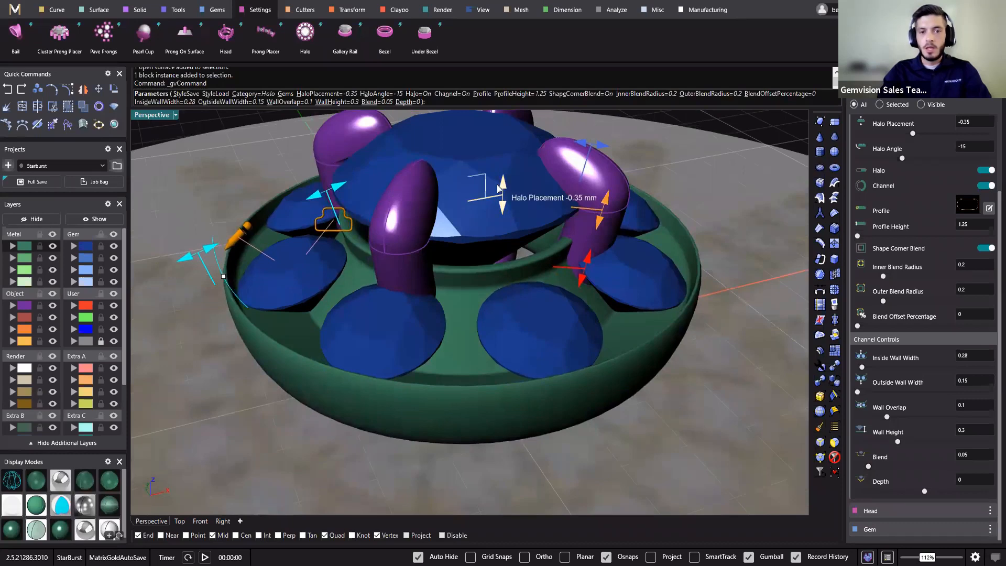
{"action": "left_click_drag", "start_coordinate": [498, 188], "coordinate": [499, 194]}
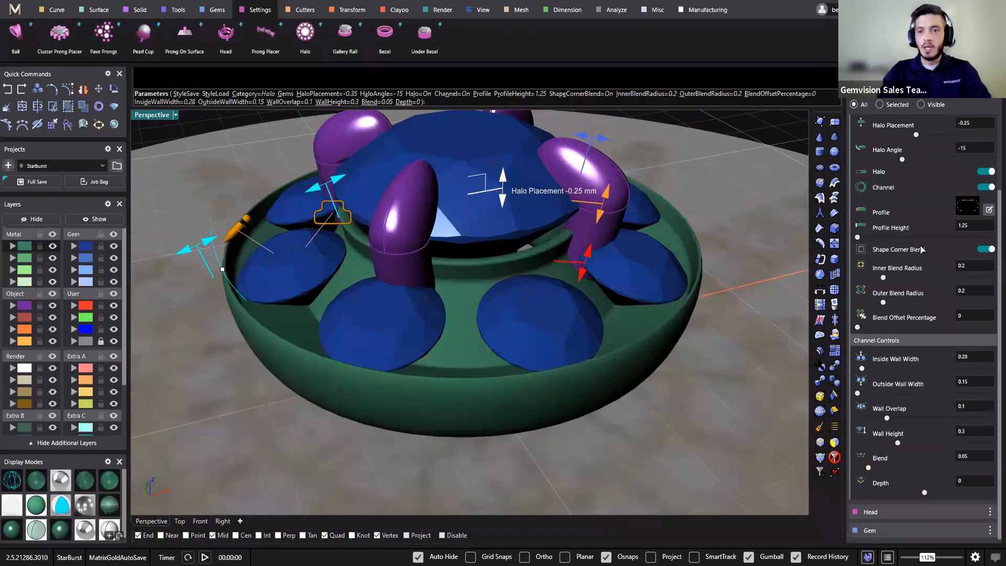
Move the halo gems outward by setting the cluster's spacing from center to -0.15 mm.
{"action": "scroll", "coordinate": [871, 190], "scroll_direction": "up", "scroll_amount": 3}
{"action": "left_click", "coordinate": [874, 194]}
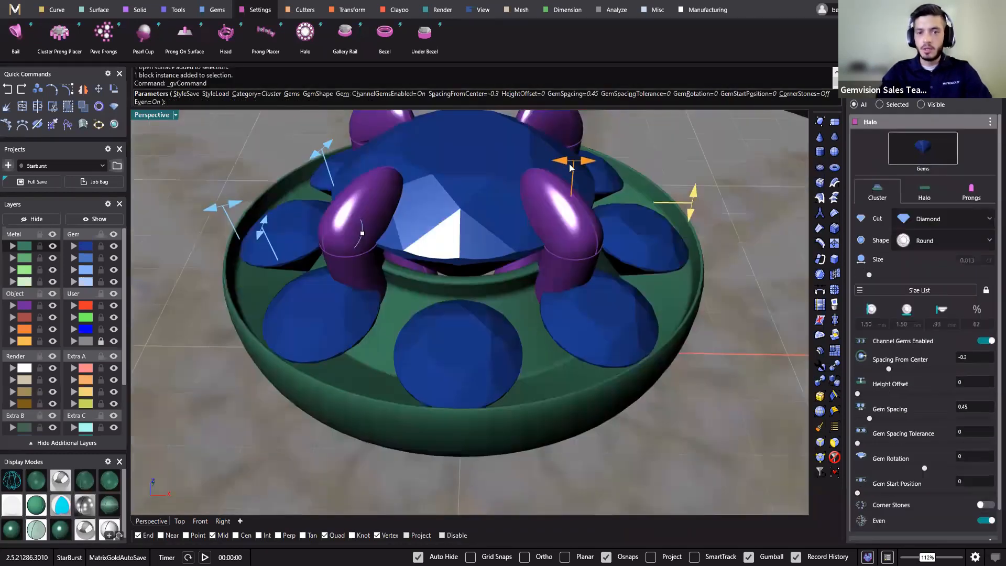
{"action": "left_click_drag", "start_coordinate": [572, 174], "coordinate": [586, 167]}
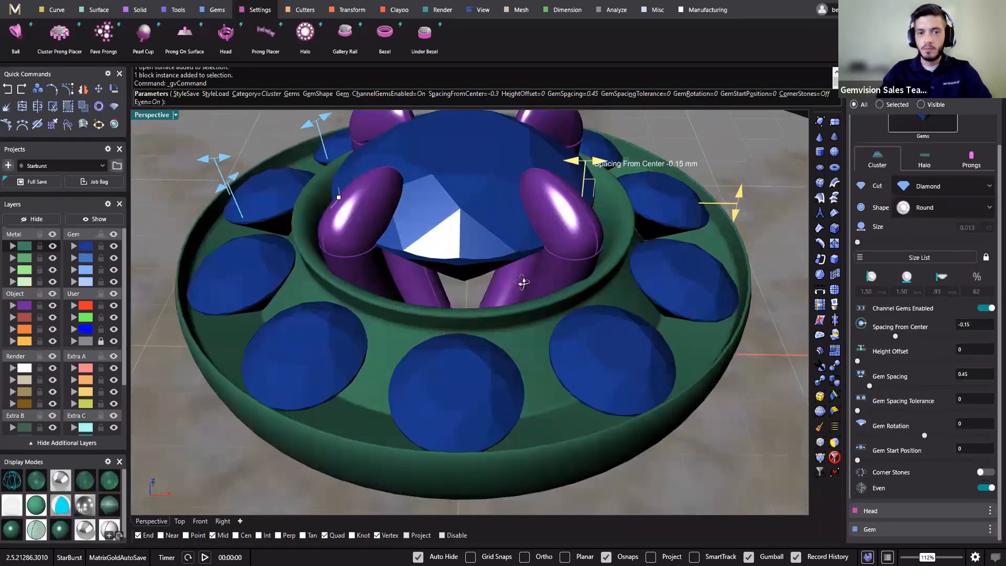
{"action": "right_click_drag", "start_coordinate": [523, 283], "coordinate": [595, 267]}
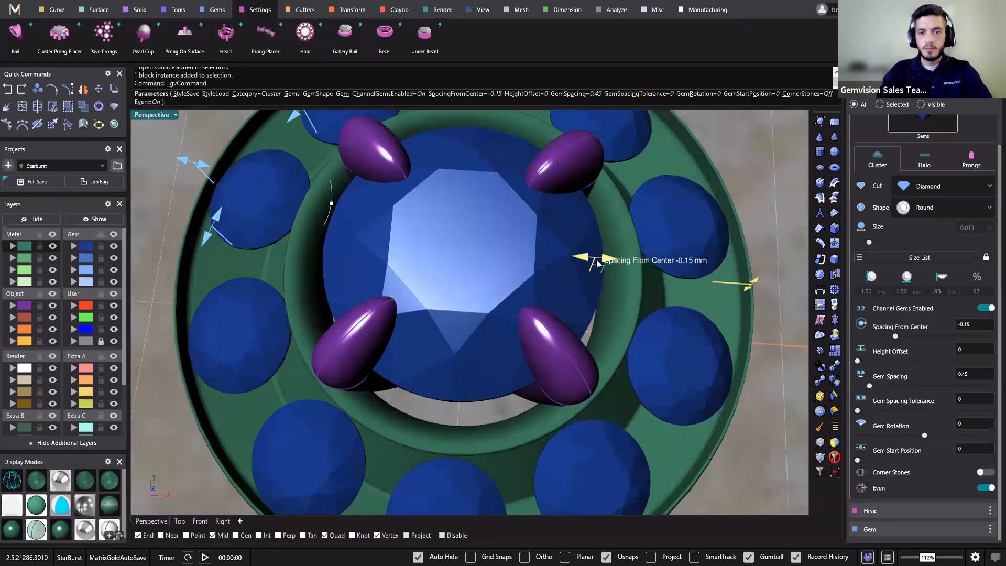
{"action": "left_click_drag", "start_coordinate": [594, 269], "coordinate": [596, 268]}
{"action": "right_click_drag", "start_coordinate": [595, 271], "coordinate": [573, 297]}
{"action": "right_click_drag", "start_coordinate": [477, 330], "coordinate": [716, 272]}
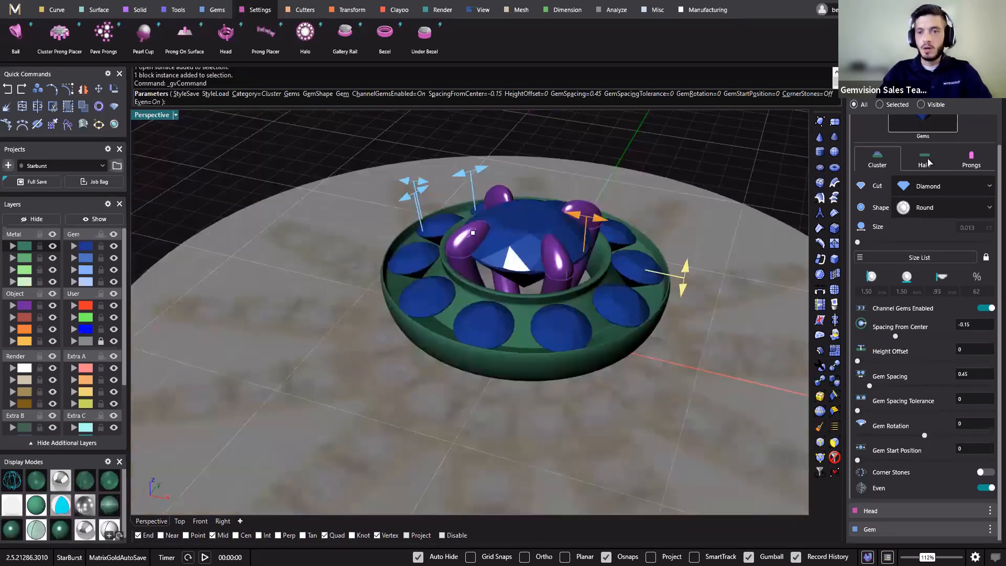
Fine-tune the inside wall width of the halo's channel to 0.26 mm.
{"action": "left_click", "coordinate": [926, 161]}
{"action": "scroll", "coordinate": [401, 275], "scroll_direction": "up", "scroll_amount": 5}
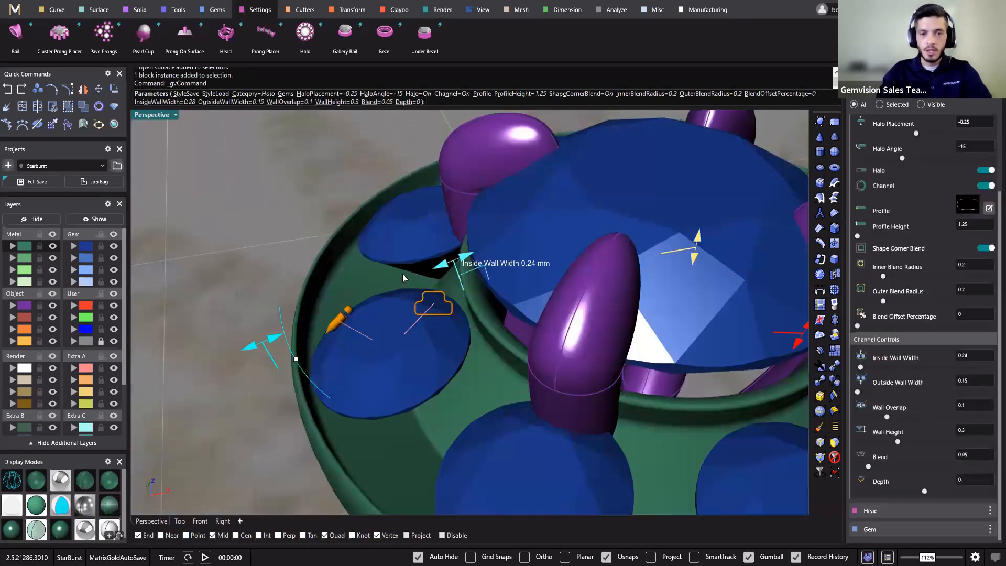
{"action": "left_click_drag", "start_coordinate": [402, 275], "coordinate": [400, 280]}
{"action": "left_click_drag", "start_coordinate": [209, 352], "coordinate": [207, 355]}
{"action": "scroll", "coordinate": [344, 458], "scroll_direction": "down", "scroll_amount": 10}
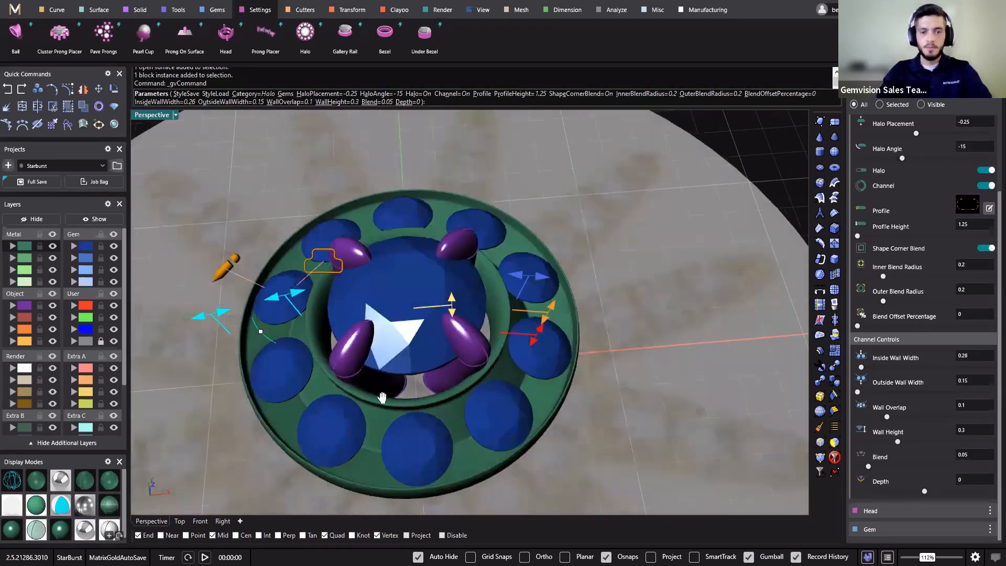
Compare the halo with the reference picture from above and lower the channel's wall height to 0.18 mm.
{"action": "scroll", "coordinate": [423, 398], "scroll_direction": "down", "scroll_amount": 4}
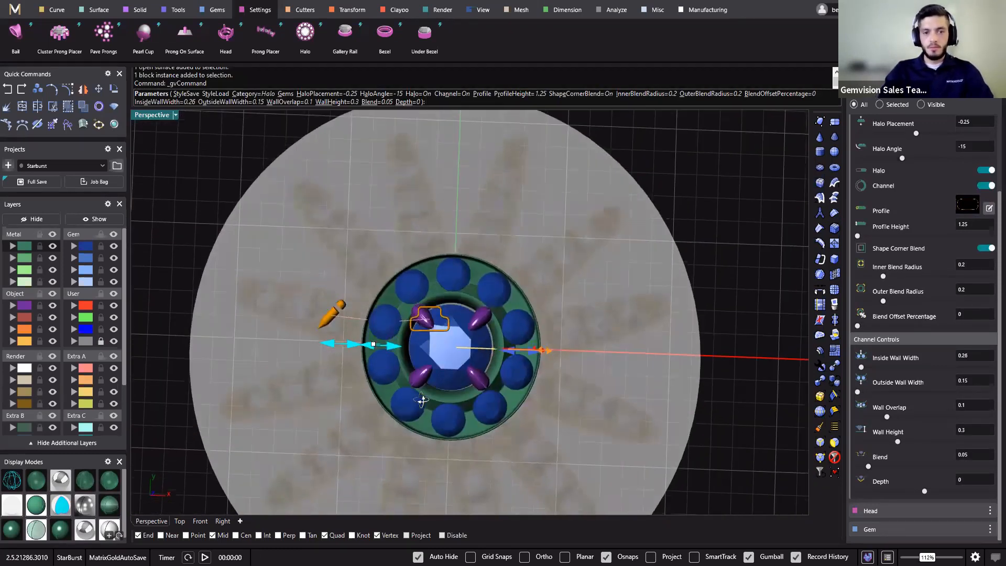
{"action": "scroll", "coordinate": [422, 396], "scroll_direction": "up", "scroll_amount": 2}
{"action": "right_click_drag", "start_coordinate": [563, 332], "coordinate": [573, 309]}
{"action": "scroll", "coordinate": [581, 356], "scroll_direction": "up", "scroll_amount": 8}
{"action": "left_click_drag", "start_coordinate": [583, 354], "coordinate": [531, 464]}
{"action": "scroll", "coordinate": [544, 448], "scroll_direction": "down", "scroll_amount": 5}
{"action": "right_click_drag", "start_coordinate": [684, 184], "coordinate": [707, 149]}
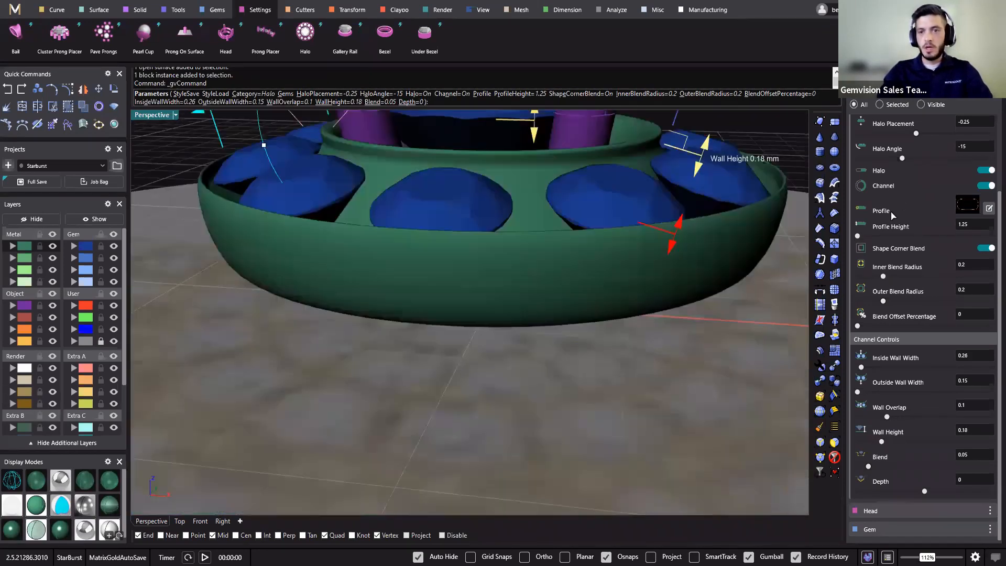
Sink the halo gems into the channel by setting their height offset to -0.1 mm.
{"action": "scroll", "coordinate": [893, 199], "scroll_direction": "up", "scroll_amount": 3}
{"action": "left_click", "coordinate": [877, 195]}
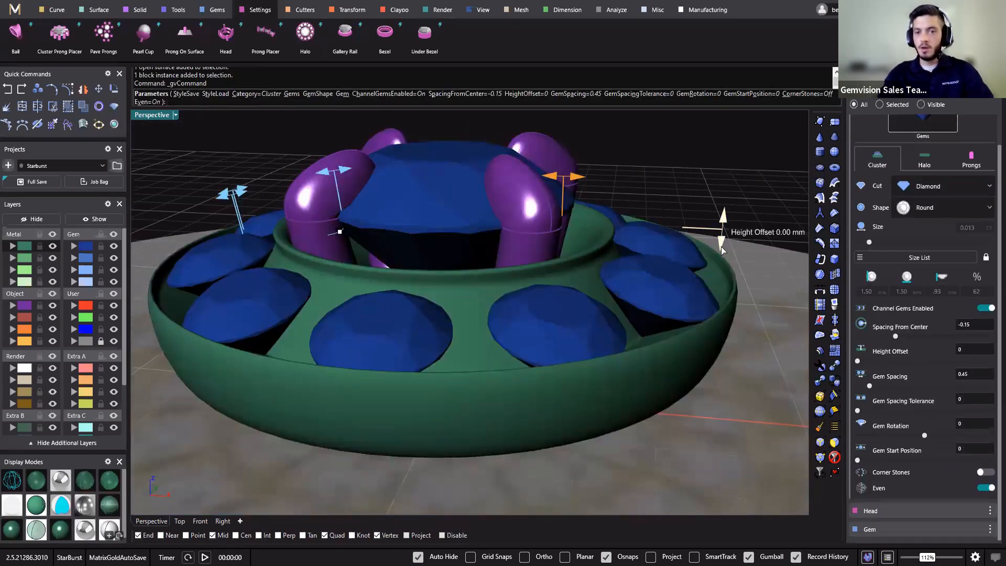
{"action": "right_click_drag", "start_coordinate": [508, 362], "coordinate": [721, 329]}
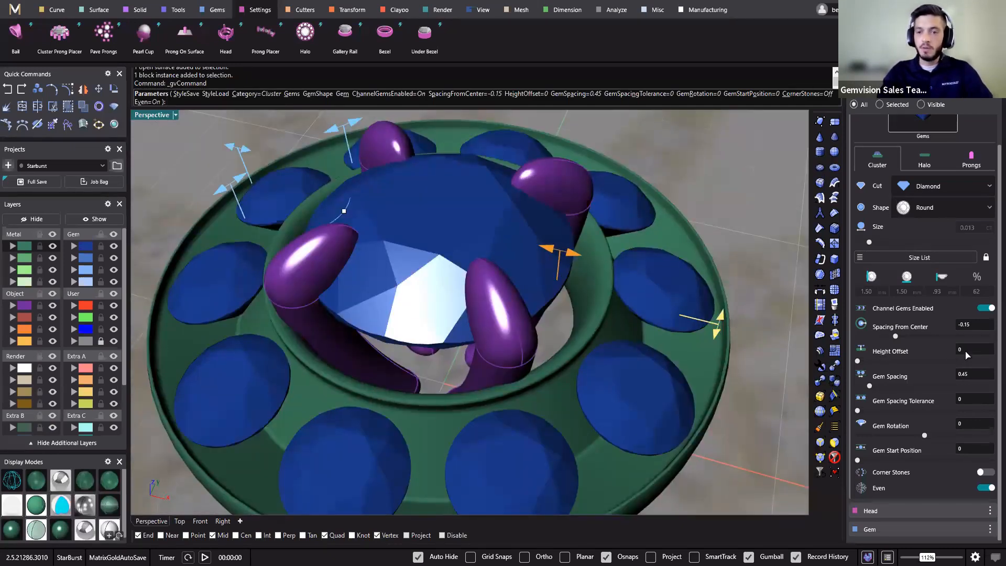
{"action": "scroll", "coordinate": [966, 356], "scroll_direction": "up", "scroll_amount": 1}
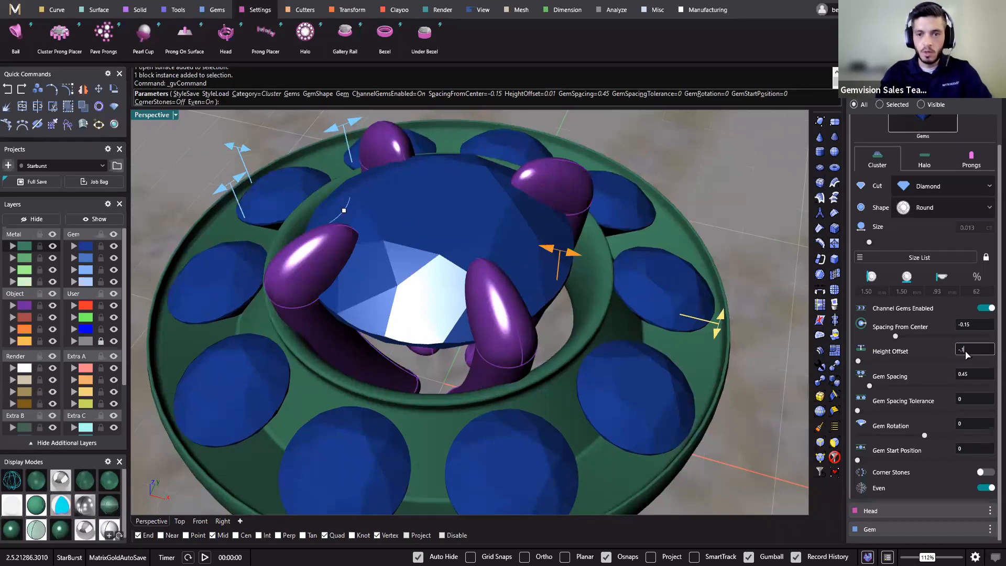
{"action": "key", "text": "Return"}
{"action": "right_click_drag", "start_coordinate": [620, 293], "coordinate": [264, 228]}
{"action": "scroll", "coordinate": [932, 265], "scroll_direction": "up", "scroll_amount": 1}
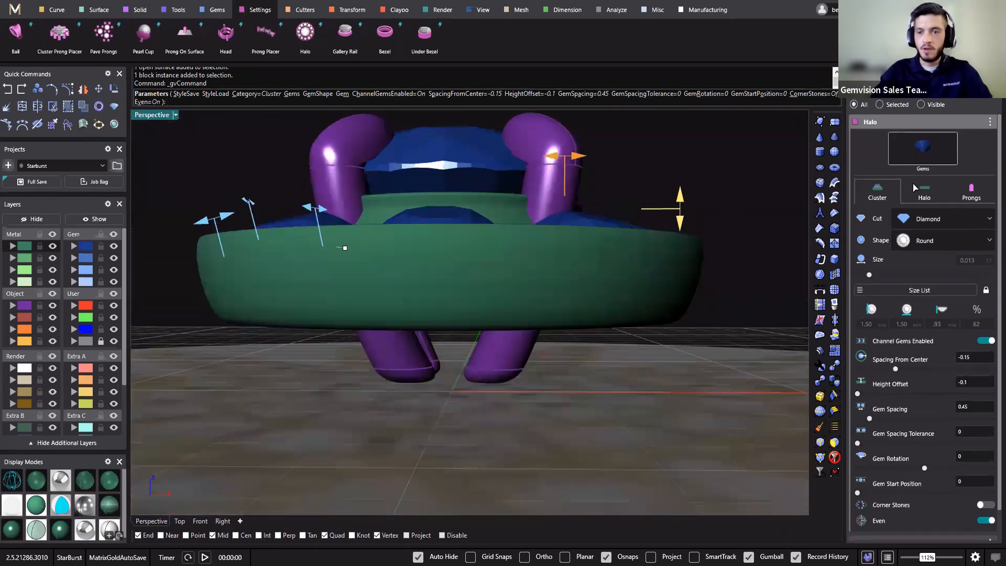
Turn off the halo's channel and show the model in wireframe to inspect the gems from above.
{"action": "left_click", "coordinate": [922, 191]}
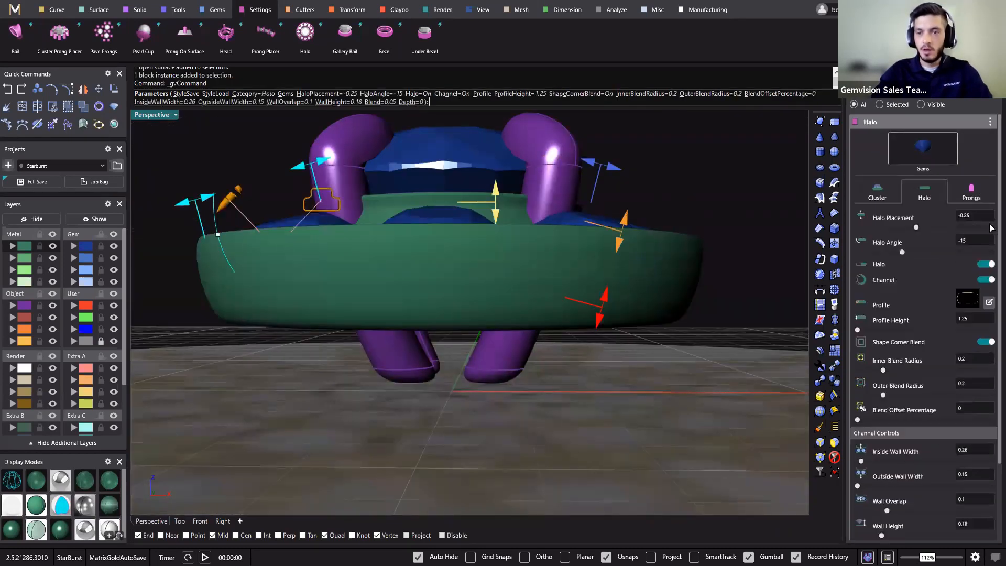
{"action": "left_click", "coordinate": [987, 281]}
{"action": "right_click_drag", "start_coordinate": [528, 265], "coordinate": [544, 340]}
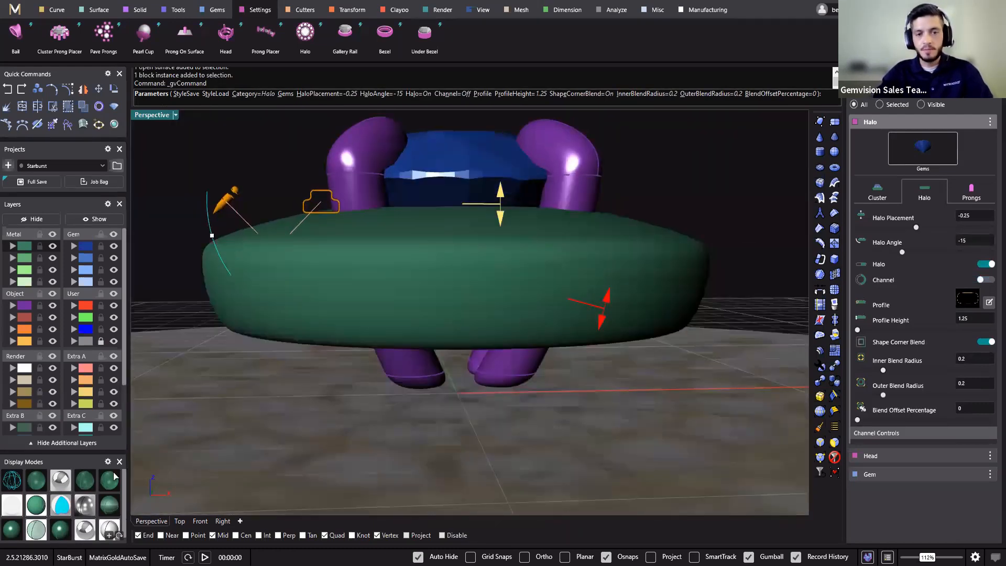
{"action": "left_click", "coordinate": [114, 476]}
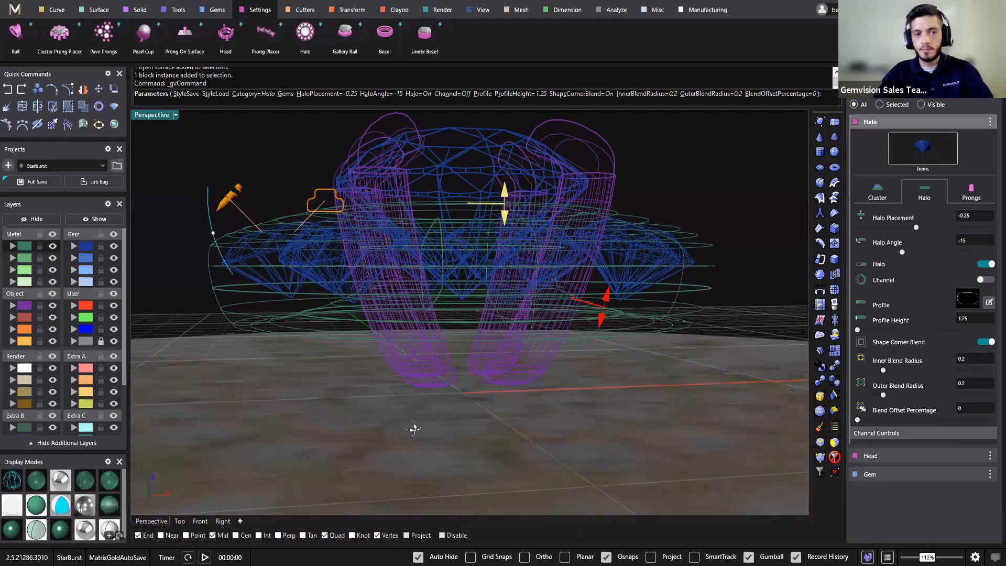
{"action": "right_click_drag", "start_coordinate": [414, 429], "coordinate": [452, 493]}
{"action": "right_click_drag", "start_coordinate": [392, 362], "coordinate": [590, 346]}
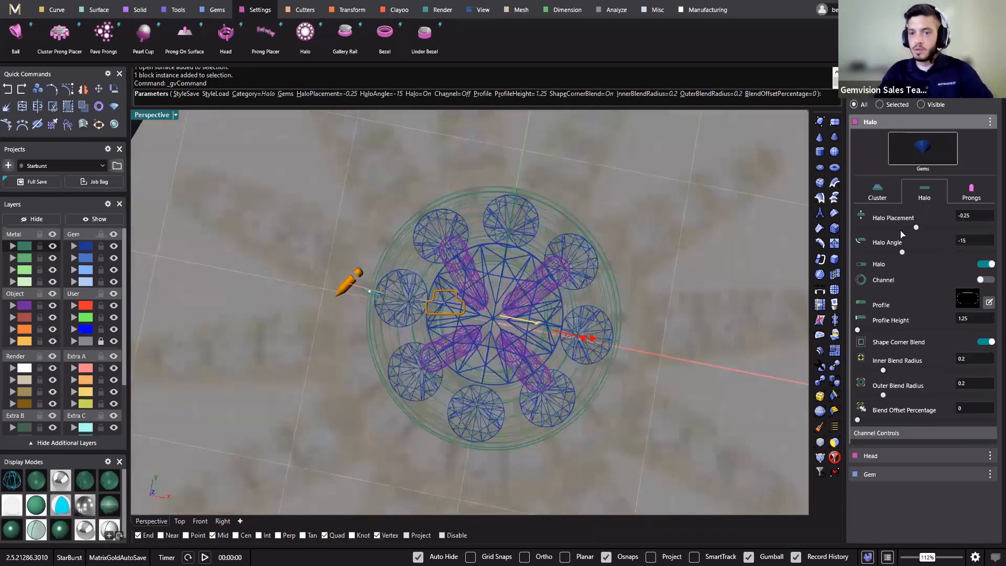
Try shifting the start position of the halo gems.
{"action": "left_click", "coordinate": [877, 192]}
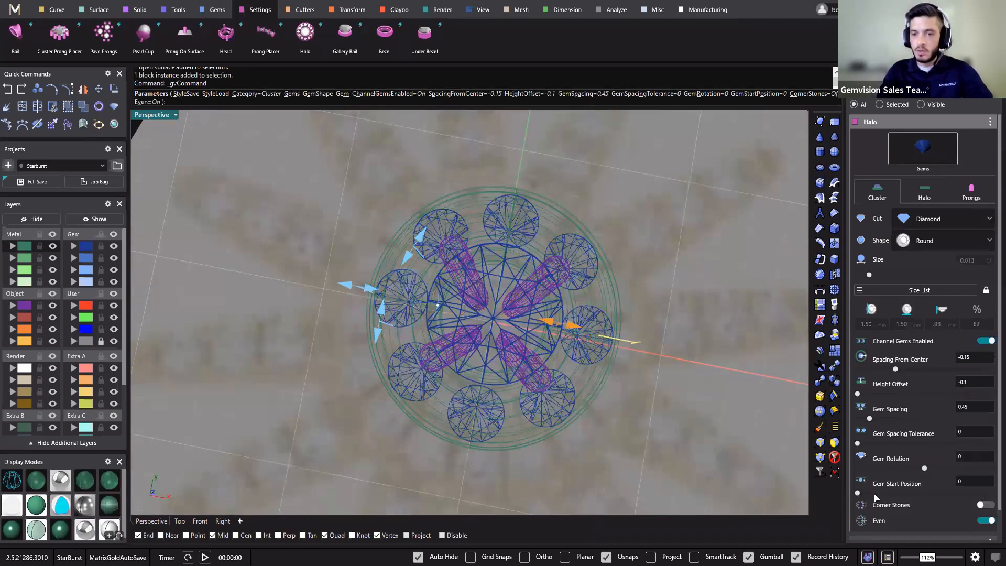
{"action": "left_click_drag", "start_coordinate": [889, 499], "coordinate": [838, 490]}
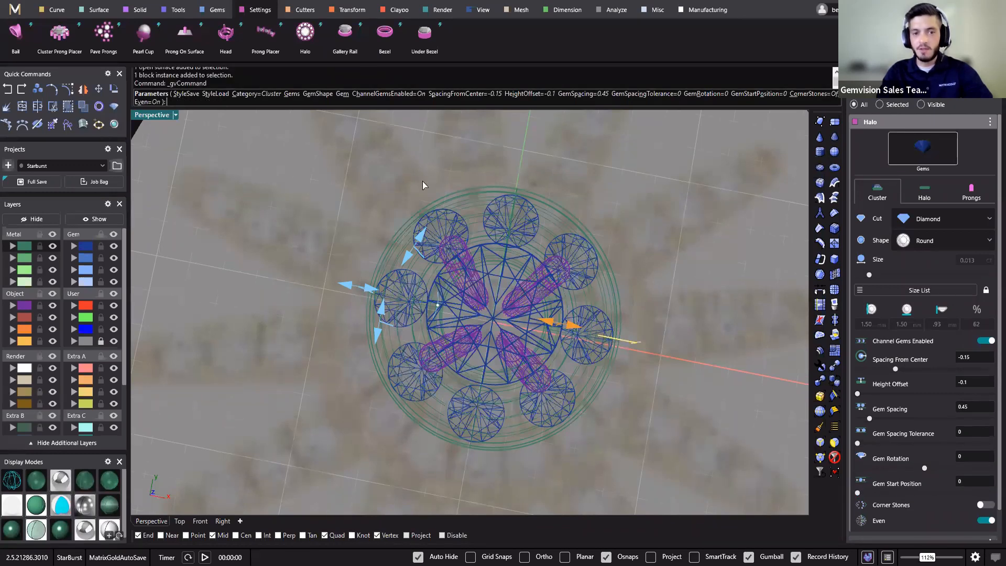
Switch to the Calculator and divide 360 by the 8 halo gems.
{"action": "right_click_drag", "start_coordinate": [591, 323], "coordinate": [614, 369], "text": "shift"}
{"action": "right_click_drag", "start_coordinate": [427, 337], "coordinate": [436, 284], "text": "shift"}
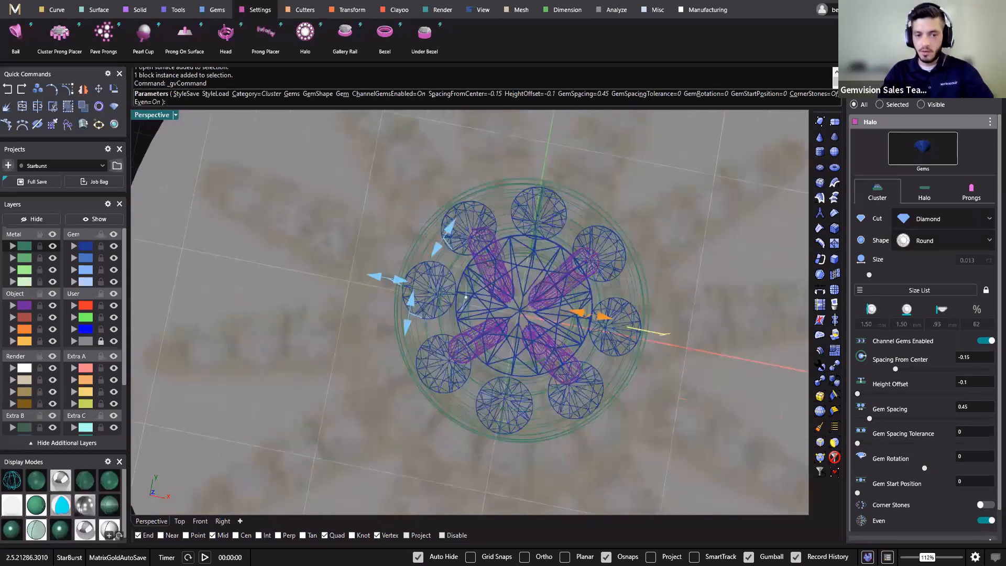
{"action": "type", "text": "360"}
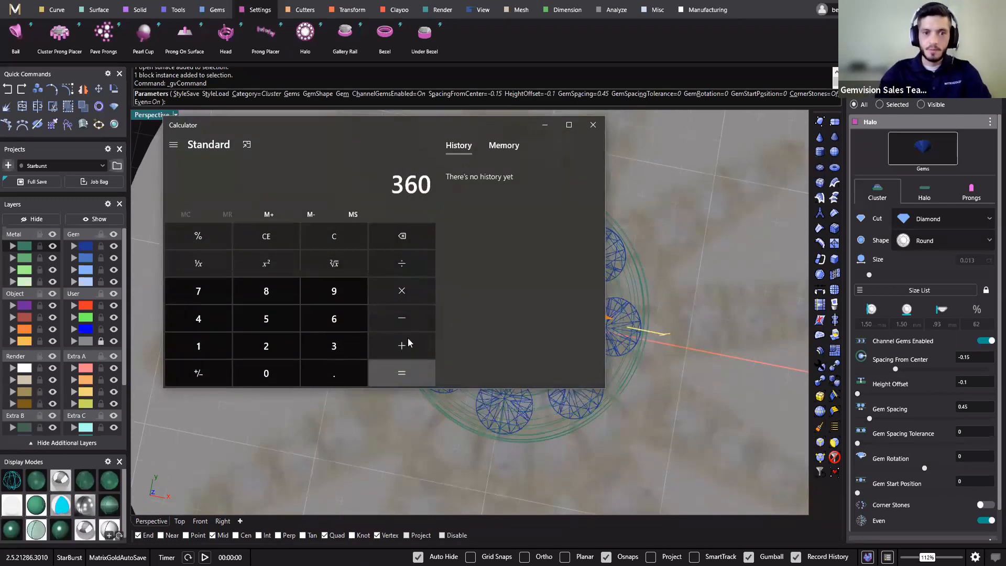
{"action": "left_click", "coordinate": [408, 259]}
{"action": "left_click", "coordinate": [263, 301]}
{"action": "left_click", "coordinate": [399, 364]}
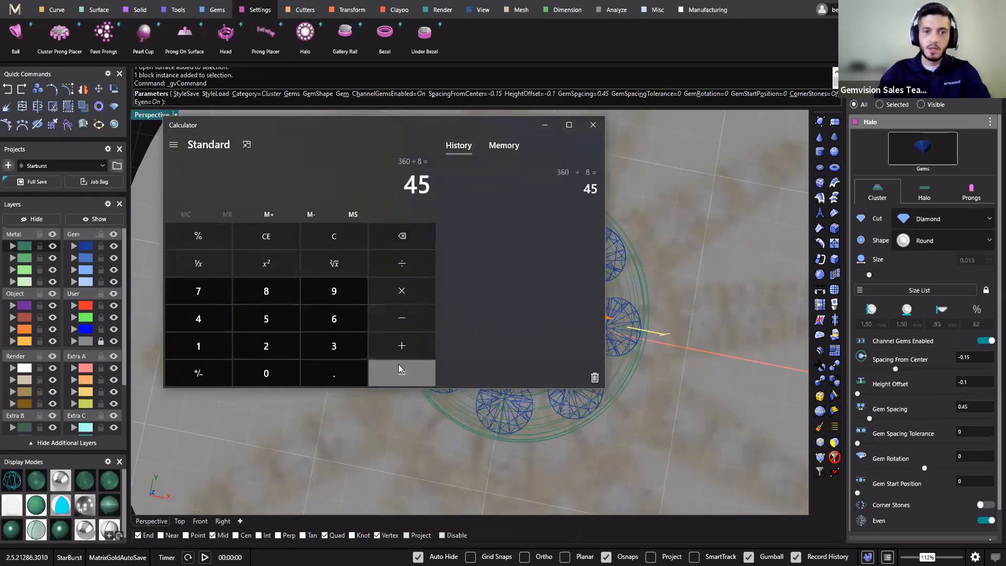
Halve the calculated angle between neighboring halo gems and close the Calculator.
{"action": "left_click_drag", "start_coordinate": [440, 125], "coordinate": [562, 323]}
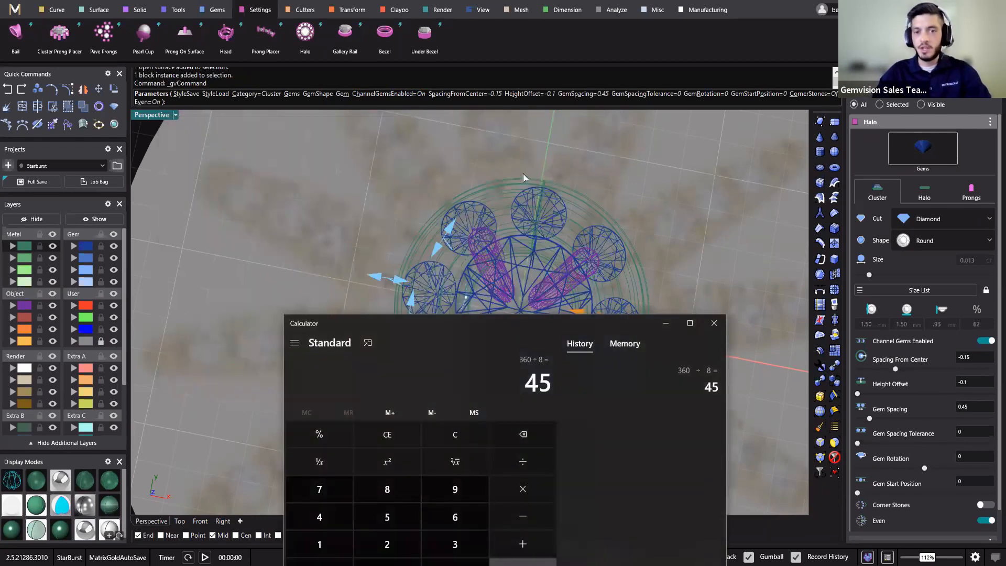
{"action": "left_click_drag", "start_coordinate": [491, 325], "coordinate": [443, 243]}
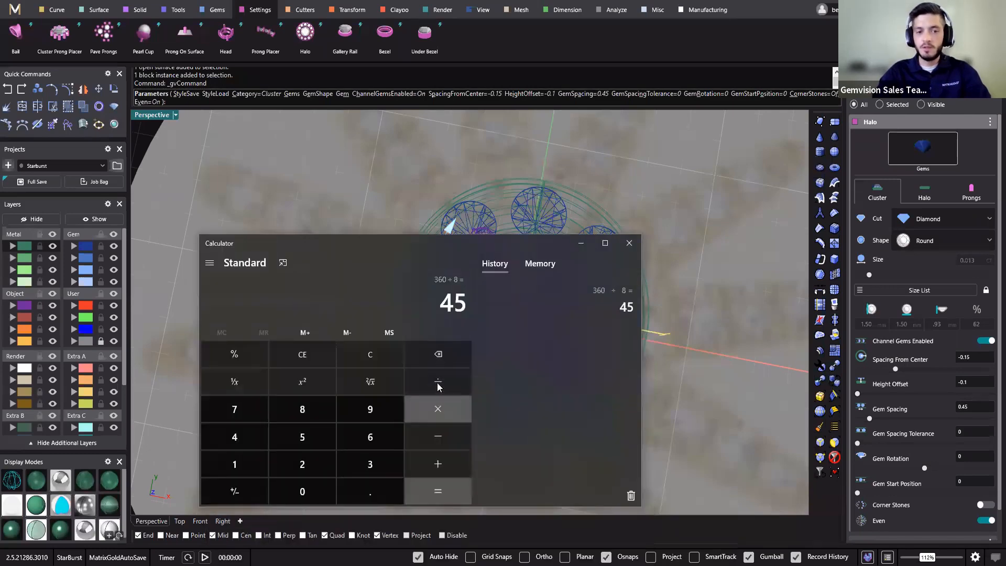
{"action": "left_click", "coordinate": [438, 384]}
{"action": "left_click", "coordinate": [287, 467]}
{"action": "left_click", "coordinate": [438, 487]}
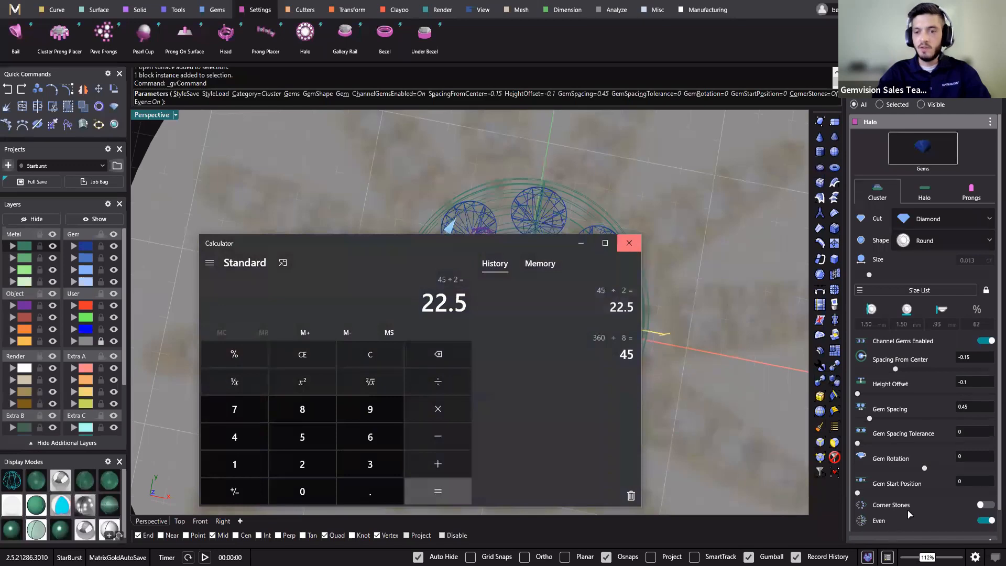
{"action": "left_click", "coordinate": [628, 242]}
Try halo gem start positions of 22.5 and 0.225.
{"action": "left_click", "coordinate": [967, 482]}
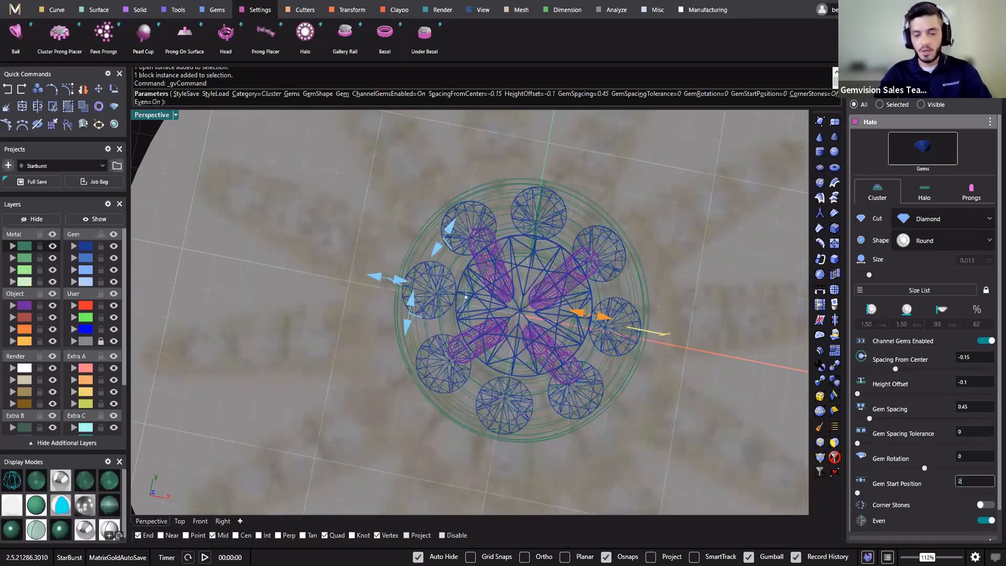
{"action": "type", "text": "22.5"}
{"action": "key", "text": "Return"}
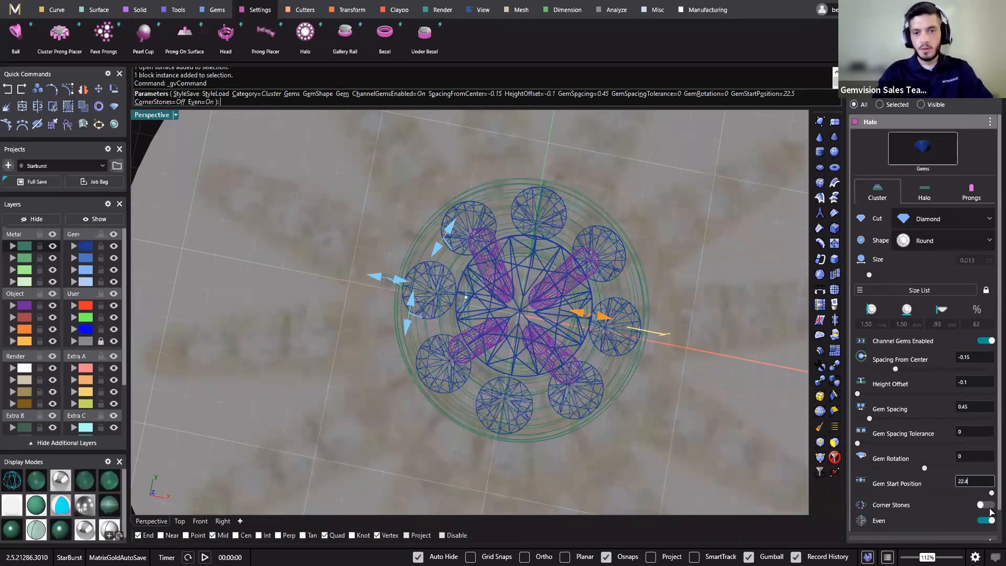
{"action": "left_click_drag", "start_coordinate": [991, 493], "coordinate": [945, 501]}
{"action": "left_click", "coordinate": [985, 482]}
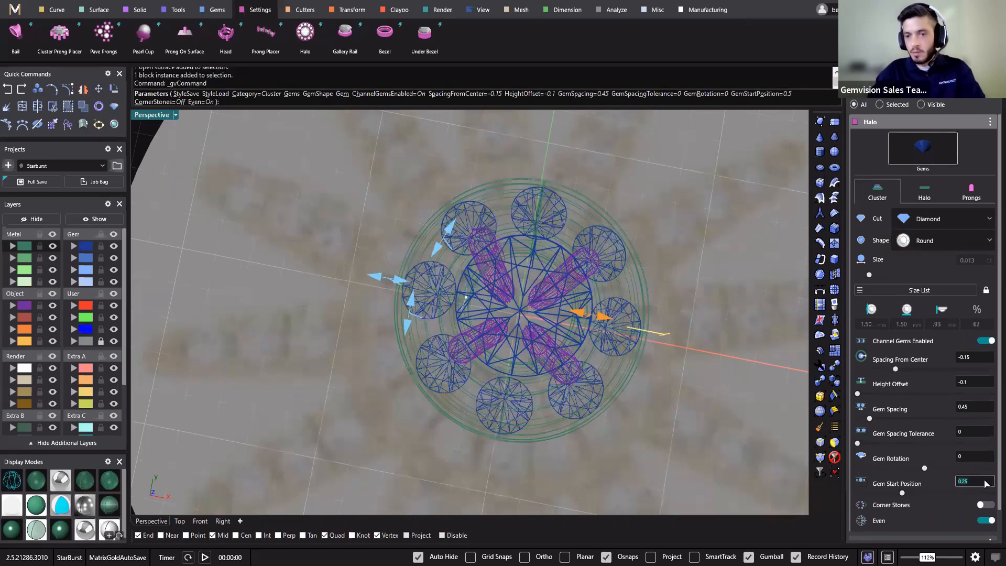
{"action": "type", "text": "."}
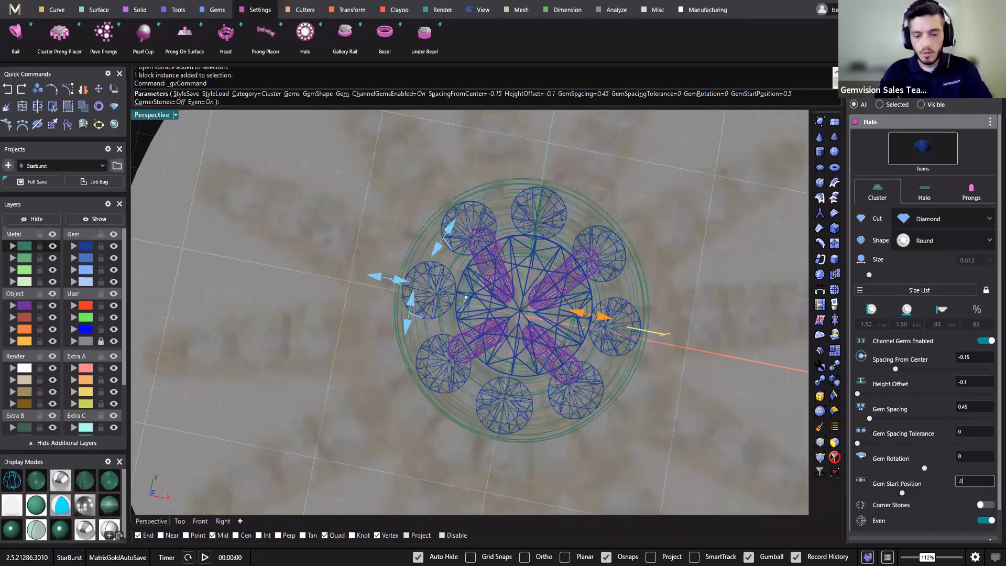
{"action": "key", "text": "Return"}
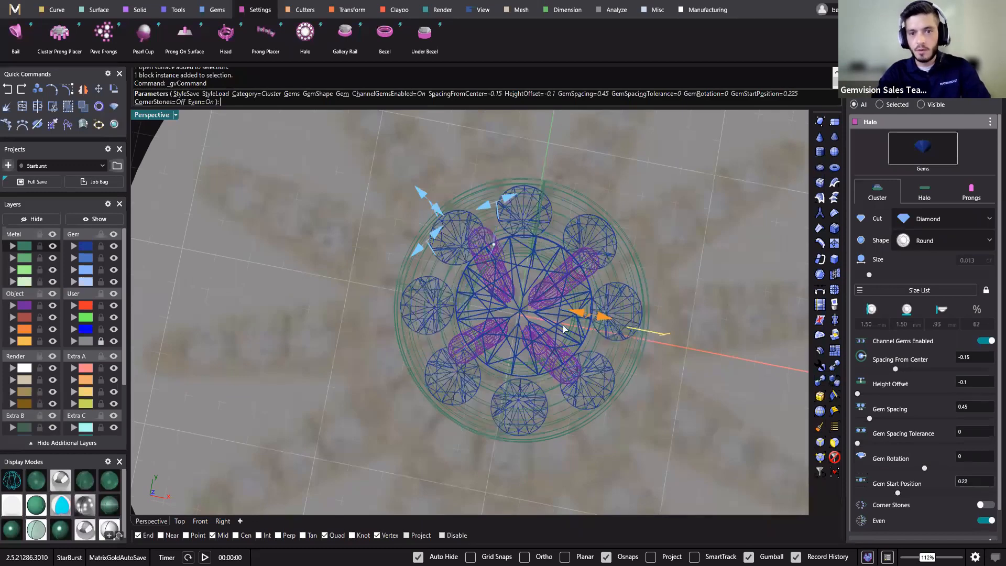
Show the halo in the Top view in wireframe to compare the gems with the center stone's prongs.
{"action": "right_click_drag", "start_coordinate": [486, 318], "coordinate": [496, 301]}
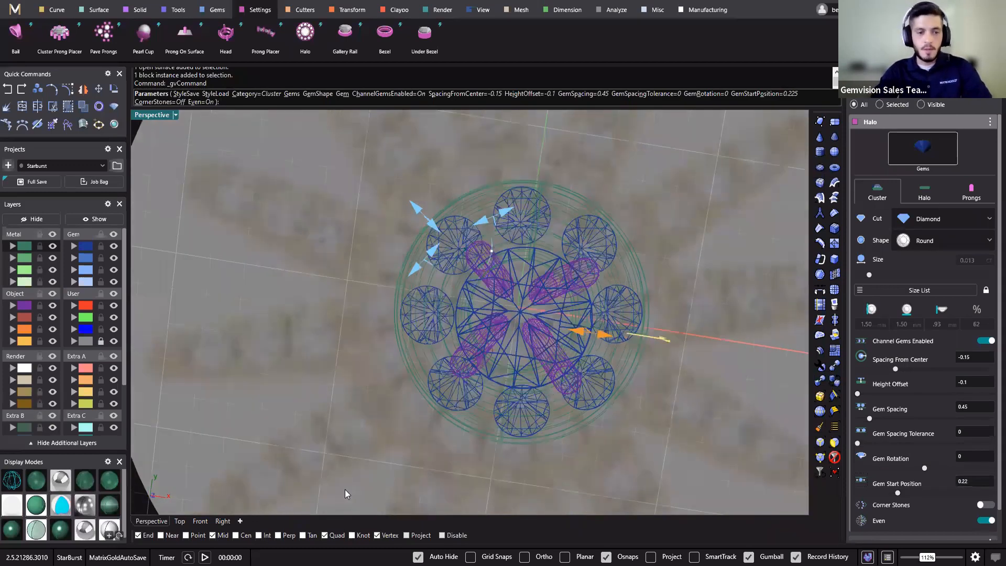
{"action": "right_click_drag", "start_coordinate": [471, 337], "coordinate": [493, 336]}
{"action": "left_click", "coordinate": [180, 521]}
{"action": "left_click", "coordinate": [10, 485]}
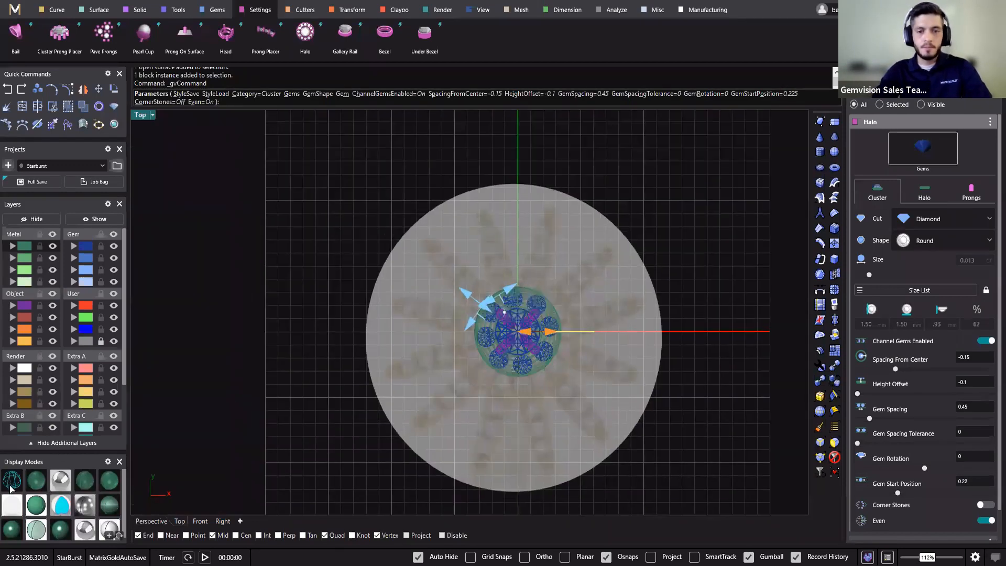
{"action": "scroll", "coordinate": [572, 414], "scroll_direction": "up", "scroll_amount": 4}
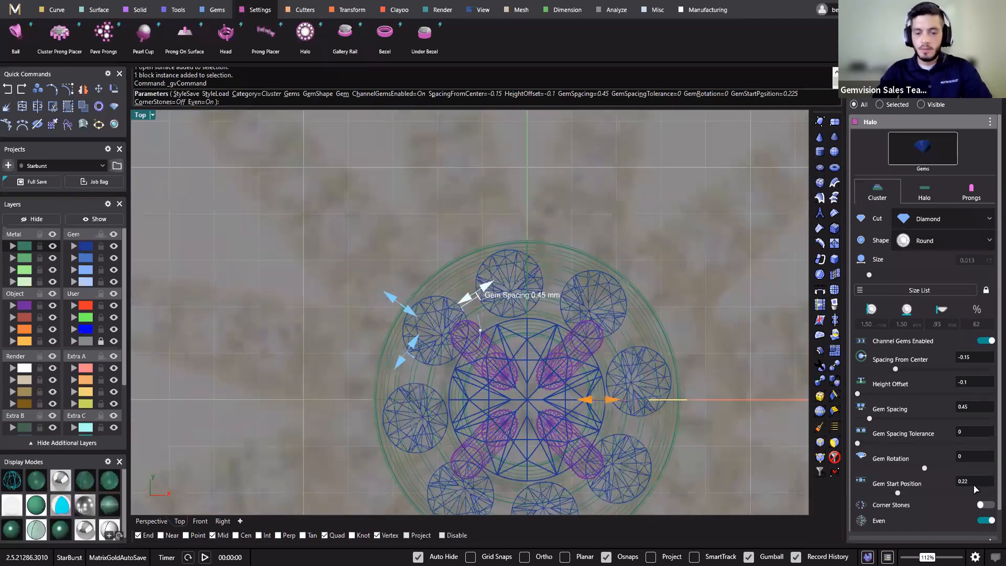
Try halo gem start positions of 0.22 and 0.15 to center the prongs between the gems.
{"action": "left_click", "coordinate": [974, 486]}
{"action": "key", "text": "Return"}
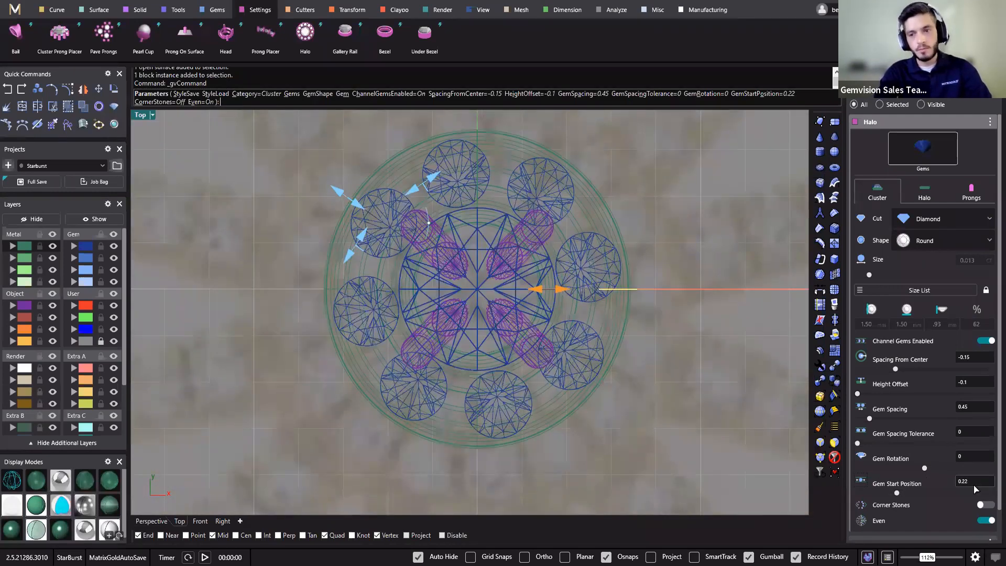
{"action": "left_click", "coordinate": [975, 486]}
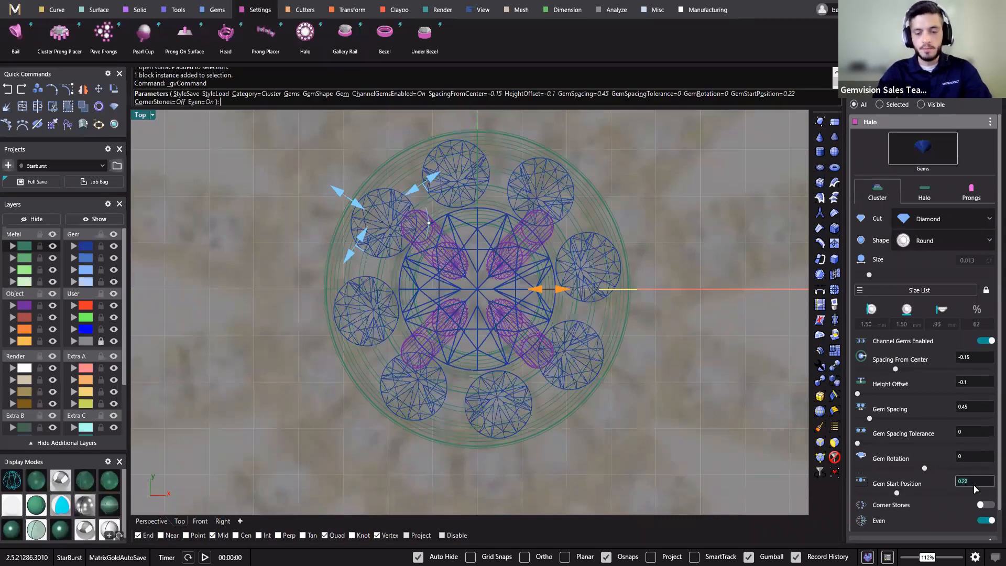
{"action": "type", "text": "."}
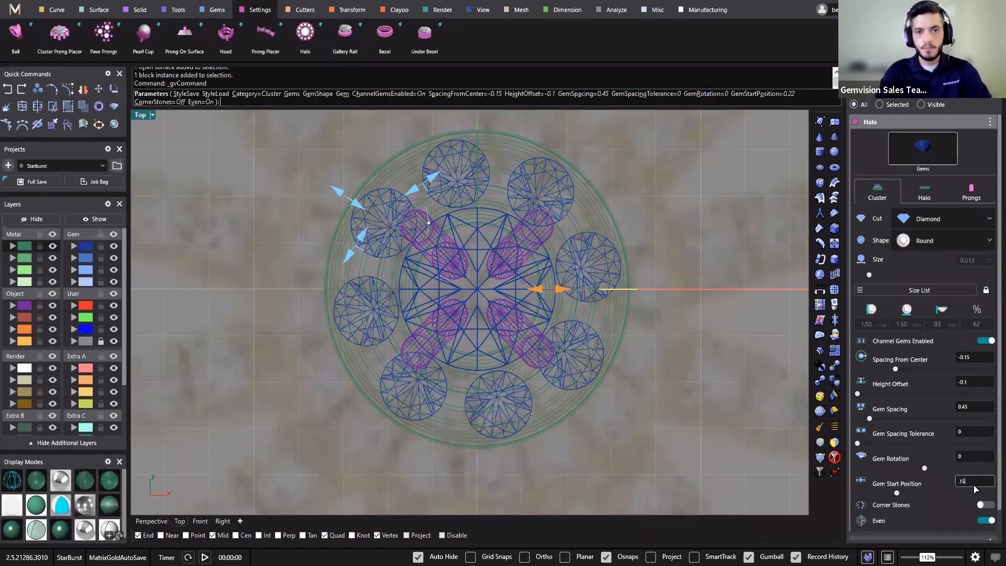
{"action": "type", "text": "15"}
{"action": "key", "text": "Return"}
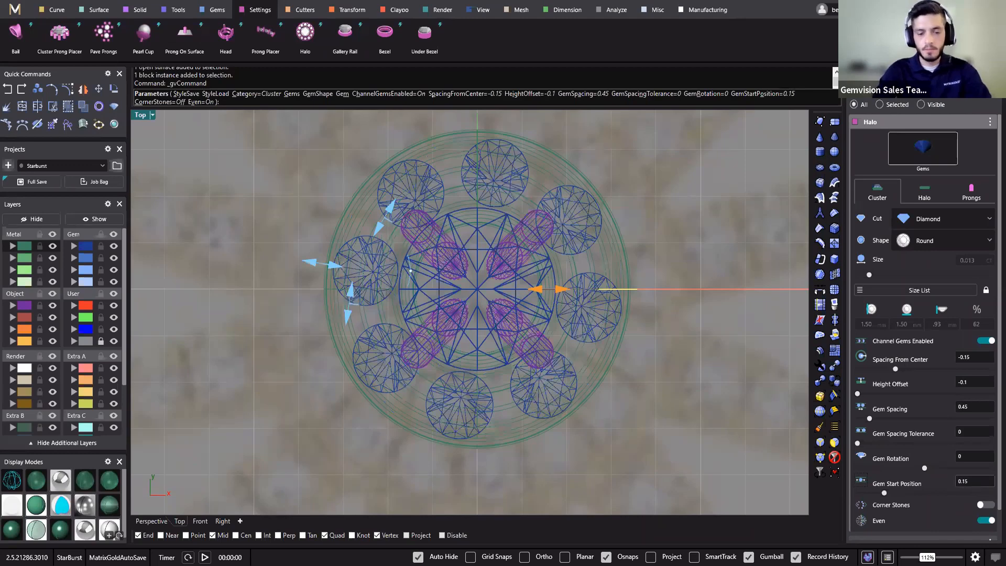
Try halo gem start positions of 0.2 and 0.175.
{"action": "left_click", "coordinate": [974, 485]}
{"action": "type", "text": ".2"}
{"action": "key", "text": "Return"}
{"action": "left_click", "coordinate": [975, 486]}
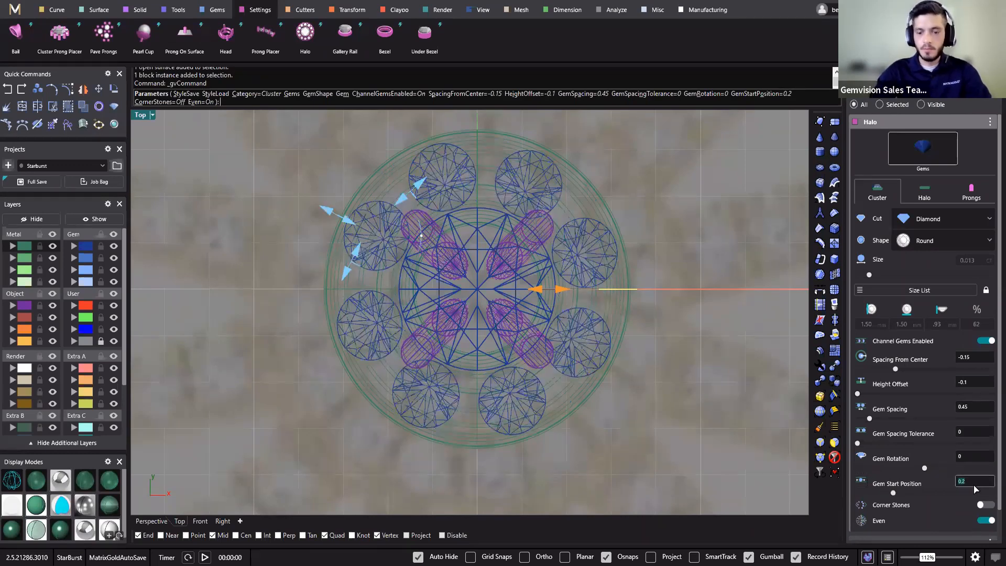
{"action": "type", "text": "."}
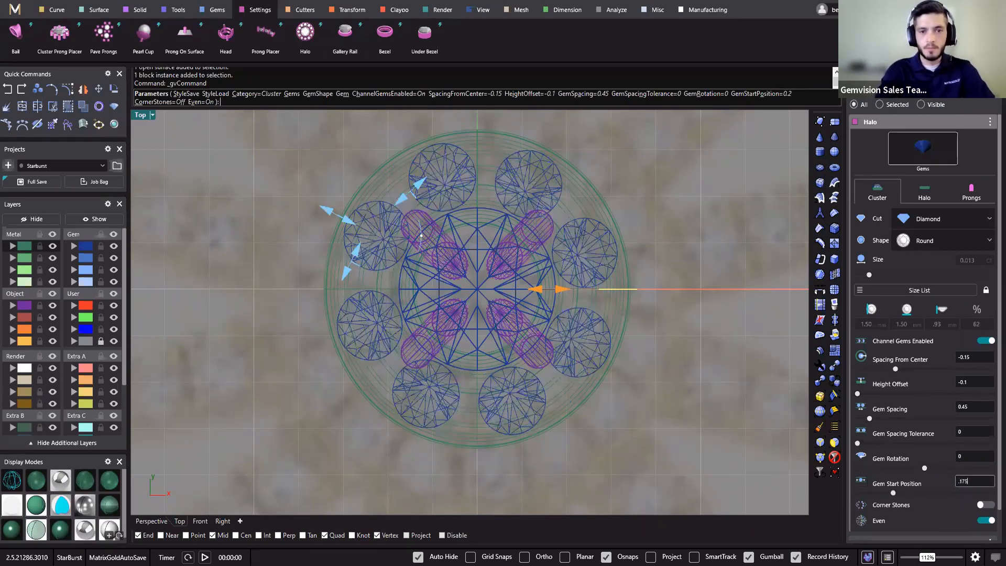
{"action": "type", "text": "175"}
{"action": "key", "text": "Return"}
Try halo gem start positions of 0.17 and 0.29.
{"action": "left_click", "coordinate": [974, 485]}
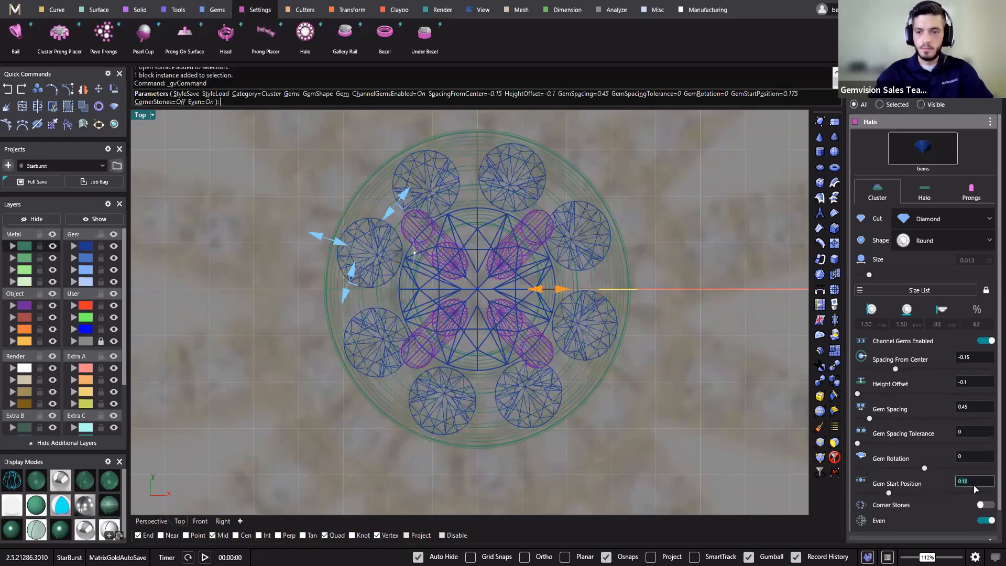
{"action": "type", "text": "."}
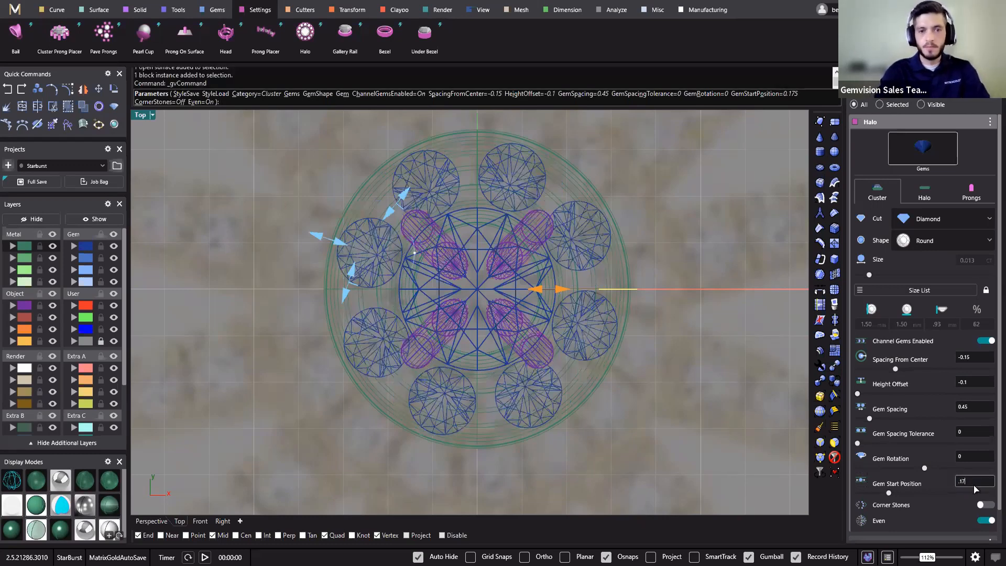
{"action": "type", "text": "17"}
{"action": "key", "text": "Return"}
{"action": "left_click", "coordinate": [975, 486]}
{"action": "type", "text": "."}
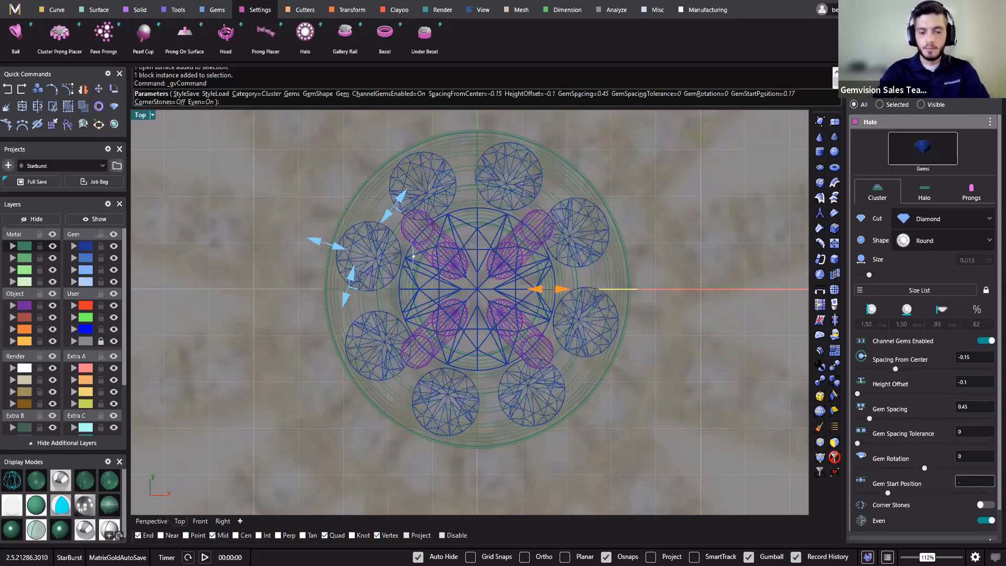
{"action": "type", "text": "29"}
{"action": "key", "text": "Return"}
{"action": "left_click", "coordinate": [974, 486]}
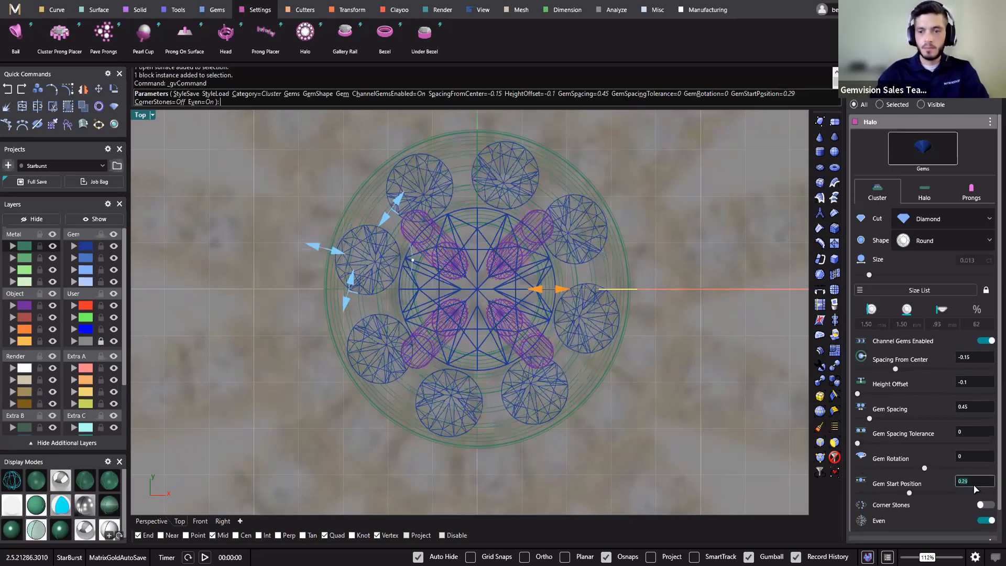
{"action": "type", "text": ".29"}
{"action": "key", "text": "Return"}
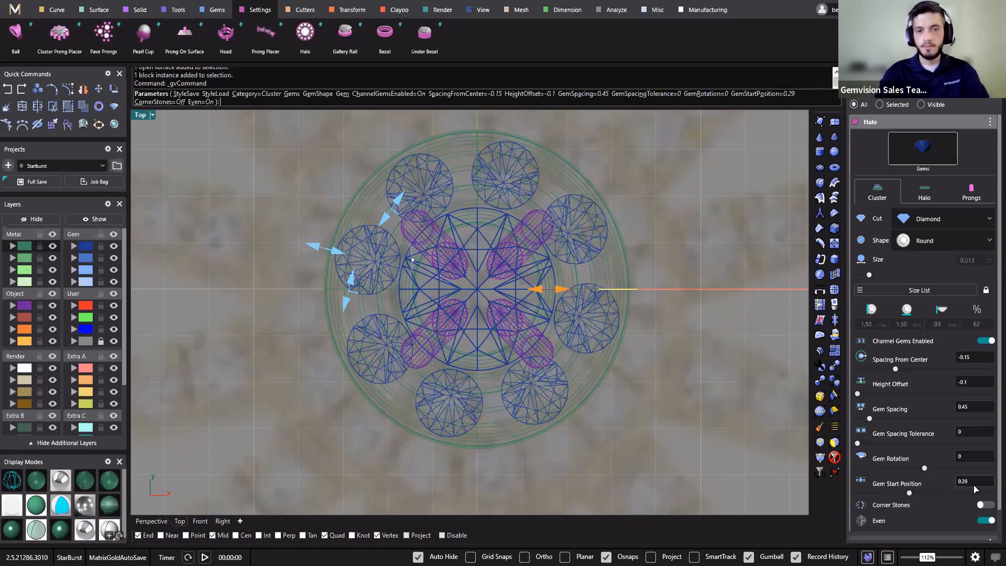
Set the halo's gem start position to 0.19 so the gems sit symmetrically around the prongs.
{"action": "left_click", "coordinate": [970, 491]}
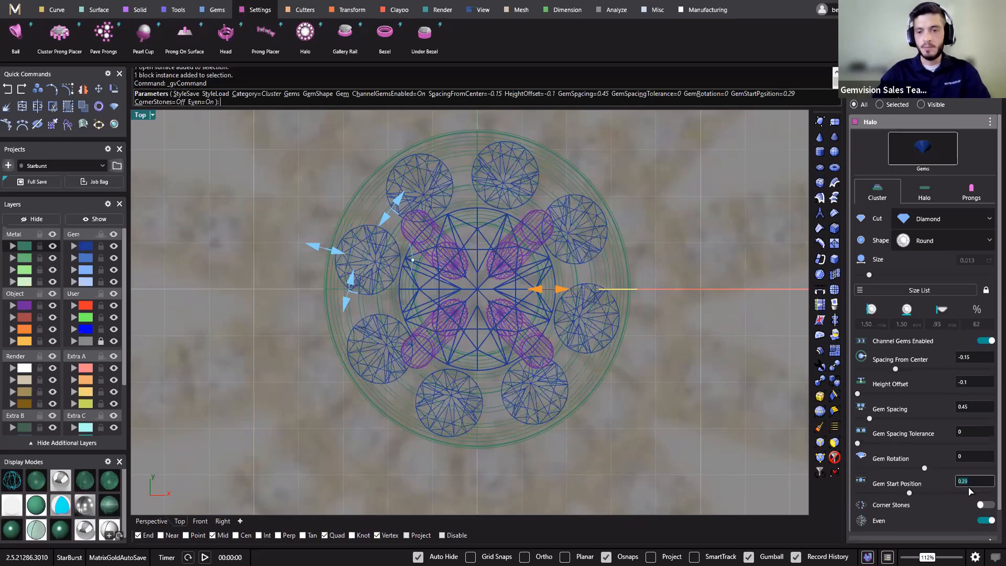
{"action": "type", "text": "."}
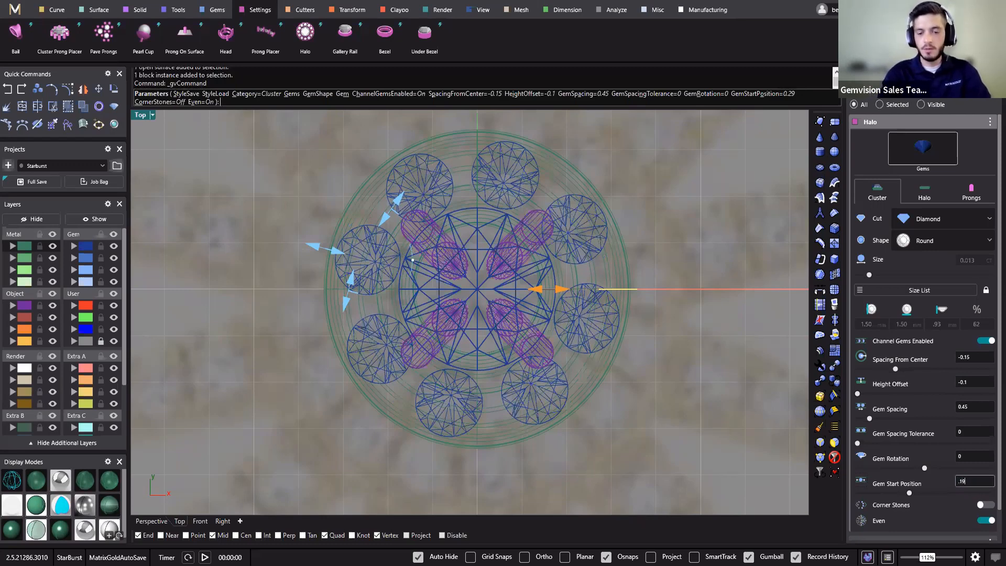
{"action": "key", "text": "Return"}
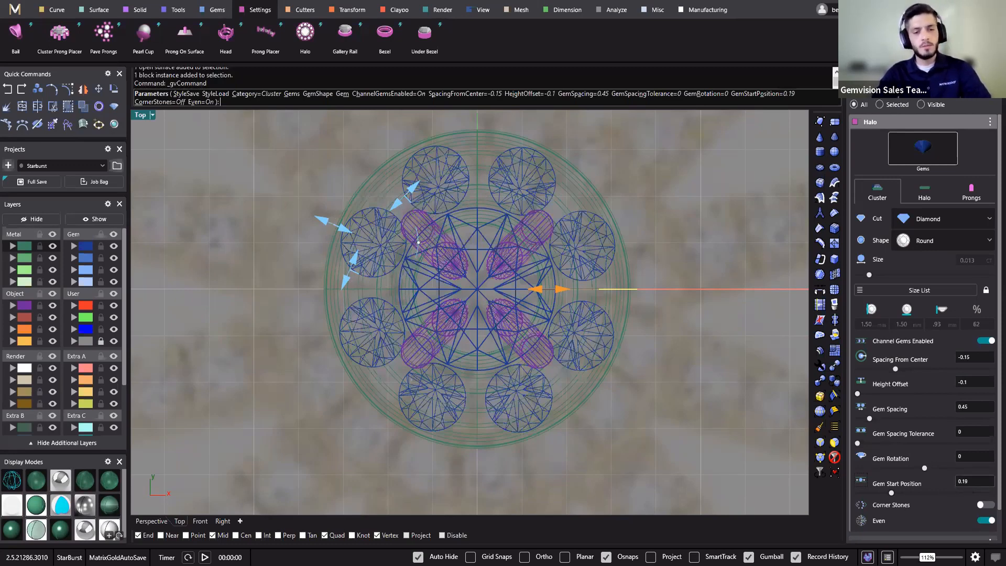
Check the start position in the Calculator by multiplying 19 by 8 and doubling the product, and return to the halo.
{"action": "key", "text": "XF86Calculator"}
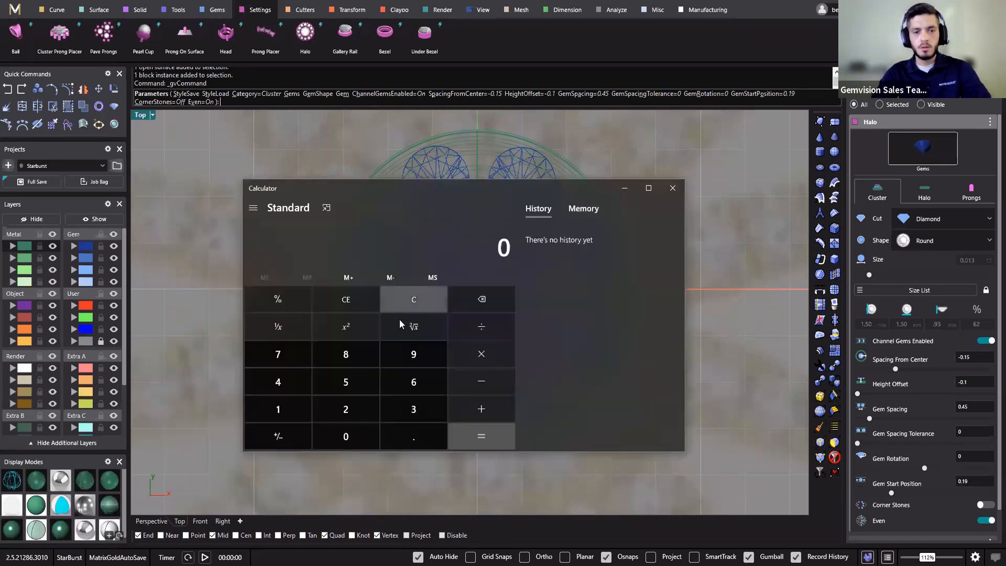
{"action": "left_click", "coordinate": [304, 410]}
{"action": "left_click", "coordinate": [409, 358]}
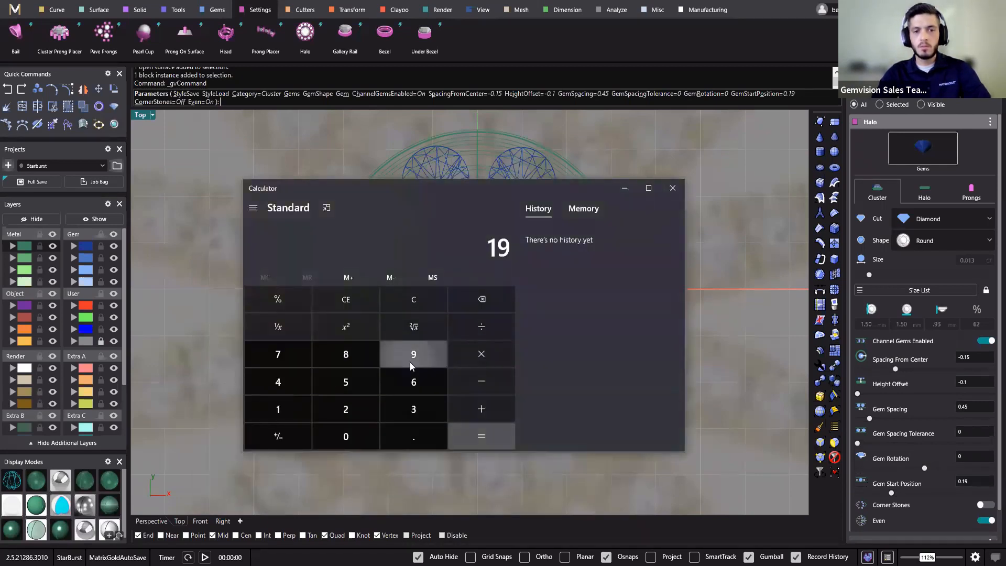
{"action": "left_click", "coordinate": [481, 355]}
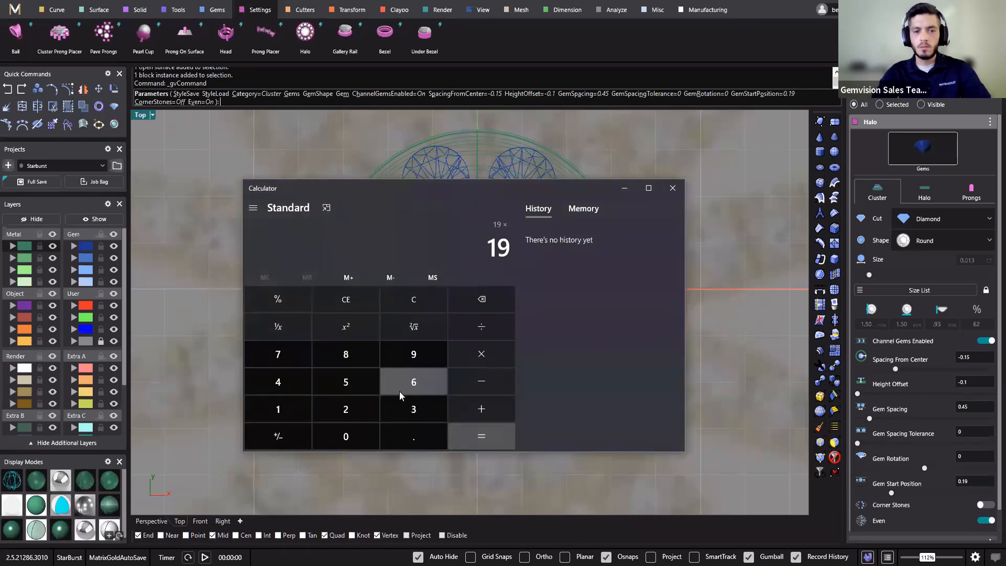
{"action": "left_click", "coordinate": [357, 351]}
{"action": "left_click", "coordinate": [492, 436]}
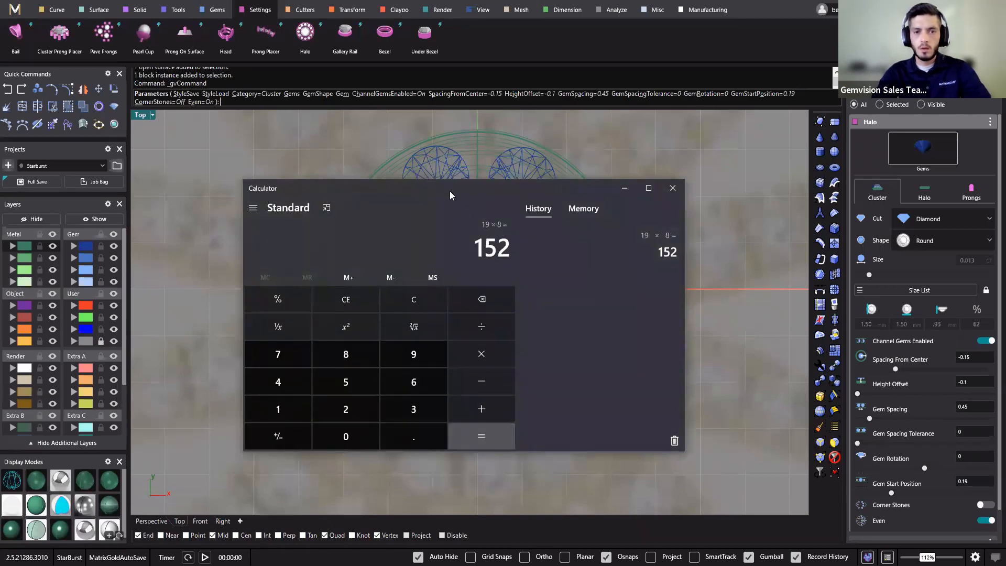
{"action": "left_click_drag", "start_coordinate": [450, 190], "coordinate": [665, 151]}
{"action": "left_click", "coordinate": [709, 325]}
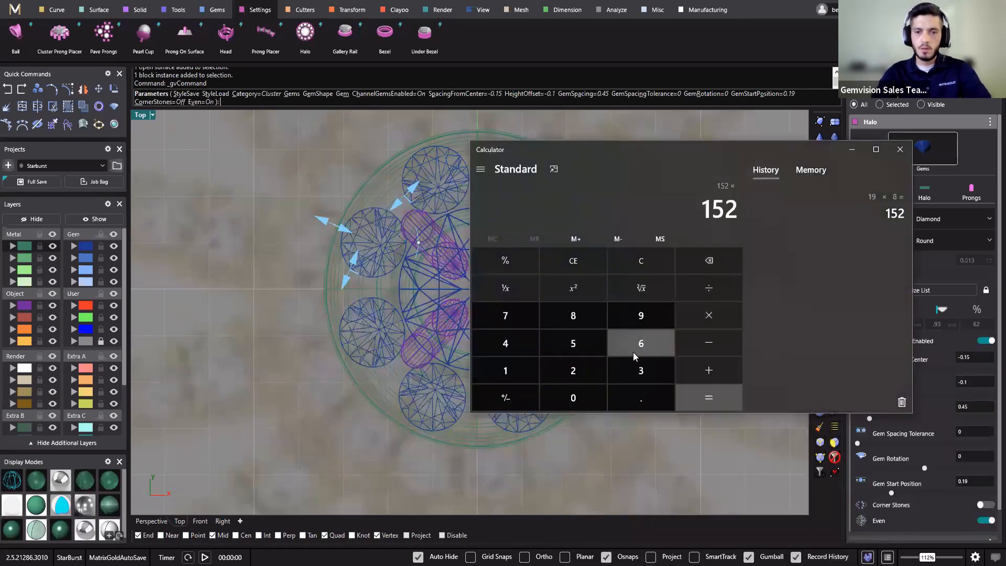
{"action": "left_click", "coordinate": [576, 370]}
{"action": "left_click", "coordinate": [713, 400]}
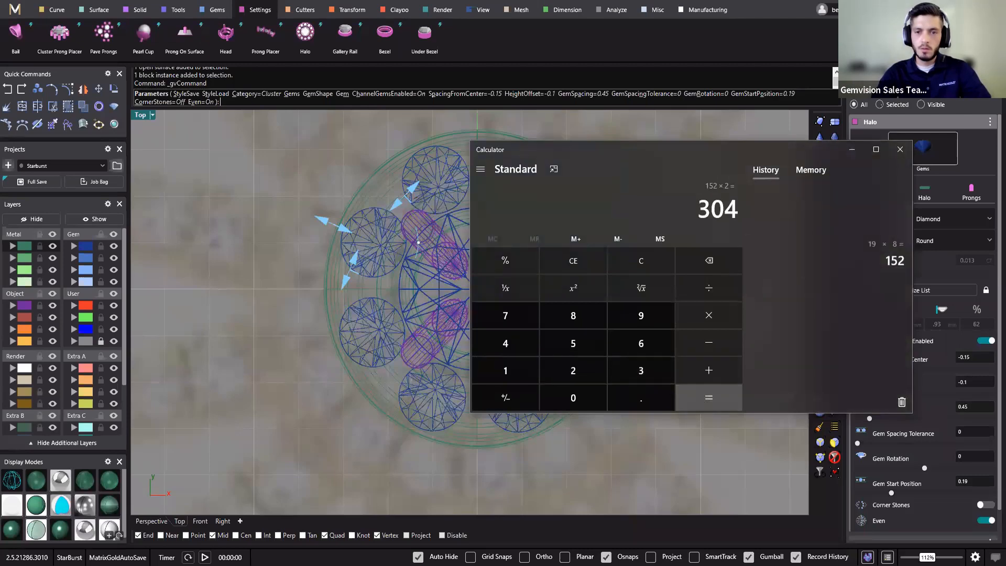
{"action": "left_click", "coordinate": [898, 151]}
{"action": "scroll", "coordinate": [513, 313], "scroll_direction": "down", "scroll_amount": 5}
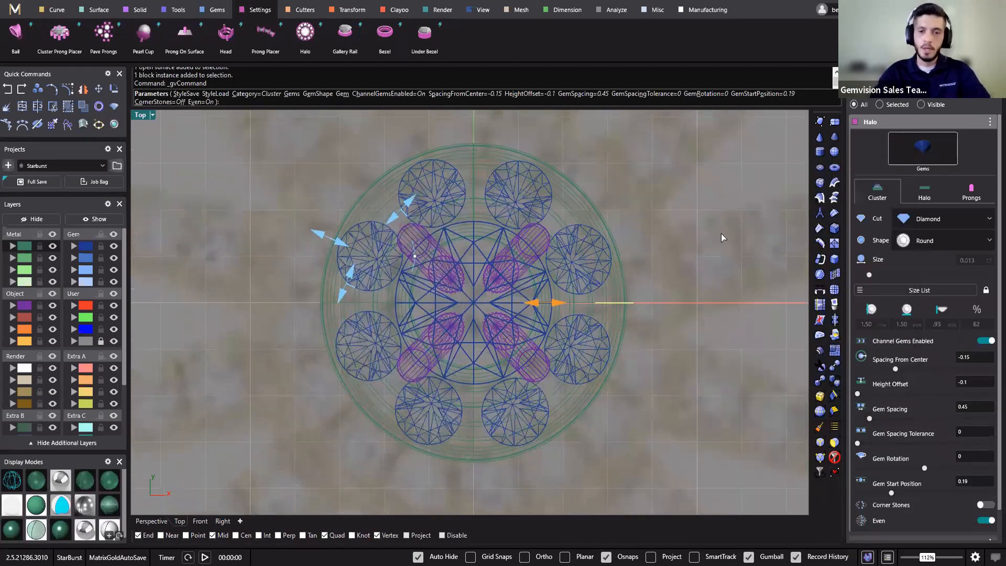
Try a gem start position of 0.195 for the halo gems.
{"action": "scroll", "coordinate": [413, 283], "scroll_direction": "up", "scroll_amount": 1}
{"action": "scroll", "coordinate": [413, 284], "scroll_direction": "up", "scroll_amount": 1}
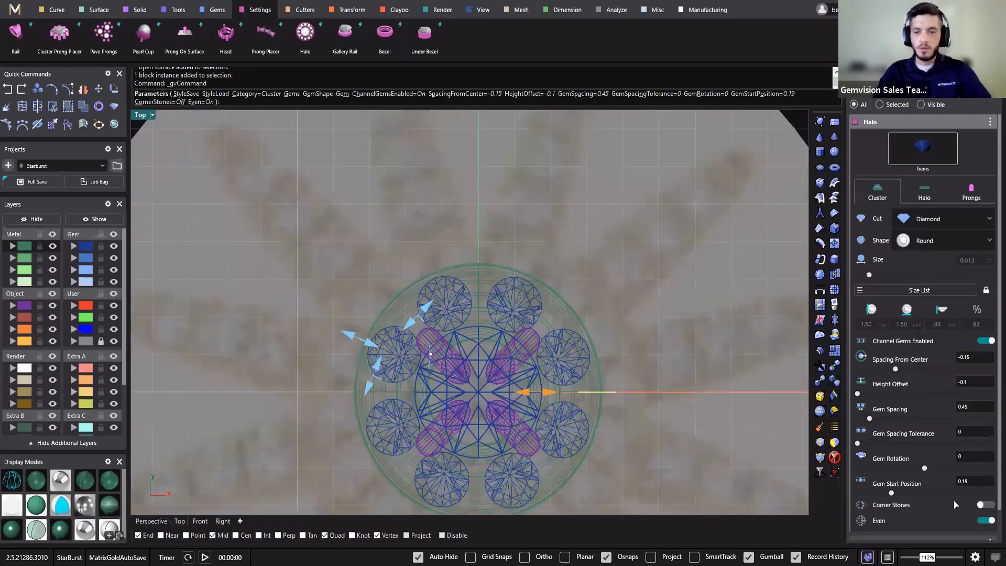
{"action": "scroll", "coordinate": [483, 411], "scroll_direction": "up", "scroll_amount": 2}
{"action": "right_click_drag", "start_coordinate": [502, 316], "coordinate": [491, 208]}
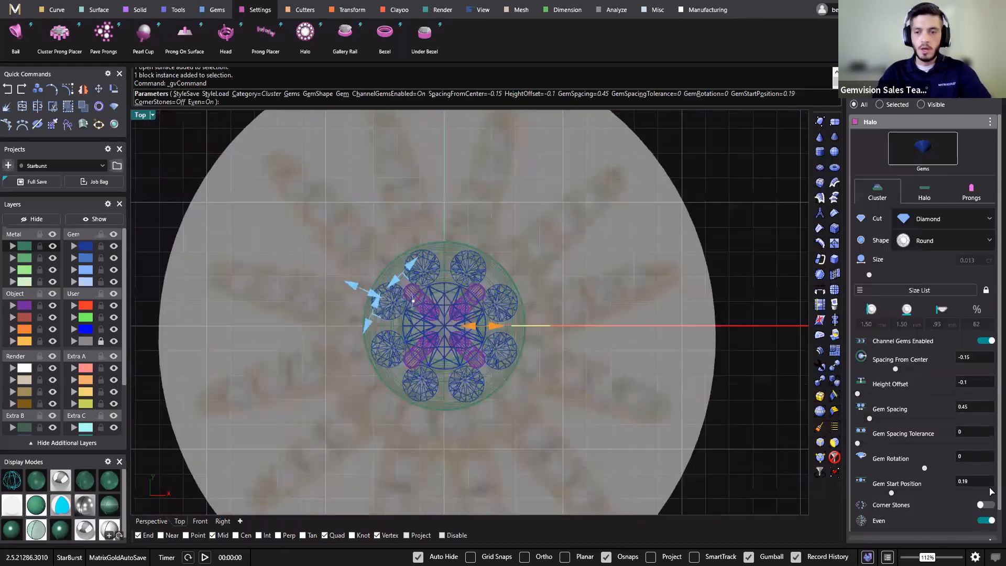
{"action": "right_click_drag", "start_coordinate": [719, 413], "coordinate": [725, 394]}
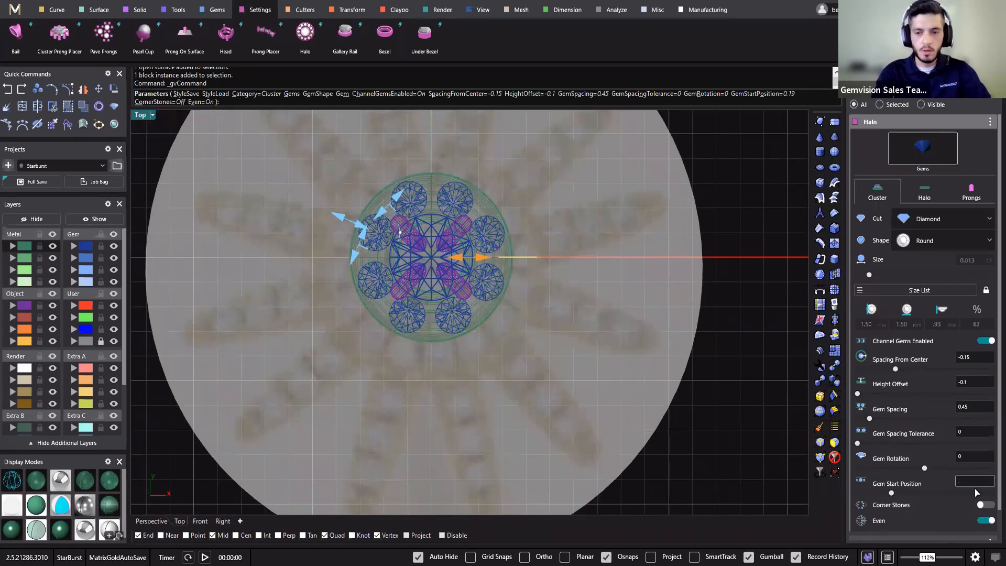
{"action": "key", "text": "Return"}
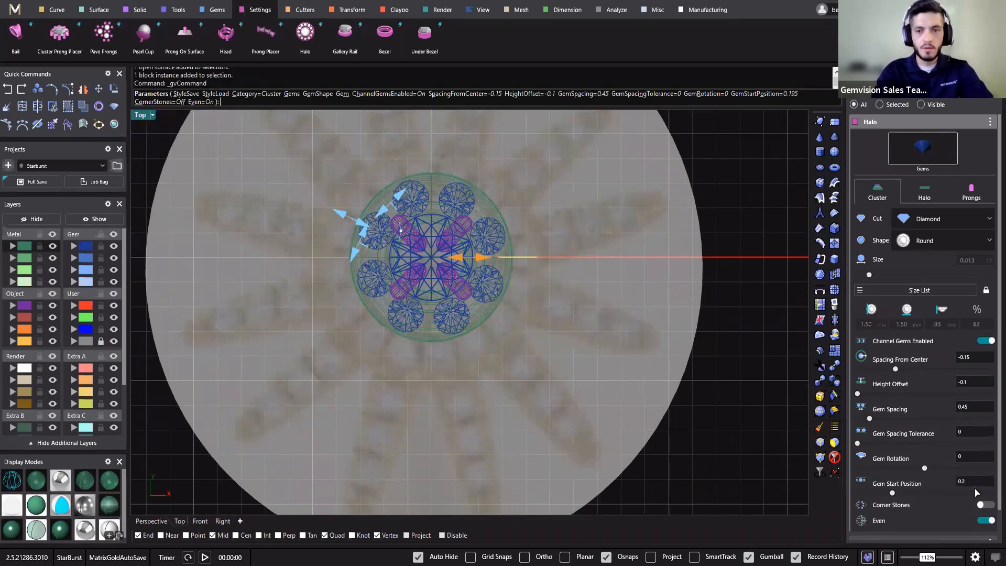
Set the halo's gem start position to 0.185 and finish the halo.
{"action": "left_click", "coordinate": [974, 485]}
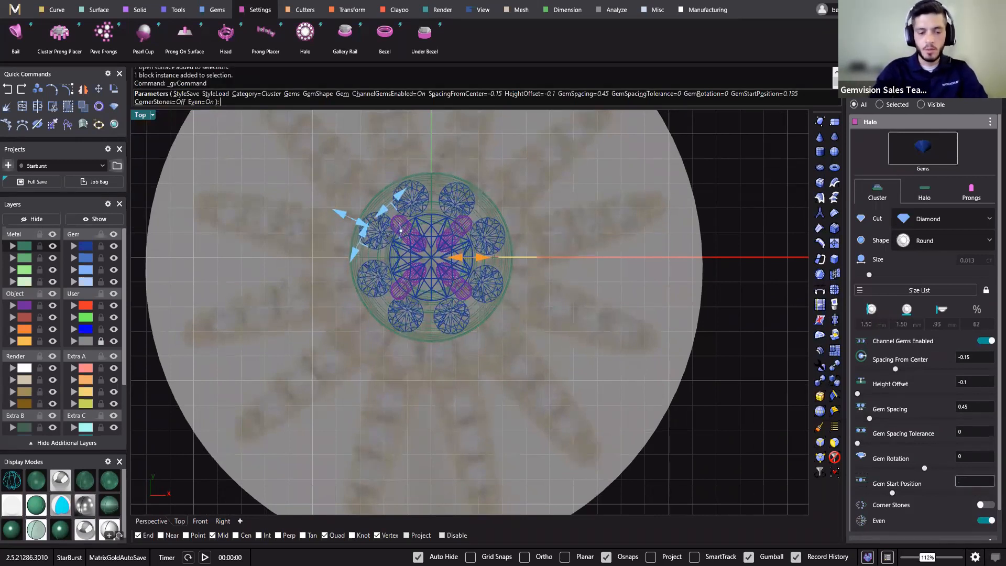
{"action": "type", "text": ".18"}
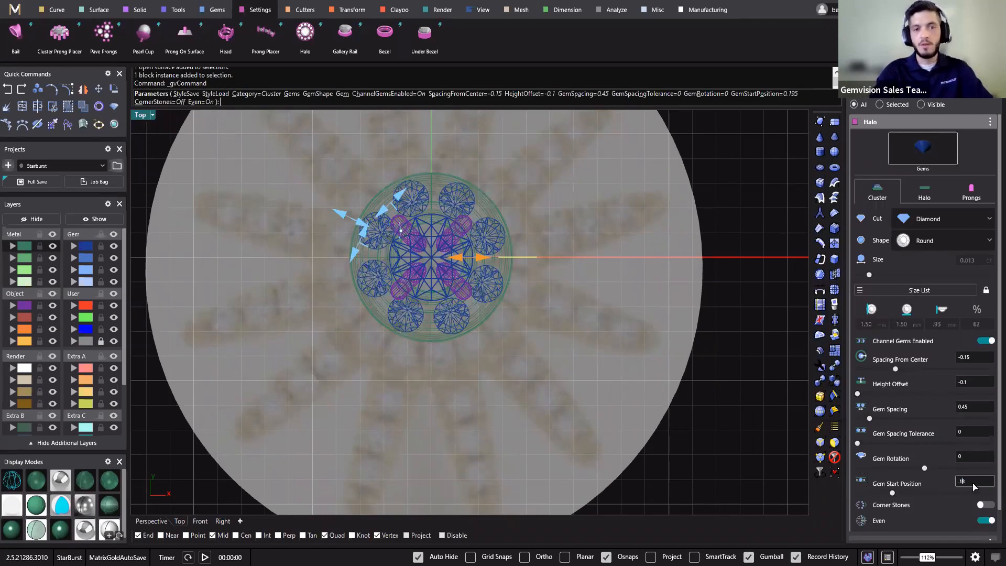
{"action": "type", "text": "5"}
{"action": "key", "text": "Return"}
{"action": "scroll", "coordinate": [470, 330], "scroll_direction": "up", "scroll_amount": 2}
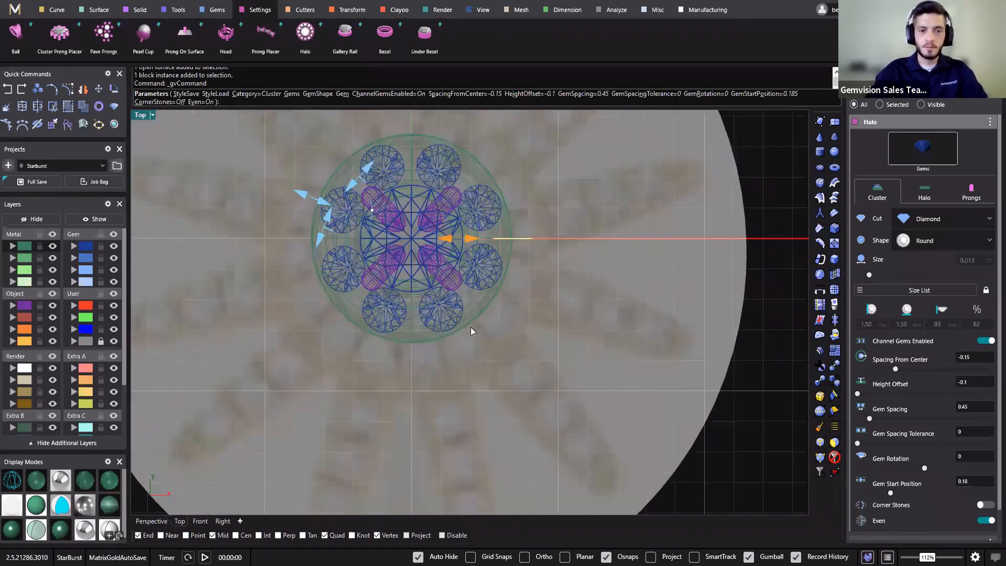
{"action": "scroll", "coordinate": [470, 330], "scroll_direction": "up", "scroll_amount": 4}
{"action": "scroll", "coordinate": [706, 219], "scroll_direction": "down", "scroll_amount": 6}
{"action": "key", "text": "Return"}
{"action": "right_click_drag", "start_coordinate": [585, 308], "coordinate": [590, 353]}
Select the halo's eight round gems in the perspective view and start a Micro Prong Cutter on them.
{"action": "left_click", "coordinate": [151, 521]}
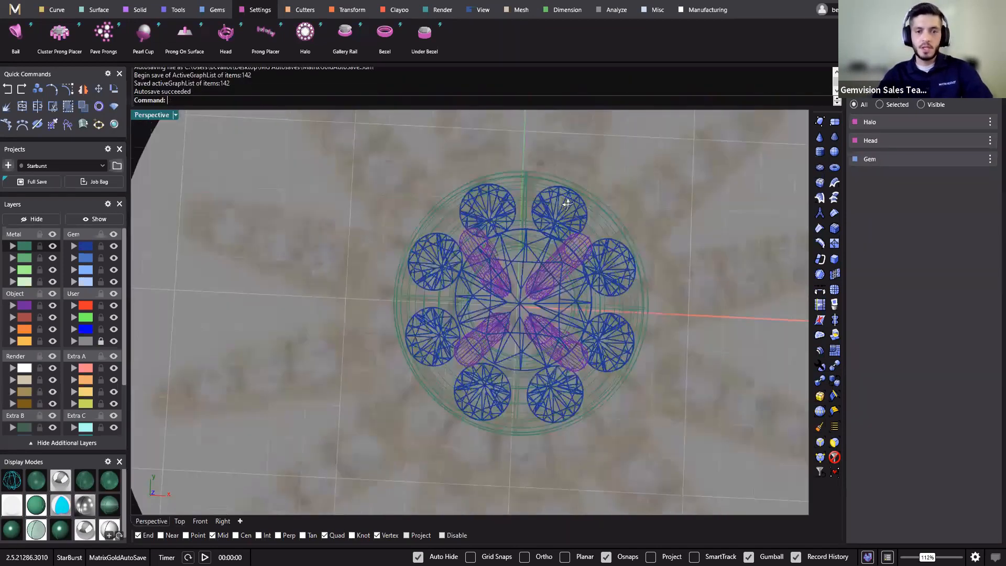
{"action": "right_click_drag", "start_coordinate": [566, 203], "coordinate": [505, 281]}
{"action": "right_click_drag", "start_coordinate": [510, 424], "coordinate": [511, 284]}
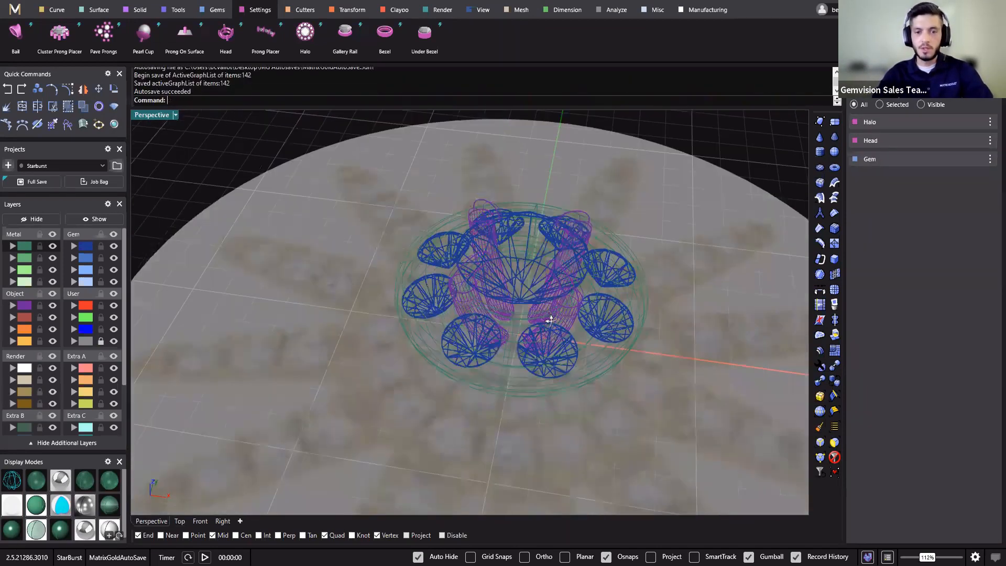
{"action": "scroll", "coordinate": [529, 270], "scroll_direction": "up", "scroll_amount": 5}
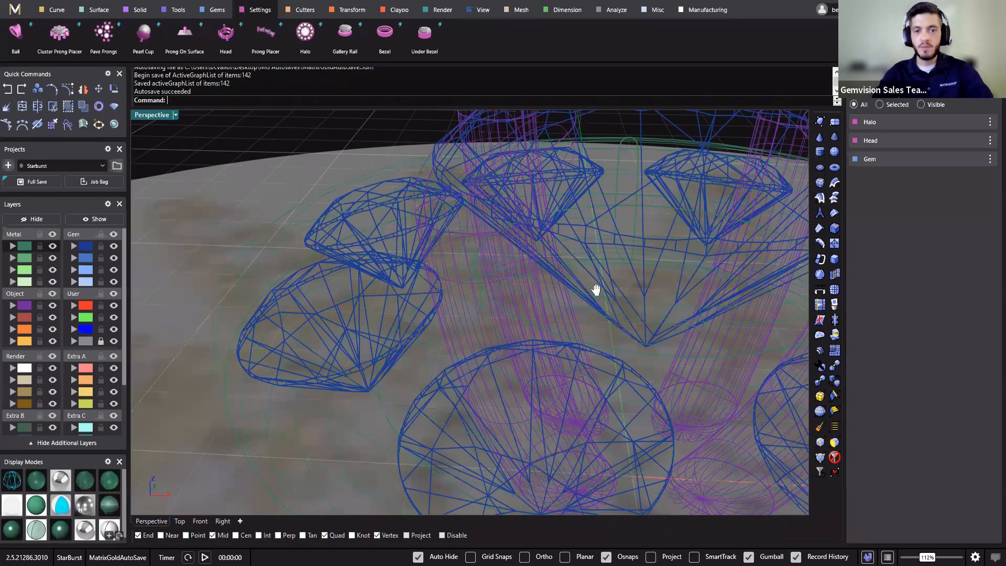
{"action": "scroll", "coordinate": [595, 288], "scroll_direction": "up", "scroll_amount": 3}
{"action": "key", "text": "Home"}
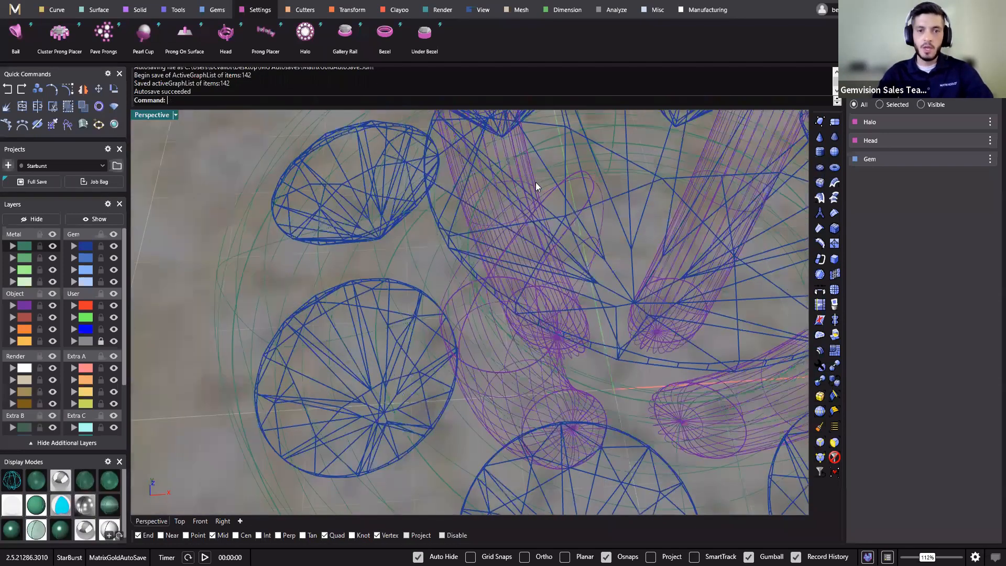
{"action": "left_click", "coordinate": [537, 190]}
{"action": "left_click", "coordinate": [598, 226]}
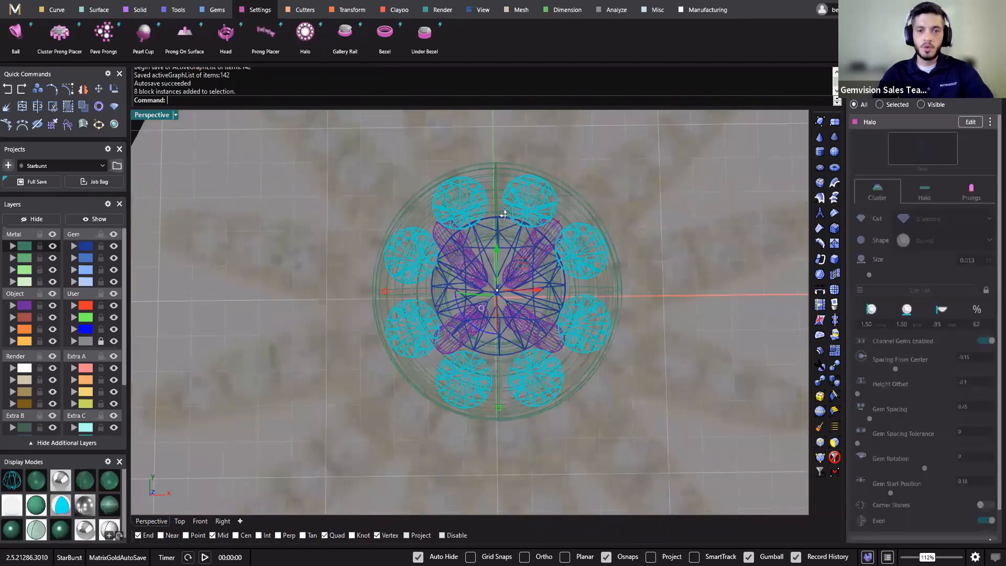
{"action": "right_click_drag", "start_coordinate": [442, 157], "coordinate": [294, 31]}
{"action": "left_click", "coordinate": [299, 9]}
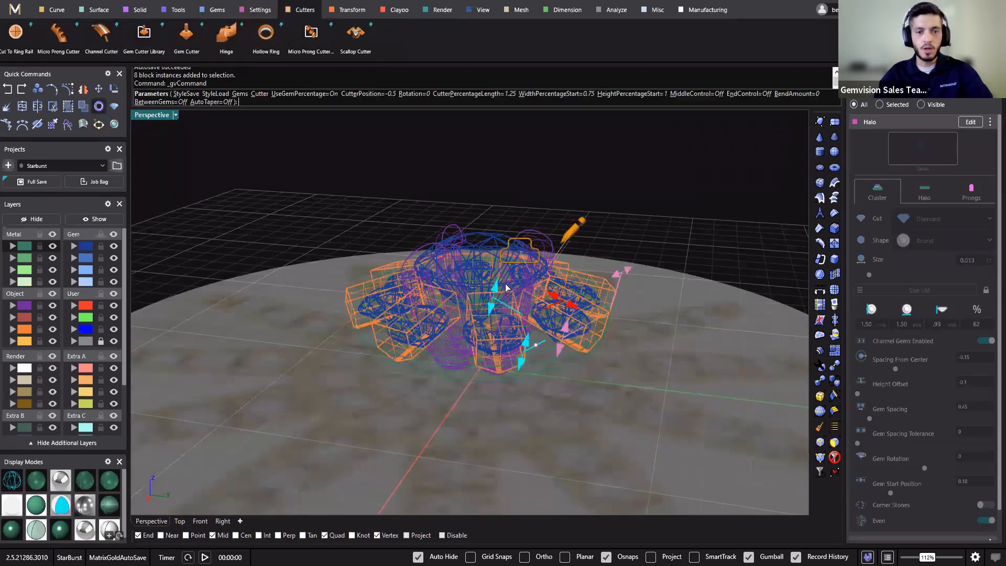
Narrow the micro prong cutters to a starting width percentage of 0.55.
{"action": "right_click_drag", "start_coordinate": [471, 259], "coordinate": [648, 353]}
{"action": "left_click_drag", "start_coordinate": [646, 348], "coordinate": [600, 351]}
{"action": "right_click_drag", "start_coordinate": [600, 351], "coordinate": [504, 315]}
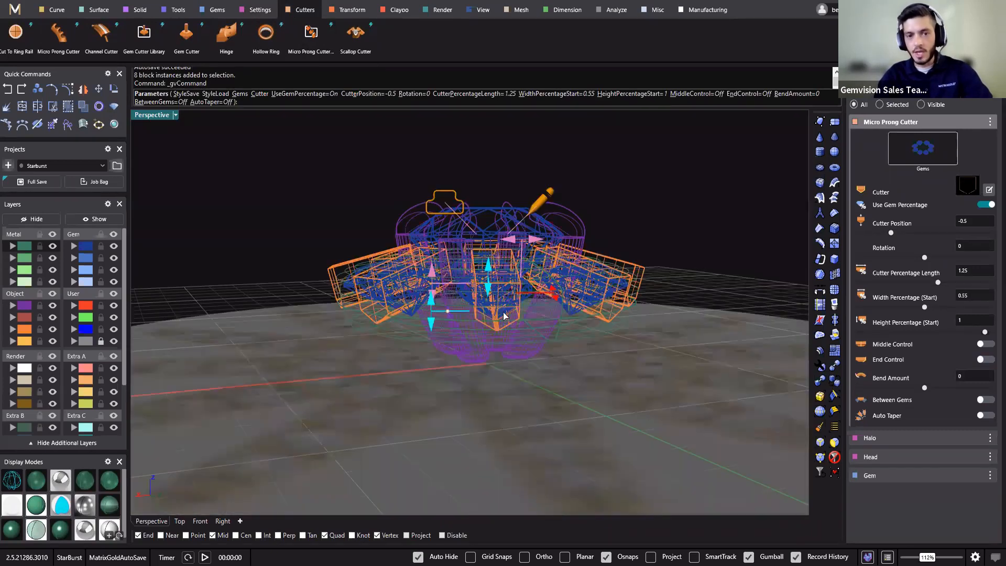
Change the micro prong cutter's profile to the round-bottomed Channel 03 shape.
{"action": "left_click", "coordinate": [967, 190]}
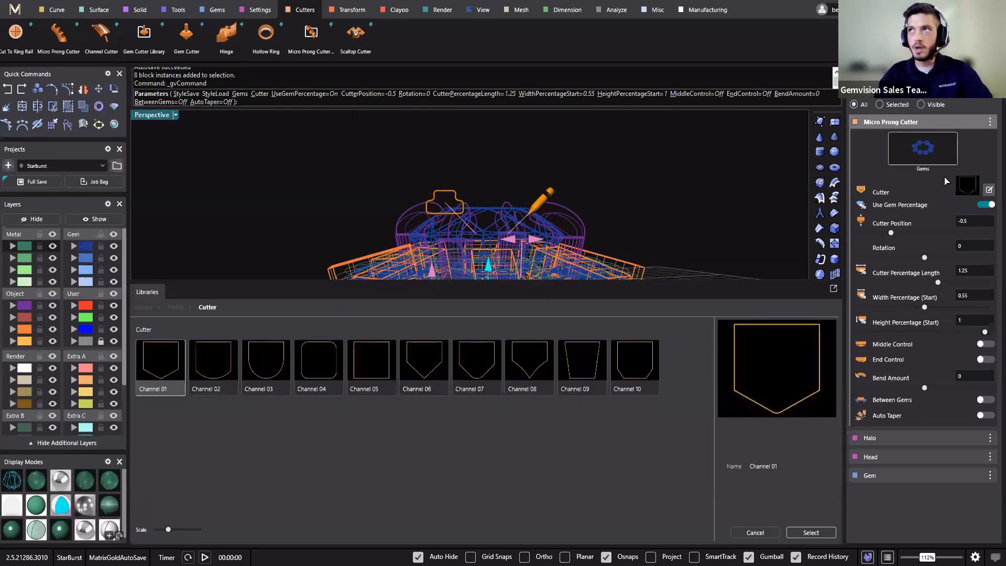
{"action": "left_click", "coordinate": [260, 361]}
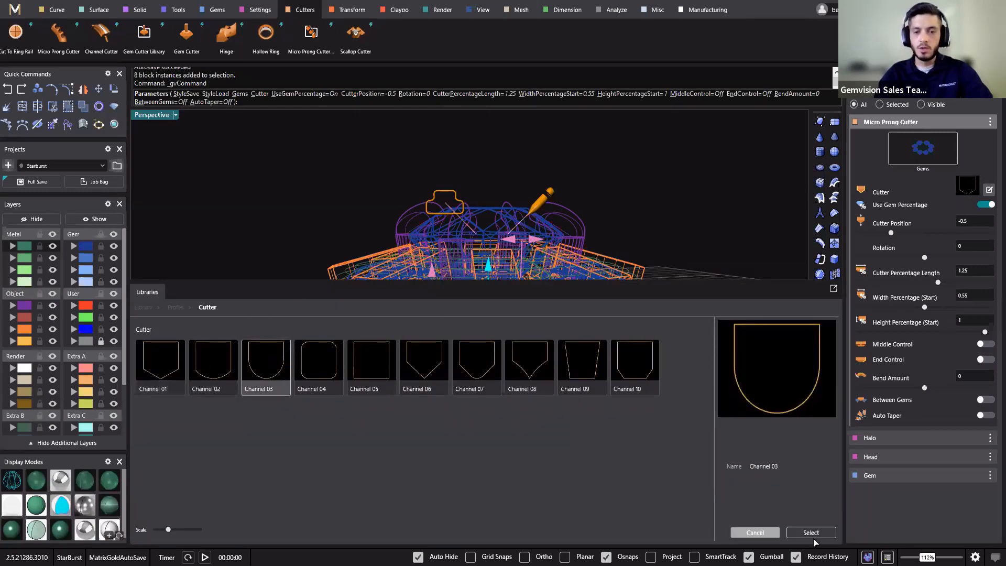
{"action": "left_click", "coordinate": [803, 533]}
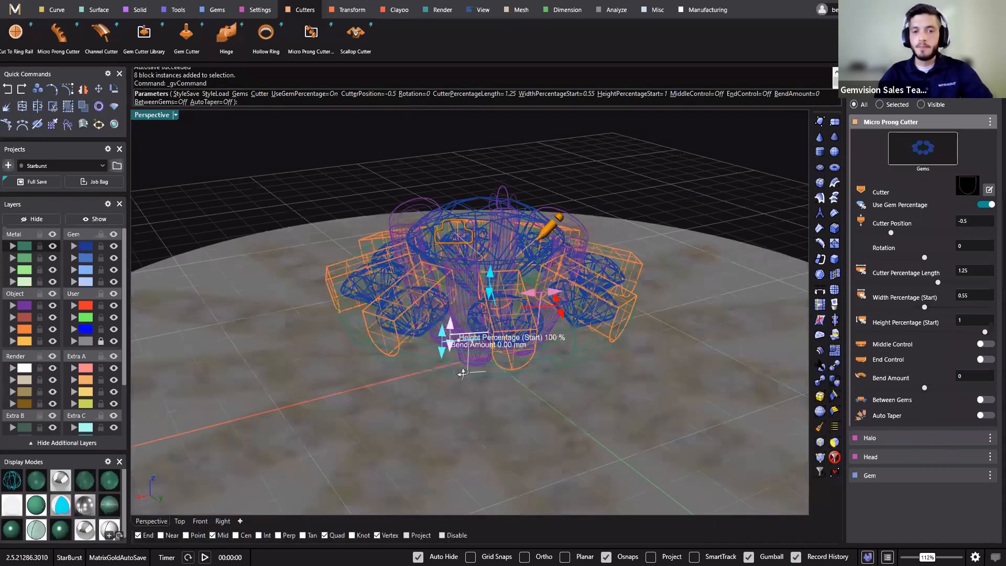
Set the cutters' starting height percentage to 0.81 and bend amount to 0.19, and check them in a shaded display.
{"action": "right_click_drag", "start_coordinate": [464, 367], "coordinate": [492, 204]}
{"action": "right_click_drag", "start_coordinate": [381, 285], "coordinate": [372, 241]}
{"action": "left_click_drag", "start_coordinate": [372, 241], "coordinate": [376, 261]}
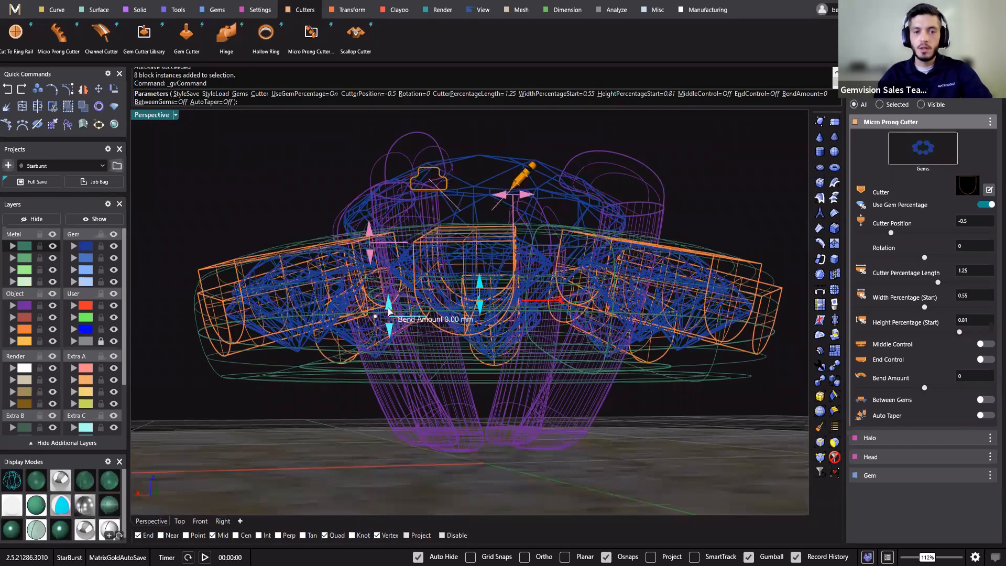
{"action": "left_click_drag", "start_coordinate": [388, 311], "coordinate": [386, 296]}
{"action": "left_click", "coordinate": [59, 533]}
{"action": "right_click_drag", "start_coordinate": [367, 246], "coordinate": [525, 440]}
{"action": "mouse_move", "coordinate": [591, 275]}
{"action": "right_mouse_down"}
{"action": "mouse_move", "coordinate": [558, 325]}
{"action": "mouse_move", "coordinate": [679, 296]}
{"action": "mouse_move", "coordinate": [592, 283]}
{"action": "right_mouse_up"}
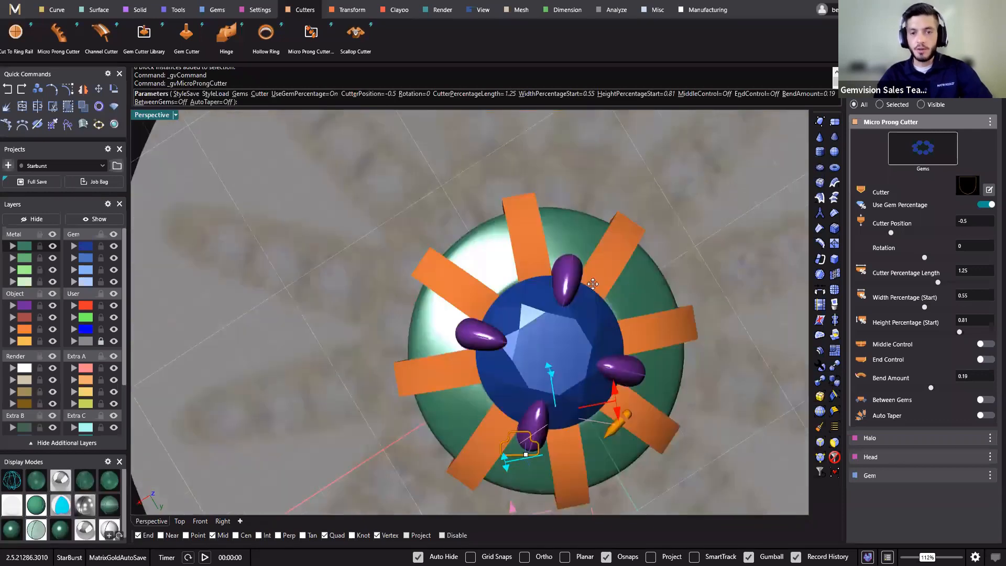
{"action": "right_click_drag", "start_coordinate": [538, 451], "coordinate": [556, 293]}
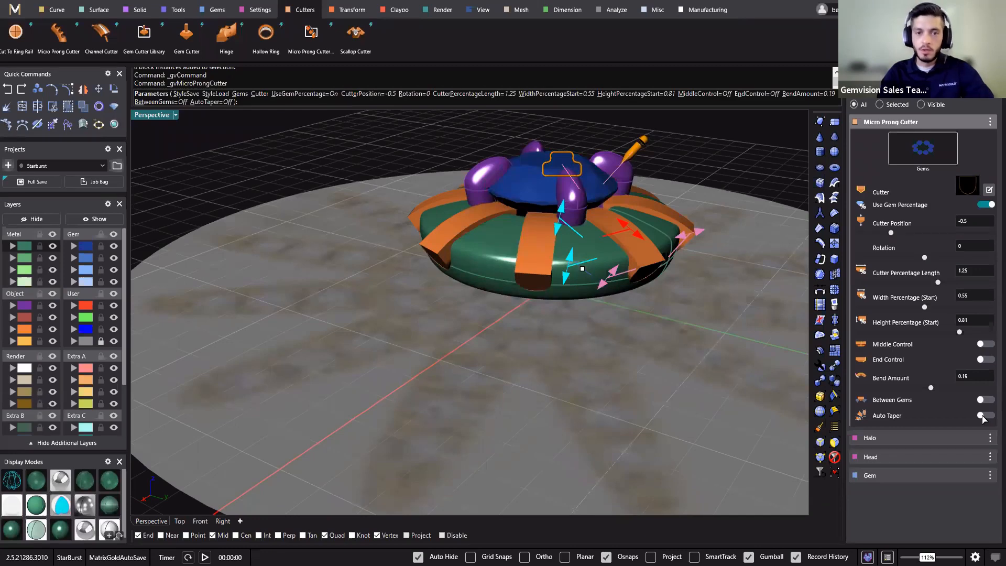
Turn on auto taper for the cutters and reduce its percentage to 0.54.
{"action": "left_click", "coordinate": [981, 416]}
{"action": "right_click_drag", "start_coordinate": [516, 317], "coordinate": [556, 301]}
{"action": "right_click_drag", "start_coordinate": [612, 403], "coordinate": [545, 312]}
{"action": "scroll", "coordinate": [545, 312], "scroll_direction": "up", "scroll_amount": 1}
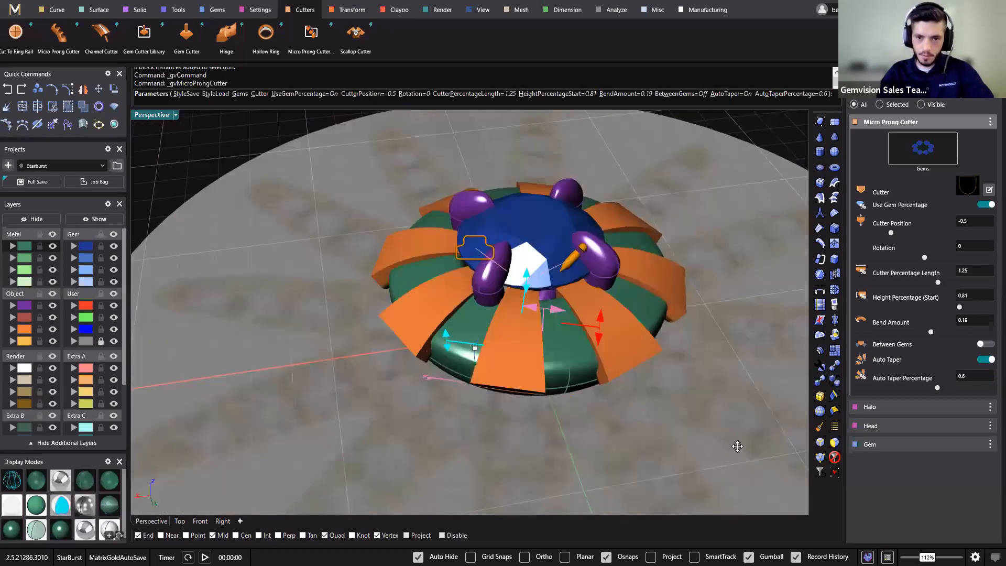
{"action": "scroll", "coordinate": [566, 299], "scroll_direction": "up", "scroll_amount": 4}
{"action": "left_click_drag", "start_coordinate": [559, 301], "coordinate": [553, 302]}
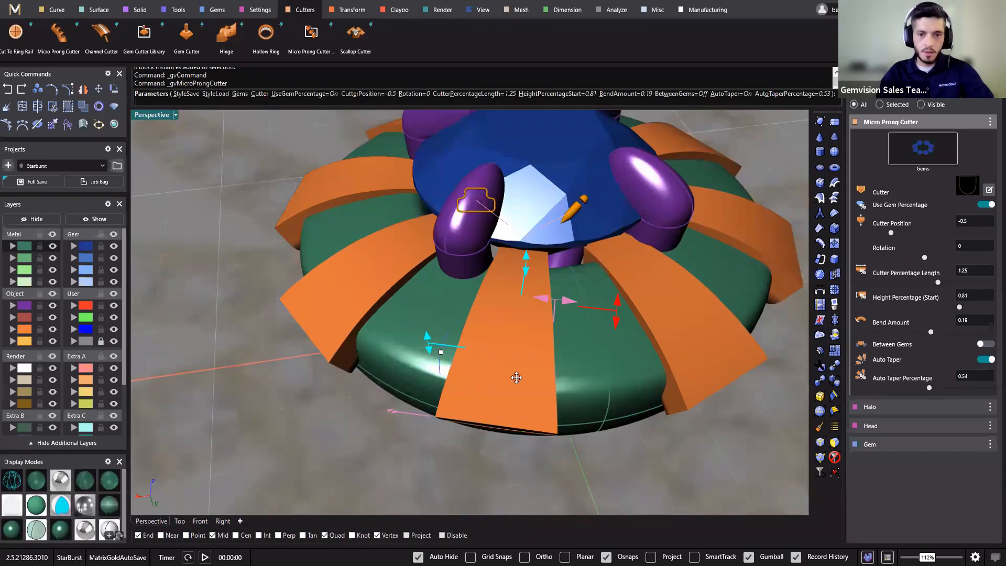
Switch to wireframe display and lower the cutters' auto taper percentage to 0.4 against the halo gems.
{"action": "key", "text": "ctrl+alt+w"}
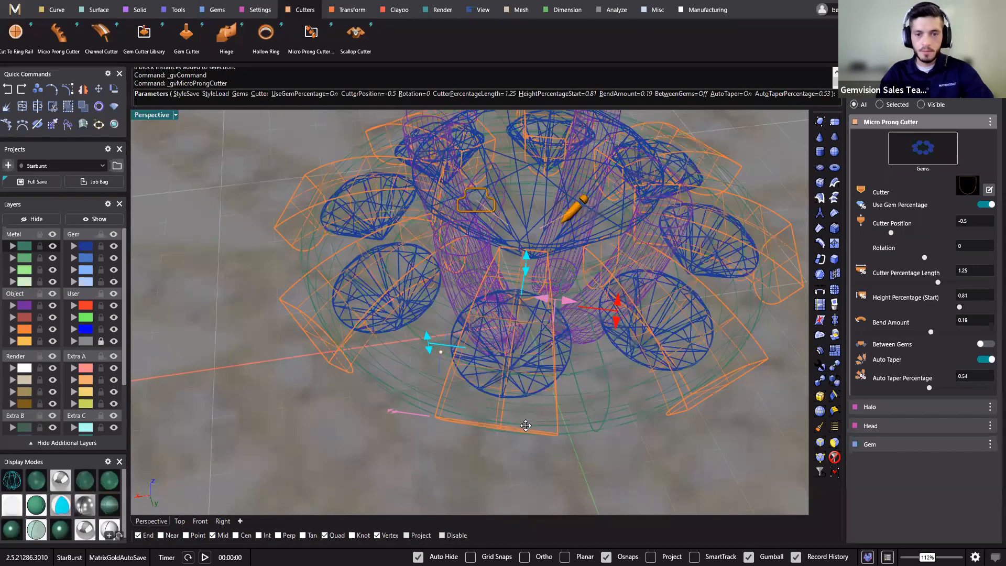
{"action": "right_click_drag", "start_coordinate": [526, 426], "coordinate": [523, 425]}
{"action": "left_click_drag", "start_coordinate": [546, 404], "coordinate": [533, 400]}
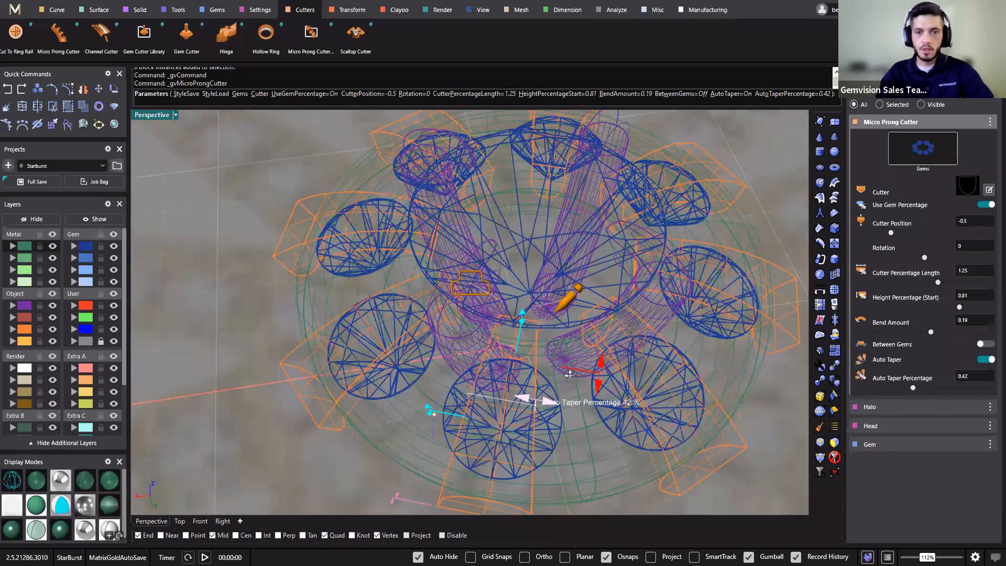
{"action": "right_click_drag", "start_coordinate": [564, 452], "coordinate": [563, 444]}
{"action": "right_click_drag", "start_coordinate": [567, 272], "coordinate": [543, 257]}
{"action": "right_click_drag", "start_coordinate": [558, 331], "coordinate": [549, 290]}
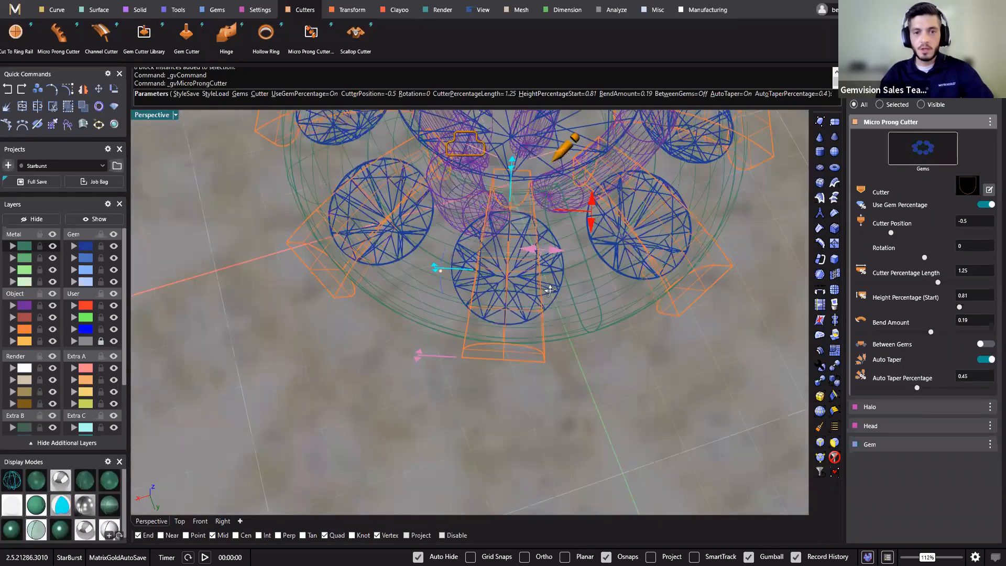
{"action": "right_click_drag", "start_coordinate": [421, 308], "coordinate": [367, 209]}
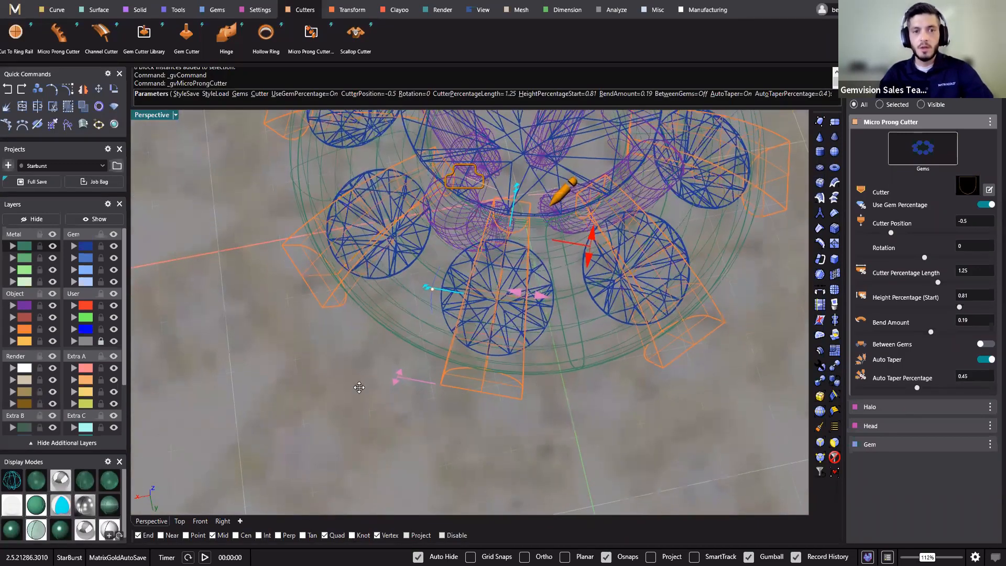
{"action": "right_click_drag", "start_coordinate": [438, 365], "coordinate": [295, 482]}
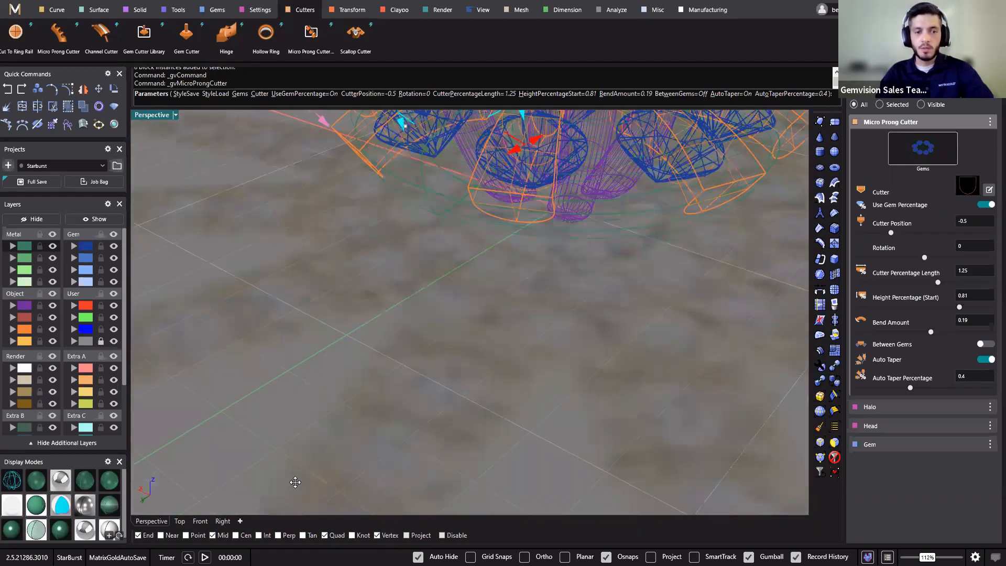
Return to the shaded display, lengthen the cutters to a percentage length of 1.55, and set their position to -0.38.
{"action": "left_click_drag", "start_coordinate": [42, 537], "coordinate": [65, 532]}
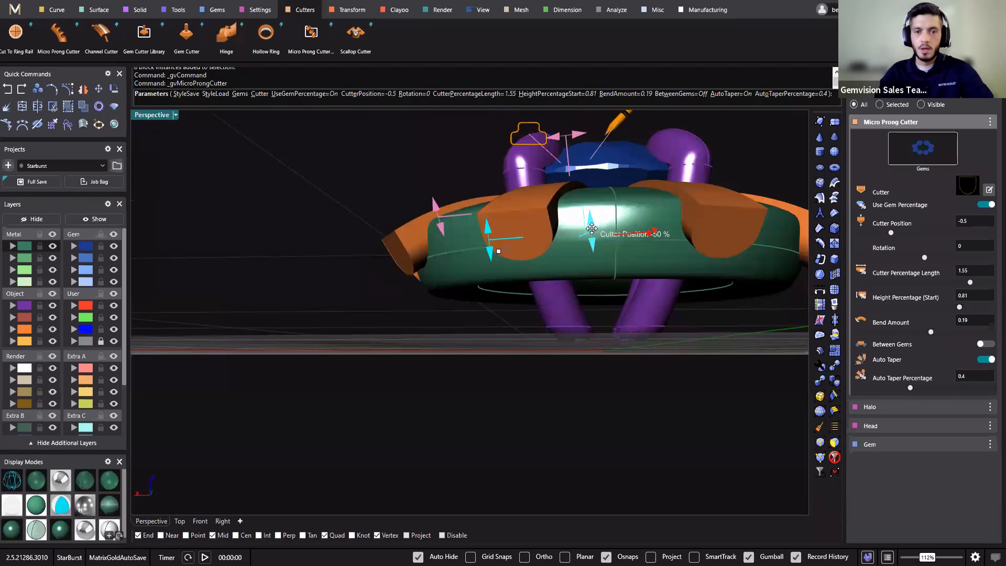
{"action": "left_click_drag", "start_coordinate": [591, 229], "coordinate": [588, 225]}
{"action": "right_click_drag", "start_coordinate": [589, 225], "coordinate": [673, 210]}
{"action": "right_click_drag", "start_coordinate": [488, 230], "coordinate": [579, 297]}
{"action": "right_click_drag", "start_coordinate": [555, 363], "coordinate": [592, 301]}
{"action": "scroll", "coordinate": [545, 350], "scroll_direction": "down", "scroll_amount": 5}
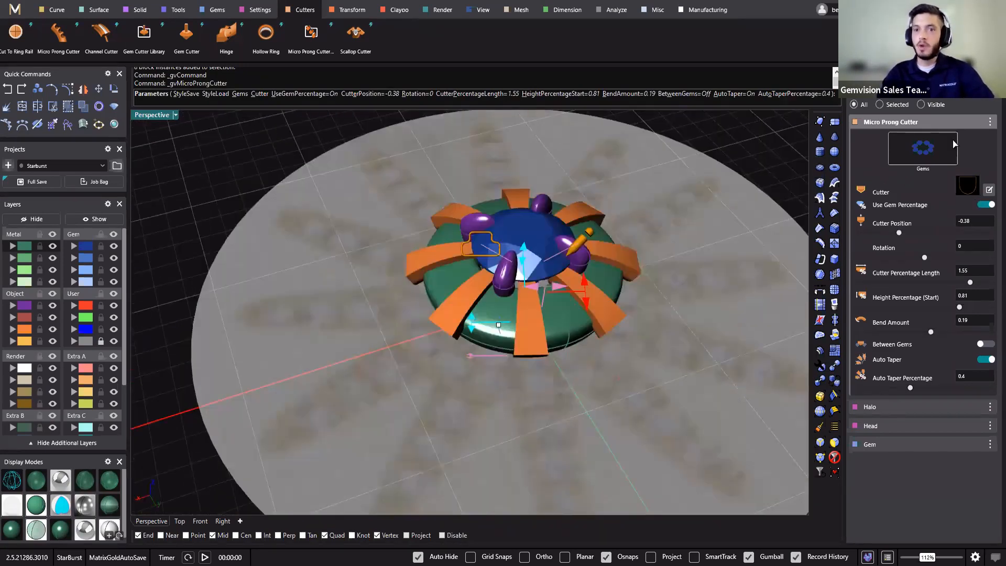
Save the cutter settings as a new style sheet named "Halo French Set Scallops".
{"action": "left_click", "coordinate": [989, 122]}
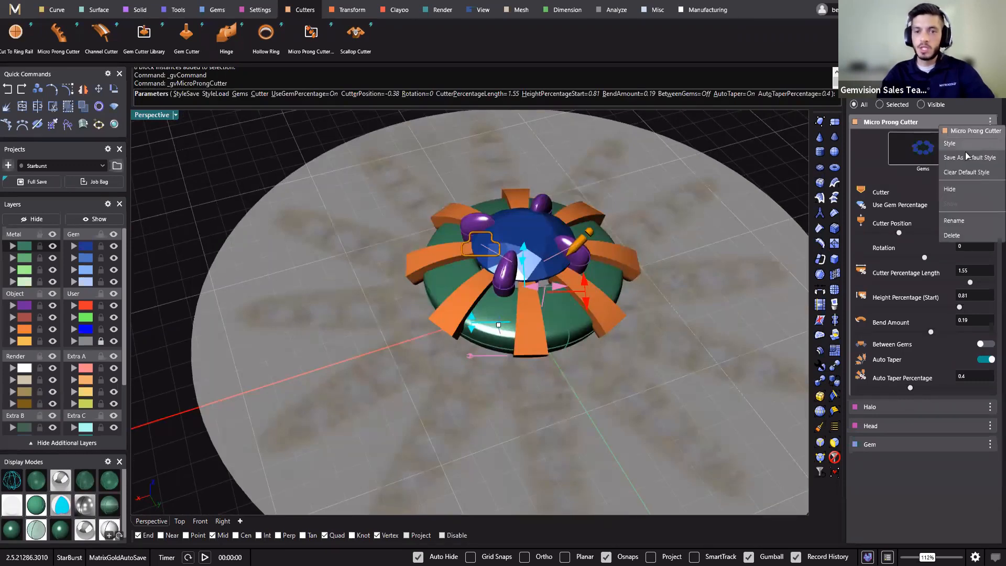
{"action": "left_click", "coordinate": [965, 152]}
{"action": "left_click", "coordinate": [799, 532]}
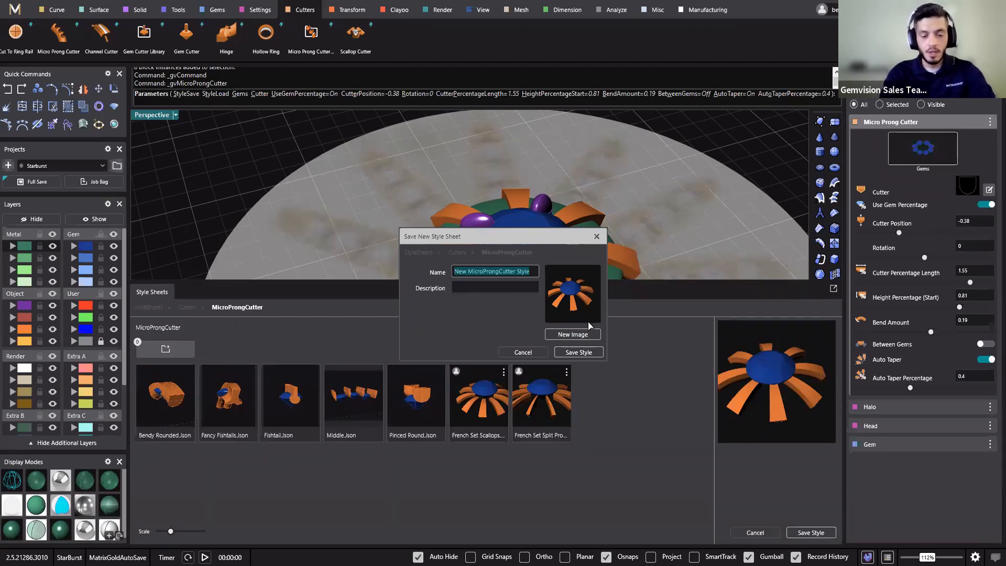
{"action": "type", "text": "Halo French Set Scallops"}
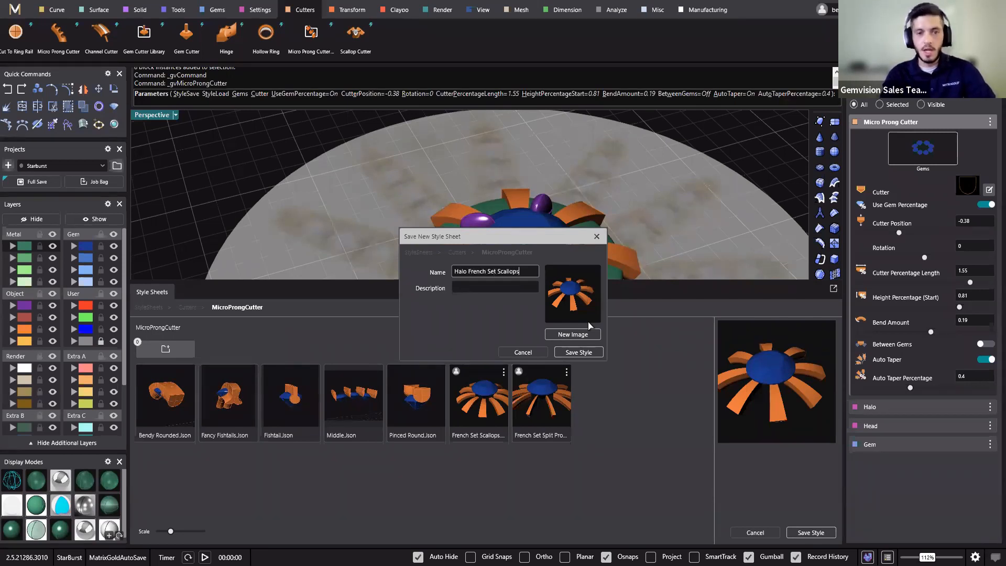
{"action": "left_click", "coordinate": [578, 351]}
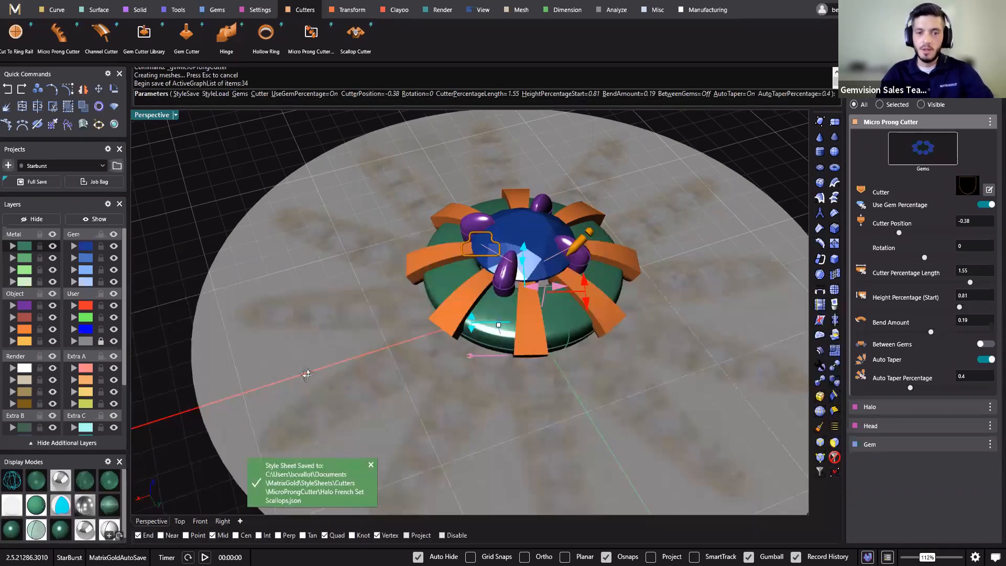
{"action": "right_click_drag", "start_coordinate": [654, 404], "coordinate": [529, 216]}
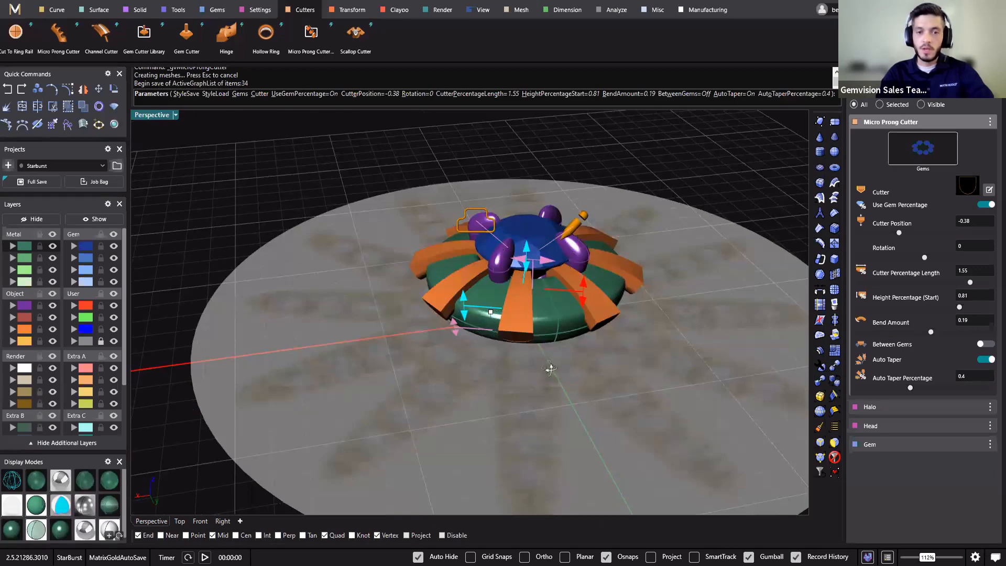
{"action": "right_click_drag", "start_coordinate": [550, 368], "coordinate": [565, 185]}
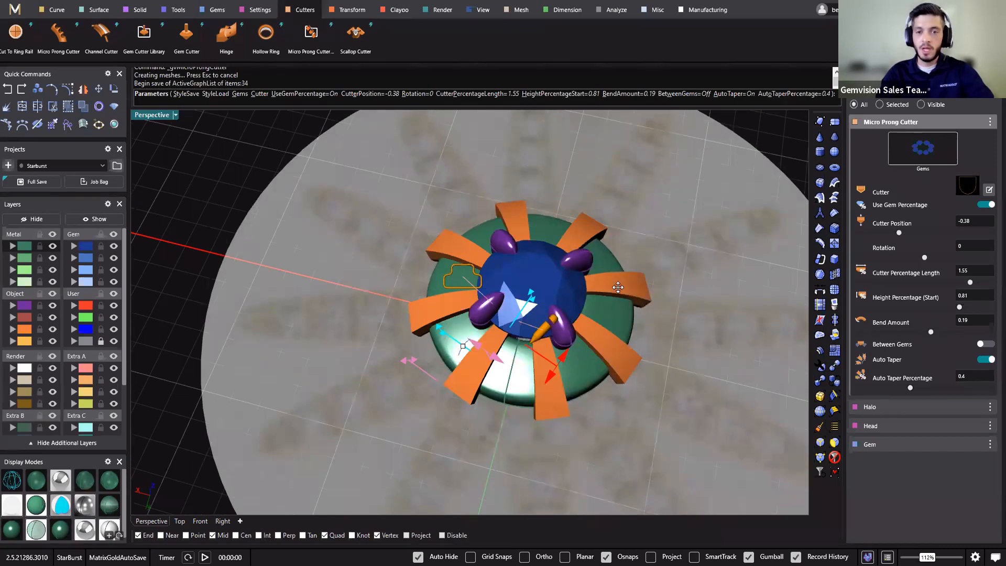
Accept the halo cutters, reopen them for editing, and set their cutter position to -0.31.
{"action": "key", "text": "Return"}
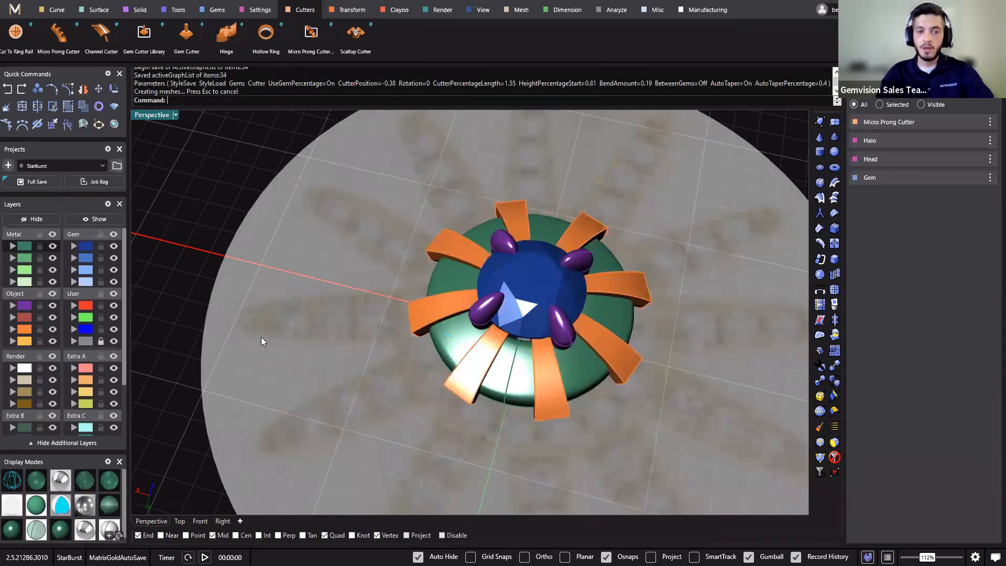
{"action": "right_click_drag", "start_coordinate": [321, 341], "coordinate": [488, 350]}
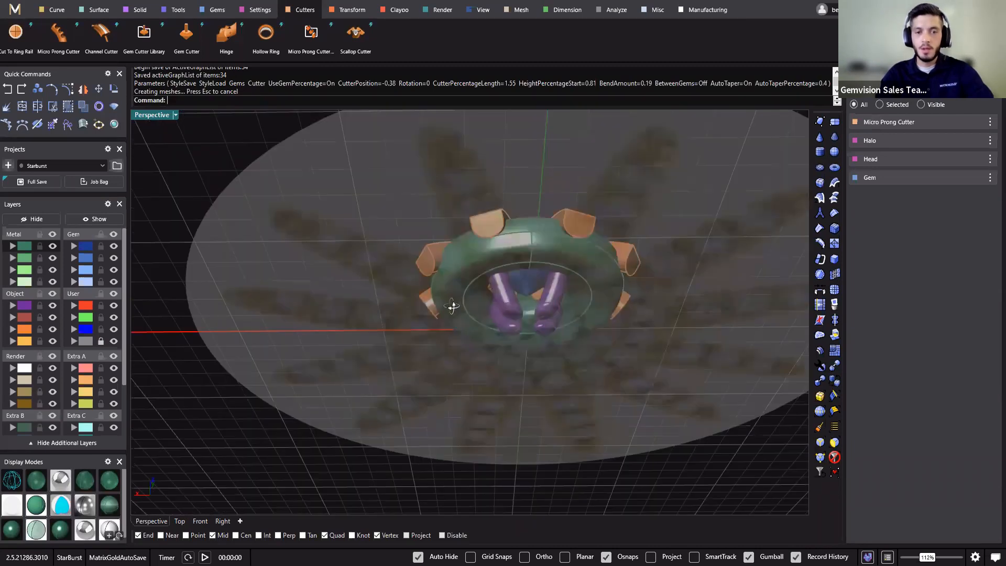
{"action": "right_click_drag", "start_coordinate": [452, 307], "coordinate": [351, 175]}
{"action": "scroll", "coordinate": [369, 211], "scroll_direction": "up", "scroll_amount": 10}
{"action": "left_click", "coordinate": [970, 123]}
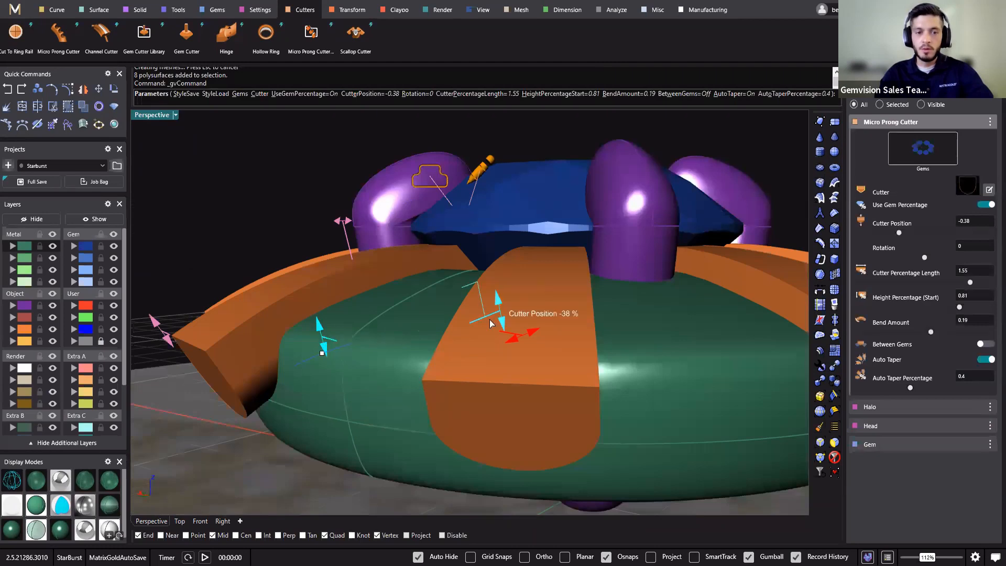
{"action": "left_click_drag", "start_coordinate": [500, 319], "coordinate": [491, 307]}
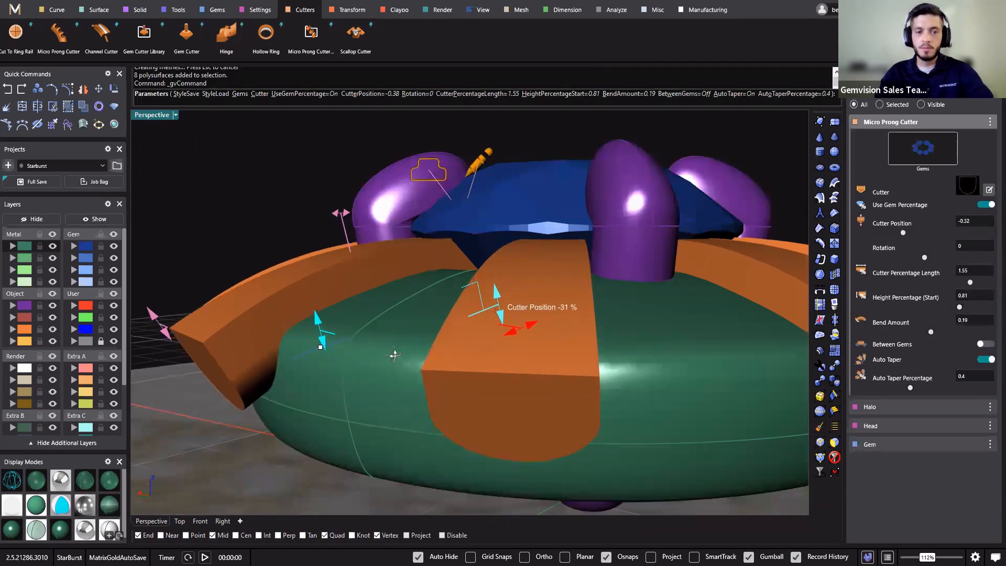
{"action": "right_click_drag", "start_coordinate": [382, 344], "coordinate": [545, 383]}
{"action": "scroll", "coordinate": [531, 491], "scroll_direction": "down", "scroll_amount": 3}
{"action": "scroll", "coordinate": [531, 490], "scroll_direction": "down", "scroll_amount": 3}
{"action": "key", "text": "Return"}
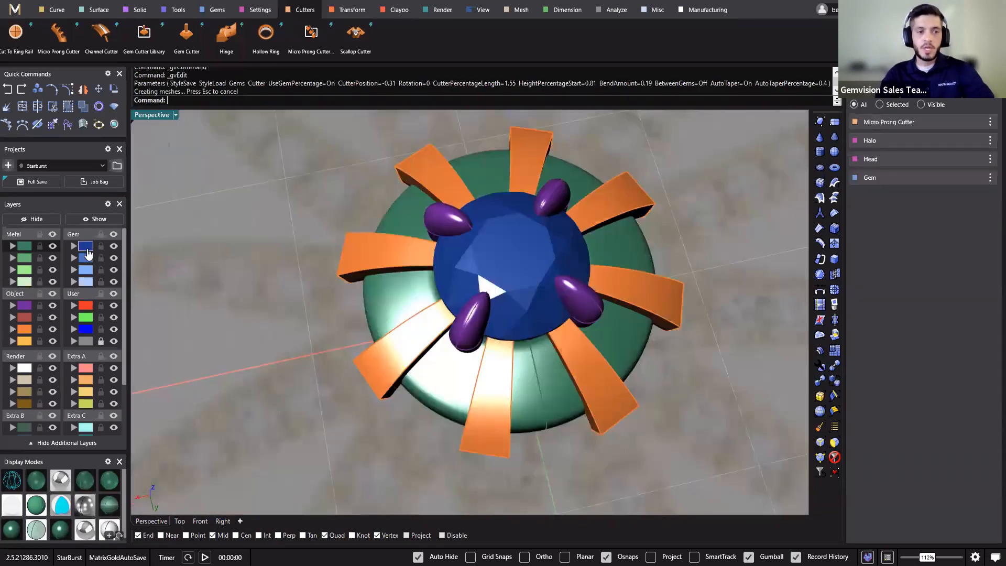
Move the eight halo gems, without the center diamond, to the Gem 02 layer.
{"action": "left_click", "coordinate": [467, 269]}
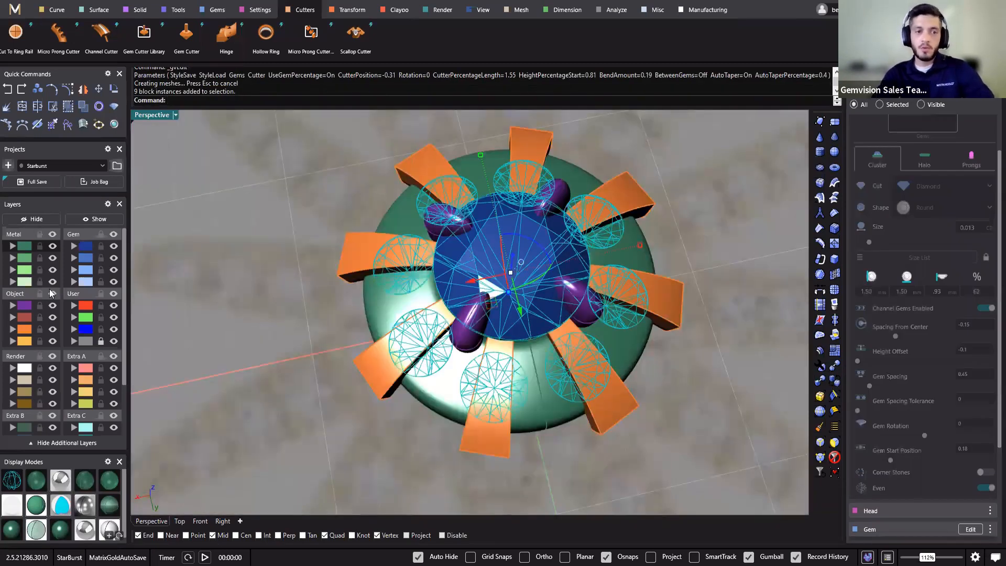
{"action": "left_click", "coordinate": [478, 252], "text": "ctrl"}
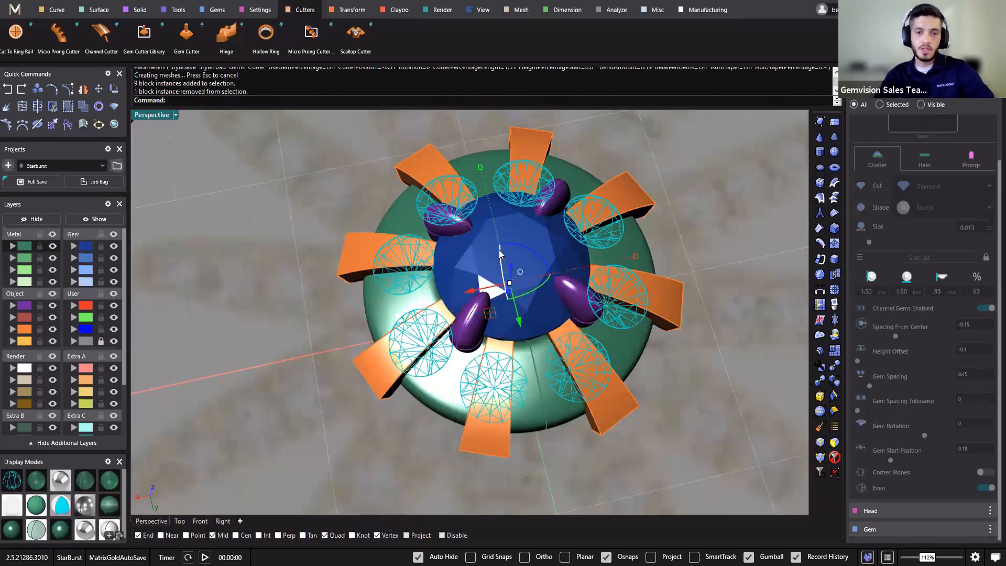
{"action": "right_click_drag", "start_coordinate": [499, 284], "coordinate": [504, 303]}
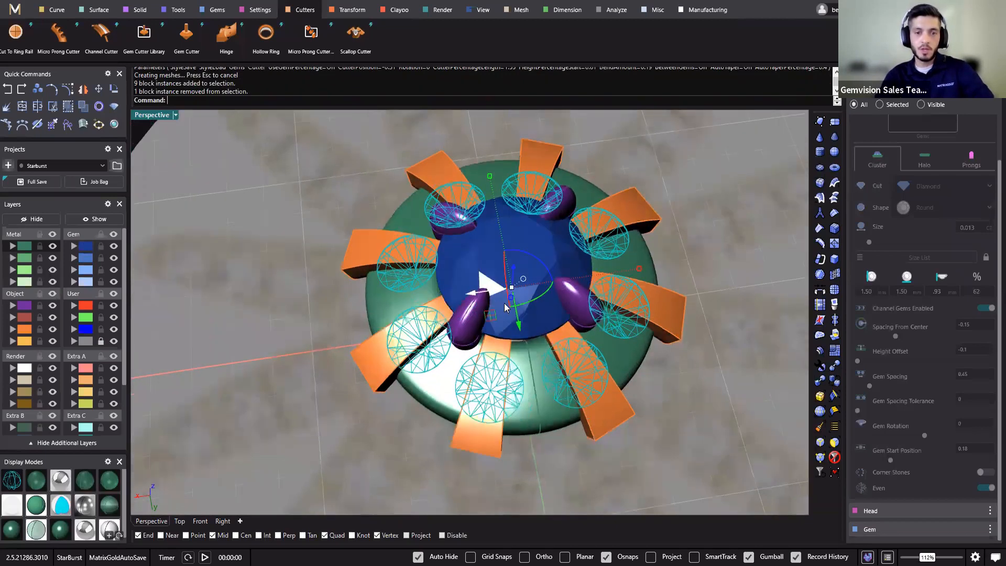
{"action": "left_click", "coordinate": [74, 259]}
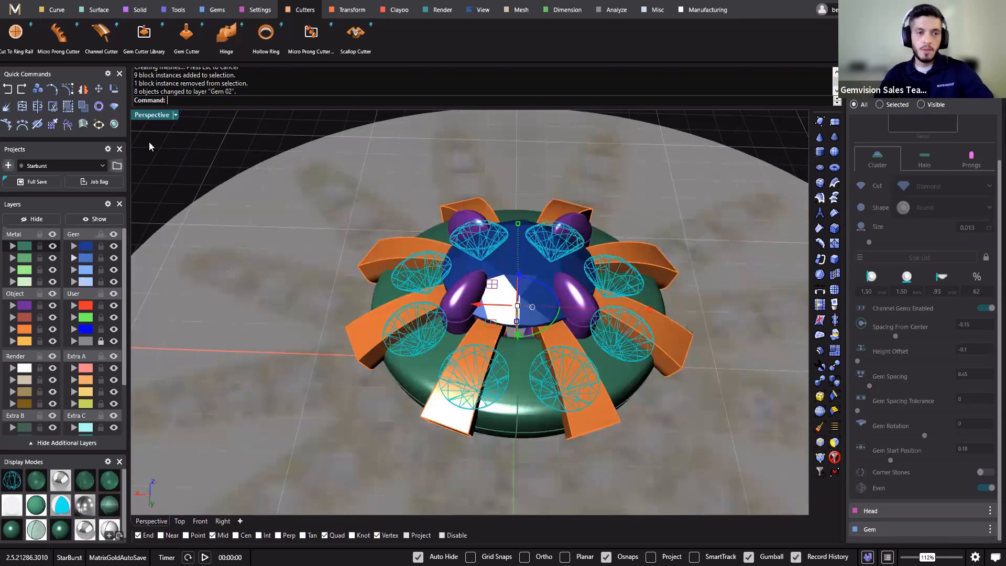
{"action": "left_click", "coordinate": [161, 325]}
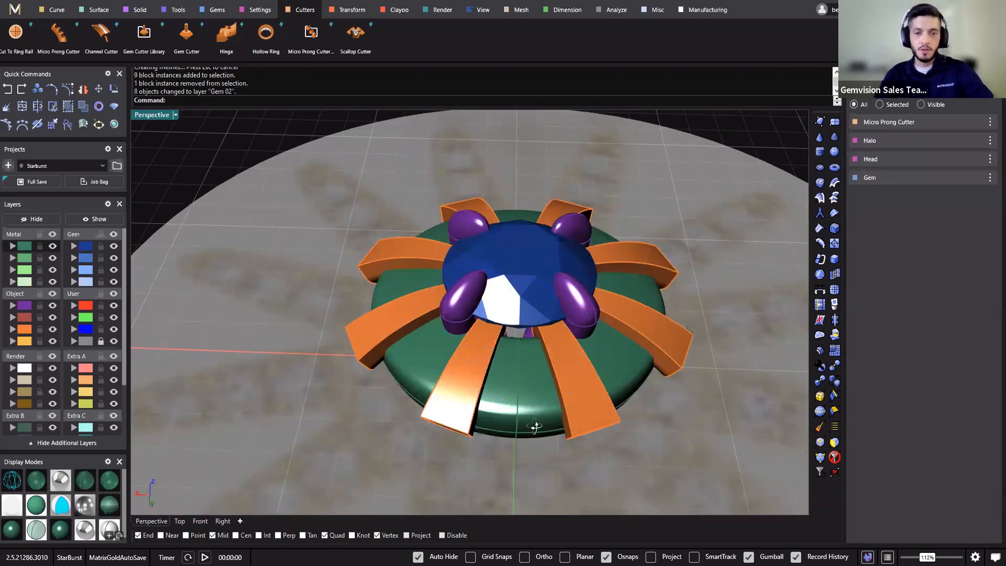
Select the eight halo gems in wireframe display, start a second Micro Prong Cutter on them, and return to the shaded display.
{"action": "key", "text": "ctrl+alt+w"}
{"action": "right_click_drag", "start_coordinate": [617, 210], "coordinate": [537, 355]}
{"action": "right_click_drag", "start_coordinate": [414, 380], "coordinate": [439, 316]}
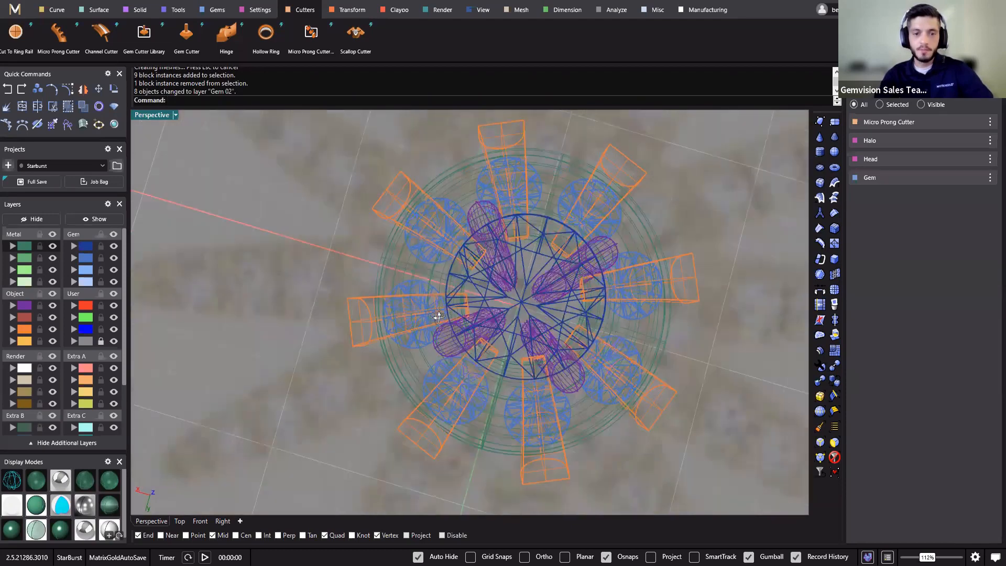
{"action": "right_click_drag", "start_coordinate": [397, 387], "coordinate": [367, 378]}
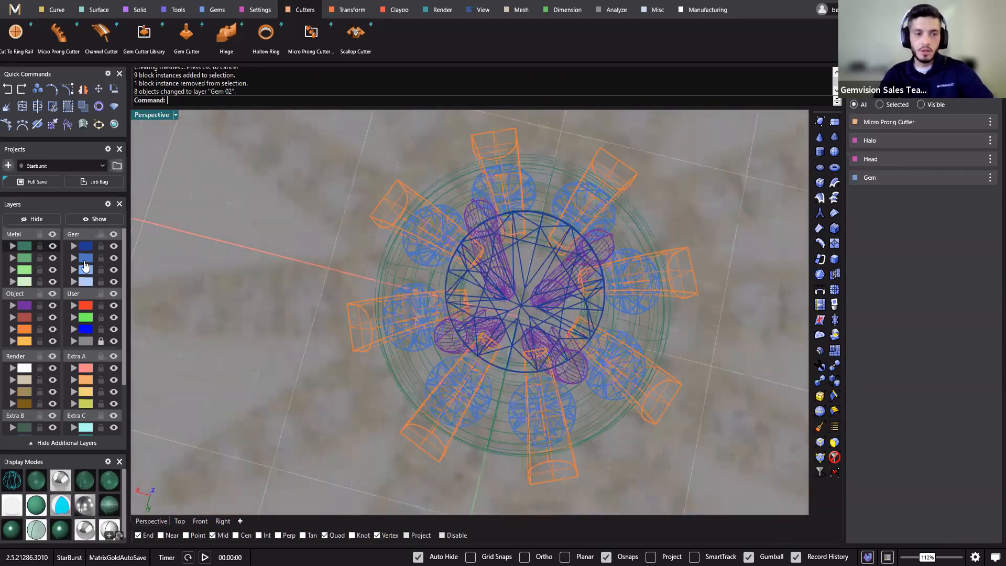
{"action": "scroll", "coordinate": [544, 366], "scroll_direction": "up", "scroll_amount": 5}
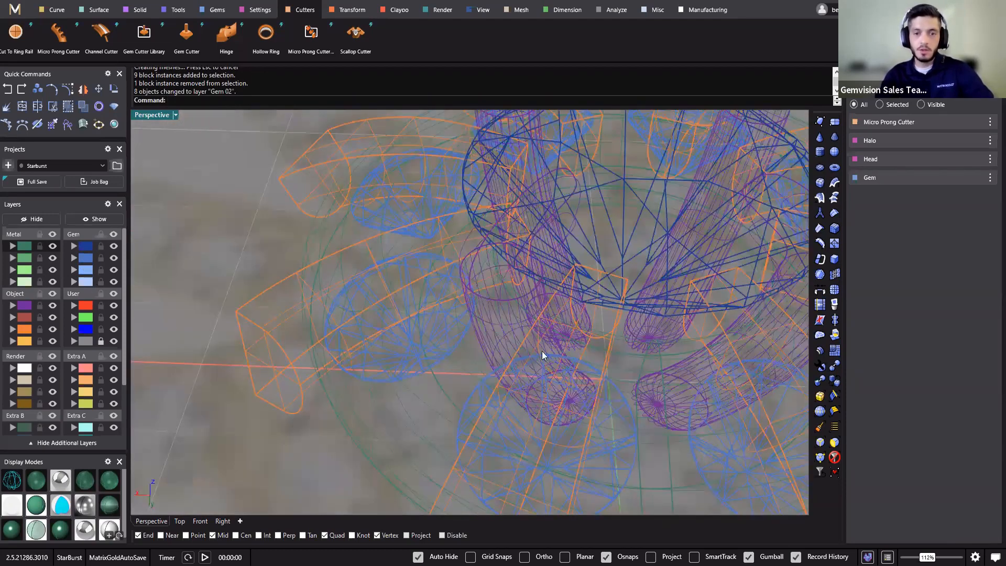
{"action": "scroll", "coordinate": [542, 352], "scroll_direction": "down", "scroll_amount": 5}
{"action": "left_click", "coordinate": [542, 353]}
{"action": "left_click", "coordinate": [64, 49]}
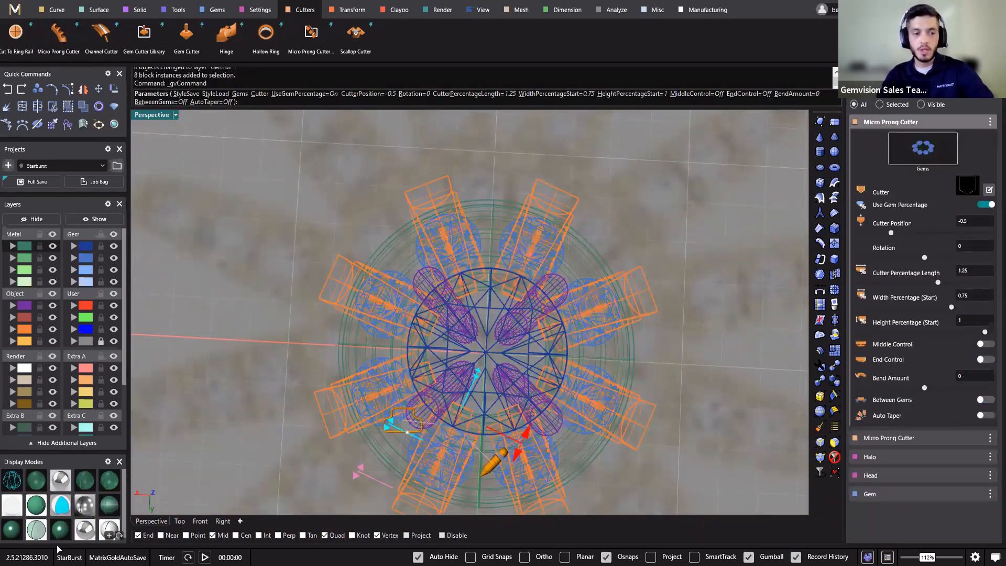
{"action": "left_click", "coordinate": [63, 530]}
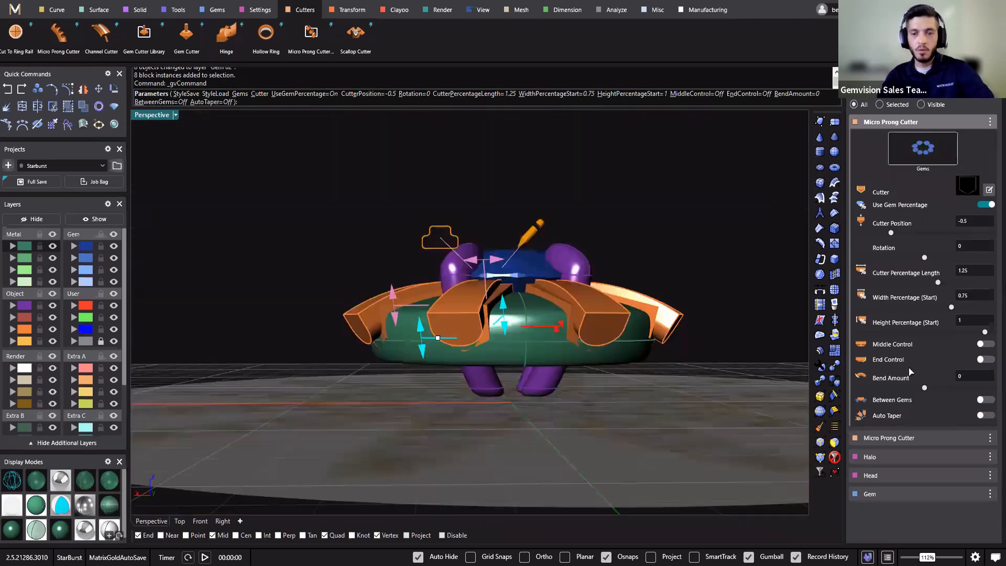
Lengthen the new cutters to a percentage length of 1.75 and place them between the gems.
{"action": "right_click_drag", "start_coordinate": [570, 302], "coordinate": [526, 378]}
{"action": "left_click_drag", "start_coordinate": [527, 373], "coordinate": [584, 330]}
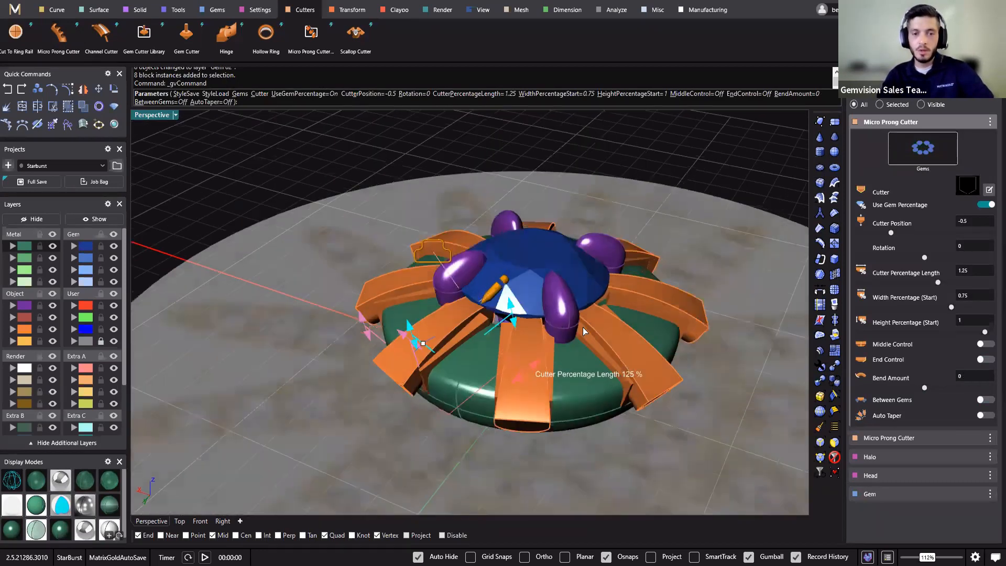
{"action": "left_click", "coordinate": [984, 399]}
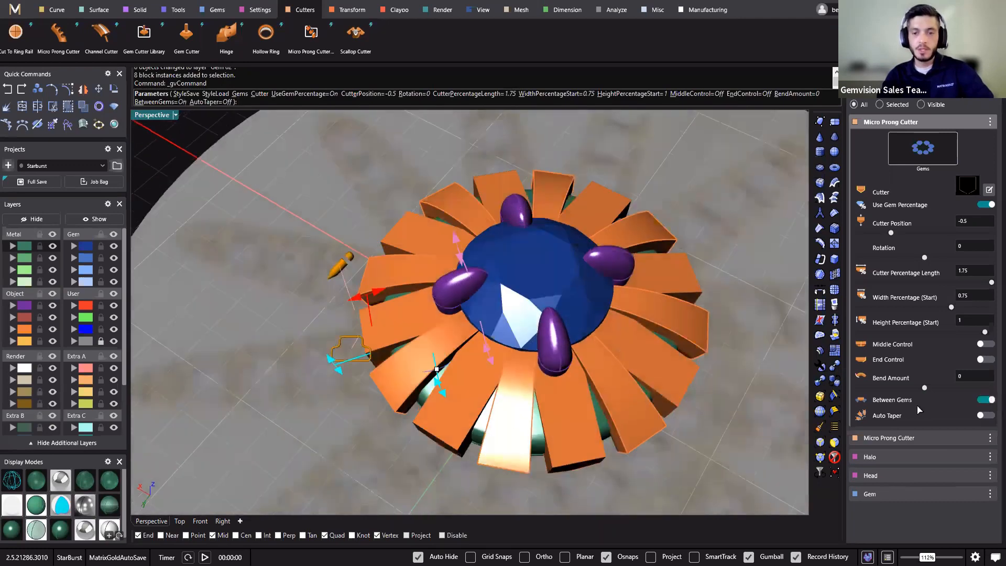
Turn on auto taper for the between-gem cutters and set its percentage to 0.19.
{"action": "left_click", "coordinate": [984, 415]}
{"action": "right_click_drag", "start_coordinate": [503, 429], "coordinate": [545, 335]}
{"action": "scroll", "coordinate": [539, 320], "scroll_direction": "up", "scroll_amount": 5}
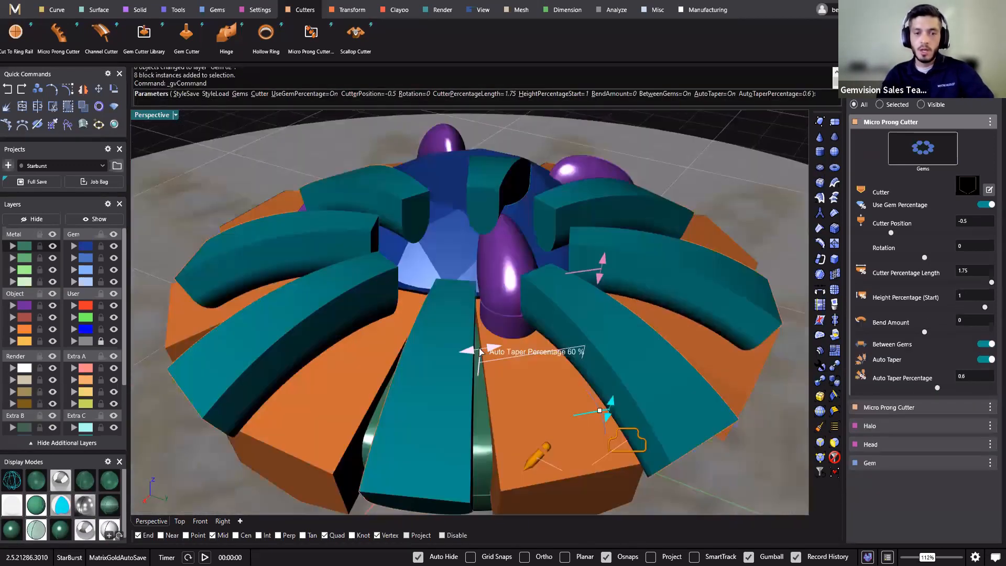
{"action": "left_click_drag", "start_coordinate": [490, 350], "coordinate": [555, 334]}
{"action": "scroll", "coordinate": [554, 334], "scroll_direction": "down", "scroll_amount": 4}
{"action": "scroll", "coordinate": [592, 359], "scroll_direction": "down", "scroll_amount": 5}
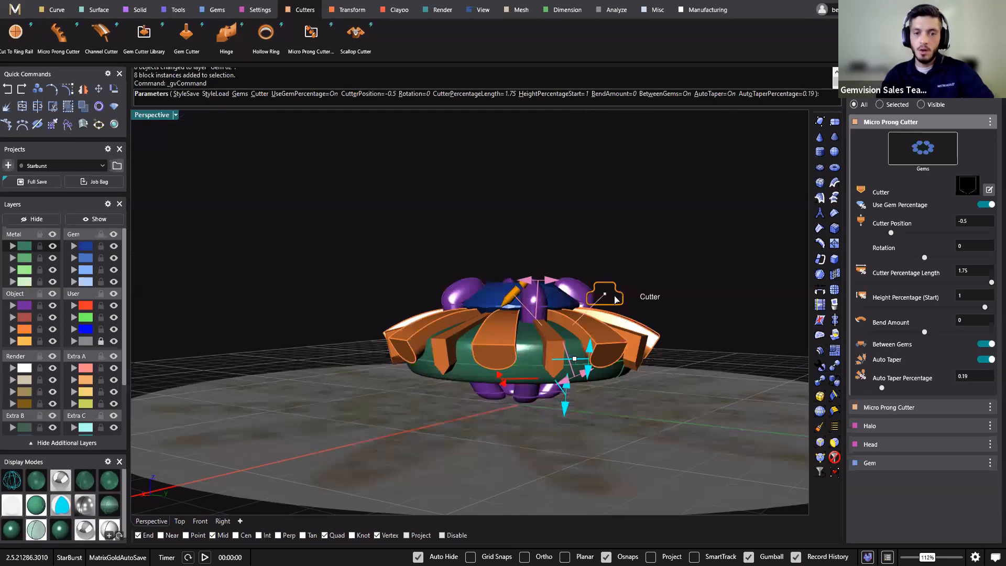
Change the between-gem cutters to a sharply pointed channel profile and raise their cutter position to -0.01.
{"action": "left_click", "coordinate": [614, 304]}
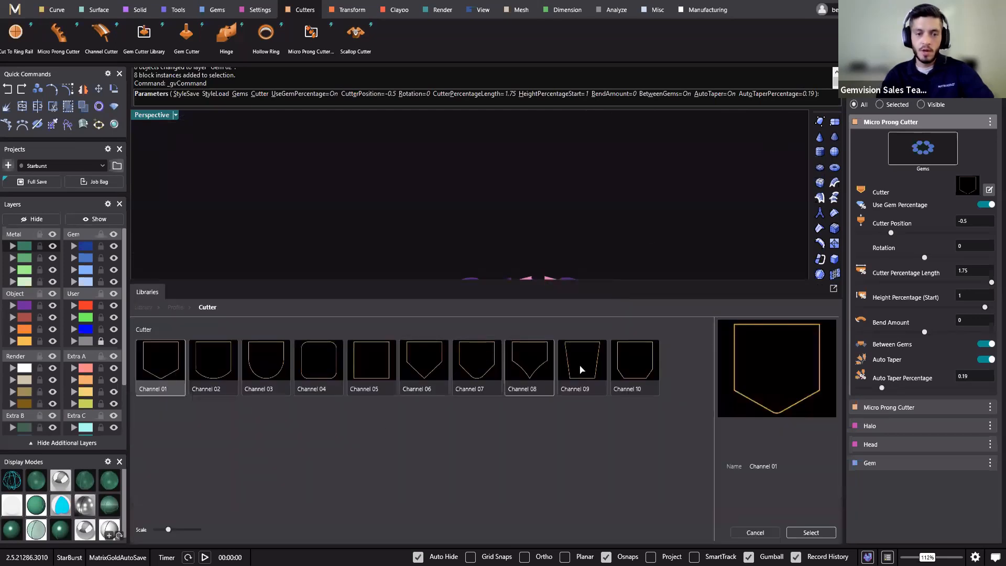
{"action": "left_click", "coordinate": [808, 532]}
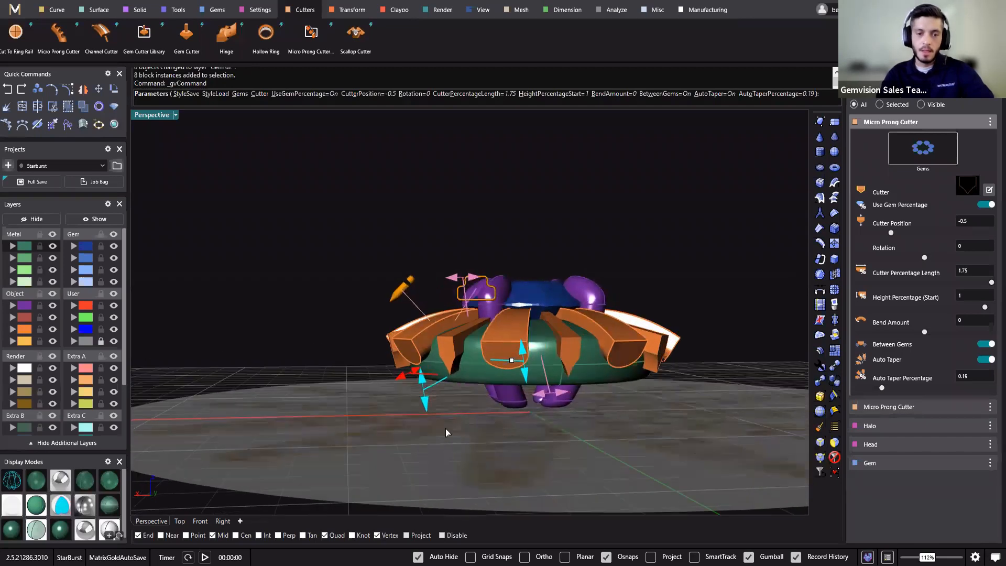
{"action": "scroll", "coordinate": [445, 429], "scroll_direction": "up", "scroll_amount": 3}
{"action": "left_click_drag", "start_coordinate": [442, 414], "coordinate": [433, 384]}
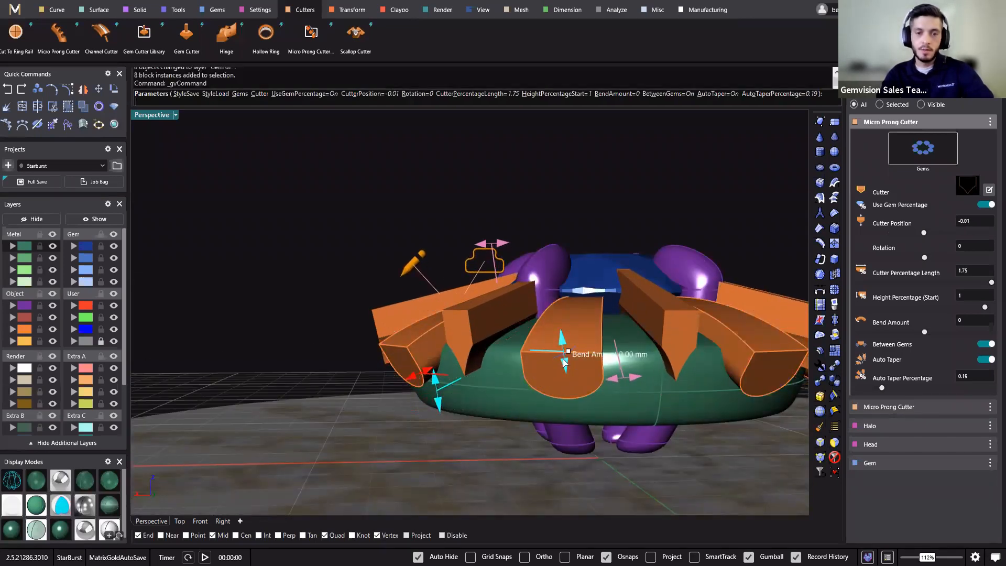
{"action": "mouse_move", "coordinate": [568, 351]}
{"action": "left_mouse_down"}
{"action": "mouse_move", "coordinate": [556, 350]}
{"action": "mouse_move", "coordinate": [573, 355]}
{"action": "left_mouse_up"}
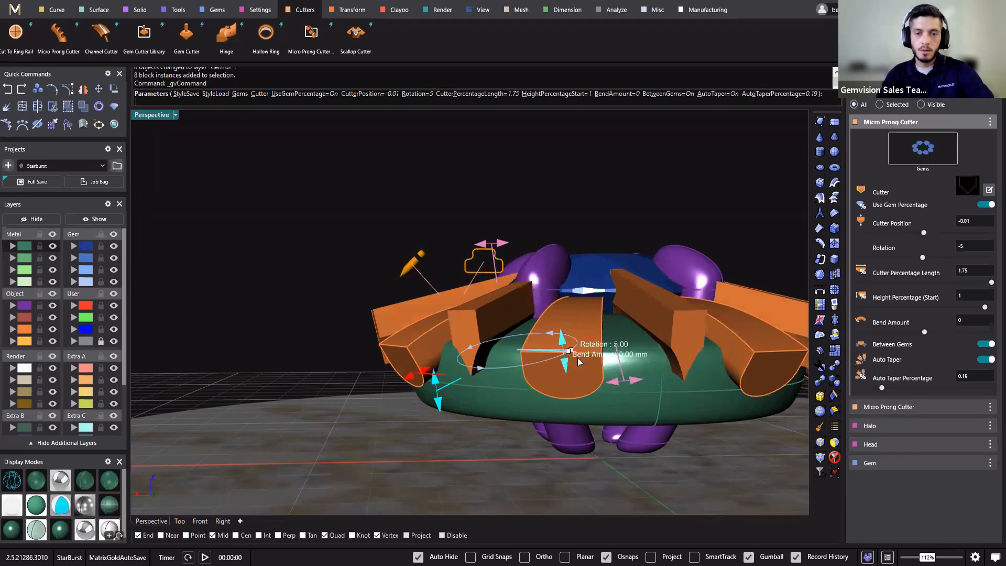
{"action": "right_click_drag", "start_coordinate": [572, 355], "coordinate": [530, 404]}
{"action": "scroll", "coordinate": [531, 403], "scroll_direction": "up", "scroll_amount": 8}
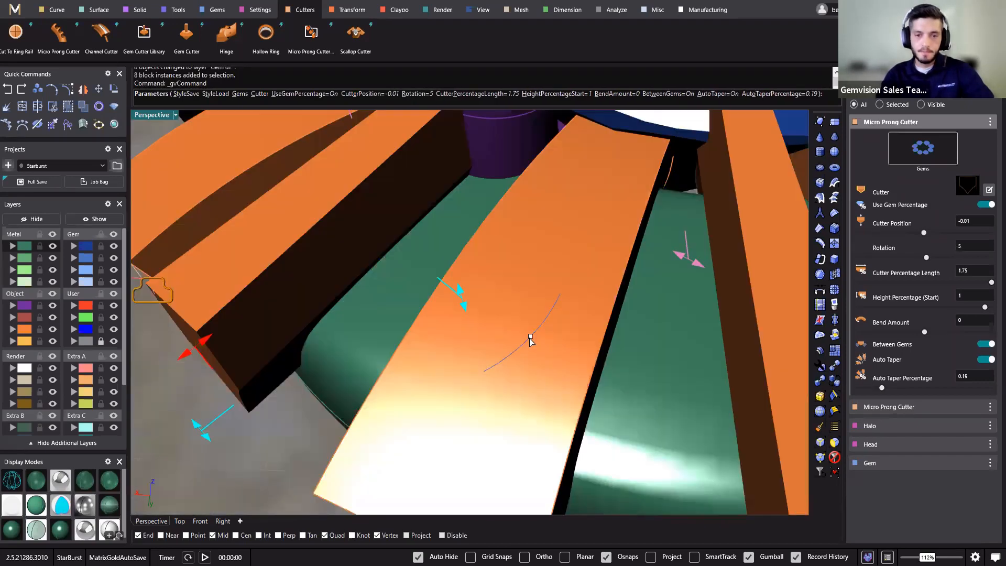
{"action": "left_click_drag", "start_coordinate": [530, 341], "coordinate": [513, 344]}
{"action": "scroll", "coordinate": [474, 332], "scroll_direction": "down", "scroll_amount": 8}
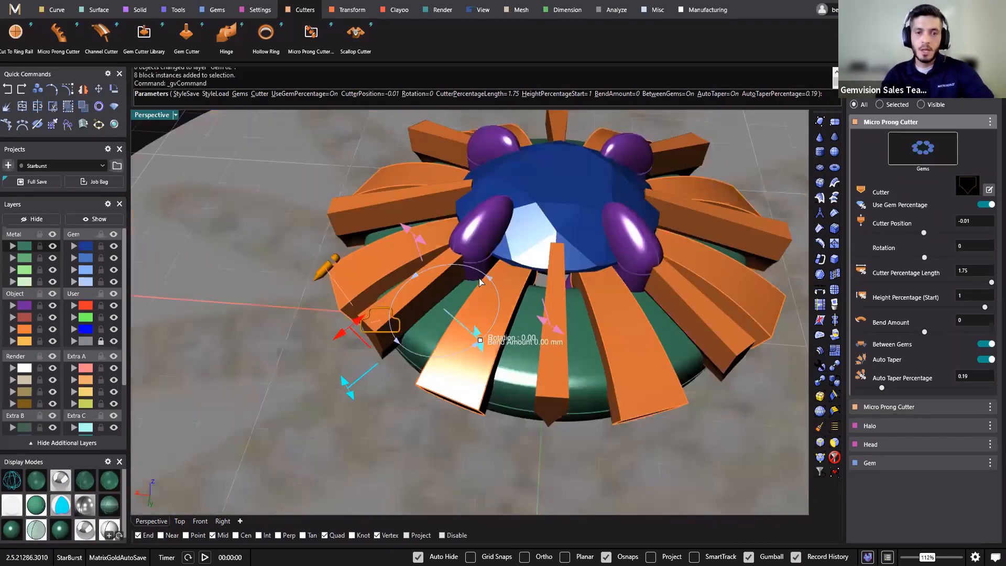
Bend the between-gem cutters along the halo's curve with a bend amount of 0.29.
{"action": "right_click_drag", "start_coordinate": [474, 332], "coordinate": [467, 261]}
{"action": "left_click_drag", "start_coordinate": [467, 261], "coordinate": [465, 246]}
{"action": "right_click_drag", "start_coordinate": [516, 278], "coordinate": [586, 285]}
{"action": "scroll", "coordinate": [566, 247], "scroll_direction": "down", "scroll_amount": 6}
{"action": "right_click_drag", "start_coordinate": [493, 232], "coordinate": [431, 222]}
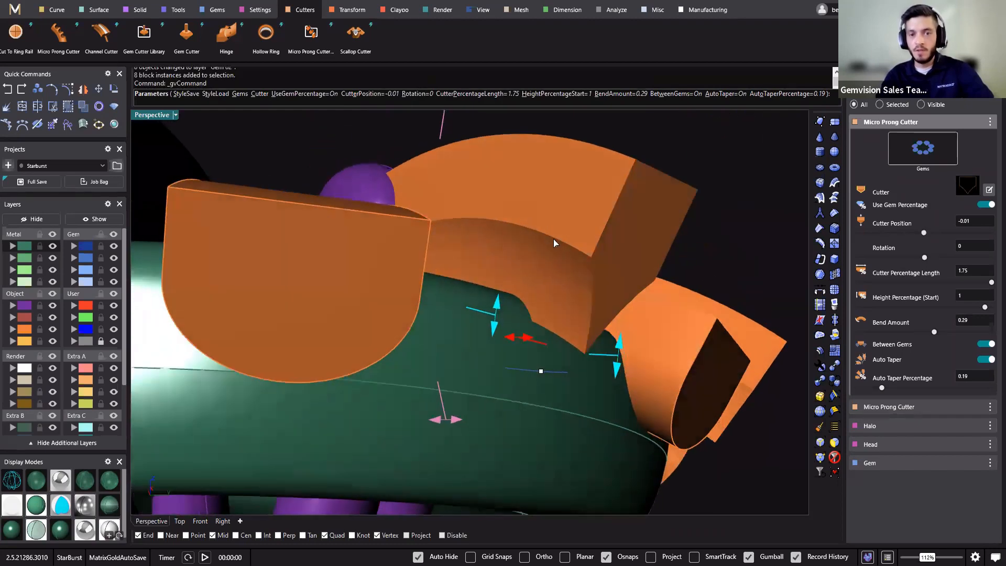
{"action": "scroll", "coordinate": [595, 272], "scroll_direction": "down", "scroll_amount": 5}
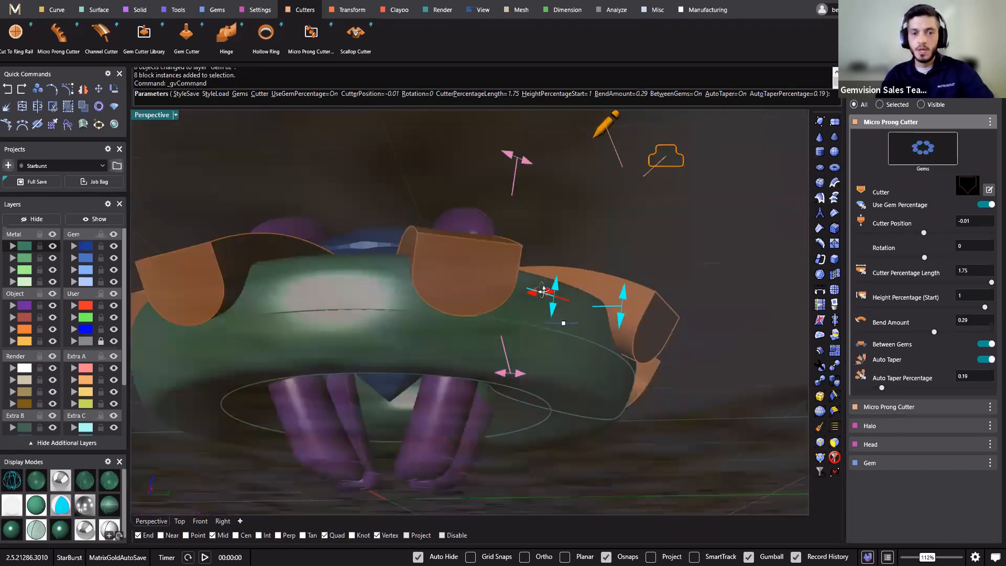
Set the between-gem cutters' start height percentage to 1.05 and reduce their auto taper percentage to 0.15.
{"action": "right_click_drag", "start_coordinate": [594, 272], "coordinate": [508, 309]}
{"action": "scroll", "coordinate": [509, 304], "scroll_direction": "up", "scroll_amount": 6}
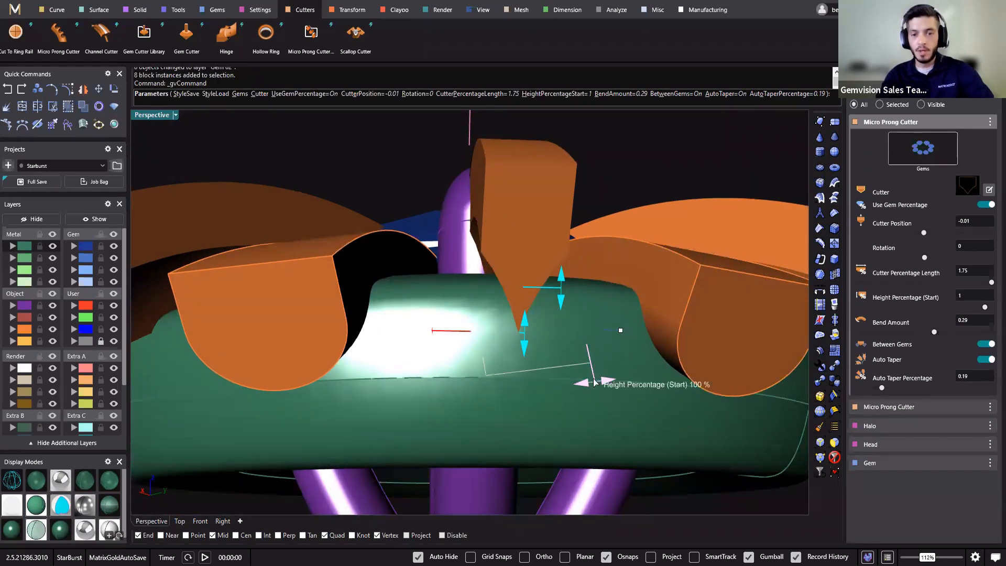
{"action": "left_click_drag", "start_coordinate": [588, 384], "coordinate": [614, 368]}
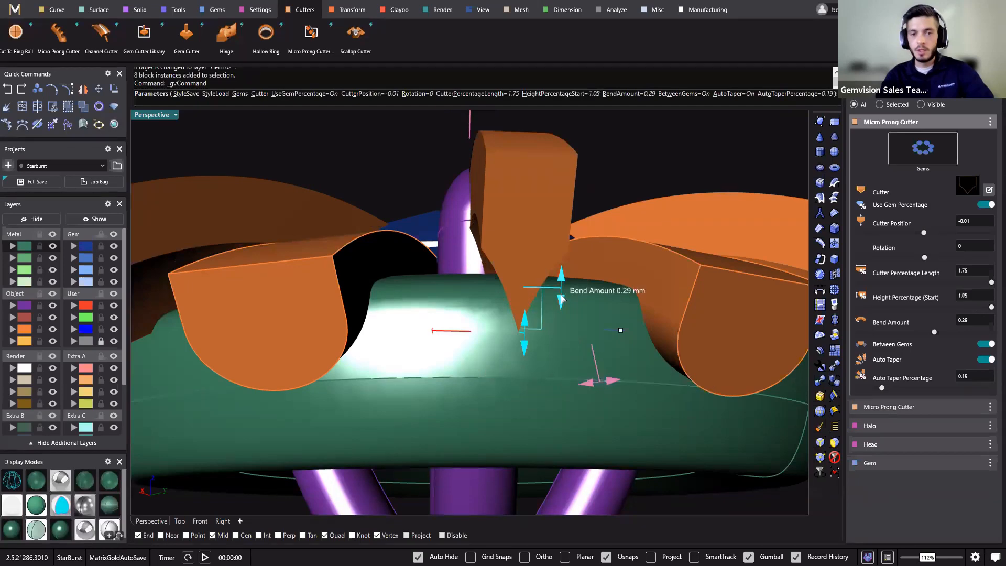
{"action": "scroll", "coordinate": [494, 351], "scroll_direction": "down", "scroll_amount": 5}
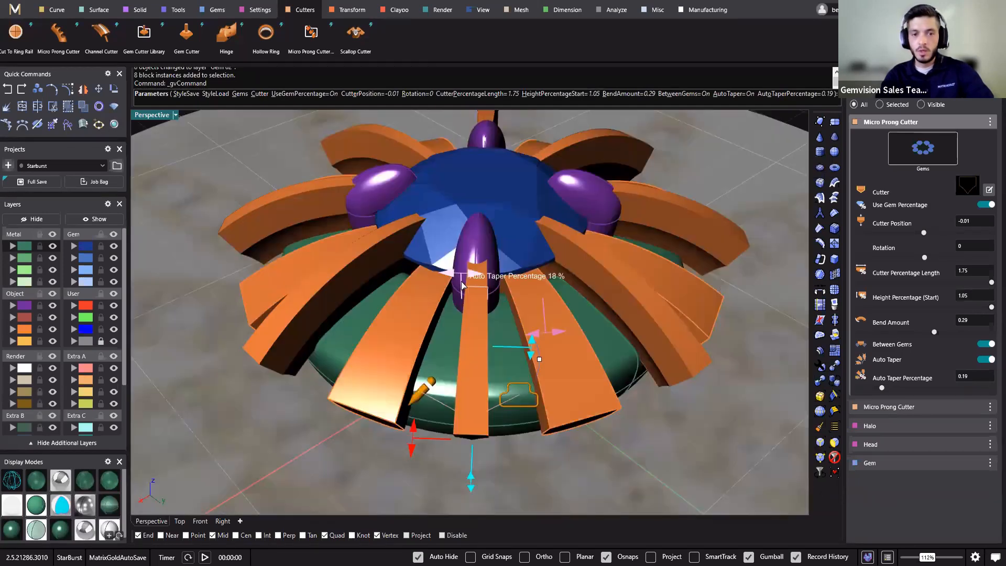
{"action": "left_click_drag", "start_coordinate": [472, 273], "coordinate": [464, 282]}
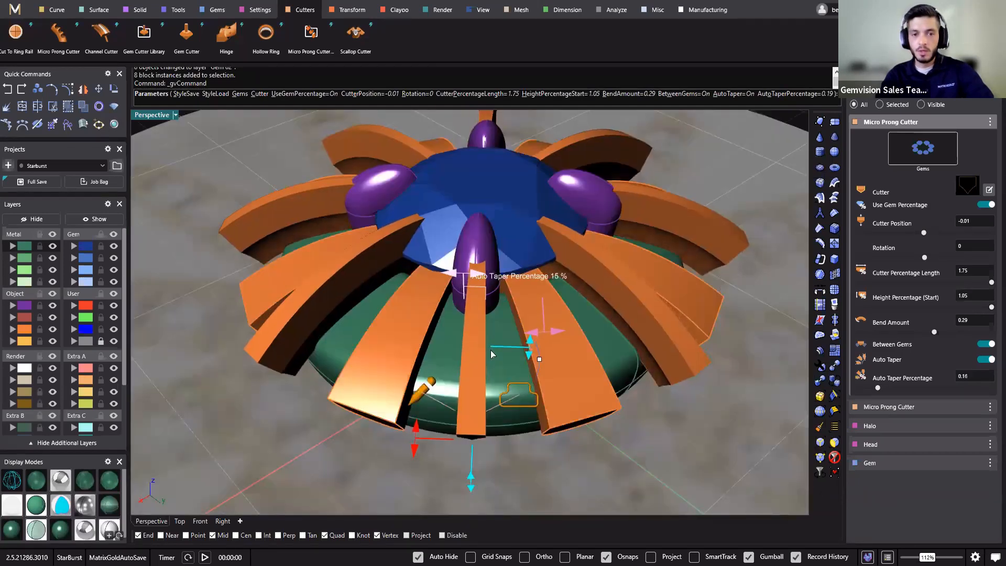
Lower the between-gem cutters into the halo to a cutter position of -0.38.
{"action": "right_click_drag", "start_coordinate": [506, 288], "coordinate": [507, 262]}
{"action": "scroll", "coordinate": [511, 450], "scroll_direction": "up", "scroll_amount": 5}
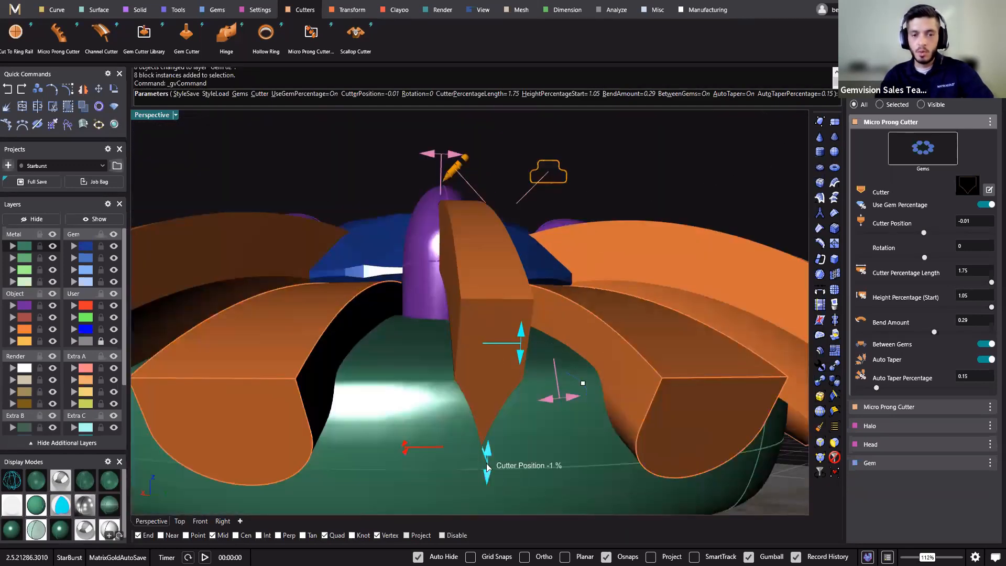
{"action": "left_click_drag", "start_coordinate": [504, 465], "coordinate": [505, 498]}
{"action": "right_click_drag", "start_coordinate": [506, 498], "coordinate": [654, 405]}
{"action": "left_click_drag", "start_coordinate": [653, 404], "coordinate": [652, 446]}
{"action": "right_click_drag", "start_coordinate": [652, 445], "coordinate": [985, 165]}
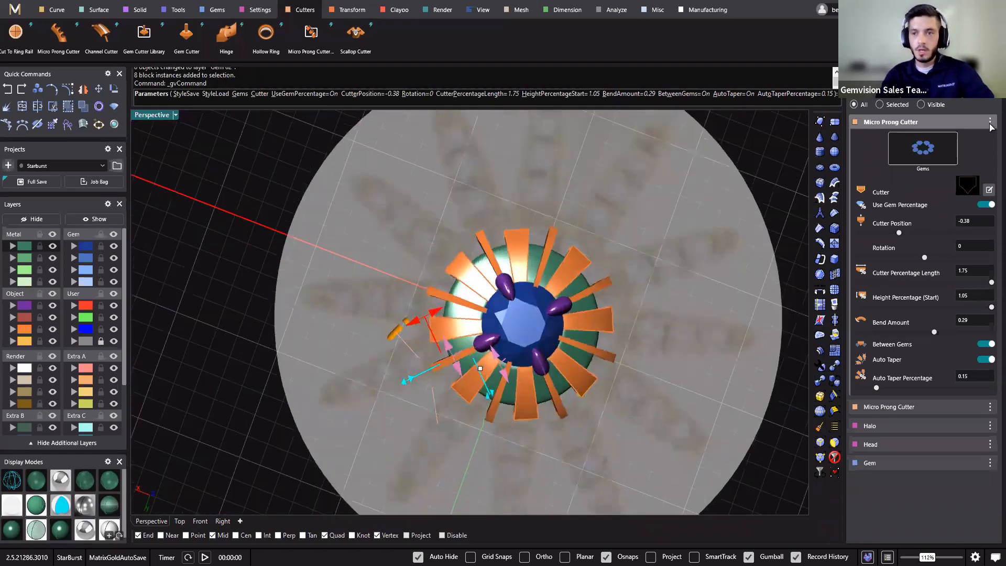
Save the between-gem cutter settings as a new style sheet named Halo French Set Split Prong.
{"action": "left_click", "coordinate": [989, 121]}
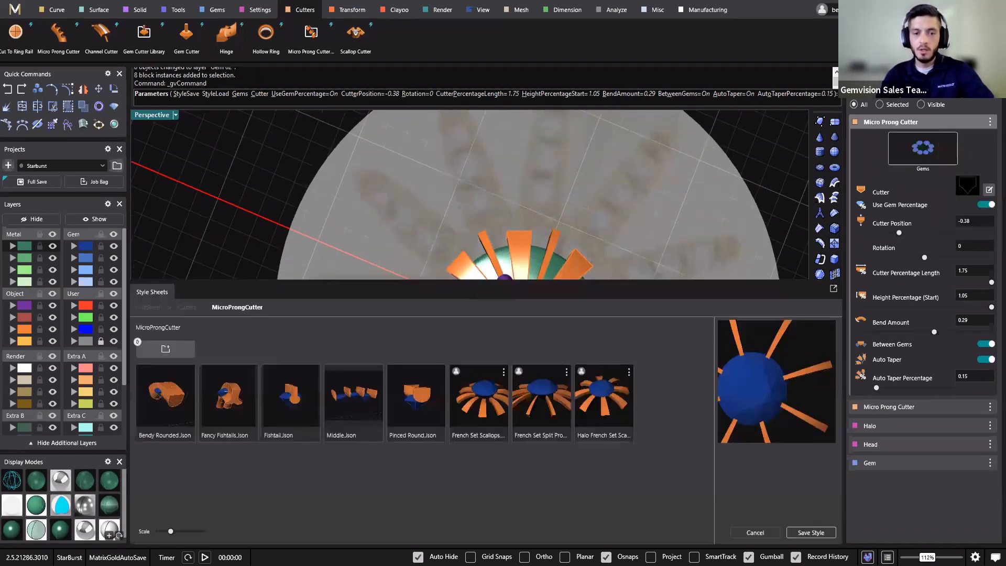
{"action": "left_click", "coordinate": [803, 533]}
{"action": "type", "text": "H"}
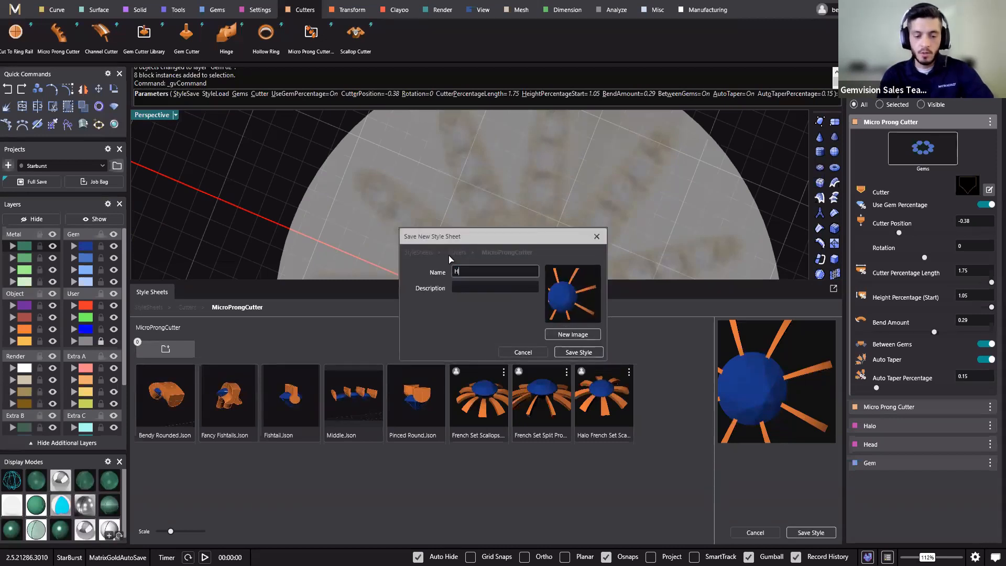
{"action": "type", "text": "alo "}
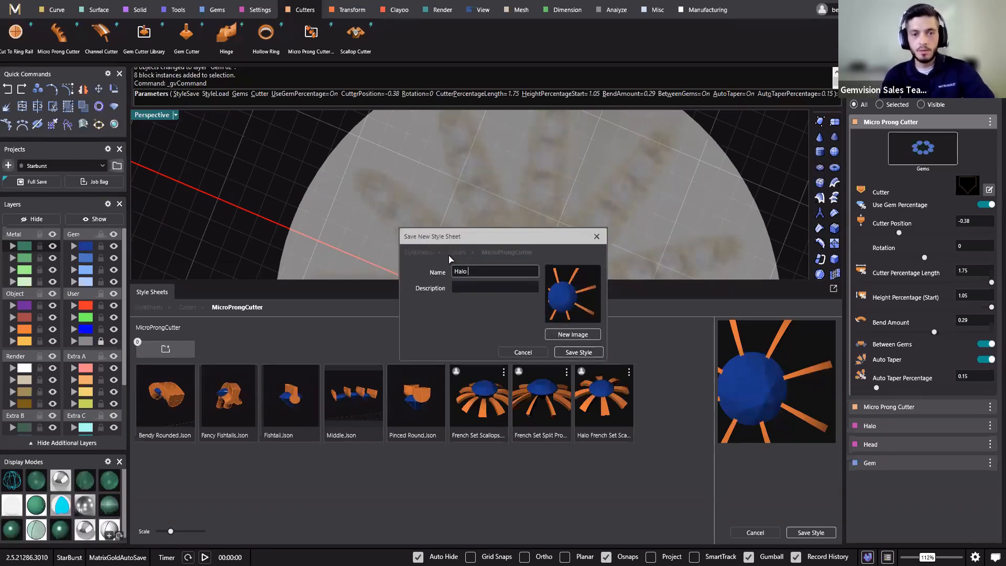
{"action": "type", "text": "French "}
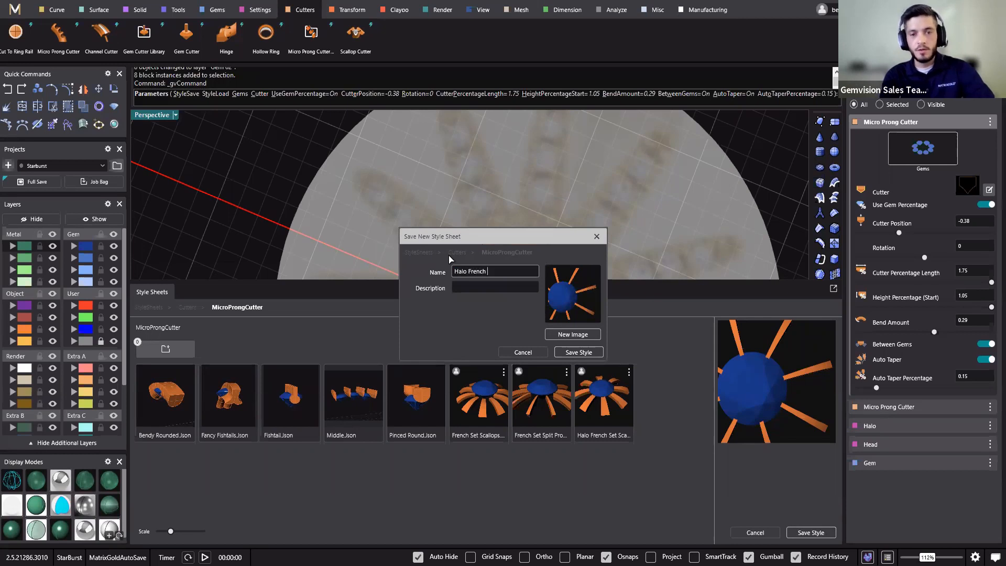
{"action": "type", "text": "Set Split"}
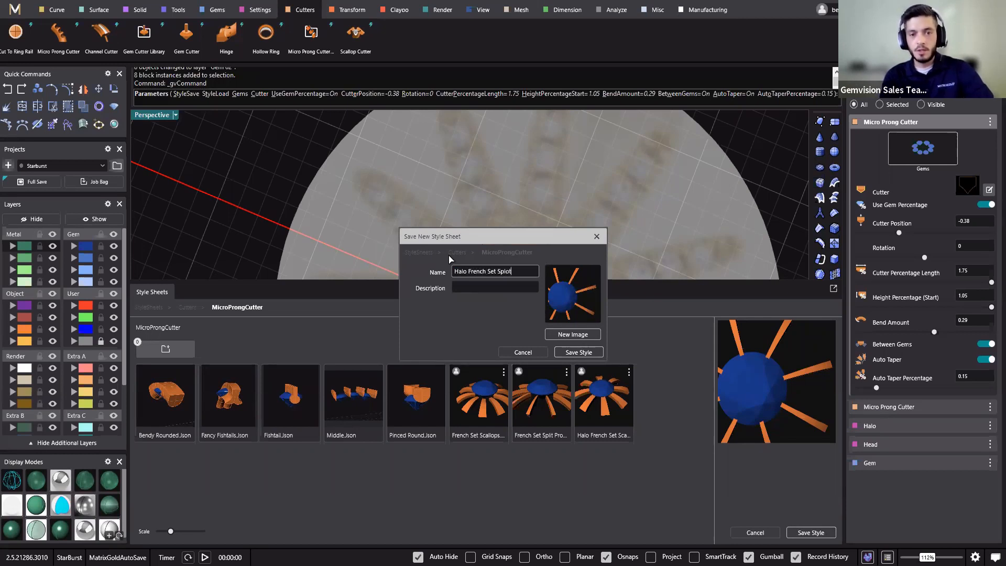
{"action": "type", "text": " Pr"}
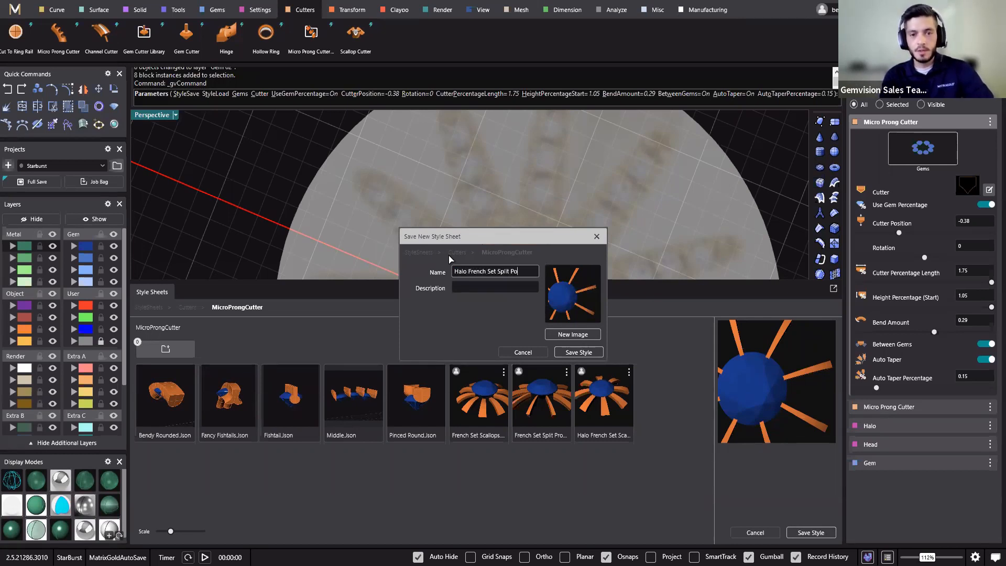
{"action": "type", "text": "ong"}
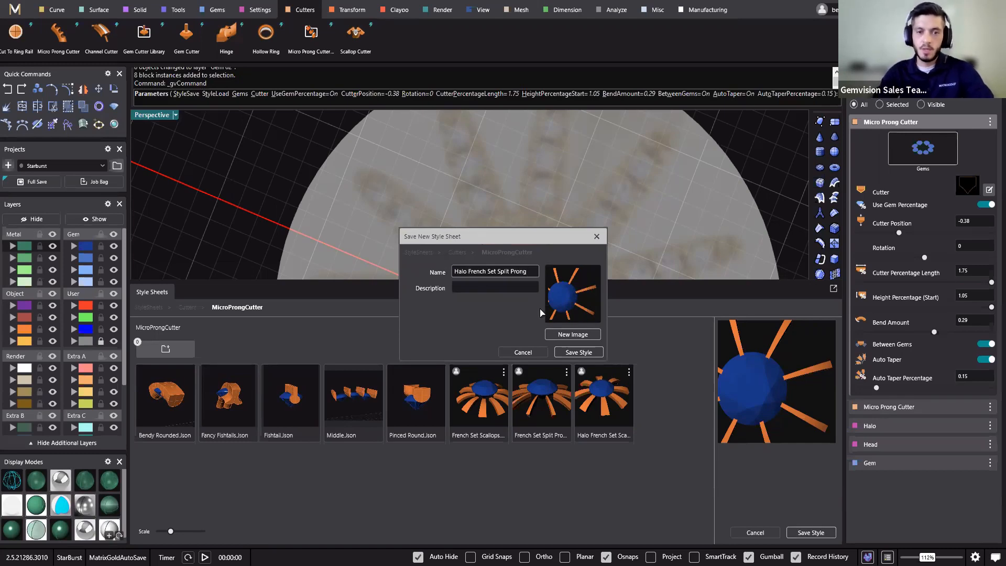
{"action": "left_click", "coordinate": [579, 352]}
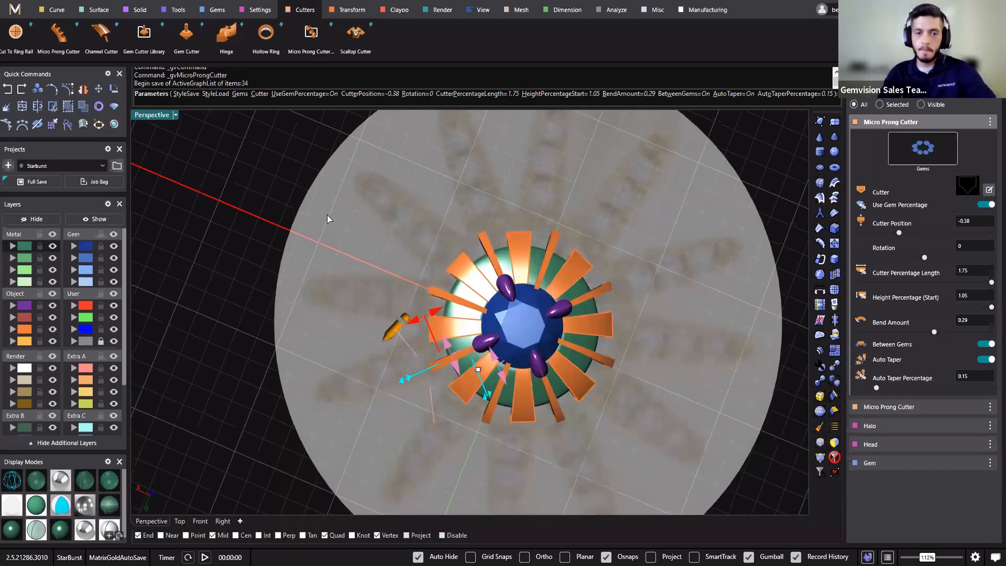
Select the halo's eight gems to examine their placement among the cutters, inspect the piece from several sides, and clear the selection.
{"action": "right_click_drag", "start_coordinate": [327, 215], "coordinate": [88, 266]}
{"action": "left_click", "coordinate": [86, 268]}
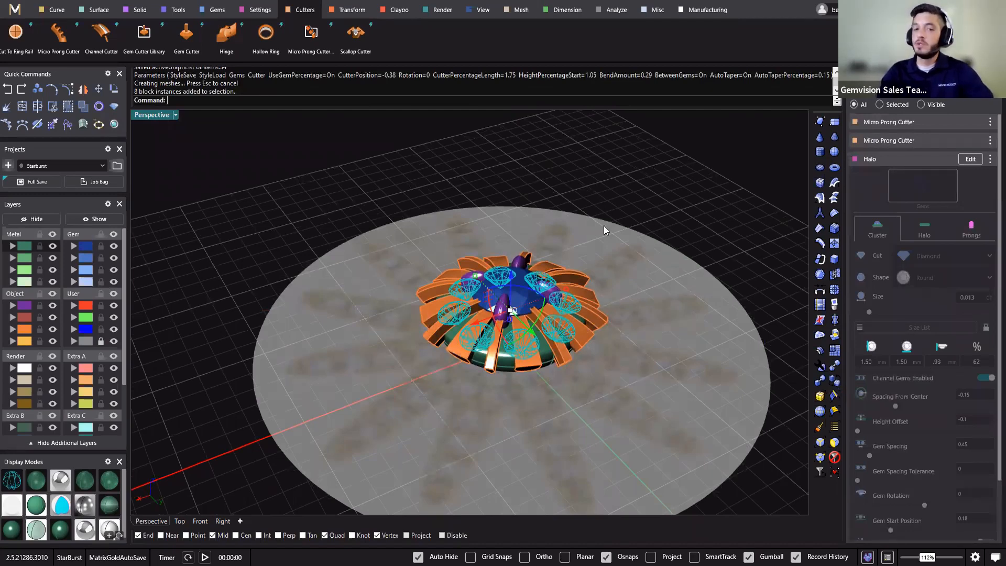
{"action": "right_click_drag", "start_coordinate": [527, 398], "coordinate": [461, 304]}
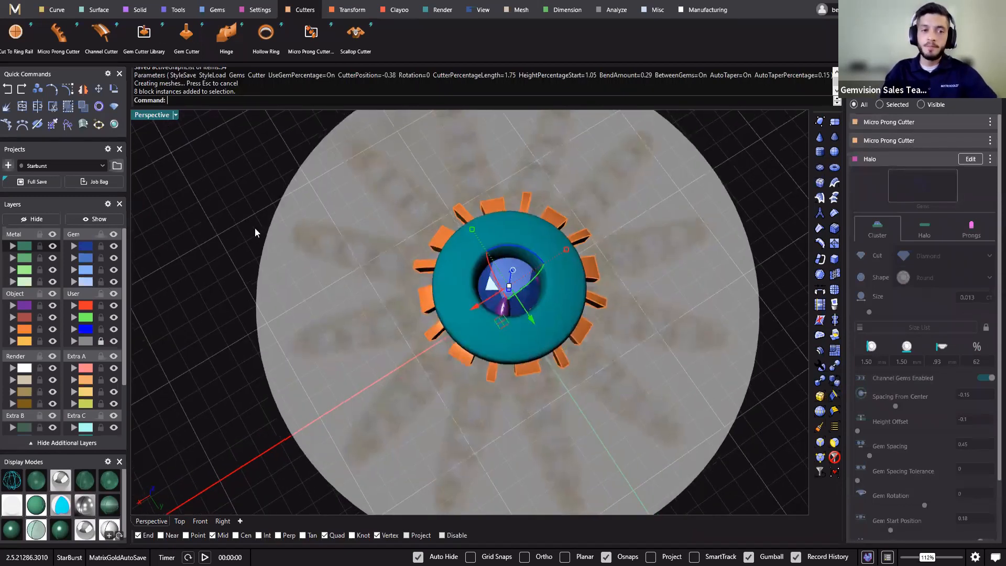
{"action": "left_click", "coordinate": [431, 281]}
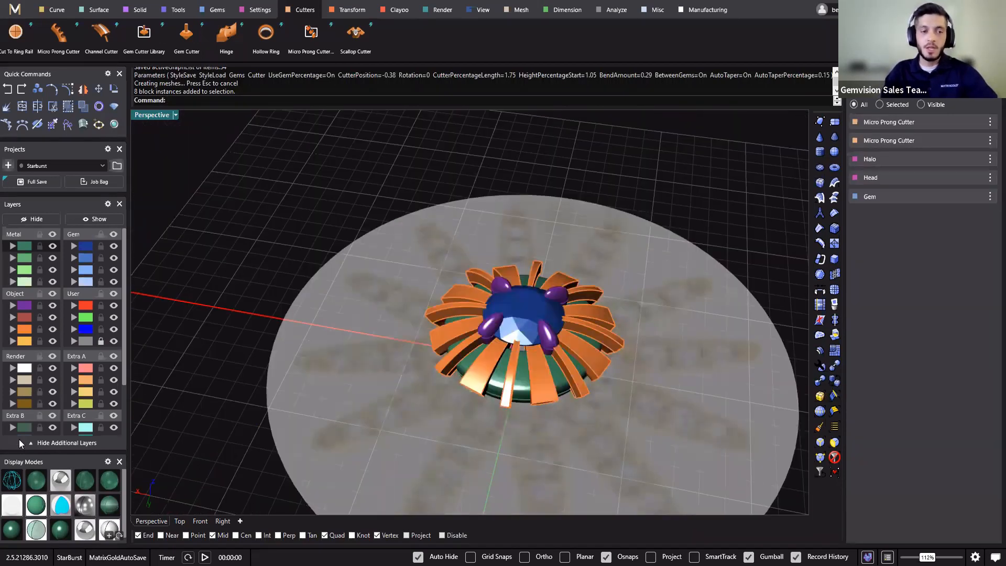
Select the halo body together with its eight gems and examine up close where the cutters cross them.
{"action": "right_click_drag", "start_coordinate": [314, 314], "coordinate": [533, 397]}
{"action": "scroll", "coordinate": [534, 392], "scroll_direction": "up", "scroll_amount": 5}
{"action": "left_click", "coordinate": [558, 383]}
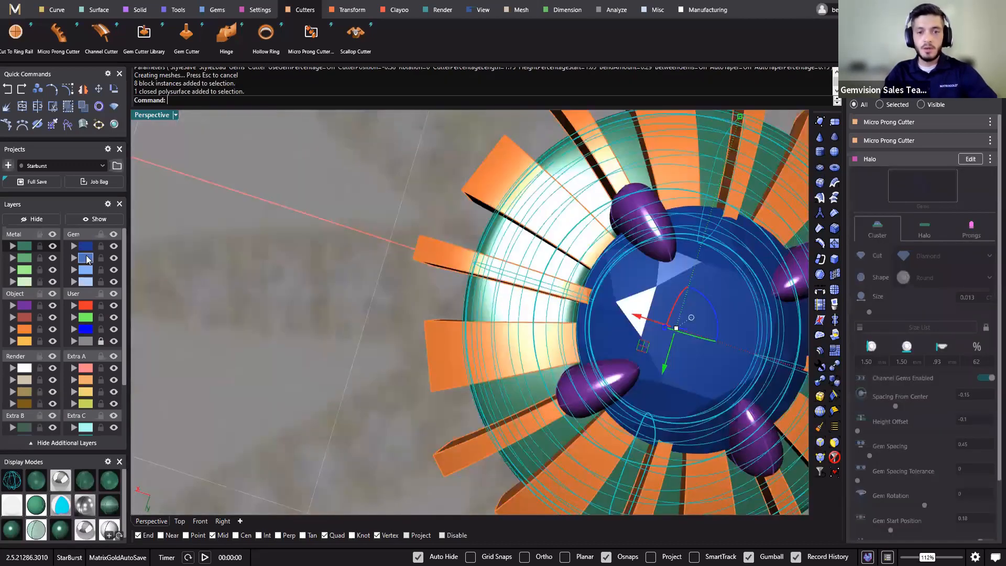
{"action": "left_click", "coordinate": [571, 389], "text": "shift"}
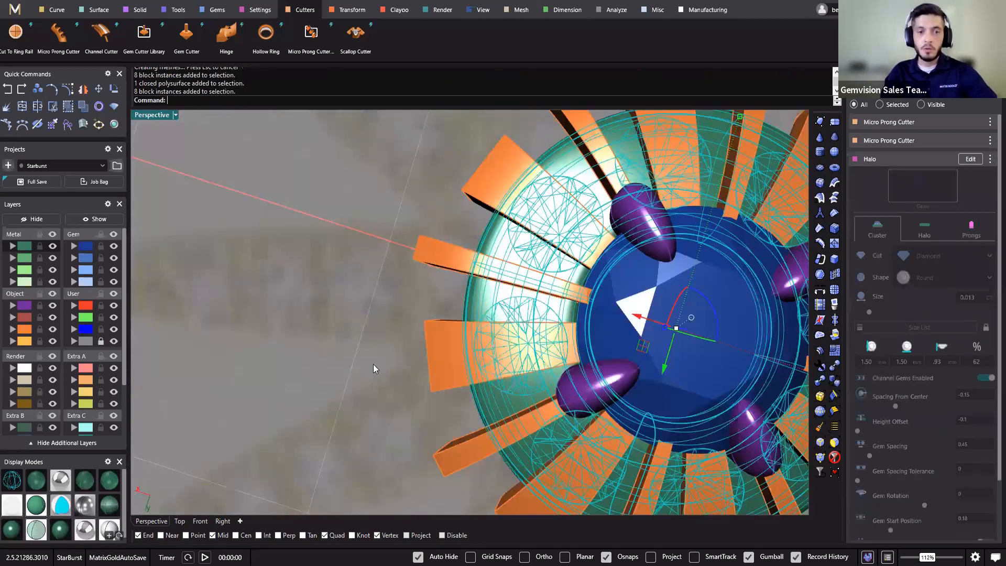
{"action": "right_click_drag", "start_coordinate": [399, 285], "coordinate": [450, 252]}
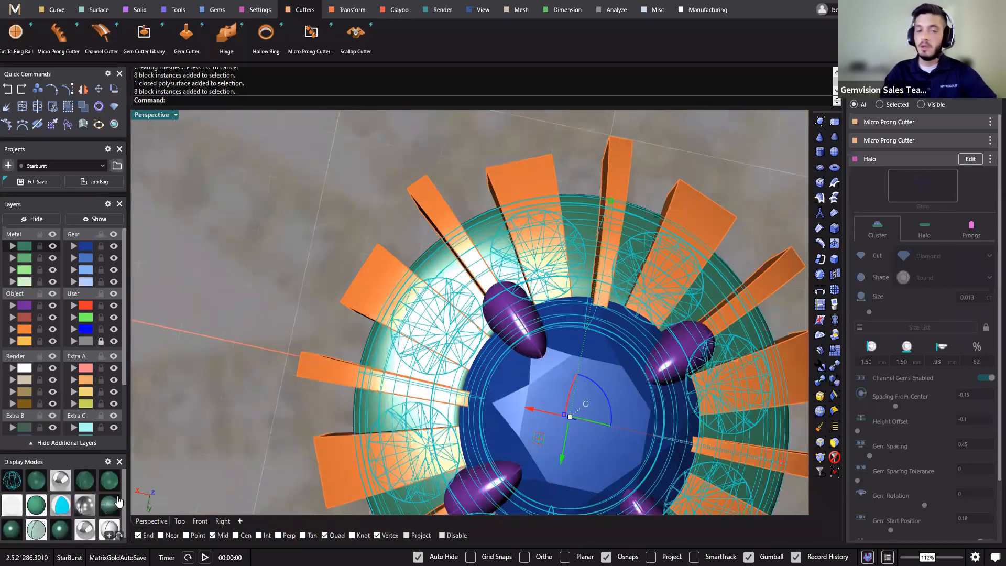
{"action": "right_click_drag", "start_coordinate": [403, 402], "coordinate": [381, 401]}
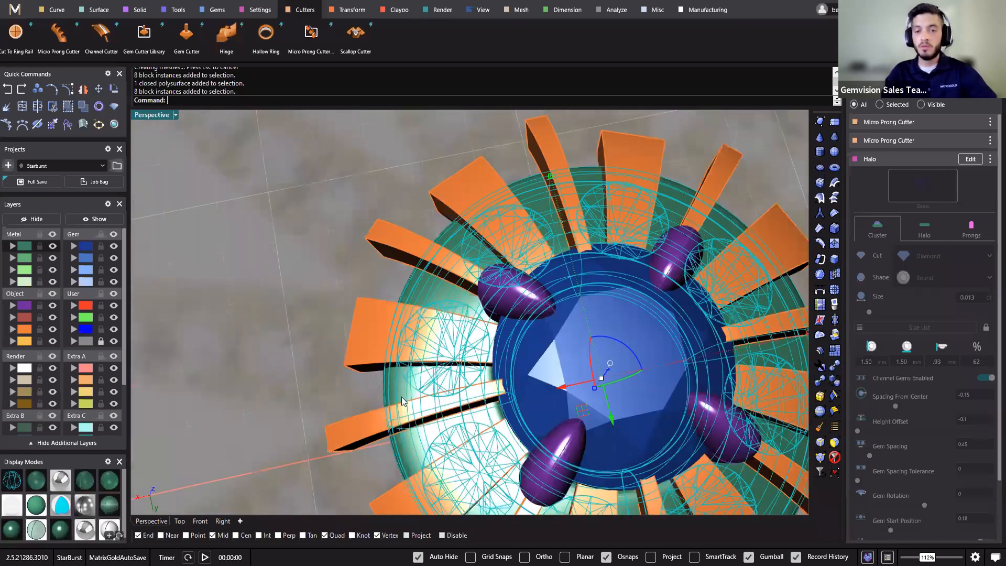
{"action": "scroll", "coordinate": [375, 400], "scroll_direction": "up", "scroll_amount": 5}
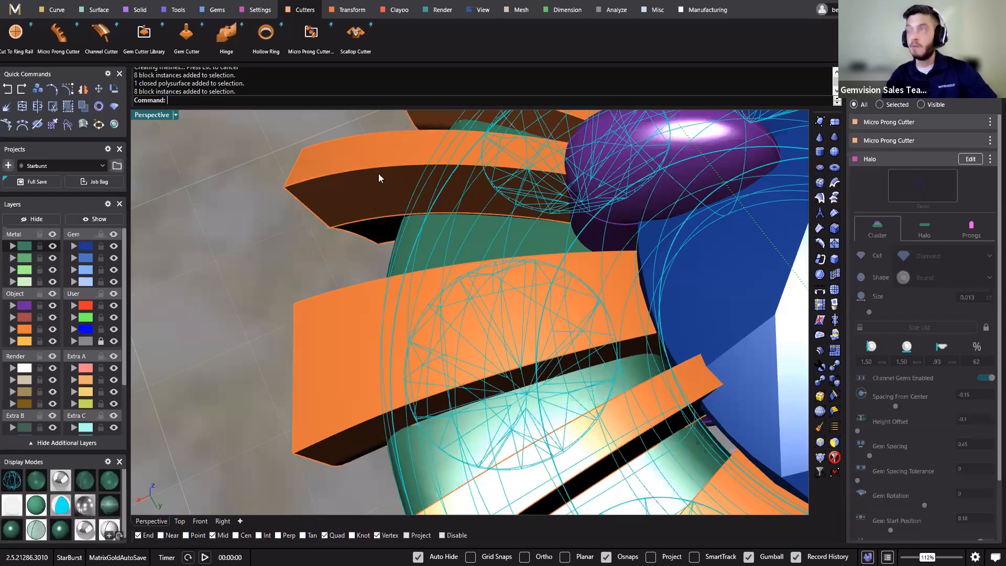
Examine the wide and narrow micro prong cutters around the halo and its gems from above and from the side.
{"action": "scroll", "coordinate": [451, 231], "scroll_direction": "down", "scroll_amount": 3}
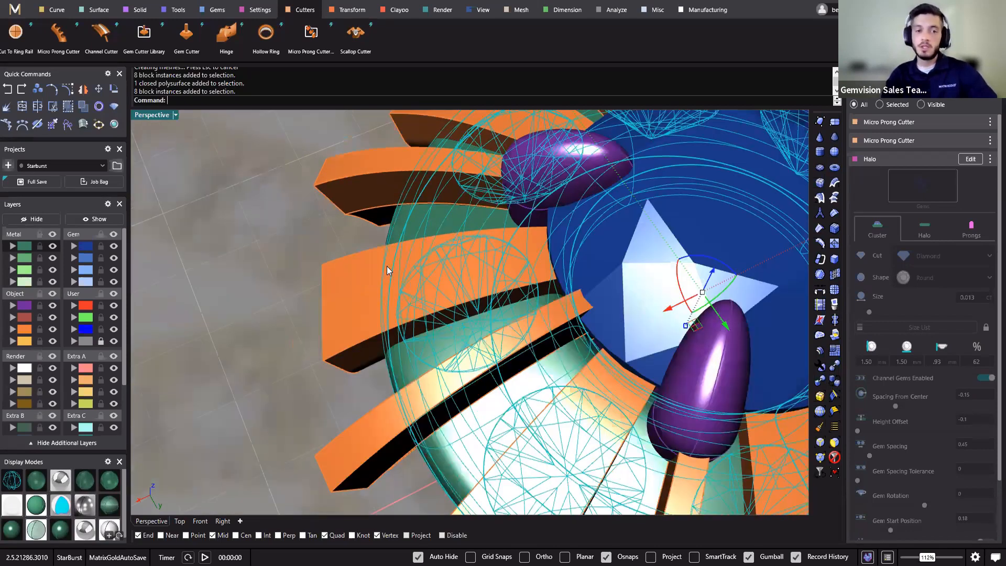
{"action": "scroll", "coordinate": [386, 266], "scroll_direction": "up", "scroll_amount": 1}
{"action": "right_click_drag", "start_coordinate": [378, 310], "coordinate": [385, 302]}
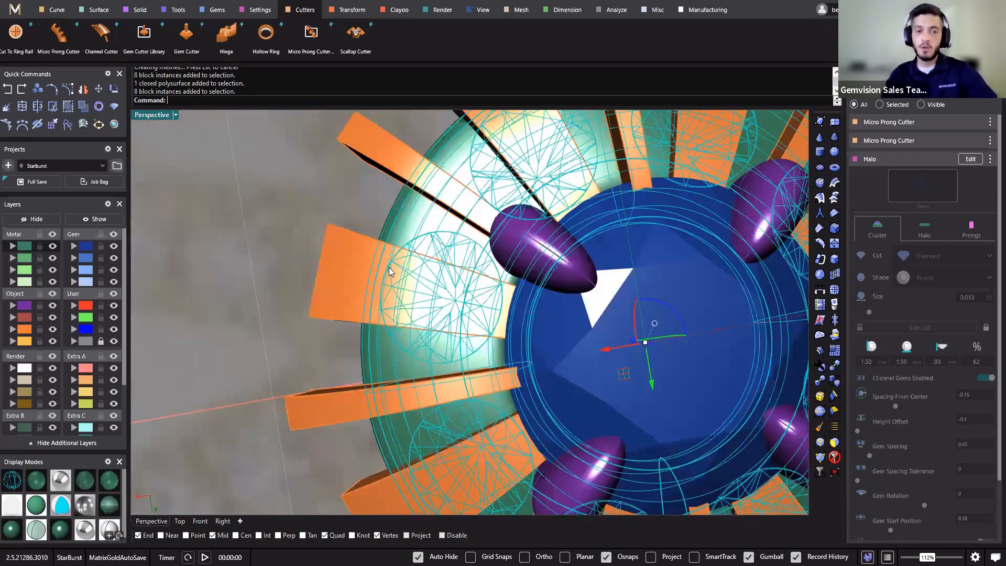
{"action": "right_click_drag", "start_coordinate": [389, 267], "coordinate": [398, 322]}
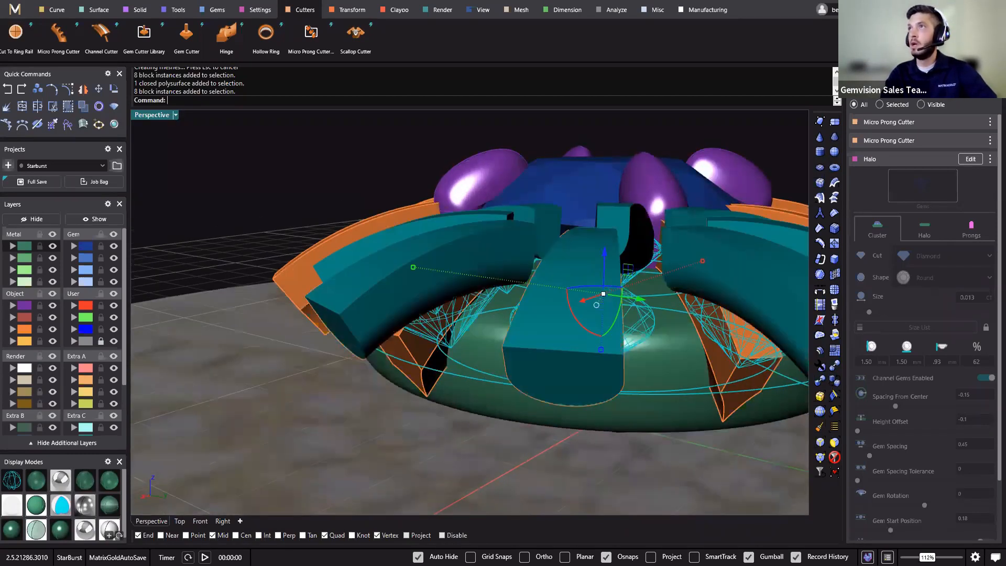
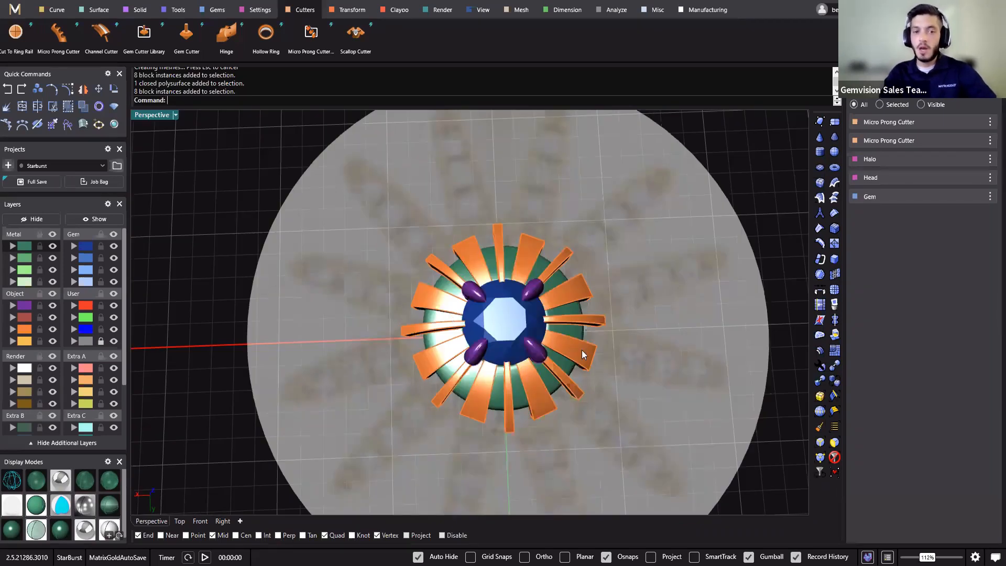
{"action": "right_click_drag", "start_coordinate": [449, 461], "coordinate": [411, 311]}
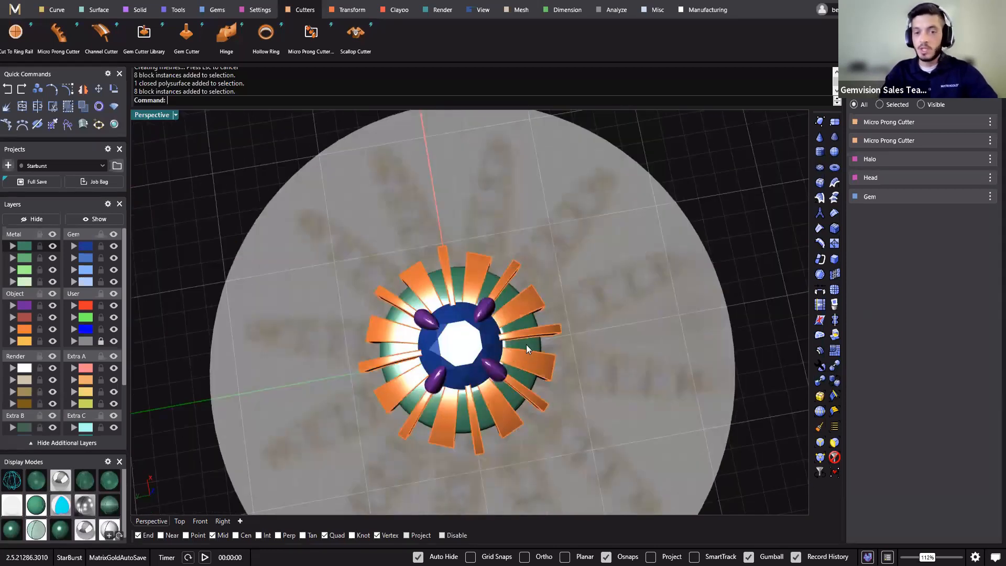
{"action": "scroll", "coordinate": [527, 328], "scroll_direction": "up", "scroll_amount": 2}
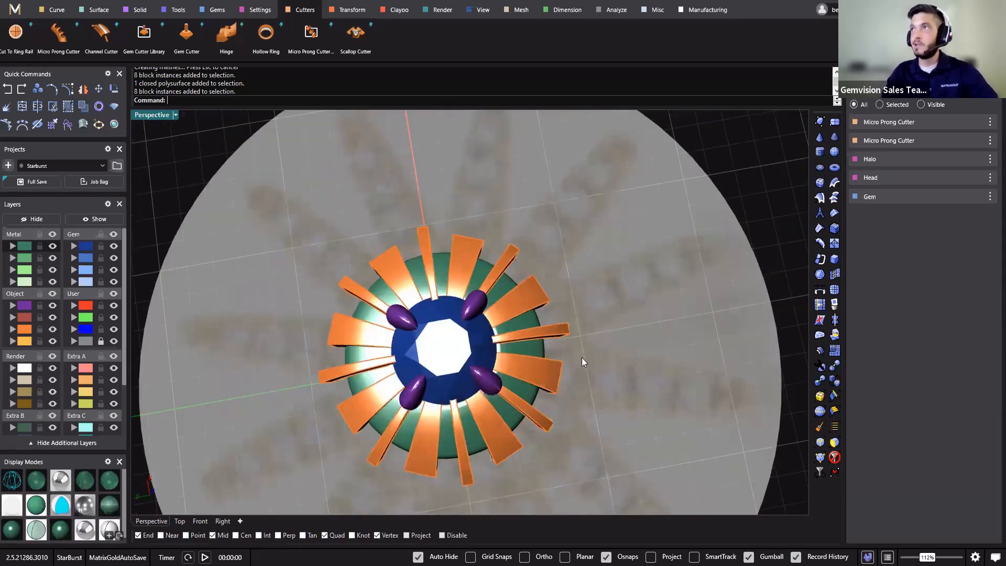
{"action": "right_click_drag", "start_coordinate": [517, 348], "coordinate": [642, 285]}
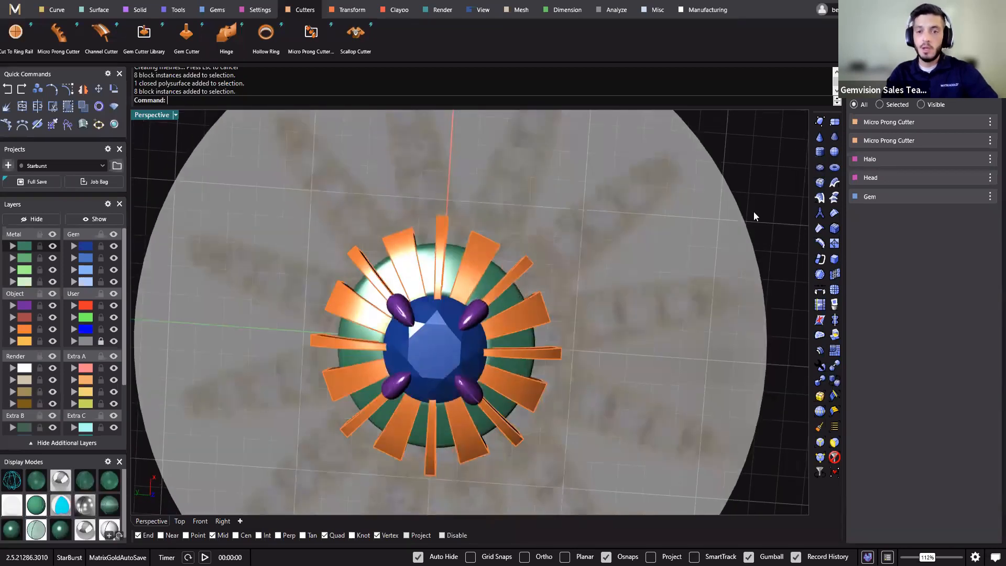
{"action": "right_click_drag", "start_coordinate": [565, 417], "coordinate": [247, 203]}
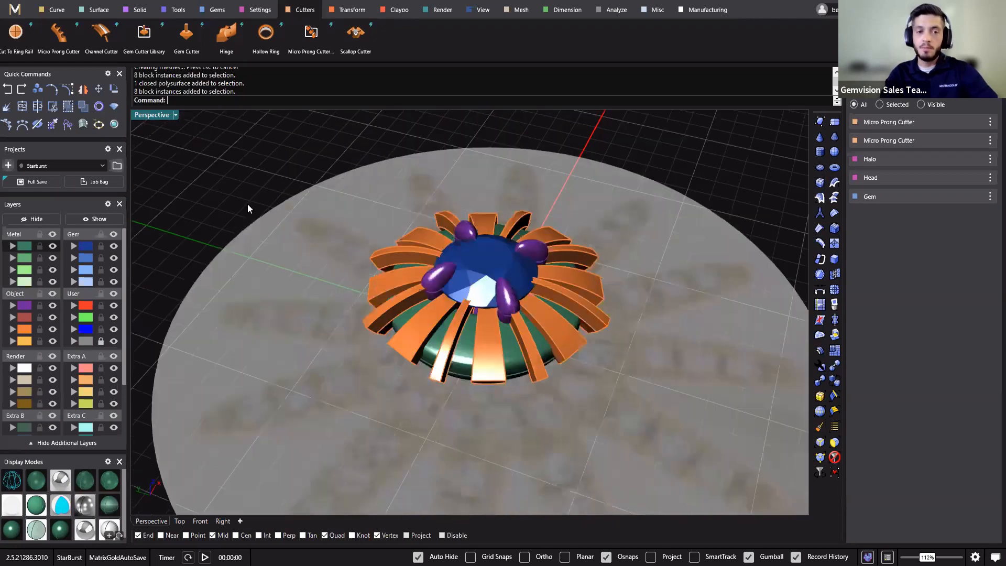
{"action": "scroll", "coordinate": [379, 252], "scroll_direction": "down", "scroll_amount": 3}
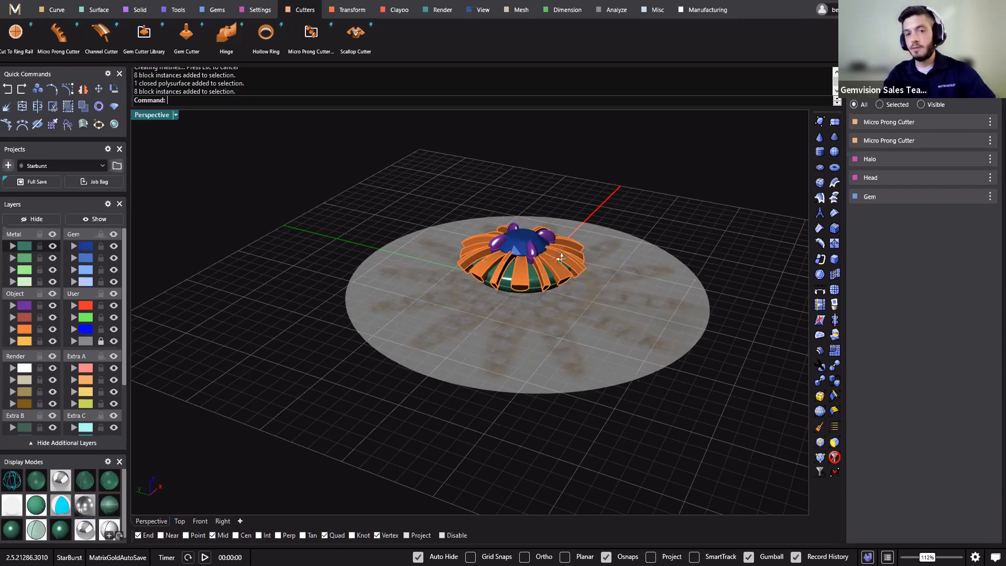
{"action": "right_click_drag", "start_coordinate": [140, 135], "coordinate": [487, 389]}
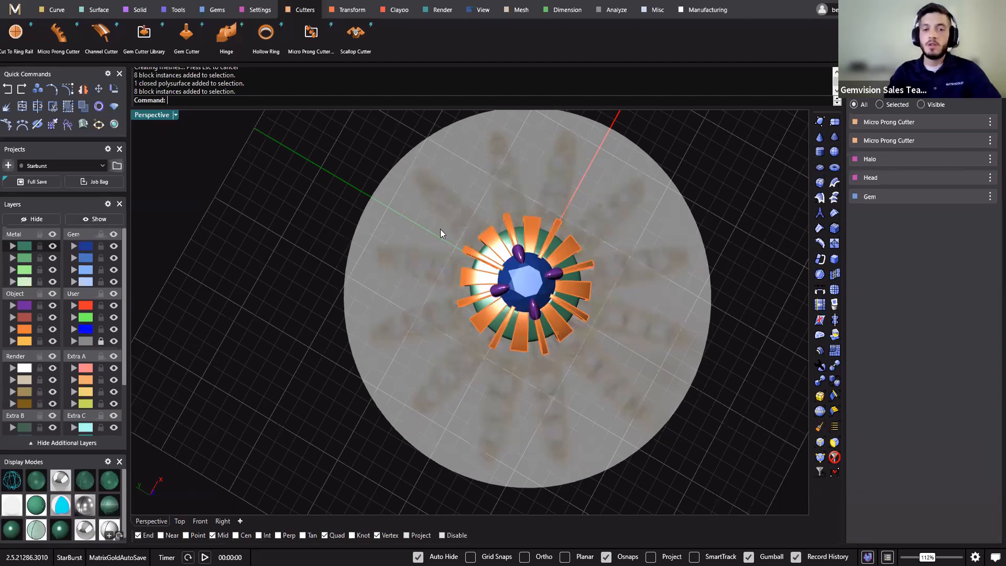
{"action": "right_click_drag", "start_coordinate": [428, 252], "coordinate": [315, 351]}
{"action": "right_click_drag", "start_coordinate": [460, 382], "coordinate": [157, 65]}
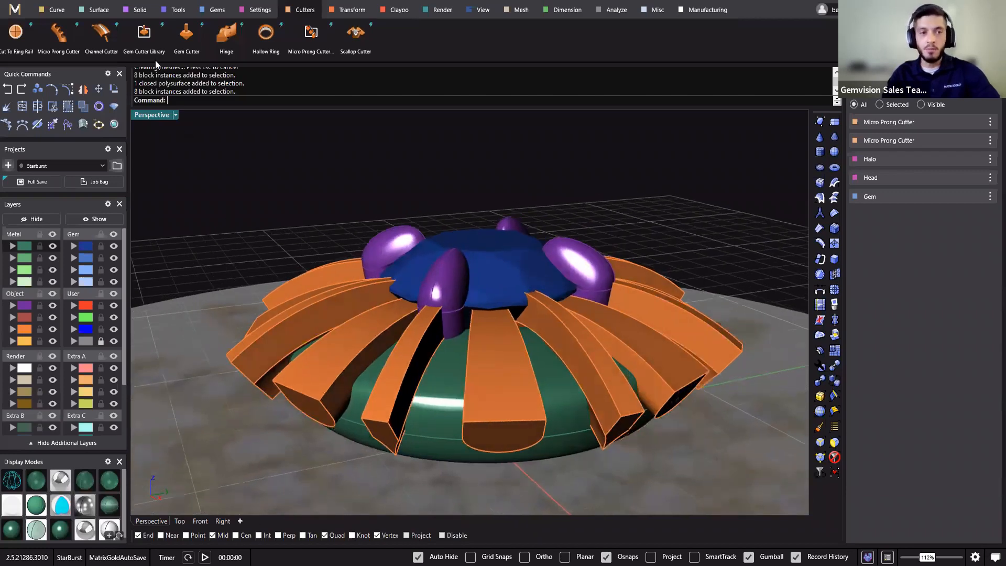
Try a Boolean Difference that subtracts all the micro prong cutters from the halo ring, and inspect the resulting grooves.
{"action": "left_click", "coordinate": [137, 11]}
{"action": "left_click", "coordinate": [25, 42]}
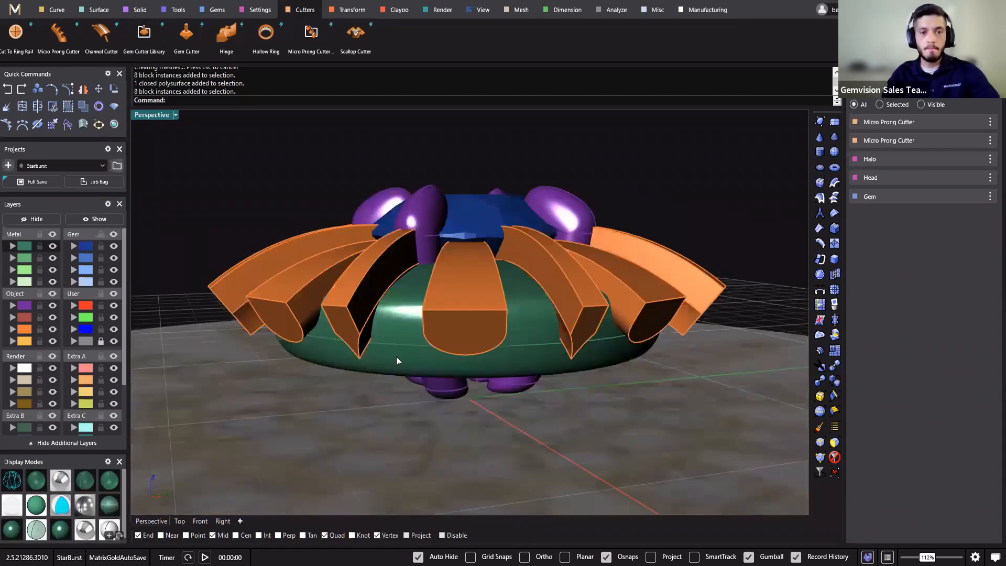
{"action": "key", "text": "Return"}
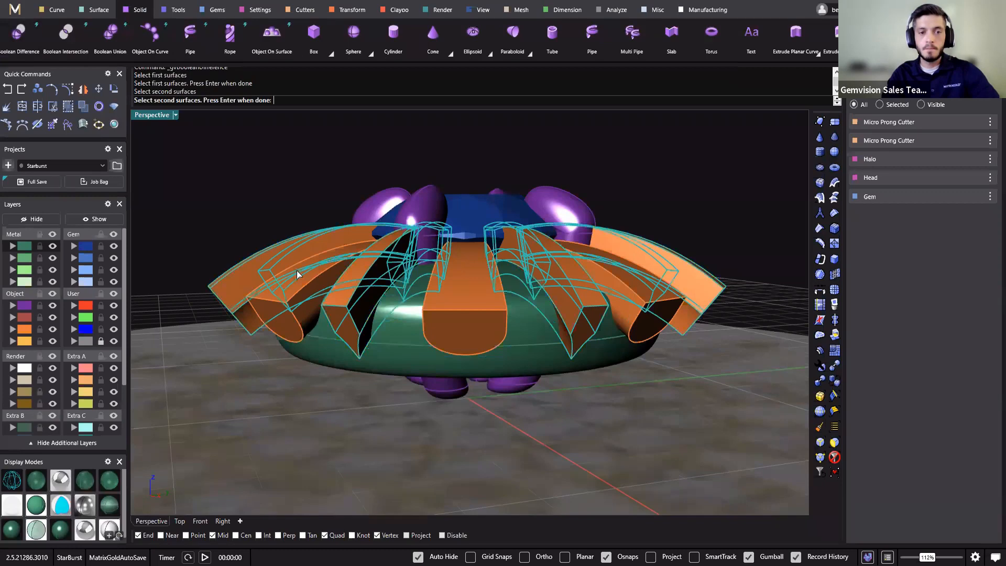
{"action": "key", "text": "Return"}
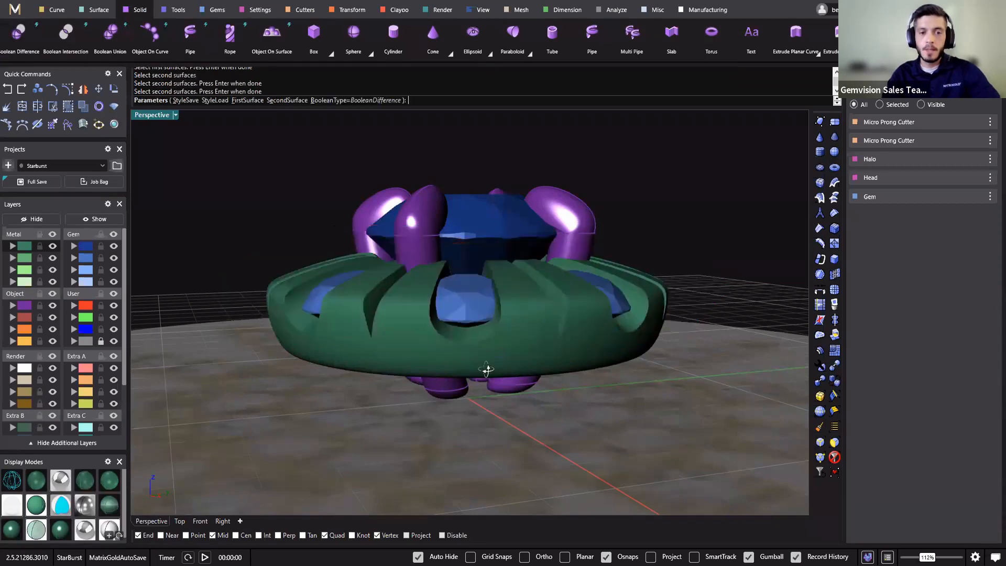
{"action": "right_click_drag", "start_coordinate": [487, 369], "coordinate": [557, 266]}
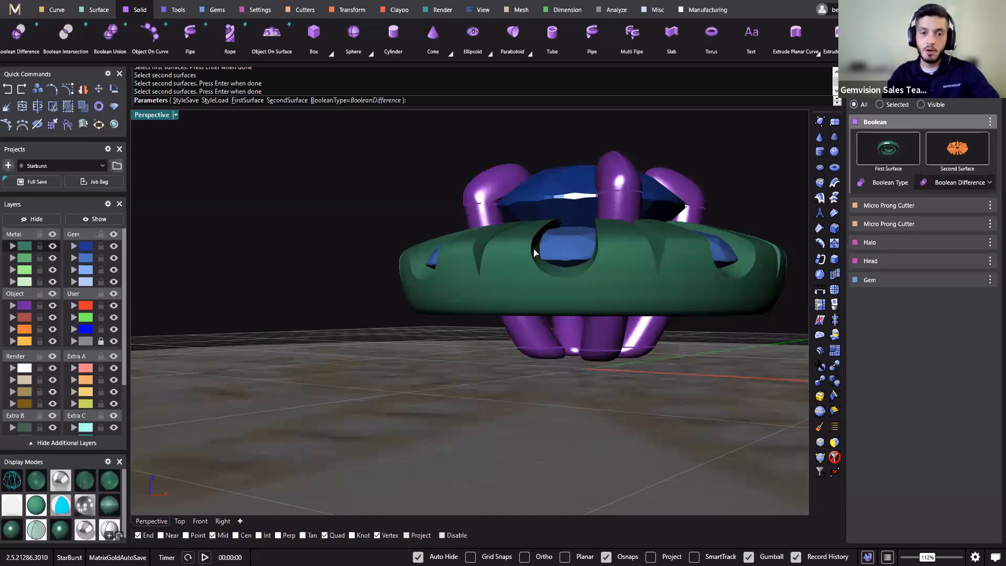
{"action": "right_click_drag", "start_coordinate": [611, 298], "coordinate": [565, 325]}
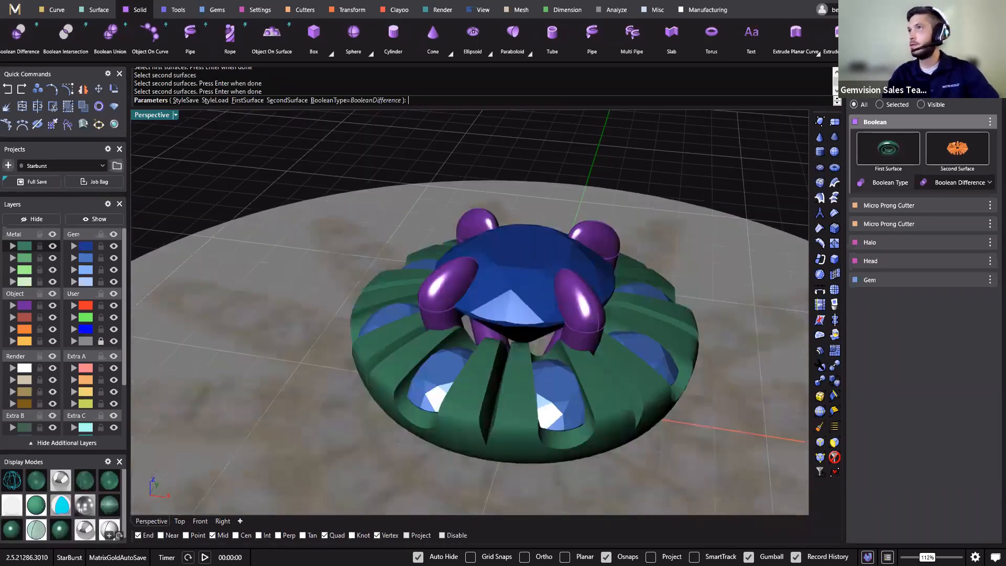
{"action": "right_click_drag", "start_coordinate": [400, 313], "coordinate": [6, 234]}
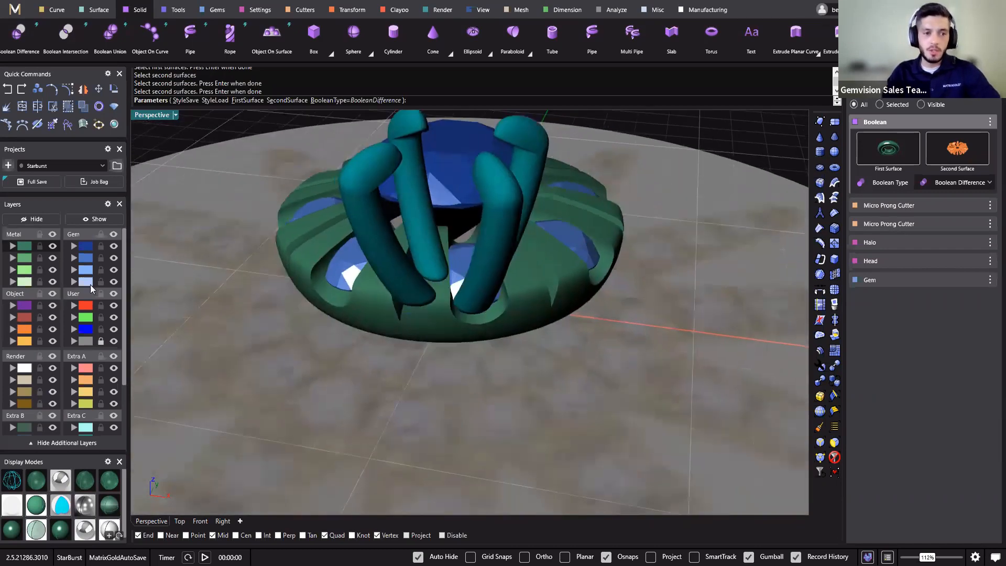
{"action": "key", "text": "Escape"}
Start a Channel Cutter through the eight halo gems with width 0.52, height 1.43 and cap length 0.77.
{"action": "right_click_drag", "start_coordinate": [286, 342], "coordinate": [390, 332]}
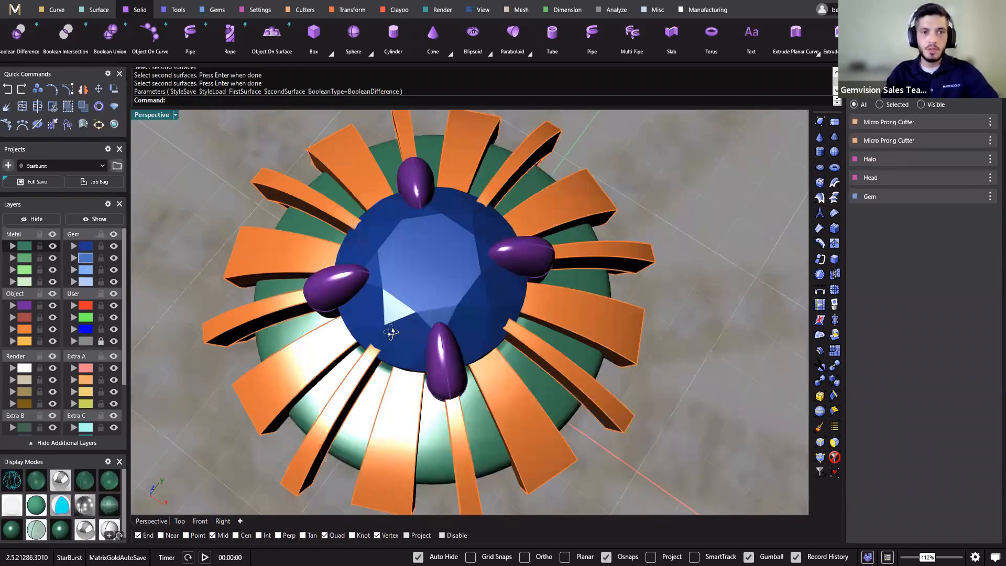
{"action": "left_click", "coordinate": [399, 228]}
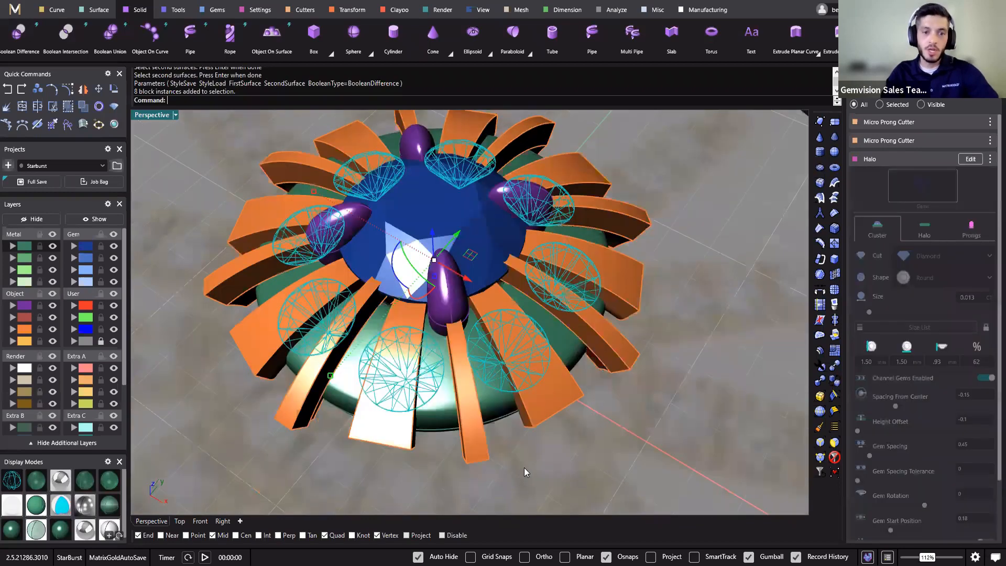
{"action": "left_click", "coordinate": [305, 9]}
{"action": "left_click", "coordinate": [101, 36]}
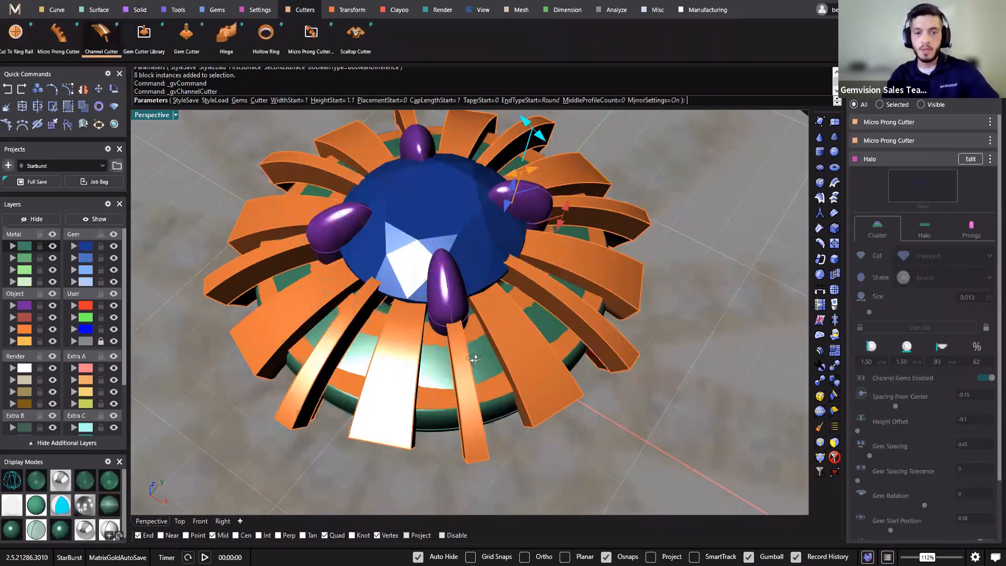
{"action": "right_click_drag", "start_coordinate": [396, 345], "coordinate": [455, 185]}
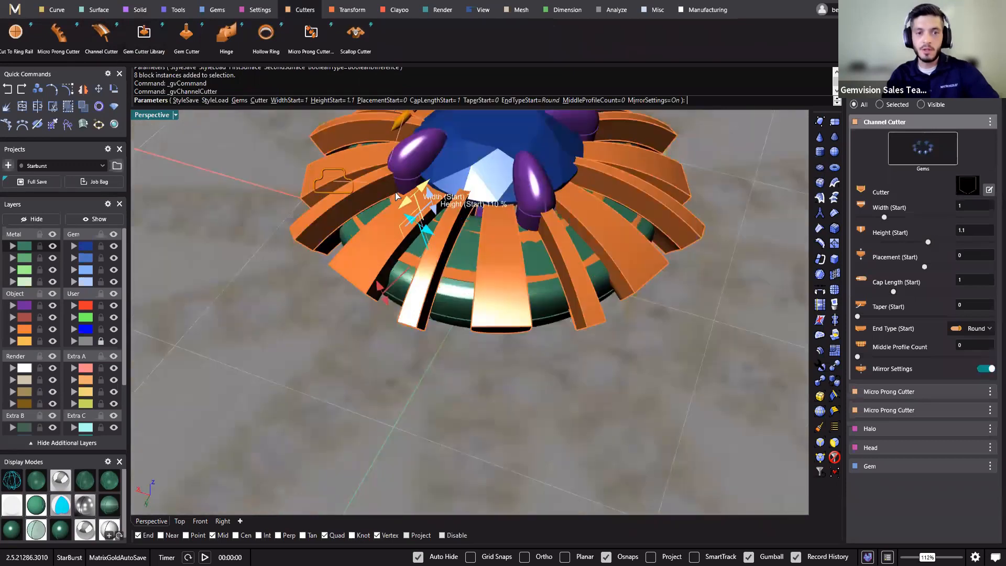
{"action": "mouse_move", "coordinate": [423, 186]}
{"action": "left_mouse_down"}
{"action": "mouse_move", "coordinate": [437, 210]}
{"action": "mouse_move", "coordinate": [422, 184]}
{"action": "left_mouse_up"}
{"action": "mouse_move", "coordinate": [461, 194]}
{"action": "right_mouse_down", "text": "shift"}
{"action": "mouse_move", "coordinate": [508, 395]}
{"action": "mouse_move", "coordinate": [492, 341]}
{"action": "mouse_move", "coordinate": [498, 382]}
{"action": "mouse_move", "coordinate": [513, 393]}
{"action": "mouse_move", "coordinate": [497, 288]}
{"action": "mouse_move", "coordinate": [479, 334]}
{"action": "mouse_move", "coordinate": [431, 318]}
{"action": "right_mouse_up", "text": "shift"}
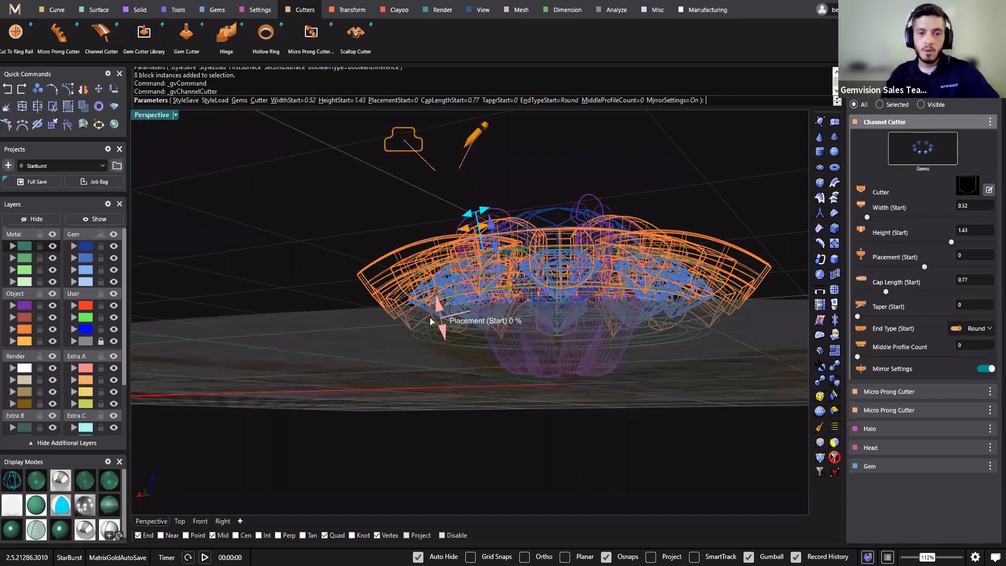
Set the channel cutter's start placement to 0.46 relative to the halo gems.
{"action": "scroll", "coordinate": [663, 363], "scroll_direction": "up", "scroll_amount": 3}
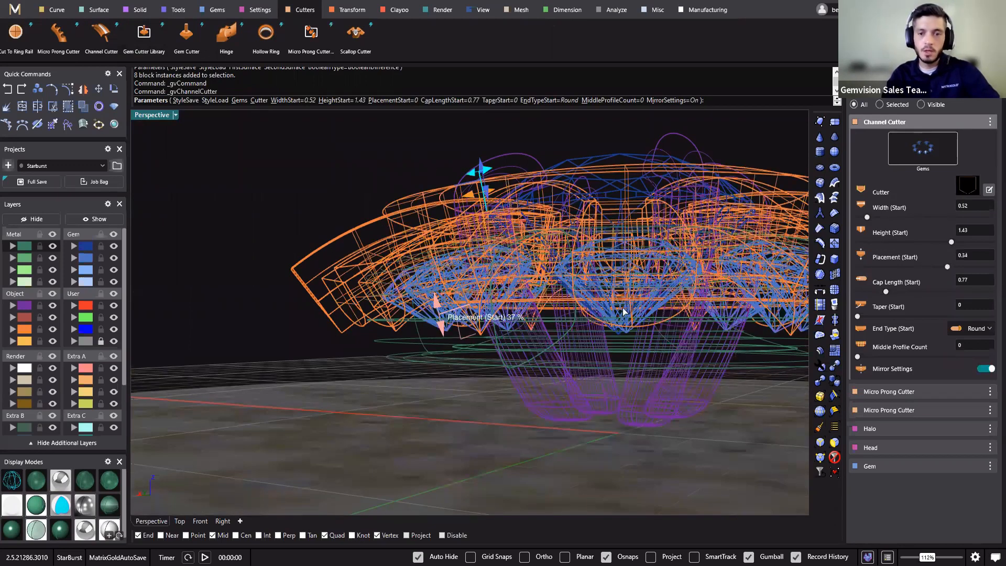
{"action": "right_click_drag", "start_coordinate": [629, 306], "coordinate": [673, 301]}
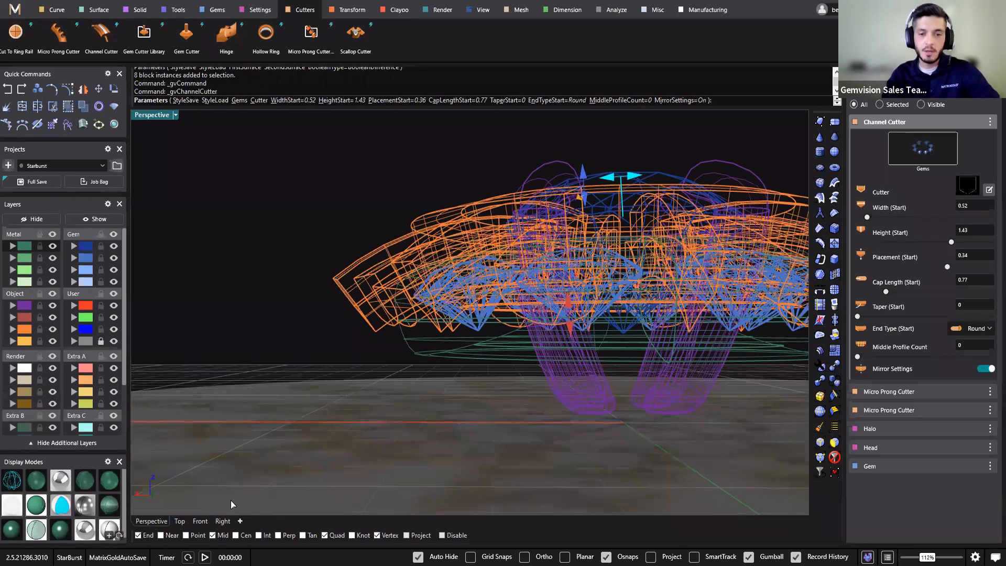
{"action": "right_click_drag", "start_coordinate": [553, 347], "coordinate": [563, 363]}
{"action": "mouse_move", "coordinate": [578, 353]}
{"action": "right_mouse_down"}
{"action": "mouse_move", "coordinate": [588, 334]}
{"action": "mouse_move", "coordinate": [508, 328]}
{"action": "right_mouse_up"}
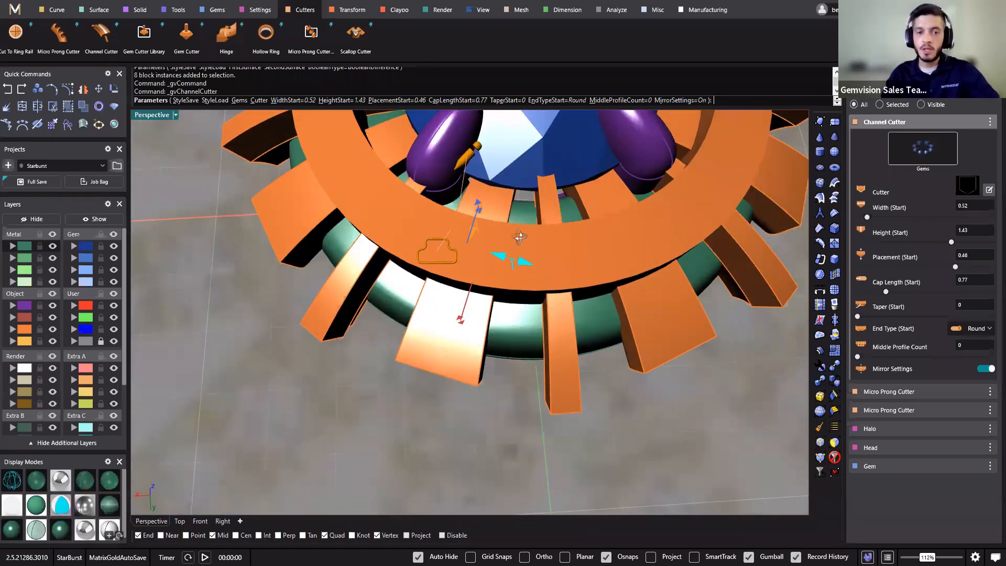
{"action": "right_click_drag", "start_coordinate": [590, 291], "coordinate": [496, 255]}
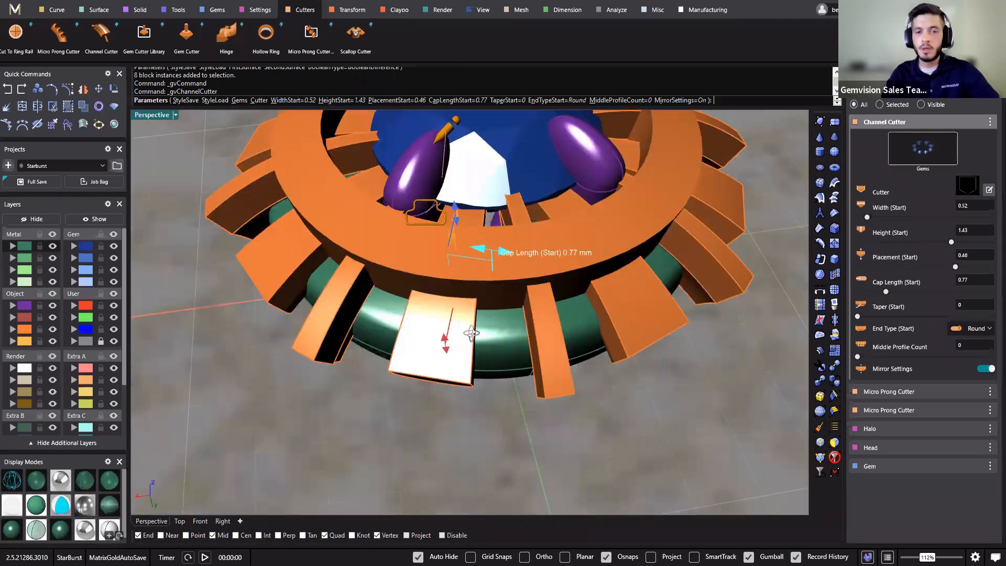
Narrow the channel cutter's start width to 0.48 and finish the cutter.
{"action": "right_click_drag", "start_coordinate": [472, 334], "coordinate": [289, 338]}
{"action": "right_click_drag", "start_coordinate": [310, 305], "coordinate": [464, 207]}
{"action": "left_click_drag", "start_coordinate": [463, 208], "coordinate": [461, 207]}
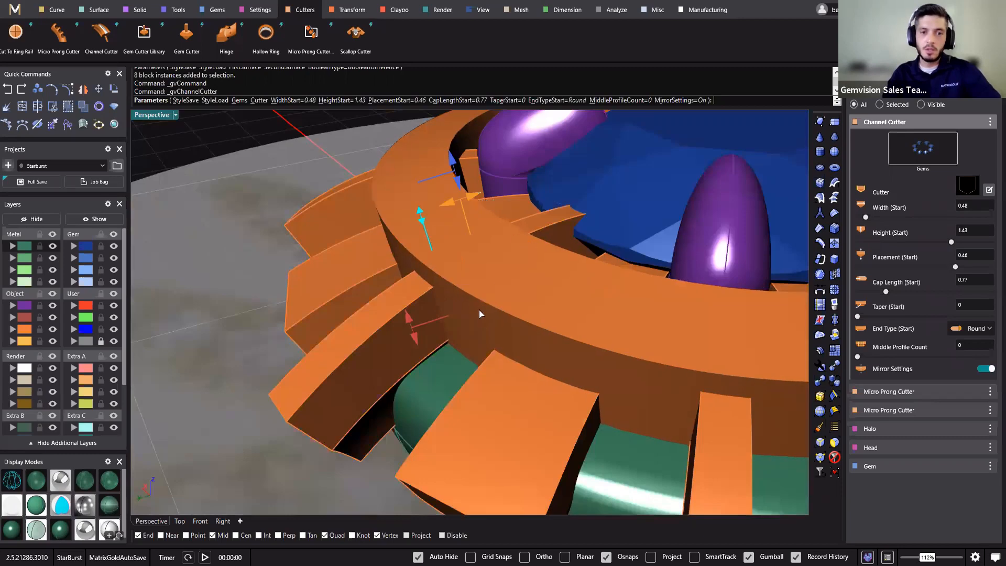
{"action": "right_click_drag", "start_coordinate": [462, 250], "coordinate": [631, 380]}
{"action": "key", "text": "Return"}
Reopen the channel cutter for editing and save its settings as a new style named "French Set Graver Cut".
{"action": "scroll", "coordinate": [510, 347], "scroll_direction": "down", "scroll_amount": 5}
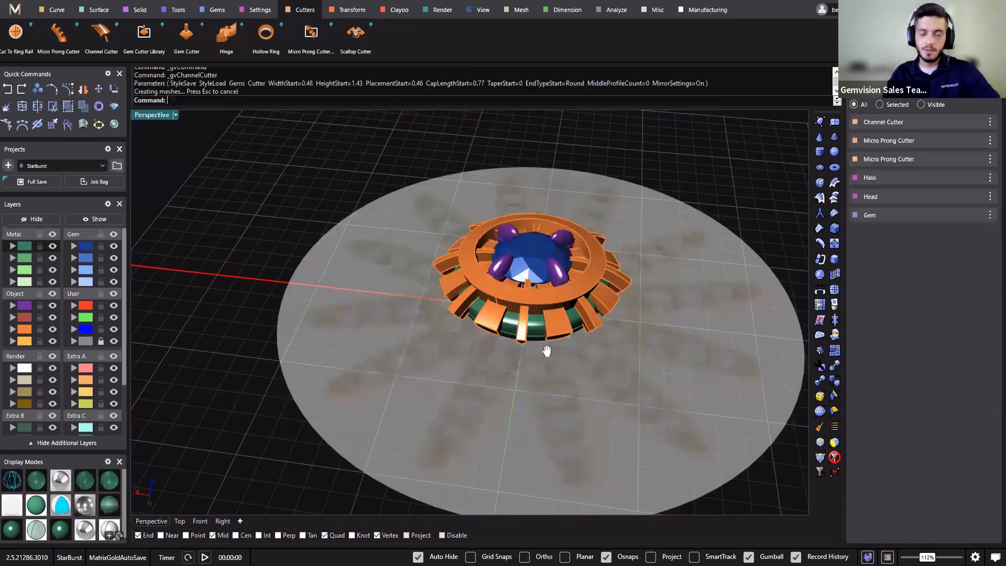
{"action": "right_click_drag", "start_coordinate": [510, 347], "coordinate": [556, 220]}
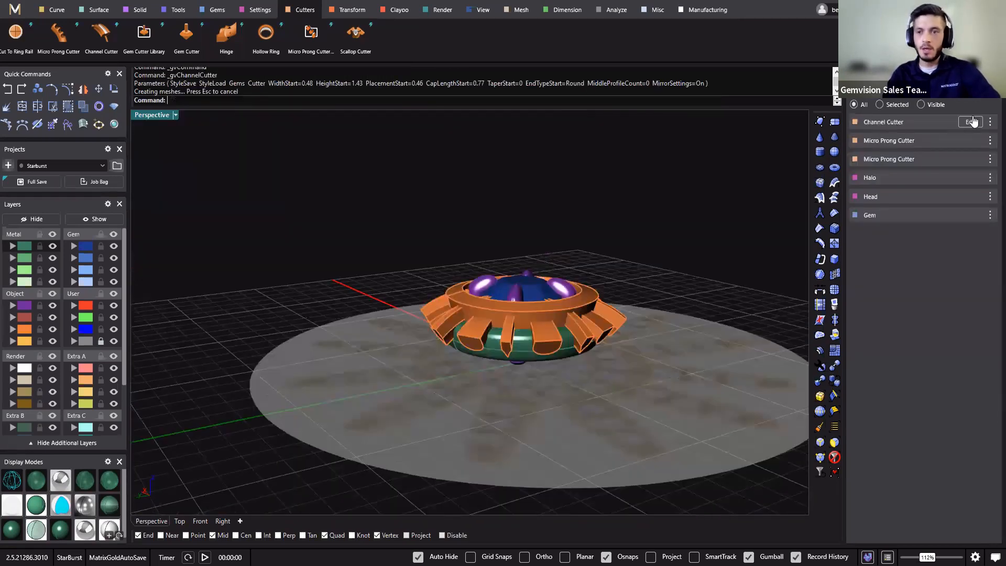
{"action": "left_click", "coordinate": [971, 123]}
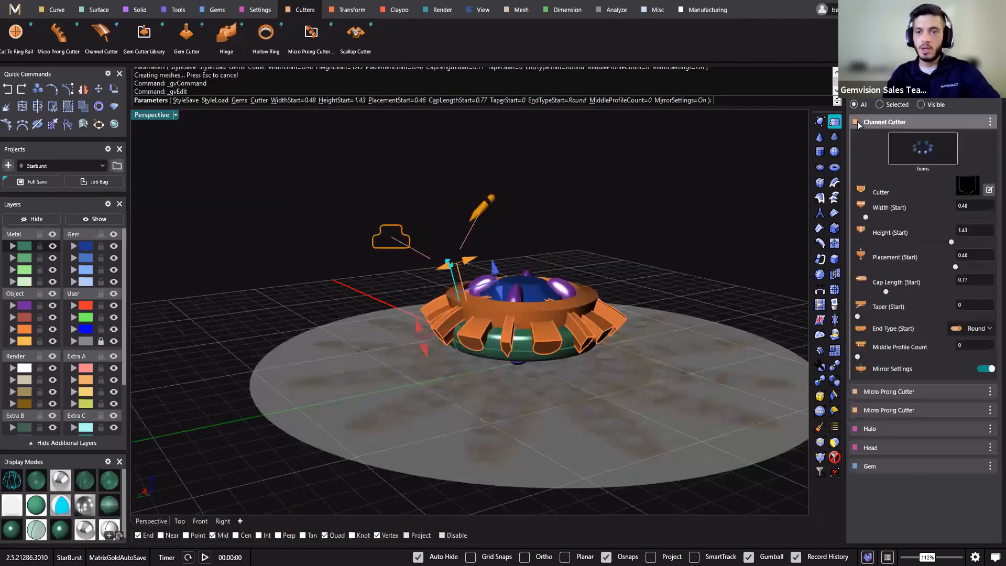
{"action": "left_click", "coordinate": [988, 122]}
{"action": "left_click", "coordinate": [968, 143]}
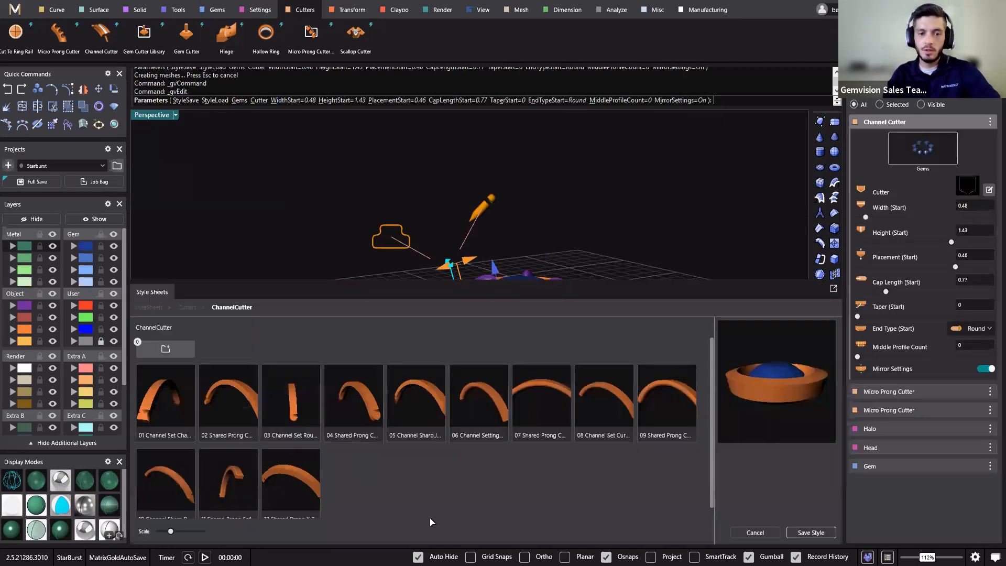
{"action": "left_click", "coordinate": [798, 533]}
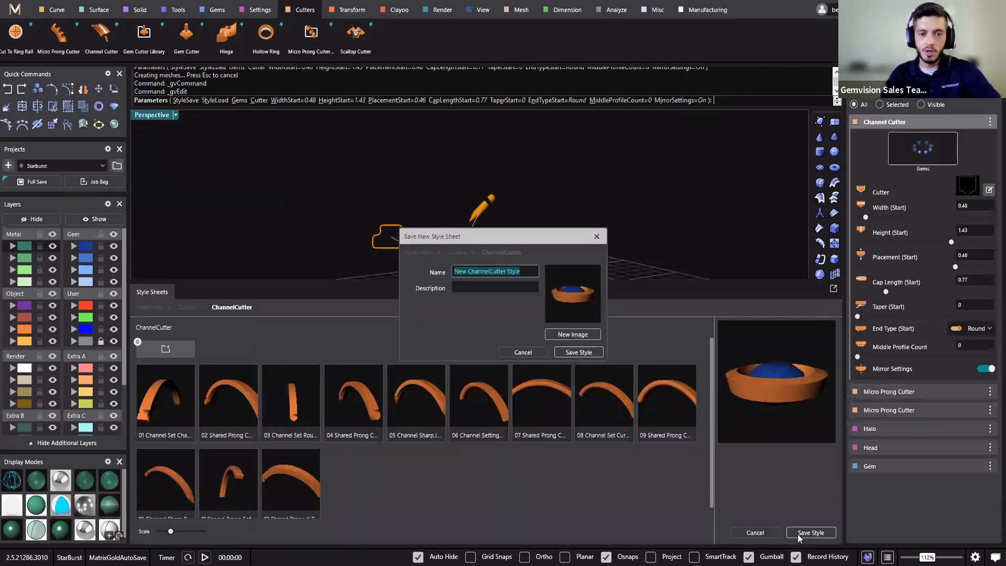
{"action": "key", "text": "BackSpace"}
{"action": "type", "text": "French"}
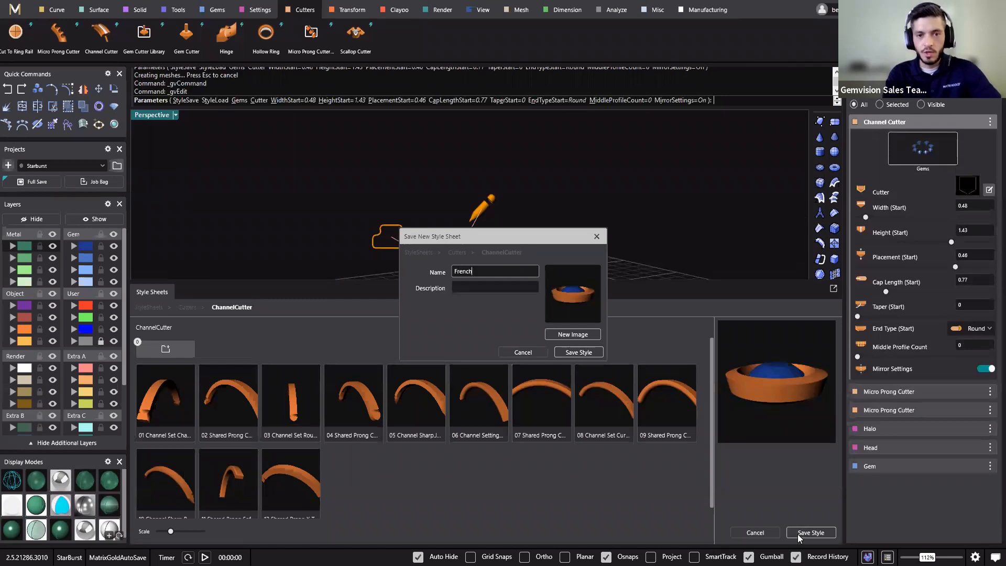
{"action": "type", "text": " Set Gr"}
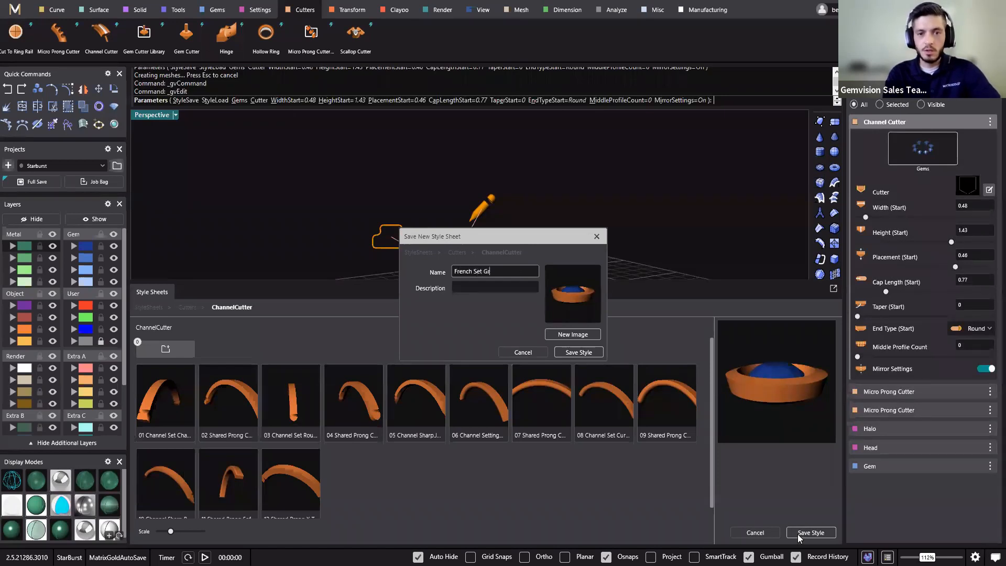
{"action": "type", "text": "aver Cut"}
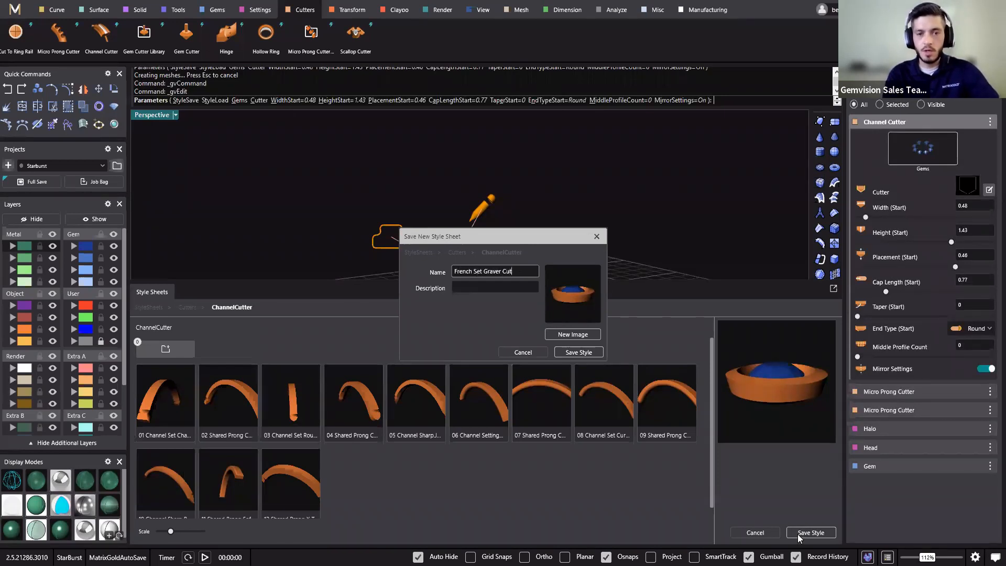
{"action": "left_click", "coordinate": [562, 352]}
{"action": "right_click_drag", "start_coordinate": [215, 229], "coordinate": [257, 309]}
{"action": "right_click", "coordinate": [257, 309]}
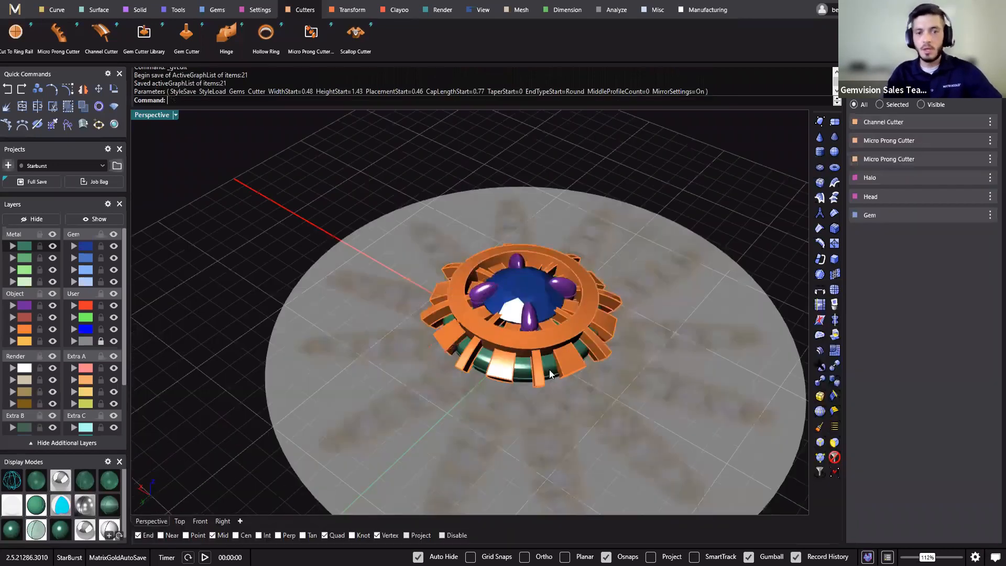
Boolean Difference the channel cutter and all micro prong cutters from the halo ring, and inspect the resulting French-set cuts.
{"action": "scroll", "coordinate": [516, 325], "scroll_direction": "up", "scroll_amount": 2}
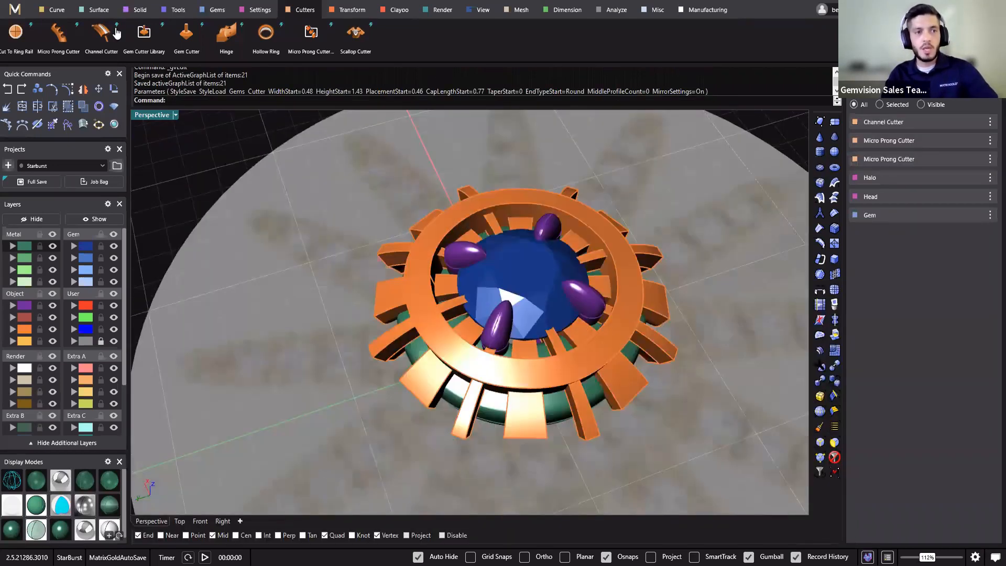
{"action": "left_click", "coordinate": [129, 9]}
{"action": "left_click", "coordinate": [15, 37]}
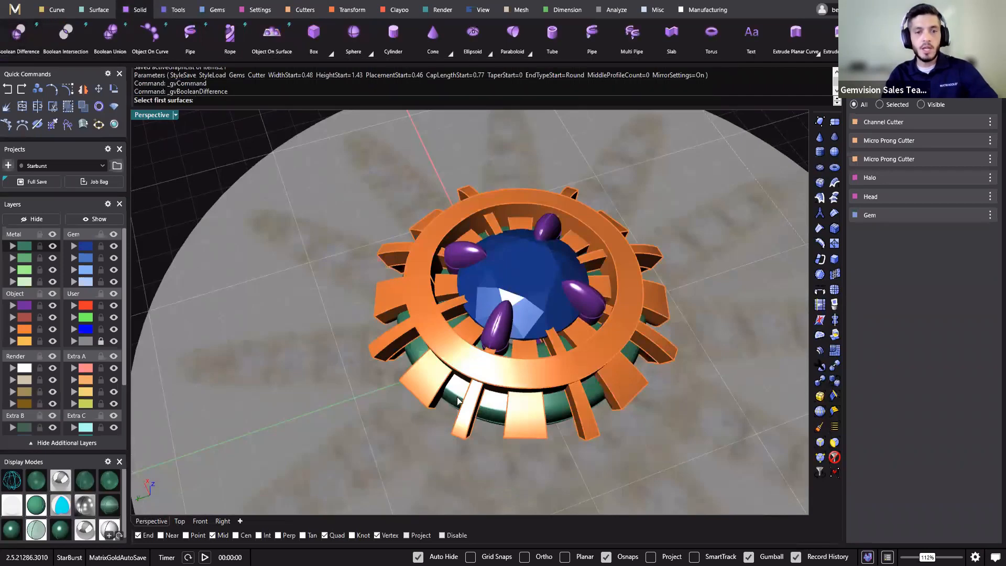
{"action": "scroll", "coordinate": [499, 427], "scroll_direction": "up", "scroll_amount": 4}
{"action": "left_click", "coordinate": [442, 329]}
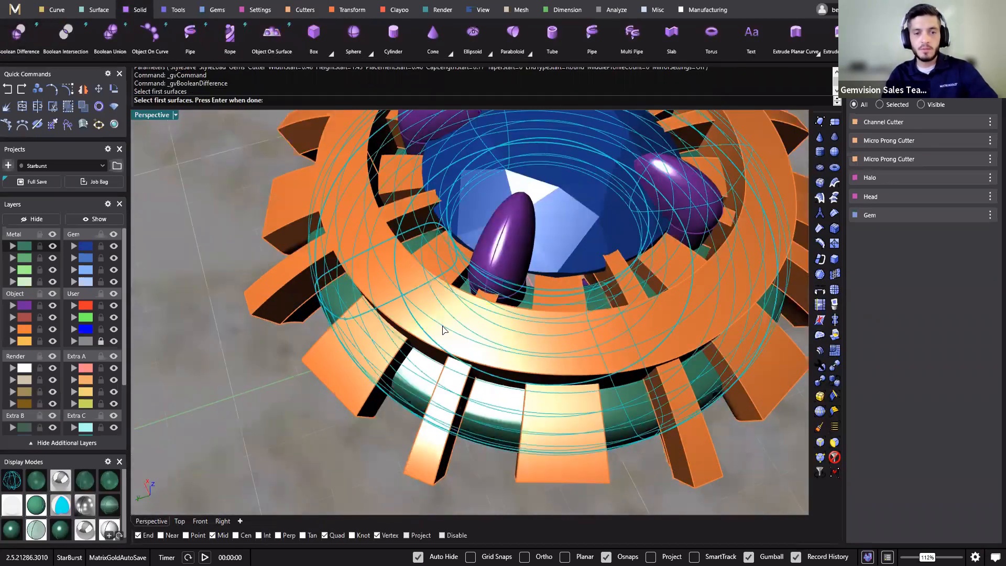
{"action": "key", "text": "Return"}
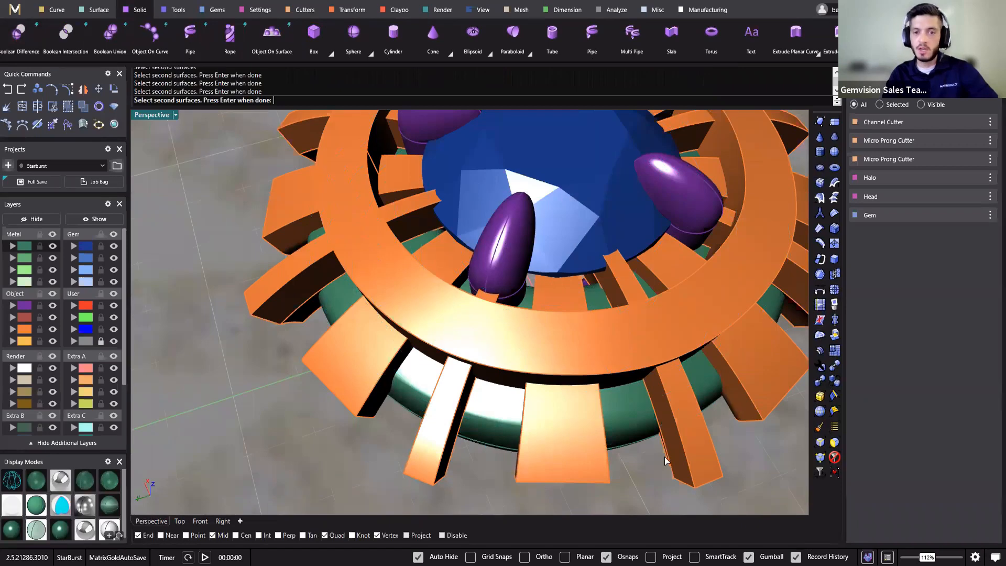
{"action": "key", "text": "Return"}
{"action": "right_click_drag", "start_coordinate": [361, 381], "coordinate": [601, 340]}
{"action": "scroll", "coordinate": [597, 342], "scroll_direction": "down", "scroll_amount": 5}
{"action": "key", "text": "Return"}
{"action": "right_click_drag", "start_coordinate": [586, 379], "coordinate": [422, 388]}
{"action": "scroll", "coordinate": [564, 288], "scroll_direction": "up", "scroll_amount": 3}
{"action": "scroll", "coordinate": [421, 388], "scroll_direction": "up", "scroll_amount": 5}
{"action": "scroll", "coordinate": [504, 414], "scroll_direction": "down", "scroll_amount": 8}
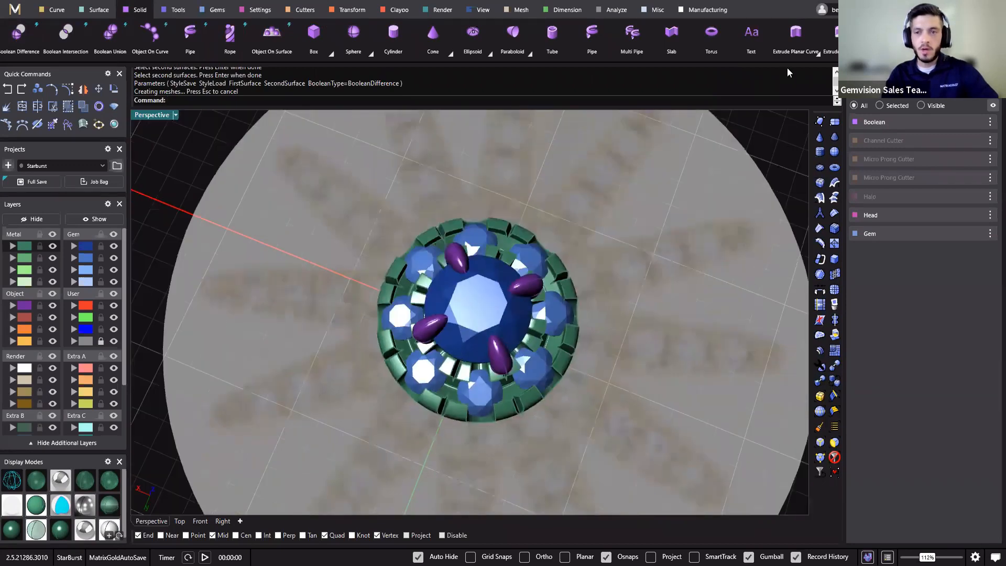
Reopen the halo for editing in the top view and set its gem spacing to 0.4 mm.
{"action": "scroll", "coordinate": [420, 278], "scroll_direction": "up", "scroll_amount": 3}
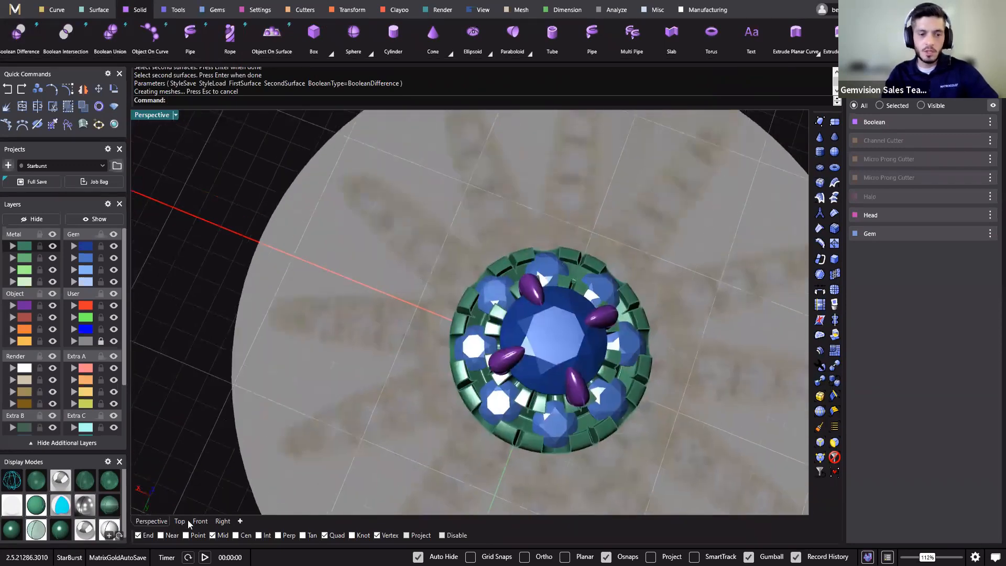
{"action": "left_click", "coordinate": [178, 522]}
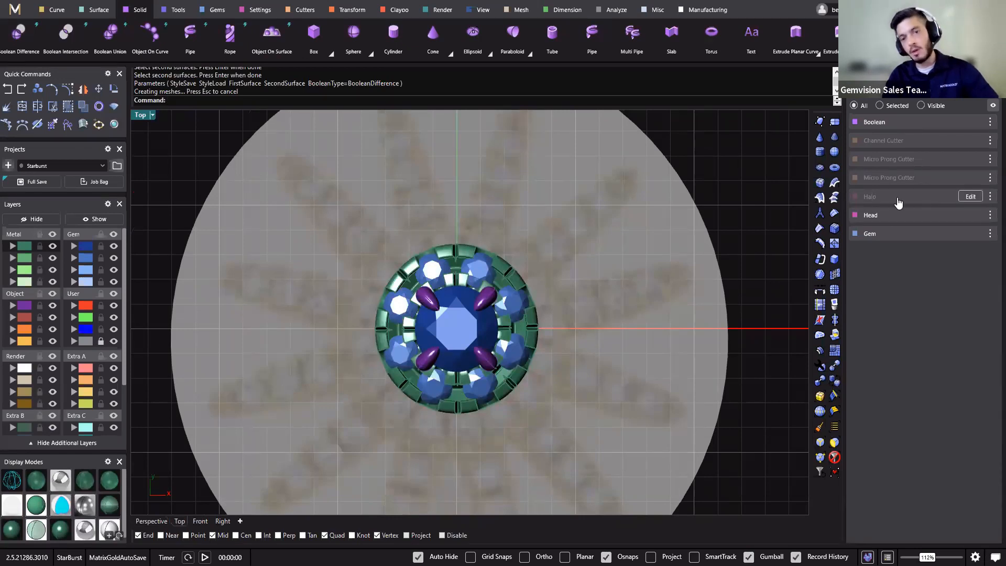
{"action": "left_click", "coordinate": [968, 198]}
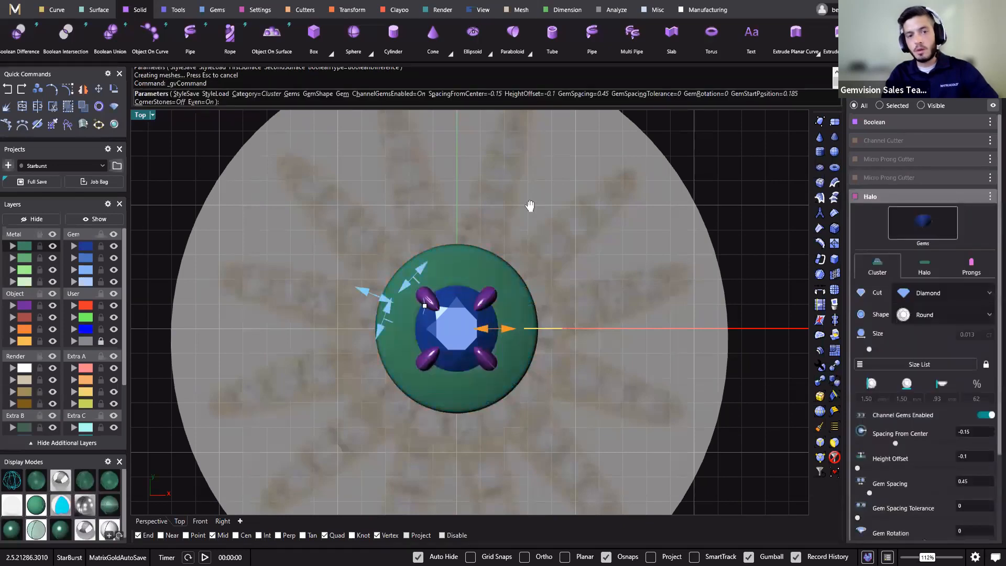
{"action": "scroll", "coordinate": [339, 274], "scroll_direction": "up", "scroll_amount": 5}
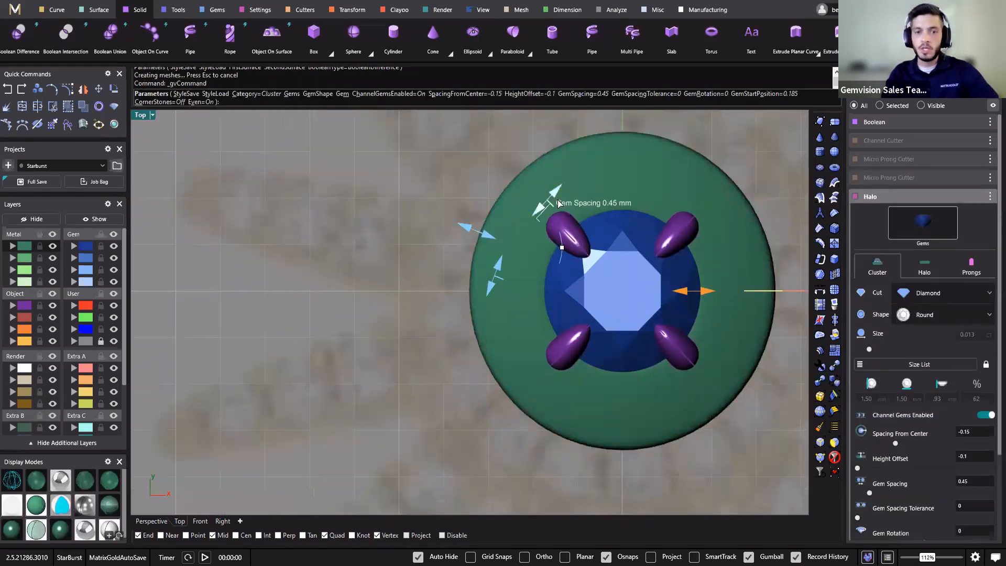
{"action": "scroll", "coordinate": [495, 278], "scroll_direction": "up", "scroll_amount": 3}
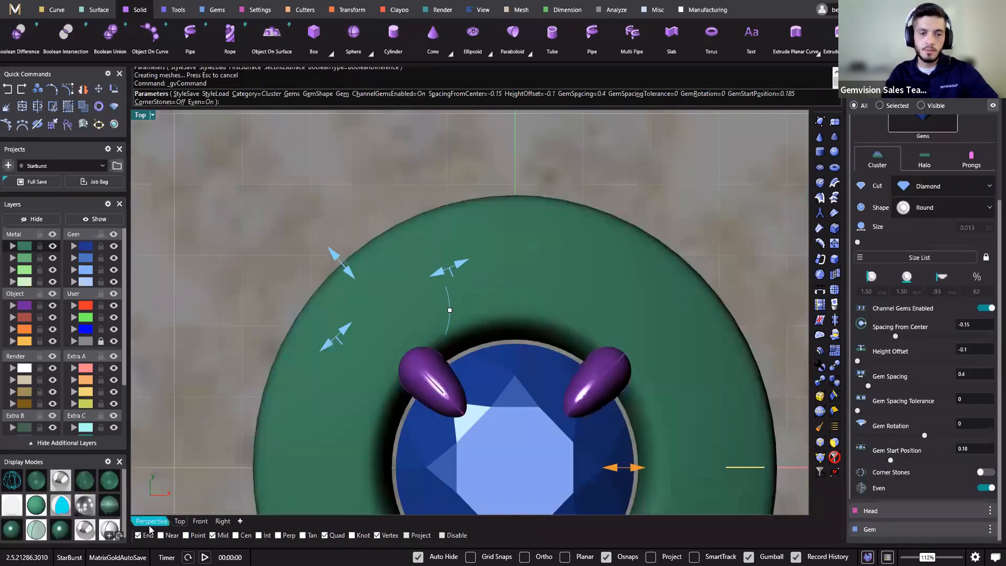
Resize the round gems around the halo to 1.30 mm in the perspective view.
{"action": "left_click", "coordinate": [148, 526]}
{"action": "right_click_drag", "start_coordinate": [605, 272], "coordinate": [354, 419]}
{"action": "right_click_drag", "start_coordinate": [14, 508], "coordinate": [7, 493]}
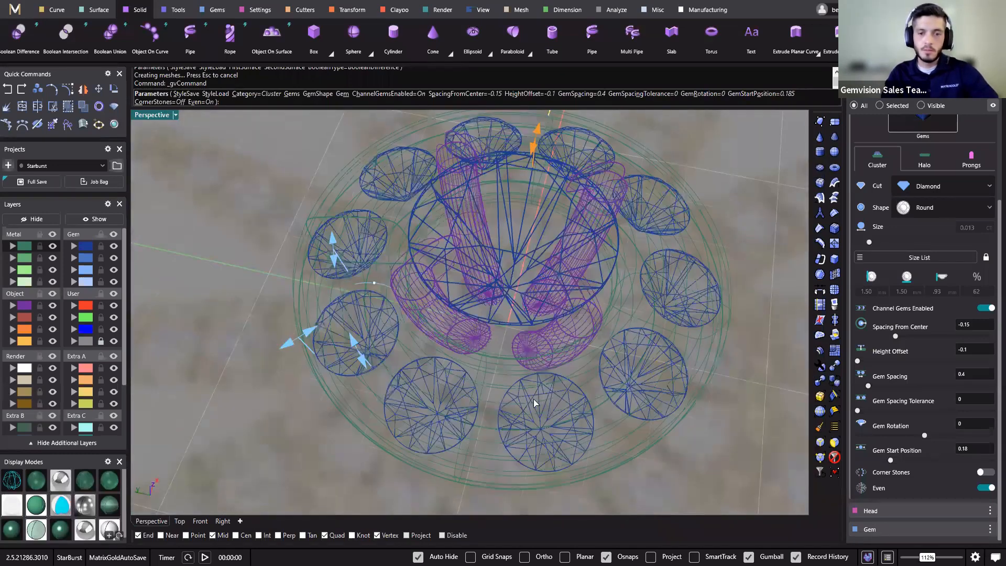
{"action": "mouse_move", "coordinate": [533, 400]}
{"action": "right_mouse_down"}
{"action": "mouse_move", "coordinate": [513, 411]}
{"action": "mouse_move", "coordinate": [543, 405]}
{"action": "right_mouse_up"}
{"action": "left_click", "coordinate": [543, 405]}
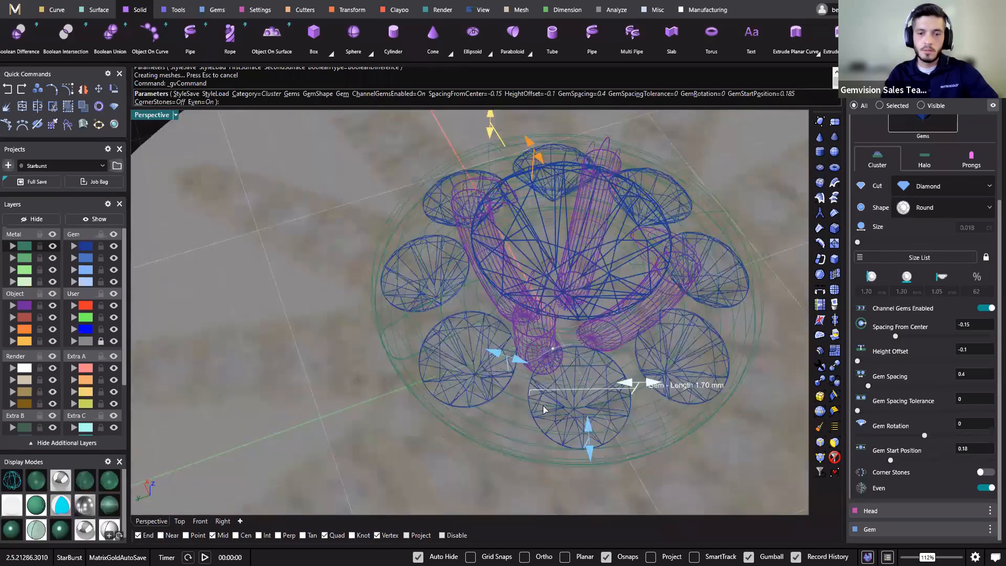
{"action": "left_click_drag", "start_coordinate": [547, 403], "coordinate": [530, 412]}
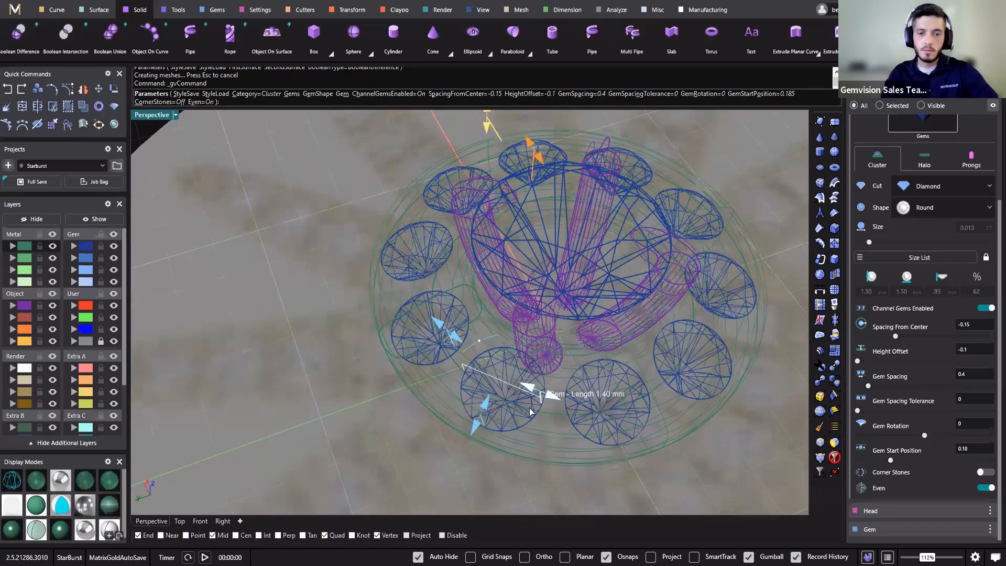
{"action": "left_click_drag", "start_coordinate": [598, 300], "coordinate": [487, 385]}
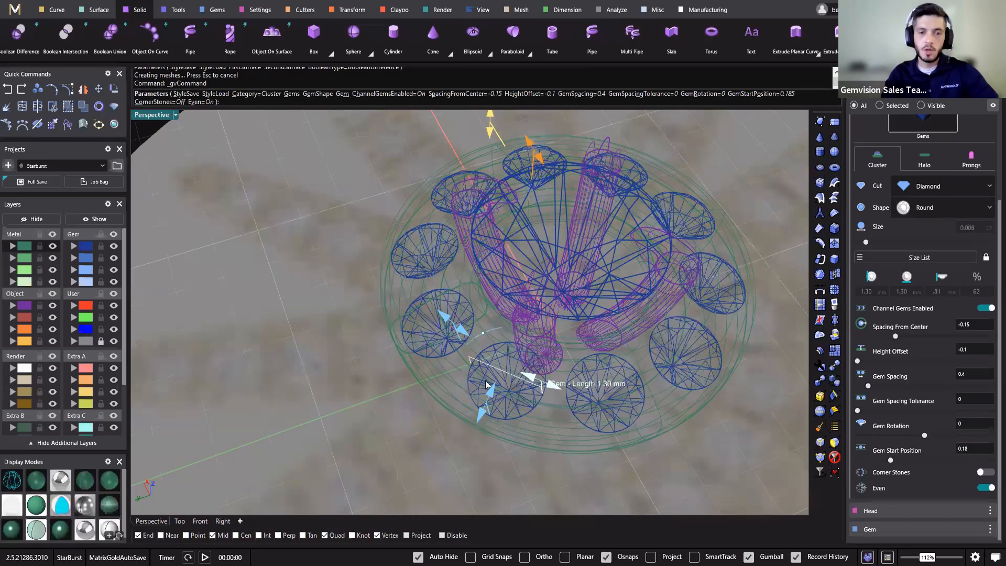
{"action": "right_click_drag", "start_coordinate": [538, 408], "coordinate": [257, 557]}
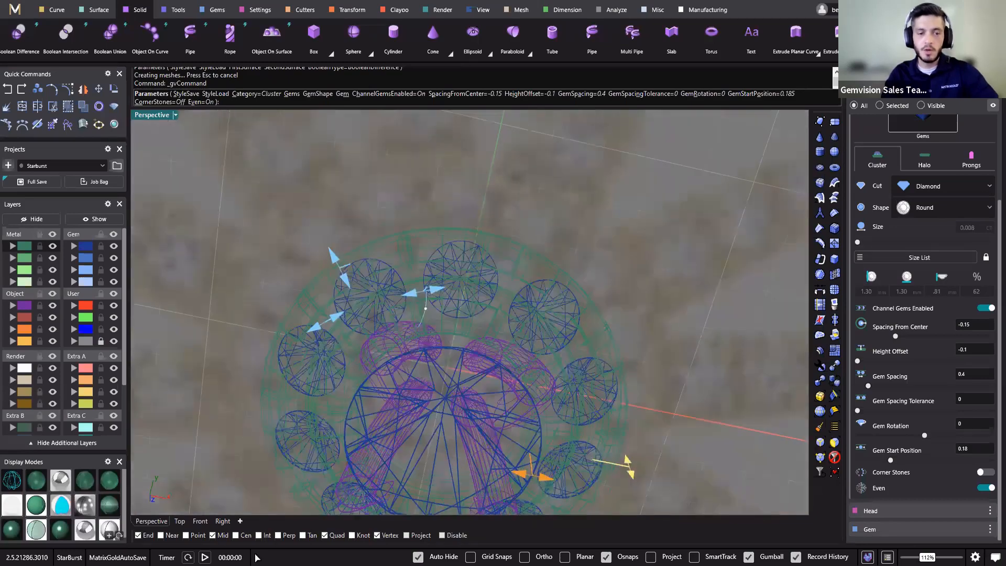
Try halo gem start positions of 0 and 0.1 in the top view, and settle on 0.05.
{"action": "left_click", "coordinate": [180, 522]}
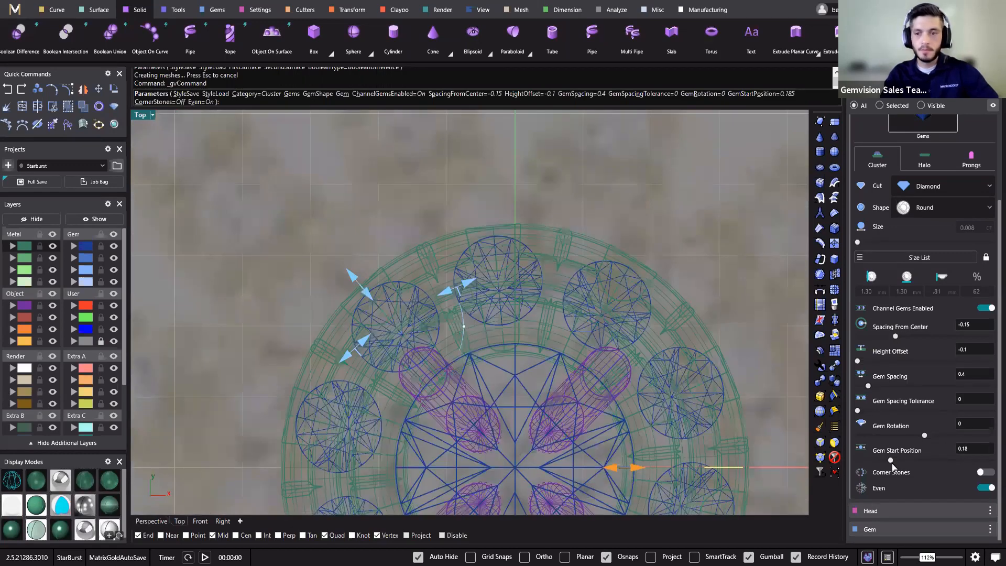
{"action": "left_click_drag", "start_coordinate": [891, 461], "coordinate": [857, 460]}
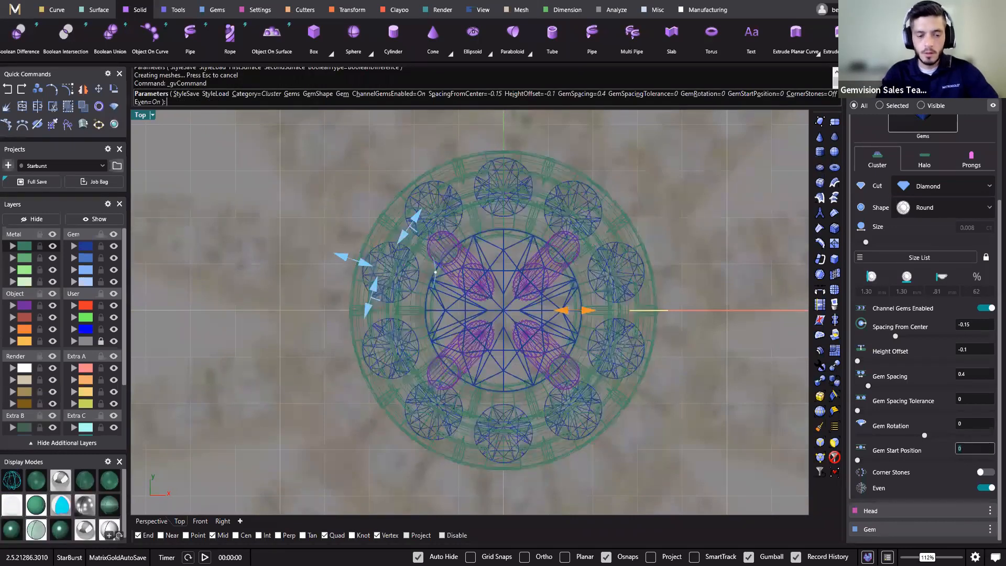
{"action": "type", "text": ".1"}
{"action": "key", "text": "Return"}
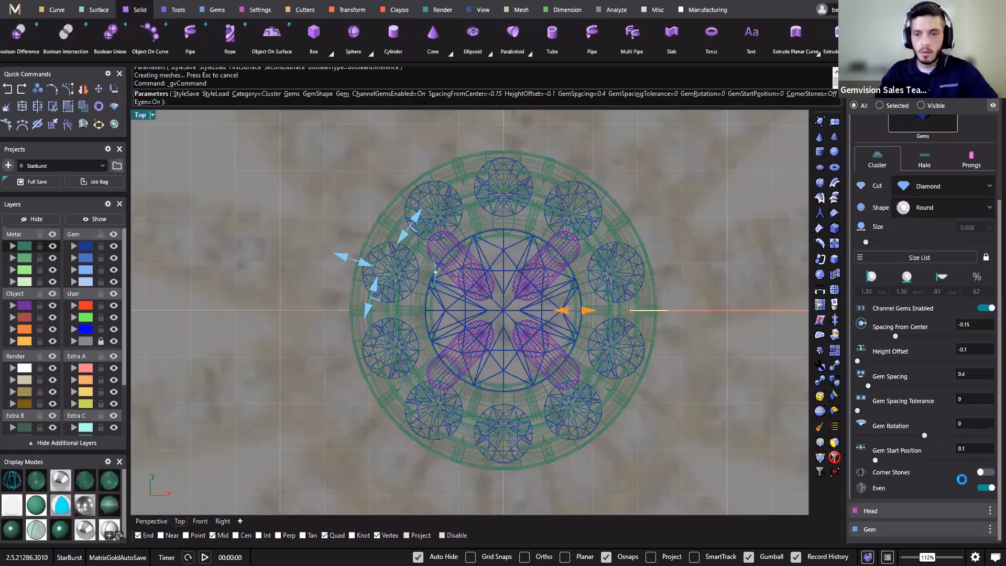
{"action": "left_click", "coordinate": [973, 452]}
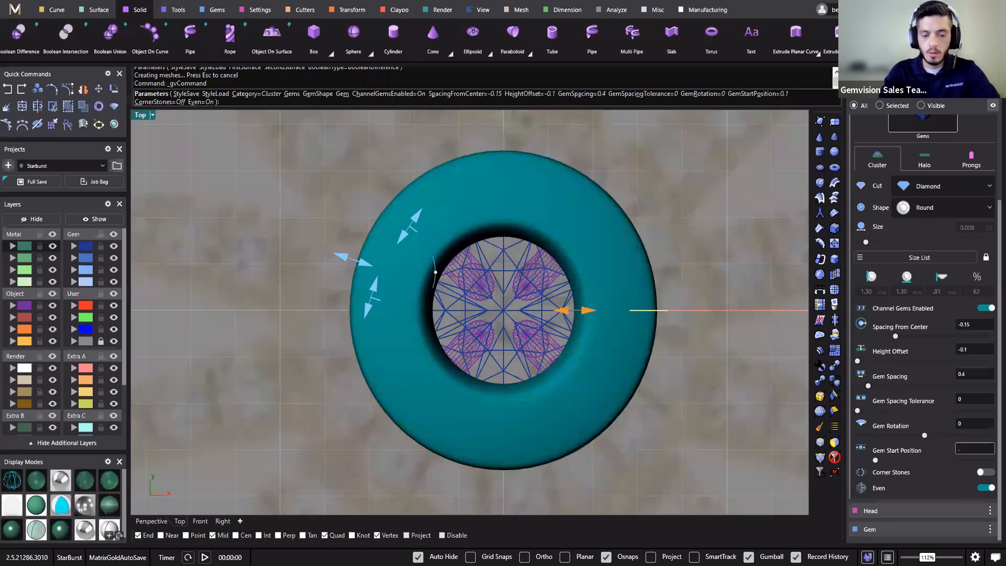
{"action": "key", "text": "Return"}
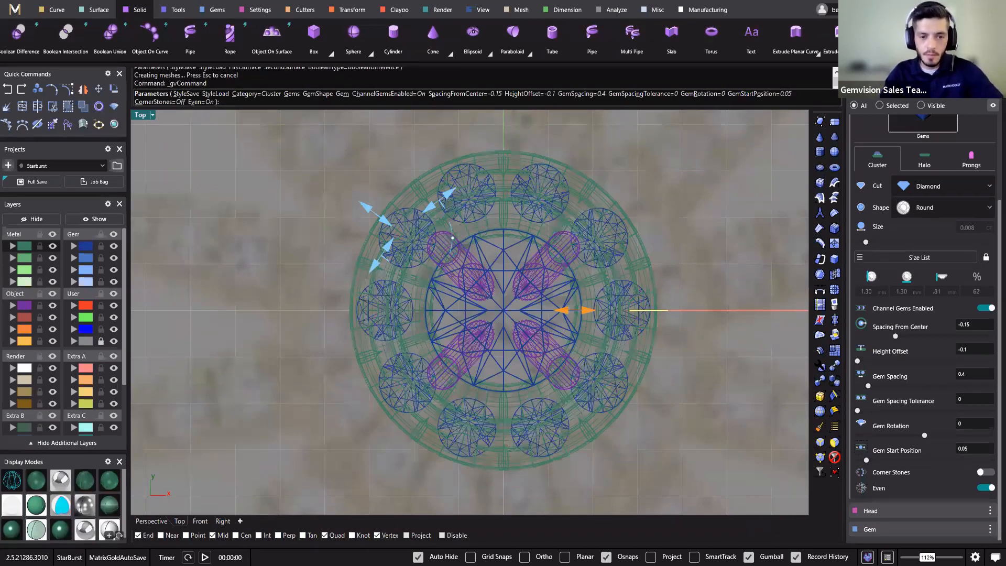
Finish the halo edit so the dependent cutters and Boolean rebuild, and inspect the updated ring in perspective.
{"action": "mouse_move", "coordinate": [370, 212]}
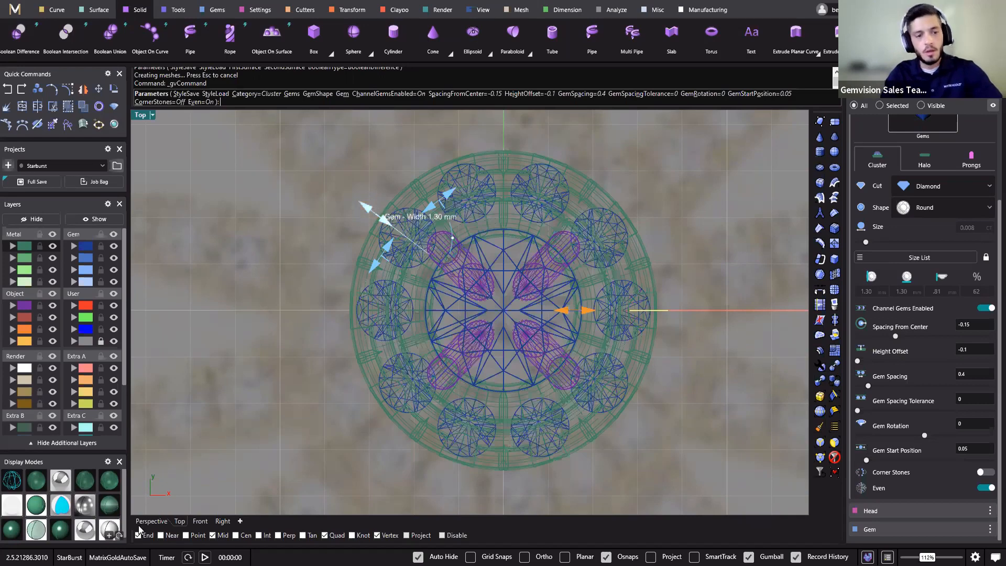
{"action": "right_click_drag", "start_coordinate": [392, 248], "coordinate": [335, 123]}
{"action": "mouse_move", "coordinate": [445, 255]}
{"action": "right_mouse_down"}
{"action": "mouse_move", "coordinate": [449, 314]}
{"action": "mouse_move", "coordinate": [409, 267]}
{"action": "mouse_move", "coordinate": [358, 174]}
{"action": "right_mouse_up"}
{"action": "key", "text": "Return"}
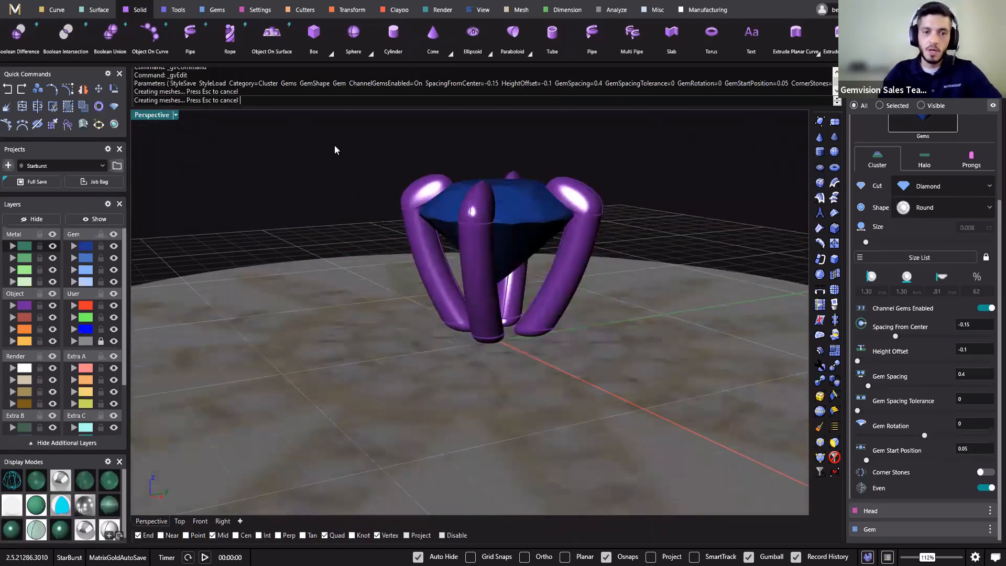
{"action": "right_click_drag", "start_coordinate": [347, 256], "coordinate": [482, 386]}
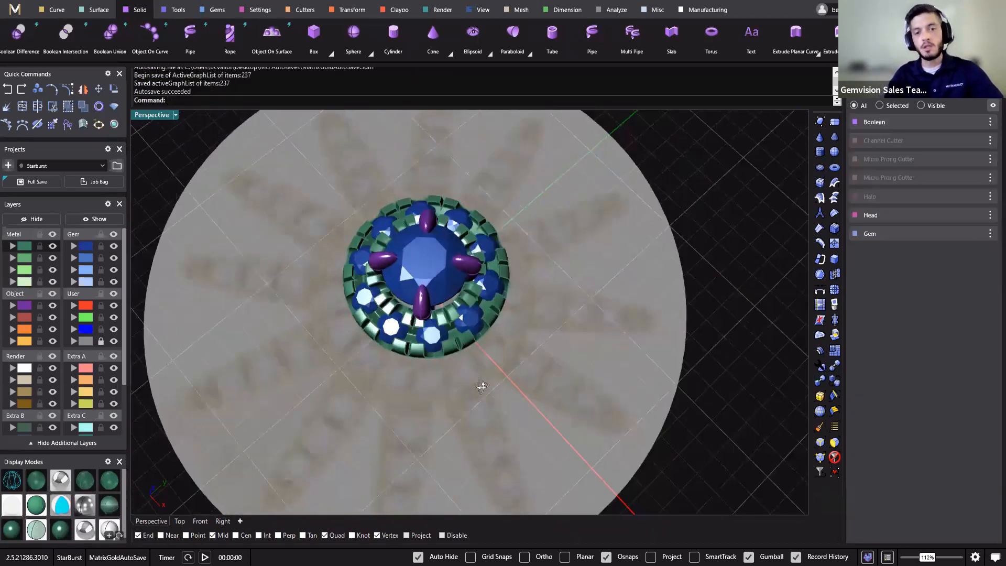
Reopen the halo for editing and set its inside wall width to 0.15 mm in the perspective view.
{"action": "left_click", "coordinate": [180, 522]}
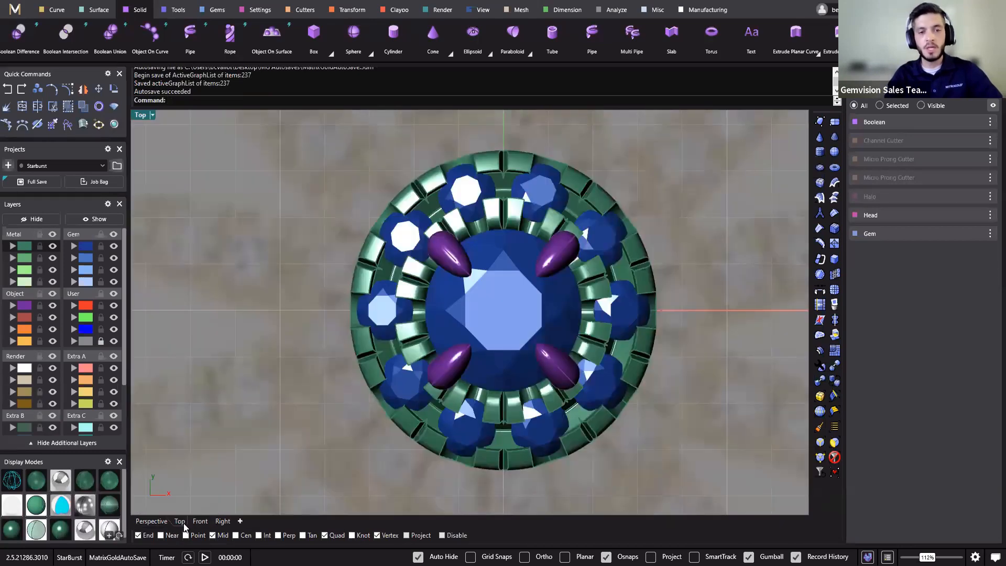
{"action": "scroll", "coordinate": [362, 435], "scroll_direction": "down", "scroll_amount": 3}
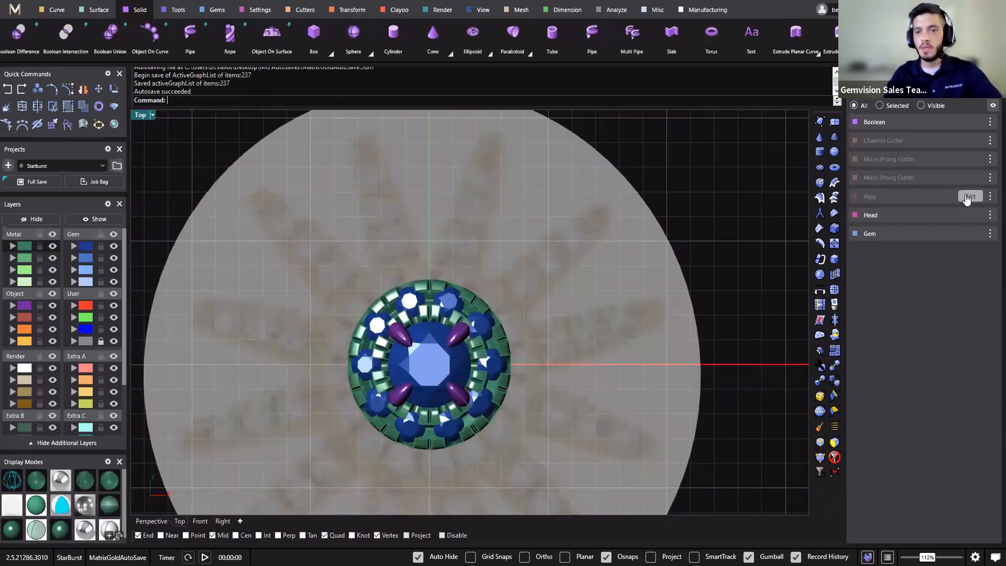
{"action": "left_click", "coordinate": [970, 197]}
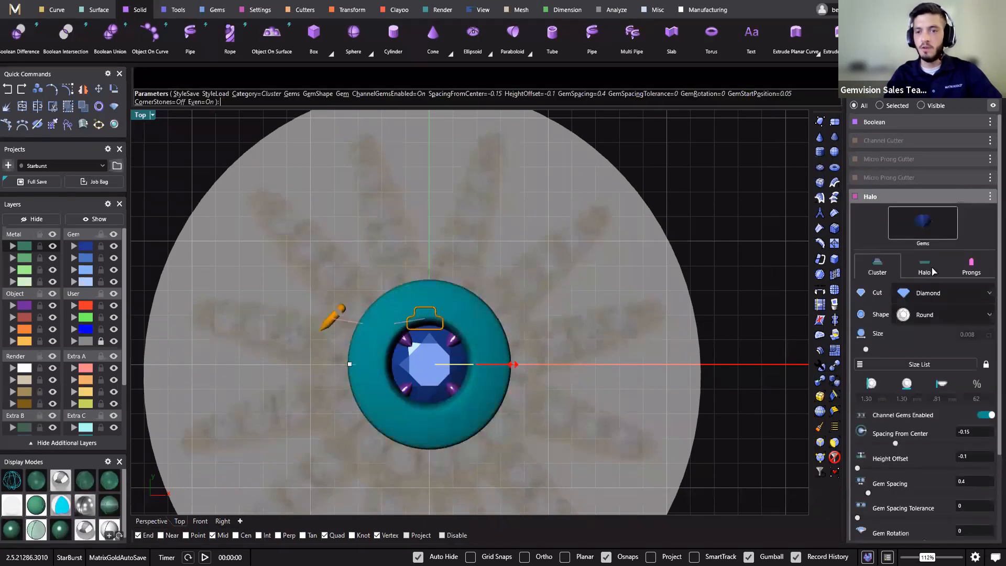
{"action": "scroll", "coordinate": [326, 370], "scroll_direction": "up", "scroll_amount": 4}
{"action": "left_click", "coordinate": [157, 521]}
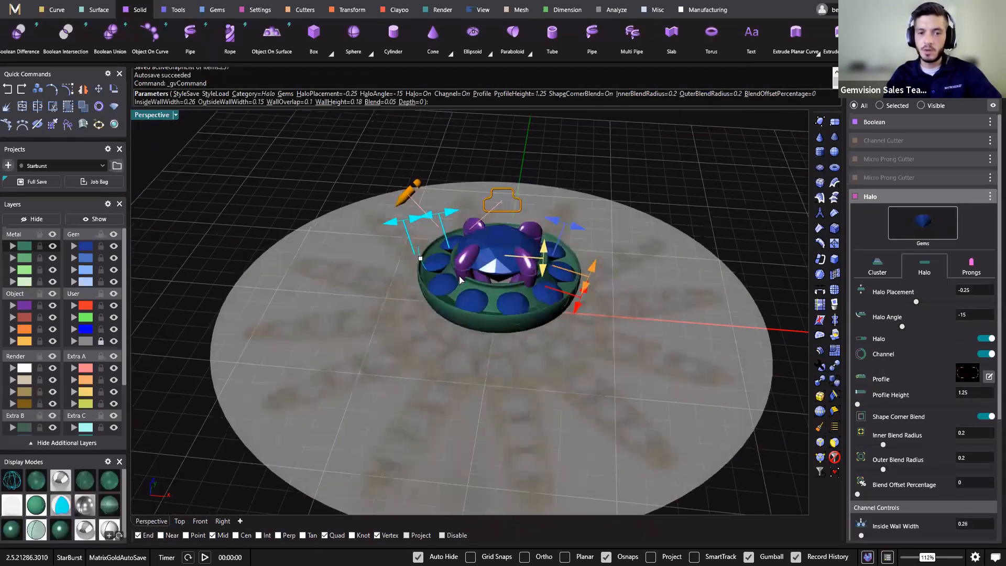
{"action": "scroll", "coordinate": [459, 280], "scroll_direction": "up", "scroll_amount": 3}
{"action": "left_click_drag", "start_coordinate": [460, 276], "coordinate": [467, 276]}
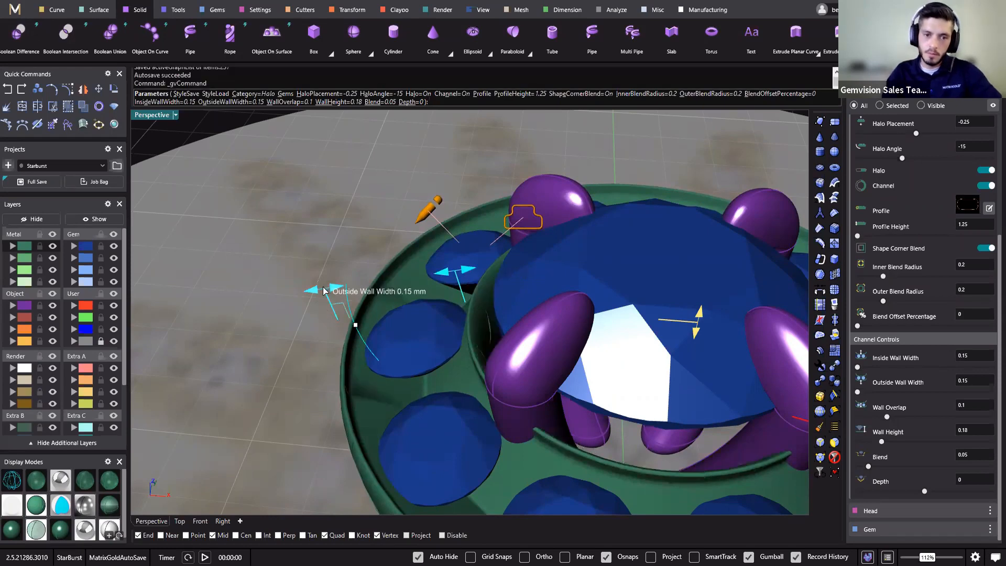
Turn off the halo's channel and finish the edit so the dependent cutters and Boolean rebuild.
{"action": "scroll", "coordinate": [390, 318], "scroll_direction": "down", "scroll_amount": 3}
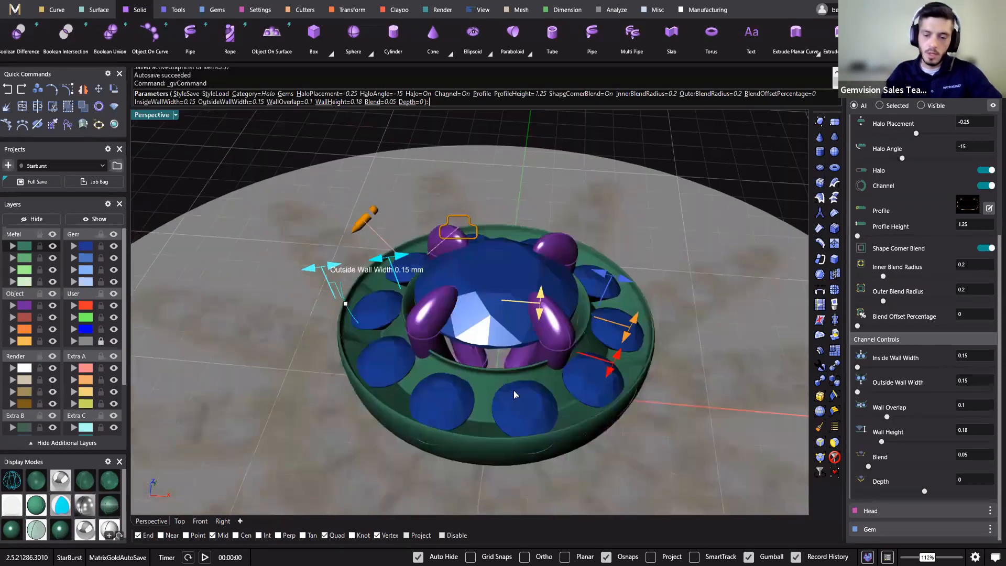
{"action": "scroll", "coordinate": [514, 394], "scroll_direction": "down", "scroll_amount": 2}
{"action": "left_click", "coordinate": [987, 186]}
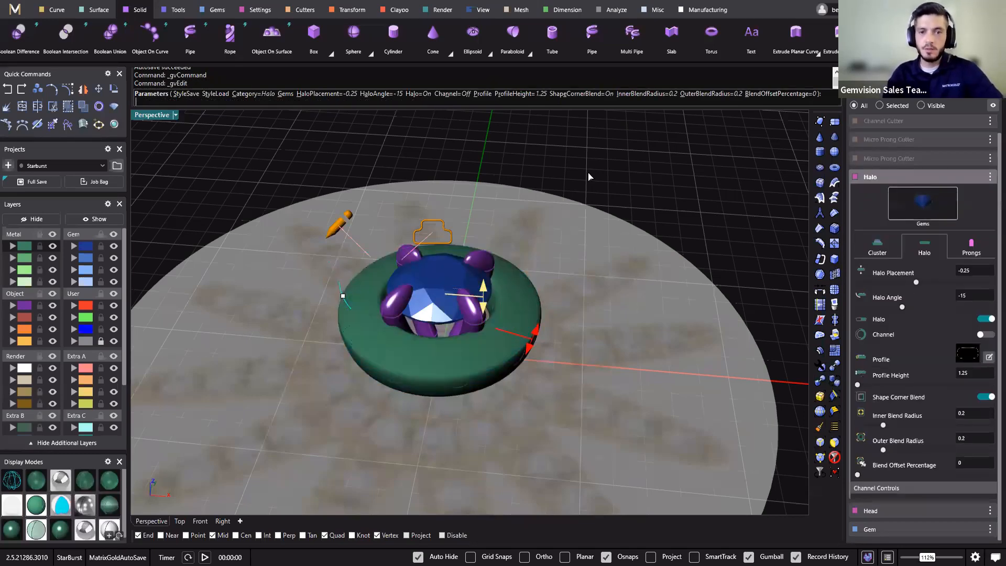
{"action": "key", "text": "Return"}
{"action": "right_click_drag", "start_coordinate": [384, 369], "coordinate": [395, 306]}
{"action": "scroll", "coordinate": [352, 297], "scroll_direction": "down", "scroll_amount": 7}
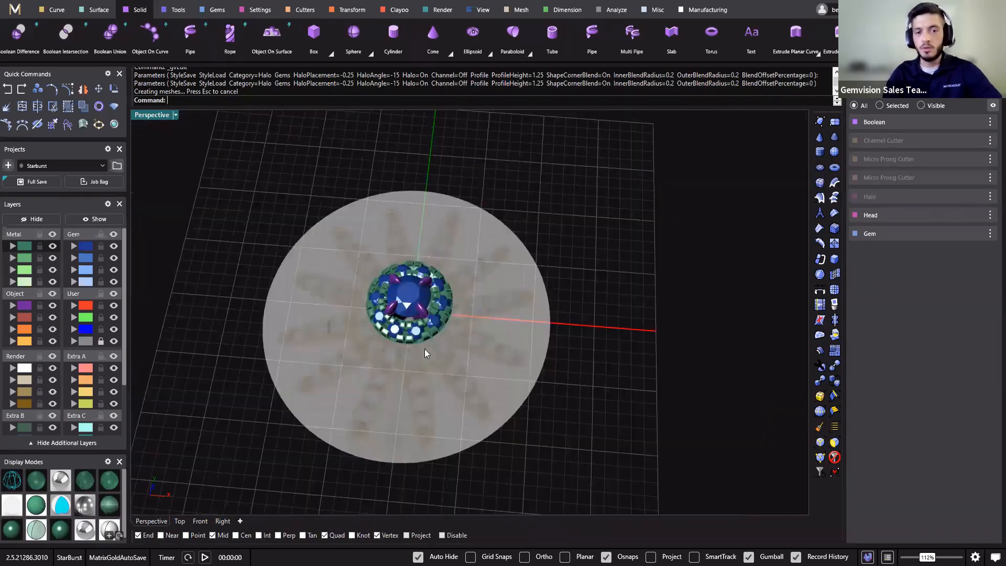
Start a second halo based on the large center gem.
{"action": "right_click_drag", "start_coordinate": [427, 353], "coordinate": [231, 208], "text": "shift"}
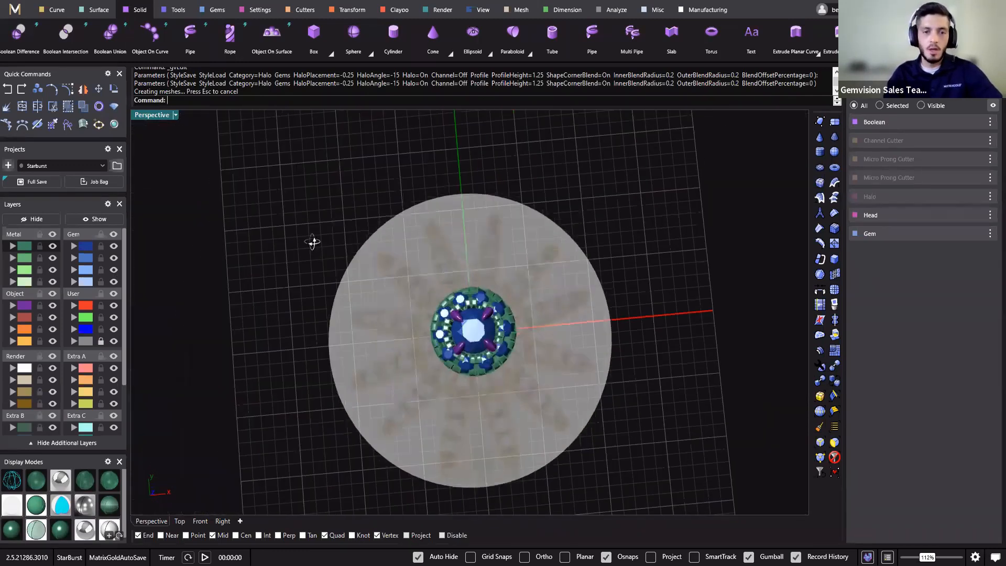
{"action": "right_click_drag", "start_coordinate": [313, 241], "coordinate": [314, 173]}
{"action": "scroll", "coordinate": [459, 323], "scroll_direction": "up", "scroll_amount": 5}
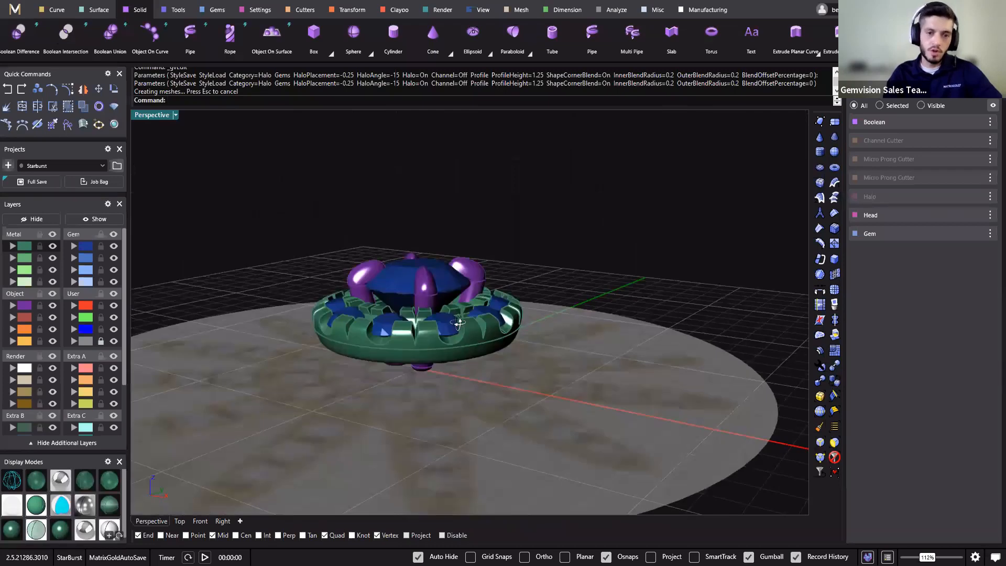
{"action": "right_click_drag", "start_coordinate": [458, 324], "coordinate": [450, 294]}
{"action": "left_click", "coordinate": [213, 10]}
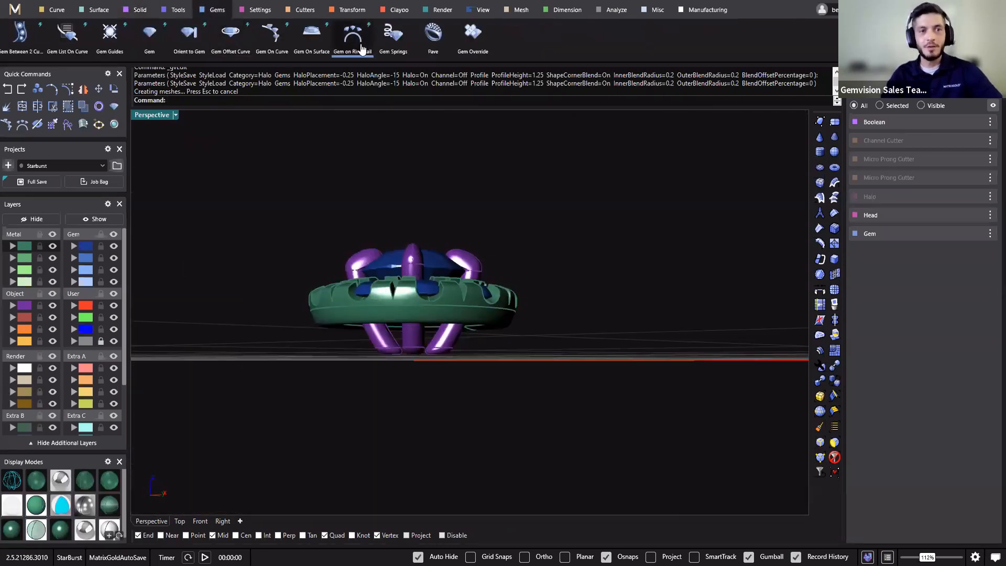
{"action": "left_click", "coordinate": [245, 10]}
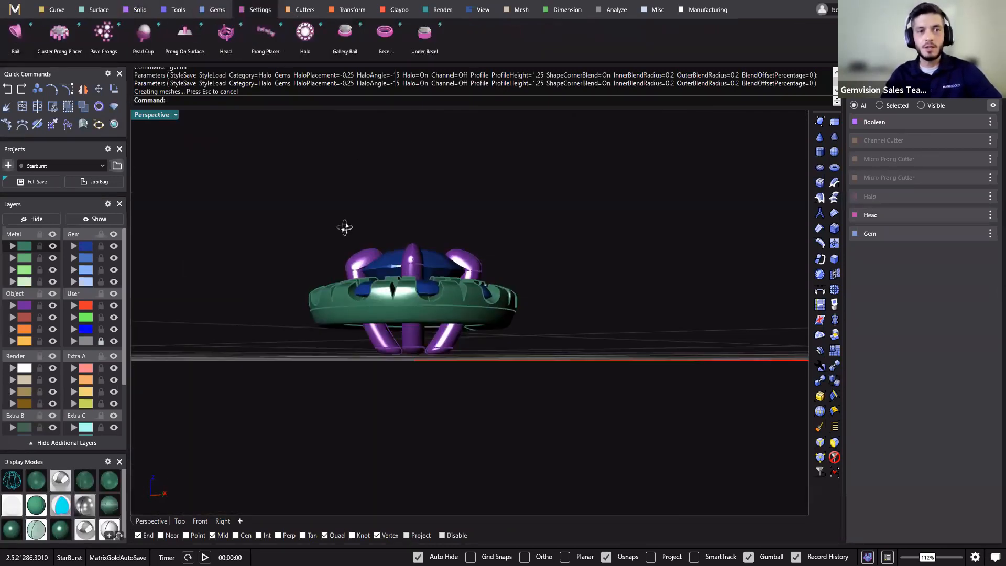
{"action": "right_click_drag", "start_coordinate": [345, 227], "coordinate": [307, 47]}
{"action": "left_click", "coordinate": [305, 46]}
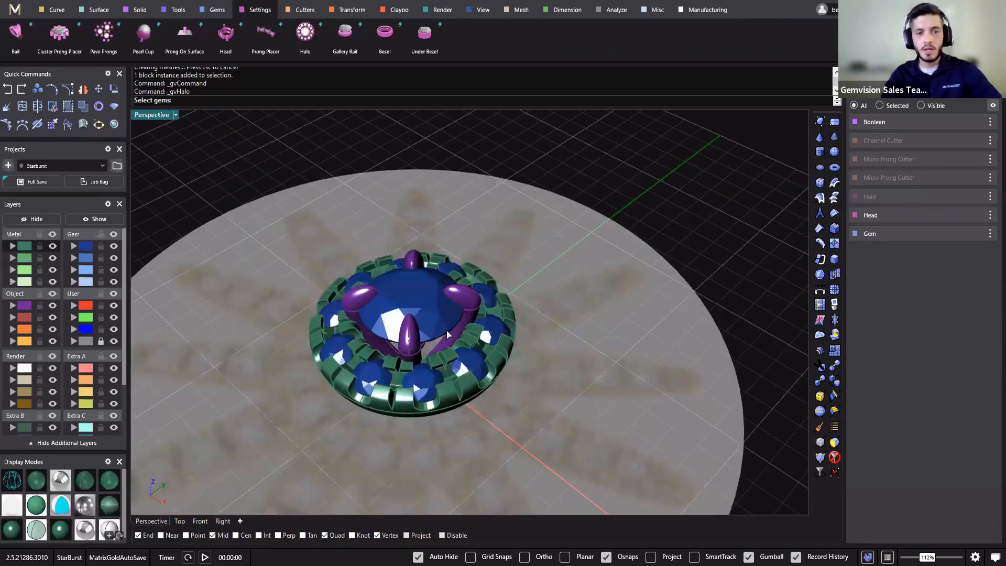
{"action": "left_click", "coordinate": [424, 298]}
{"action": "key", "text": "Return"}
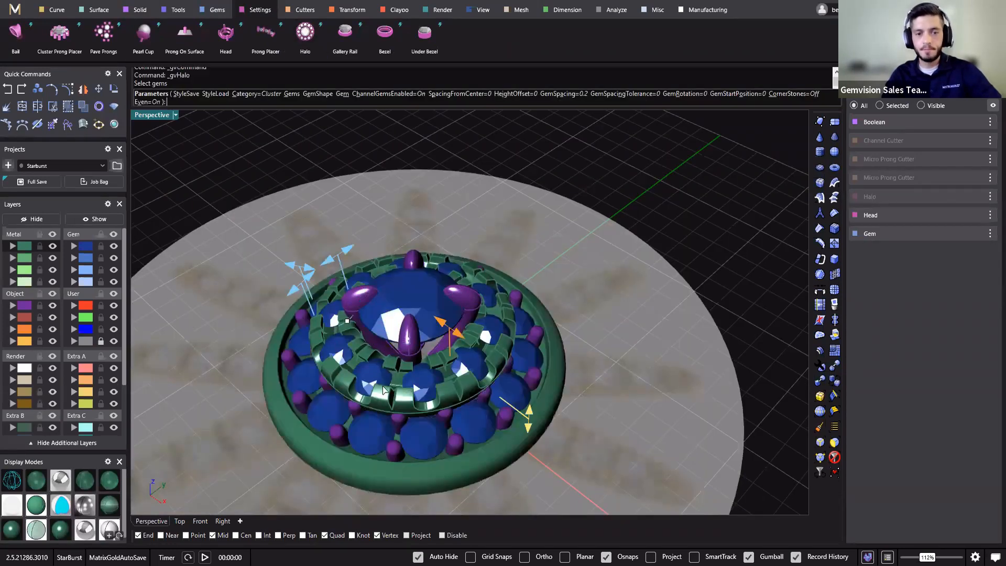
Set the second halo's spacing from center to 0.65 mm.
{"action": "scroll", "coordinate": [230, 329], "scroll_direction": "up", "scroll_amount": 3}
{"action": "right_click_drag", "start_coordinate": [230, 329], "coordinate": [301, 330]}
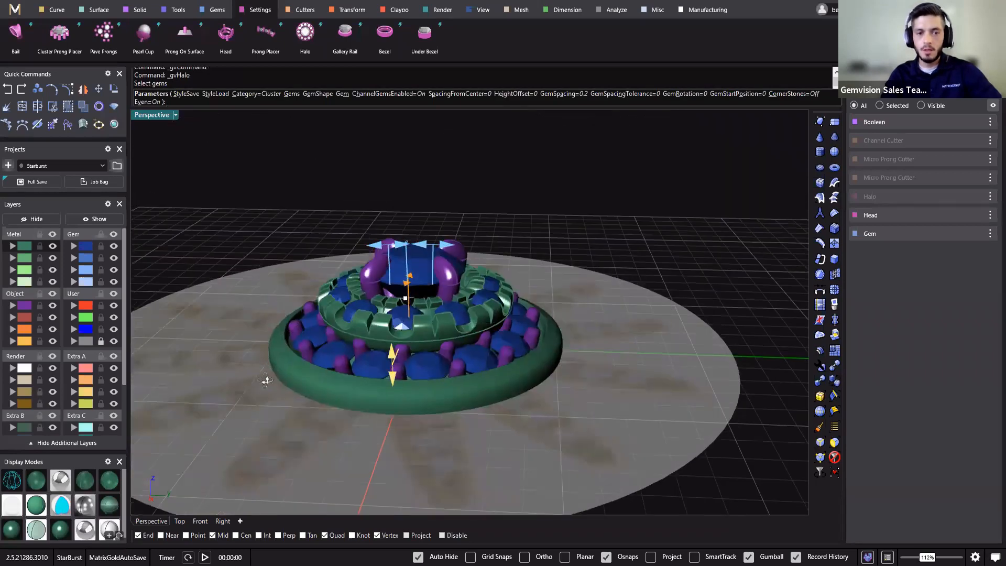
{"action": "right_click_drag", "start_coordinate": [267, 382], "coordinate": [462, 260]}
{"action": "scroll", "coordinate": [461, 261], "scroll_direction": "up", "scroll_amount": 3}
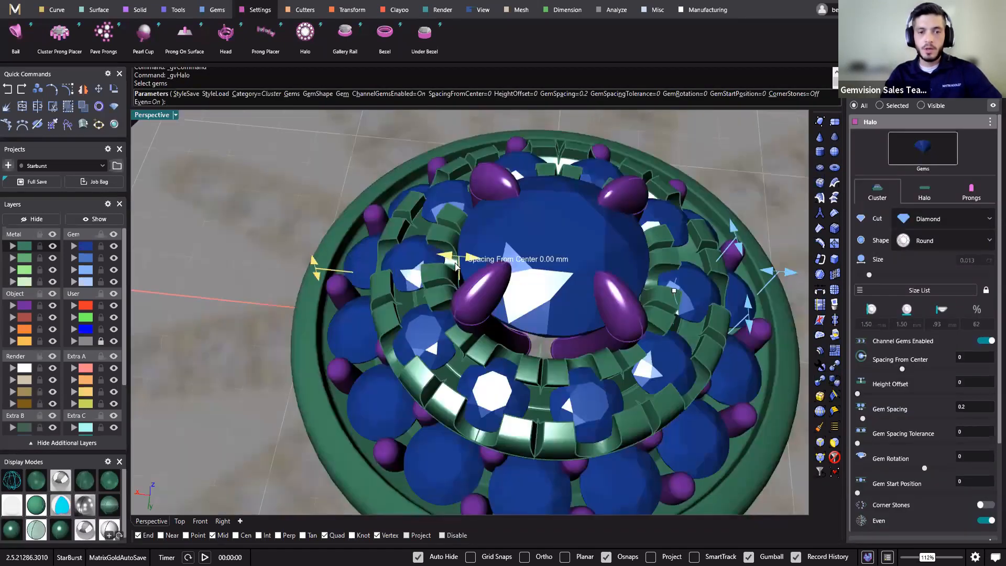
{"action": "left_click_drag", "start_coordinate": [461, 260], "coordinate": [418, 271]}
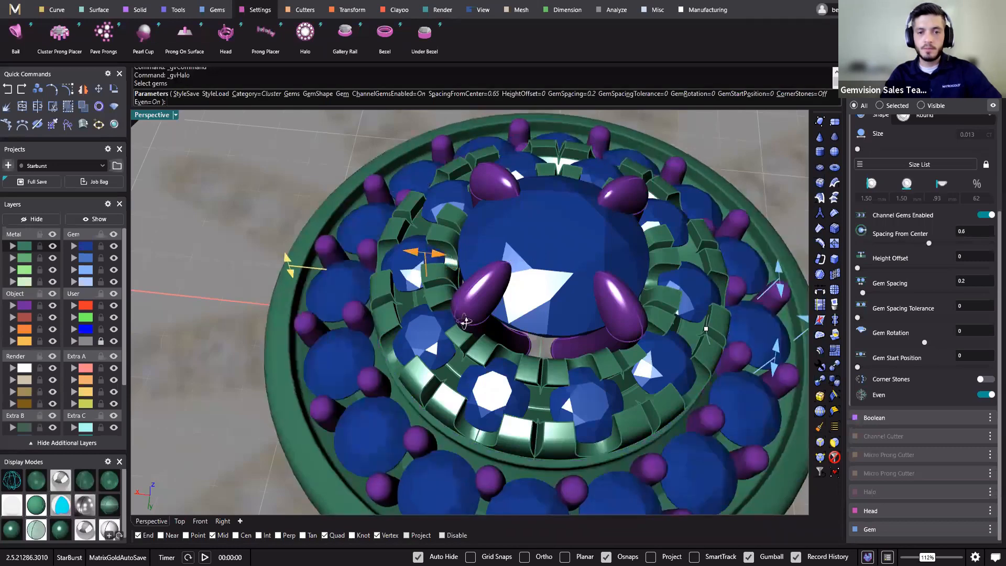
Resize the second halo's round gems to 1.30 mm and set their gem spacing to 0.4 mm.
{"action": "right_click_drag", "start_coordinate": [673, 398], "coordinate": [534, 365]}
{"action": "left_click", "coordinate": [535, 365]}
{"action": "left_click_drag", "start_coordinate": [535, 367], "coordinate": [532, 363]}
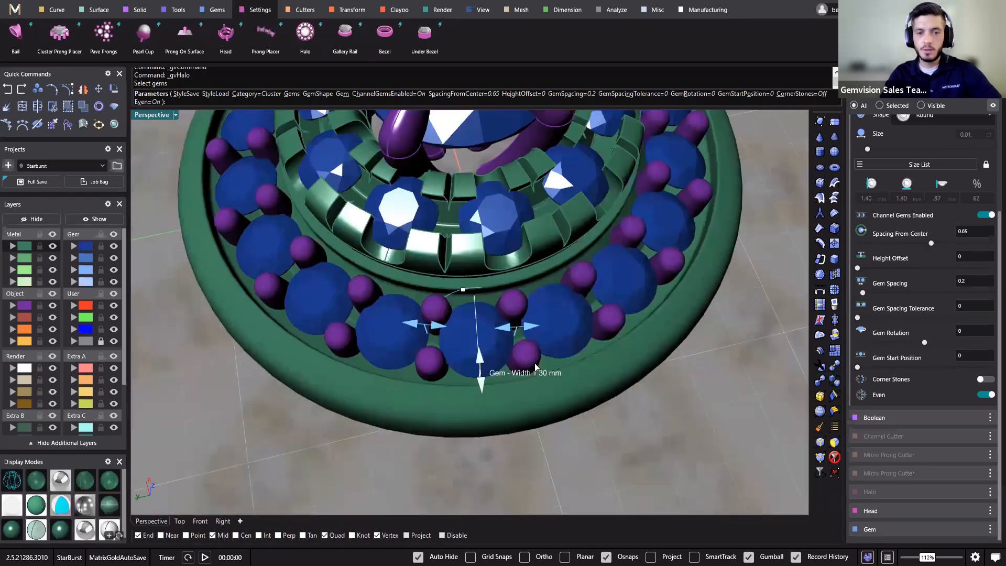
{"action": "right_click_drag", "start_coordinate": [561, 382], "coordinate": [544, 306]}
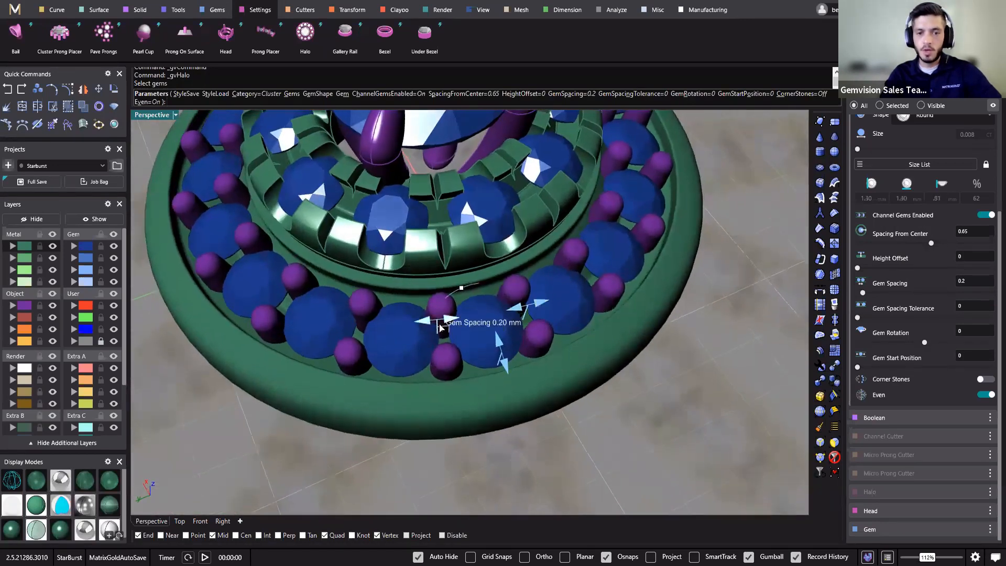
{"action": "left_click_drag", "start_coordinate": [437, 328], "coordinate": [427, 330]}
{"action": "scroll", "coordinate": [548, 331], "scroll_direction": "down", "scroll_amount": 5}
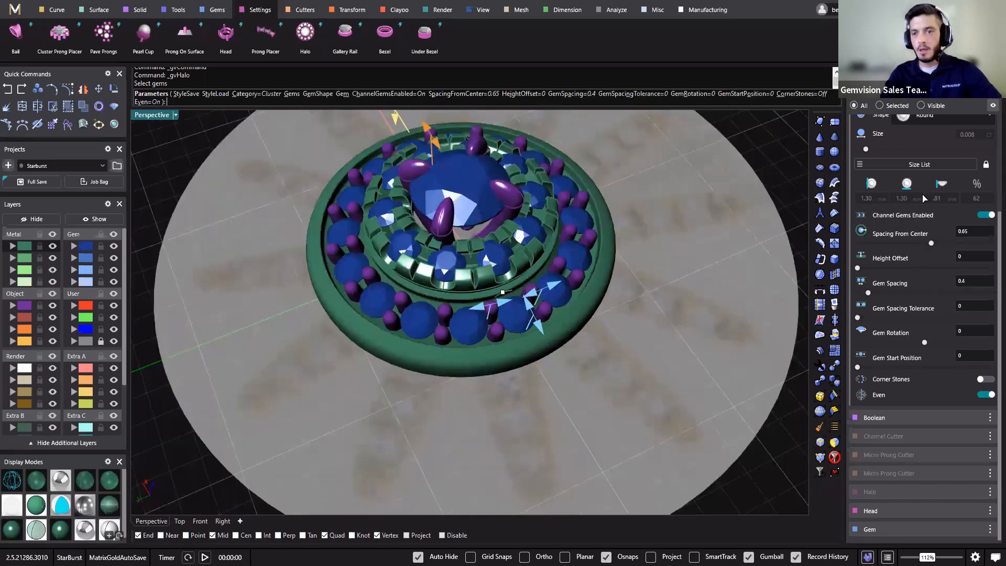
Set both the inside and outside wall widths of the second halo's channel to 0.15 mm.
{"action": "scroll", "coordinate": [924, 198], "scroll_direction": "up", "scroll_amount": 3}
{"action": "left_click", "coordinate": [924, 189]}
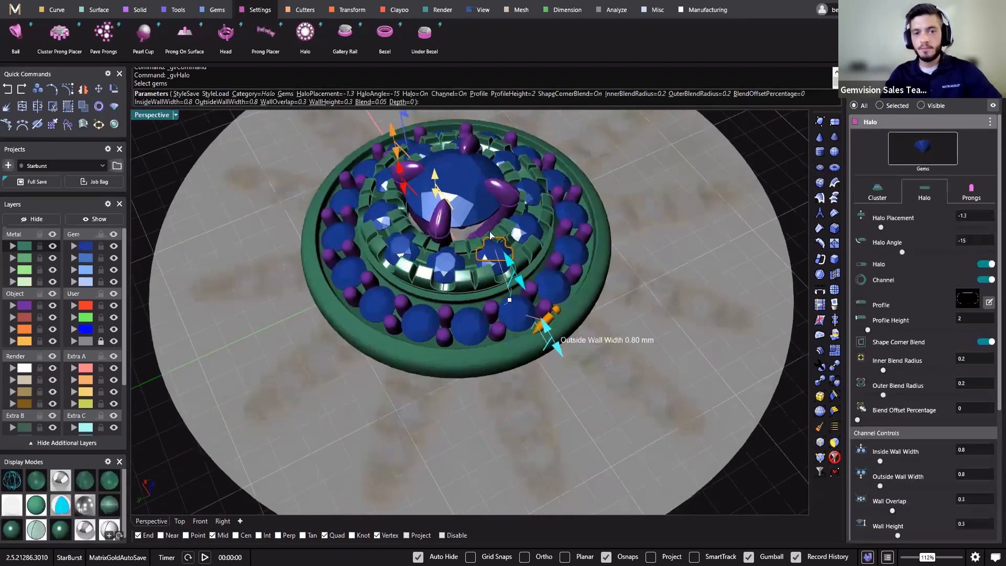
{"action": "scroll", "coordinate": [425, 324], "scroll_direction": "up", "scroll_amount": 6}
{"action": "left_click_drag", "start_coordinate": [425, 320], "coordinate": [347, 304]}
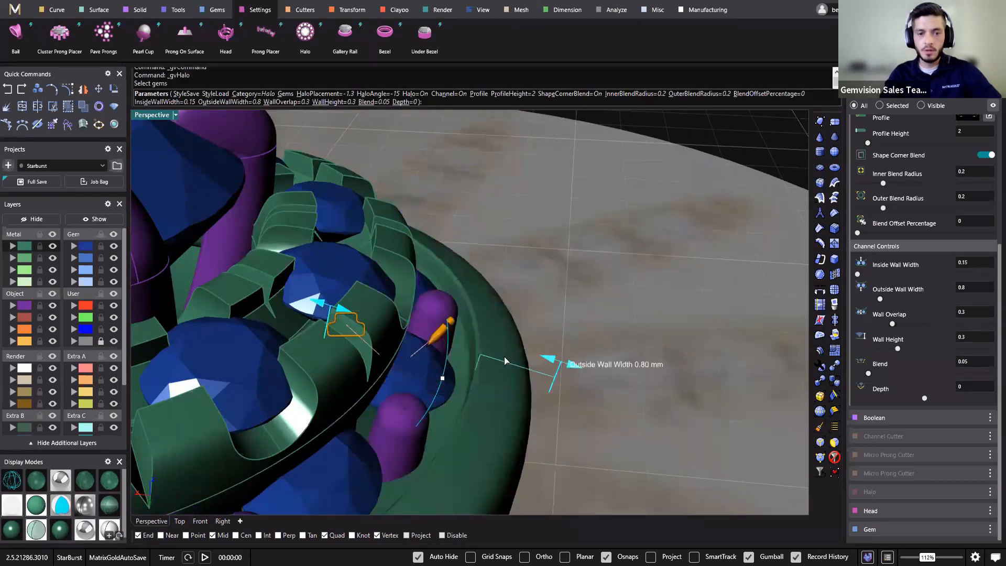
{"action": "left_click_drag", "start_coordinate": [504, 360], "coordinate": [383, 365]}
{"action": "scroll", "coordinate": [517, 346], "scroll_direction": "down", "scroll_amount": 3}
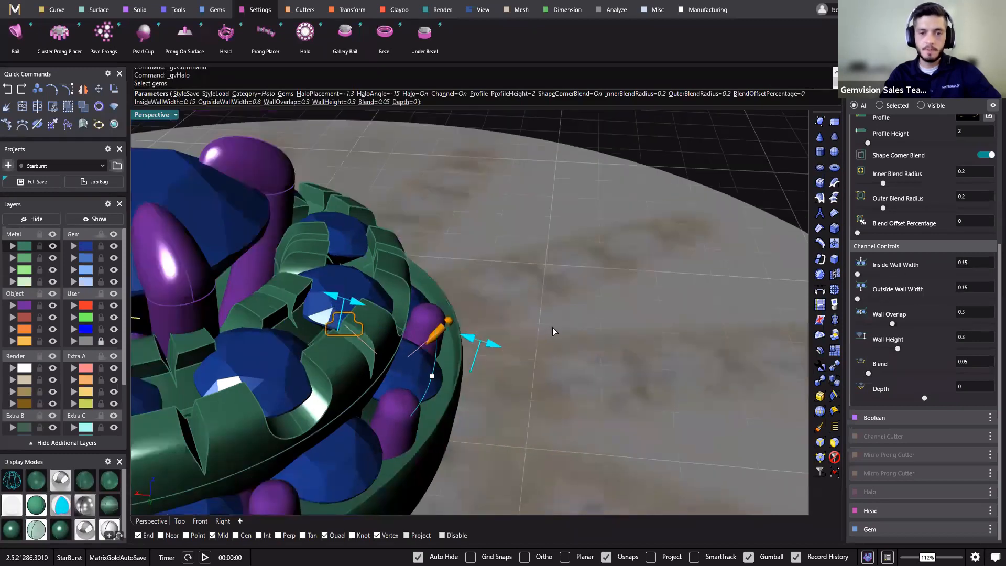
Lower the second halo's channel wall height to 0 mm and reduce its wall overlap to 0.14 mm.
{"action": "scroll", "coordinate": [399, 318], "scroll_direction": "up", "scroll_amount": 8}
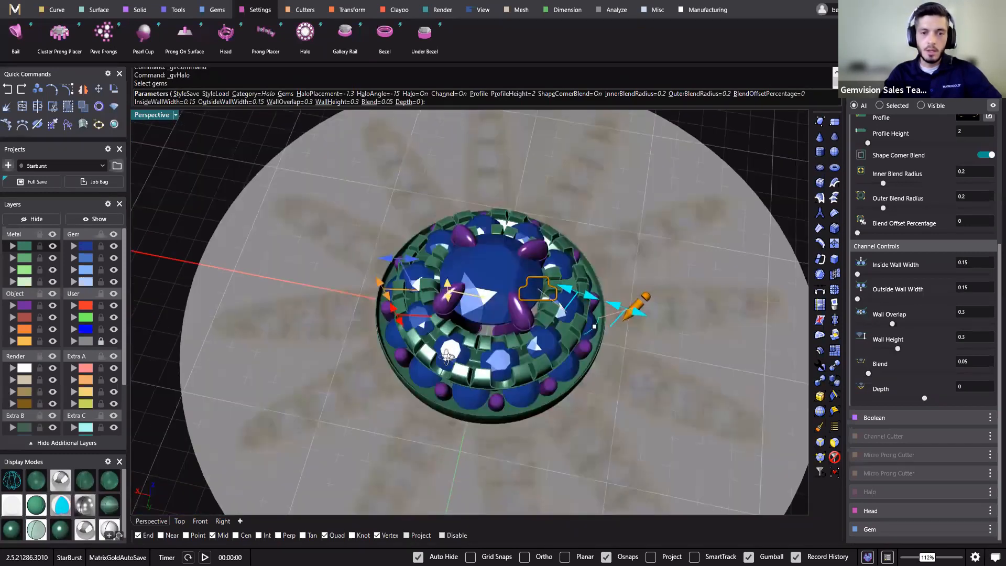
{"action": "scroll", "coordinate": [435, 391], "scroll_direction": "down", "scroll_amount": 5}
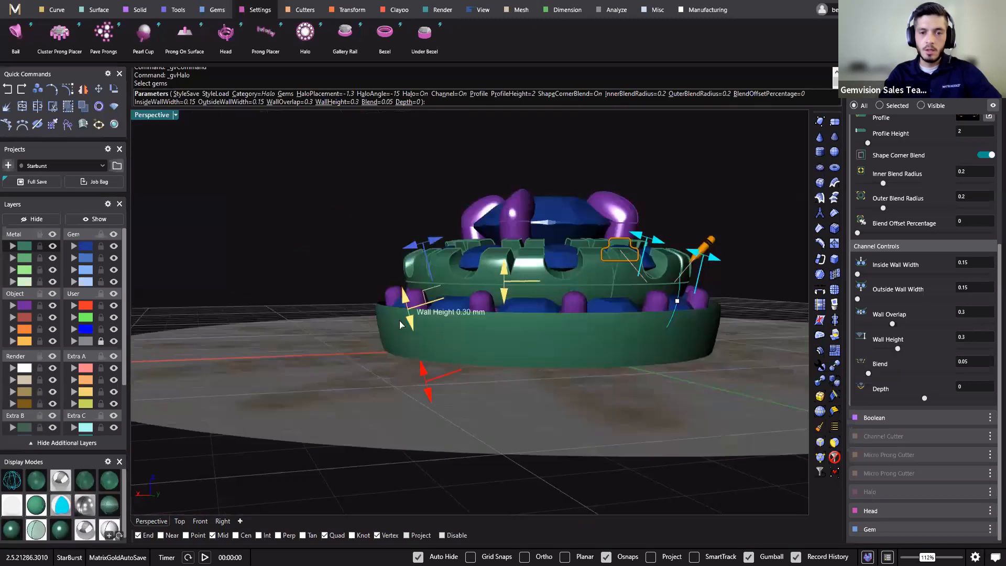
{"action": "right_click_drag", "start_coordinate": [512, 358], "coordinate": [440, 388]}
{"action": "left_click_drag", "start_coordinate": [426, 305], "coordinate": [421, 287]}
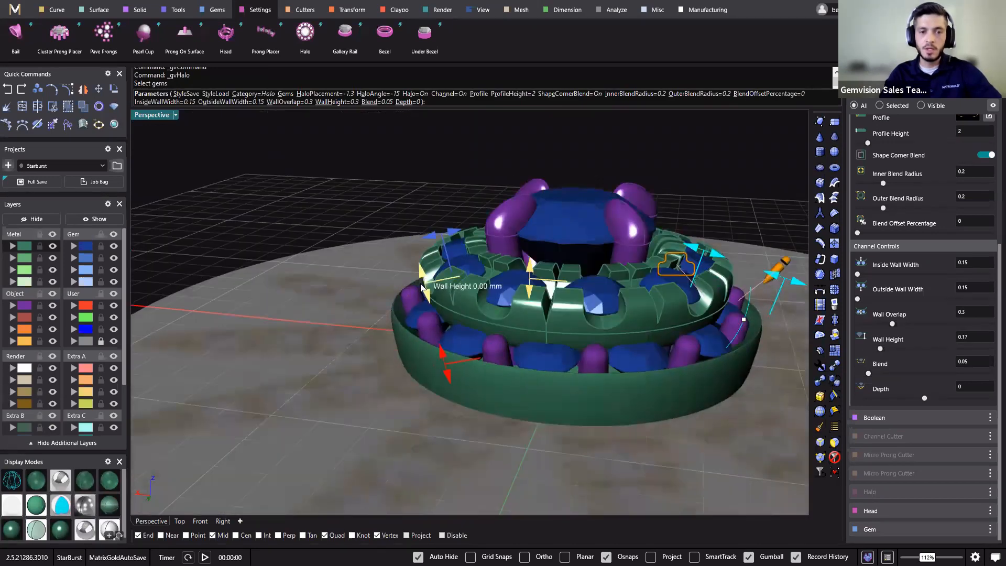
{"action": "right_click_drag", "start_coordinate": [420, 287], "coordinate": [485, 299]}
{"action": "scroll", "coordinate": [484, 298], "scroll_direction": "up", "scroll_amount": 5}
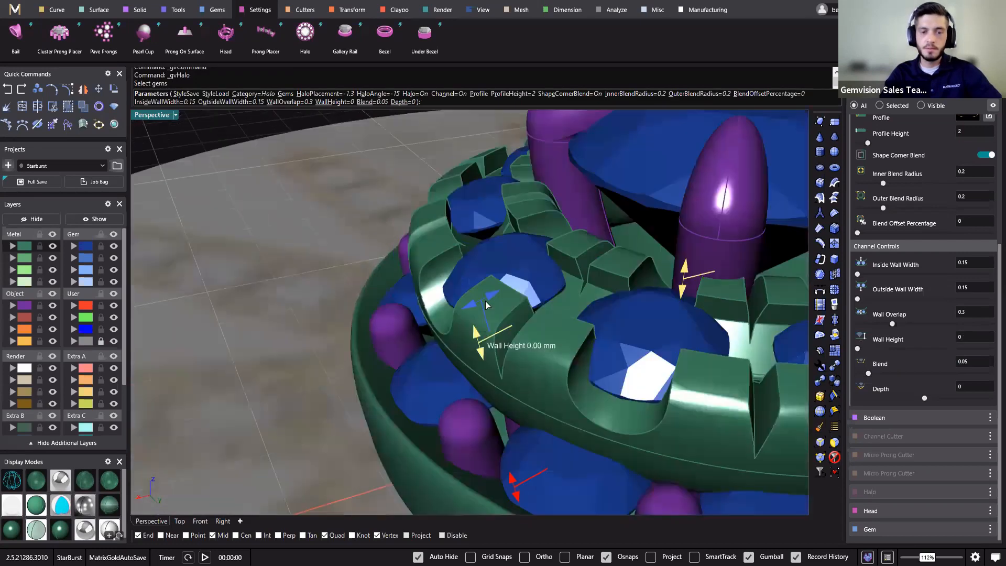
{"action": "left_click_drag", "start_coordinate": [495, 292], "coordinate": [514, 300]}
{"action": "scroll", "coordinate": [550, 315], "scroll_direction": "down", "scroll_amount": 3}
{"action": "right_click_drag", "start_coordinate": [494, 319], "coordinate": [435, 395]}
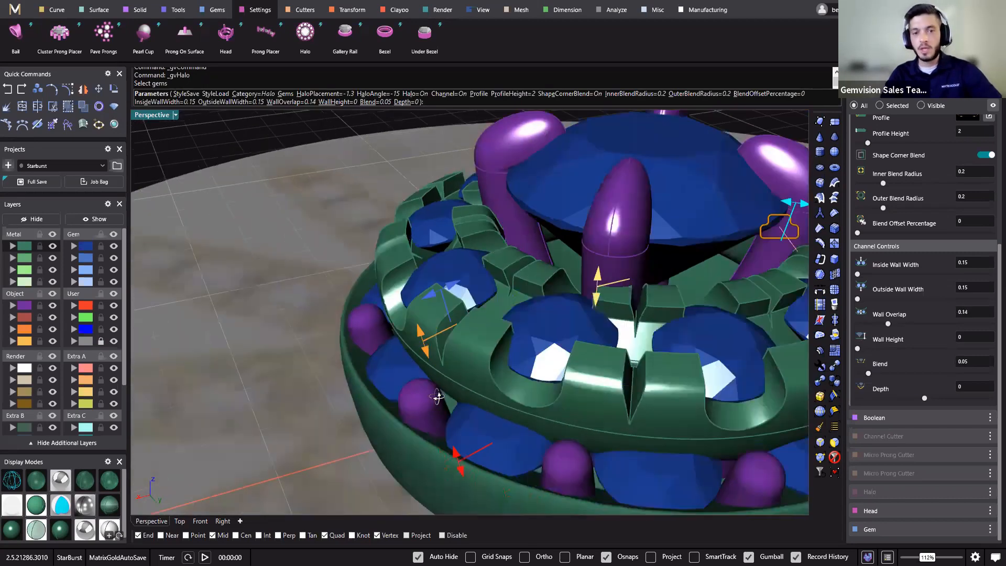
Set the second halo's prong setting style to Off.
{"action": "scroll", "coordinate": [969, 238], "scroll_direction": "up", "scroll_amount": 5}
{"action": "scroll", "coordinate": [971, 238], "scroll_direction": "up", "scroll_amount": 1}
{"action": "left_click", "coordinate": [971, 192]}
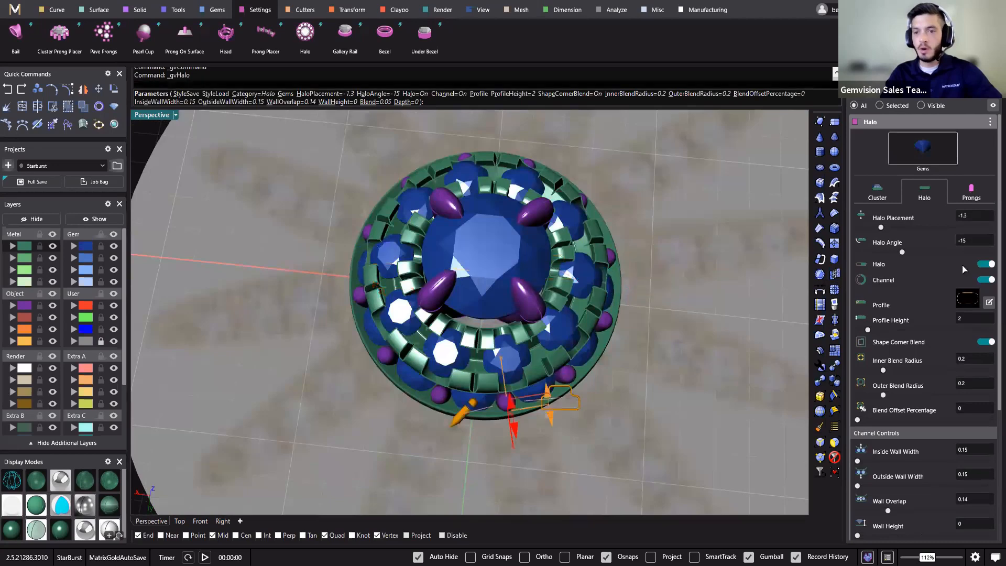
{"action": "left_click", "coordinate": [978, 215]}
{"action": "left_click", "coordinate": [975, 266]}
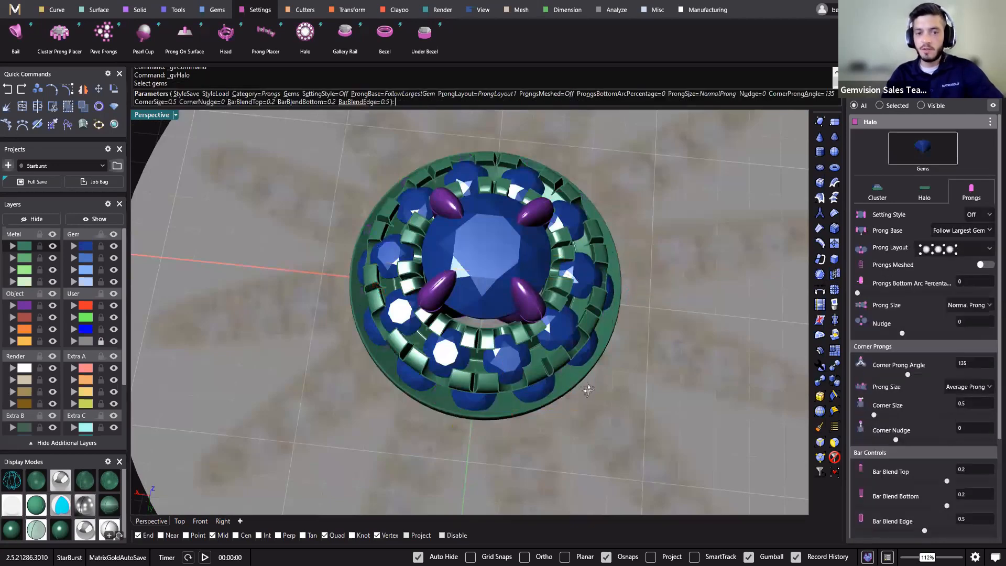
Set the second halo's spacing from center to 1.25 mm in its cluster settings.
{"action": "right_click_drag", "start_coordinate": [584, 390], "coordinate": [780, 172]}
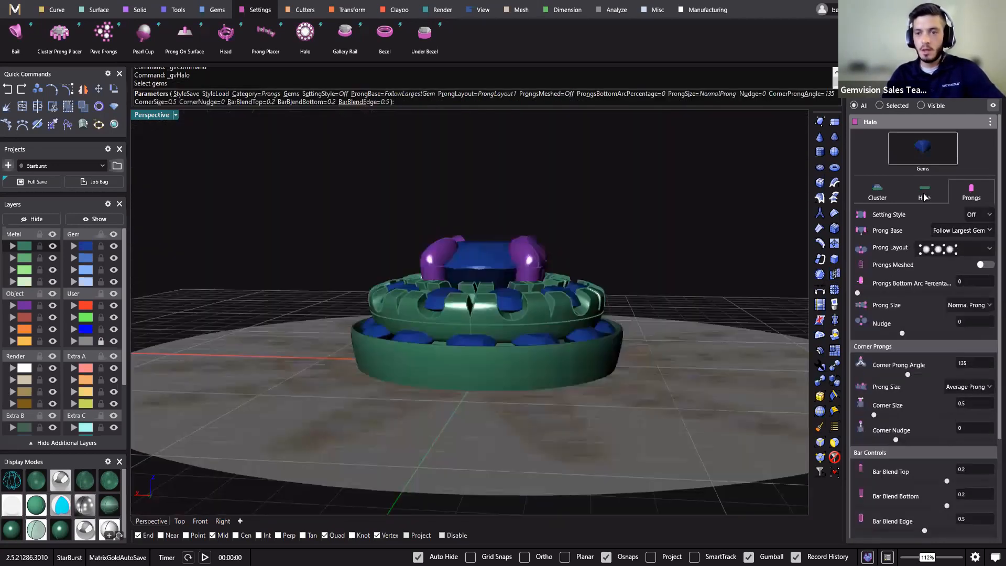
{"action": "left_click", "coordinate": [594, 376]}
{"action": "right_click_drag", "start_coordinate": [594, 375], "coordinate": [381, 287]}
{"action": "scroll", "coordinate": [382, 287], "scroll_direction": "up", "scroll_amount": 3}
{"action": "left_click_drag", "start_coordinate": [362, 289], "coordinate": [359, 297]}
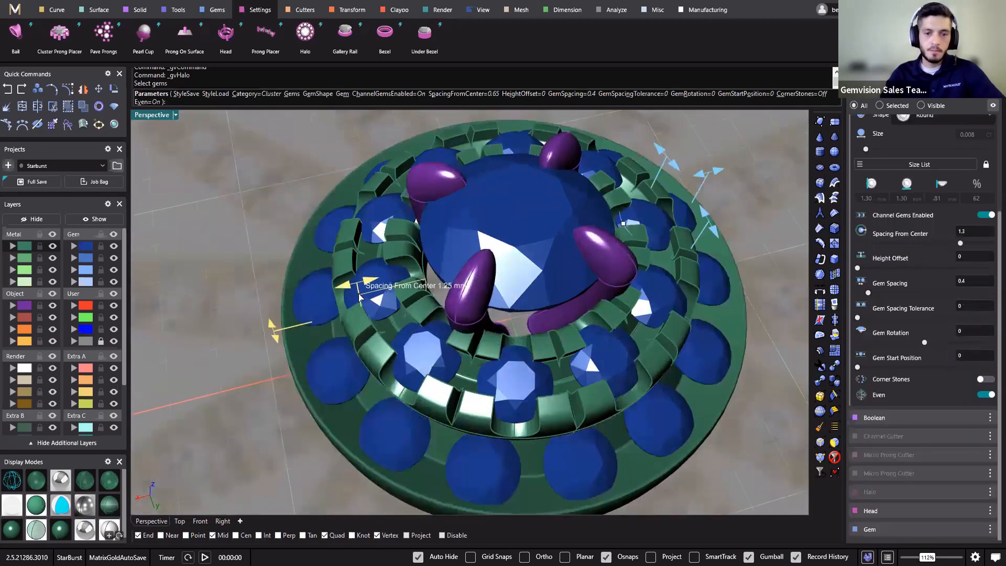
Set the gem spacing of the second halo's round stones to 0.3 mm.
{"action": "right_click_drag", "start_coordinate": [594, 321], "coordinate": [454, 303]}
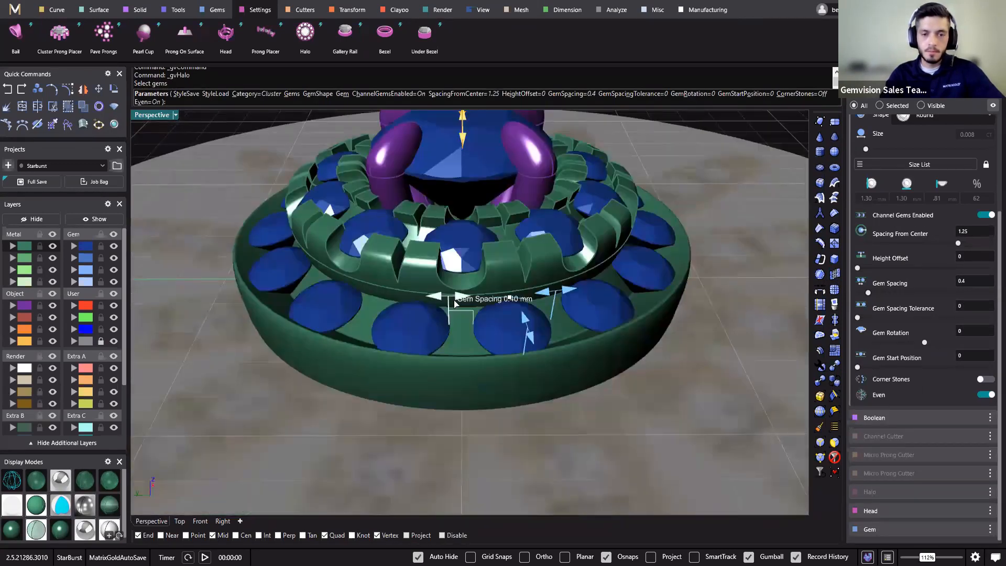
{"action": "left_click_drag", "start_coordinate": [455, 302], "coordinate": [454, 306]}
{"action": "right_click_drag", "start_coordinate": [454, 307], "coordinate": [390, 360]}
{"action": "left_click_drag", "start_coordinate": [391, 360], "coordinate": [379, 354]}
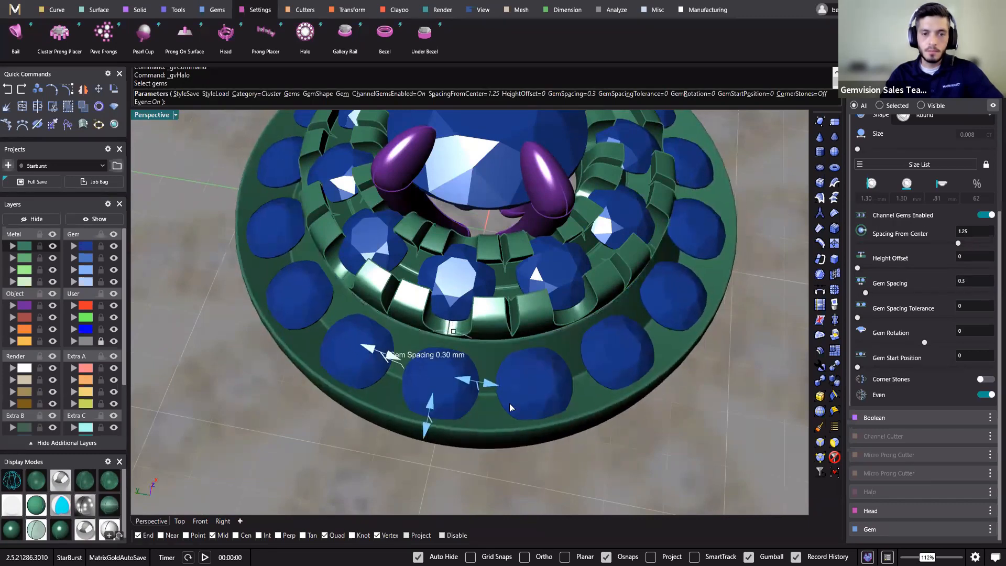
{"action": "right_click_drag", "start_coordinate": [381, 352], "coordinate": [679, 309]}
{"action": "scroll", "coordinate": [654, 306], "scroll_direction": "down", "scroll_amount": 4}
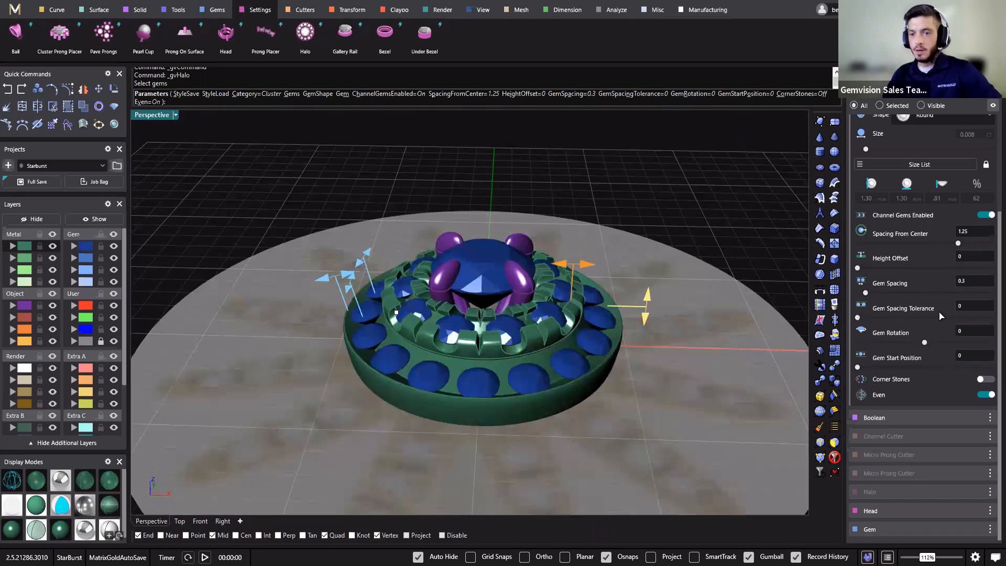
Set the height offset of the second halo's stones to -0.1 mm.
{"action": "left_click", "coordinate": [961, 258]}
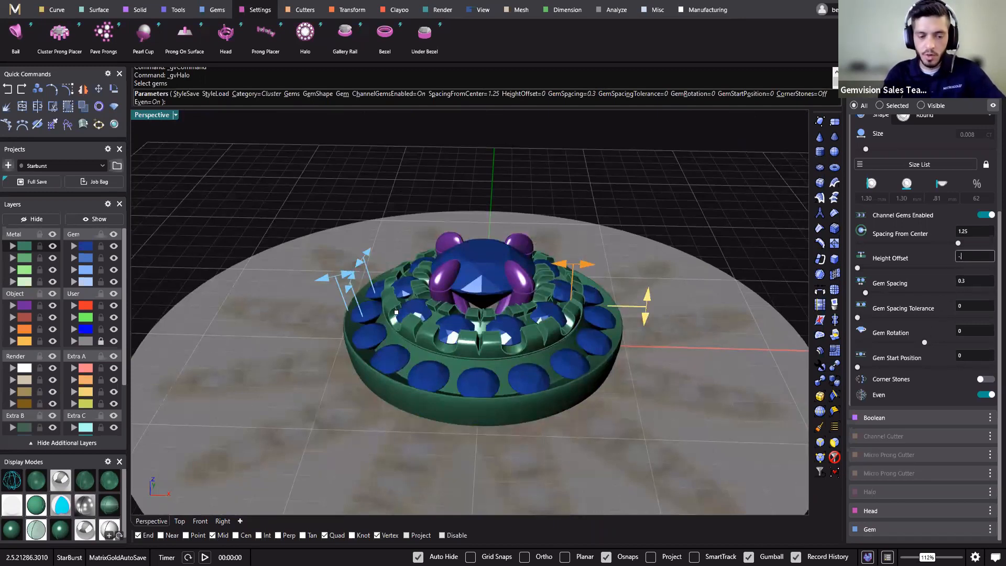
{"action": "type", "text": "-.1"}
{"action": "key", "text": "Return"}
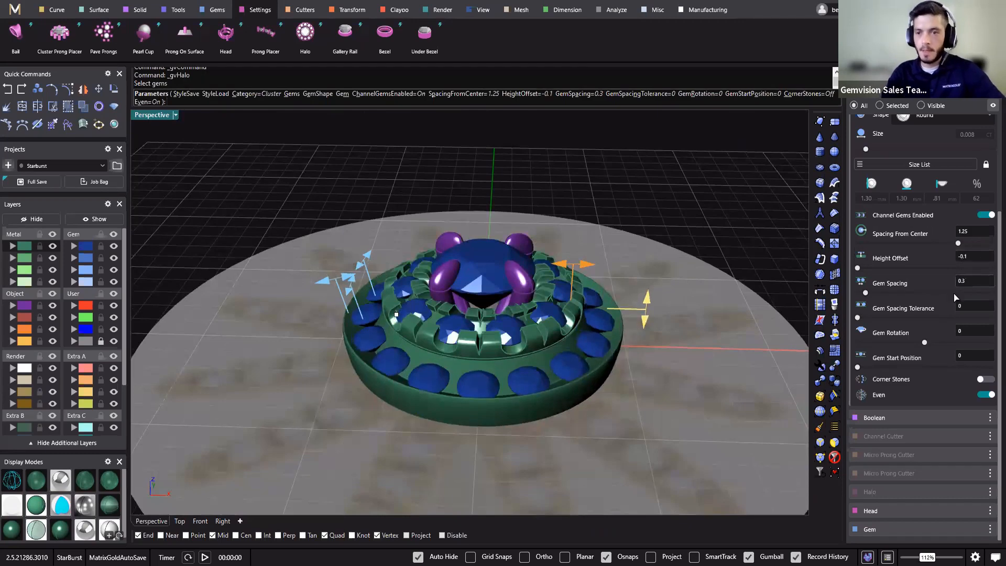
Turn off the channel in the second halo's settings.
{"action": "scroll", "coordinate": [943, 208], "scroll_direction": "up", "scroll_amount": 3}
{"action": "left_click", "coordinate": [924, 191]}
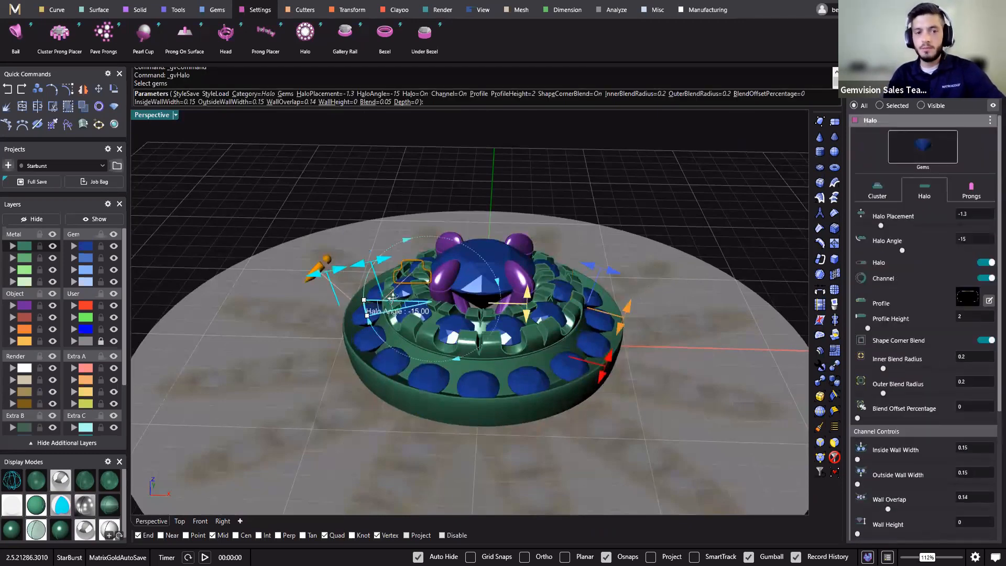
{"action": "right_click_drag", "start_coordinate": [382, 332], "coordinate": [434, 320]}
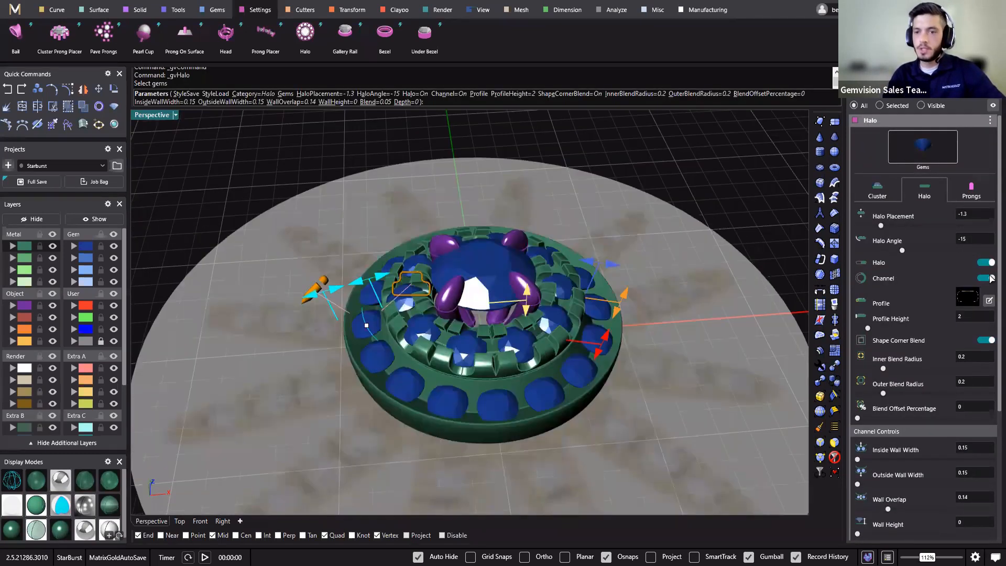
{"action": "left_click", "coordinate": [985, 278]}
Raise the second halo's placement to -1.1 mm and reduce its profile height to 1.5 mm.
{"action": "right_click_drag", "start_coordinate": [487, 225], "coordinate": [487, 308]}
{"action": "scroll", "coordinate": [487, 308], "scroll_direction": "up", "scroll_amount": 3}
{"action": "left_click_drag", "start_coordinate": [486, 303], "coordinate": [475, 288]}
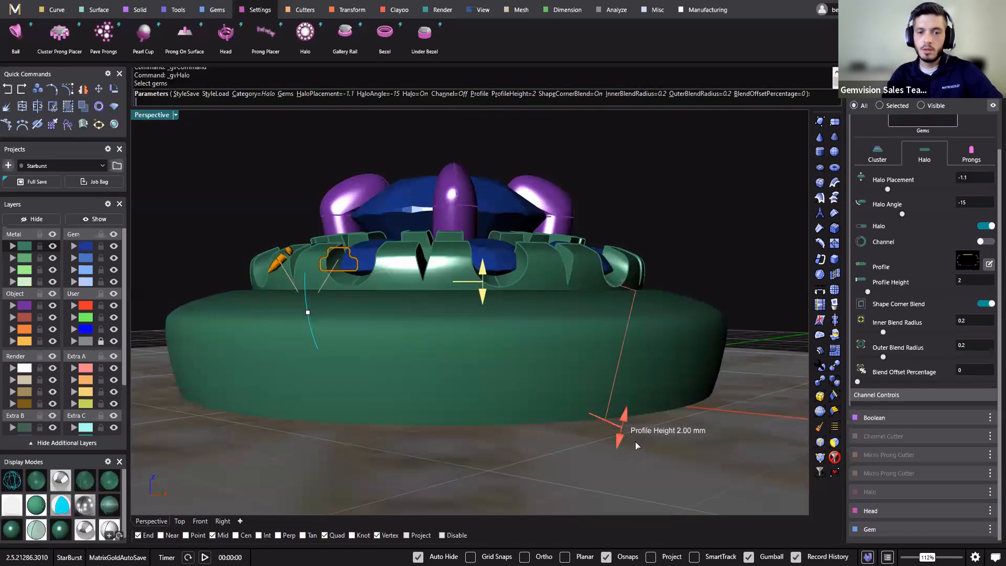
{"action": "left_click_drag", "start_coordinate": [629, 436], "coordinate": [662, 344]}
{"action": "right_click_drag", "start_coordinate": [663, 344], "coordinate": [474, 511]}
{"action": "scroll", "coordinate": [514, 492], "scroll_direction": "down", "scroll_amount": 4}
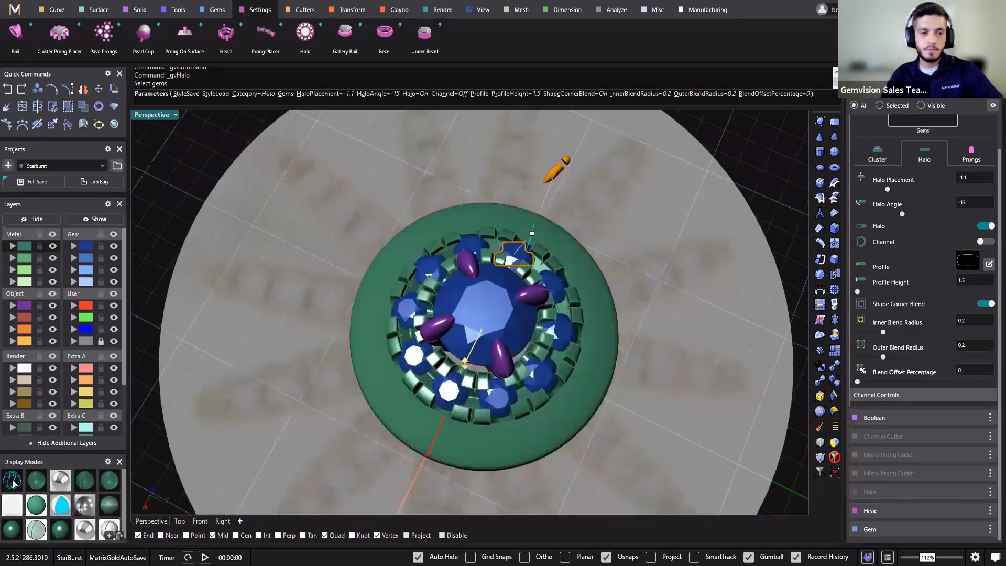
Check the outer stones against the second halo's metal in wireframe and shaded display, and finish the halo.
{"action": "right_click_drag", "start_coordinate": [454, 400], "coordinate": [452, 433]}
{"action": "key", "text": "ctrl+alt+w"}
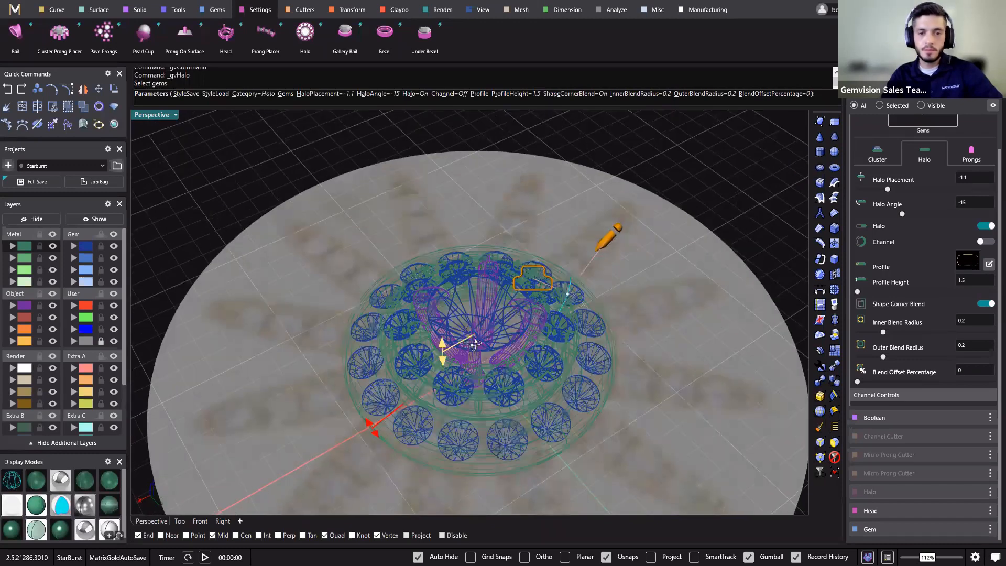
{"action": "right_click_drag", "start_coordinate": [492, 448], "coordinate": [503, 363]}
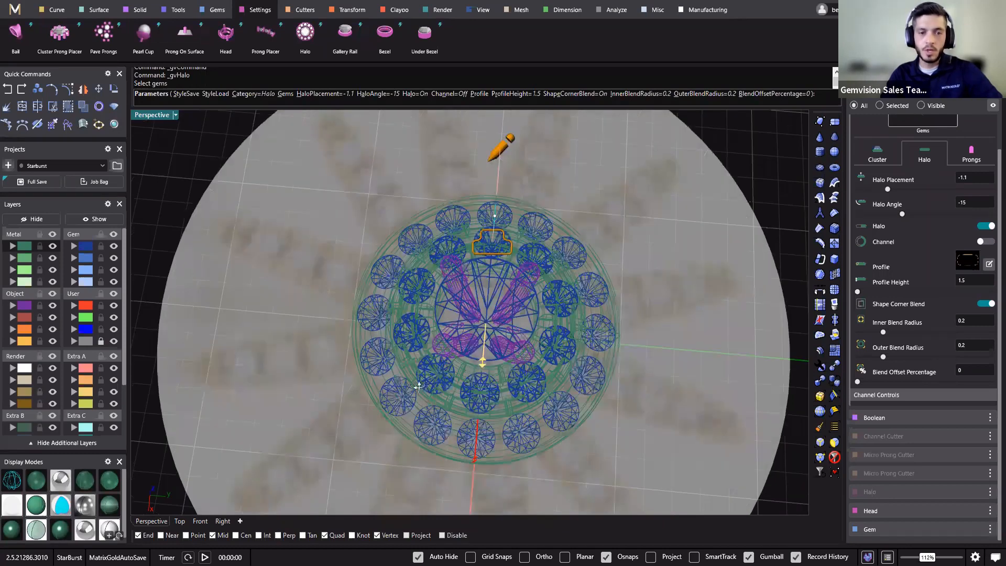
{"action": "right_click_drag", "start_coordinate": [419, 387], "coordinate": [281, 236]}
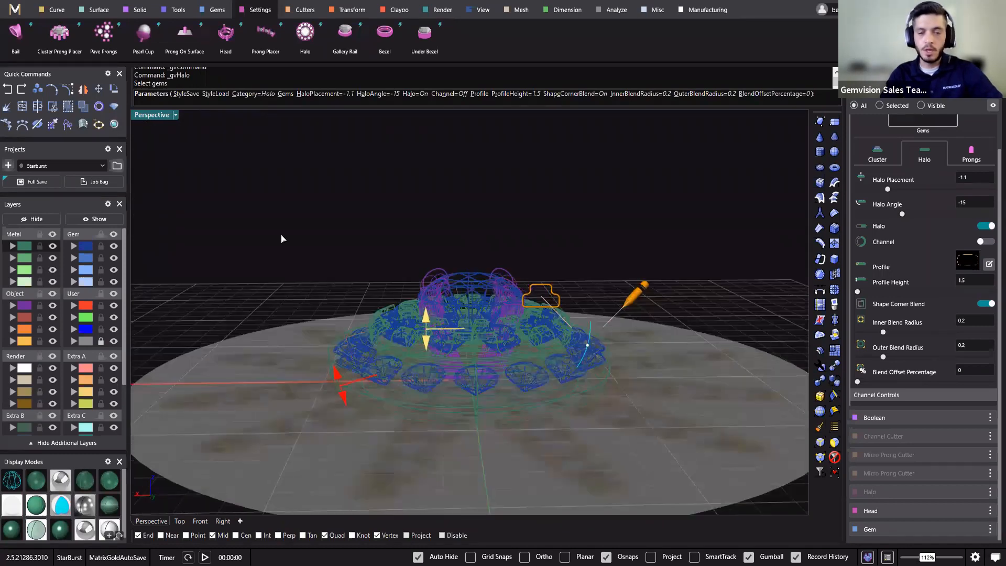
{"action": "left_click", "coordinate": [59, 530]}
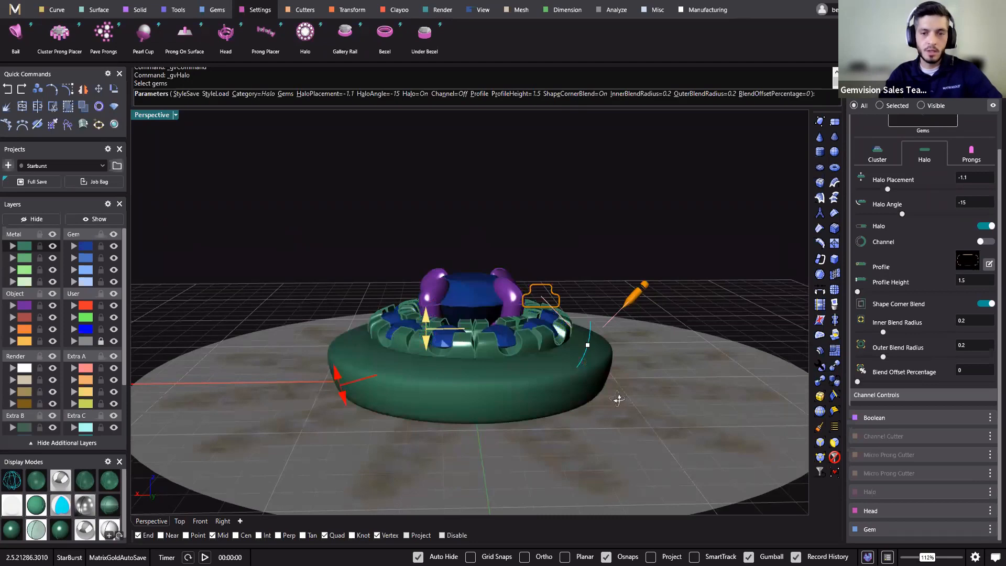
{"action": "right_click_drag", "start_coordinate": [619, 400], "coordinate": [613, 225]}
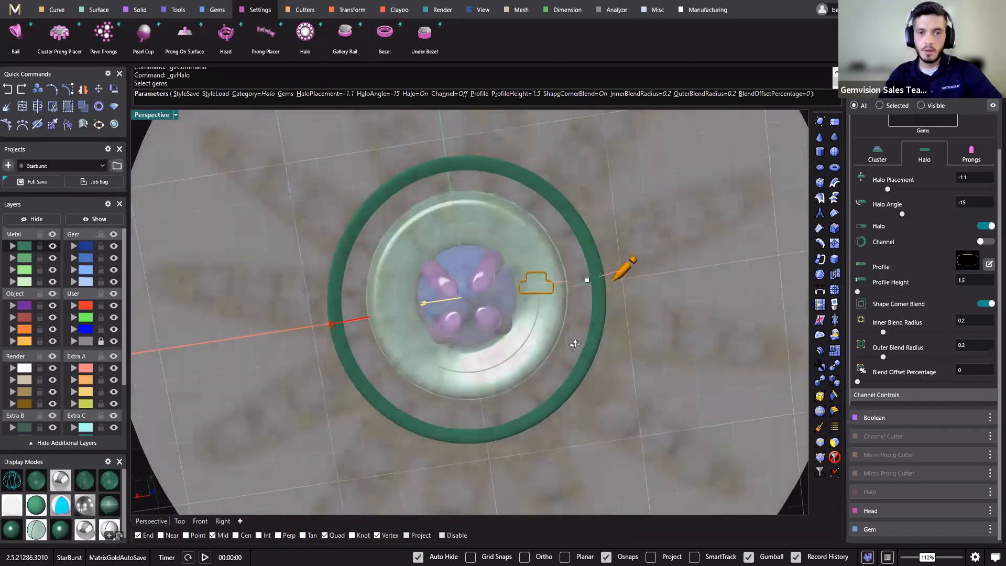
{"action": "right_click_drag", "start_coordinate": [606, 395], "coordinate": [584, 426]}
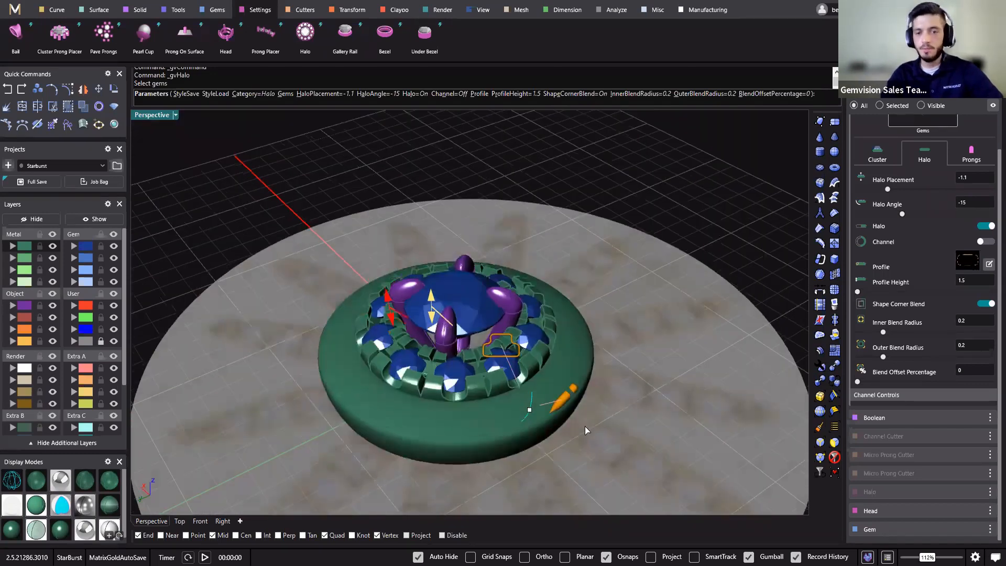
{"action": "right_click", "coordinate": [585, 425]}
{"action": "right_click_drag", "start_coordinate": [600, 356], "coordinate": [859, 392]}
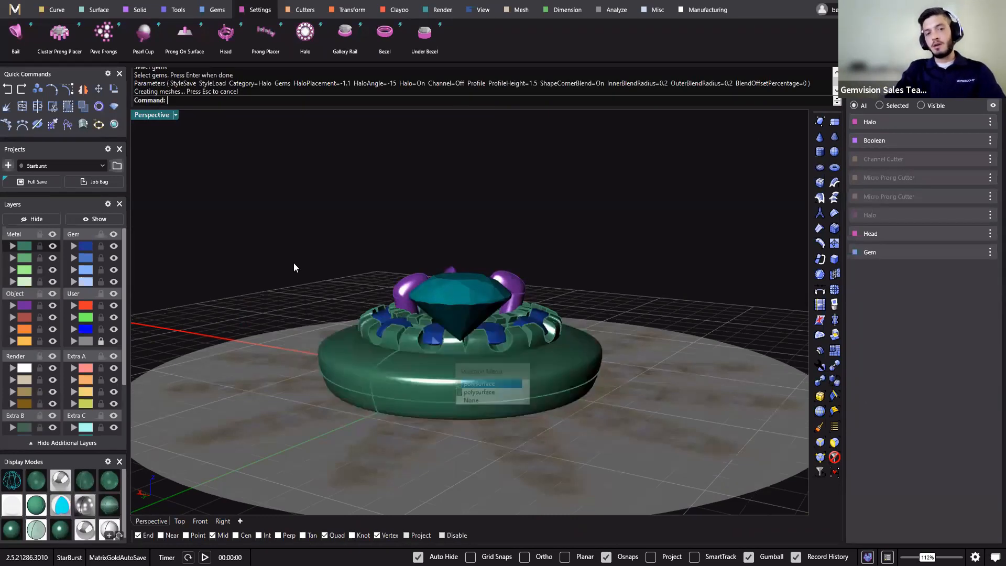
Assign the inner halo's stones to the Gem 02 layer.
{"action": "right_click_drag", "start_coordinate": [379, 378], "coordinate": [322, 252]}
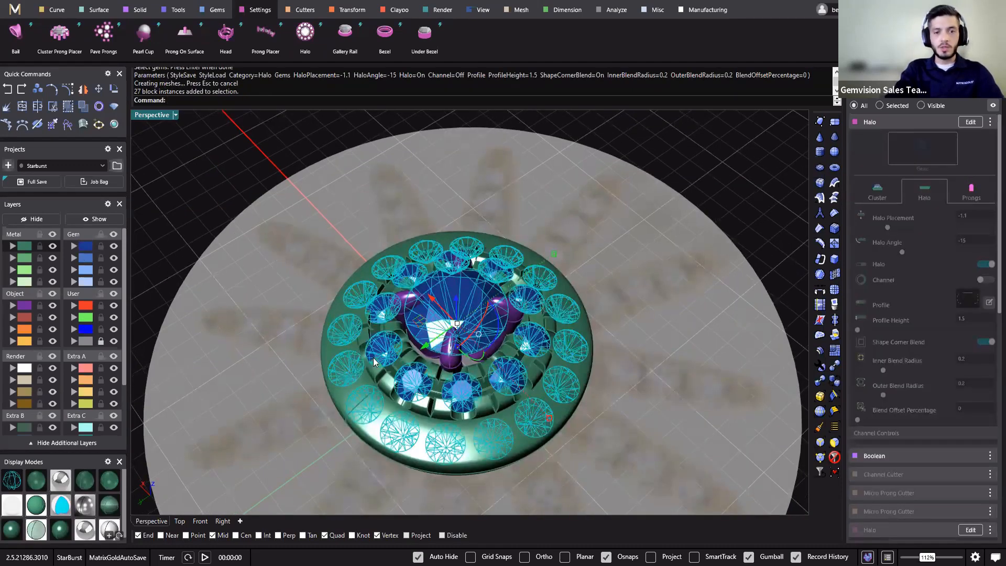
{"action": "scroll", "coordinate": [374, 361], "scroll_direction": "up", "scroll_amount": 9}
{"action": "left_click", "coordinate": [374, 361], "text": "ctrl"}
{"action": "left_click", "coordinate": [373, 361]}
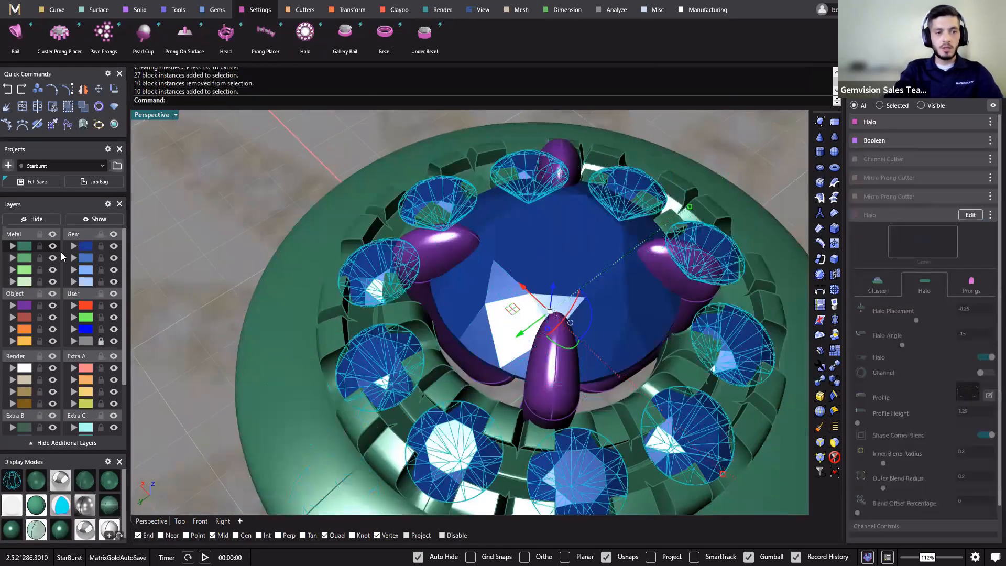
{"action": "right_click_drag", "start_coordinate": [261, 388], "coordinate": [281, 380], "text": "shift"}
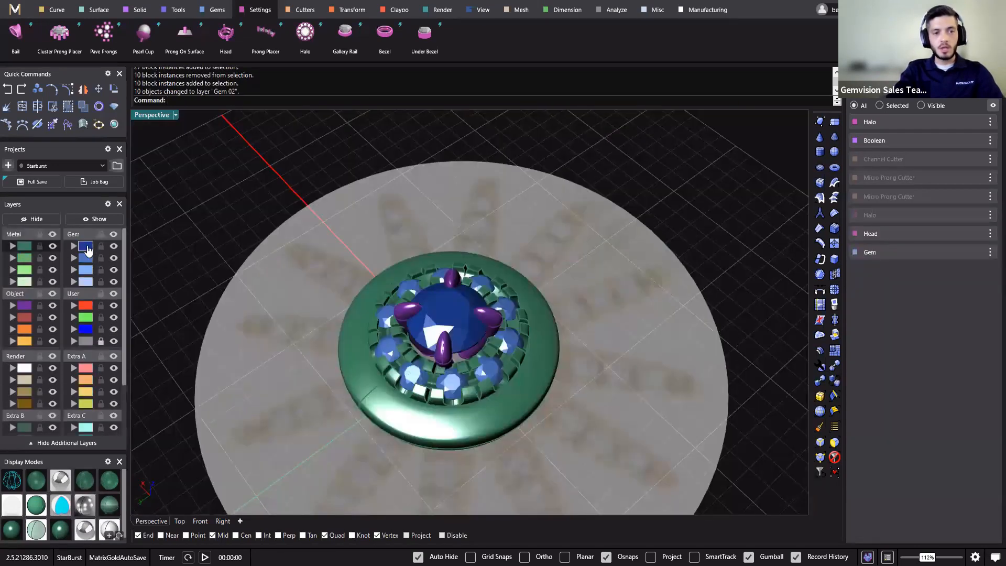
Assign the second halo's stones, without the center gem, to the Gem 03 layer.
{"action": "left_click", "coordinate": [463, 299]}
{"action": "left_click", "coordinate": [463, 299], "text": "ctrl"}
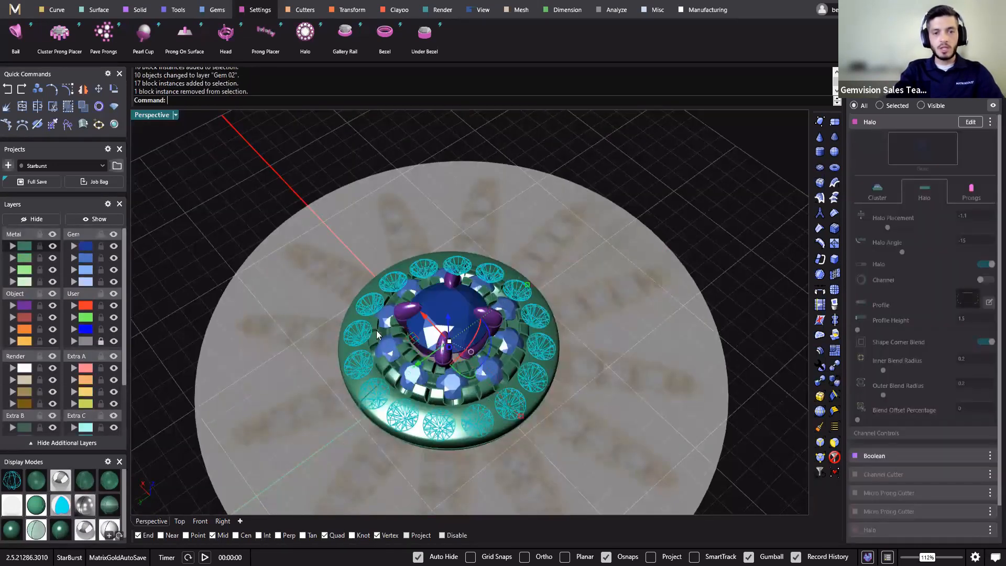
{"action": "left_click", "coordinate": [74, 270]}
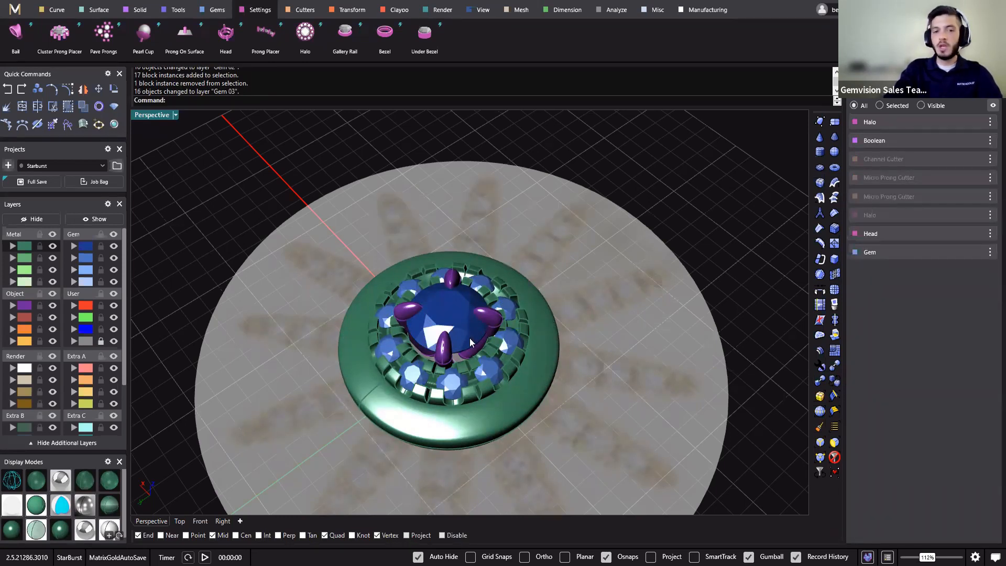
Examine the split cuts between the inner halo's prongs up close.
{"action": "right_click_drag", "start_coordinate": [294, 314], "coordinate": [468, 284]}
{"action": "scroll", "coordinate": [436, 274], "scroll_direction": "up", "scroll_amount": 12}
{"action": "left_click", "coordinate": [427, 343]}
{"action": "key", "text": "Escape"}
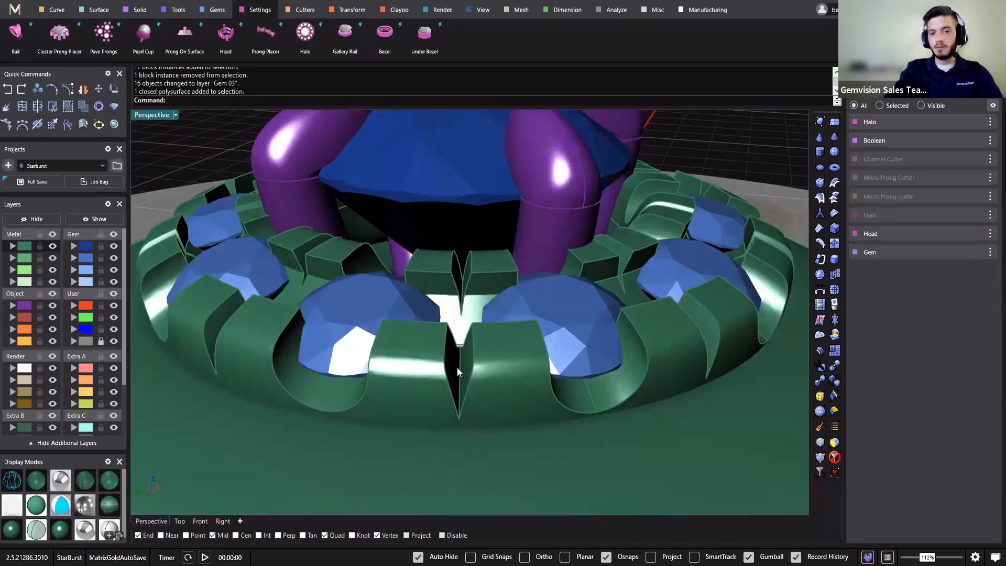
{"action": "scroll", "coordinate": [407, 353], "scroll_direction": "down", "scroll_amount": 5}
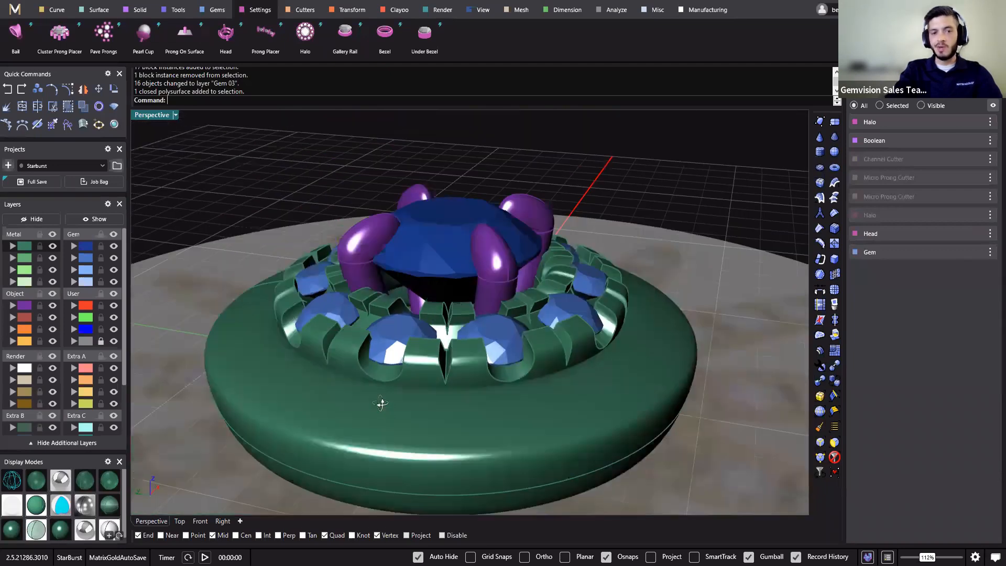
{"action": "right_click_drag", "start_coordinate": [426, 426], "coordinate": [399, 405]}
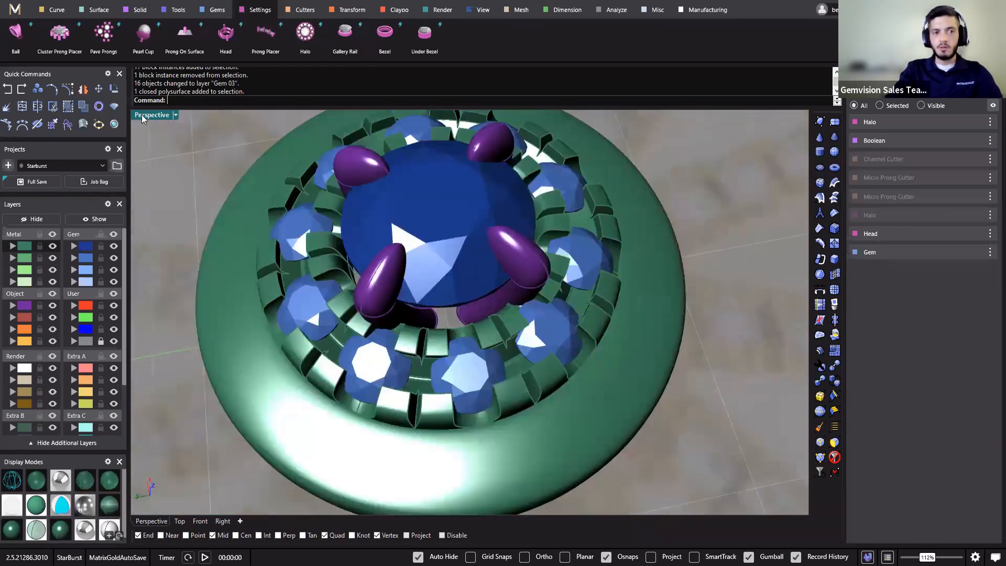
Measure the gap between two split prongs of the inner halo in the Top view with a linear dimension.
{"action": "double_click", "coordinate": [142, 115]}
{"action": "double_click", "coordinate": [142, 115]}
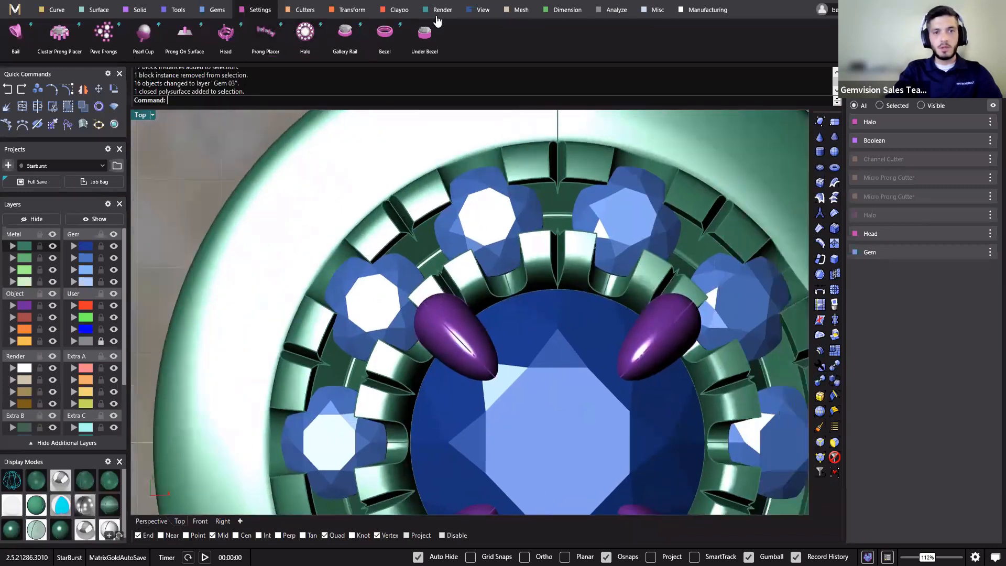
{"action": "left_click", "coordinate": [568, 10]}
{"action": "left_click", "coordinate": [15, 34]}
{"action": "scroll", "coordinate": [392, 195], "scroll_direction": "up", "scroll_amount": 2}
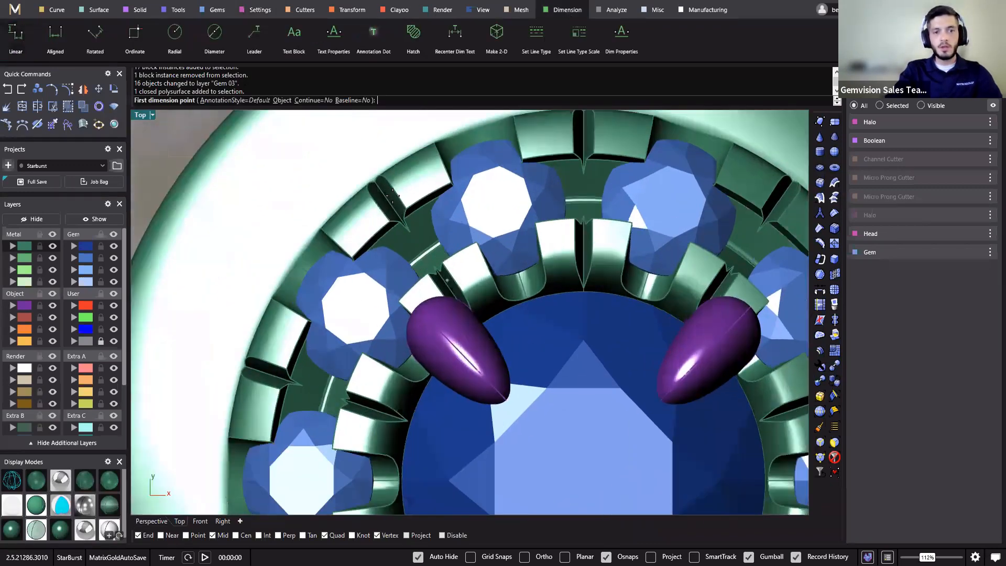
{"action": "scroll", "coordinate": [392, 195], "scroll_direction": "up", "scroll_amount": 2}
{"action": "left_click", "coordinate": [343, 177]}
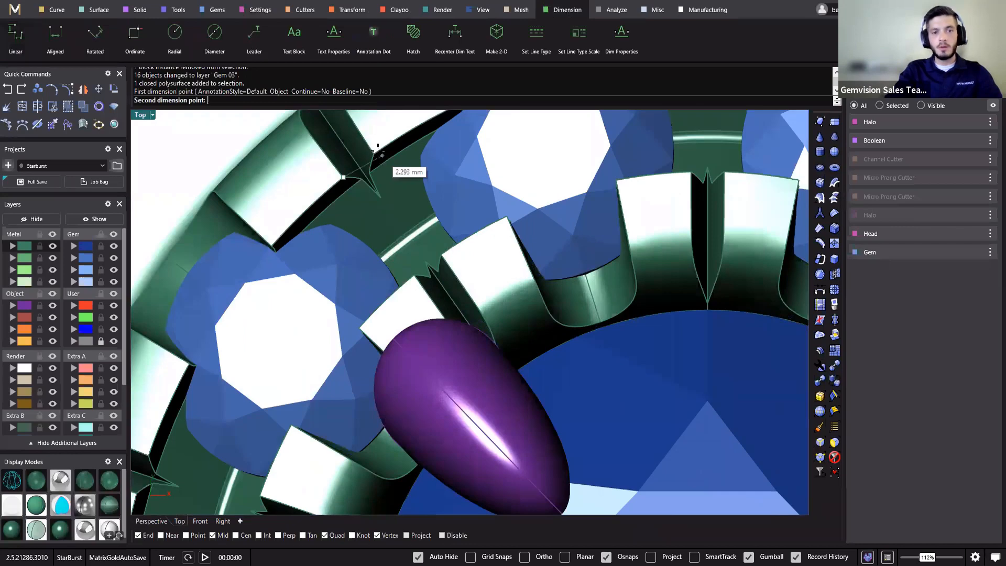
{"action": "scroll", "coordinate": [356, 383], "scroll_direction": "down", "scroll_amount": 6}
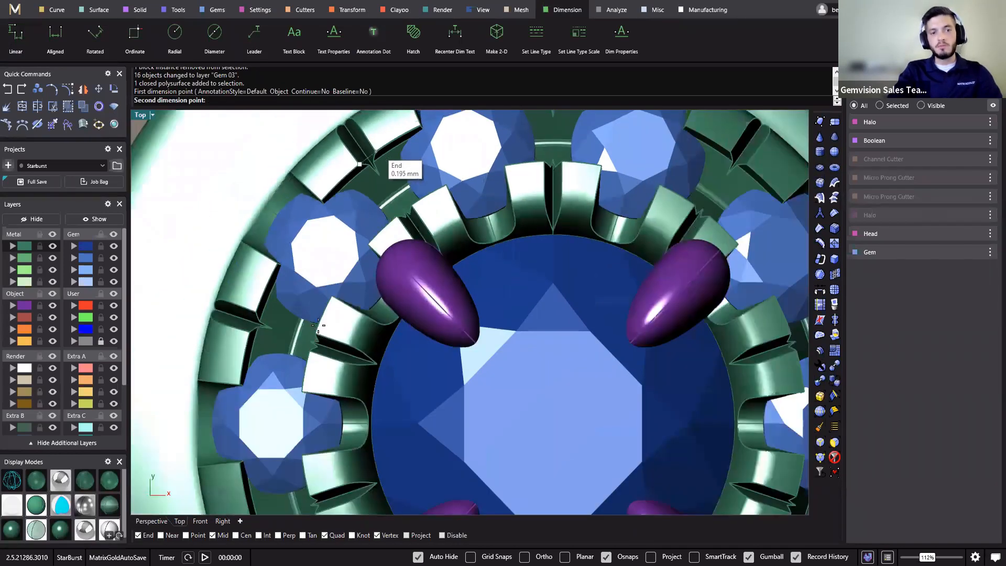
{"action": "scroll", "coordinate": [400, 187], "scroll_direction": "down", "scroll_amount": 5}
{"action": "key", "text": "Escape"}
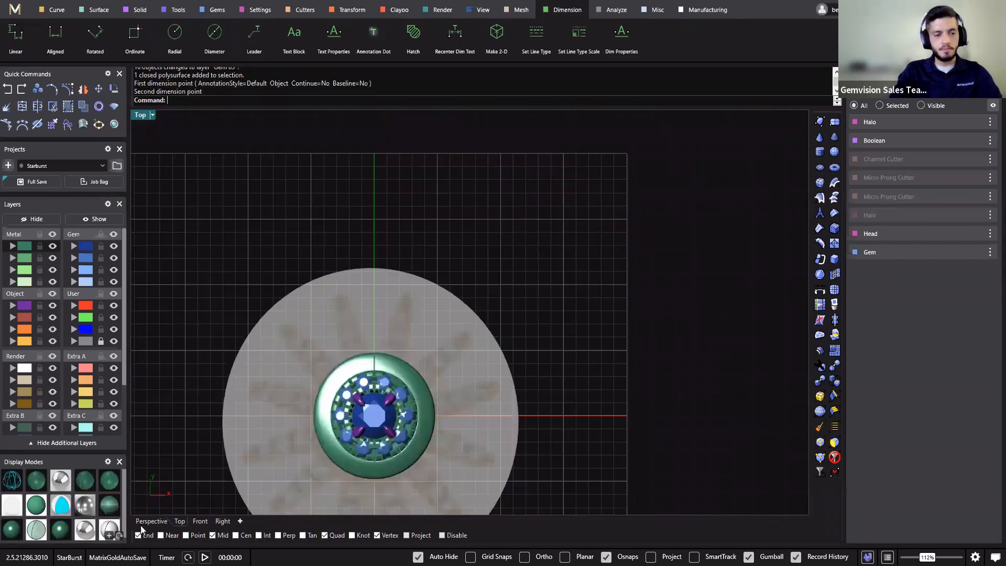
Select the stones on the Gem 03 layer in the Perspective view and add micro prong cutters to them.
{"action": "left_click", "coordinate": [147, 522]}
{"action": "right_click_drag", "start_coordinate": [335, 337], "coordinate": [189, 212]}
{"action": "right_click", "coordinate": [85, 272]}
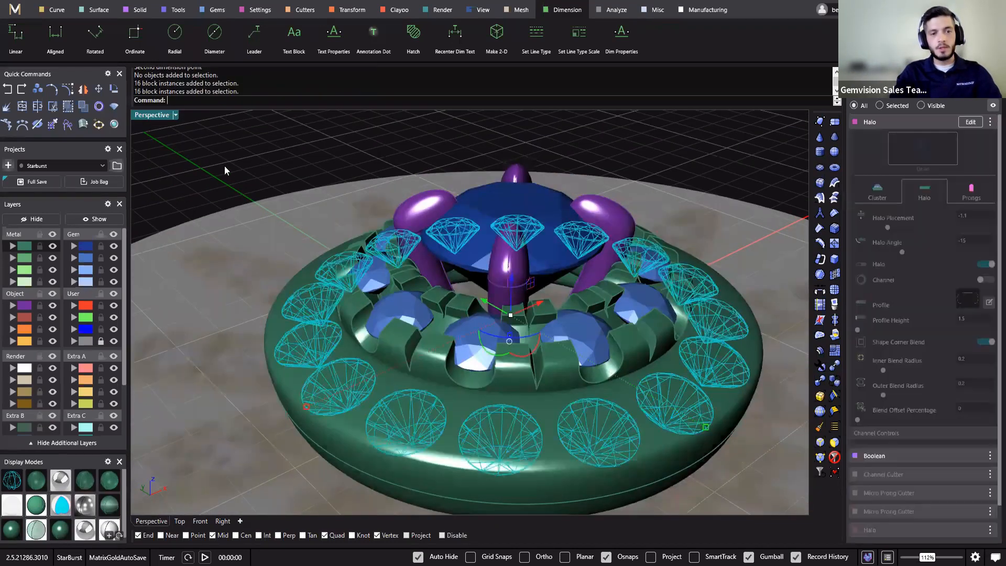
{"action": "left_click", "coordinate": [304, 13]}
{"action": "left_click", "coordinate": [63, 35]}
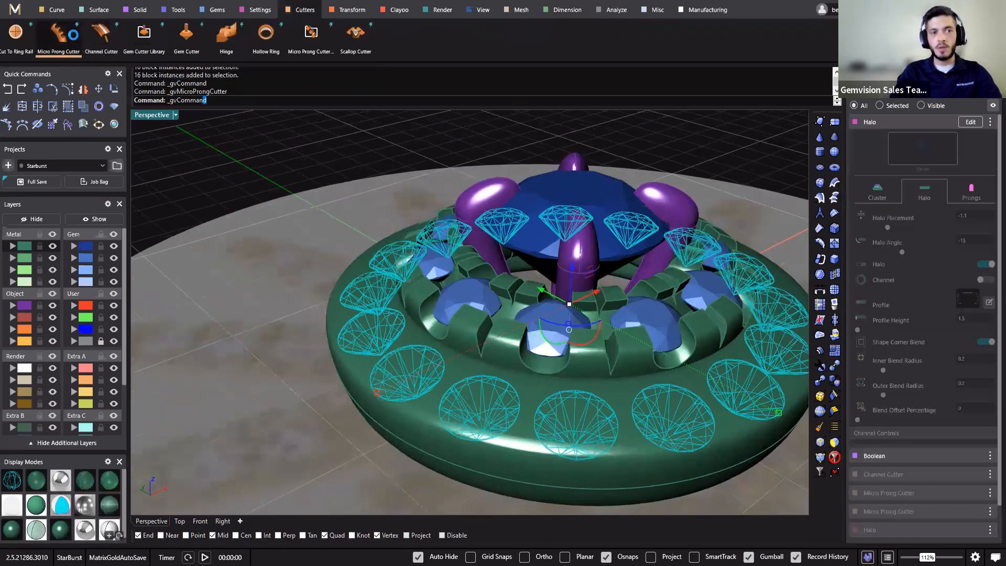
Apply the saved Halo French Set Scallops style to the outer halo's micro prong cutters and inspect their fit.
{"action": "left_click", "coordinate": [989, 123]}
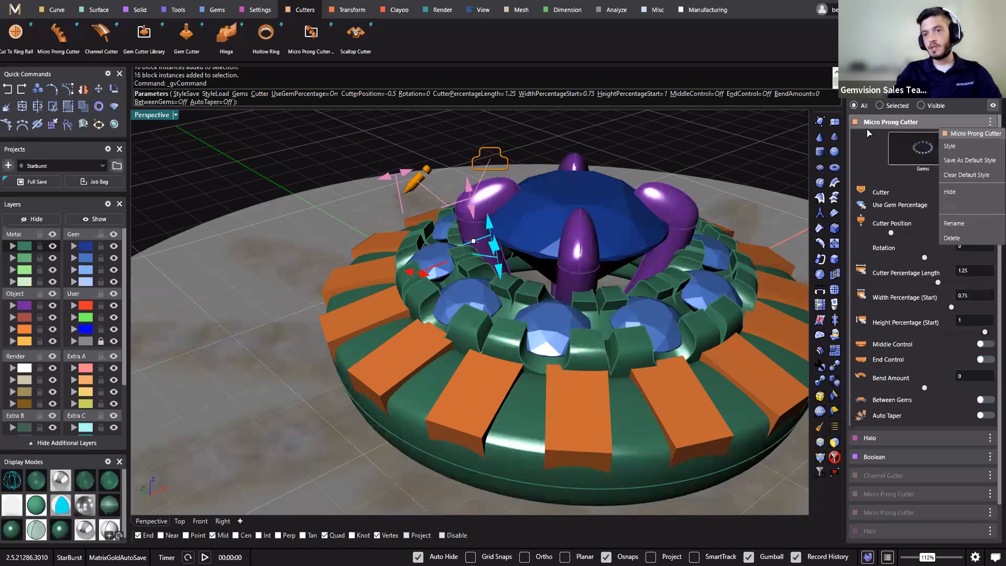
{"action": "left_click", "coordinate": [990, 124]}
{"action": "left_click", "coordinate": [989, 123]}
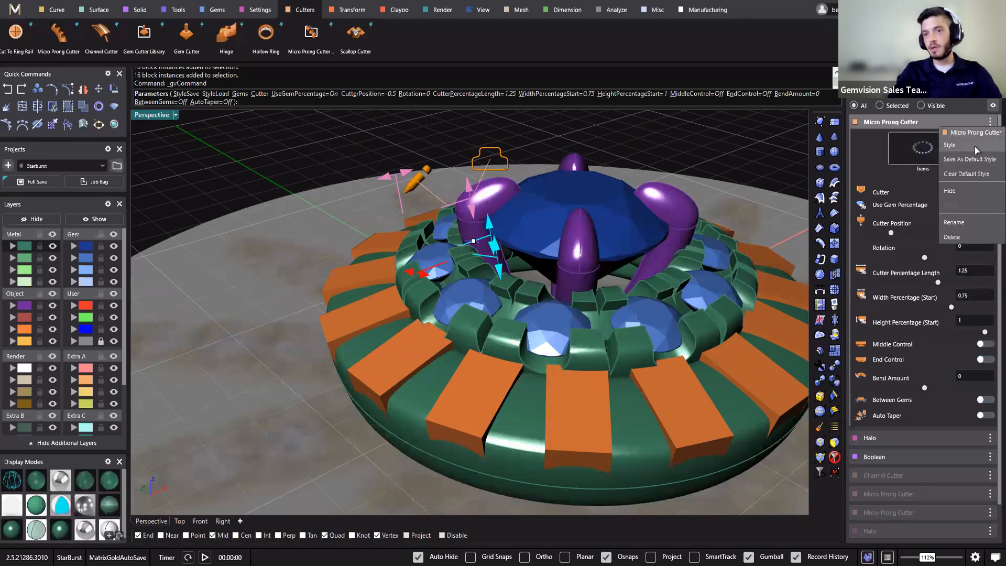
{"action": "left_click", "coordinate": [976, 151]}
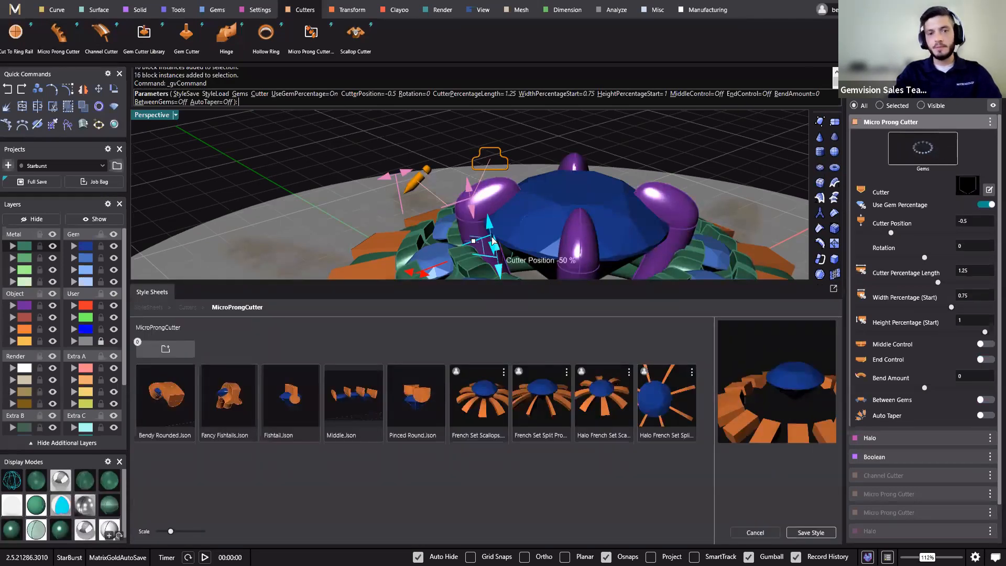
{"action": "right_click_drag", "start_coordinate": [507, 222], "coordinate": [466, 166], "text": "shift"}
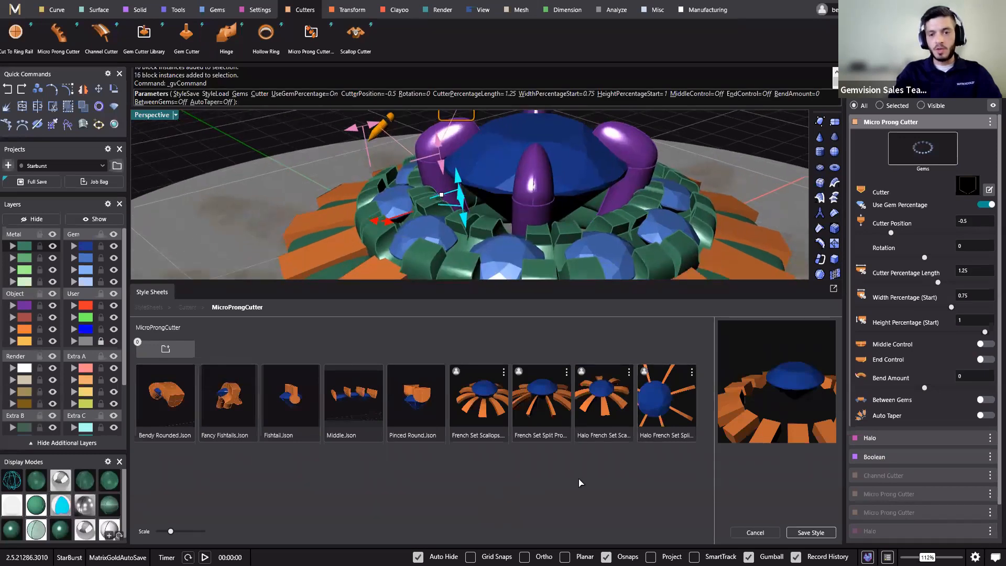
{"action": "left_click", "coordinate": [604, 427]}
{"action": "left_click", "coordinate": [814, 537]}
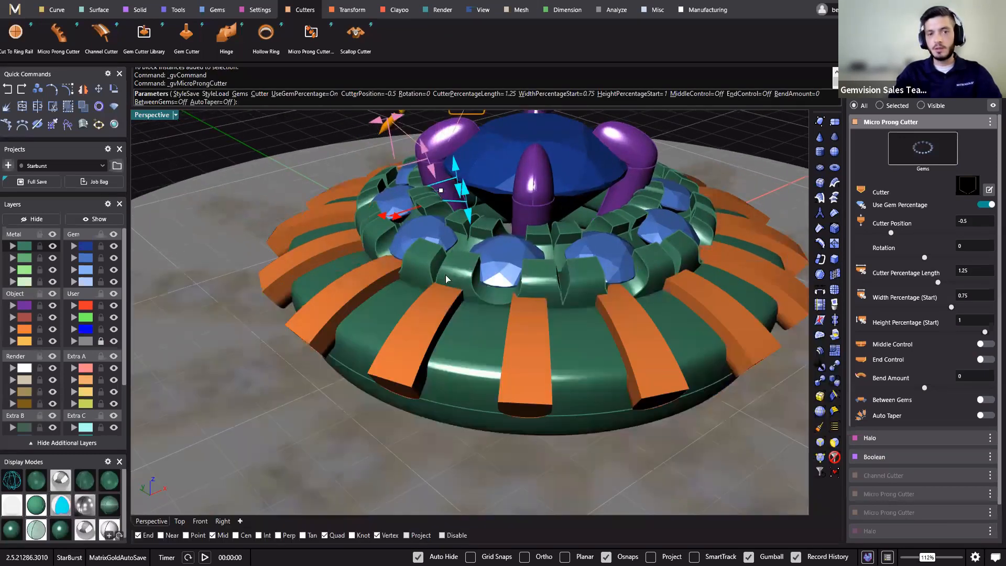
{"action": "right_click_drag", "start_coordinate": [470, 339], "coordinate": [409, 419]}
{"action": "right_click_drag", "start_coordinate": [569, 173], "coordinate": [598, 221], "text": "shift"}
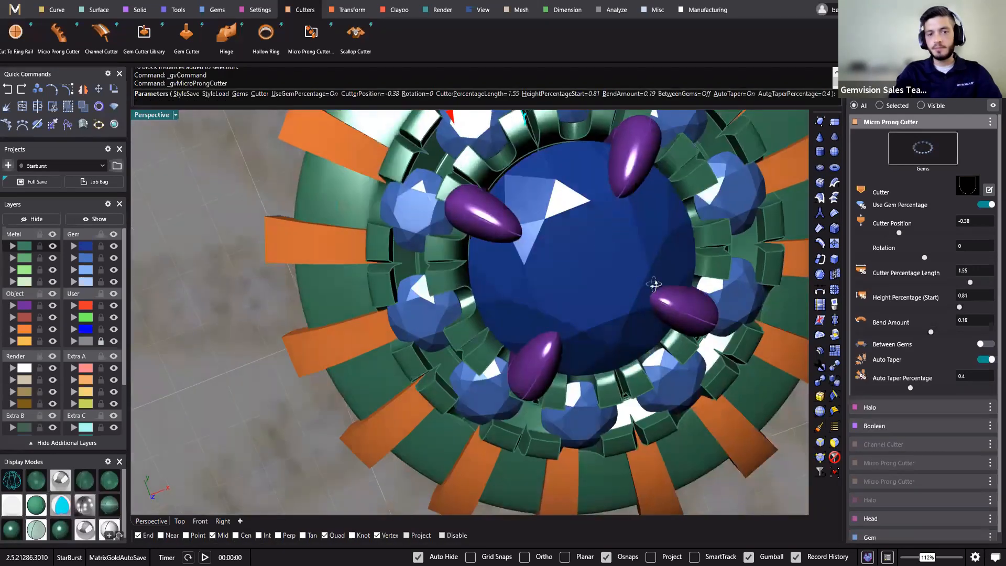
{"action": "right_click_drag", "start_coordinate": [375, 469], "coordinate": [367, 384], "text": "shift"}
{"action": "right_click_drag", "start_coordinate": [267, 481], "coordinate": [19, 485]}
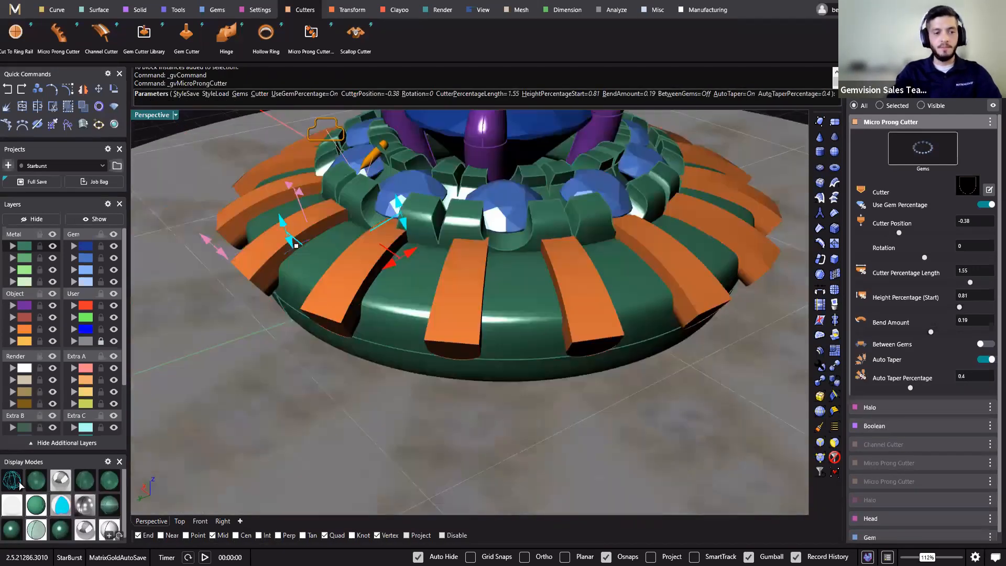
Check the outer halo's micro prong cutters against its stones in wireframe and accept the cutters.
{"action": "key", "text": "ctrl+alt+w"}
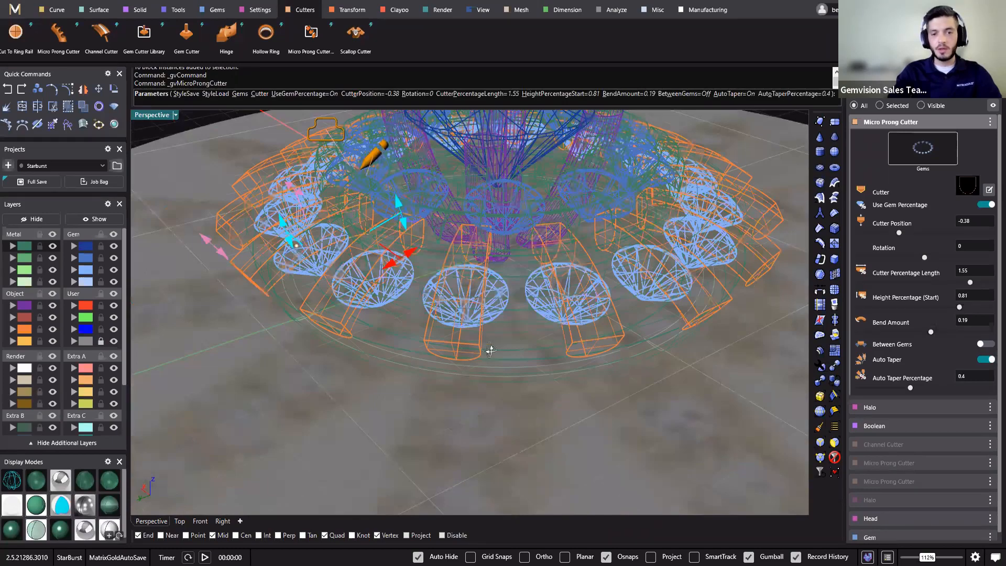
{"action": "scroll", "coordinate": [477, 244], "scroll_direction": "up", "scroll_amount": 5}
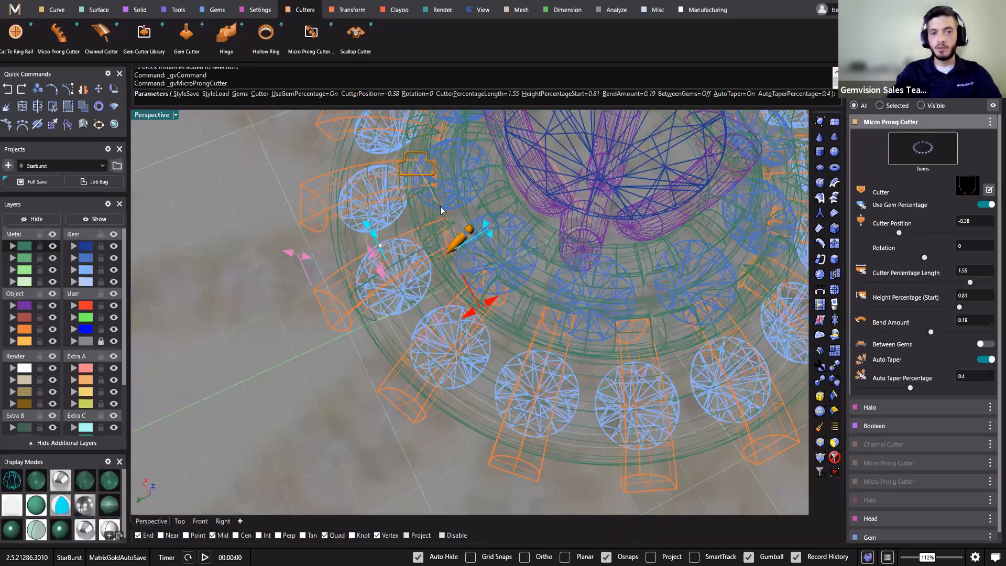
{"action": "scroll", "coordinate": [458, 208], "scroll_direction": "down", "scroll_amount": 5}
{"action": "scroll", "coordinate": [586, 387], "scroll_direction": "up", "scroll_amount": 2}
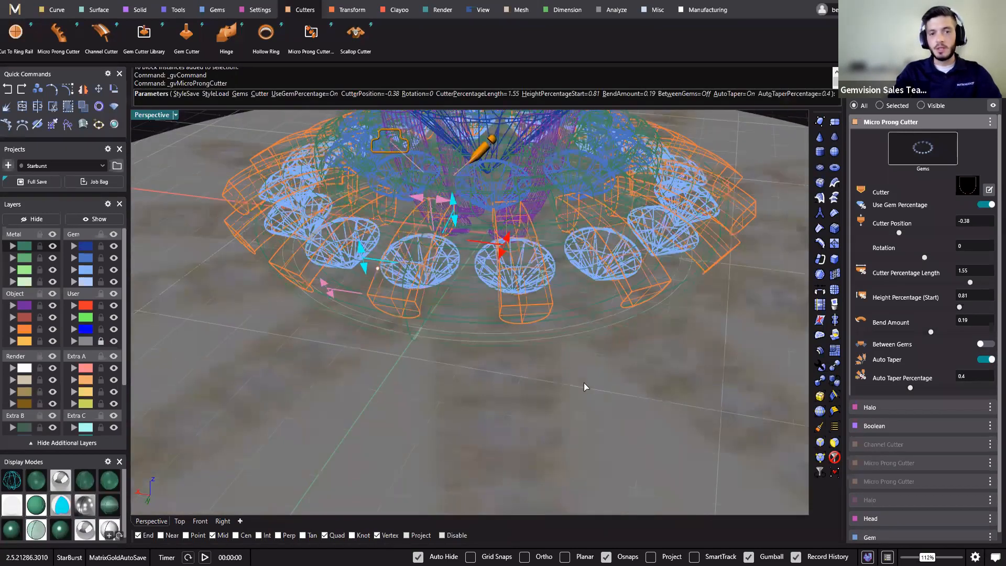
{"action": "right_click_drag", "start_coordinate": [593, 385], "coordinate": [502, 403]}
{"action": "right_click_drag", "start_coordinate": [379, 347], "coordinate": [381, 350]}
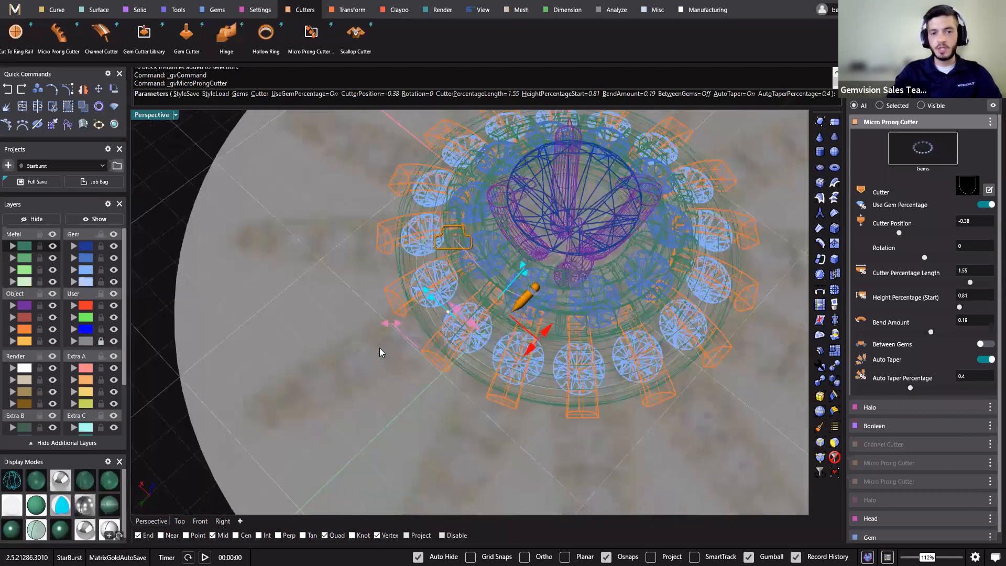
{"action": "right_click", "coordinate": [471, 314]}
{"action": "right_click_drag", "start_coordinate": [472, 314], "coordinate": [643, 276]}
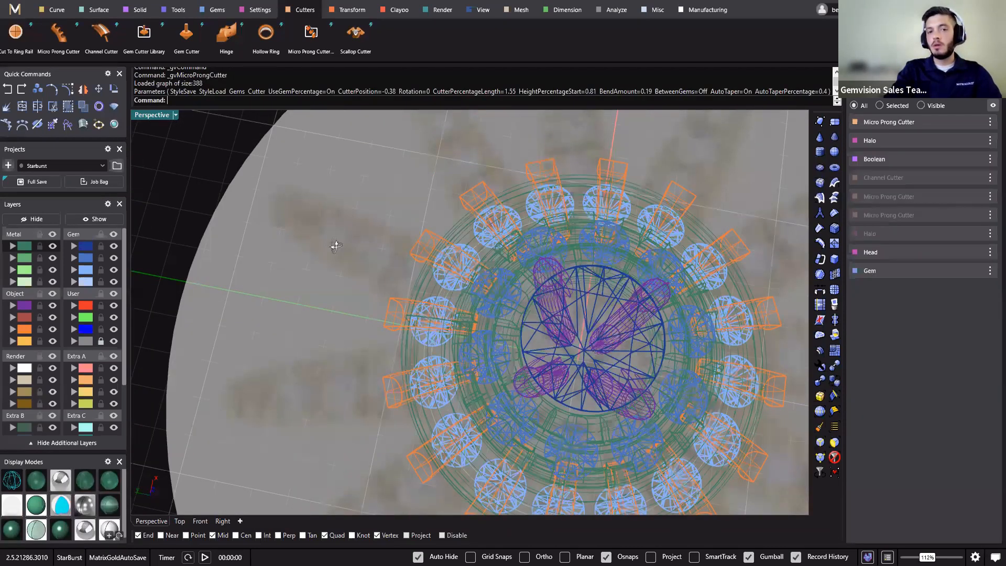
{"action": "right_click_drag", "start_coordinate": [332, 242], "coordinate": [301, 250]}
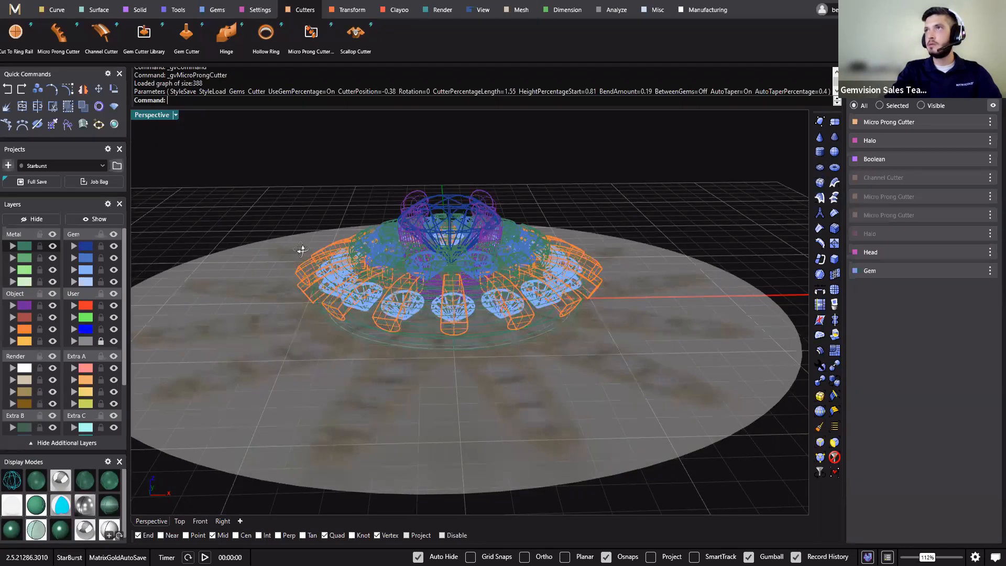
{"action": "right_click_drag", "start_coordinate": [302, 250], "coordinate": [303, 260]}
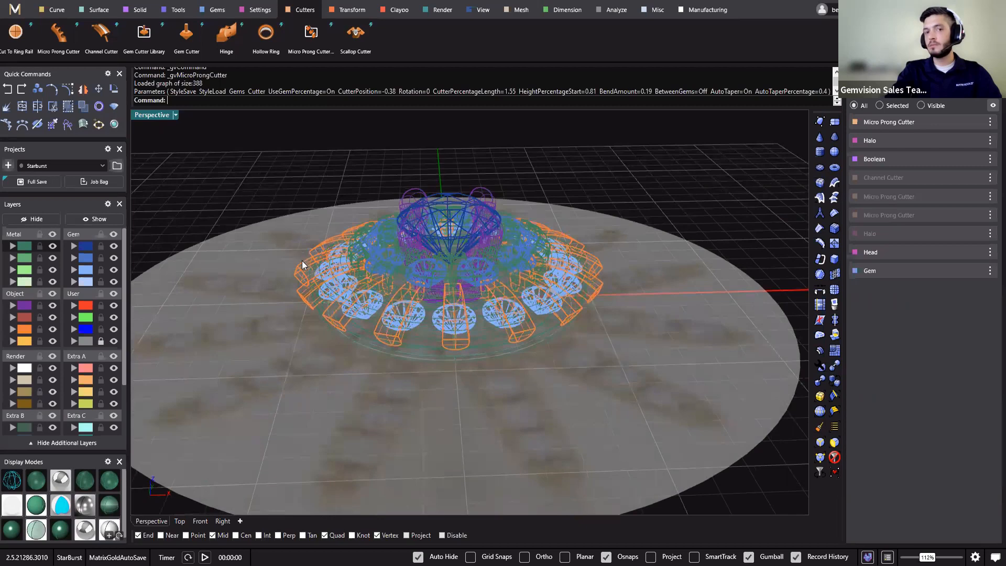
{"action": "right_click_drag", "start_coordinate": [348, 207], "coordinate": [347, 235]}
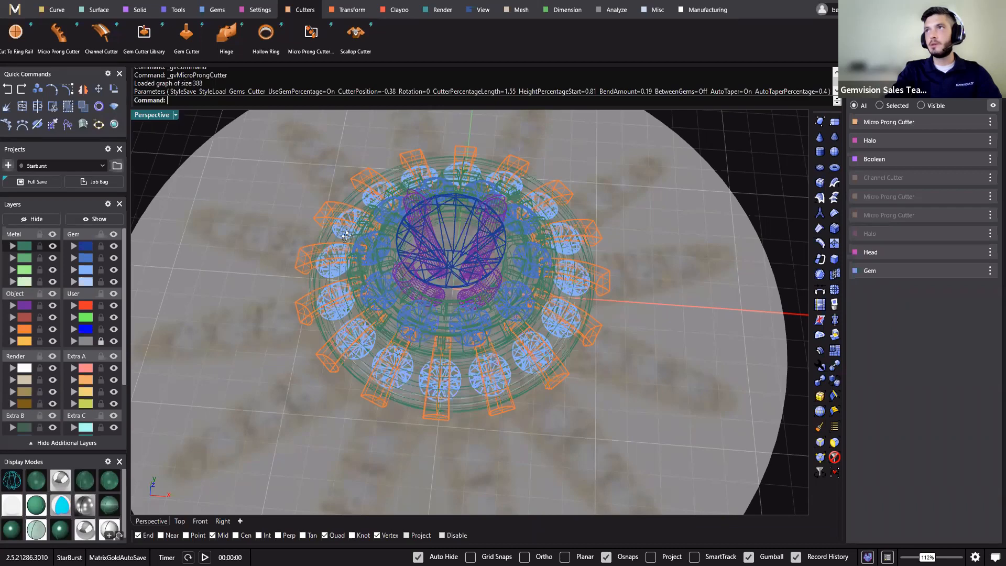
{"action": "right_click_drag", "start_coordinate": [346, 234], "coordinate": [336, 229]}
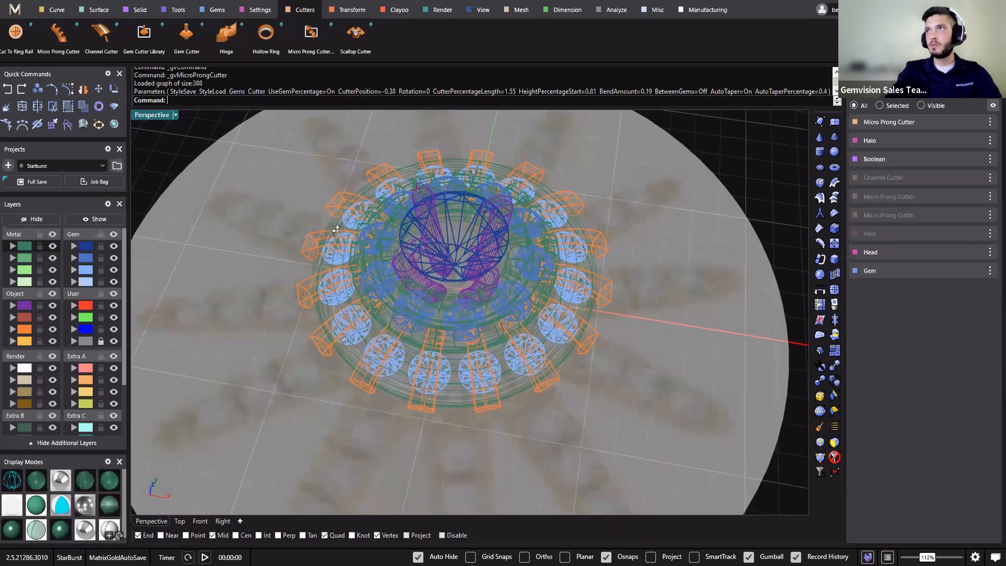
Return the Perspective view to a shaded display and examine the split faces between the inner halo's prongs up close.
{"action": "left_click", "coordinate": [66, 529]}
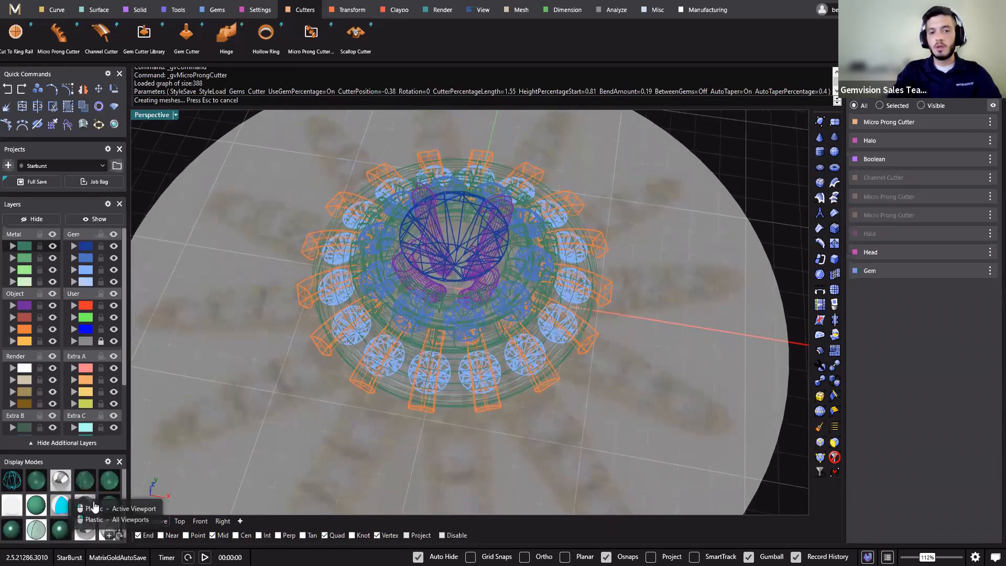
{"action": "scroll", "coordinate": [432, 321], "scroll_direction": "up", "scroll_amount": 6}
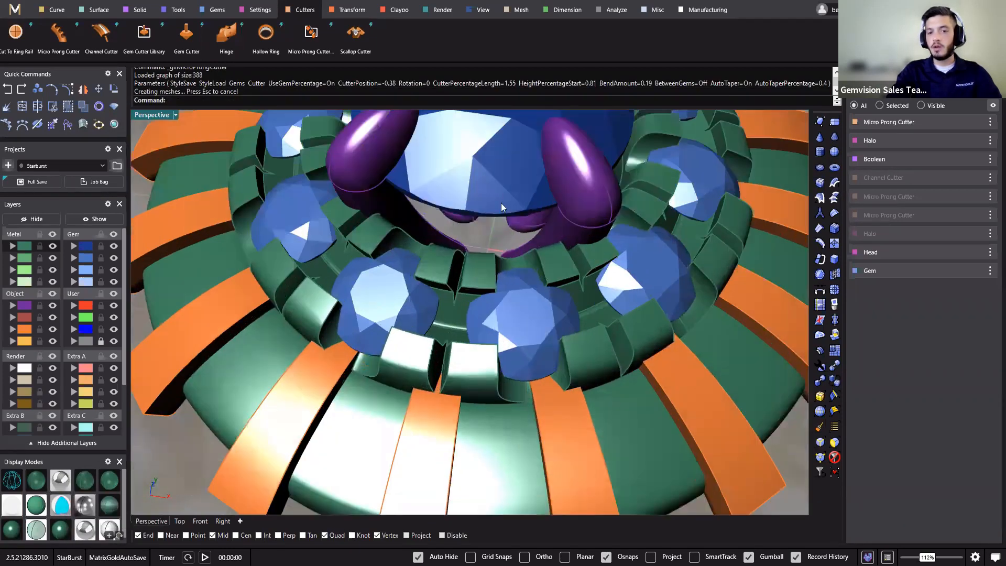
{"action": "scroll", "coordinate": [459, 388], "scroll_direction": "up", "scroll_amount": 4}
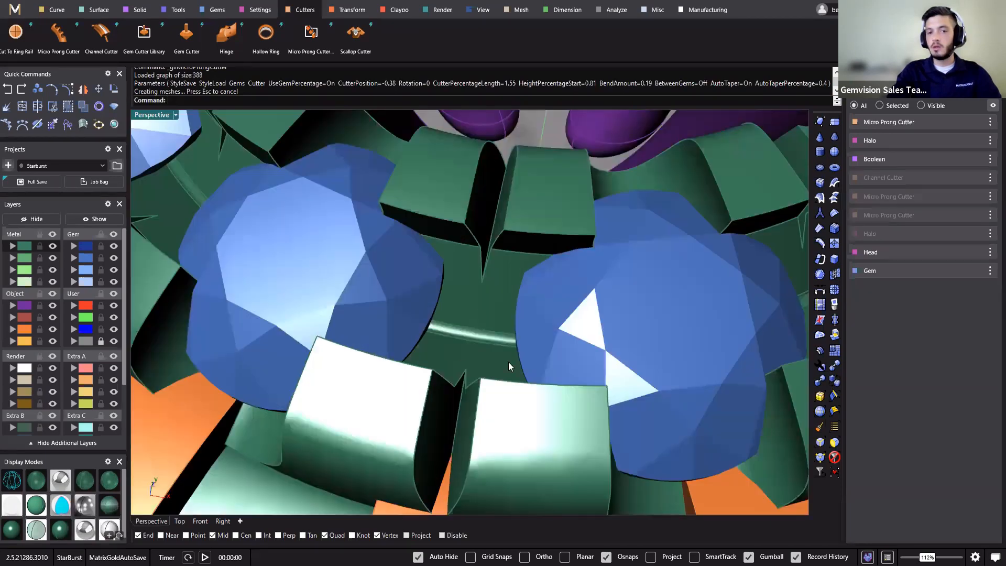
{"action": "left_click", "coordinate": [433, 446]}
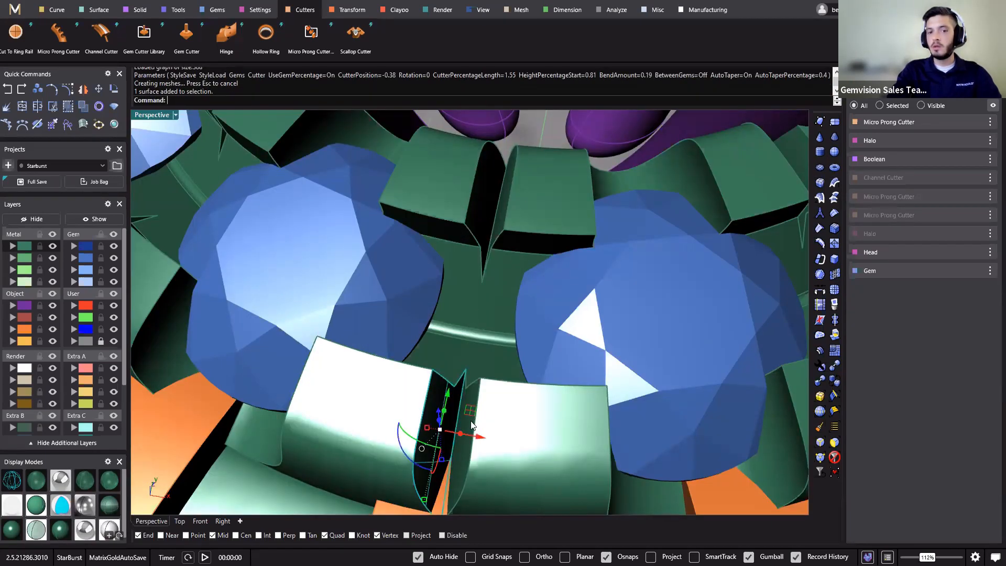
{"action": "left_click", "coordinate": [461, 470], "text": "ctrl+shift"}
{"action": "right_click_drag", "start_coordinate": [451, 456], "coordinate": [529, 297]}
{"action": "left_click", "coordinate": [528, 296], "text": "ctrl+shift"}
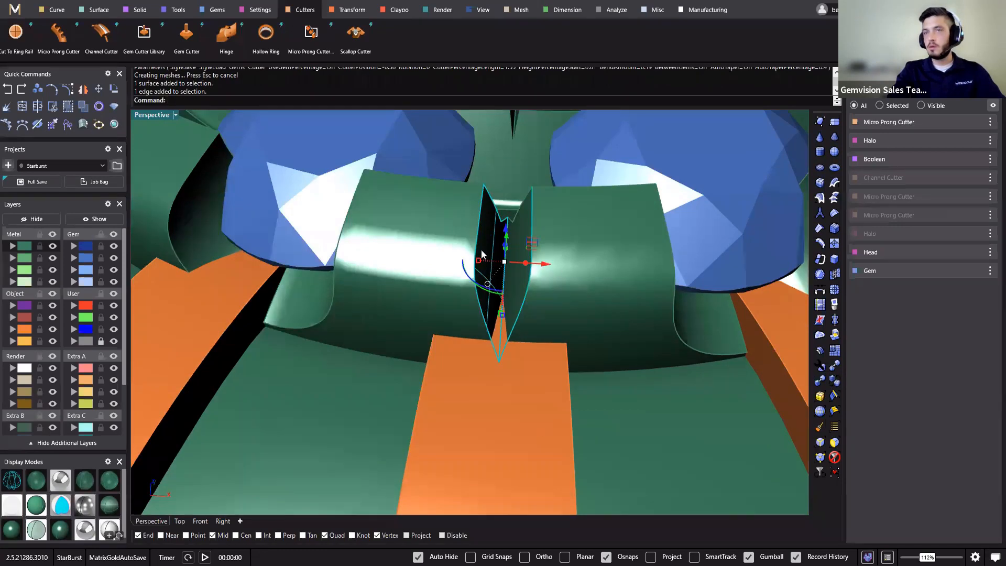
{"action": "scroll", "coordinate": [481, 250], "scroll_direction": "down", "scroll_amount": 4}
{"action": "right_click_drag", "start_coordinate": [498, 337], "coordinate": [612, 397]}
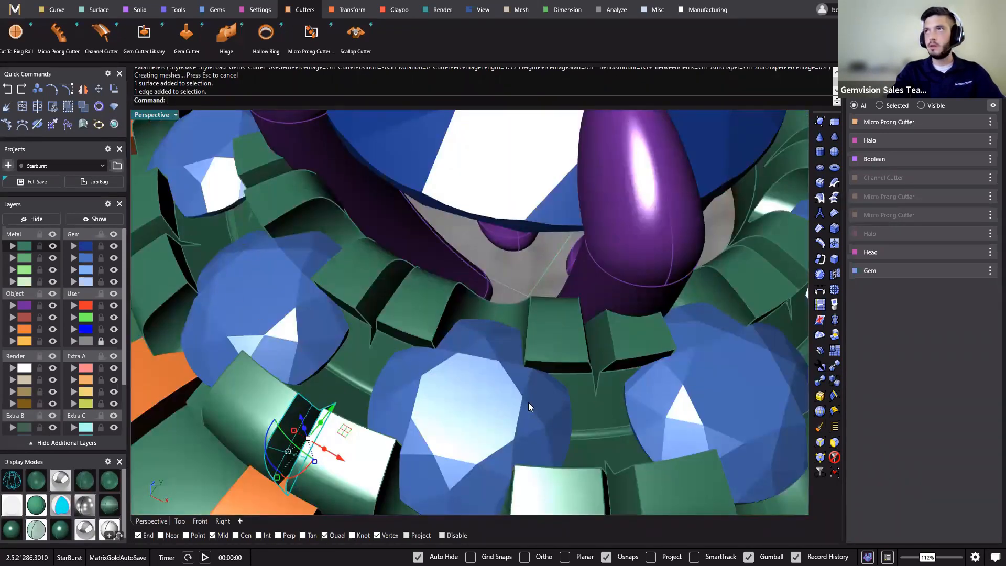
{"action": "scroll", "coordinate": [524, 404], "scroll_direction": "down", "scroll_amount": 6}
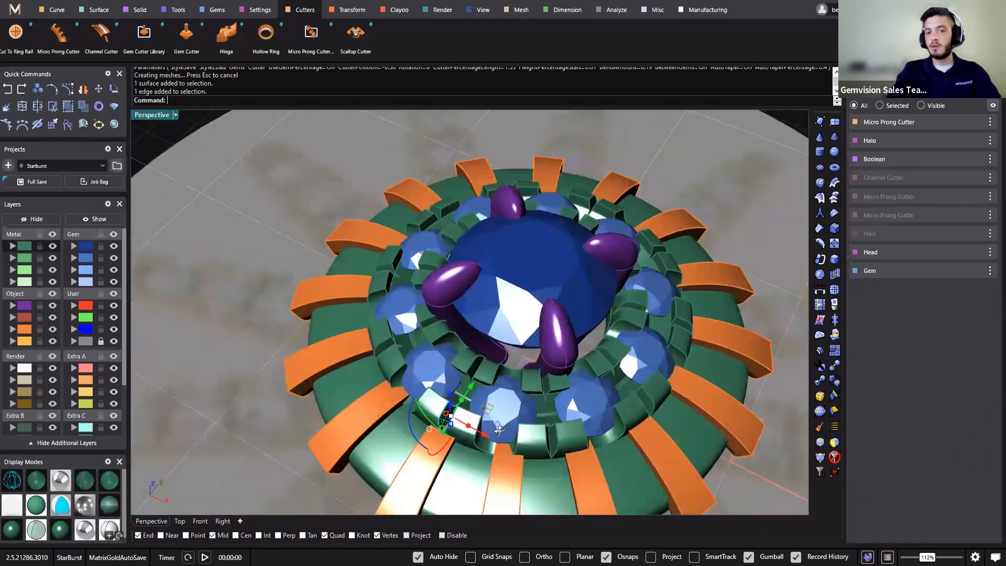
{"action": "right_click_drag", "start_coordinate": [528, 403], "coordinate": [529, 362]}
{"action": "right_click_drag", "start_coordinate": [441, 354], "coordinate": [488, 265]}
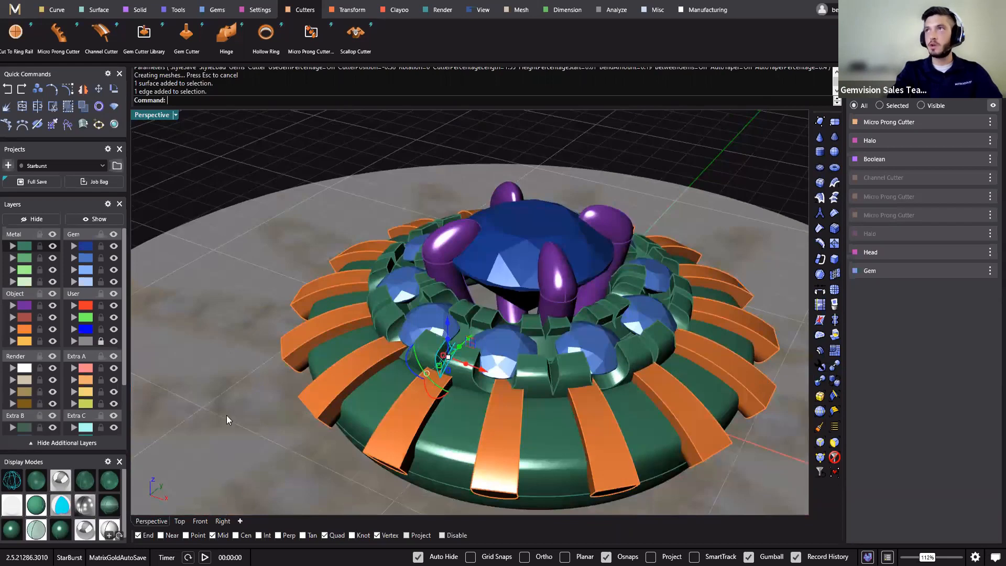
Inspect the gap between the inner halo's split prongs in the Top view and return to a maximized Perspective view.
{"action": "left_click", "coordinate": [217, 178]}
{"action": "right_click_drag", "start_coordinate": [541, 435], "coordinate": [537, 455]}
{"action": "left_click", "coordinate": [179, 521]}
{"action": "scroll", "coordinate": [293, 377], "scroll_direction": "up", "scroll_amount": 5}
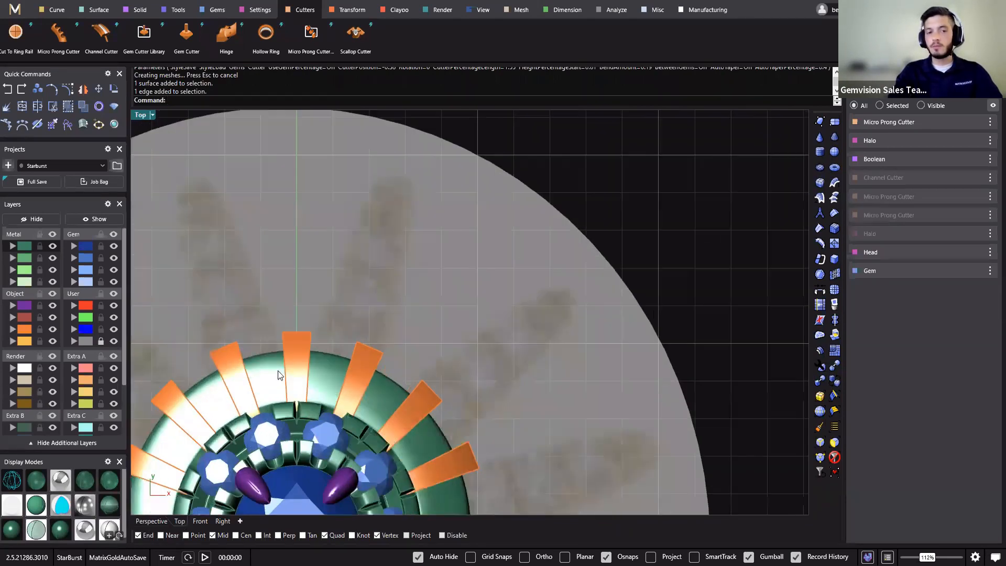
{"action": "scroll", "coordinate": [299, 362], "scroll_direction": "up", "scroll_amount": 6}
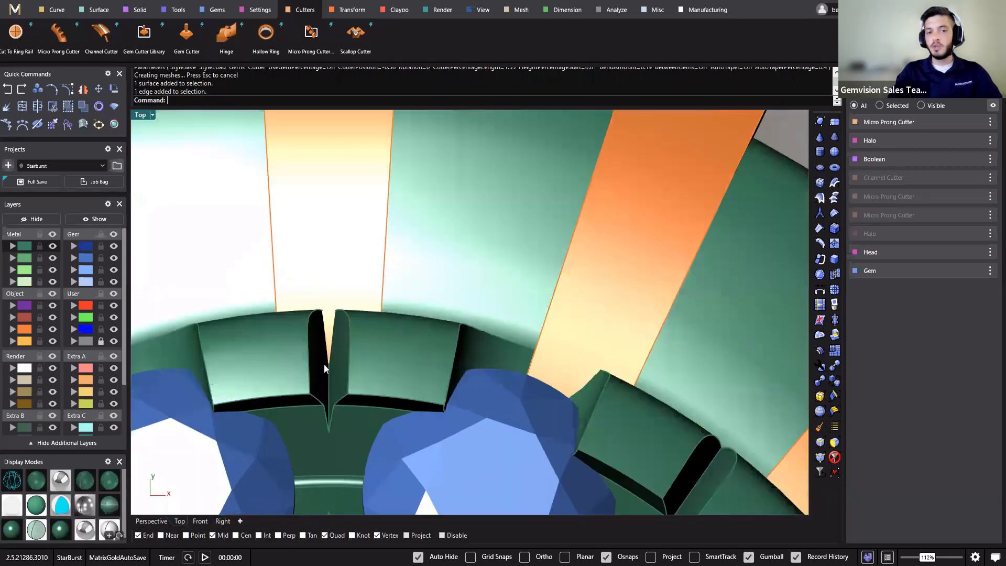
{"action": "scroll", "coordinate": [328, 376], "scroll_direction": "down", "scroll_amount": 8}
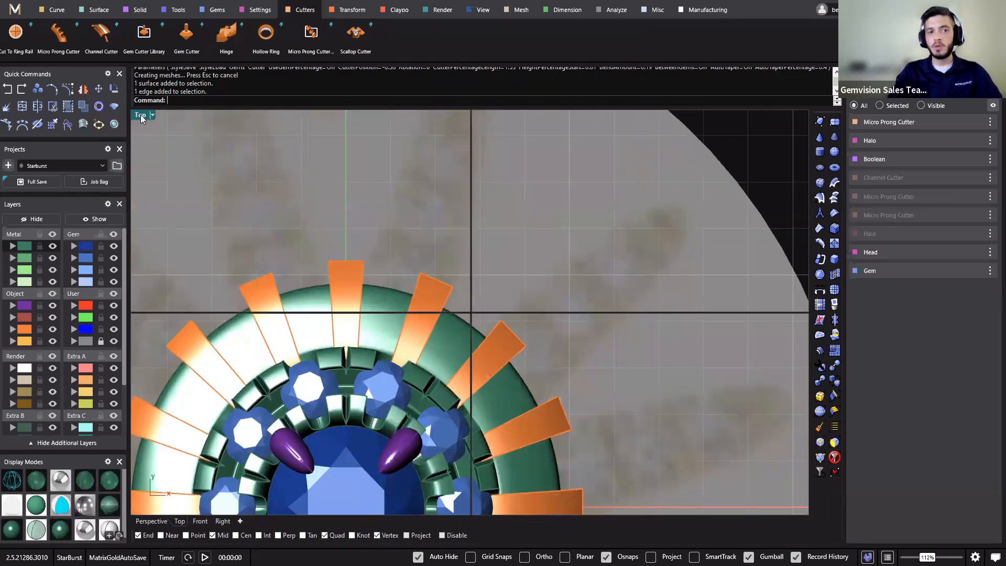
{"action": "double_click", "coordinate": [141, 116]}
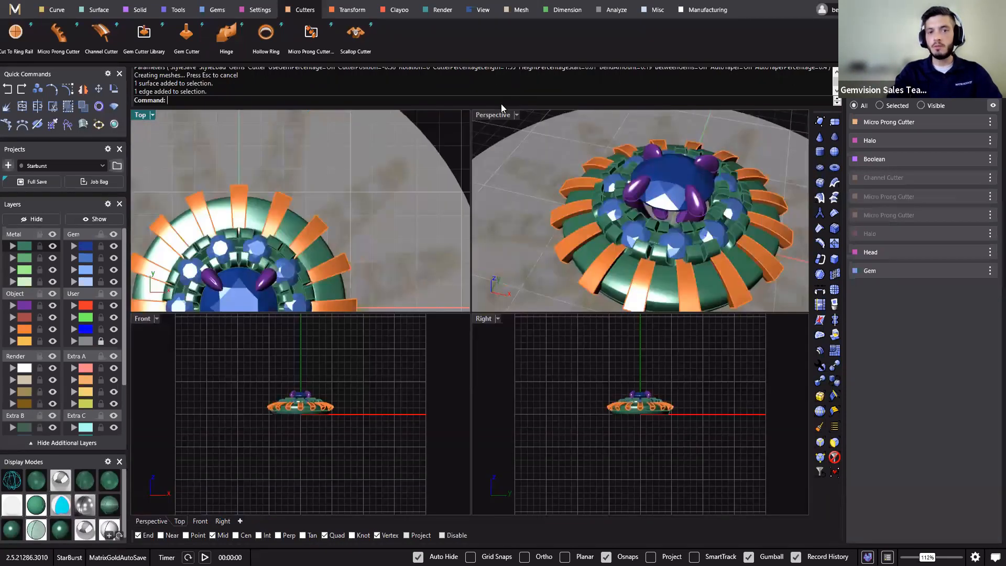
{"action": "double_click", "coordinate": [494, 118]}
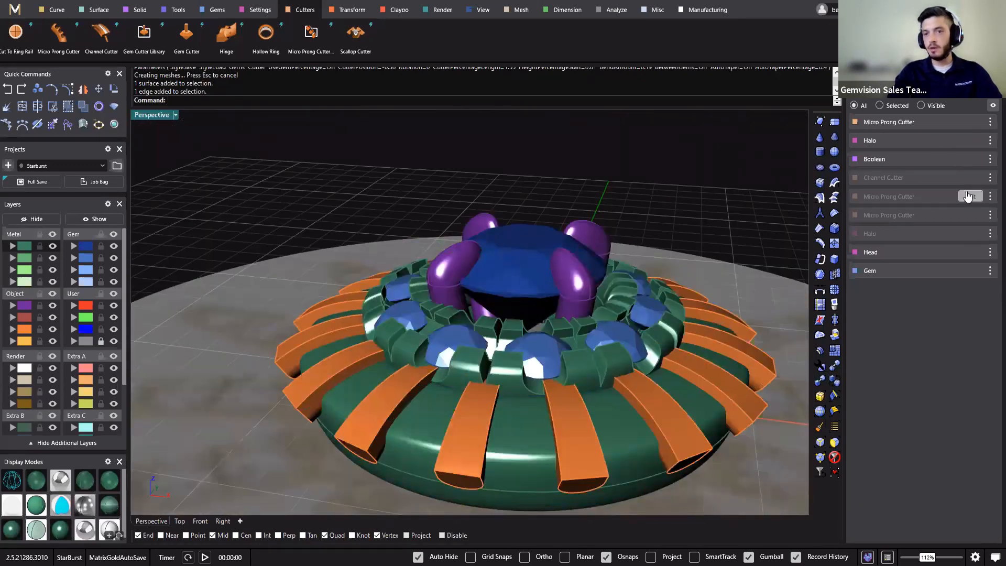
Edit the inner halo's between-gems micro prong cutters, setting the auto taper percentage to 25%, and accept the change.
{"action": "left_click", "coordinate": [969, 196]}
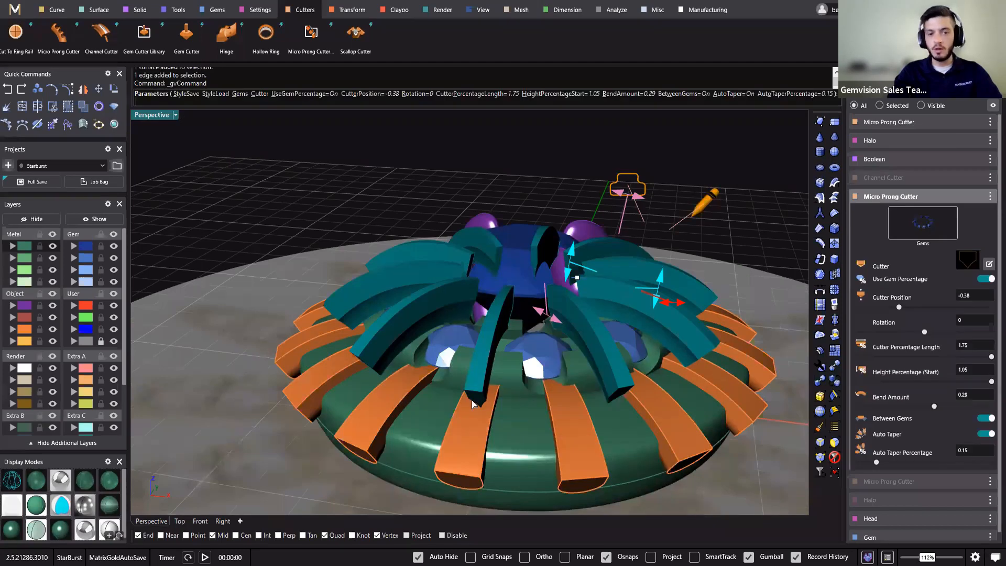
{"action": "right_click_drag", "start_coordinate": [471, 400], "coordinate": [529, 419]}
{"action": "scroll", "coordinate": [535, 414], "scroll_direction": "up", "scroll_amount": 6}
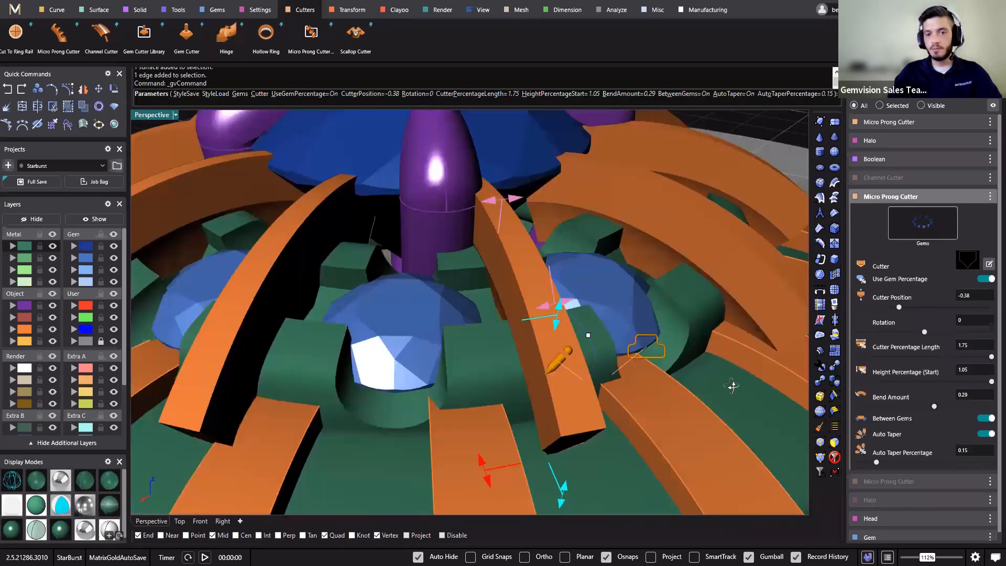
{"action": "right_click_drag", "start_coordinate": [558, 323], "coordinate": [492, 317]}
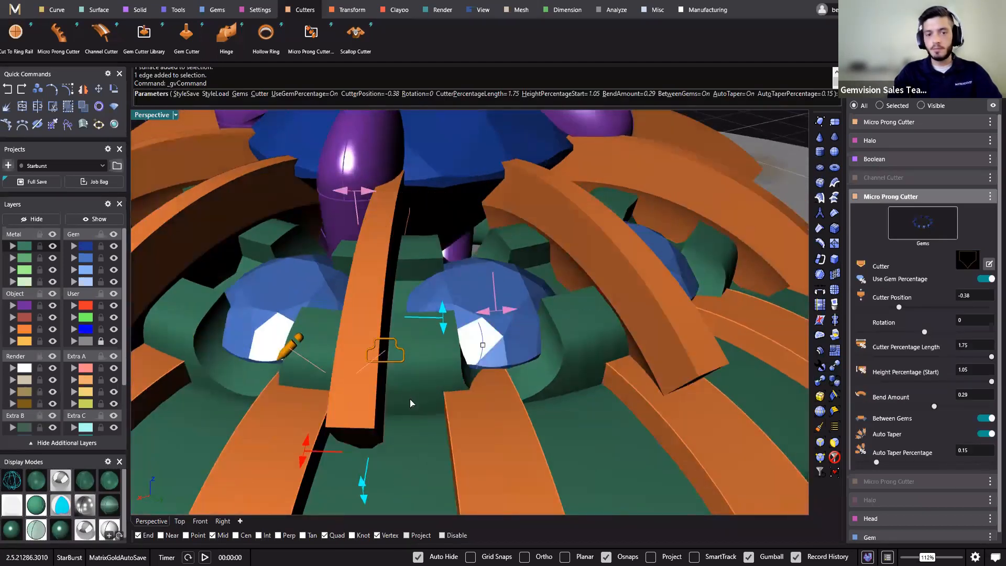
{"action": "right_click_drag", "start_coordinate": [404, 396], "coordinate": [401, 246]}
{"action": "left_click_drag", "start_coordinate": [395, 224], "coordinate": [378, 275]}
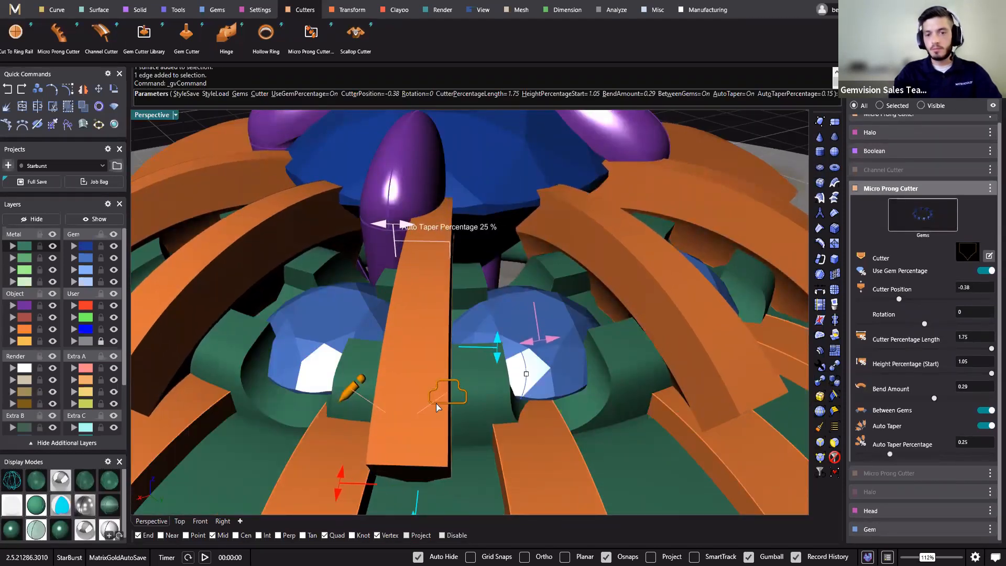
{"action": "scroll", "coordinate": [646, 335], "scroll_direction": "down", "scroll_amount": 5}
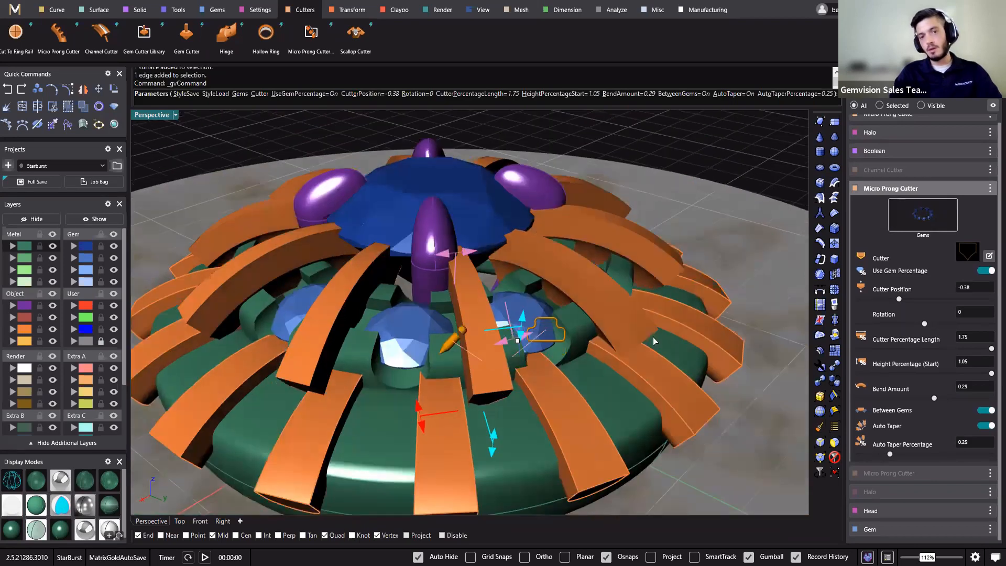
{"action": "right_click", "coordinate": [565, 364]}
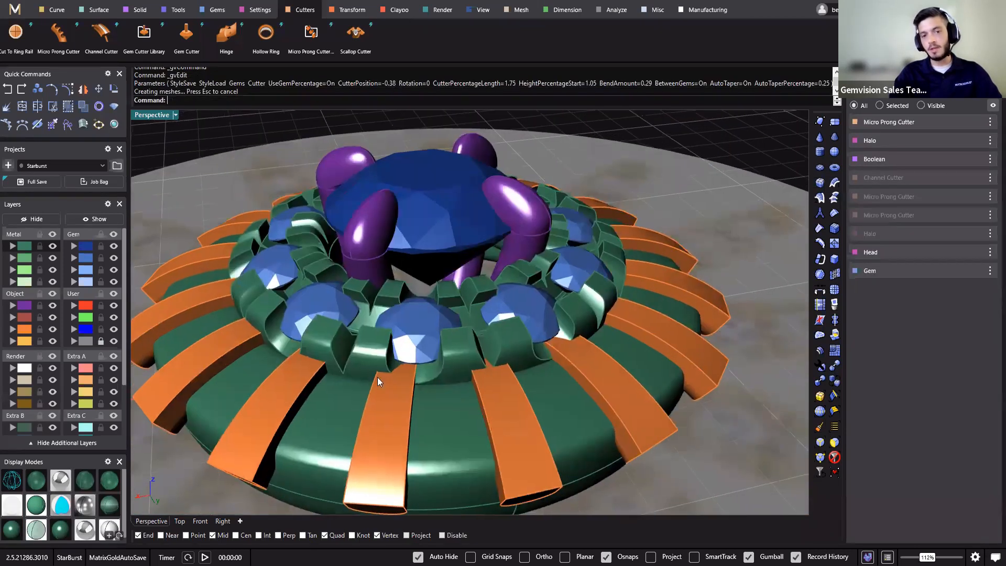
Measure the gap between two split prongs of the inner halo with a linear dimension in the Perspective view, leaving no dimension placed.
{"action": "right_click_drag", "start_coordinate": [377, 377], "coordinate": [426, 402]}
{"action": "scroll", "coordinate": [427, 401], "scroll_direction": "up", "scroll_amount": 10}
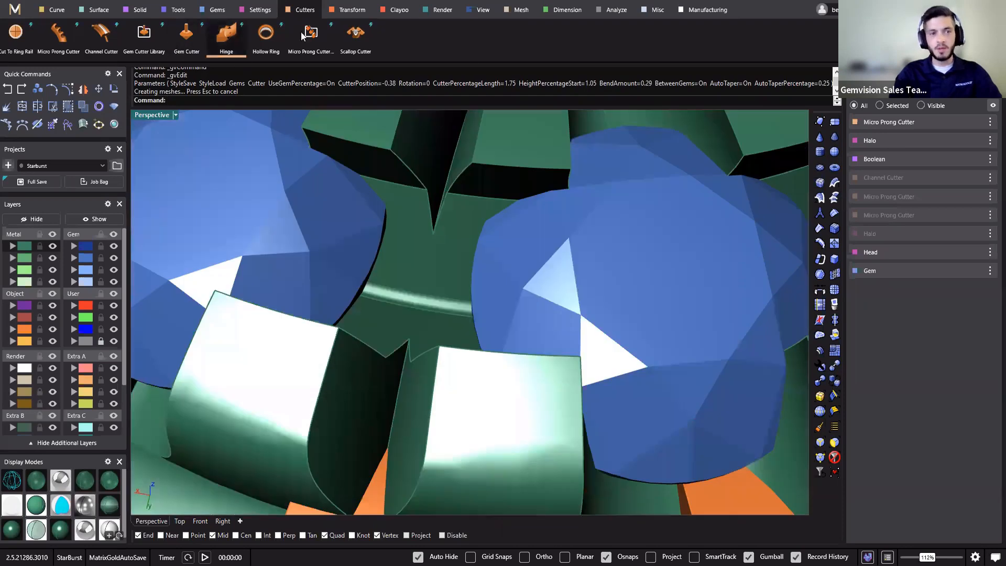
{"action": "left_click", "coordinate": [568, 10]}
{"action": "left_click", "coordinate": [16, 36]}
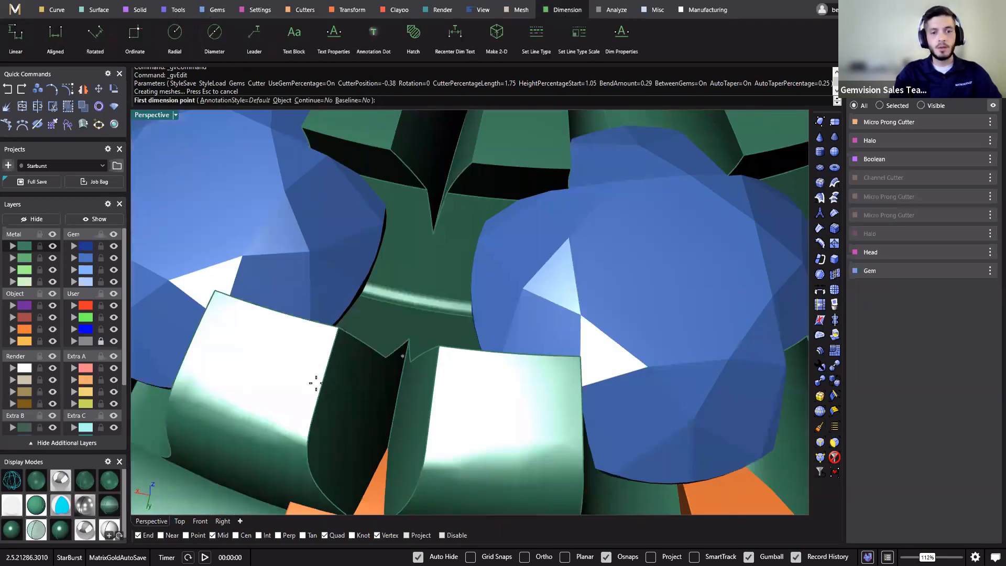
{"action": "left_click", "coordinate": [339, 328]}
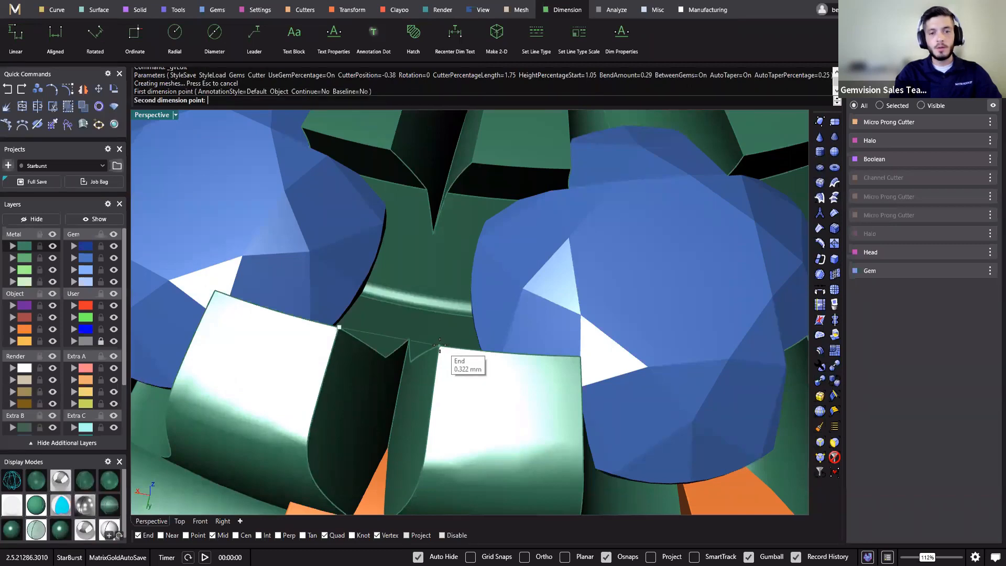
{"action": "scroll", "coordinate": [461, 353], "scroll_direction": "down", "scroll_amount": 6}
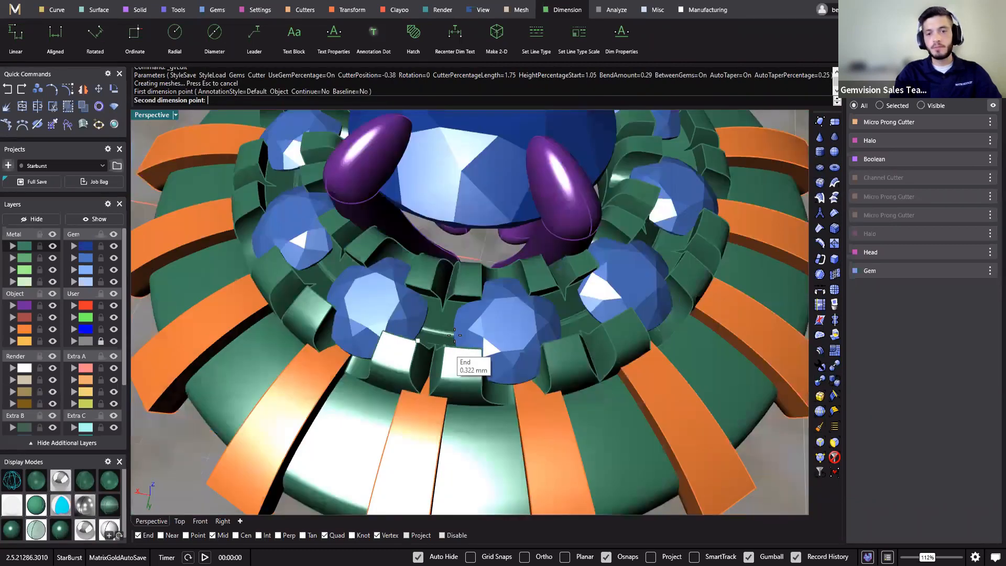
{"action": "scroll", "coordinate": [486, 362], "scroll_direction": "down", "scroll_amount": 6}
{"action": "key", "text": "Escape"}
{"action": "right_click_drag", "start_coordinate": [506, 368], "coordinate": [485, 234]}
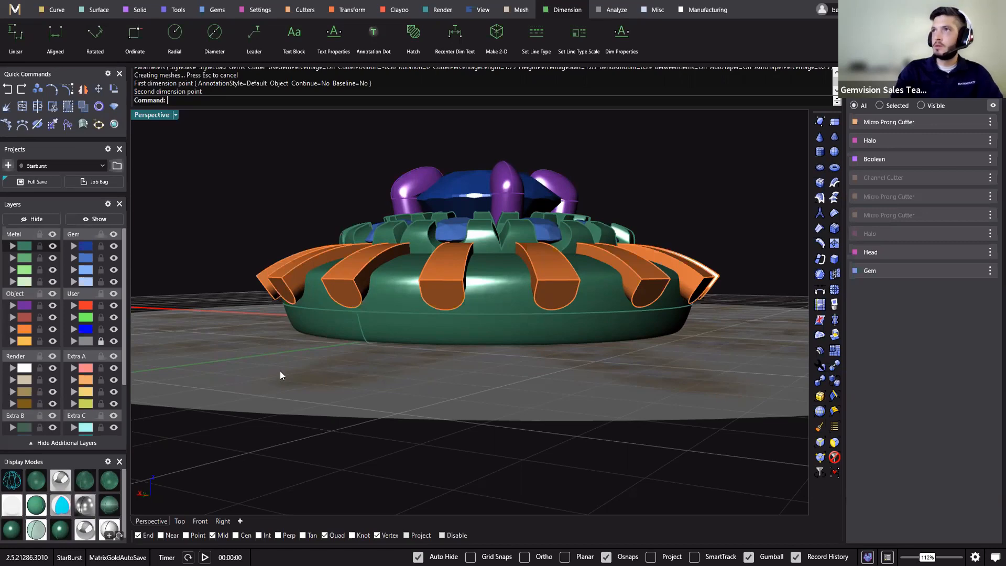
{"action": "right_click_drag", "start_coordinate": [280, 370], "coordinate": [498, 398]}
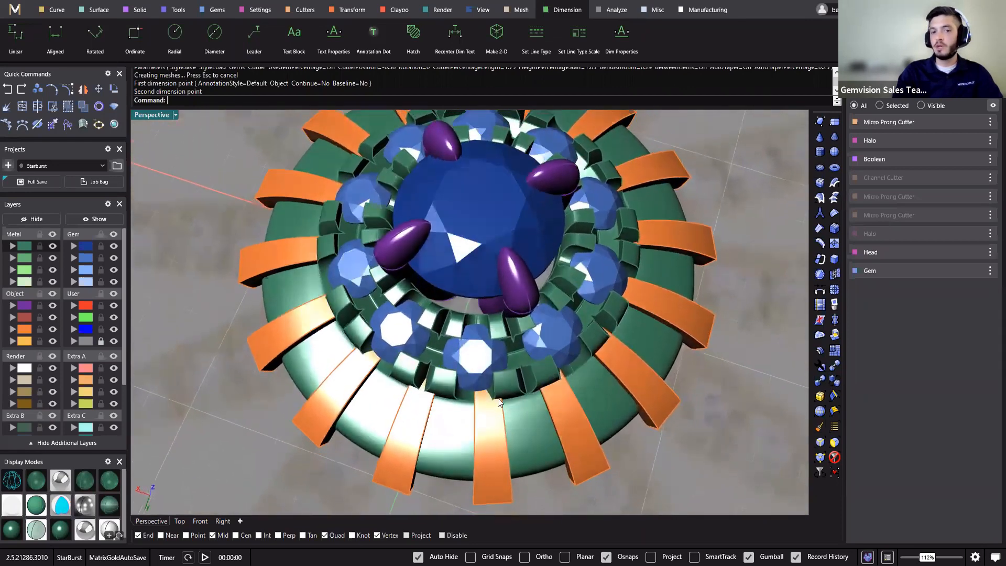
{"action": "mouse_move", "coordinate": [433, 365]}
{"action": "right_mouse_down"}
{"action": "mouse_move", "coordinate": [473, 315]}
{"action": "mouse_move", "coordinate": [321, 255]}
{"action": "mouse_move", "coordinate": [425, 381]}
{"action": "mouse_move", "coordinate": [508, 363]}
{"action": "mouse_move", "coordinate": [505, 356]}
{"action": "mouse_move", "coordinate": [435, 407]}
{"action": "mouse_move", "coordinate": [425, 367]}
{"action": "right_mouse_up"}
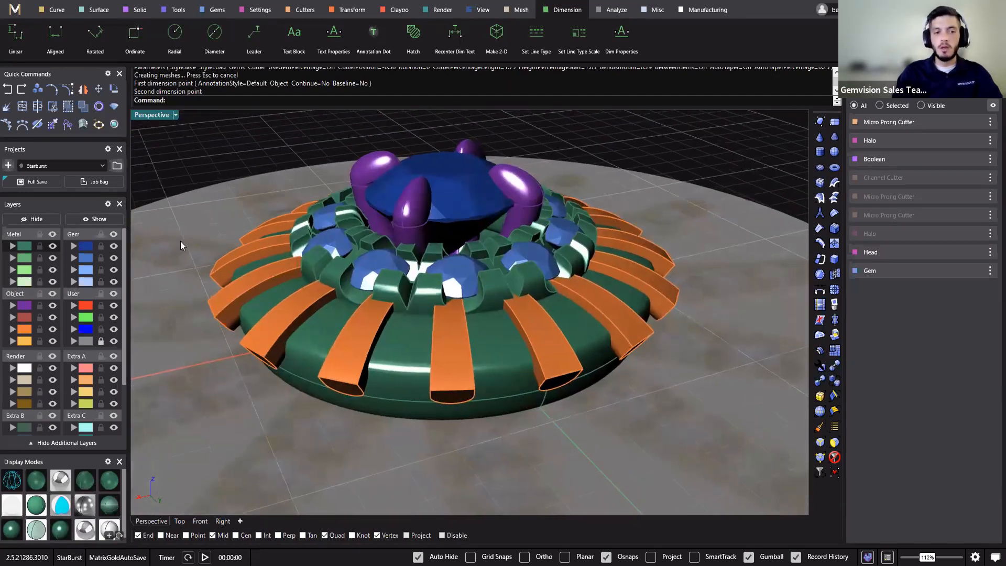
Add a micro prong cutter to the outer halo's 16 gems and load the saved Halo French Set Split Prong style.
{"action": "key", "text": "Home"}
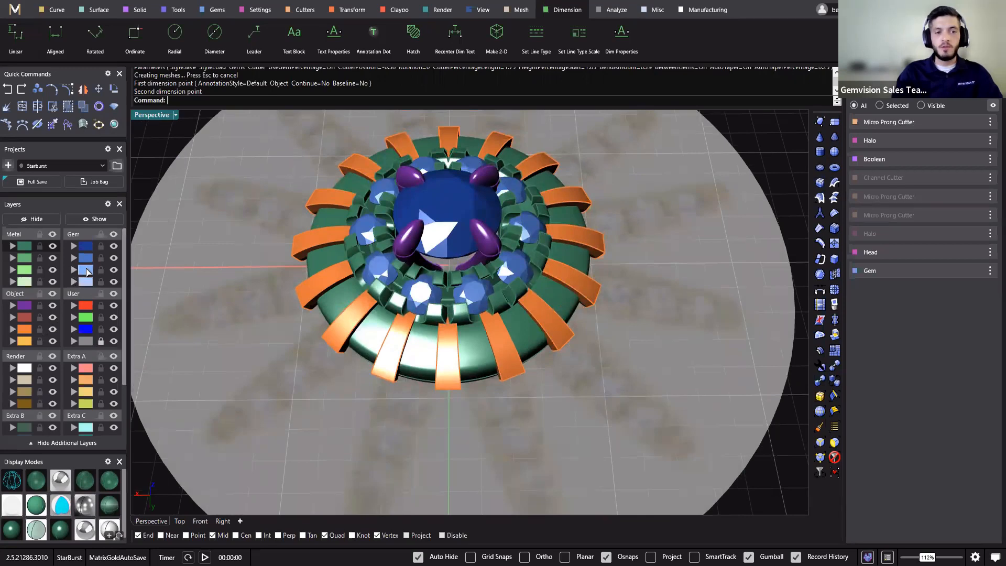
{"action": "right_click", "coordinate": [86, 270]}
{"action": "right_click_drag", "start_coordinate": [375, 418], "coordinate": [576, 426], "text": "shift"}
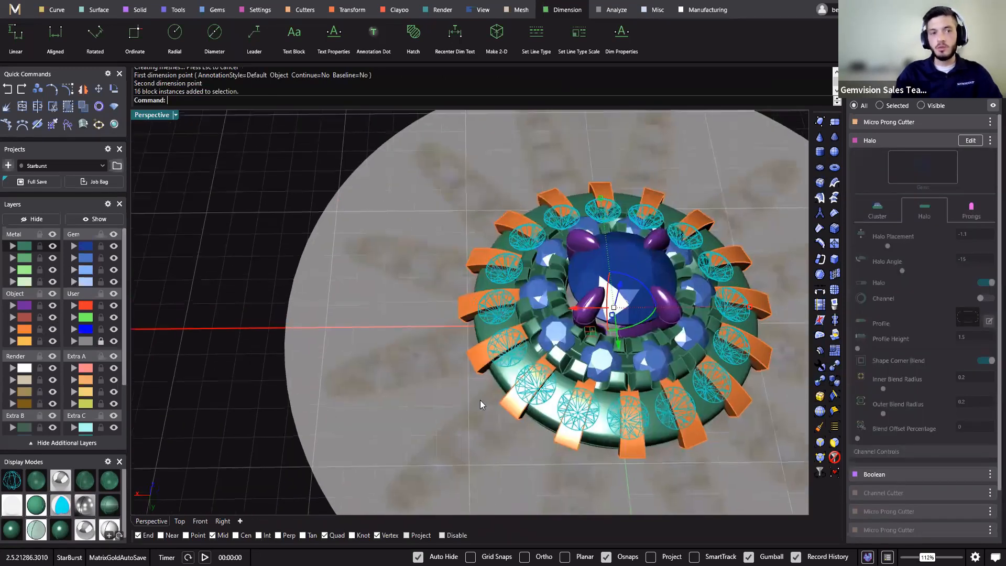
{"action": "key", "text": "Home"}
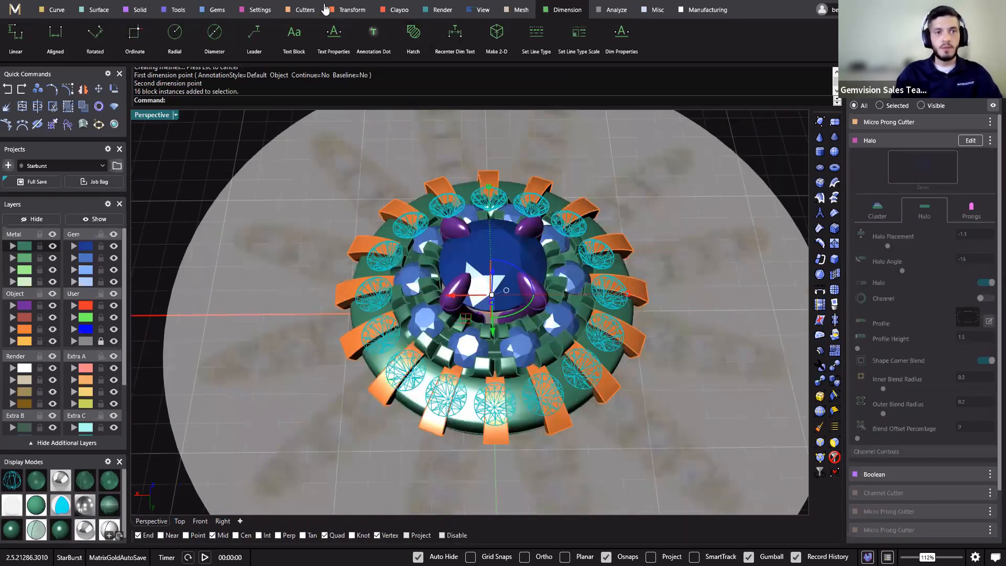
{"action": "left_click", "coordinate": [302, 10]}
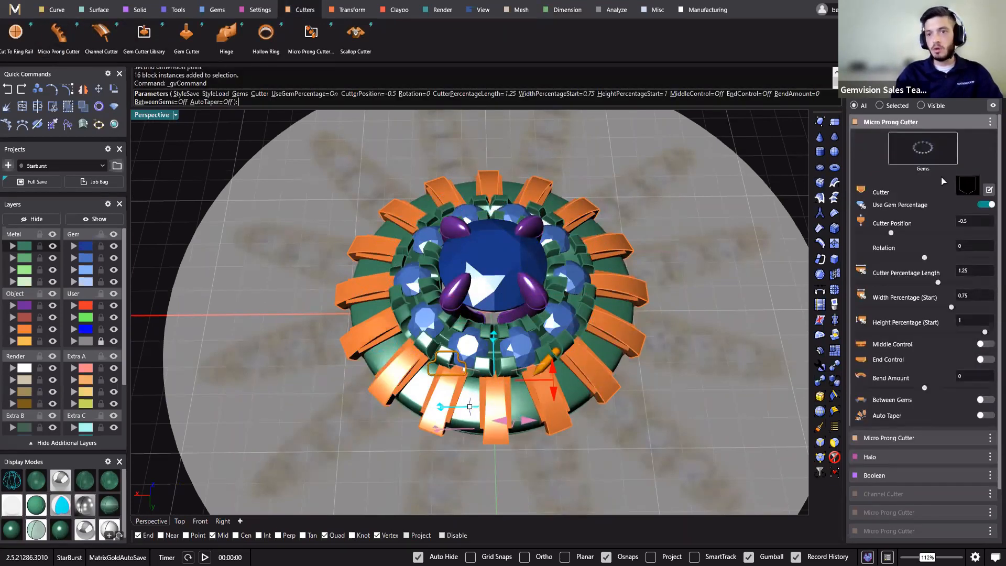
{"action": "left_click", "coordinate": [990, 123]}
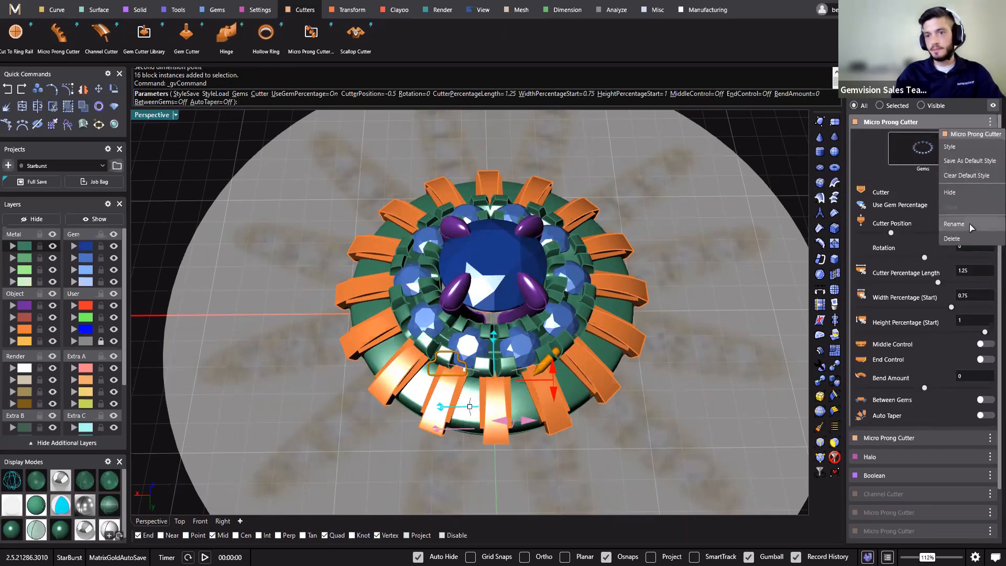
{"action": "left_click", "coordinate": [963, 146]}
{"action": "left_click", "coordinate": [661, 416]}
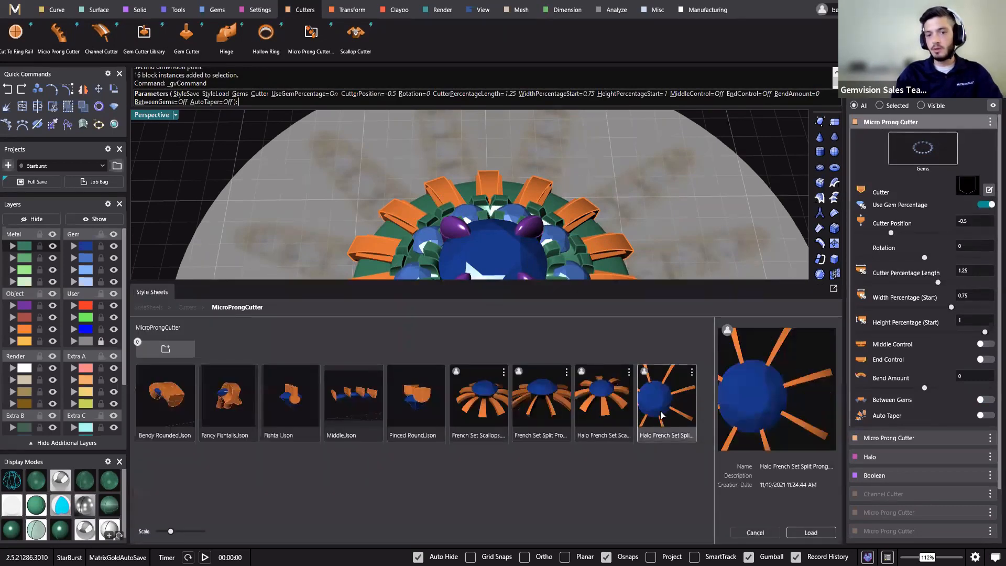
{"action": "left_click", "coordinate": [811, 533]}
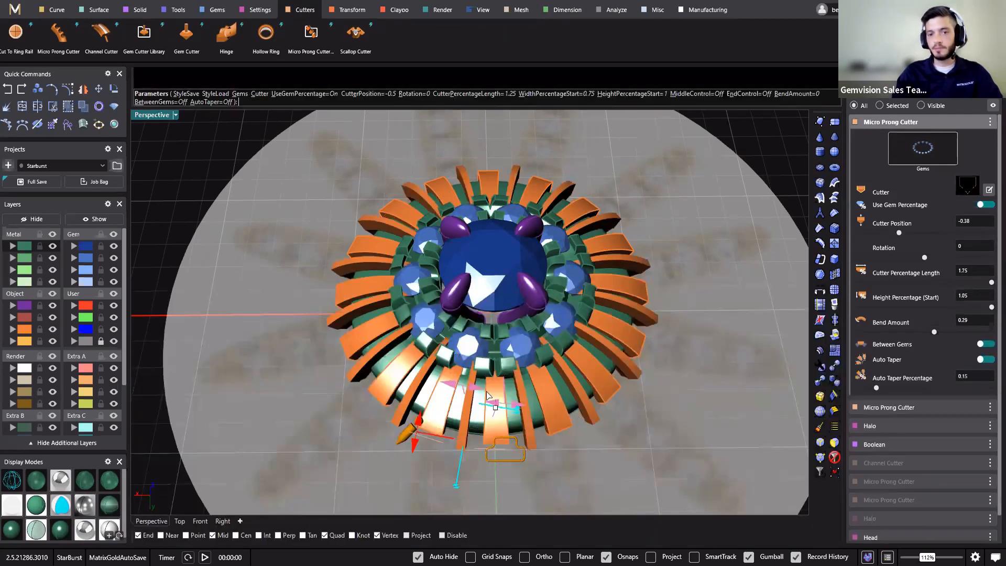
Set the outer halo's between-gems prong cutter auto taper percentage to 27% and accept the cutter.
{"action": "right_click_drag", "start_coordinate": [548, 407], "coordinate": [481, 353]}
{"action": "scroll", "coordinate": [480, 352], "scroll_direction": "up", "scroll_amount": 5}
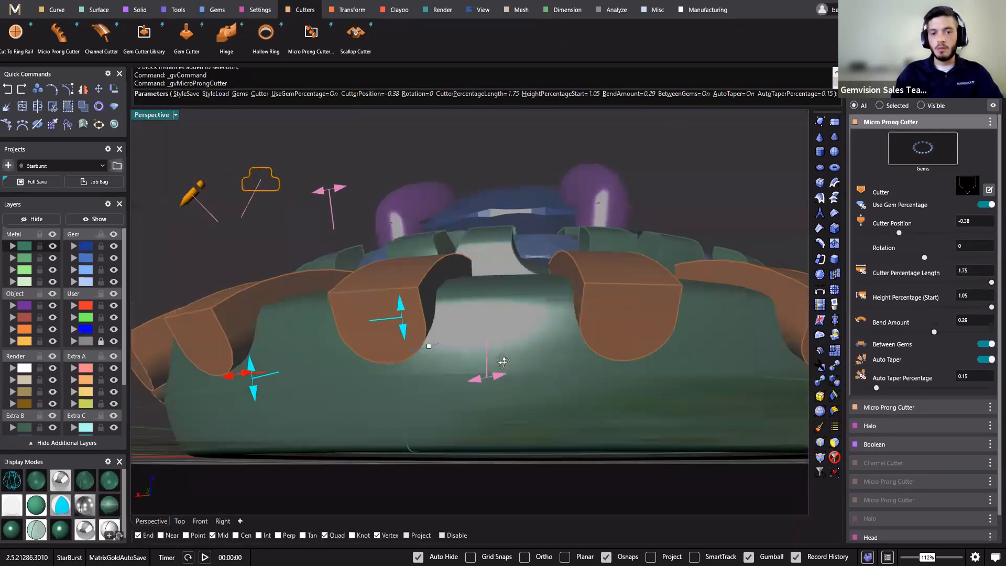
{"action": "right_click_drag", "start_coordinate": [578, 377], "coordinate": [679, 394]}
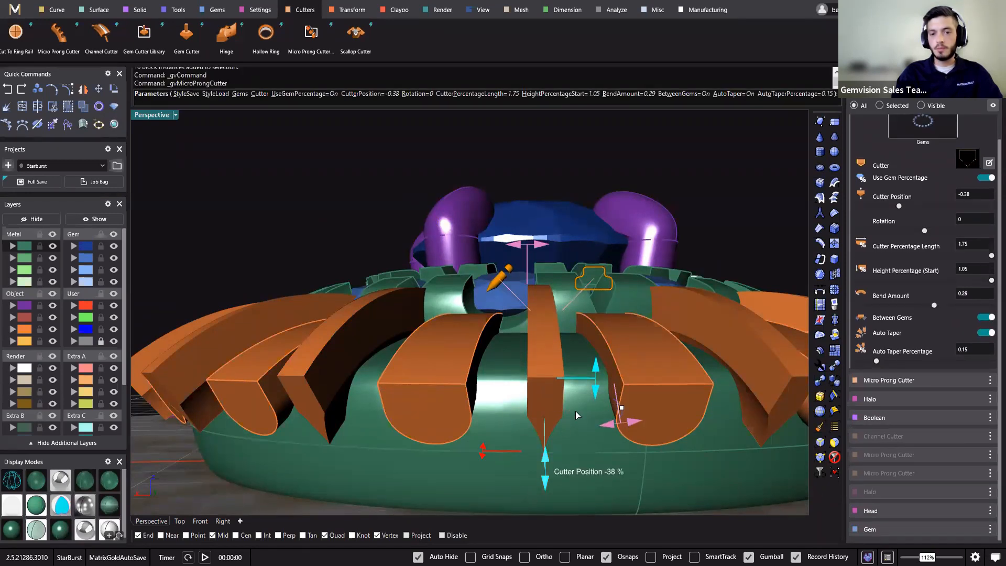
{"action": "left_click_drag", "start_coordinate": [526, 246], "coordinate": [538, 246]}
{"action": "right_click_drag", "start_coordinate": [586, 325], "coordinate": [592, 222]}
{"action": "key", "text": "Return"}
{"action": "scroll", "coordinate": [566, 330], "scroll_direction": "down", "scroll_amount": 10}
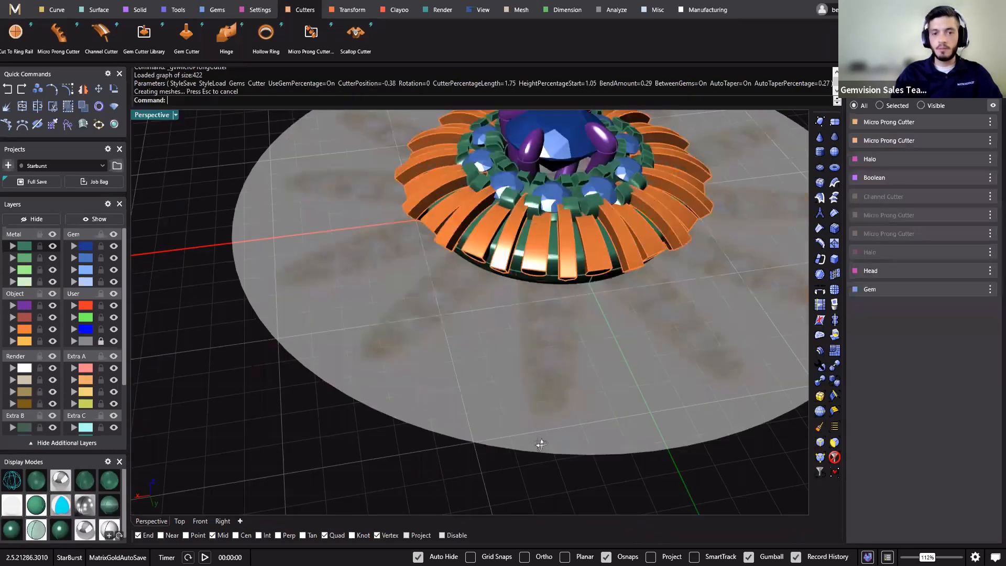
Create a channel cutter on the outer halo's gems using the saved French Set Graver Cut style and accept it.
{"action": "right_click_drag", "start_coordinate": [537, 443], "coordinate": [433, 388]}
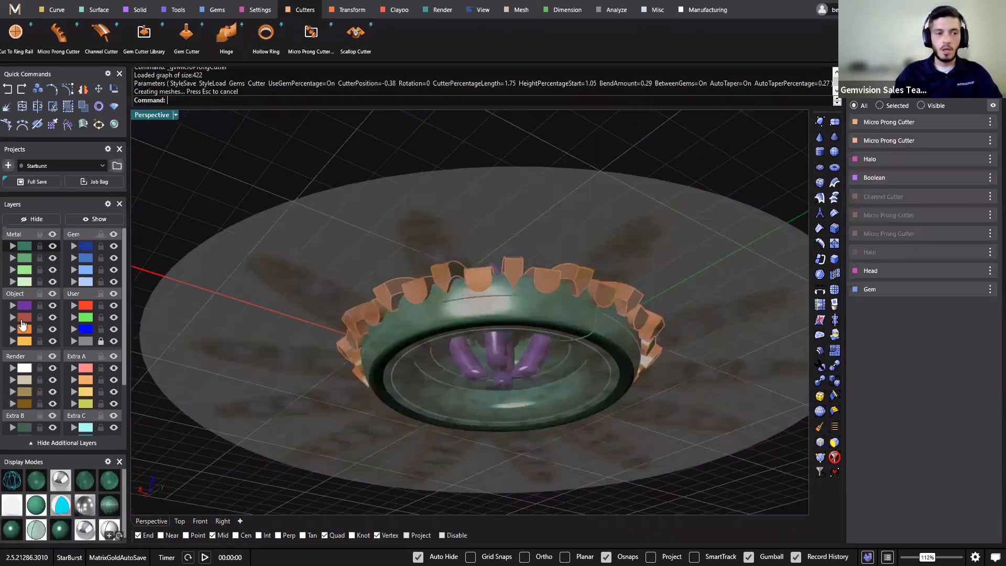
{"action": "left_click", "coordinate": [77, 271]}
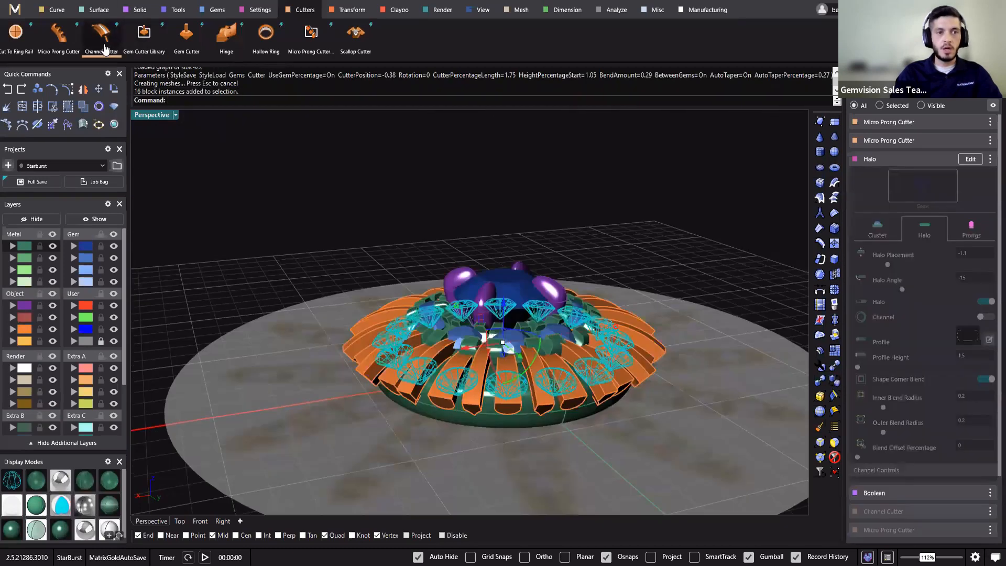
{"action": "left_click", "coordinate": [101, 35]}
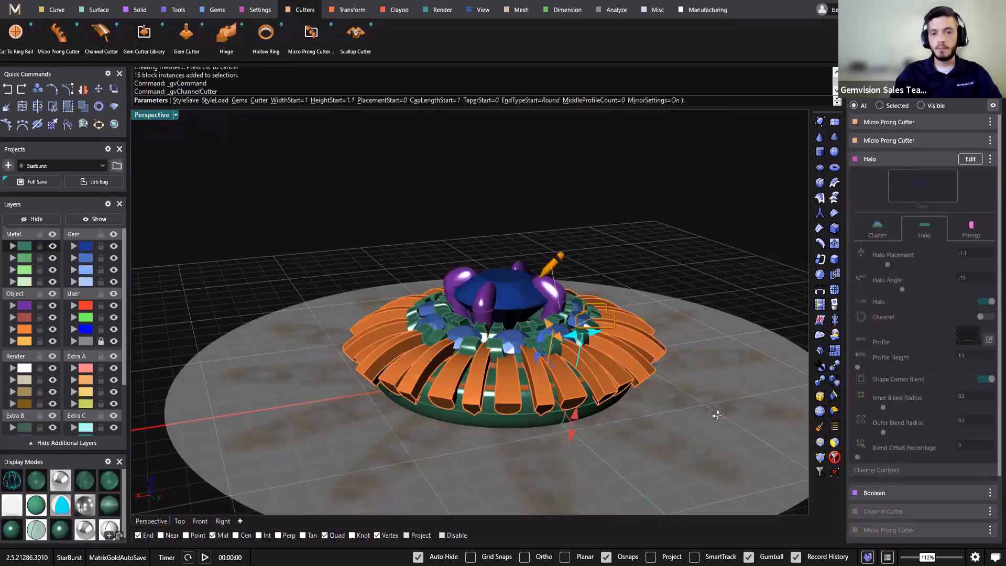
{"action": "right_click_drag", "start_coordinate": [717, 413], "coordinate": [697, 309]}
{"action": "scroll", "coordinate": [655, 346], "scroll_direction": "up", "scroll_amount": 8}
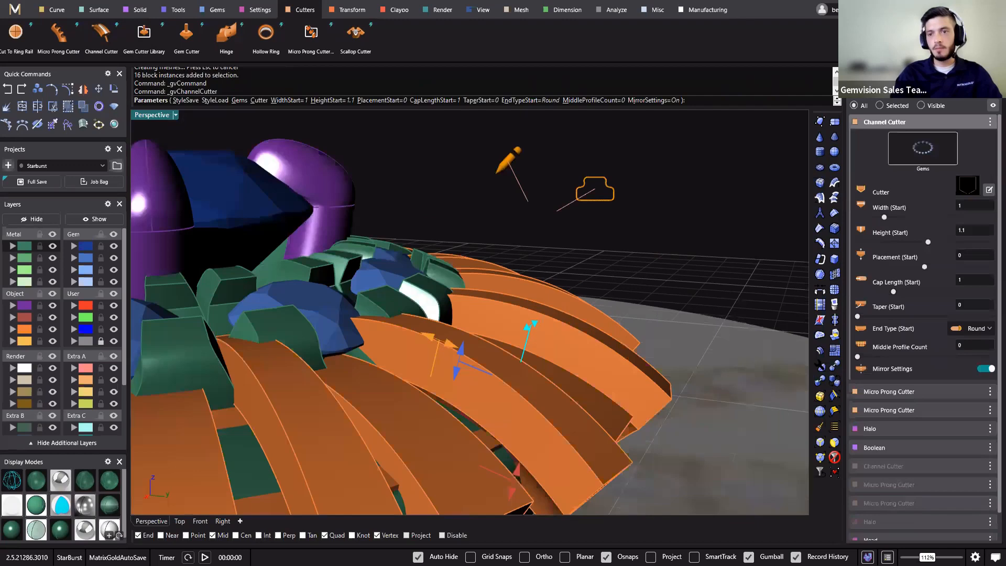
{"action": "left_click", "coordinate": [989, 122]}
{"action": "left_click", "coordinate": [958, 144]}
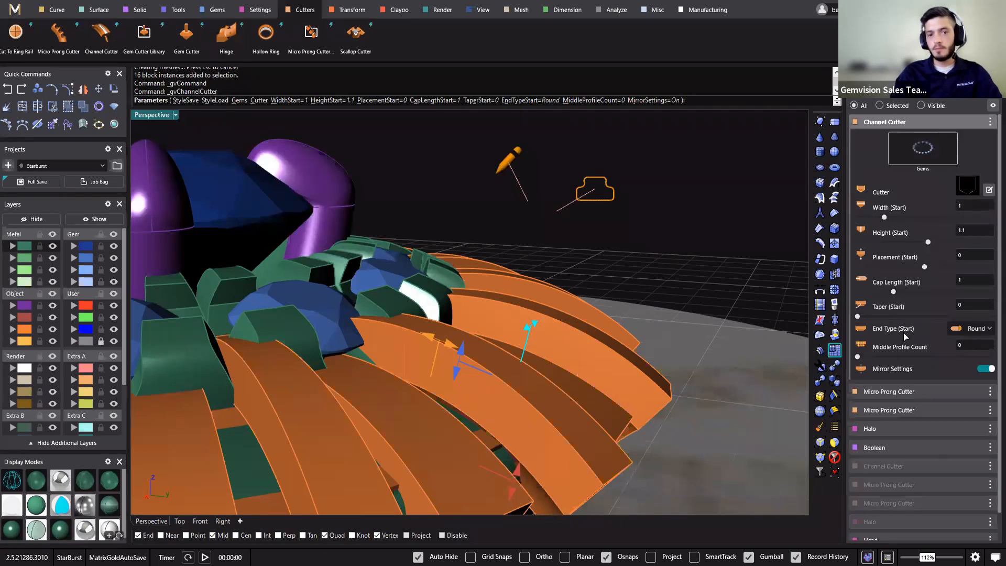
{"action": "scroll", "coordinate": [354, 472], "scroll_direction": "down", "scroll_amount": 1}
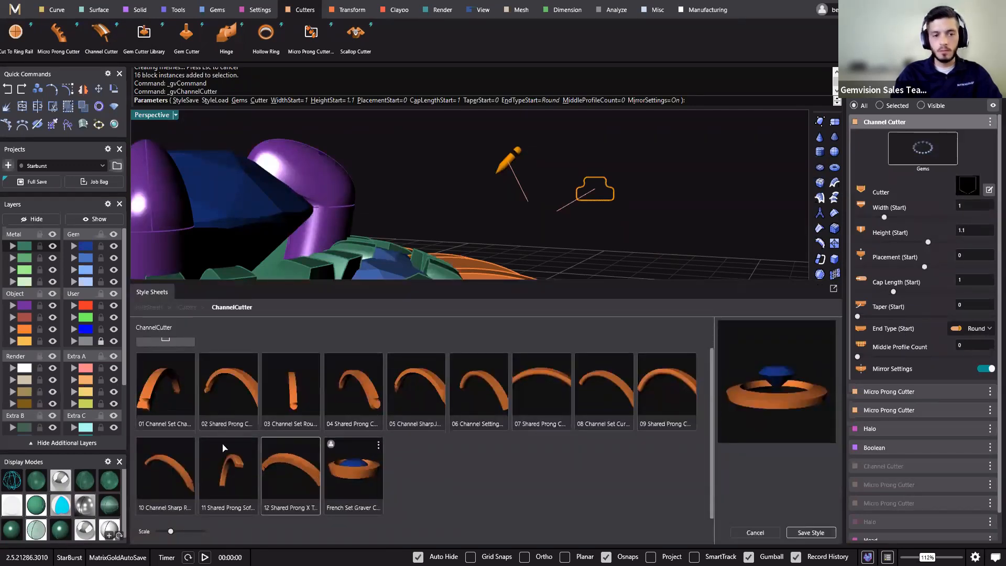
{"action": "left_click", "coordinate": [353, 471]}
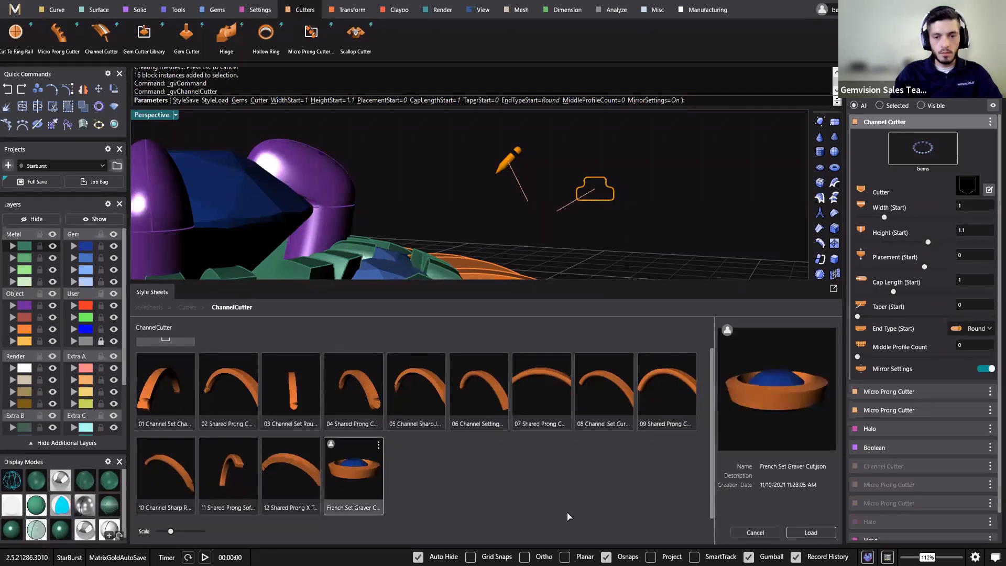
{"action": "left_click", "coordinate": [810, 532]}
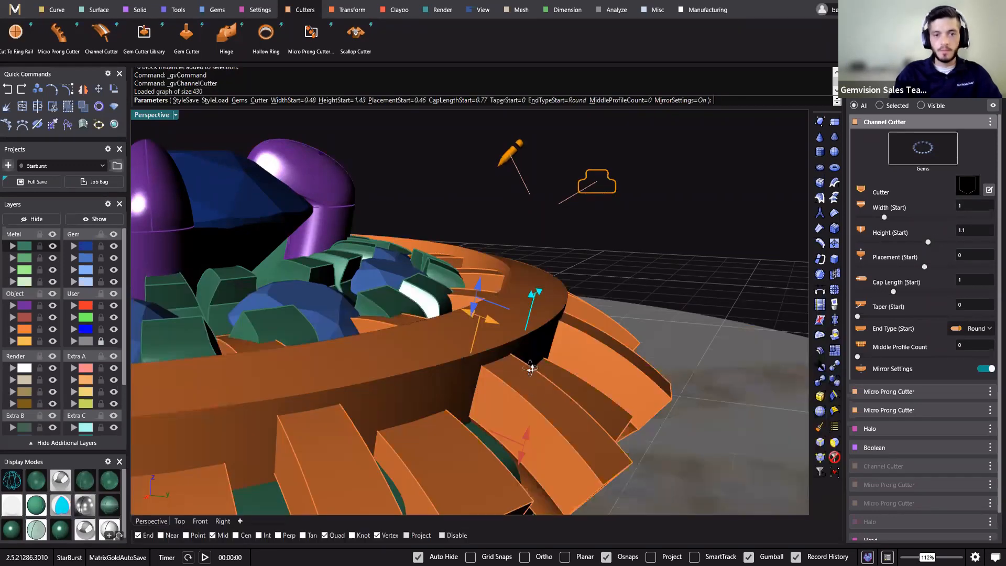
{"action": "right_click_drag", "start_coordinate": [531, 361], "coordinate": [228, 260]}
{"action": "right_click", "coordinate": [188, 425]}
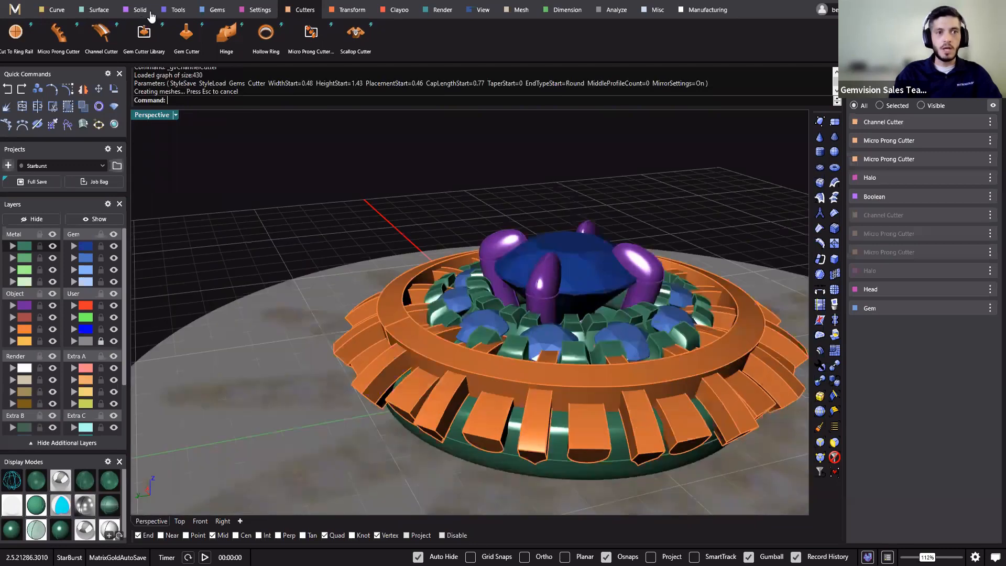
Boolean-subtract the outer halo's micro prong and channel cutters from the outer halo body.
{"action": "left_click", "coordinate": [139, 9]}
{"action": "left_click", "coordinate": [27, 54]}
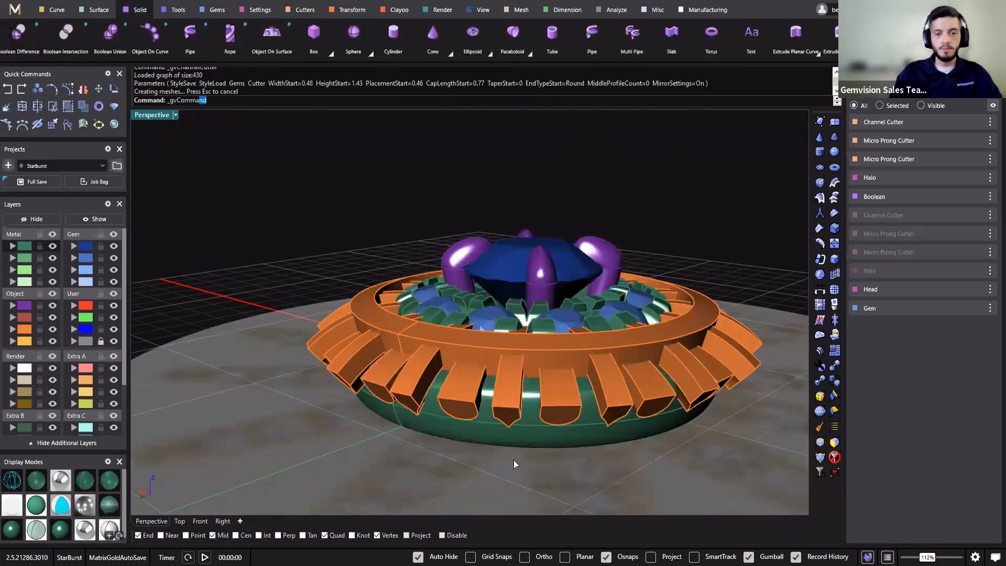
{"action": "left_click", "coordinate": [497, 438]}
{"action": "right_click", "coordinate": [471, 406]}
{"action": "left_click", "coordinate": [472, 406]}
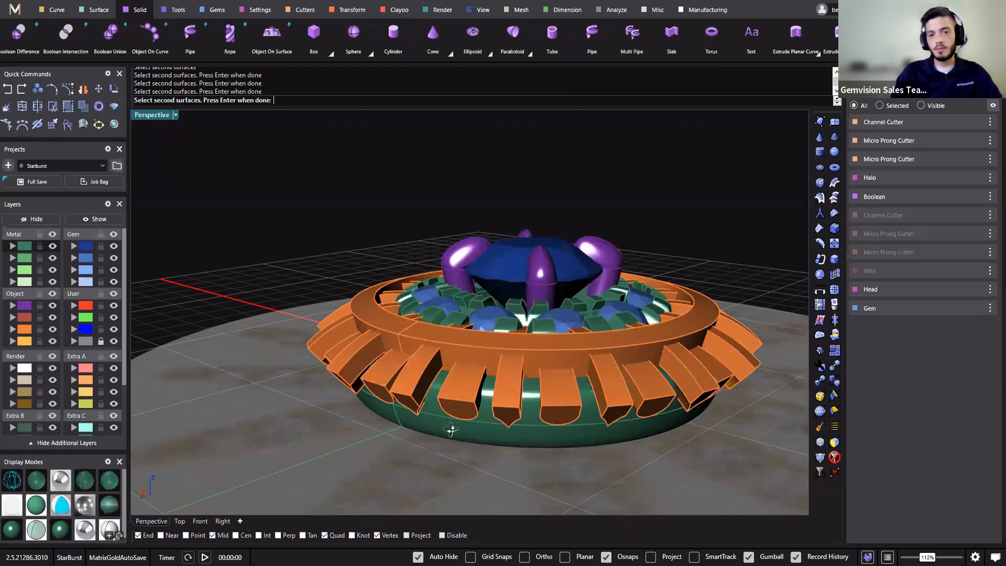
{"action": "key", "text": "Return"}
{"action": "right_click_drag", "start_coordinate": [440, 483], "coordinate": [538, 390]}
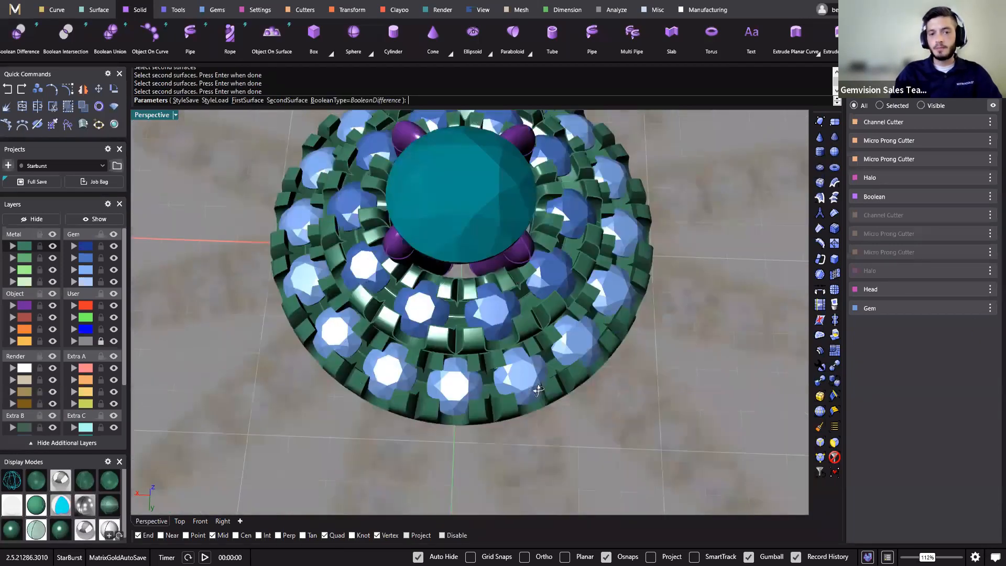
{"action": "scroll", "coordinate": [538, 389], "scroll_direction": "down", "scroll_amount": 5}
{"action": "key", "text": "Return"}
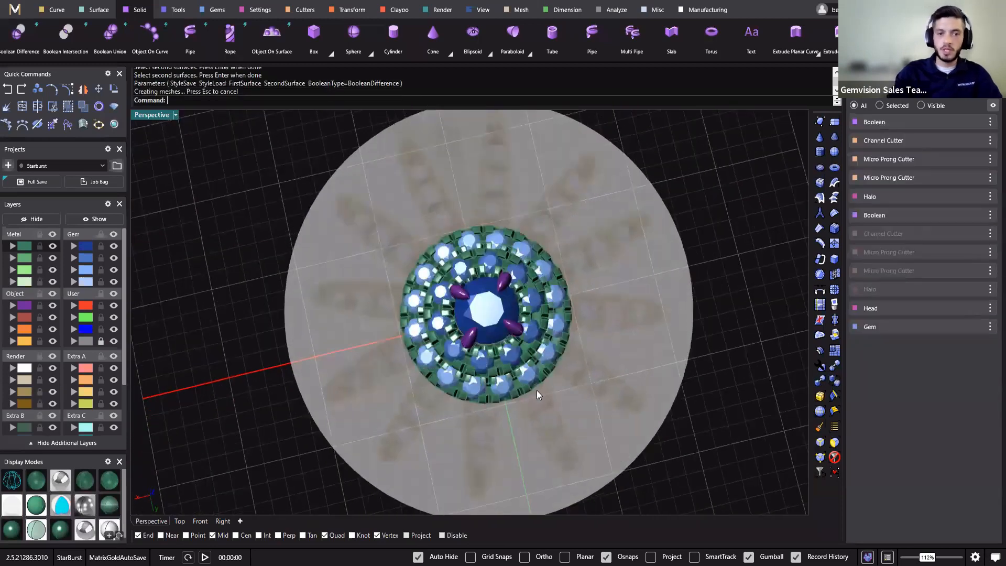
Examine the cut double halo in the Top view and from the side and above in the Perspective view.
{"action": "right_click_drag", "start_coordinate": [600, 344], "coordinate": [172, 517]}
{"action": "left_click", "coordinate": [179, 520]}
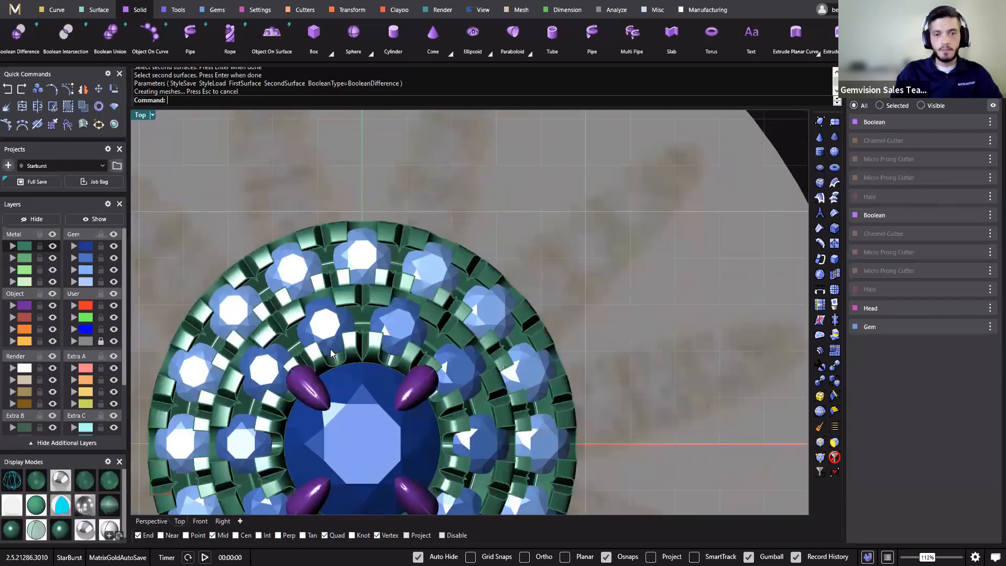
{"action": "scroll", "coordinate": [373, 347], "scroll_direction": "down", "scroll_amount": 6}
{"action": "scroll", "coordinate": [335, 377], "scroll_direction": "up", "scroll_amount": 5}
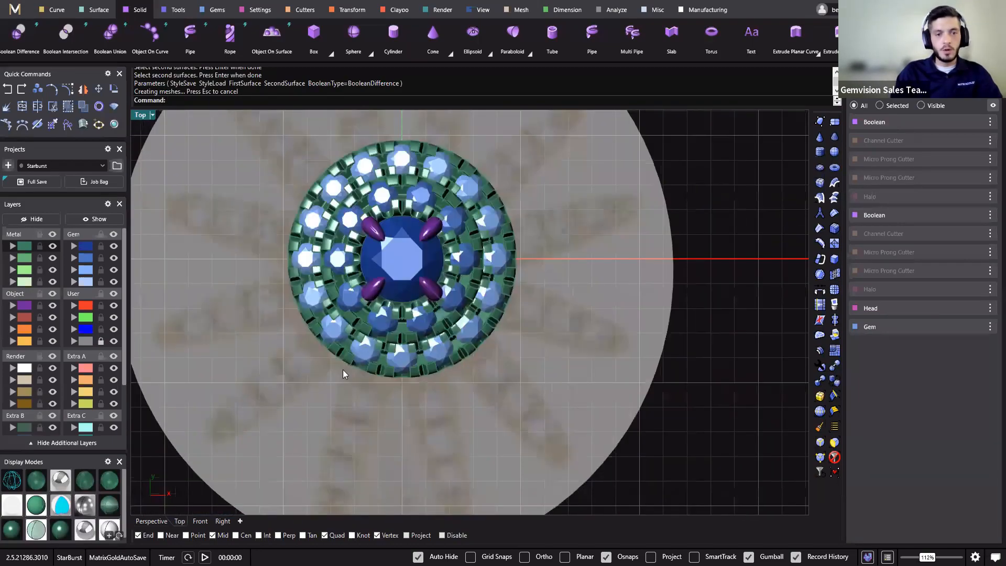
{"action": "scroll", "coordinate": [357, 341], "scroll_direction": "down", "scroll_amount": 3}
{"action": "scroll", "coordinate": [375, 405], "scroll_direction": "down", "scroll_amount": 5}
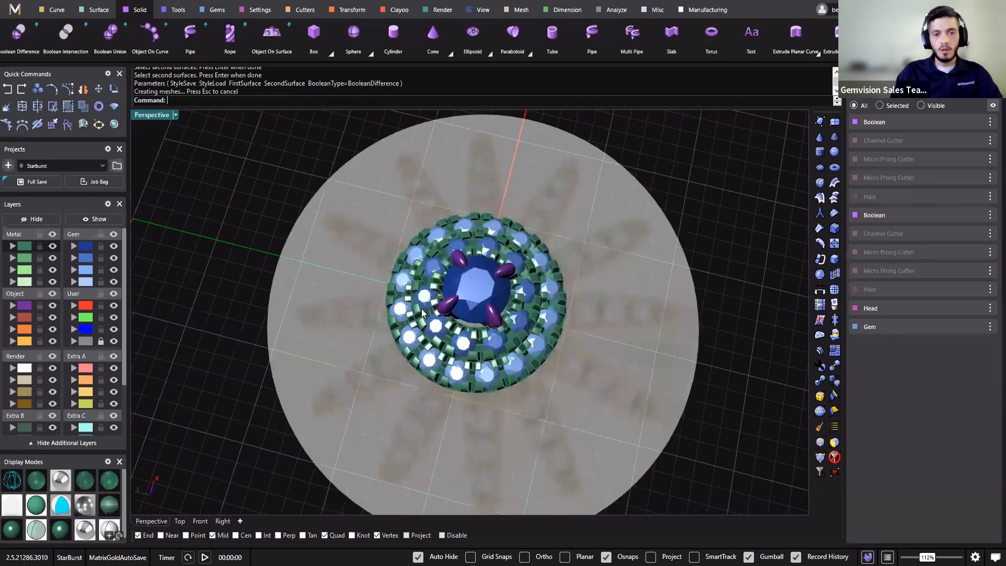
{"action": "right_click_drag", "start_coordinate": [551, 399], "coordinate": [476, 323]}
{"action": "right_click_drag", "start_coordinate": [470, 261], "coordinate": [472, 178]}
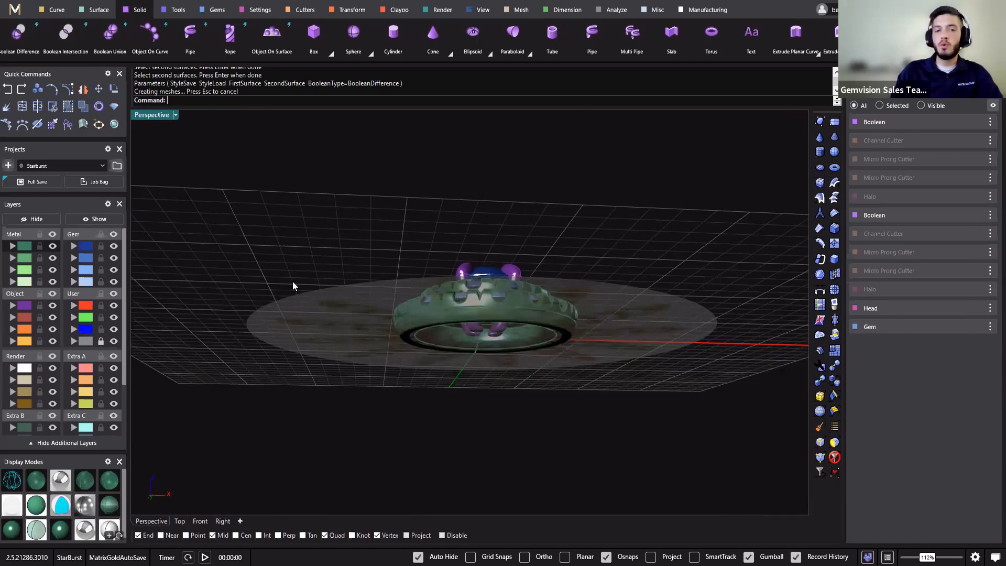
{"action": "right_click_drag", "start_coordinate": [292, 281], "coordinate": [502, 404]}
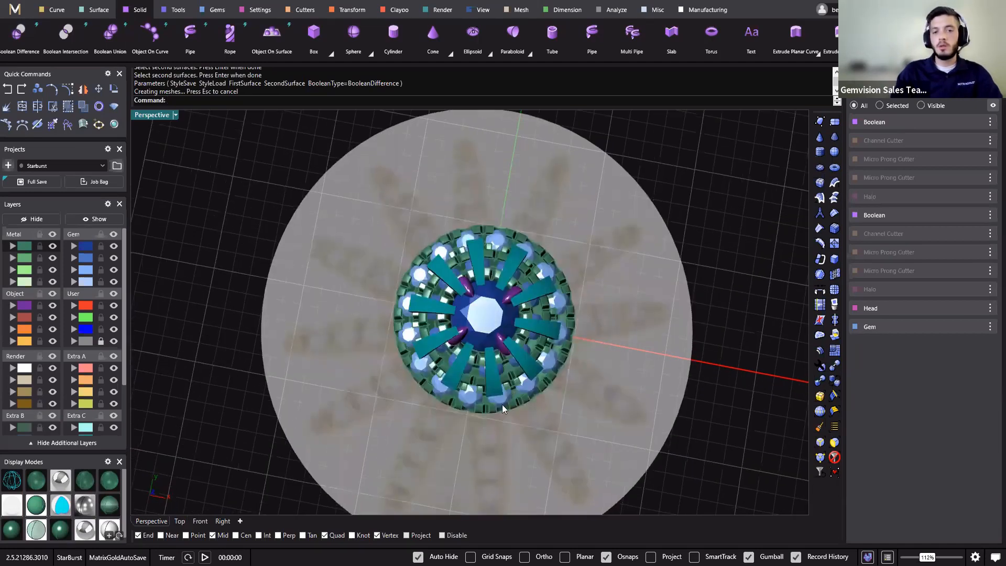
{"action": "right_click_drag", "start_coordinate": [490, 325], "coordinate": [480, 372]}
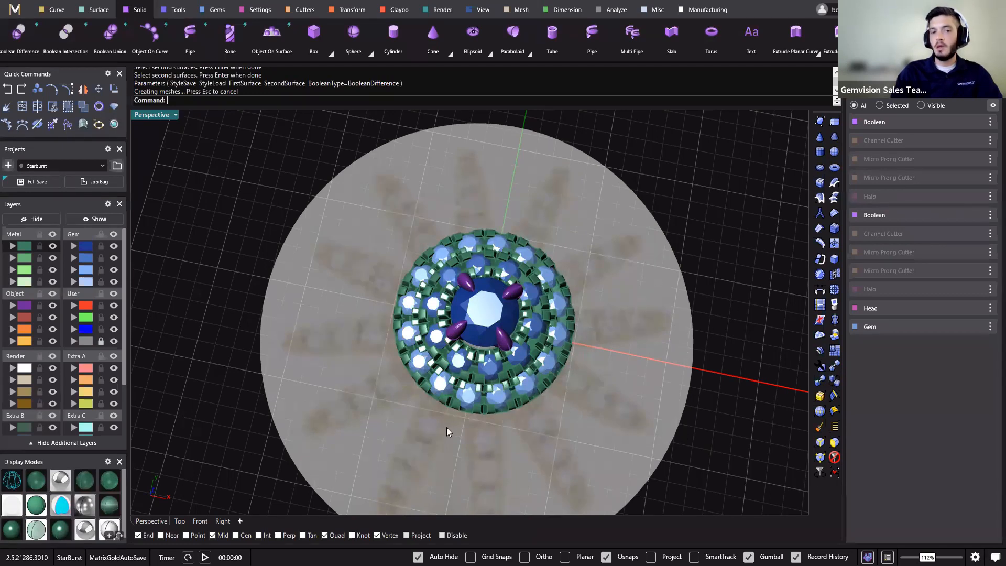
Examine the split prongs and gem seats of both halos up close in the Perspective view.
{"action": "scroll", "coordinate": [447, 426], "scroll_direction": "up", "scroll_amount": 10}
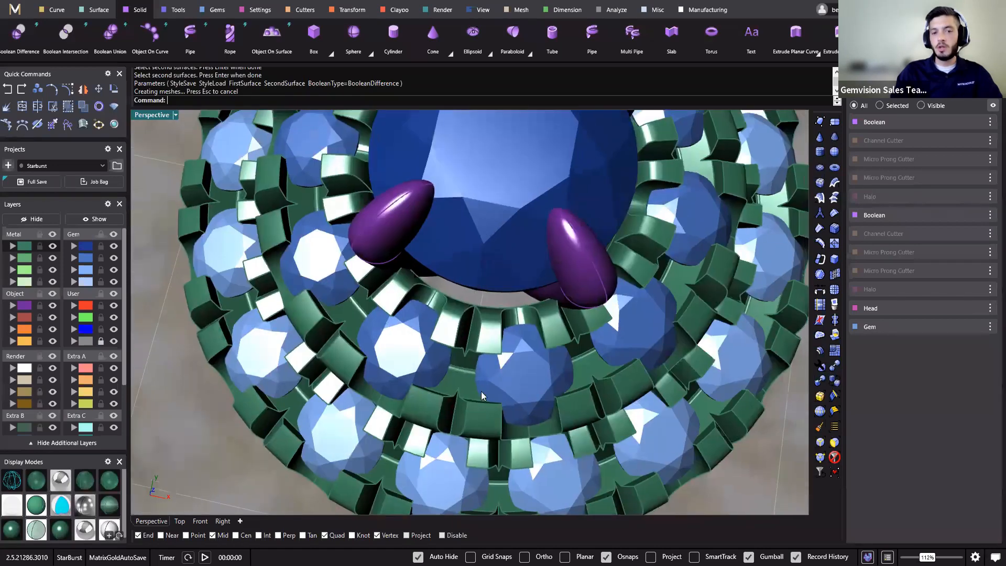
{"action": "right_click_drag", "start_coordinate": [481, 392], "coordinate": [529, 393]}
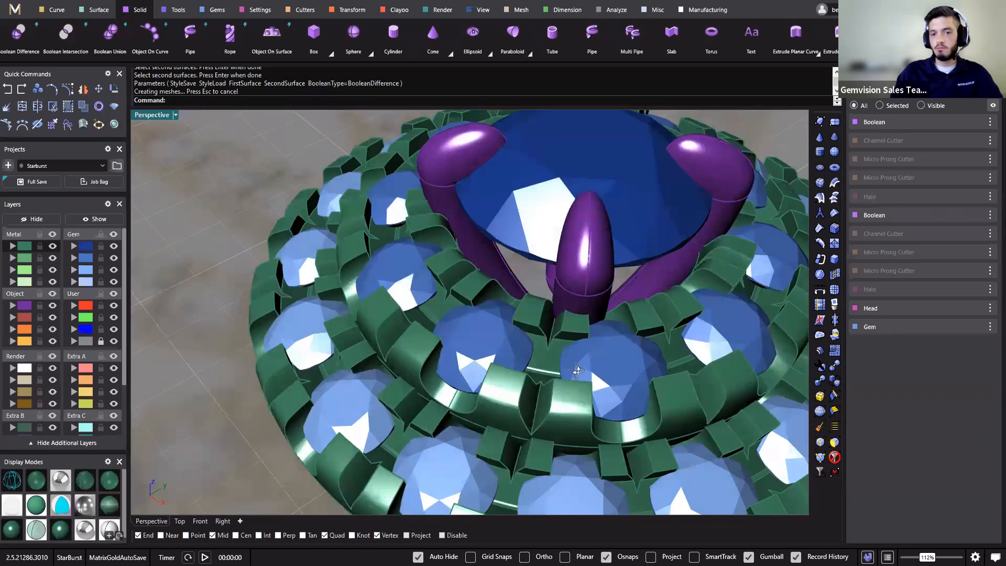
{"action": "right_click_drag", "start_coordinate": [576, 370], "coordinate": [478, 348]}
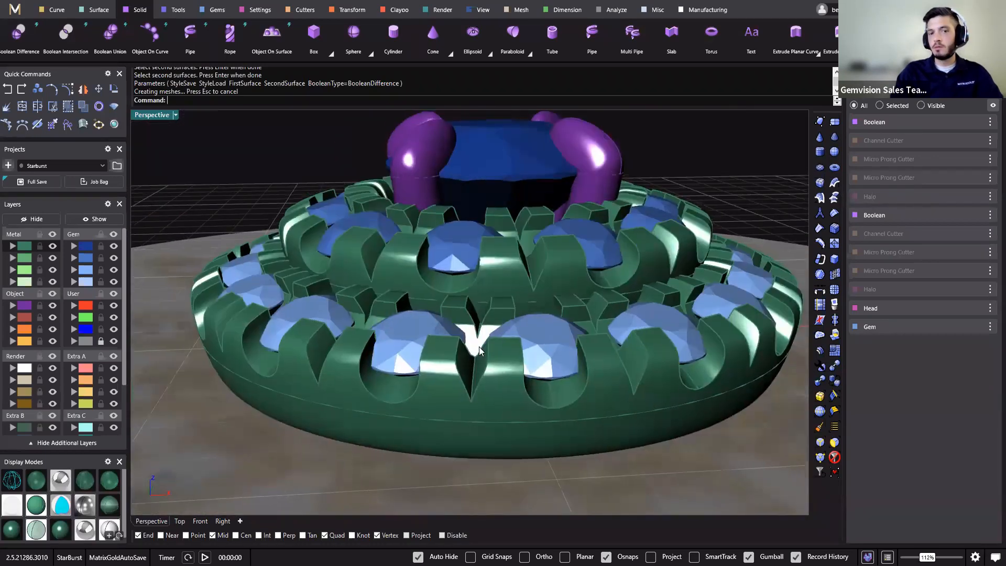
{"action": "right_click_drag", "start_coordinate": [438, 421], "coordinate": [560, 420]}
{"action": "scroll", "coordinate": [485, 372], "scroll_direction": "up", "scroll_amount": 3}
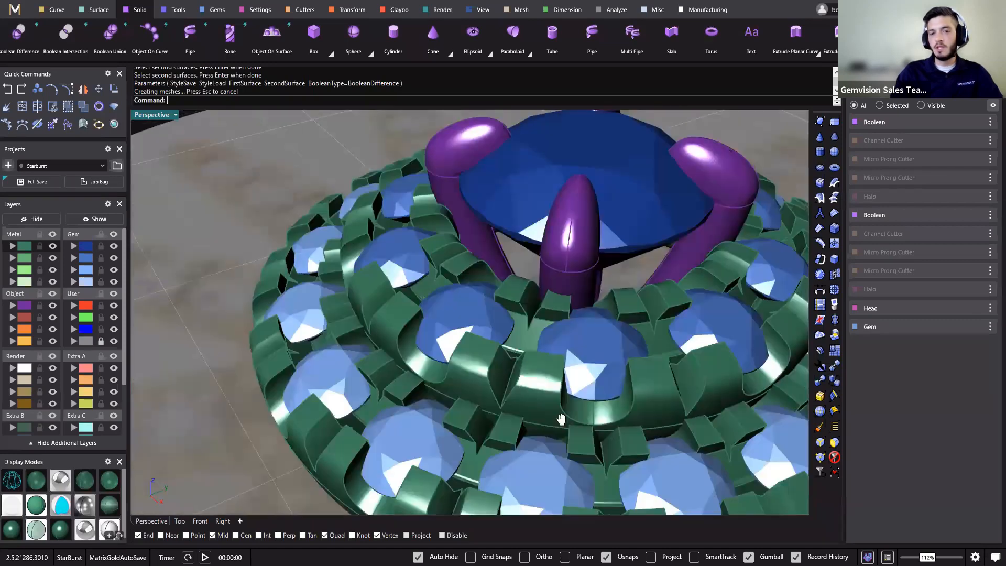
{"action": "scroll", "coordinate": [536, 363], "scroll_direction": "down", "scroll_amount": 6}
{"action": "right_click_drag", "start_coordinate": [545, 229], "coordinate": [524, 357], "text": "shift"}
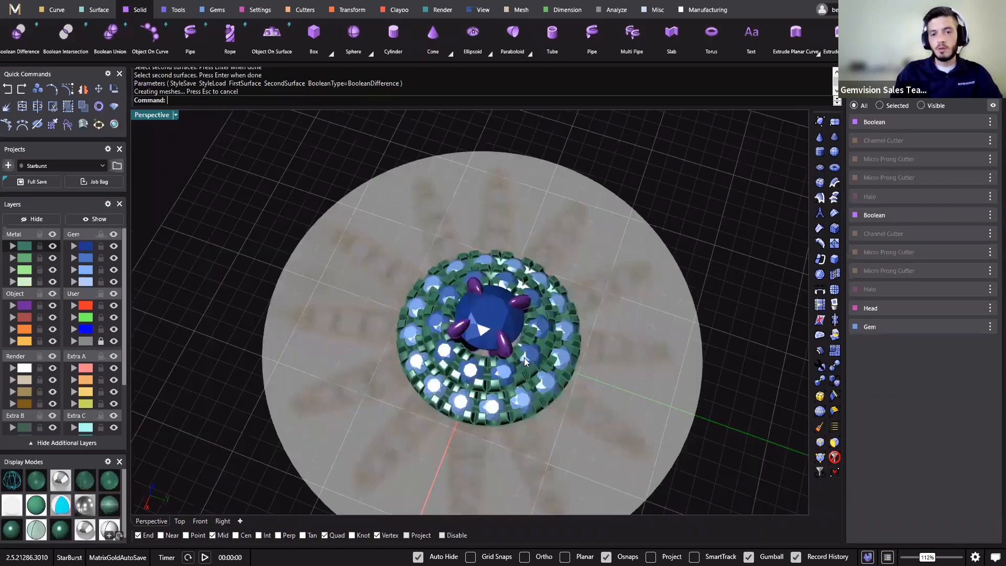
{"action": "scroll", "coordinate": [519, 372], "scroll_direction": "up", "scroll_amount": 5}
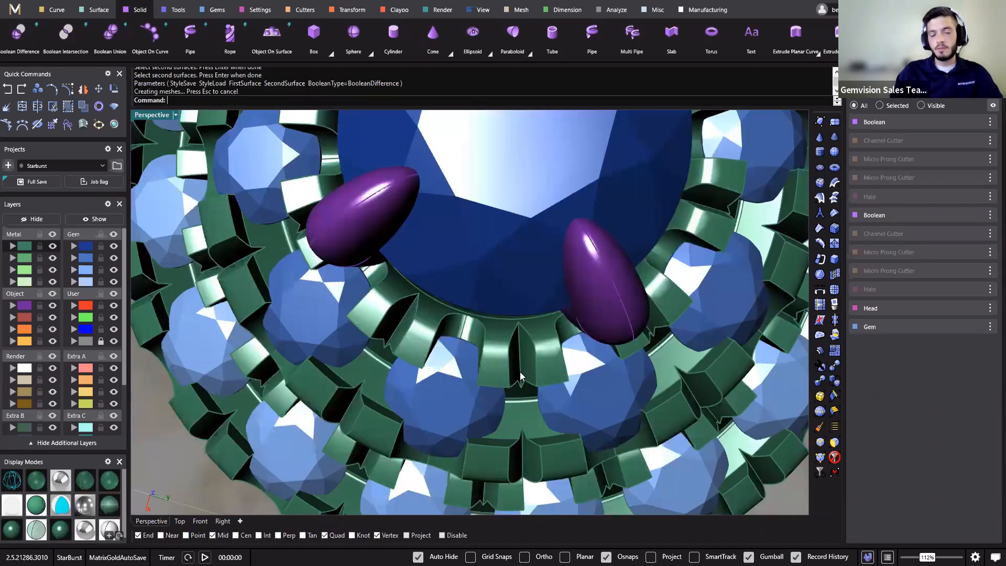
Measure the gap between two split prongs on the inner halo with a dimension, viewing it in the Top view.
{"action": "left_click", "coordinate": [569, 10]}
{"action": "left_click", "coordinate": [20, 47]}
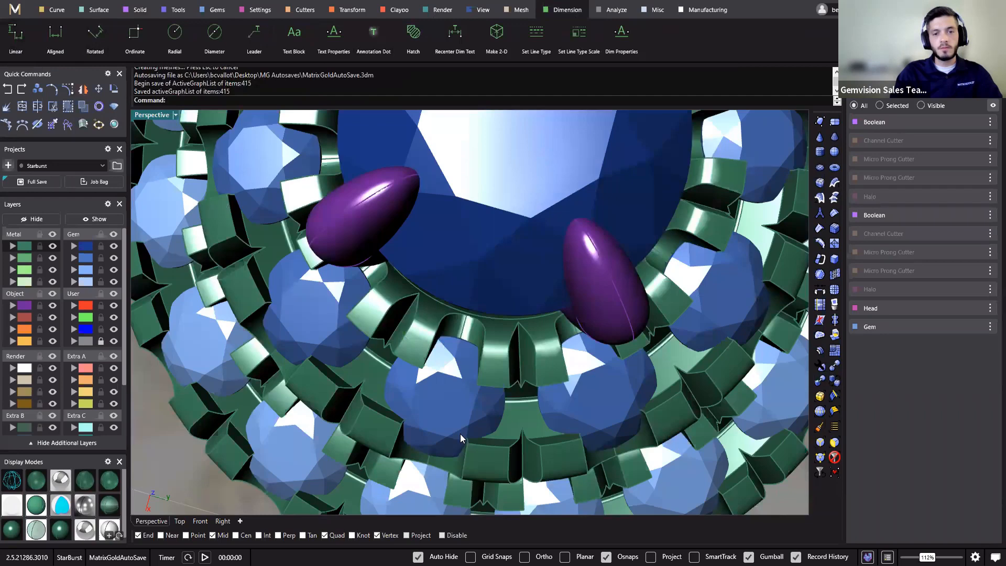
{"action": "left_click", "coordinate": [508, 385]}
{"action": "left_click", "coordinate": [537, 384]}
{"action": "scroll", "coordinate": [557, 413], "scroll_direction": "down", "scroll_amount": 4}
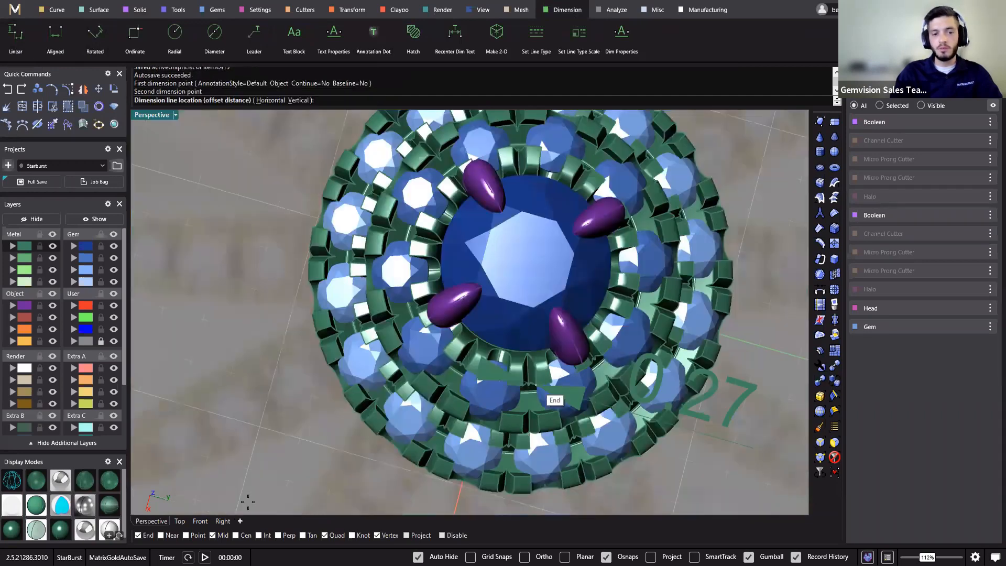
{"action": "left_click", "coordinate": [180, 521]}
{"action": "scroll", "coordinate": [398, 335], "scroll_direction": "up", "scroll_amount": 5}
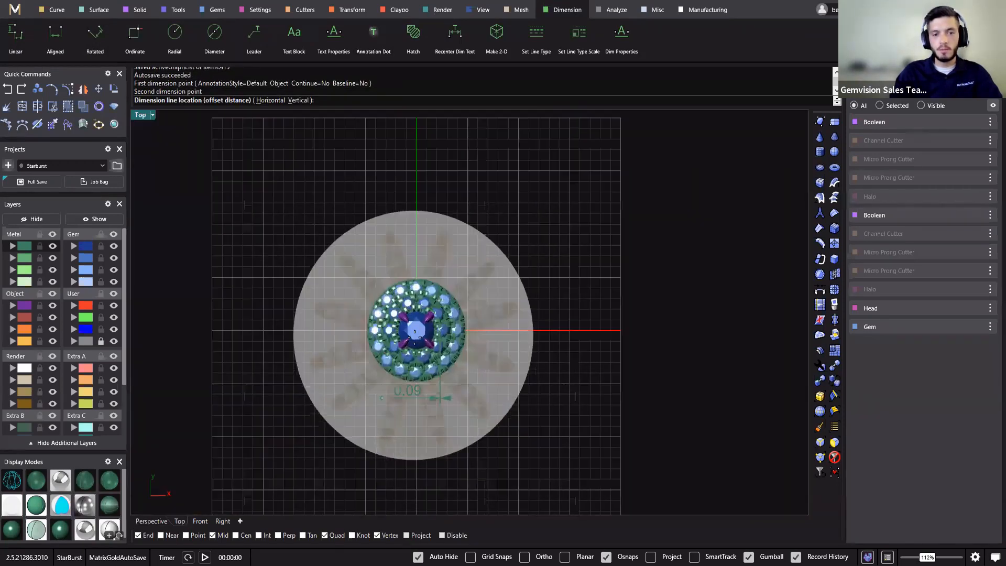
{"action": "scroll", "coordinate": [480, 292], "scroll_direction": "up", "scroll_amount": 6}
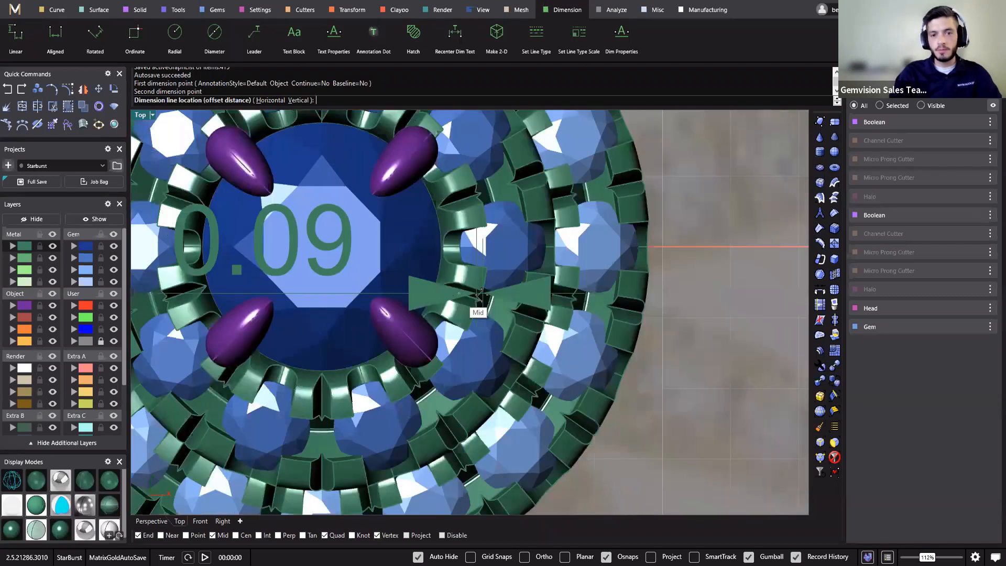
{"action": "left_click", "coordinate": [481, 294]}
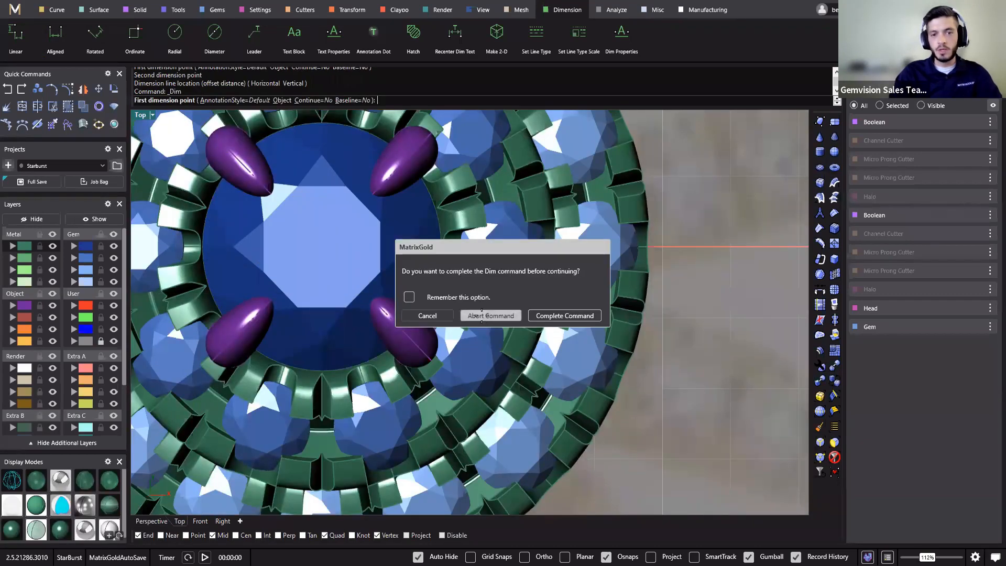
Measure the gap between a split prong pair beside the centre gem in the Top view, without keeping the dimension.
{"action": "left_click", "coordinate": [486, 315]}
{"action": "left_click", "coordinate": [477, 307]}
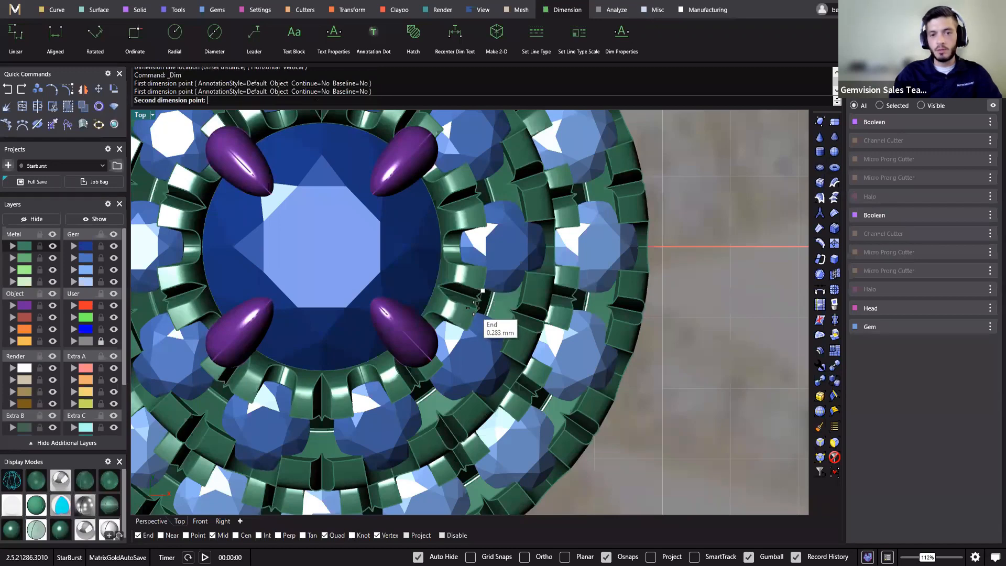
{"action": "left_click", "coordinate": [473, 310]}
{"action": "scroll", "coordinate": [687, 401], "scroll_direction": "down", "scroll_amount": 2}
{"action": "scroll", "coordinate": [687, 400], "scroll_direction": "down", "scroll_amount": 3}
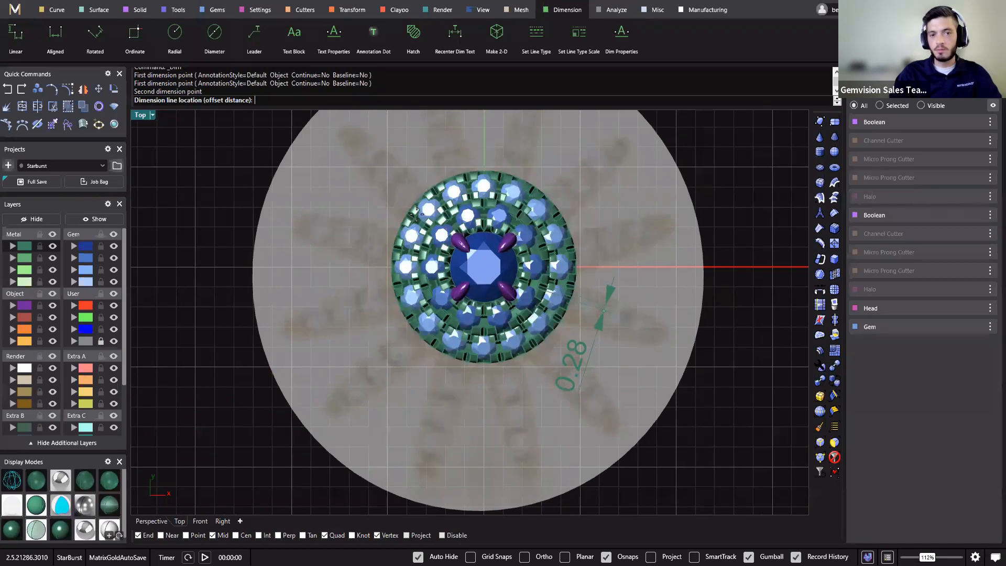
{"action": "scroll", "coordinate": [418, 212], "scroll_direction": "up", "scroll_amount": 6}
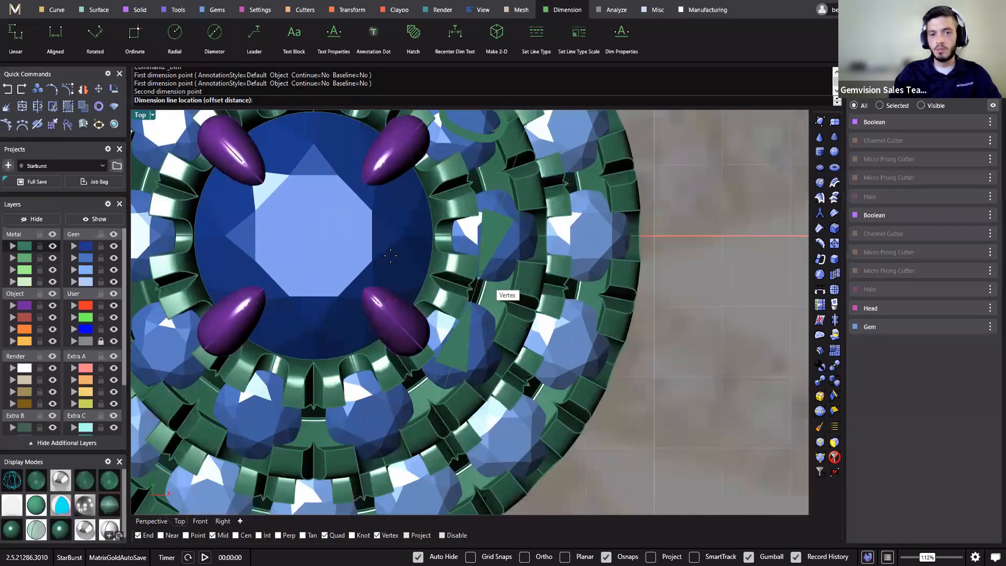
{"action": "scroll", "coordinate": [588, 297], "scroll_direction": "down", "scroll_amount": 3}
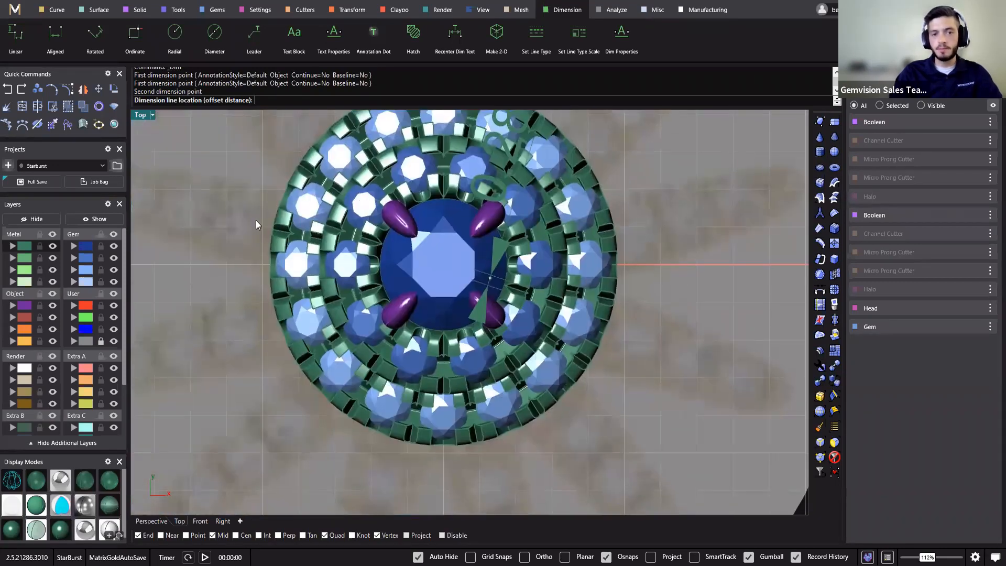
{"action": "key", "text": "Escape"}
Examine the prong pairs of both halos up close and the starburst reference image around them in the Perspective view.
{"action": "scroll", "coordinate": [255, 220], "scroll_direction": "down", "scroll_amount": 5}
{"action": "key", "text": "ctrl+m"}
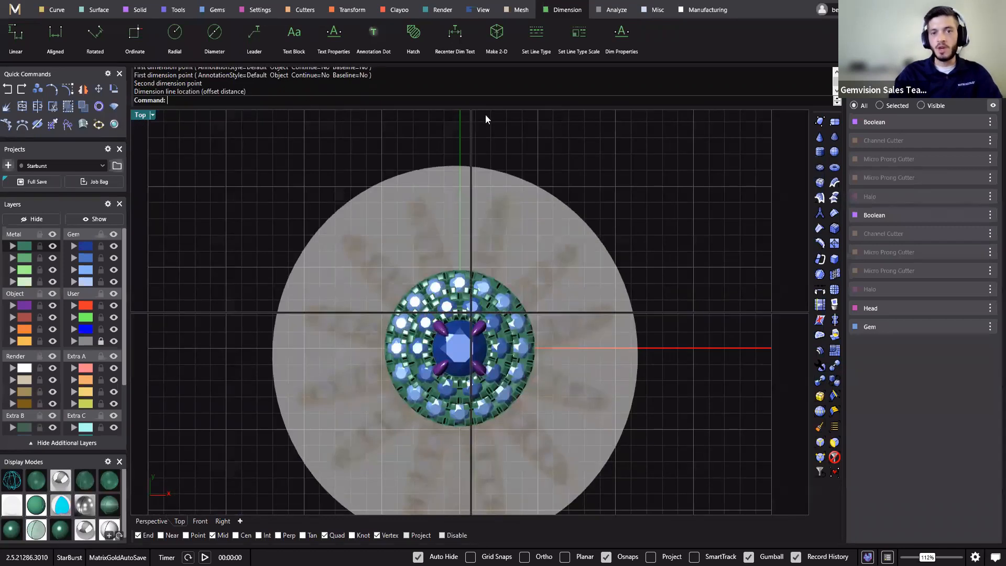
{"action": "key", "text": "ctrl+F4"}
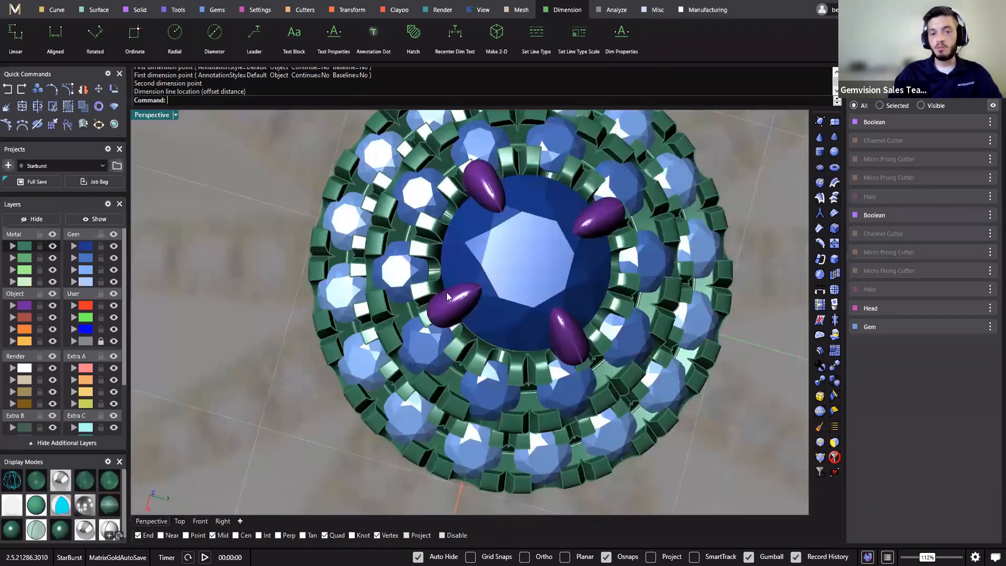
{"action": "right_click_drag", "start_coordinate": [446, 296], "coordinate": [389, 316]}
{"action": "scroll", "coordinate": [388, 316], "scroll_direction": "up", "scroll_amount": 5}
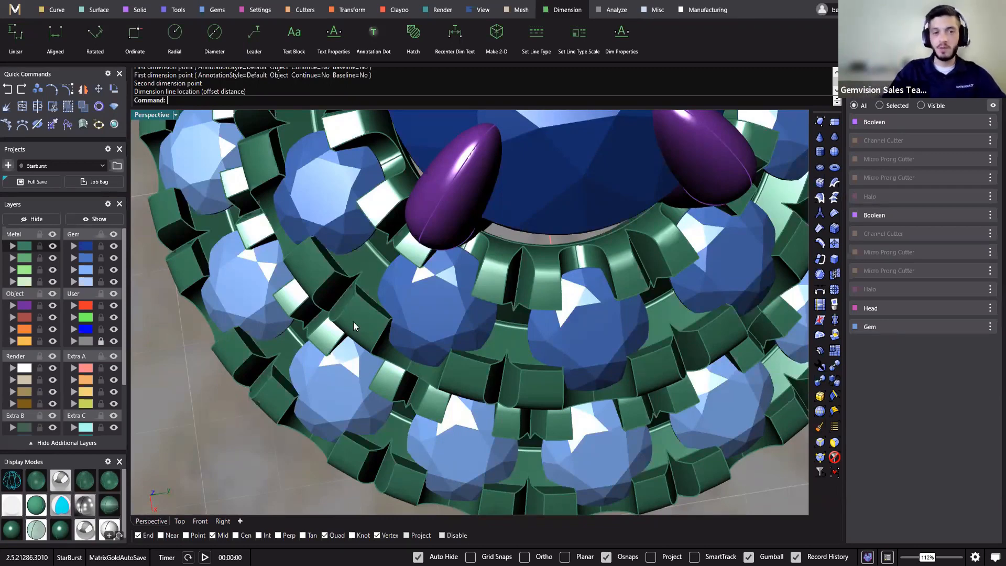
{"action": "right_click_drag", "start_coordinate": [353, 322], "coordinate": [472, 471]}
{"action": "scroll", "coordinate": [341, 384], "scroll_direction": "down", "scroll_amount": 5}
{"action": "scroll", "coordinate": [377, 398], "scroll_direction": "down", "scroll_amount": 6}
{"action": "right_click_drag", "start_coordinate": [141, 301], "coordinate": [200, 249]}
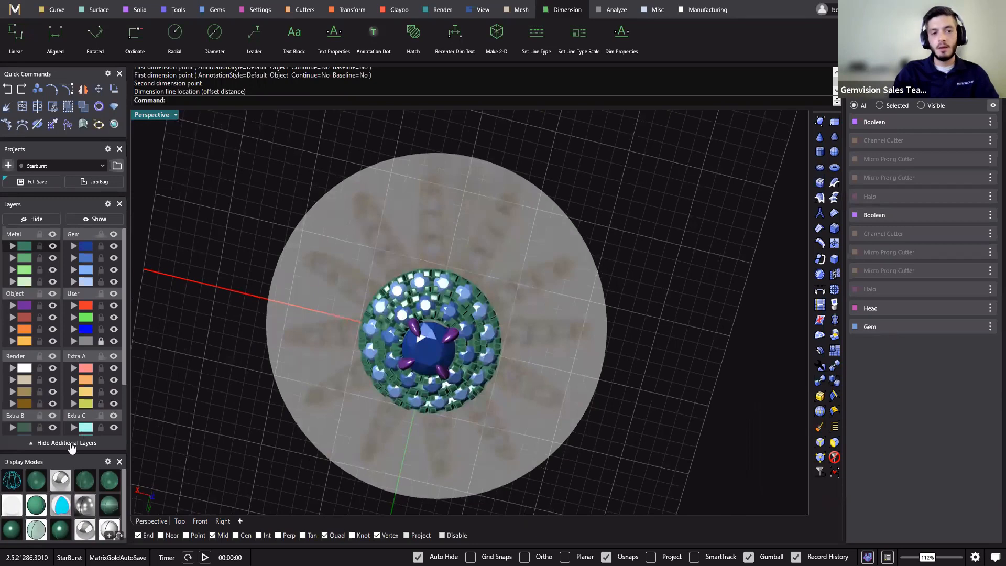
{"action": "right_click_drag", "start_coordinate": [414, 444], "coordinate": [511, 296]}
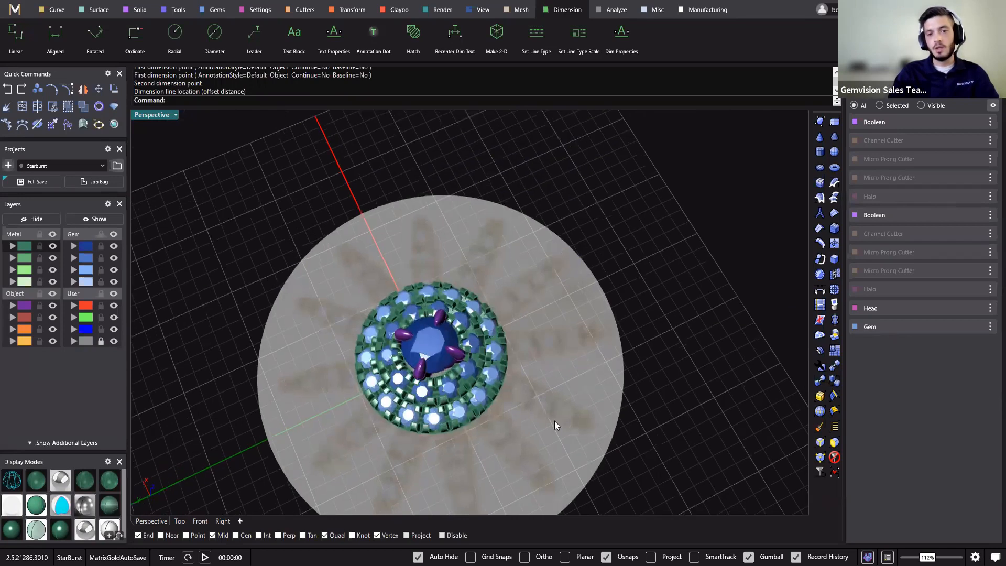
{"action": "right_click_drag", "start_coordinate": [554, 420], "coordinate": [441, 224]}
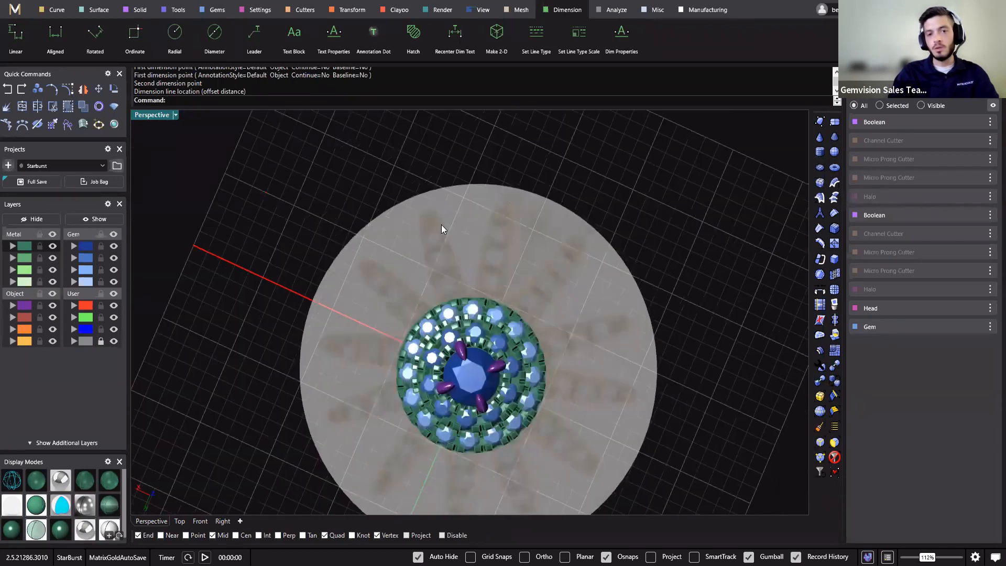
Identify the grey User layer as the reference image's layer by hiding and showing it in the Top view, and unlock it.
{"action": "left_click", "coordinate": [180, 521]}
{"action": "left_click", "coordinate": [114, 342]}
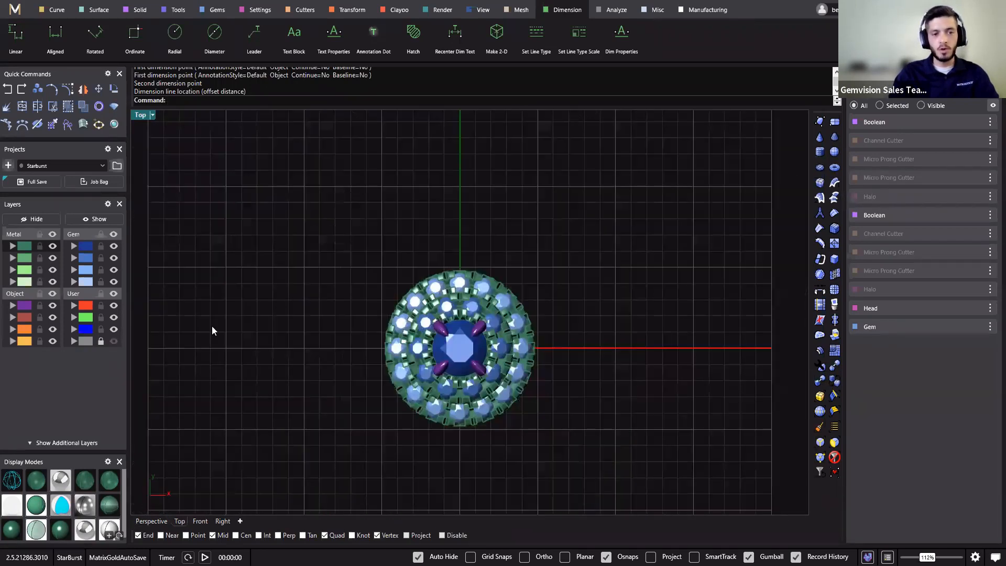
{"action": "left_click", "coordinate": [114, 341]}
Rotate the starburst reference image about the origin (0,0,0) to align its upper-left arm with the vertical axis.
{"action": "left_click", "coordinate": [431, 263]}
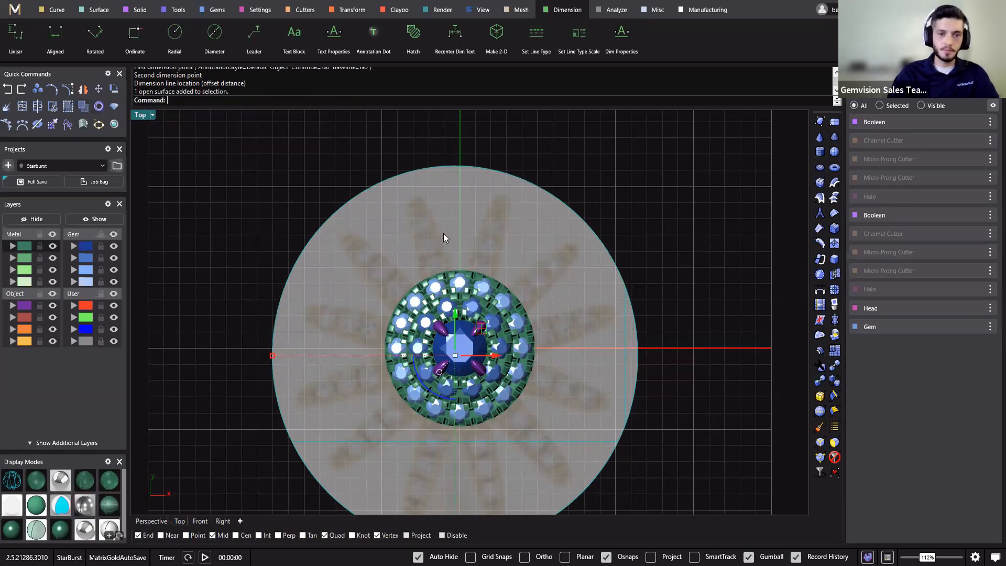
{"action": "left_click", "coordinate": [323, 316]}
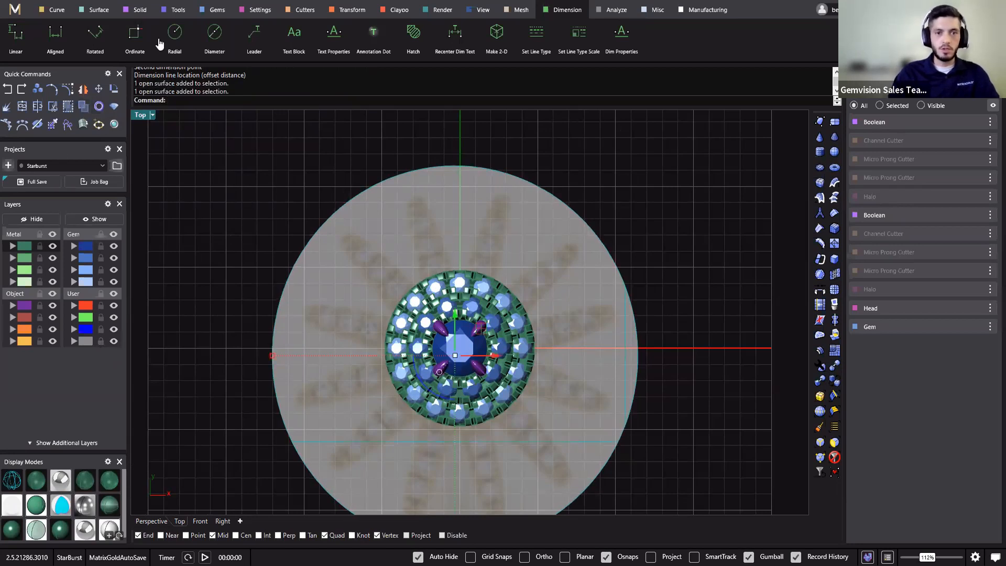
{"action": "left_click", "coordinate": [111, 91]}
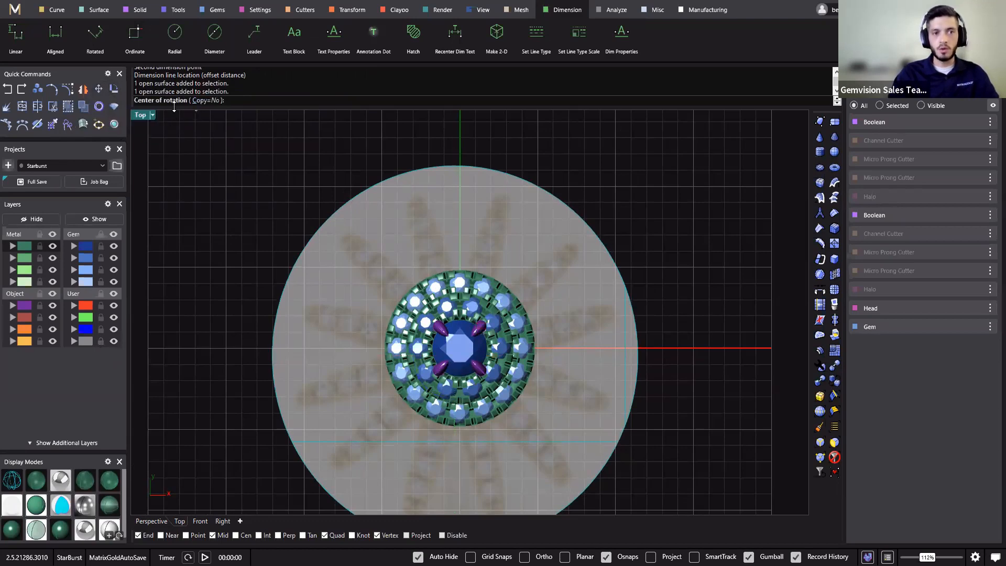
{"action": "right_click_drag", "start_coordinate": [399, 274], "coordinate": [301, 380]}
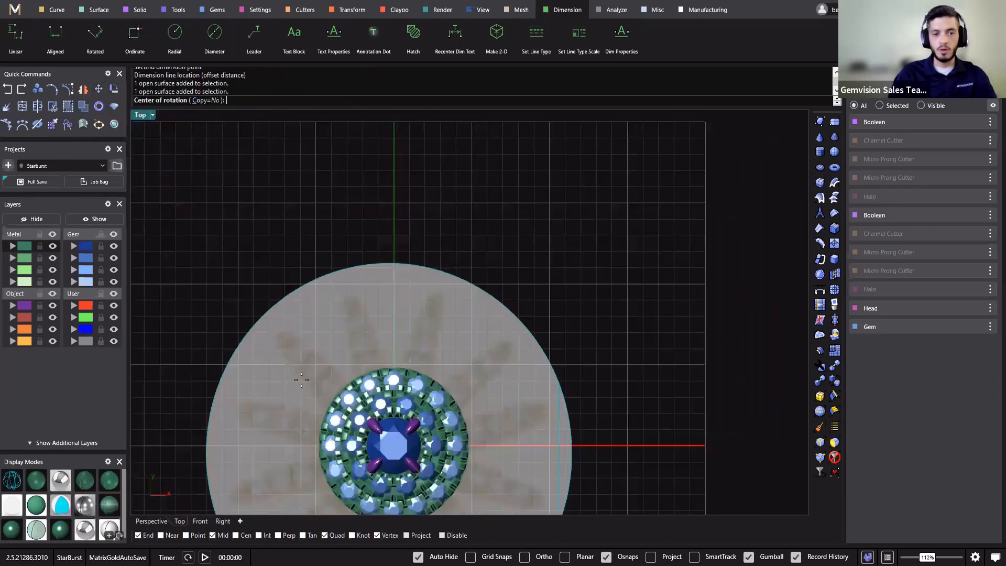
{"action": "type", "text": "0"}
{"action": "key", "text": "Return"}
{"action": "scroll", "coordinate": [345, 297], "scroll_direction": "up", "scroll_amount": 7}
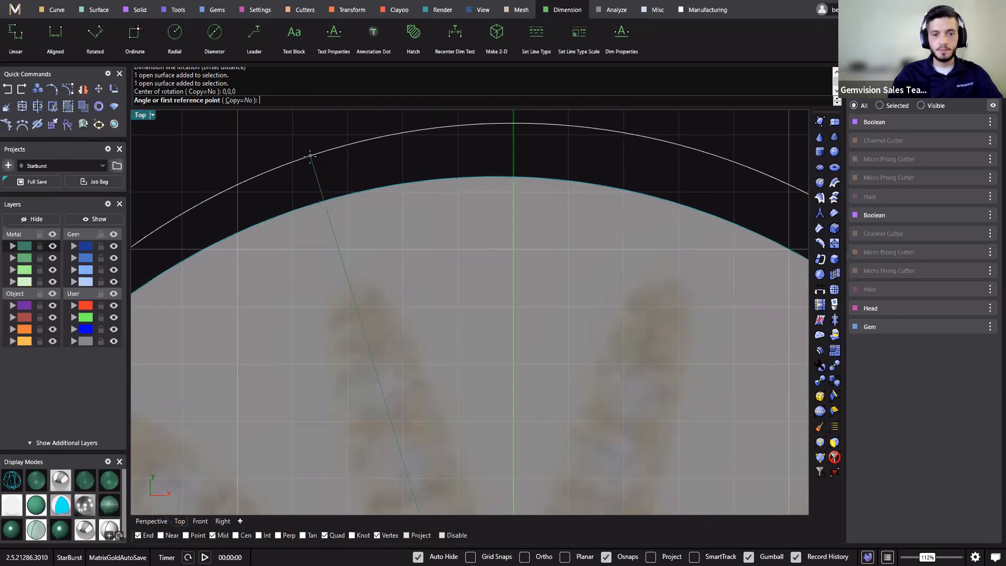
{"action": "left_click", "coordinate": [309, 156]}
{"action": "scroll", "coordinate": [348, 276], "scroll_direction": "down", "scroll_amount": 4}
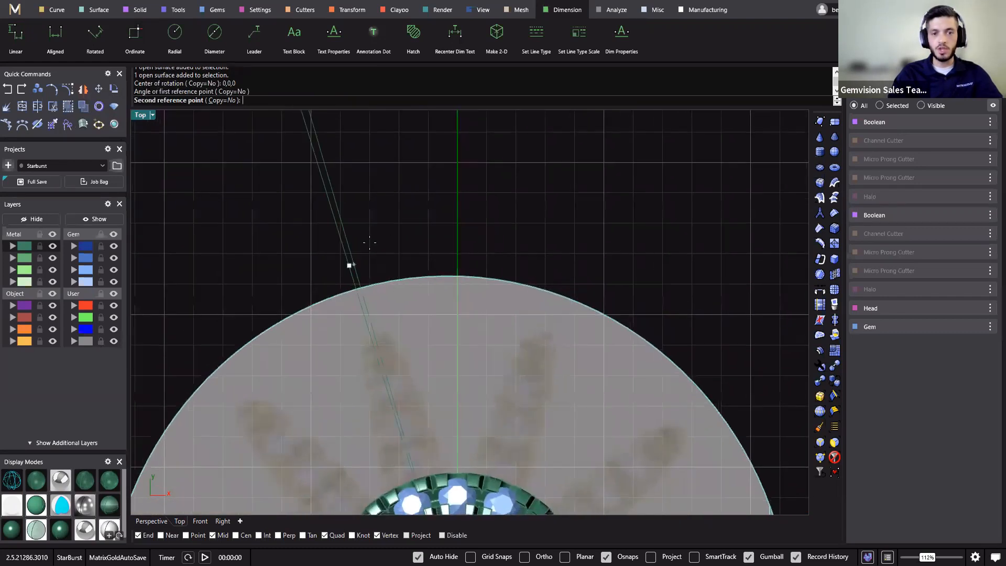
{"action": "left_click", "coordinate": [439, 164]}
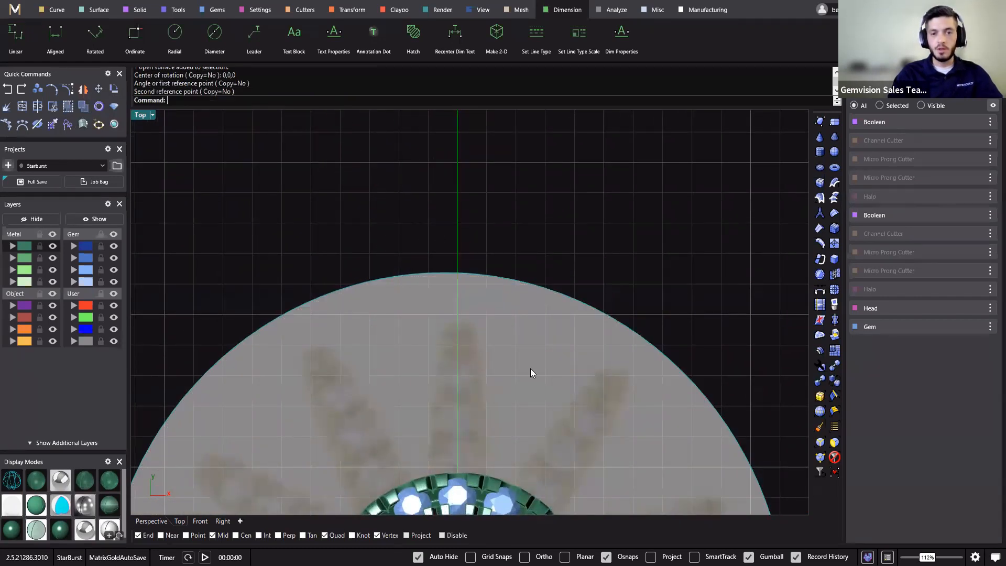
Move the starburst reference image straight down to sit below the double halo, and deselect it.
{"action": "scroll", "coordinate": [530, 369], "scroll_direction": "down", "scroll_amount": 4}
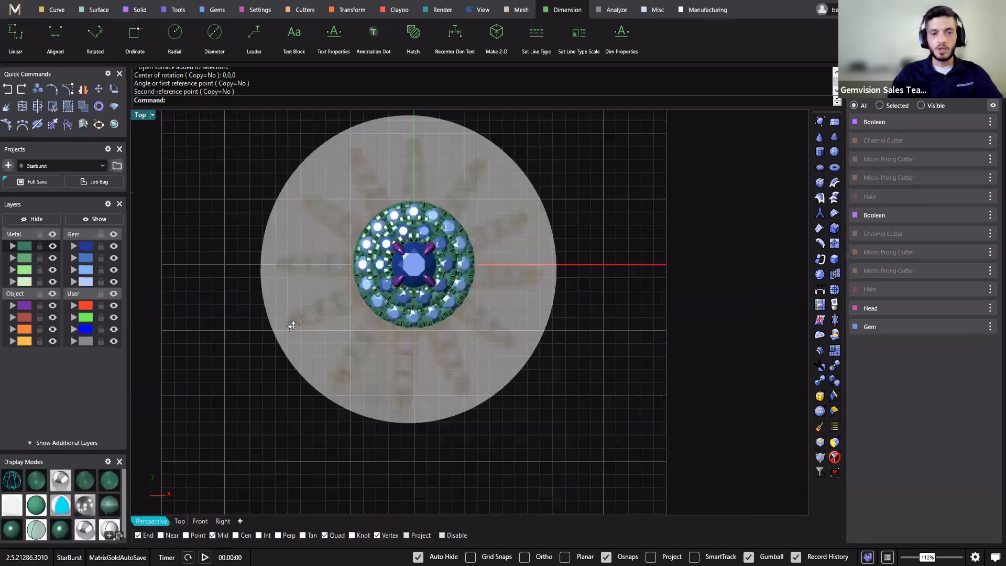
{"action": "right_click_drag", "start_coordinate": [292, 325], "coordinate": [233, 204]}
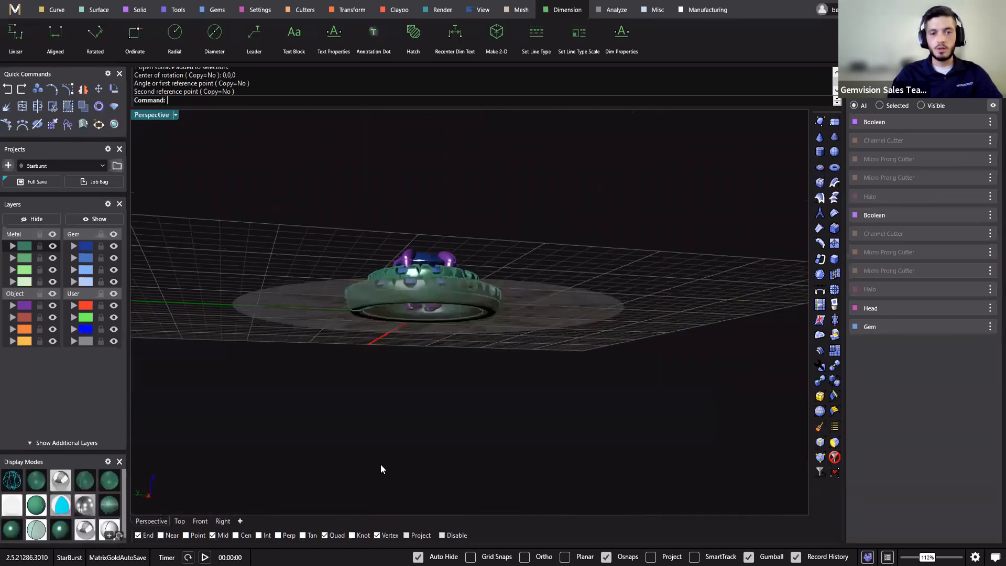
{"action": "right_click_drag", "start_coordinate": [326, 354], "coordinate": [425, 282]}
{"action": "left_click", "coordinate": [474, 396]}
{"action": "left_click_drag", "start_coordinate": [425, 278], "coordinate": [425, 305]}
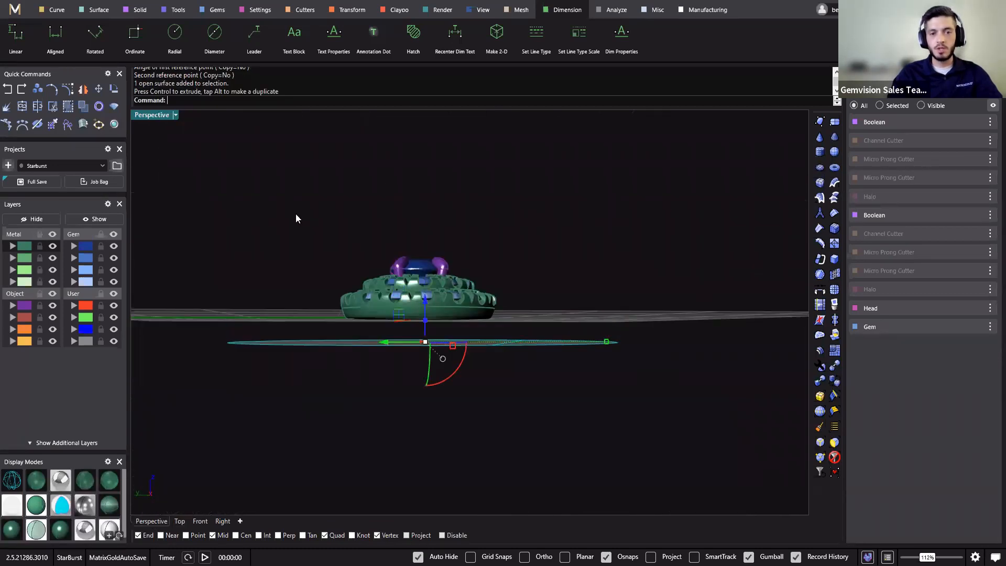
{"action": "key", "text": "Escape"}
Rotate the reference image slightly counterclockwise about its centre in the Top view to refine its alignment, and deselect it.
{"action": "right_click_drag", "start_coordinate": [366, 393], "coordinate": [448, 400]}
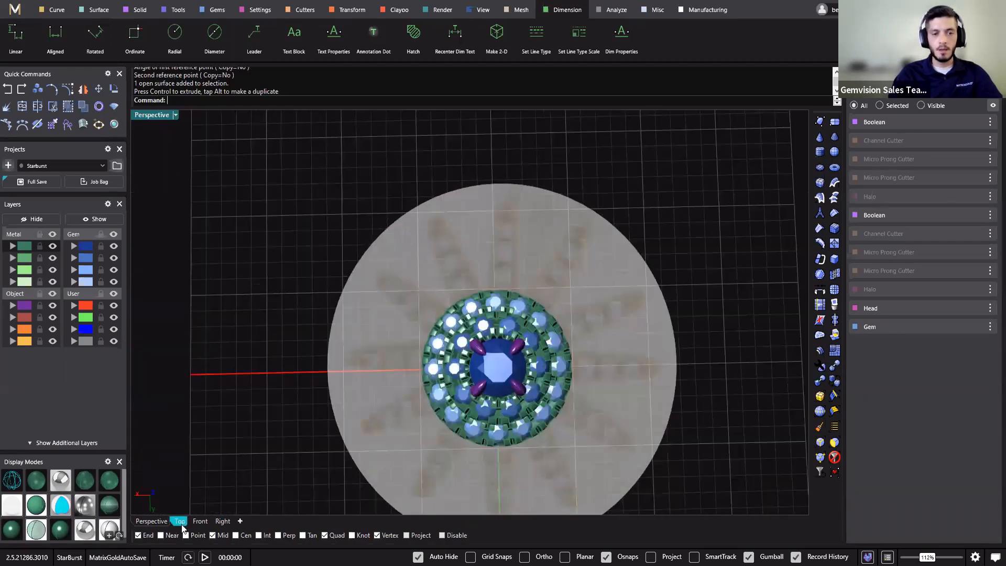
{"action": "left_click", "coordinate": [180, 521]}
{"action": "left_click", "coordinate": [417, 414]}
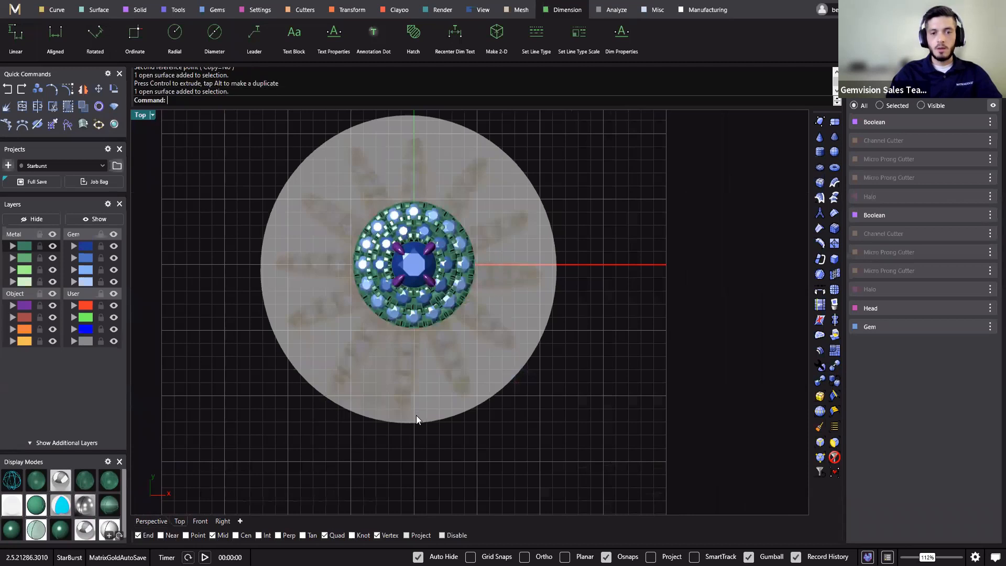
{"action": "left_click_drag", "start_coordinate": [395, 313], "coordinate": [392, 323]}
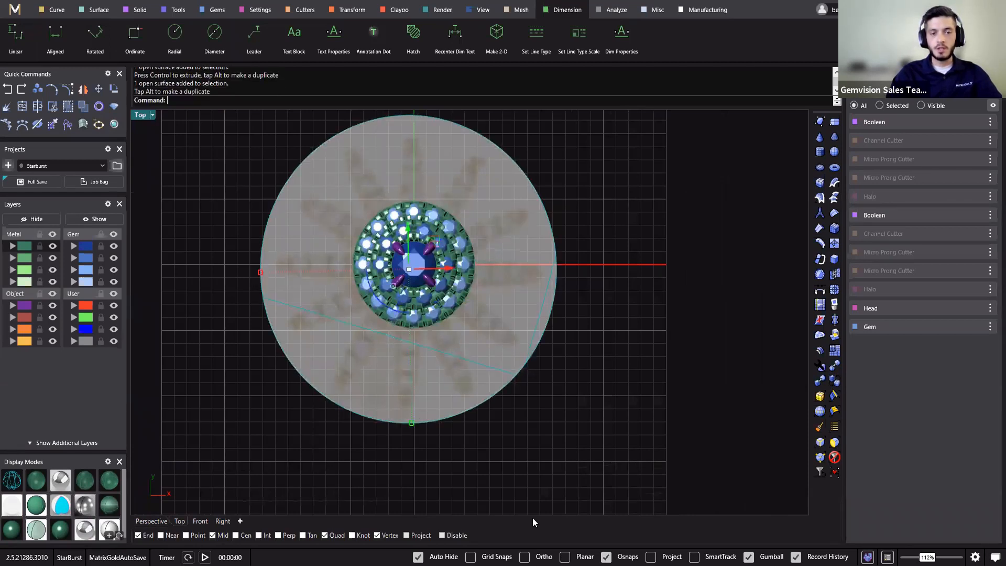
{"action": "left_click", "coordinate": [517, 491]}
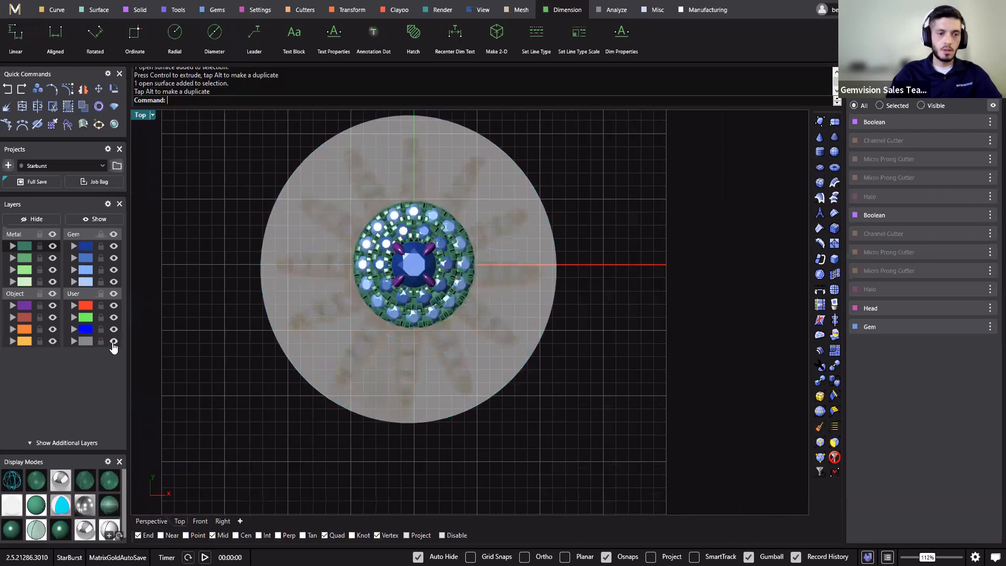
Lock the grey User layer holding the reference image, keeping it visible.
{"action": "left_click", "coordinate": [113, 344]}
{"action": "left_click", "coordinate": [113, 343]}
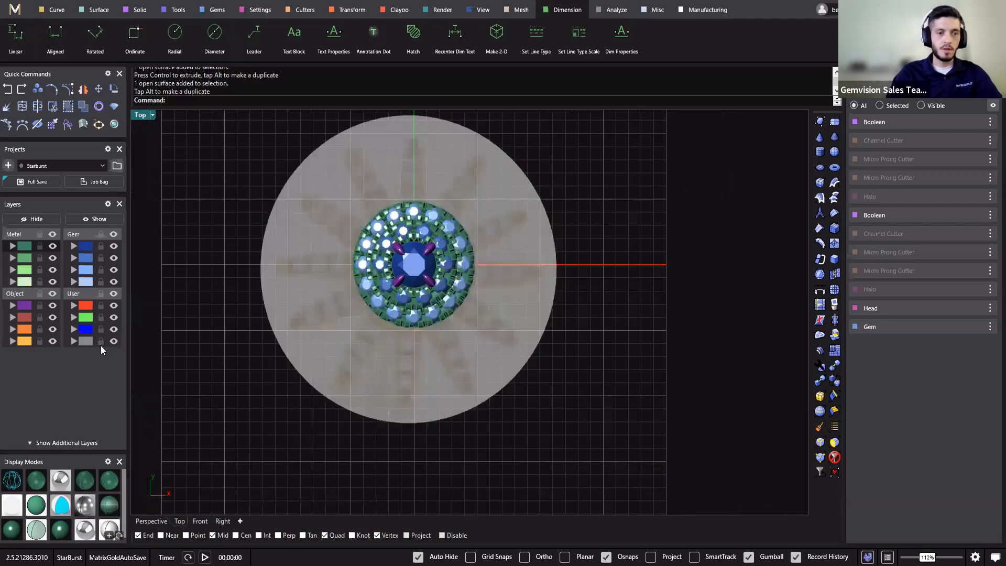
{"action": "left_click", "coordinate": [100, 342]}
Examine the double halo over the aligned starburst reference image from above and at an angle in the Perspective view.
{"action": "double_click", "coordinate": [139, 115]}
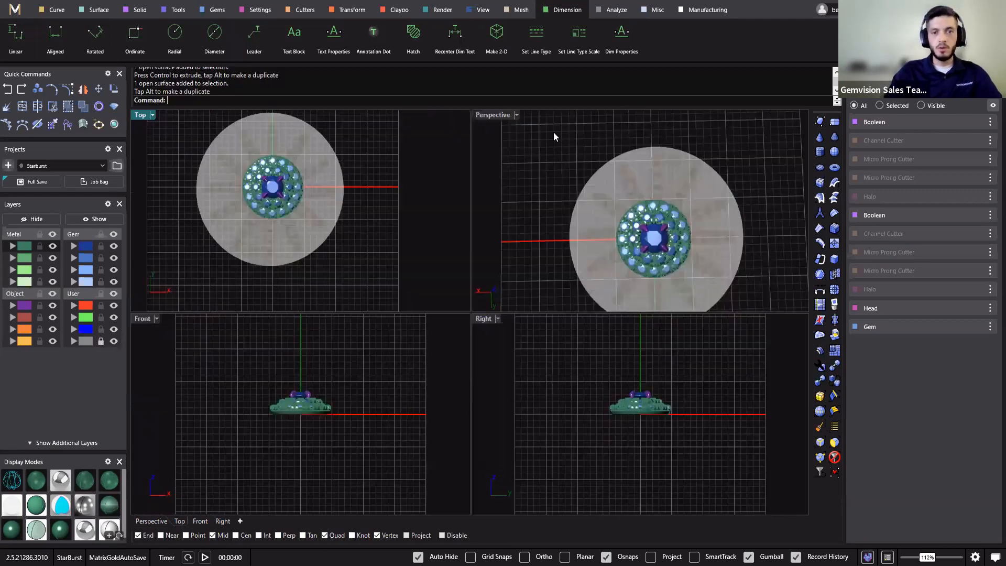
{"action": "left_click", "coordinate": [496, 115]}
{"action": "double_click", "coordinate": [498, 114]}
{"action": "right_click_drag", "start_coordinate": [528, 173], "coordinate": [550, 272]}
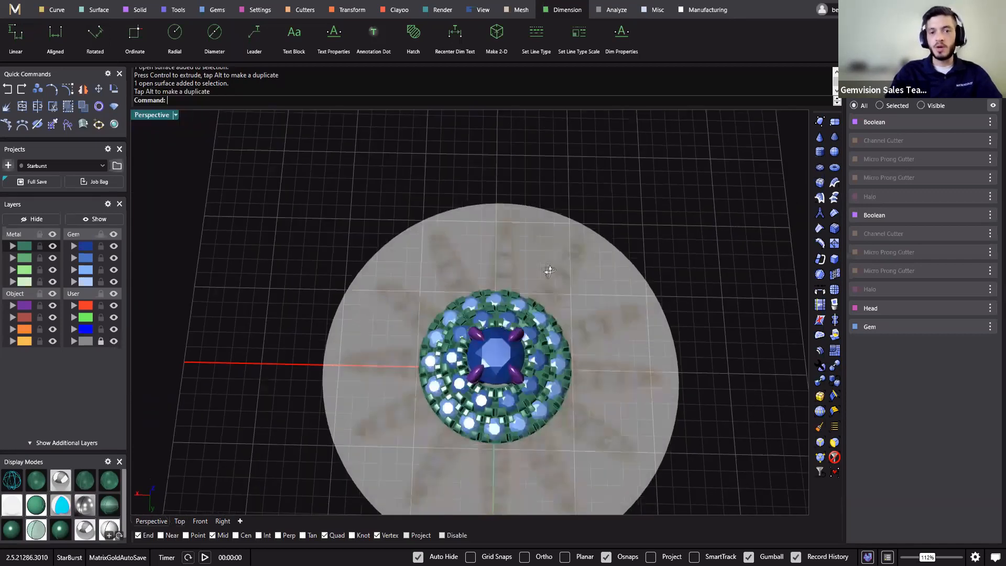
{"action": "right_click_drag", "start_coordinate": [529, 313], "coordinate": [518, 496]}
{"action": "scroll", "coordinate": [518, 495], "scroll_direction": "up", "scroll_amount": 5}
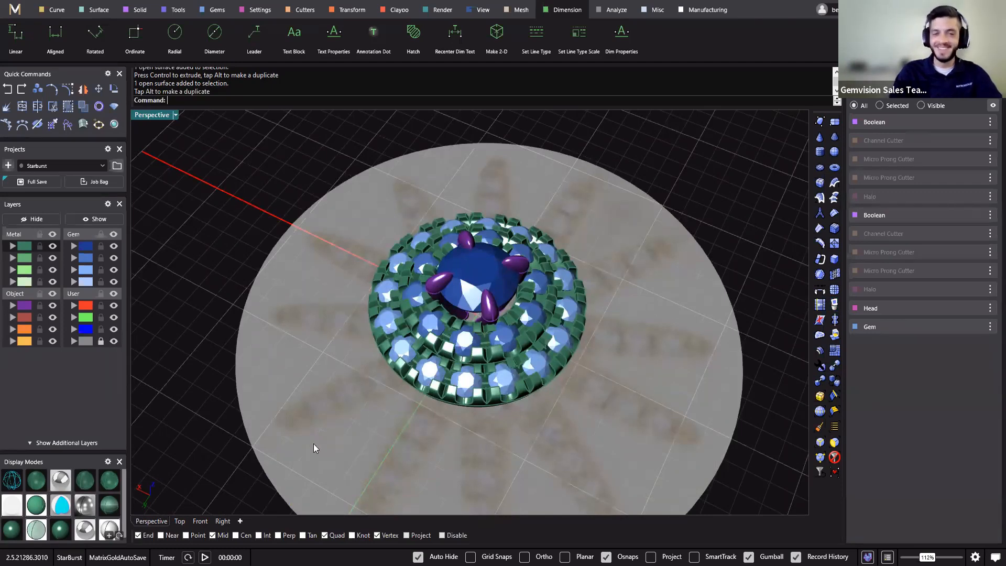
{"action": "right_click_drag", "start_coordinate": [339, 430], "coordinate": [415, 287]}
{"action": "right_click_drag", "start_coordinate": [556, 383], "coordinate": [545, 346]}
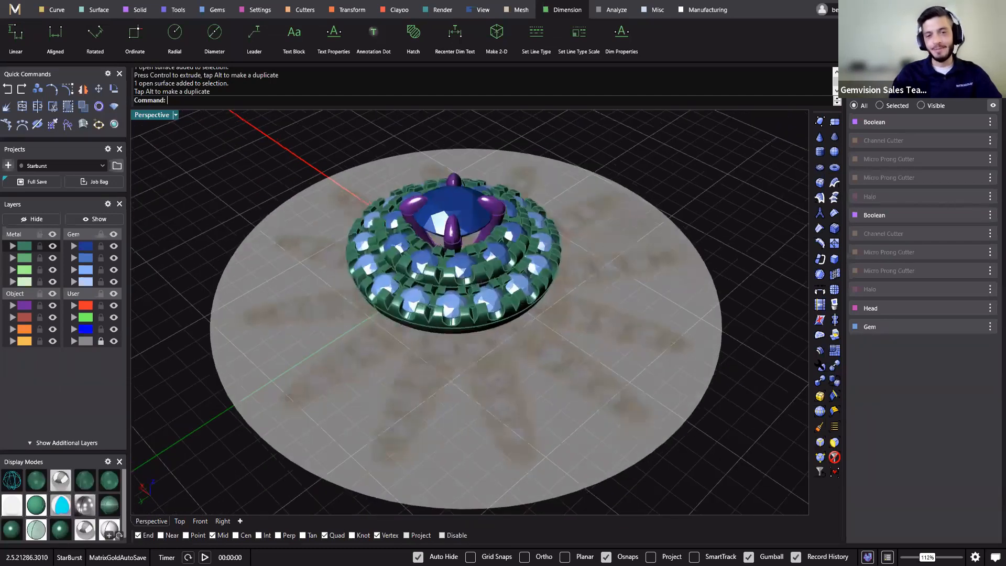
Enlarge the round diamond at the centre of the double halo to about 4.60 mm wide, keeping the halos attached.
{"action": "scroll", "coordinate": [483, 411], "scroll_direction": "up", "scroll_amount": 3}
{"action": "scroll", "coordinate": [483, 411], "scroll_direction": "up", "scroll_amount": 9}
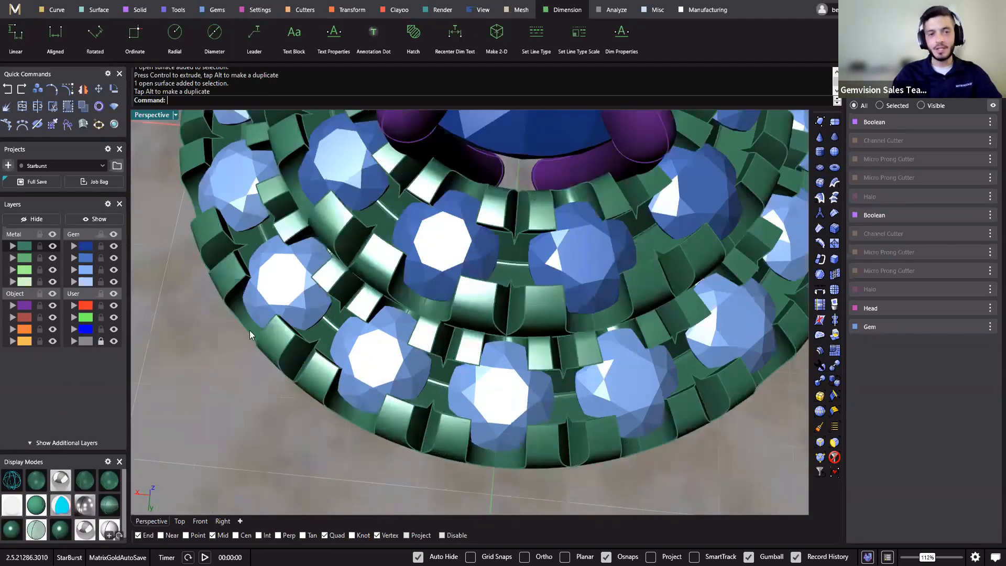
{"action": "scroll", "coordinate": [493, 414], "scroll_direction": "down", "scroll_amount": 9}
{"action": "right_click_drag", "start_coordinate": [303, 314], "coordinate": [681, 247]}
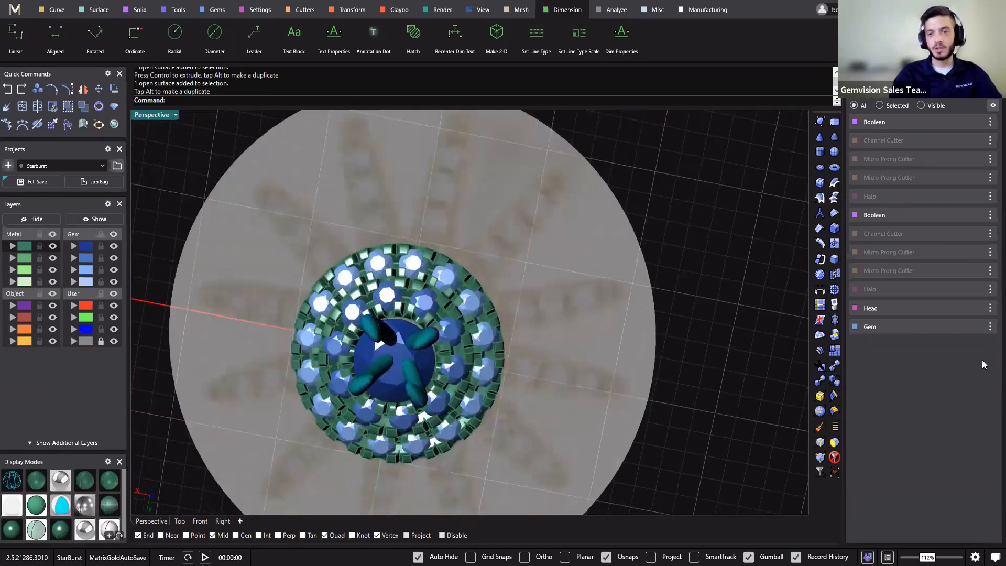
{"action": "left_click", "coordinate": [970, 327]}
{"action": "scroll", "coordinate": [362, 370], "scroll_direction": "up", "scroll_amount": 2}
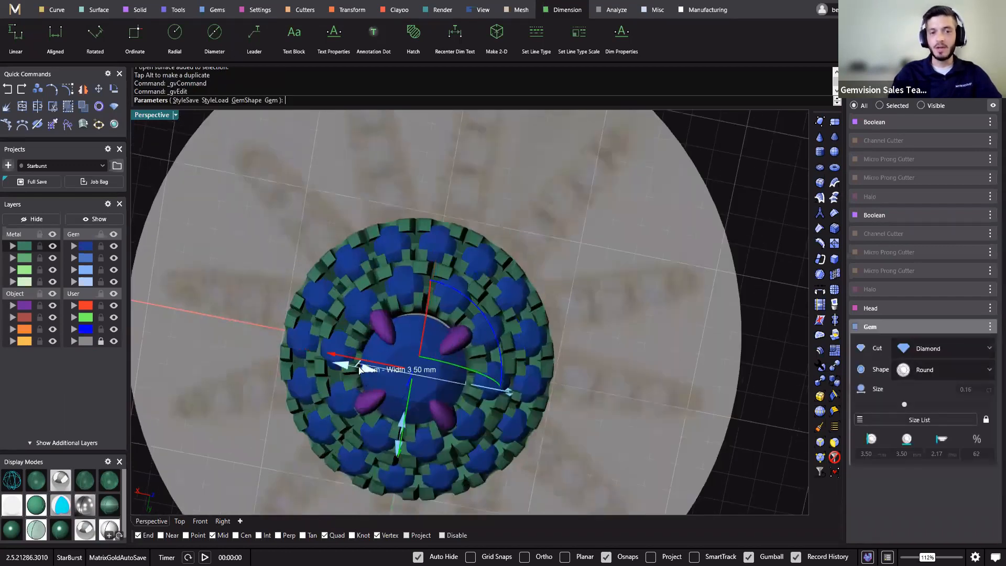
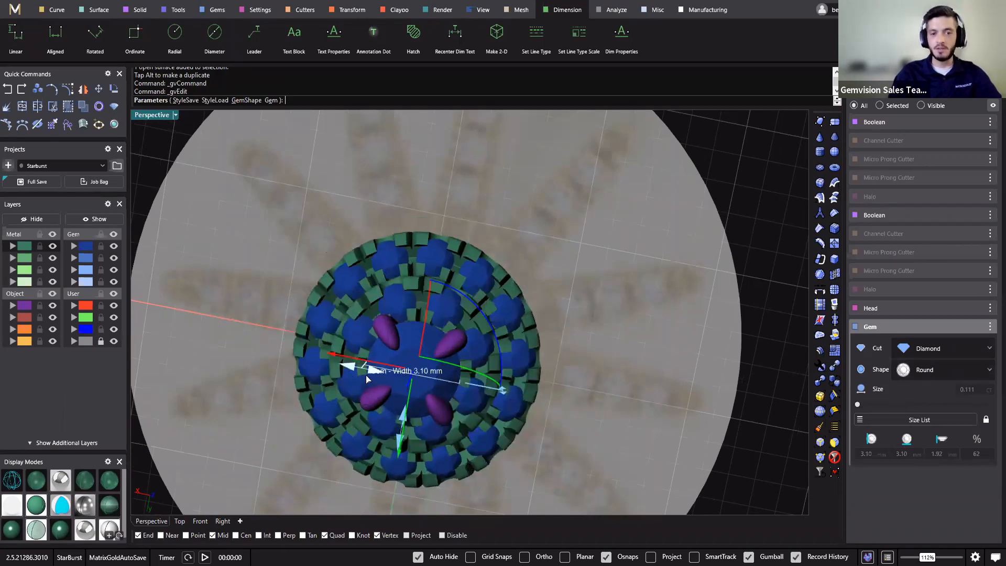
{"action": "left_click_drag", "start_coordinate": [347, 372], "coordinate": [336, 375]}
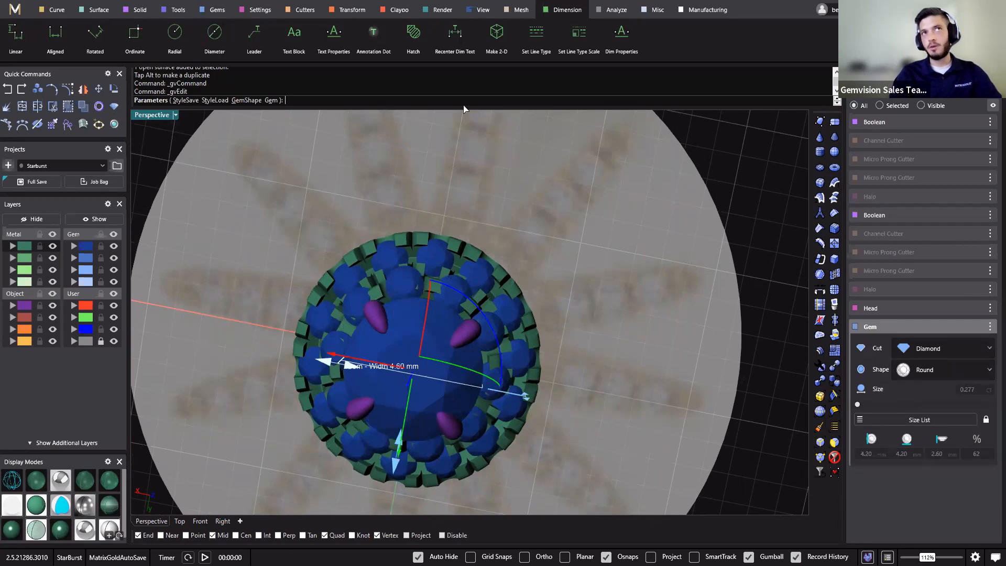
Examine the enlarged centre gem and double halo against the starburst reference image in the Perspective and Top views.
{"action": "scroll", "coordinate": [457, 267], "scroll_direction": "down", "scroll_amount": 2}
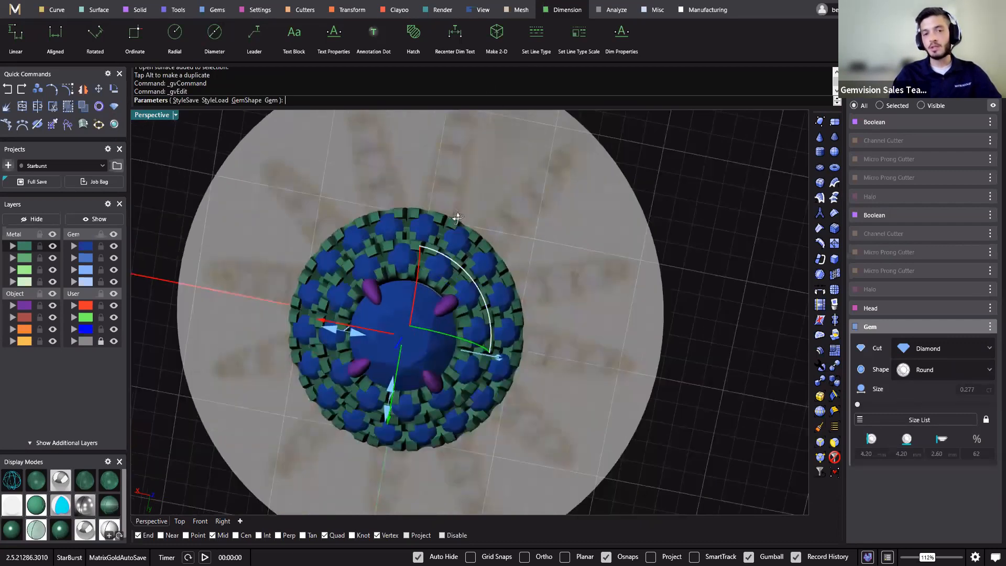
{"action": "mouse_move", "coordinate": [455, 214]}
{"action": "right_mouse_down"}
{"action": "mouse_move", "coordinate": [460, 201]}
{"action": "mouse_move", "coordinate": [459, 226]}
{"action": "right_mouse_up"}
{"action": "key", "text": "Up"}
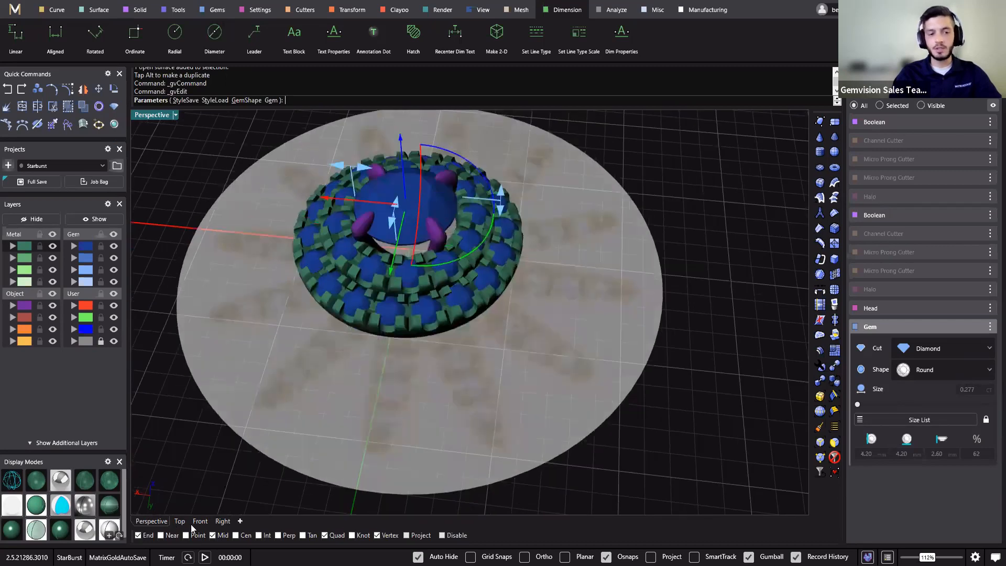
{"action": "key", "text": "Down"}
{"action": "key", "text": "Down"}
{"action": "key", "text": "Down"}
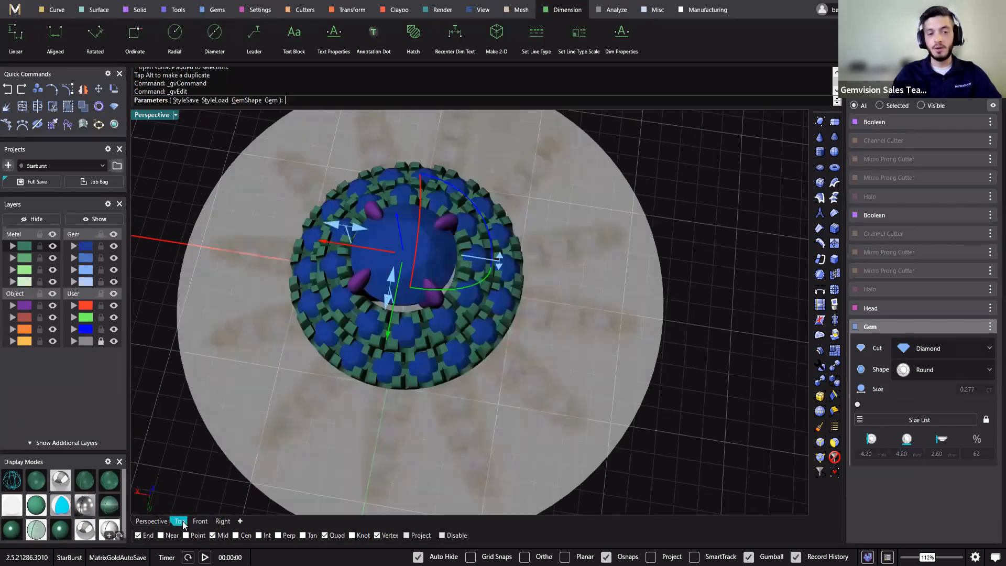
{"action": "left_click", "coordinate": [180, 521]}
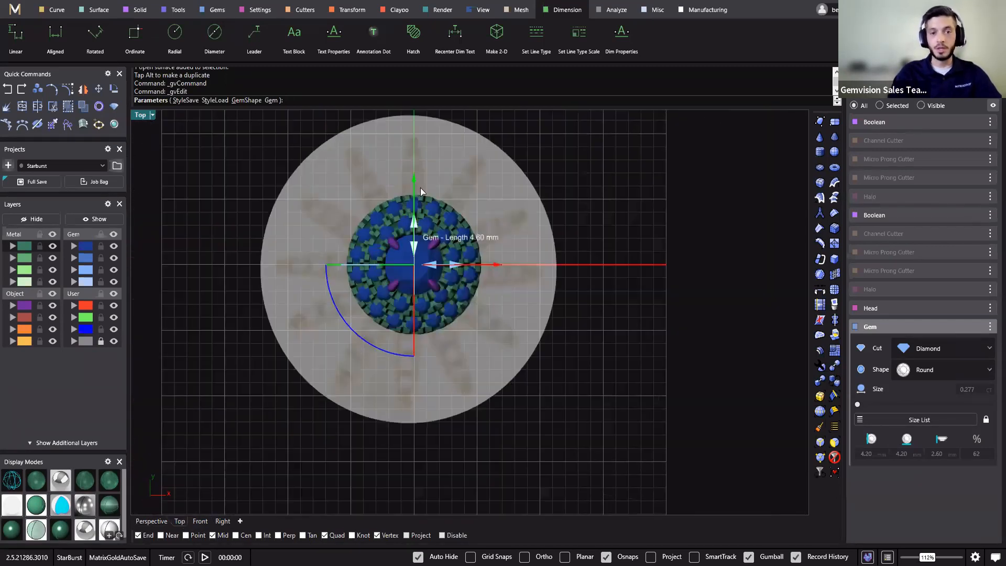
{"action": "scroll", "coordinate": [446, 187], "scroll_direction": "up", "scroll_amount": 2}
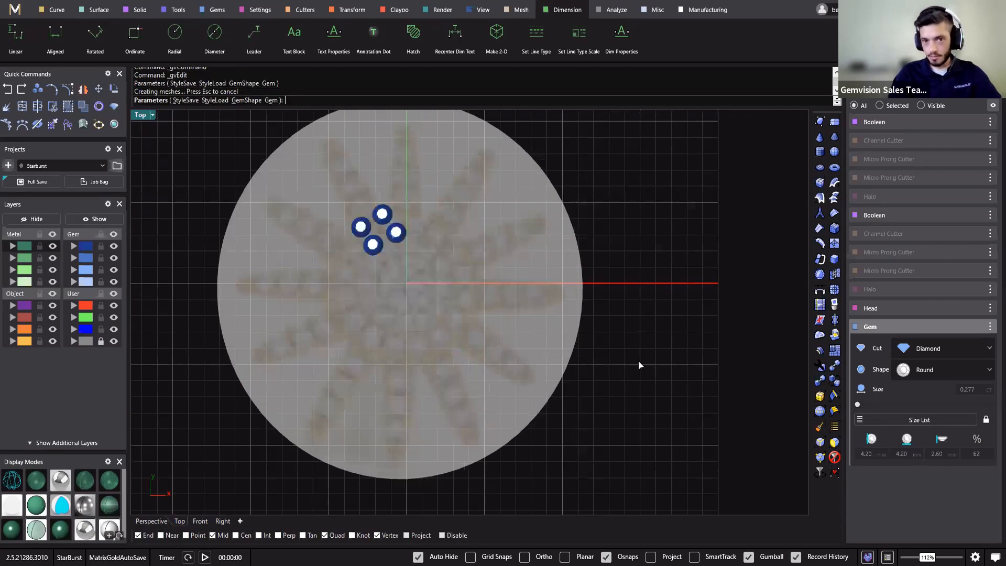
{"action": "right_click_drag", "start_coordinate": [641, 368], "coordinate": [637, 449]}
{"action": "scroll", "coordinate": [434, 305], "scroll_direction": "up", "scroll_amount": 2}
{"action": "scroll", "coordinate": [440, 312], "scroll_direction": "up", "scroll_amount": 3}
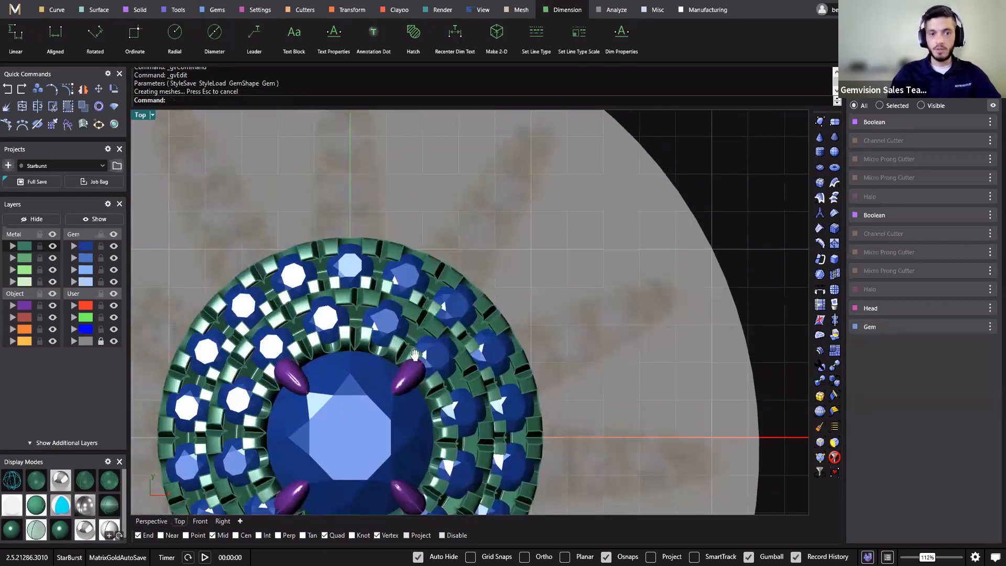
{"action": "right_click_drag", "start_coordinate": [440, 312], "coordinate": [438, 386]}
{"action": "scroll", "coordinate": [377, 265], "scroll_direction": "down", "scroll_amount": 2}
{"action": "scroll", "coordinate": [377, 265], "scroll_direction": "down", "scroll_amount": 4}
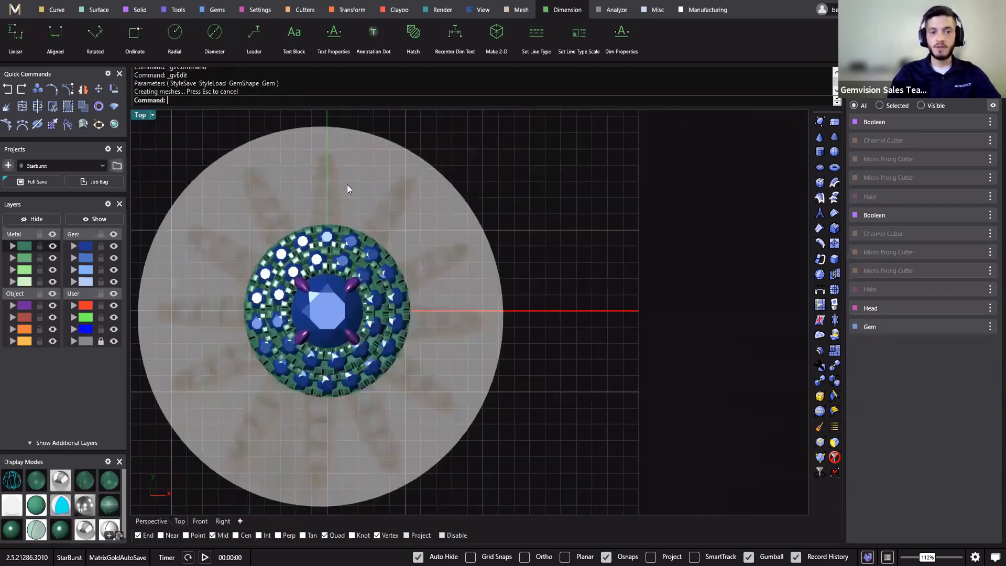
Inspect the outer halo's underside from below in the Perspective view, highlighting its outer bottom edge and clearing the selection.
{"action": "left_click", "coordinate": [166, 522]}
{"action": "right_click_drag", "start_coordinate": [486, 183], "coordinate": [523, 226]}
{"action": "scroll", "coordinate": [602, 262], "scroll_direction": "up", "scroll_amount": 5}
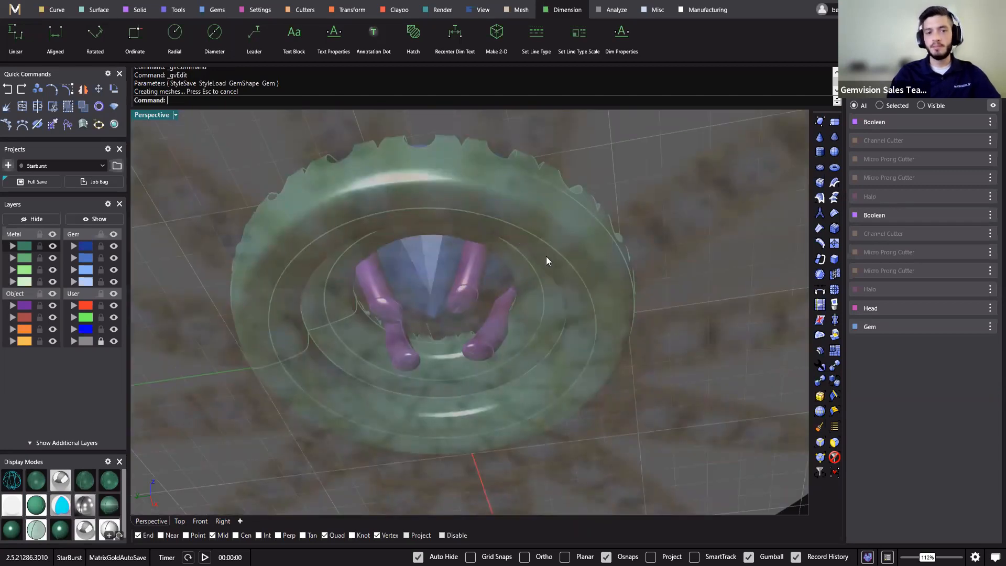
{"action": "scroll", "coordinate": [527, 231], "scroll_direction": "up", "scroll_amount": 6}
{"action": "left_click", "coordinate": [638, 343], "text": "ctrl+shift"}
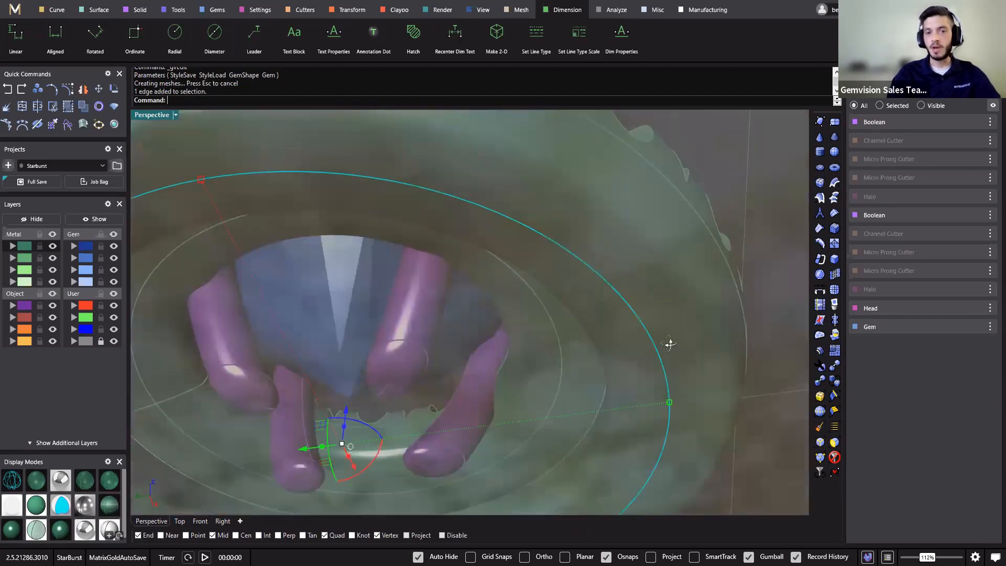
{"action": "scroll", "coordinate": [667, 367], "scroll_direction": "down", "scroll_amount": 7}
{"action": "mouse_move", "coordinate": [668, 343]}
{"action": "right_mouse_down"}
{"action": "mouse_move", "coordinate": [667, 372]}
{"action": "mouse_move", "coordinate": [671, 329]}
{"action": "right_mouse_up"}
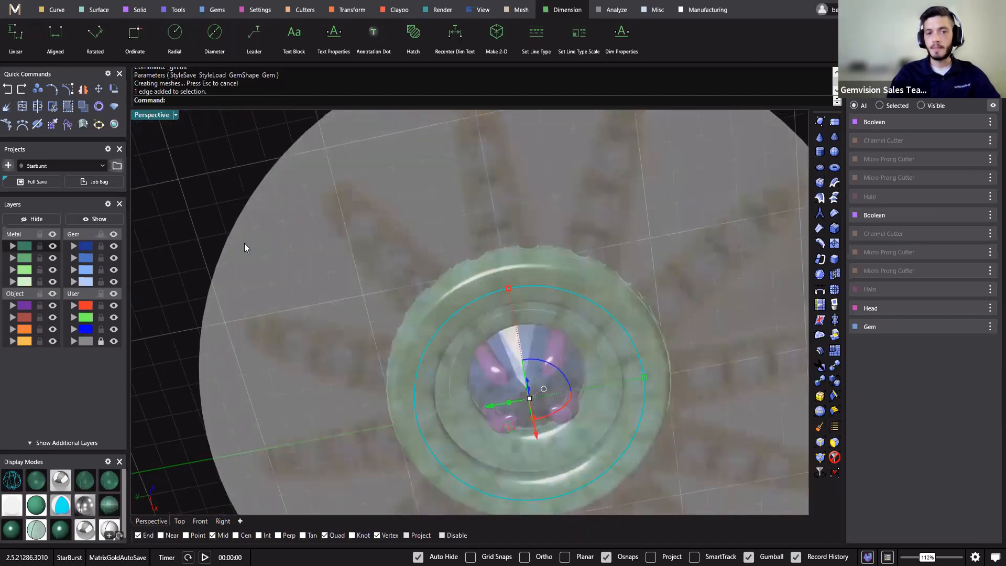
{"action": "right_click_drag", "start_coordinate": [197, 212], "coordinate": [388, 394]}
{"action": "key", "text": "Escape"}
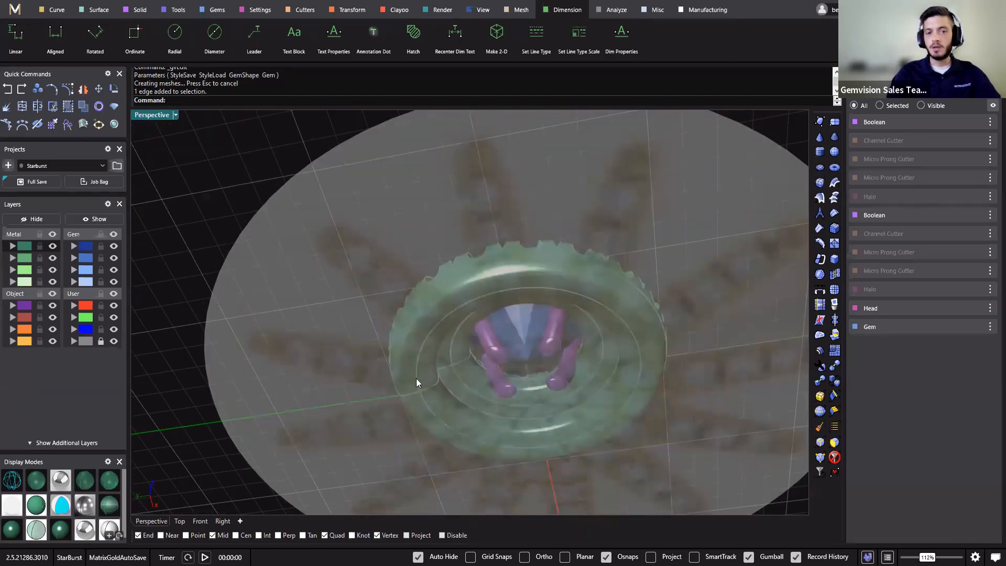
Duplicate the circular outer bottom edge of the outer halo as a separate curve with Dup Edge.
{"action": "left_click", "coordinate": [55, 11]}
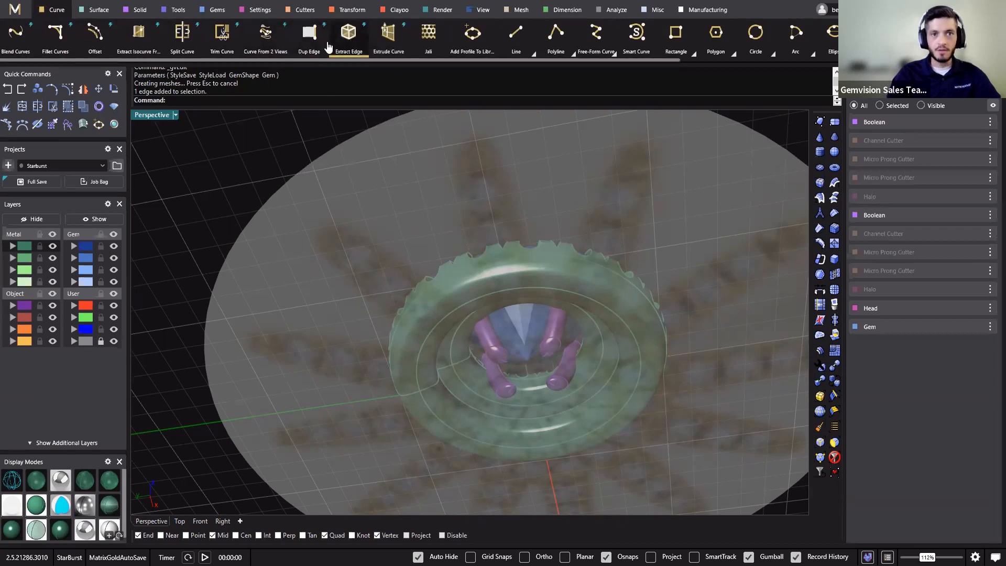
{"action": "left_click", "coordinate": [310, 37]}
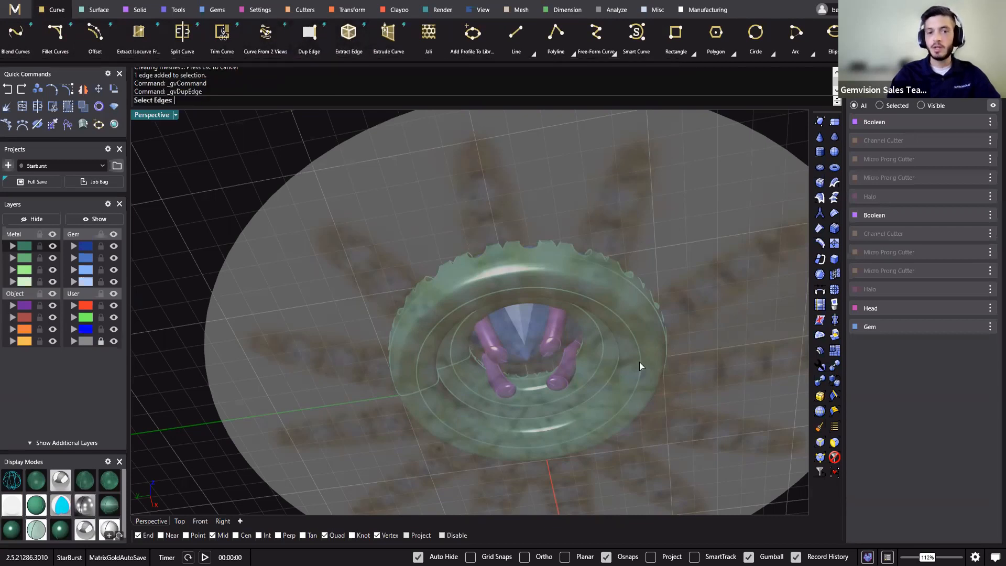
{"action": "left_click", "coordinate": [536, 288]}
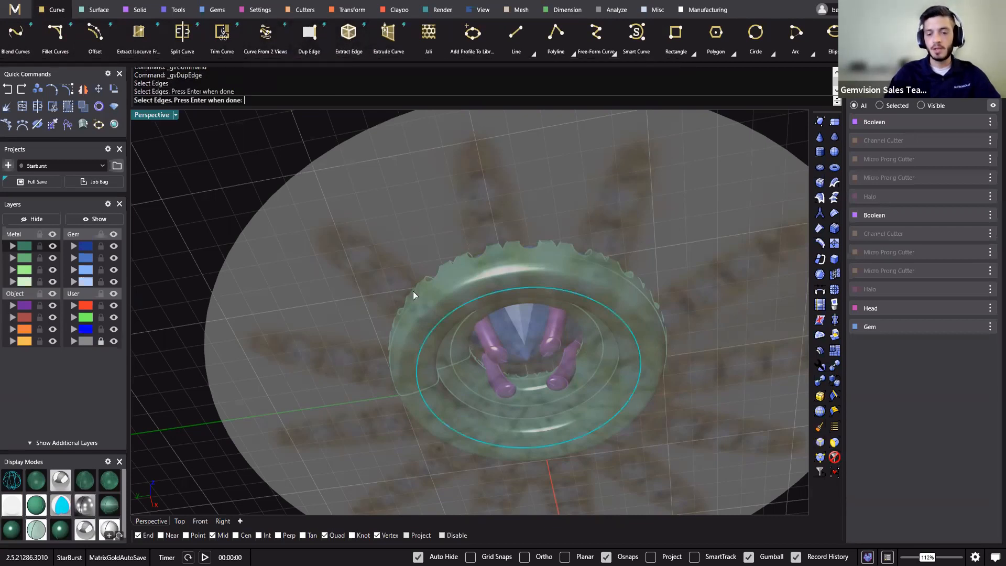
{"action": "key", "text": "Return"}
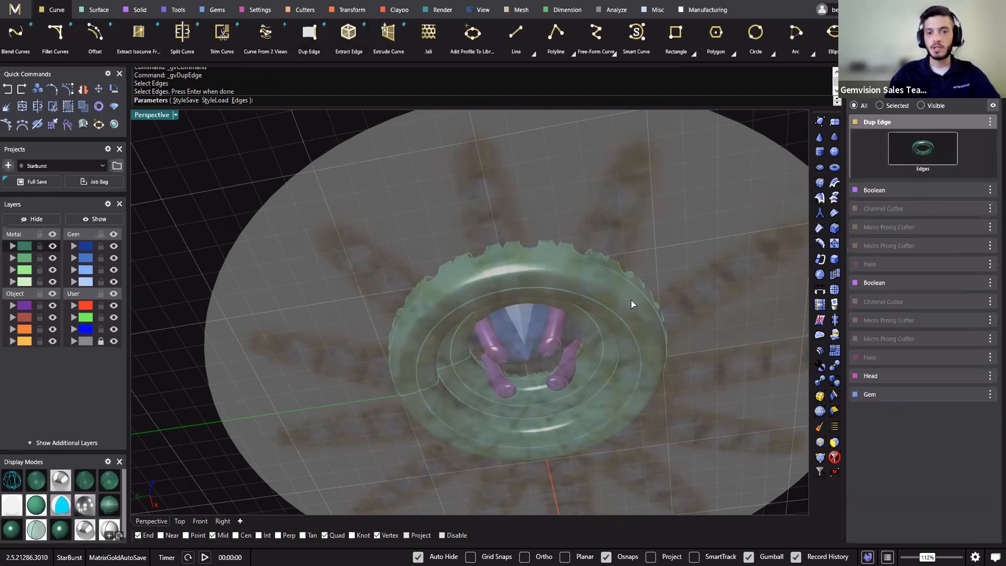
{"action": "key", "text": "Return"}
Offset the duplicated halo edge curve outward by a distance of 6 with sharp corners, working in the Top view.
{"action": "left_click", "coordinate": [552, 291]}
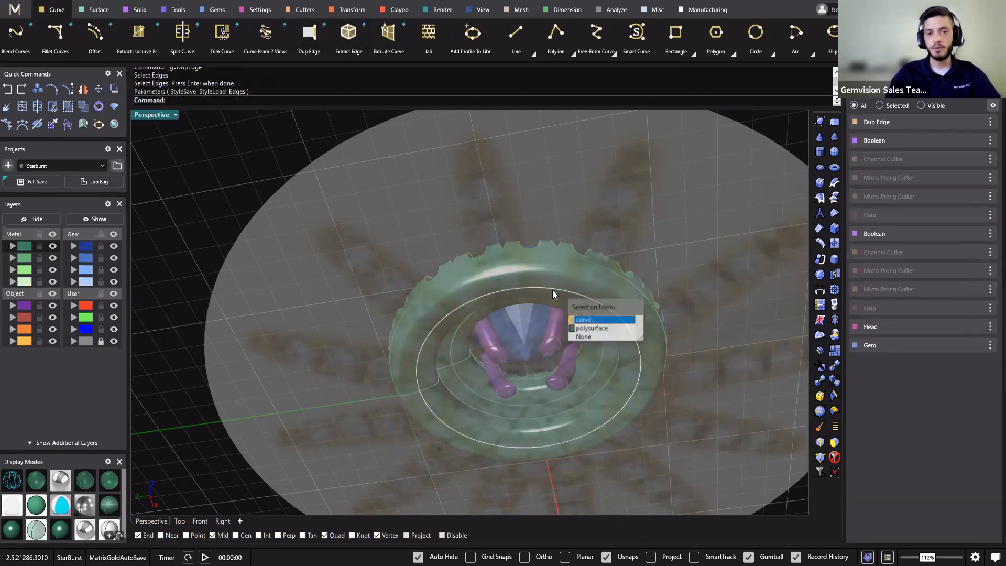
{"action": "left_click", "coordinate": [592, 320]}
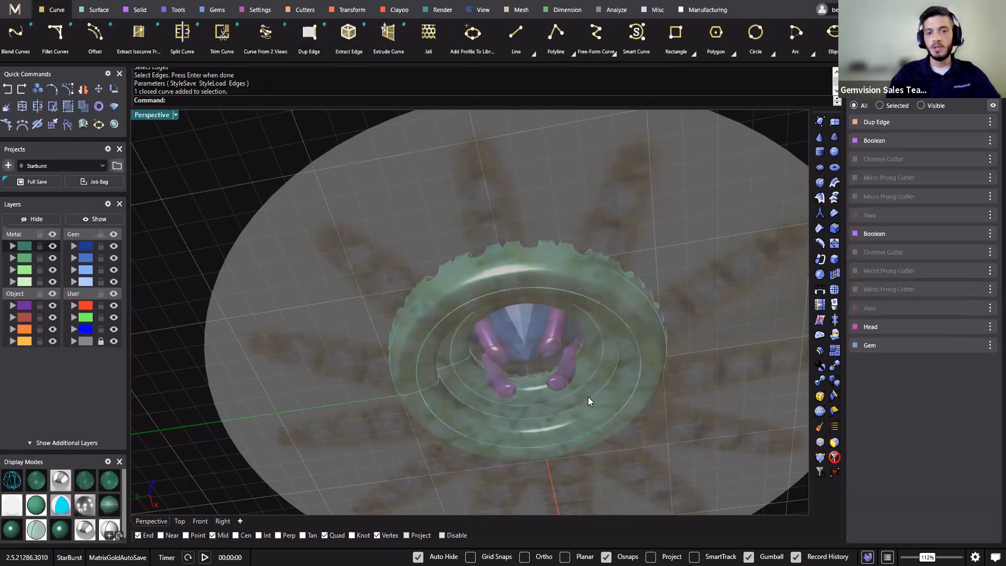
{"action": "right_click_drag", "start_coordinate": [593, 265], "coordinate": [443, 269]}
{"action": "scroll", "coordinate": [447, 268], "scroll_direction": "up", "scroll_amount": 5}
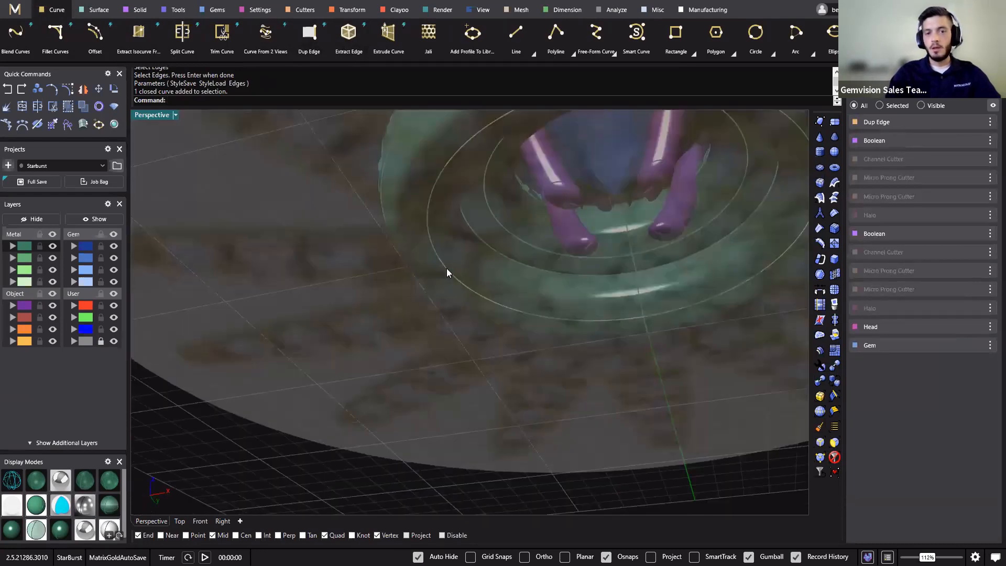
{"action": "left_click", "coordinate": [551, 321]}
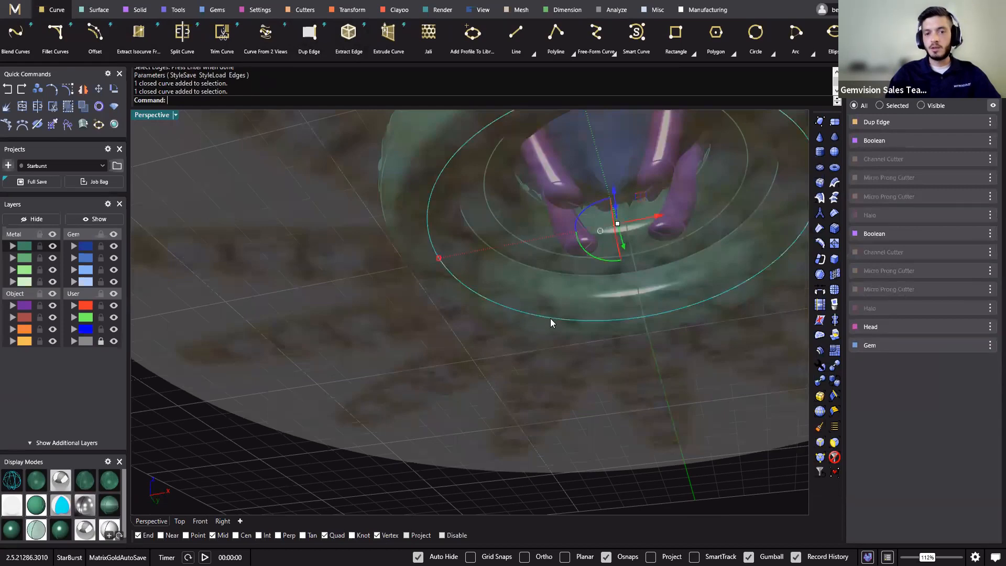
{"action": "right_click_drag", "start_coordinate": [582, 390], "coordinate": [203, 514]}
{"action": "scroll", "coordinate": [424, 397], "scroll_direction": "up", "scroll_amount": 4}
{"action": "key", "text": "ctrl+F1"}
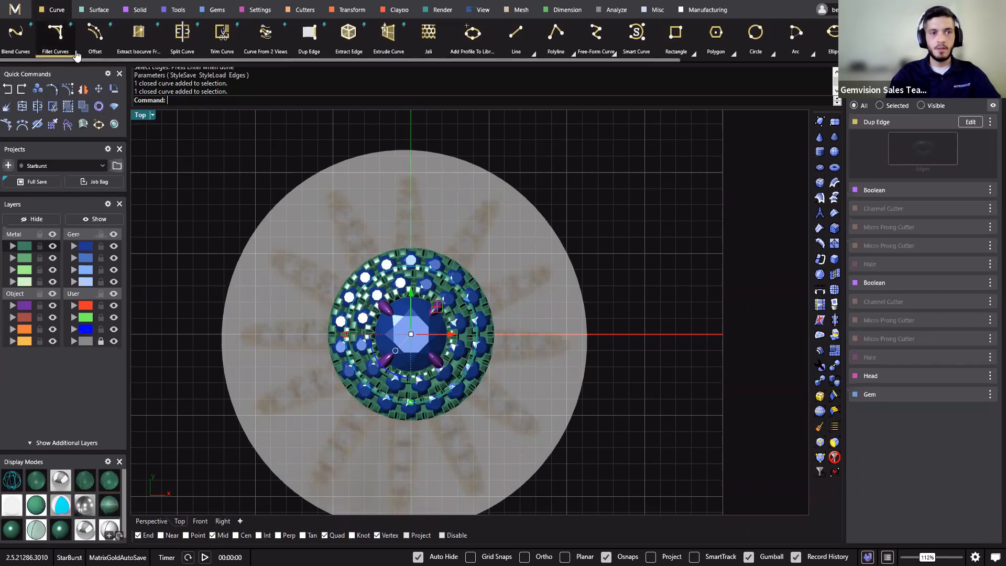
{"action": "left_click", "coordinate": [96, 37]}
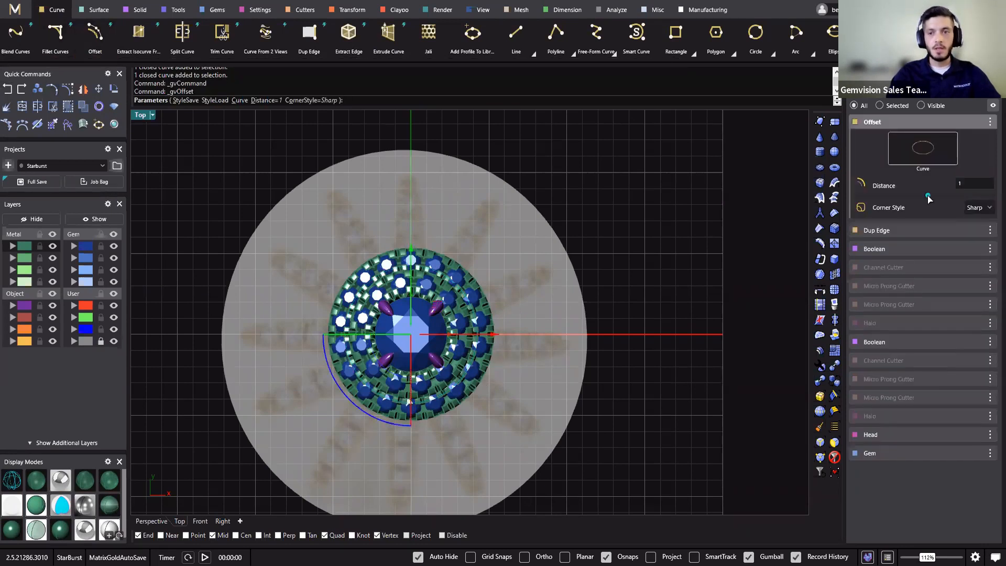
{"action": "left_click_drag", "start_coordinate": [928, 197], "coordinate": [945, 196]}
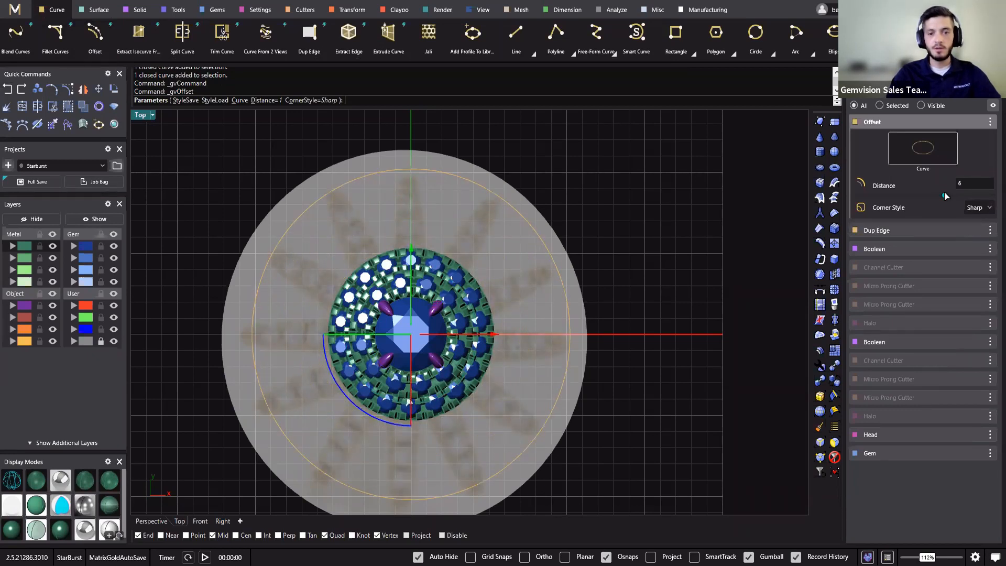
{"action": "left_click_drag", "start_coordinate": [946, 196], "coordinate": [945, 197]}
{"action": "scroll", "coordinate": [652, 267], "scroll_direction": "down", "scroll_amount": 2}
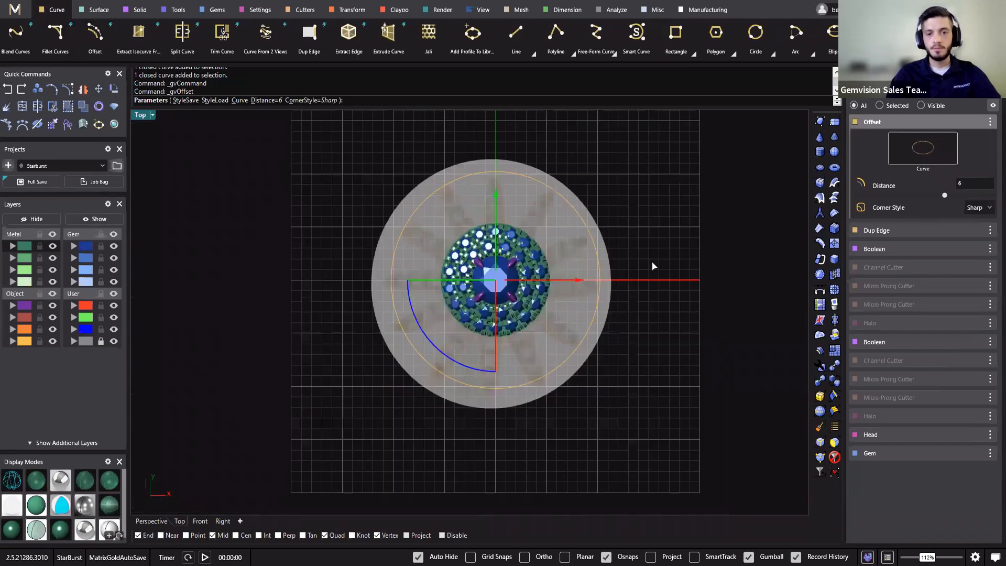
Check the offset circle from below and above in the Perspective view, and accept it.
{"action": "left_click", "coordinate": [160, 521]}
{"action": "mouse_move", "coordinate": [525, 333]}
{"action": "right_mouse_down"}
{"action": "mouse_move", "coordinate": [652, 321]}
{"action": "mouse_move", "coordinate": [597, 440]}
{"action": "mouse_move", "coordinate": [492, 213]}
{"action": "mouse_move", "coordinate": [535, 184]}
{"action": "mouse_move", "coordinate": [471, 186]}
{"action": "mouse_move", "coordinate": [521, 316]}
{"action": "right_mouse_up"}
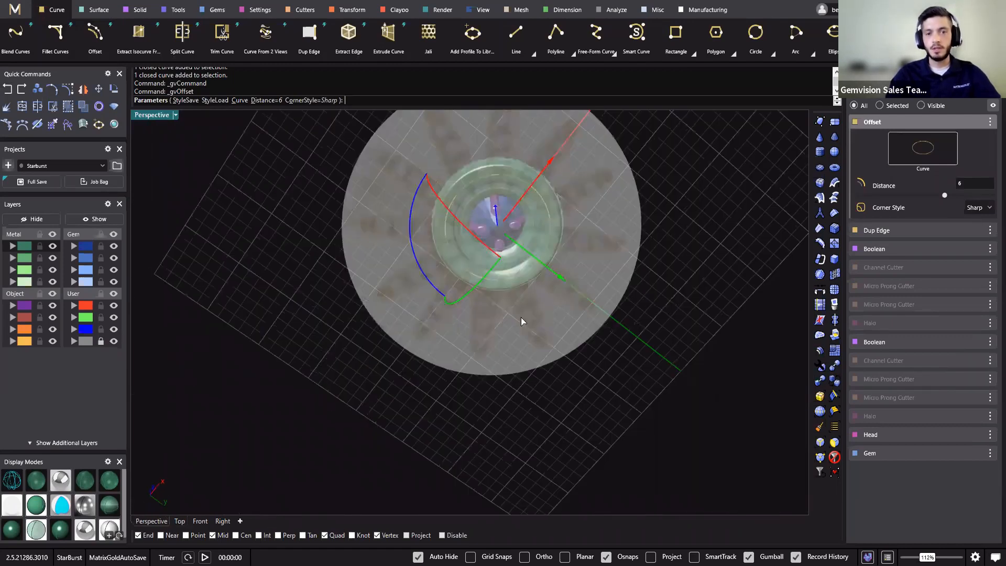
{"action": "right_click_drag", "start_coordinate": [326, 348], "coordinate": [414, 429]}
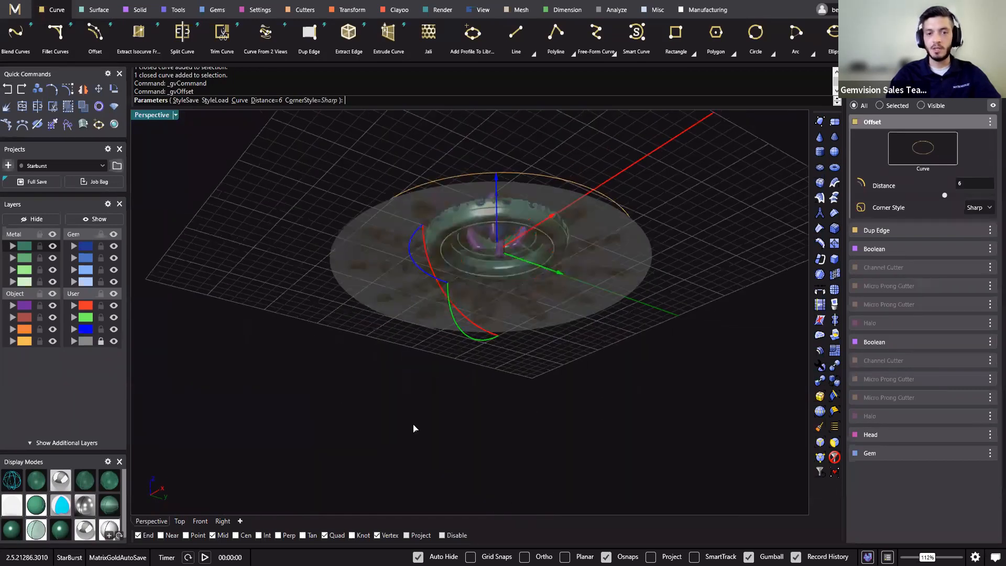
{"action": "right_click_drag", "start_coordinate": [557, 418], "coordinate": [407, 334]}
{"action": "right_click_drag", "start_coordinate": [379, 276], "coordinate": [760, 252]}
{"action": "right_click_drag", "start_coordinate": [734, 178], "coordinate": [564, 433]}
{"action": "right_click", "coordinate": [564, 433]}
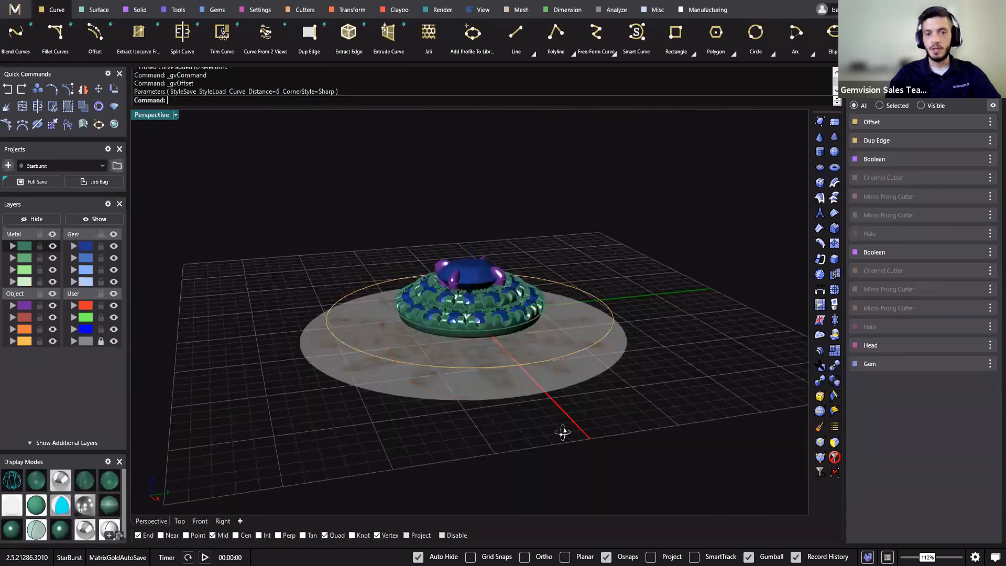
Examine the offset circle's height relative to the halo and reference image in the Perspective and Front views.
{"action": "right_click_drag", "start_coordinate": [548, 337], "coordinate": [632, 157]}
{"action": "left_click", "coordinate": [597, 139]}
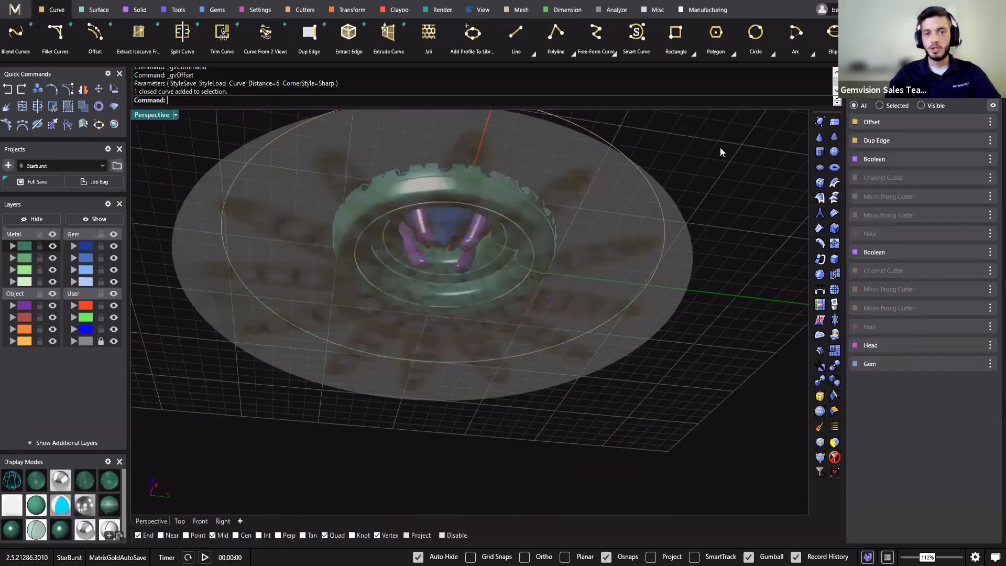
{"action": "right_click_drag", "start_coordinate": [660, 301], "coordinate": [335, 418]}
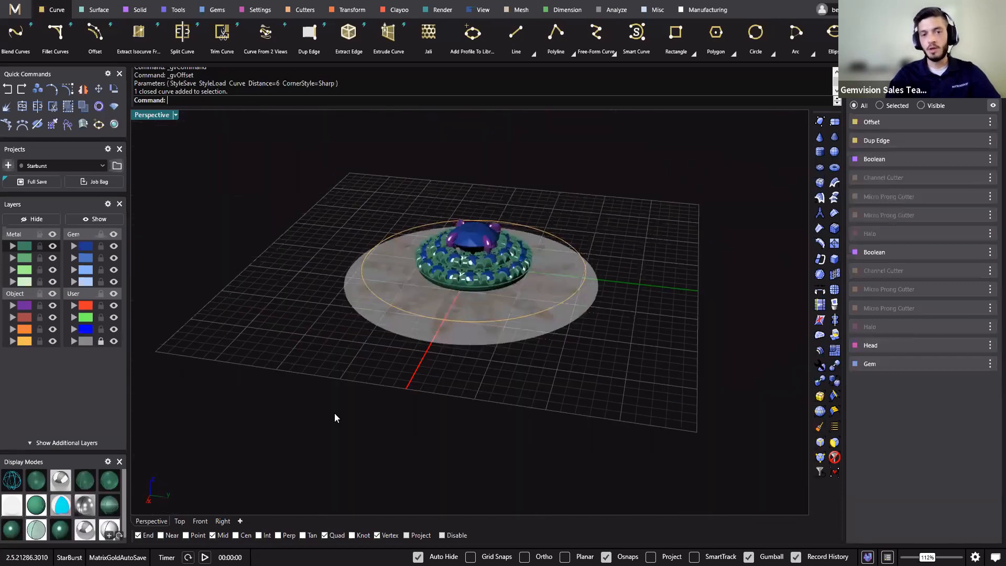
{"action": "right_click_drag", "start_coordinate": [447, 318], "coordinate": [447, 273]}
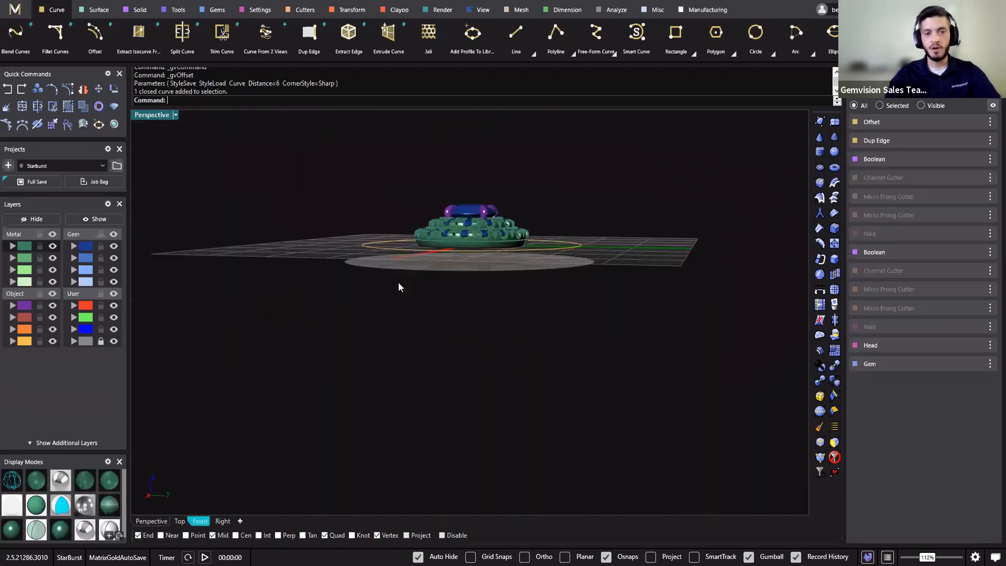
{"action": "left_click", "coordinate": [200, 520]}
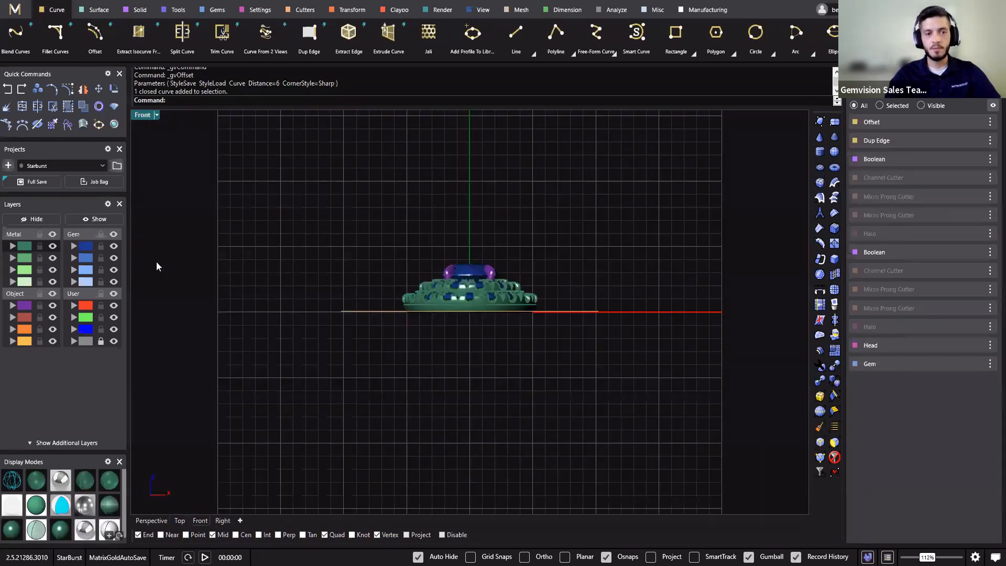
Hide the first Metal layer and check the offset circle's height below the head and gems in the Front view.
{"action": "left_click", "coordinate": [52, 246]}
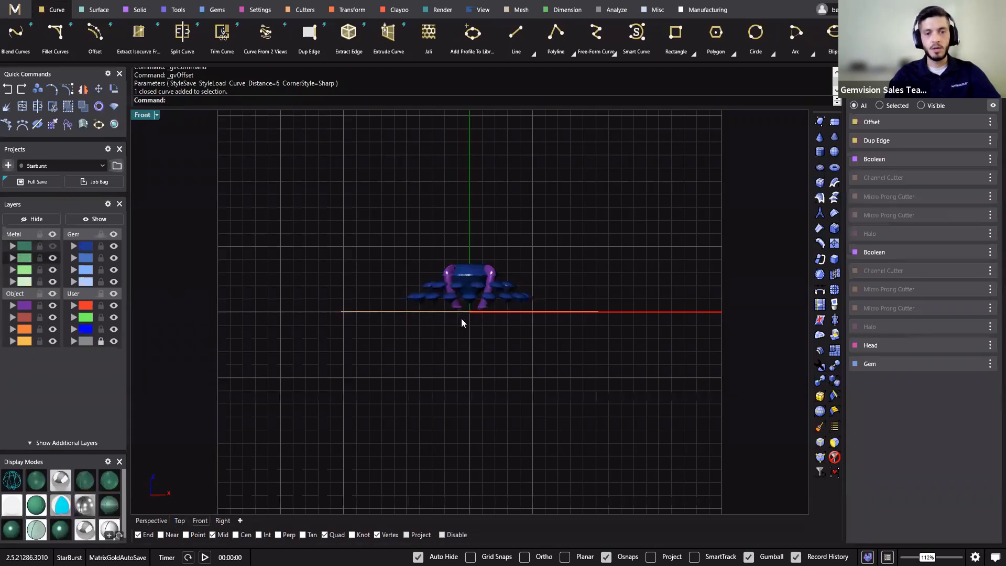
{"action": "scroll", "coordinate": [461, 319], "scroll_direction": "up", "scroll_amount": 5}
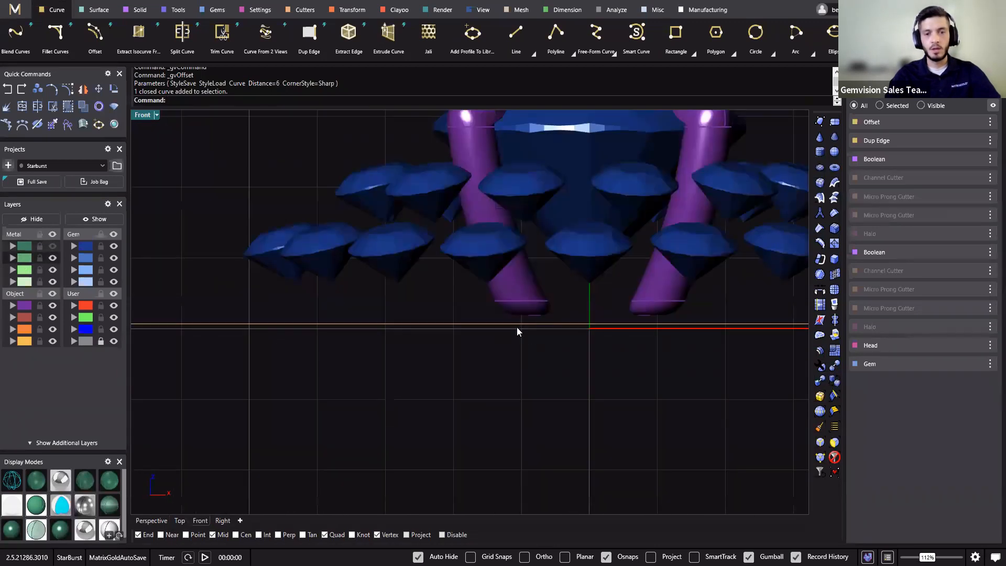
{"action": "left_click", "coordinate": [571, 325]}
{"action": "key", "text": "Return"}
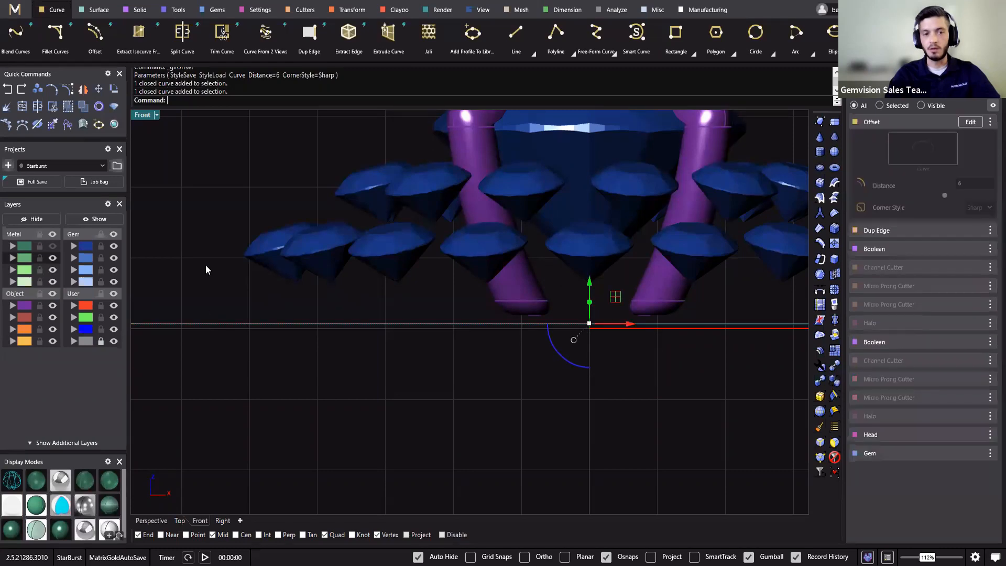
Start a Blend Curves between the outer offset circle and the inner duplicated halo edge in the Perspective view.
{"action": "left_click", "coordinate": [152, 520]}
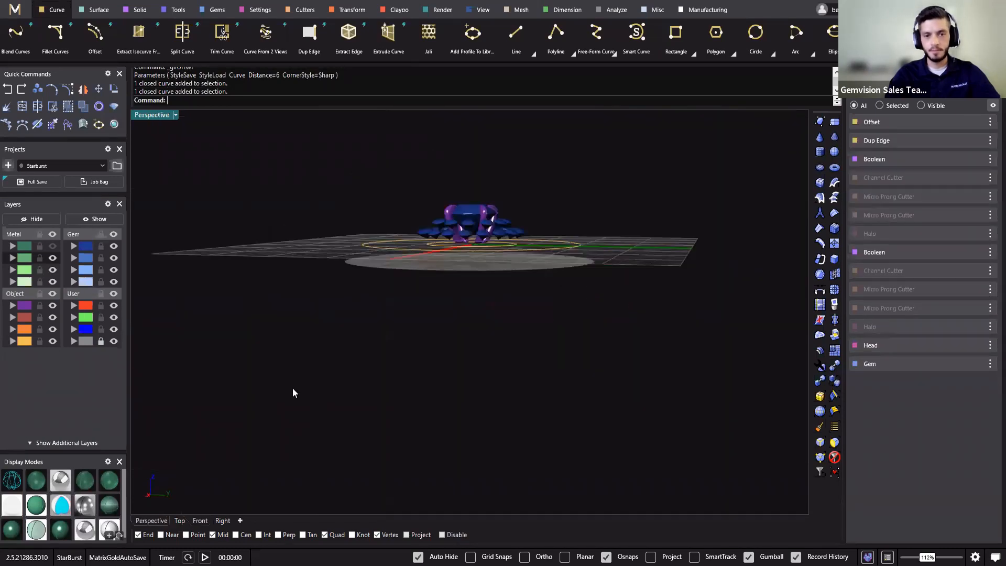
{"action": "right_click_drag", "start_coordinate": [182, 299], "coordinate": [415, 247]}
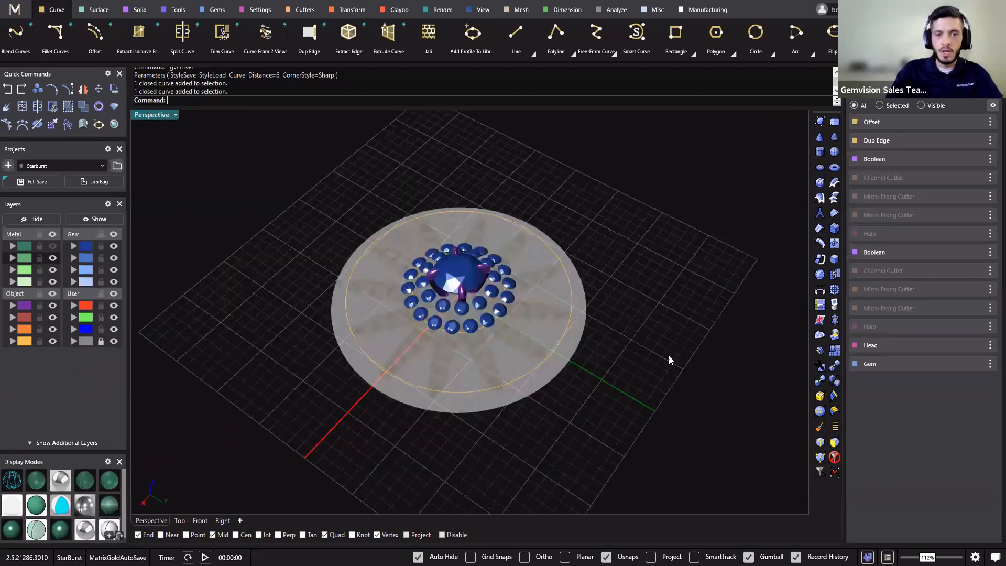
{"action": "right_click_drag", "start_coordinate": [669, 360], "coordinate": [352, 152]}
{"action": "scroll", "coordinate": [352, 152], "scroll_direction": "up", "scroll_amount": 5}
{"action": "left_click", "coordinate": [15, 40]}
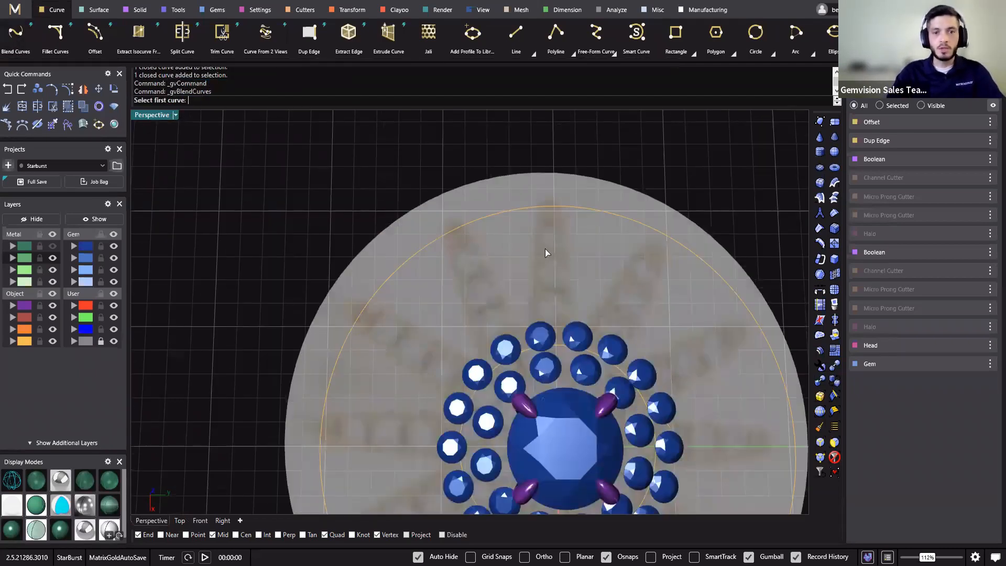
{"action": "left_click", "coordinate": [548, 209]}
{"action": "right_click_drag", "start_coordinate": [548, 208], "coordinate": [548, 307]}
{"action": "scroll", "coordinate": [548, 307], "scroll_direction": "up", "scroll_amount": 5}
{"action": "left_click", "coordinate": [549, 302]}
{"action": "scroll", "coordinate": [550, 309], "scroll_direction": "down", "scroll_amount": 6}
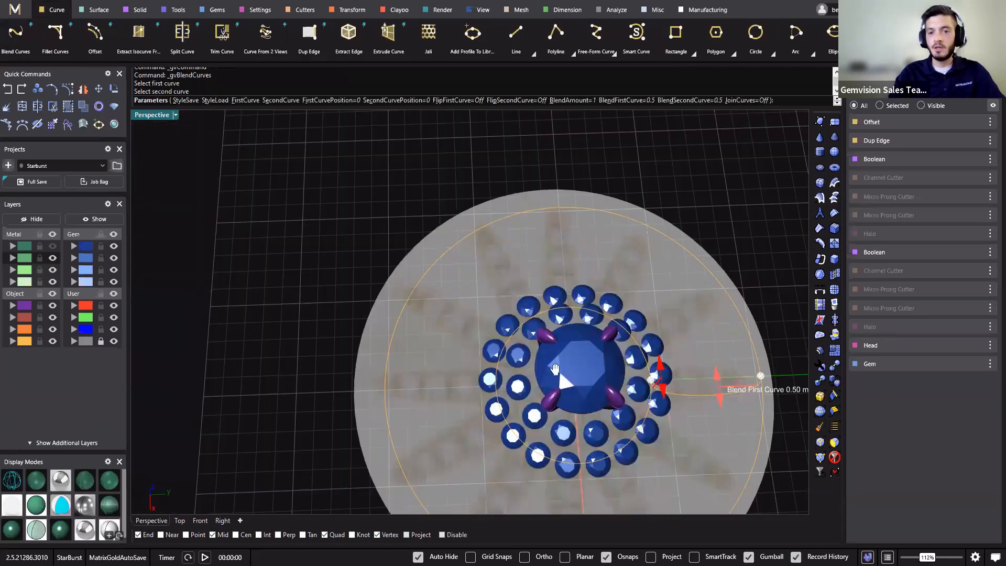
Slide the blend's first curve position to 0.75 and its second curve position to 0.829.
{"action": "right_click_drag", "start_coordinate": [550, 363], "coordinate": [352, 335], "text": "shift"}
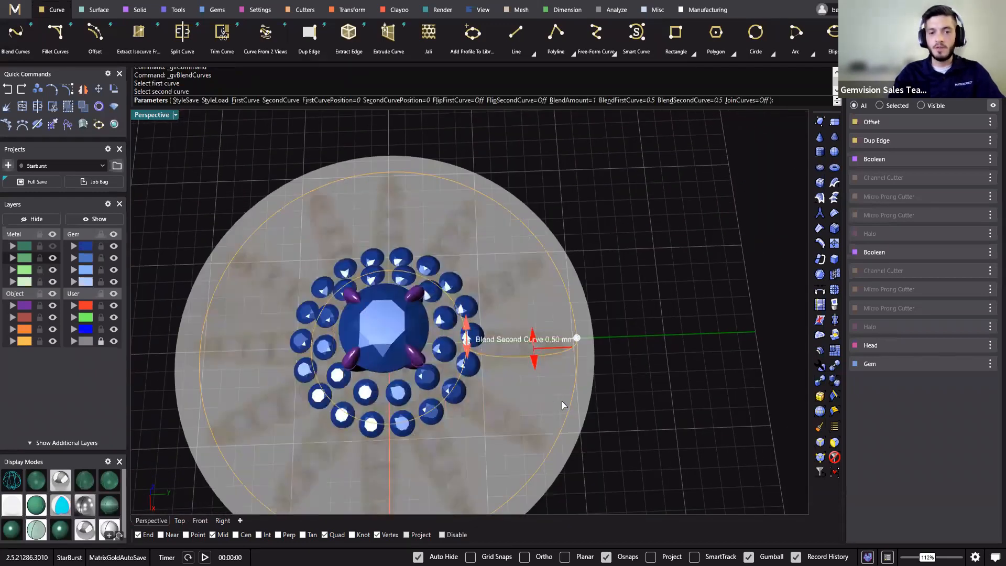
{"action": "right_click_drag", "start_coordinate": [562, 400], "coordinate": [545, 445]}
{"action": "left_click_drag", "start_coordinate": [561, 403], "coordinate": [405, 188]}
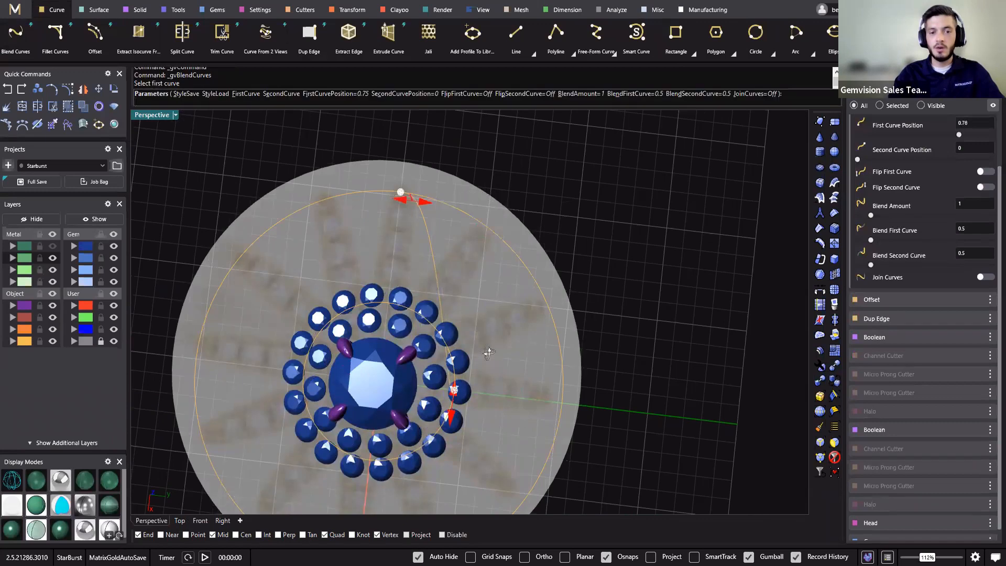
{"action": "right_click_drag", "start_coordinate": [404, 187], "coordinate": [294, 120]}
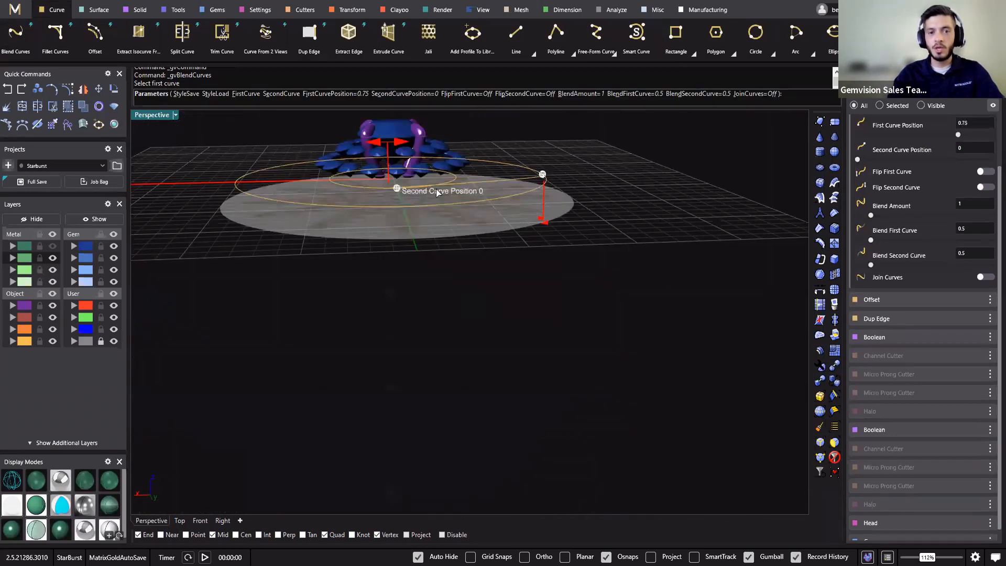
{"action": "left_click_drag", "start_coordinate": [395, 188], "coordinate": [454, 196]}
{"action": "right_click_drag", "start_coordinate": [475, 303], "coordinate": [519, 329]}
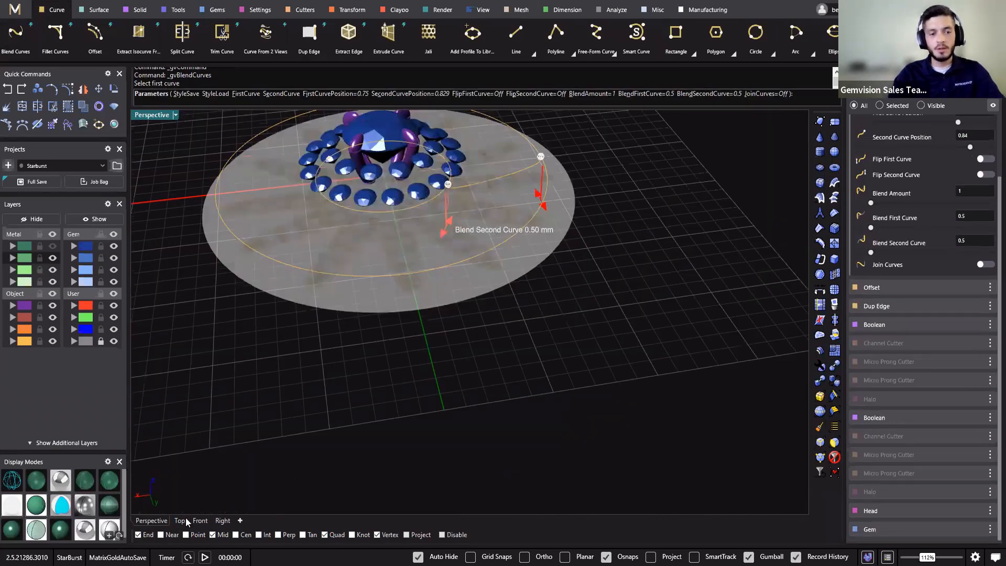
In the Top view, set the blend's first curve position to 0 on the vertical axis and its second curve position to 0.012.
{"action": "left_click", "coordinate": [179, 520]}
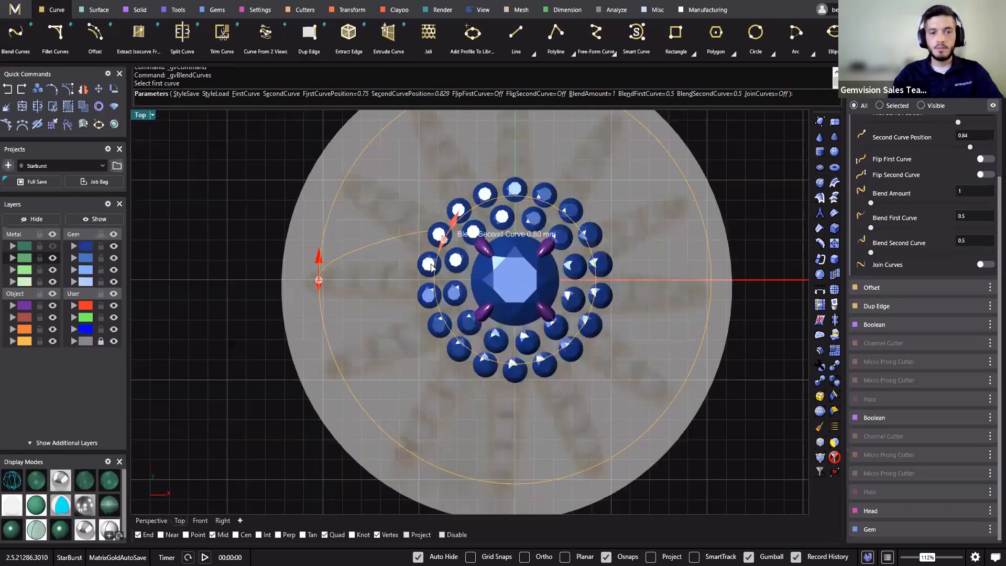
{"action": "scroll", "coordinate": [379, 332], "scroll_direction": "up", "scroll_amount": 2}
{"action": "scroll", "coordinate": [333, 328], "scroll_direction": "down", "scroll_amount": 4}
{"action": "left_click_drag", "start_coordinate": [333, 328], "coordinate": [457, 195]}
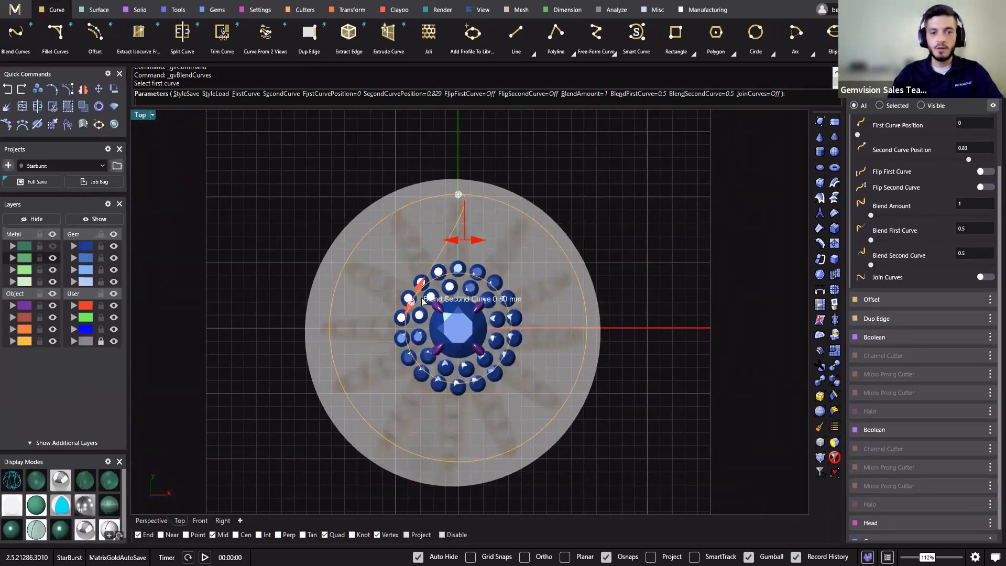
{"action": "left_click_drag", "start_coordinate": [411, 302], "coordinate": [467, 264]}
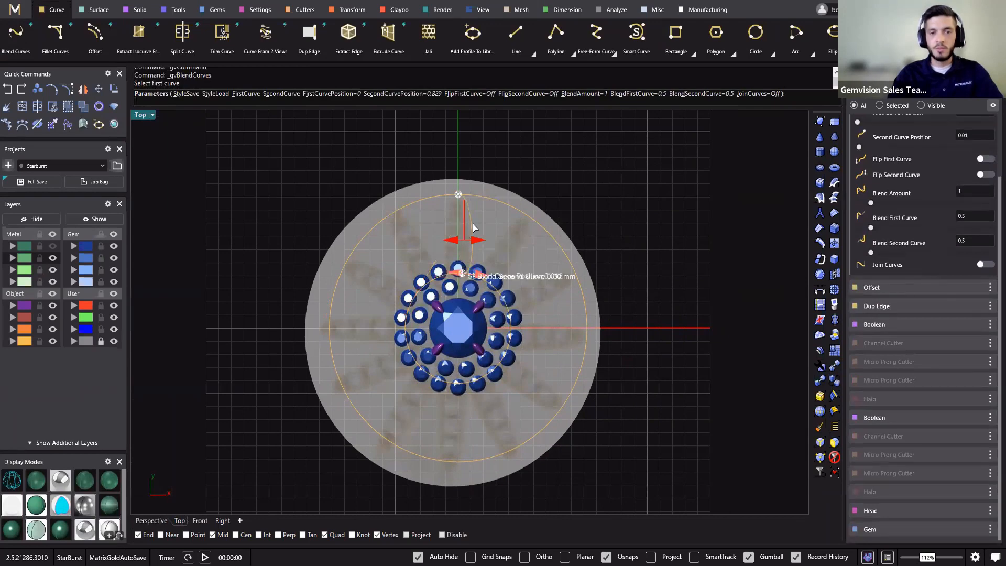
Shape the blend along the upper arm's edge with Blend First Curve 0.1, Blend Second Curve 0.3 and Blend Amount 1.7.
{"action": "scroll", "coordinate": [474, 228], "scroll_direction": "up", "scroll_amount": 4}
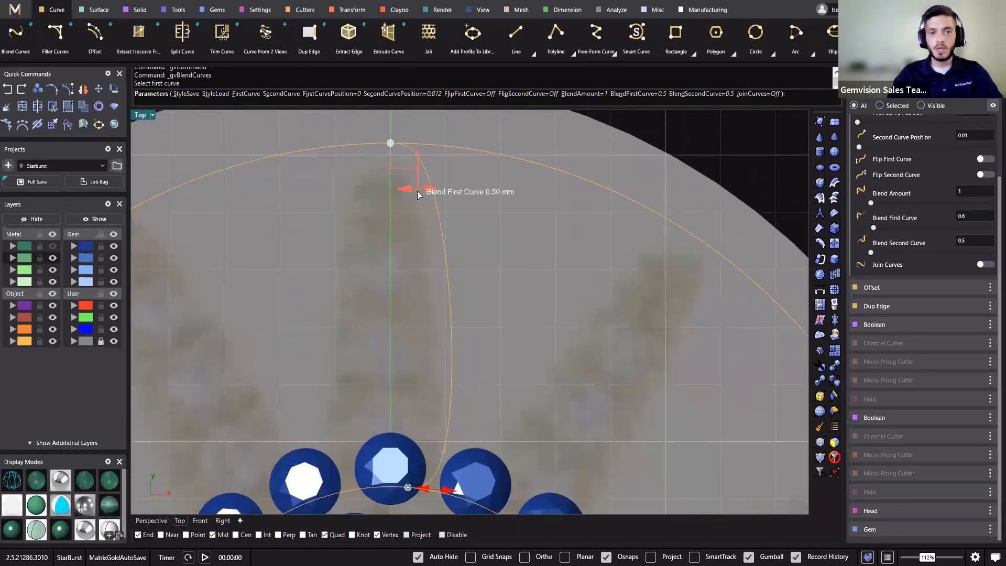
{"action": "left_click_drag", "start_coordinate": [417, 192], "coordinate": [396, 194]}
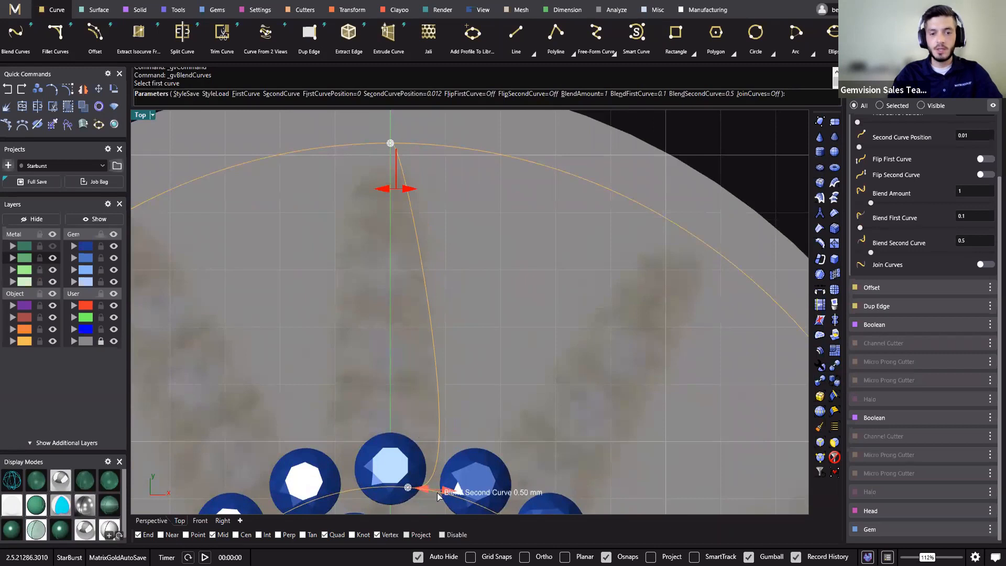
{"action": "left_click_drag", "start_coordinate": [434, 502], "coordinate": [420, 495]}
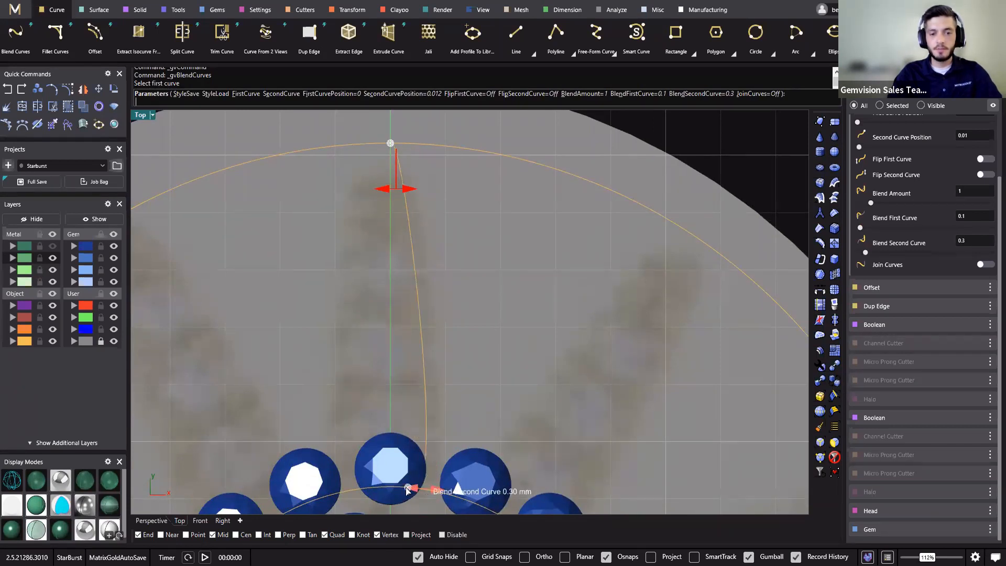
{"action": "right_click_drag", "start_coordinate": [410, 359], "coordinate": [379, 340]}
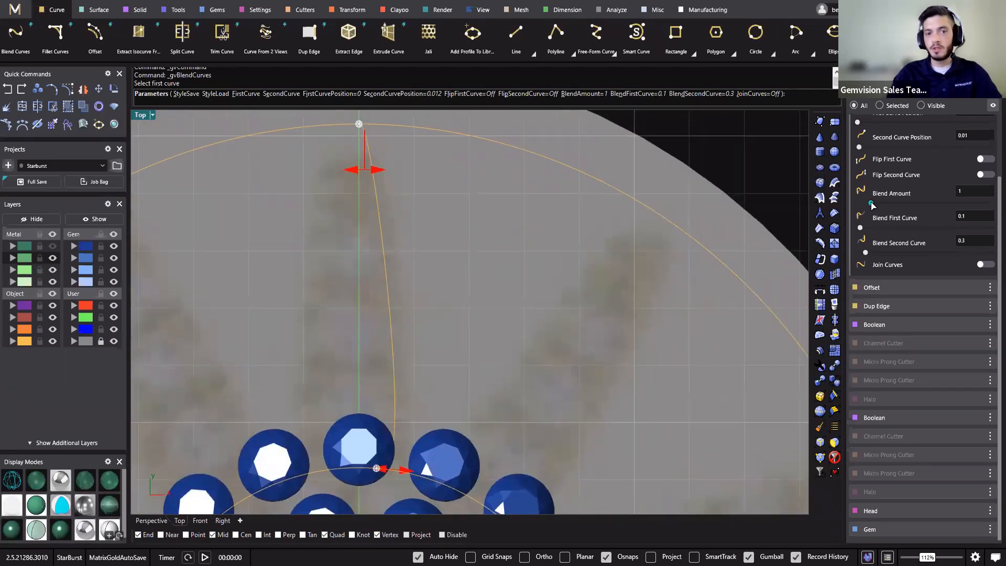
{"action": "left_click_drag", "start_coordinate": [874, 206], "coordinate": [882, 204]}
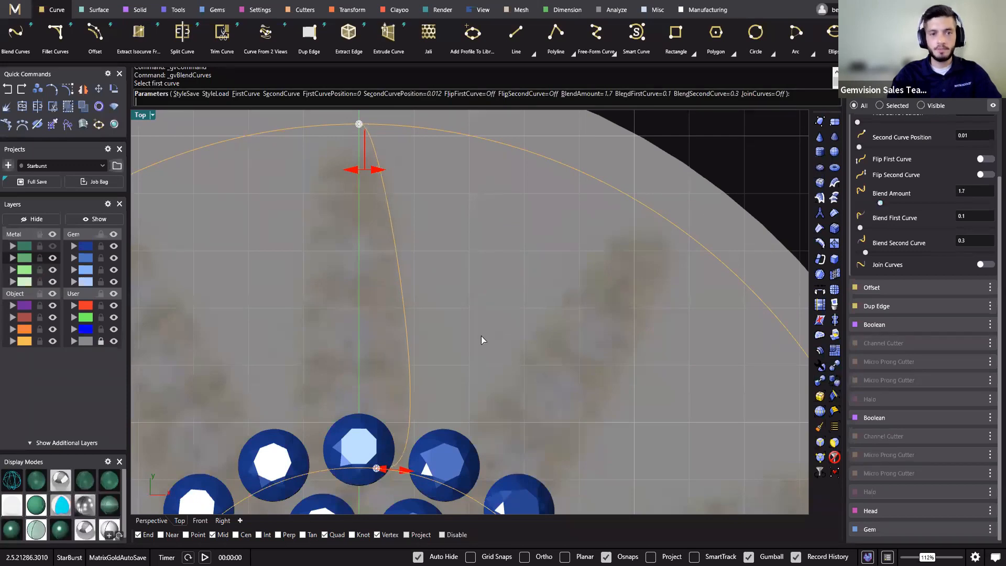
Set the blend's second curve position to 0.017 and hide the gems to compare the curve with the reference arm.
{"action": "scroll", "coordinate": [482, 340], "scroll_direction": "down", "scroll_amount": 5}
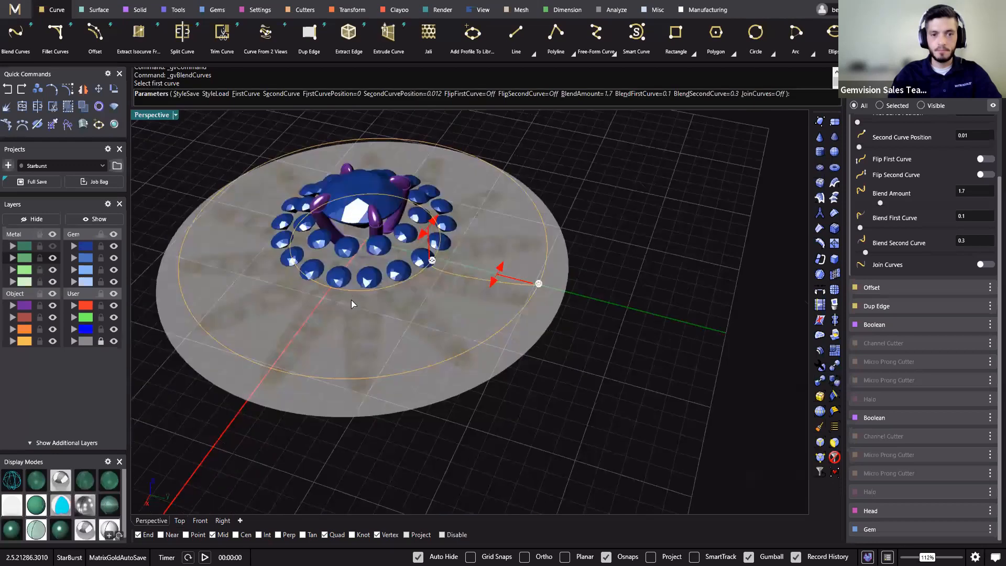
{"action": "scroll", "coordinate": [352, 300], "scroll_direction": "up", "scroll_amount": 5}
{"action": "left_click", "coordinate": [178, 520]}
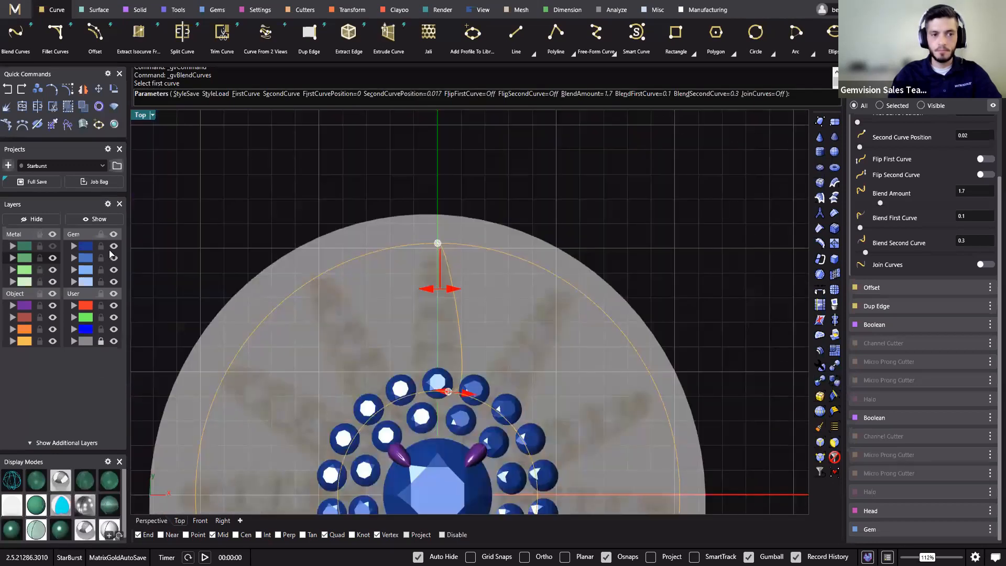
{"action": "scroll", "coordinate": [472, 398], "scroll_direction": "up", "scroll_amount": 8}
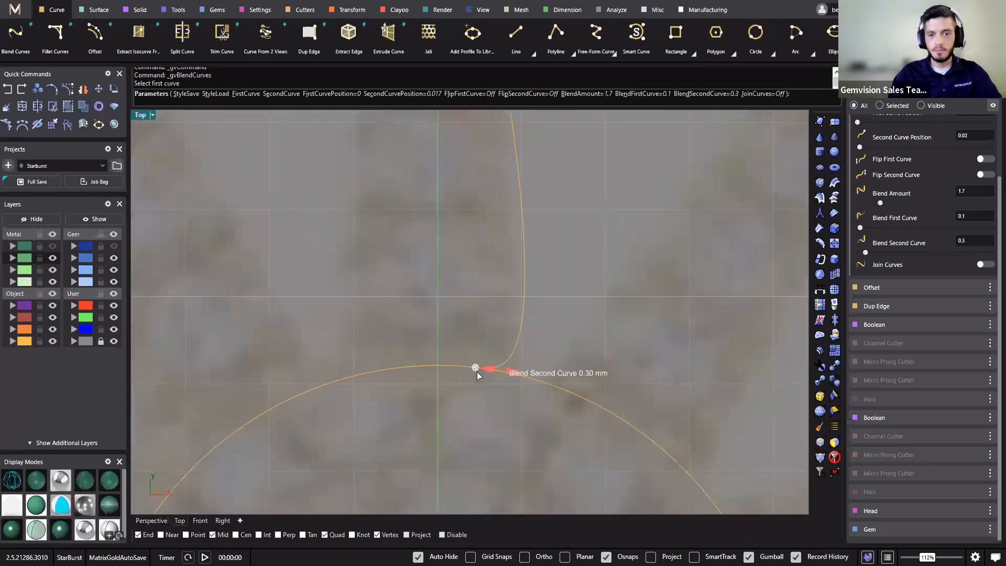
{"action": "scroll", "coordinate": [474, 370], "scroll_direction": "down", "scroll_amount": 10}
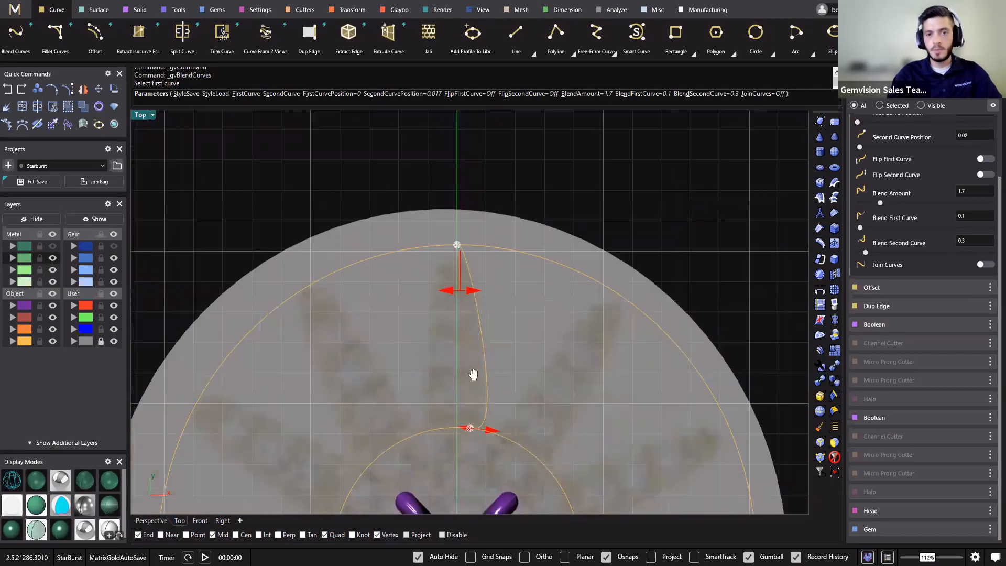
Check both ends of the blend curve between the outer and inner circles and accept it.
{"action": "right_click_drag", "start_coordinate": [473, 376], "coordinate": [470, 279]}
{"action": "scroll", "coordinate": [453, 185], "scroll_direction": "up", "scroll_amount": 5}
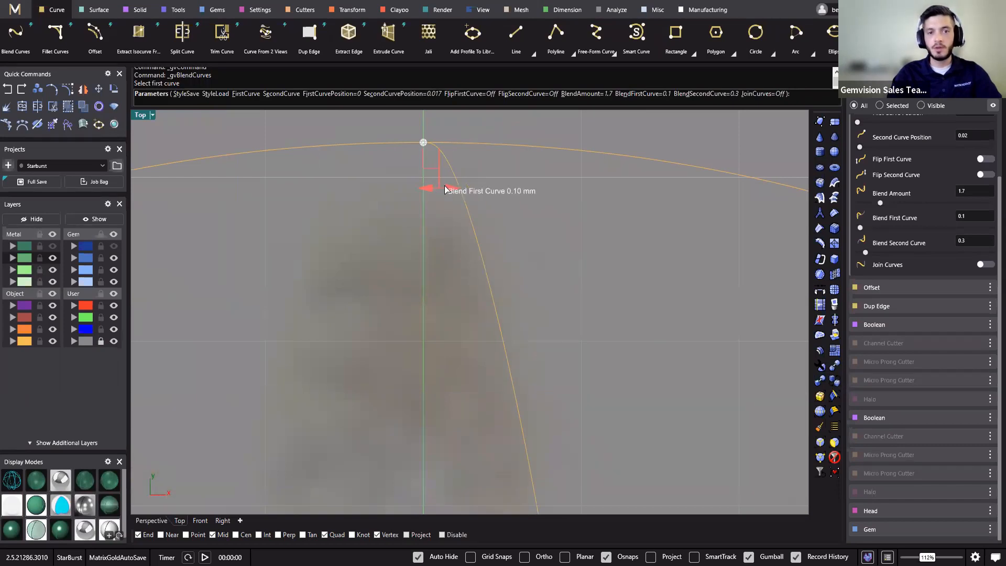
{"action": "scroll", "coordinate": [435, 199], "scroll_direction": "down", "scroll_amount": 2}
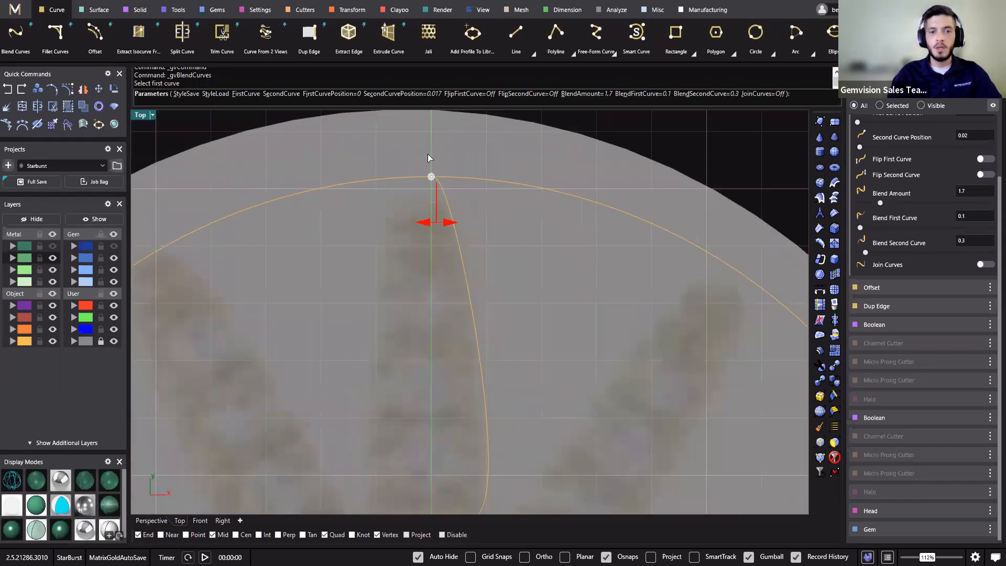
{"action": "scroll", "coordinate": [428, 266], "scroll_direction": "down", "scroll_amount": 3}
{"action": "scroll", "coordinate": [427, 271], "scroll_direction": "up", "scroll_amount": 4}
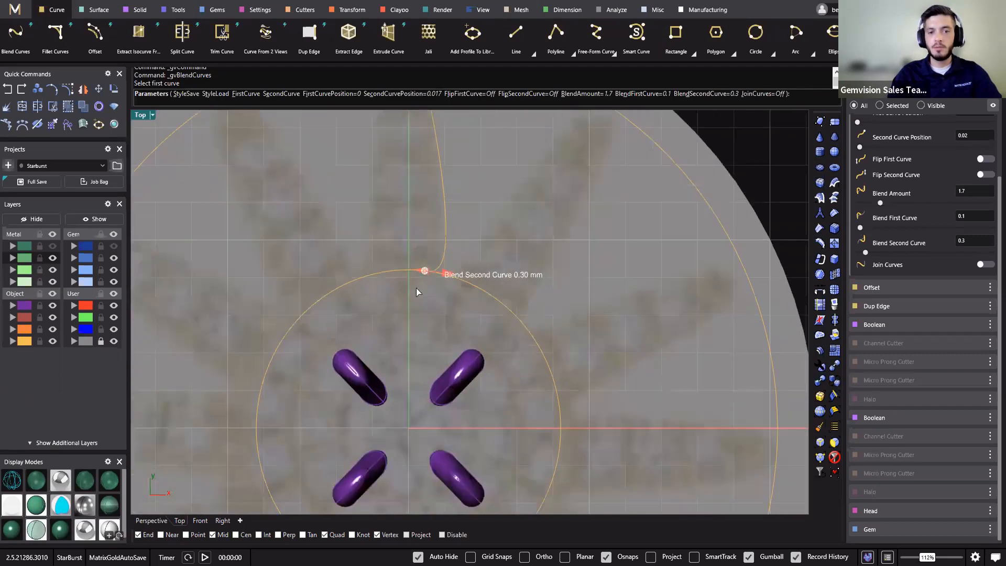
{"action": "scroll", "coordinate": [415, 287], "scroll_direction": "down", "scroll_amount": 4}
{"action": "right_click_drag", "start_coordinate": [403, 330], "coordinate": [408, 422]}
{"action": "scroll", "coordinate": [409, 422], "scroll_direction": "down", "scroll_amount": 4}
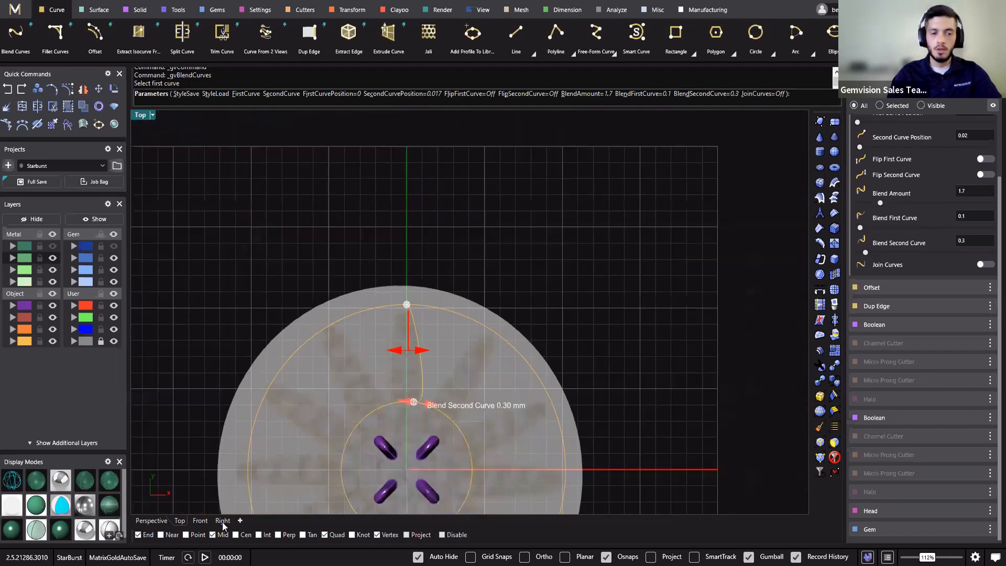
{"action": "key", "text": "Return"}
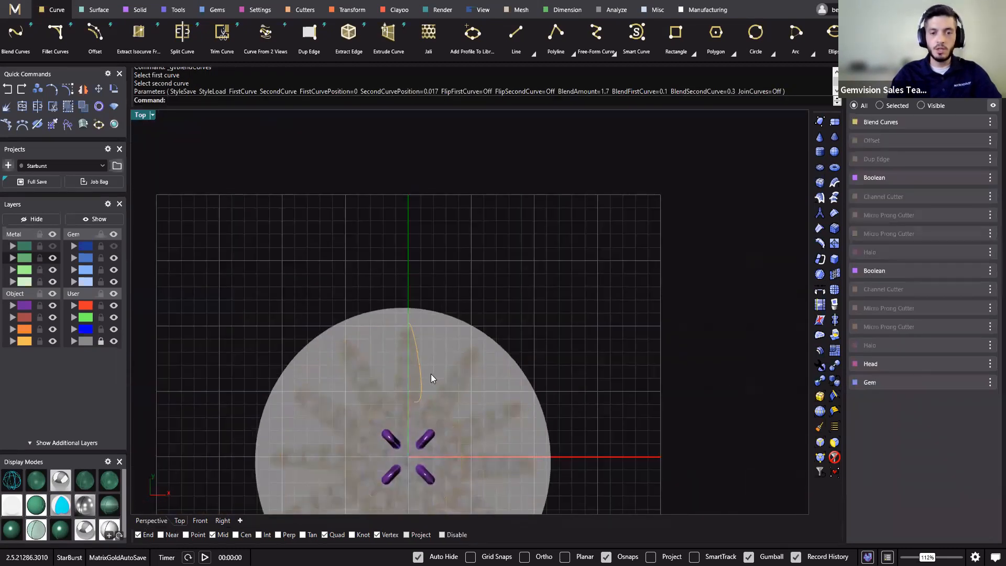
Mirror the blend curve across the vertical axis to outline both sides of the upper ray.
{"action": "left_click", "coordinate": [418, 377]}
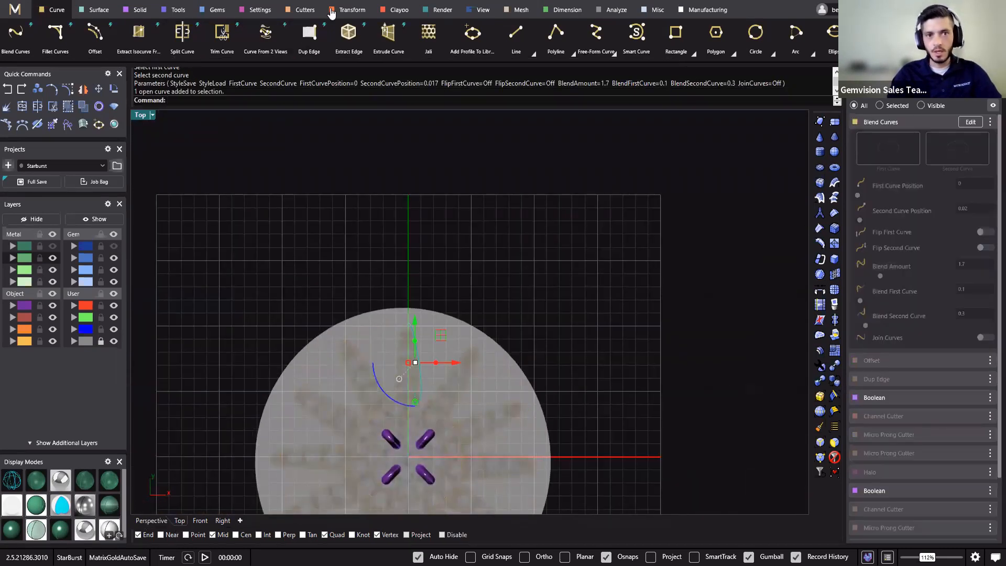
{"action": "left_click", "coordinate": [331, 12]}
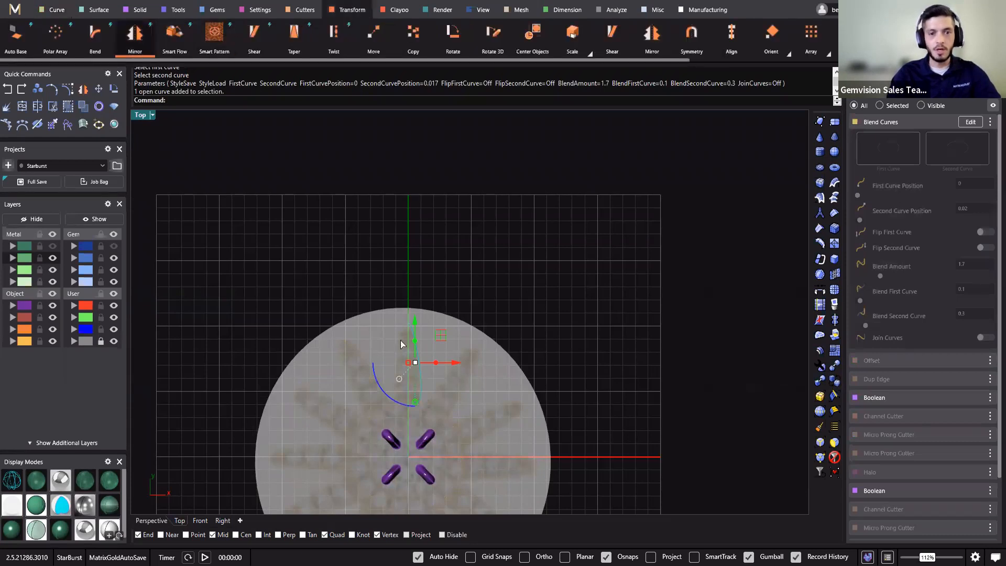
{"action": "right_click", "coordinate": [445, 280]}
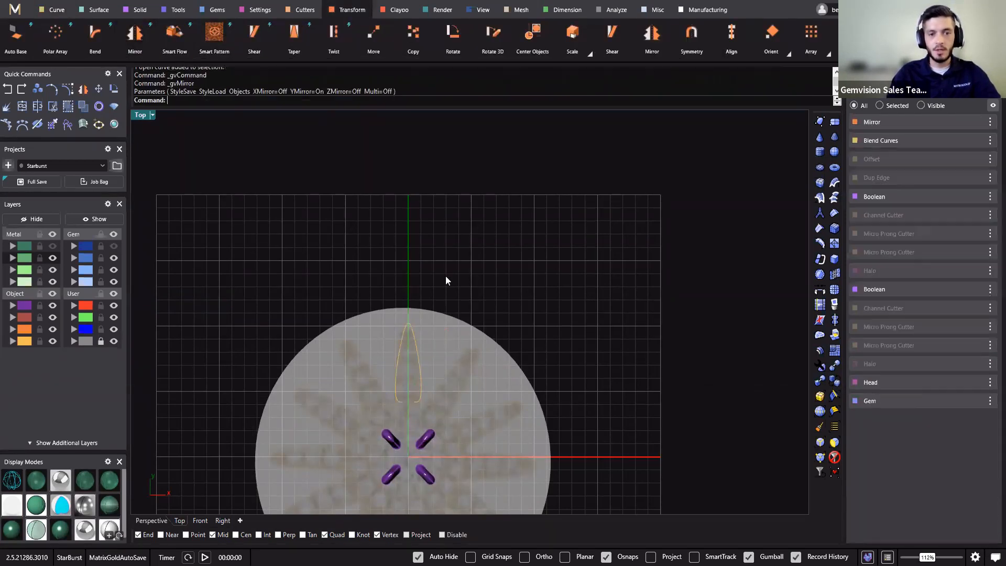
Turn on the first metal layer and the first gem layer to show the double halo and its stones.
{"action": "left_click", "coordinate": [52, 245]}
{"action": "right_click_drag", "start_coordinate": [404, 212], "coordinate": [400, 126]}
{"action": "scroll", "coordinate": [437, 395], "scroll_direction": "up", "scroll_amount": 3}
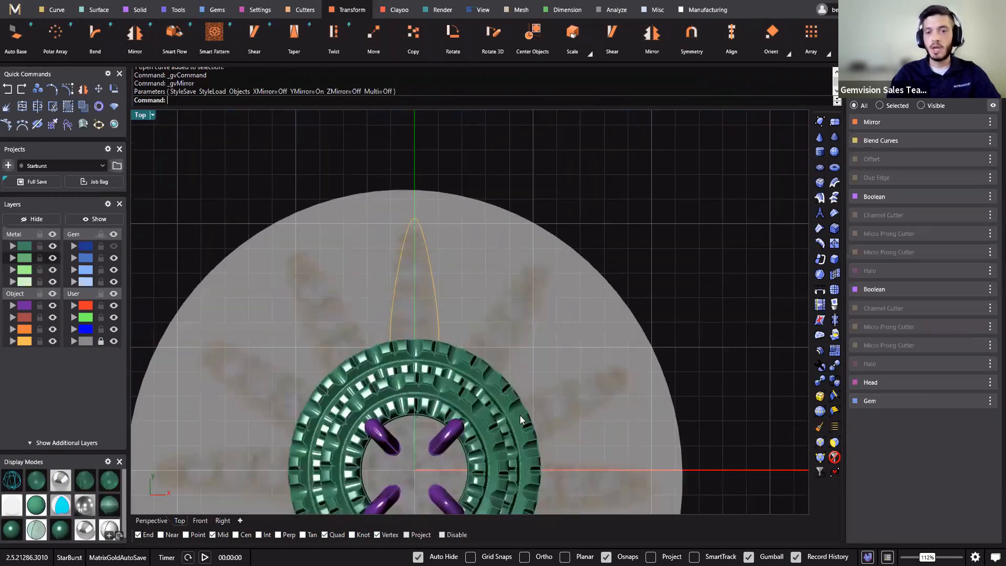
{"action": "right_click_drag", "start_coordinate": [521, 419], "coordinate": [515, 356]}
{"action": "left_click", "coordinate": [114, 247]}
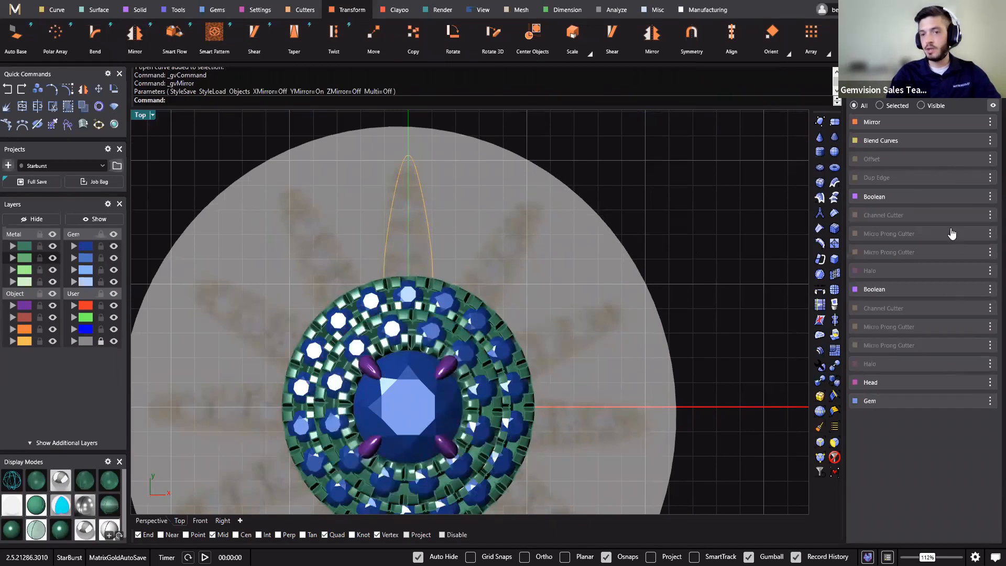
Try moving the center gem a little off center, and undo the edit.
{"action": "left_click", "coordinate": [970, 401]}
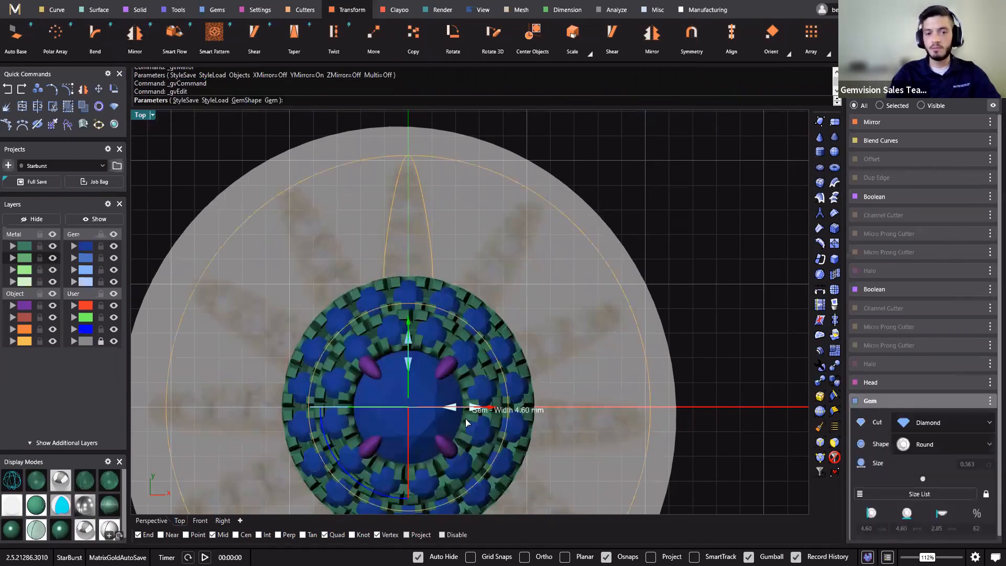
{"action": "left_click_drag", "start_coordinate": [460, 410], "coordinate": [442, 420]}
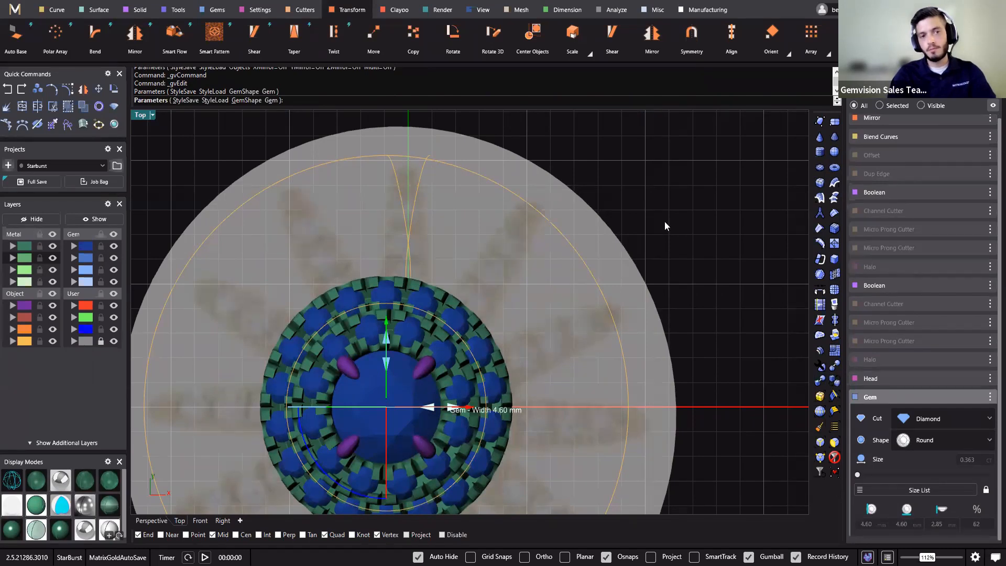
{"action": "key", "text": "ctrl+z"}
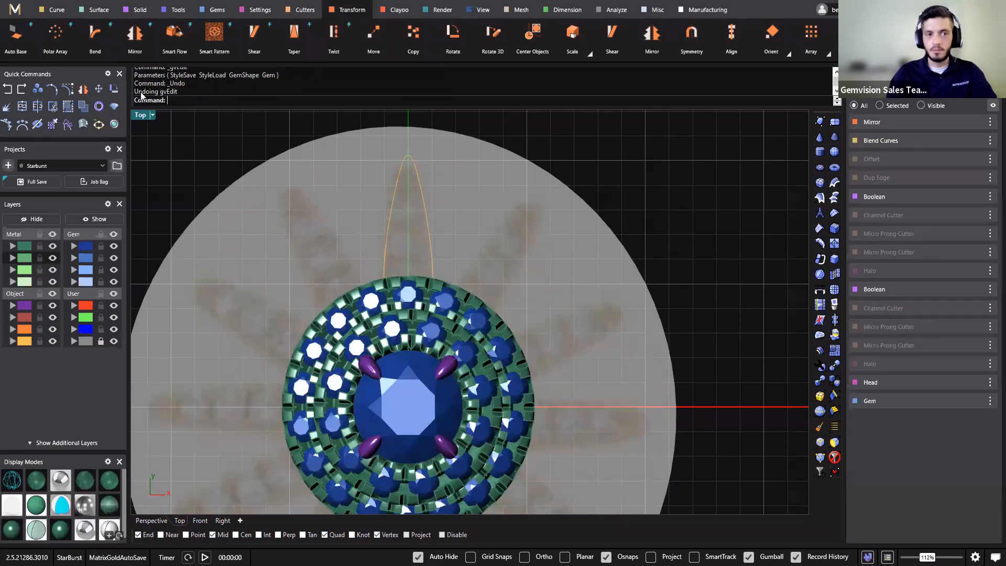
Edit the round center gem and set its size to 3.50 mm from the size list.
{"action": "right_click_drag", "start_coordinate": [618, 157], "coordinate": [476, 300]}
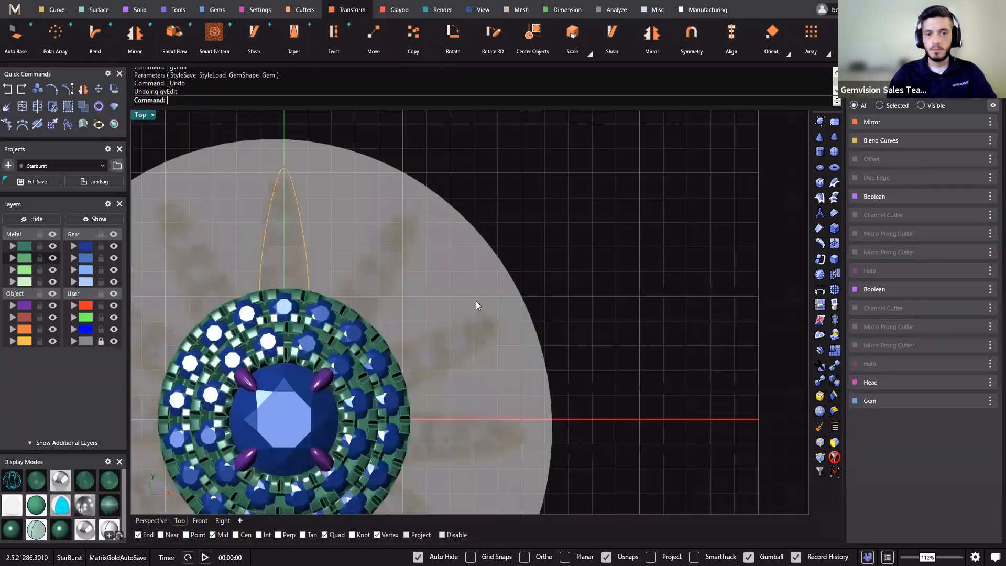
{"action": "scroll", "coordinate": [470, 306], "scroll_direction": "down", "scroll_amount": 3}
{"action": "left_click", "coordinate": [471, 306]}
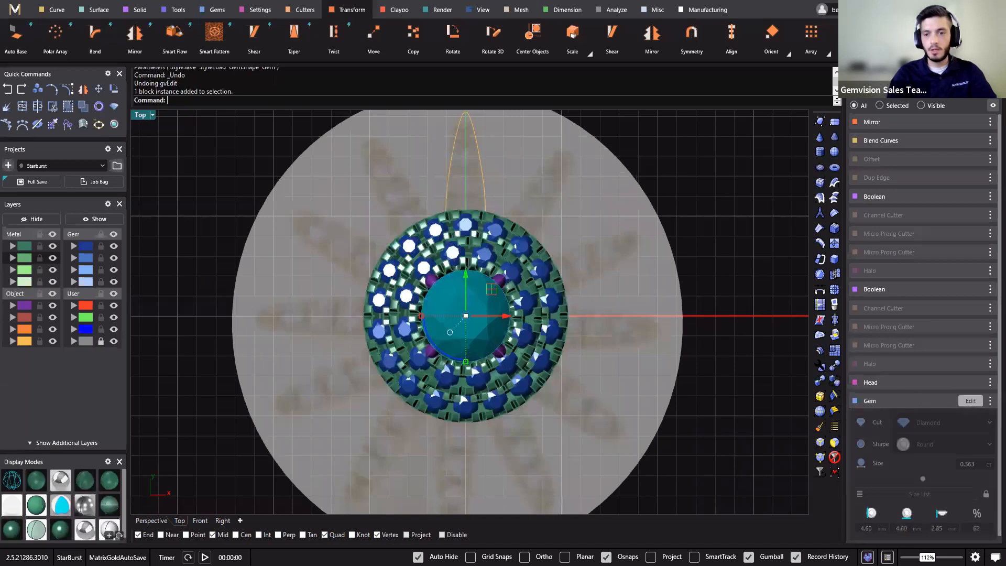
{"action": "left_click", "coordinate": [912, 532]}
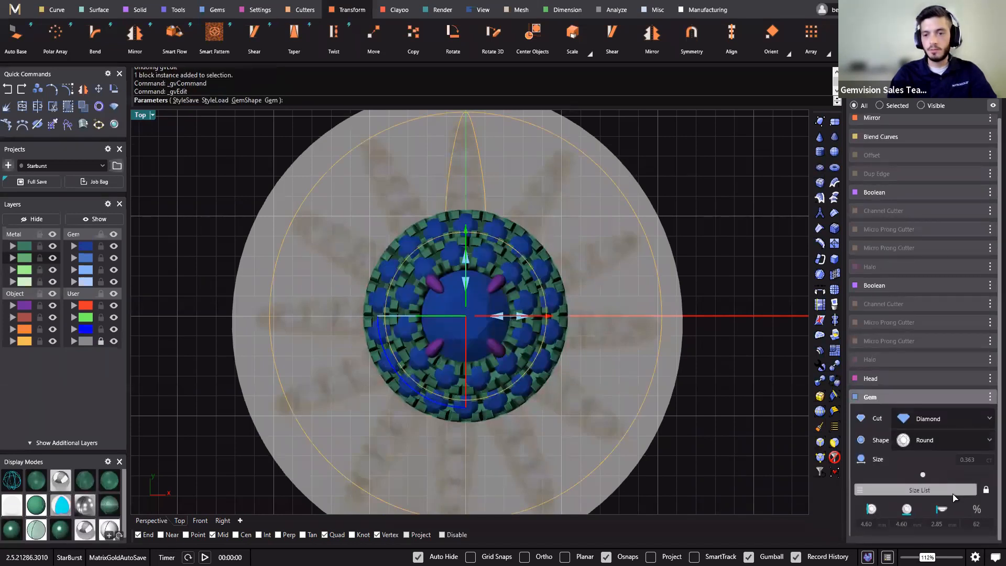
{"action": "left_click", "coordinate": [923, 491]}
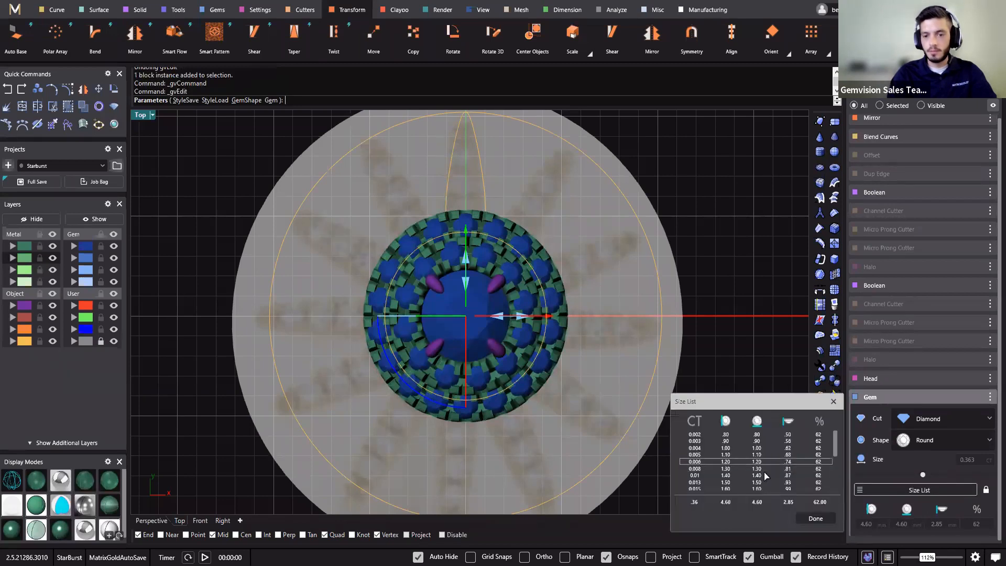
{"action": "scroll", "coordinate": [754, 471], "scroll_direction": "down", "scroll_amount": 8}
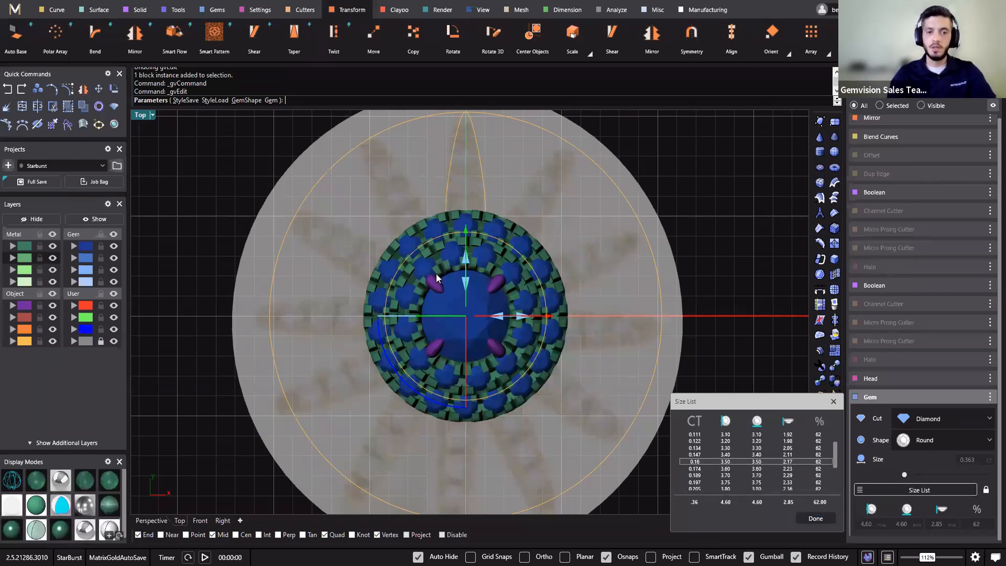
{"action": "scroll", "coordinate": [523, 277], "scroll_direction": "down", "scroll_amount": 3}
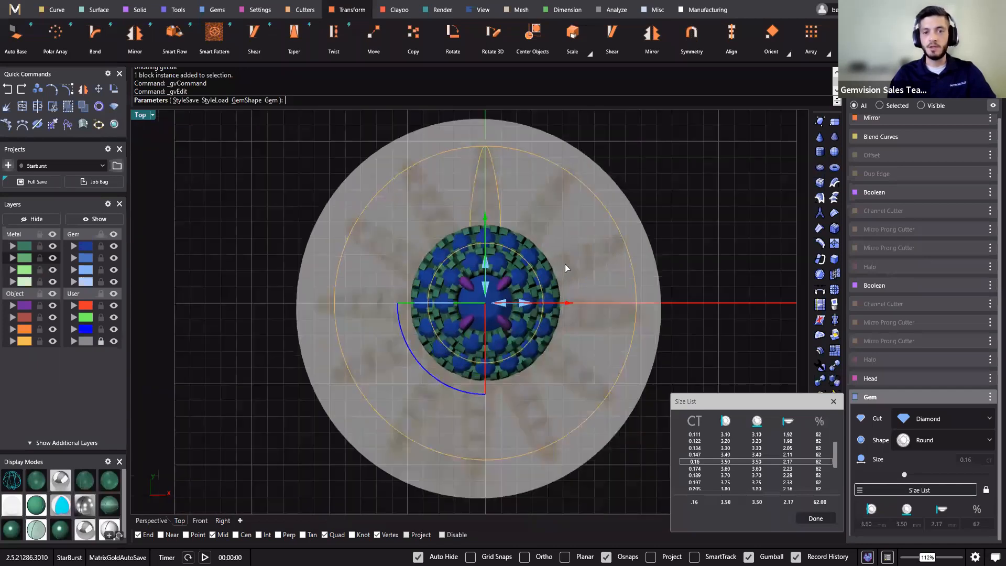
{"action": "right_click_drag", "start_coordinate": [565, 231], "coordinate": [527, 318]}
{"action": "right_click_drag", "start_coordinate": [500, 376], "coordinate": [500, 367]}
{"action": "right_click_drag", "start_coordinate": [561, 216], "coordinate": [559, 192]}
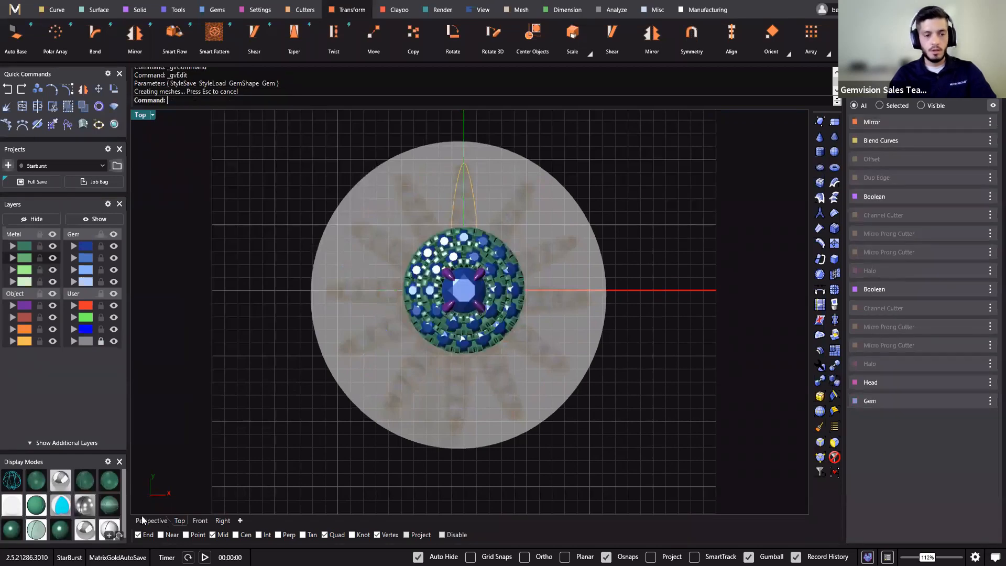
Hide the first metal layer in the perspective view to expose the open inner ends of the ray outline.
{"action": "left_click", "coordinate": [144, 521]}
{"action": "right_click_drag", "start_coordinate": [412, 251], "coordinate": [629, 184]}
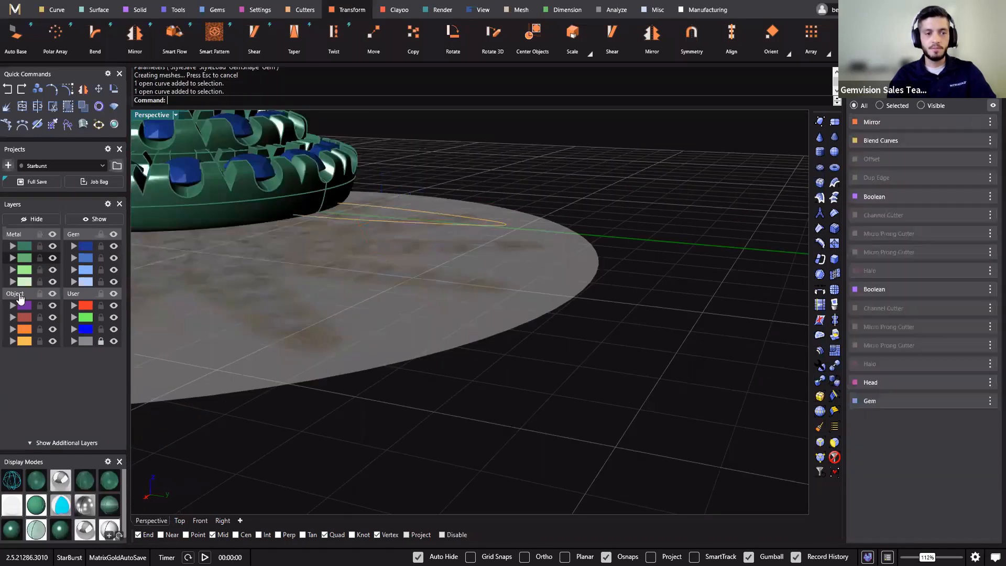
{"action": "left_click", "coordinate": [53, 246]}
{"action": "right_click_drag", "start_coordinate": [386, 372], "coordinate": [303, 252]}
{"action": "scroll", "coordinate": [303, 252], "scroll_direction": "up", "scroll_amount": 3}
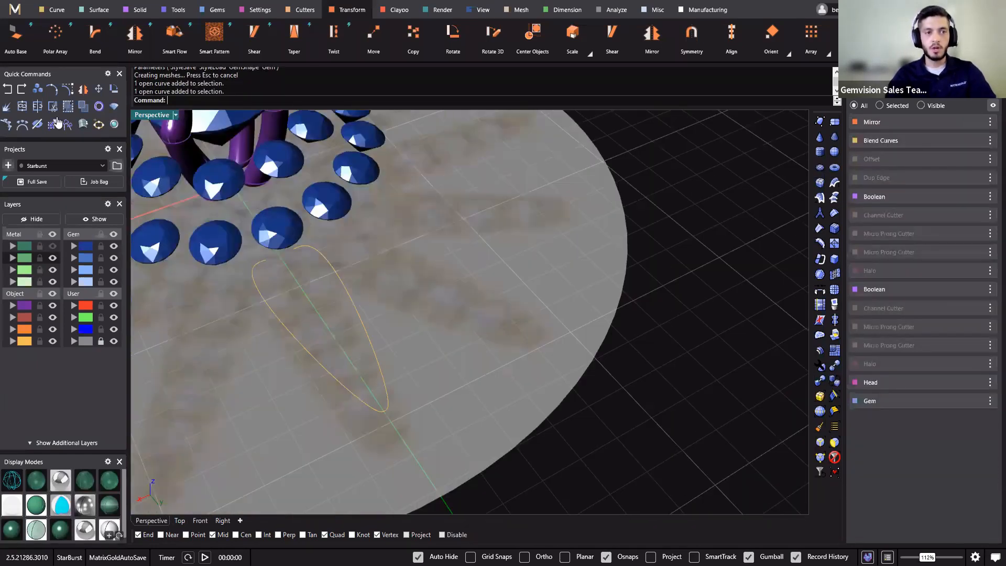
Blend the inner ends of the two mirrored ray curves at curve positions 0.95 and 0.95, with Join Curves on.
{"action": "left_click", "coordinate": [54, 9]}
{"action": "left_click", "coordinate": [11, 48]}
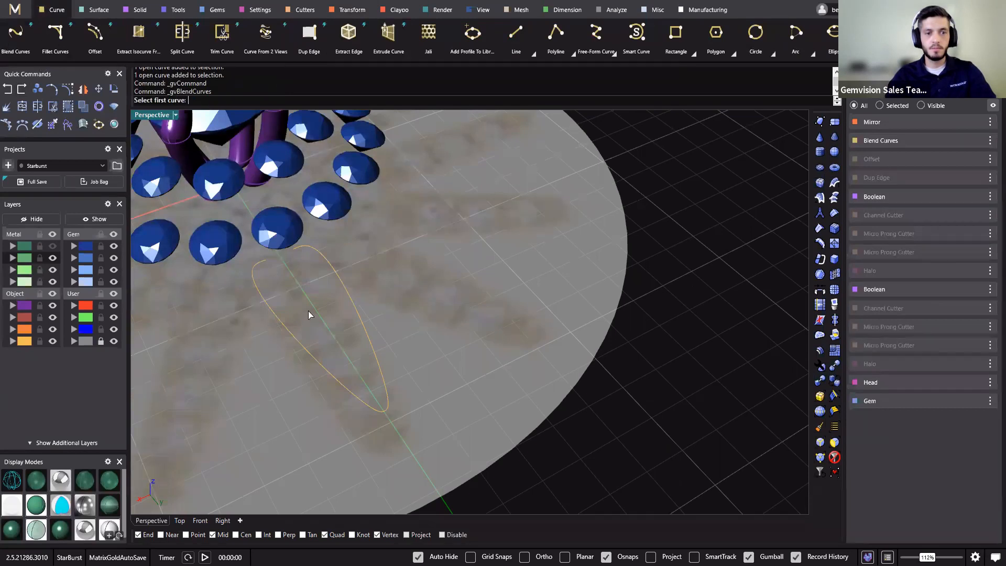
{"action": "left_click", "coordinate": [252, 268]}
{"action": "left_click", "coordinate": [312, 253]}
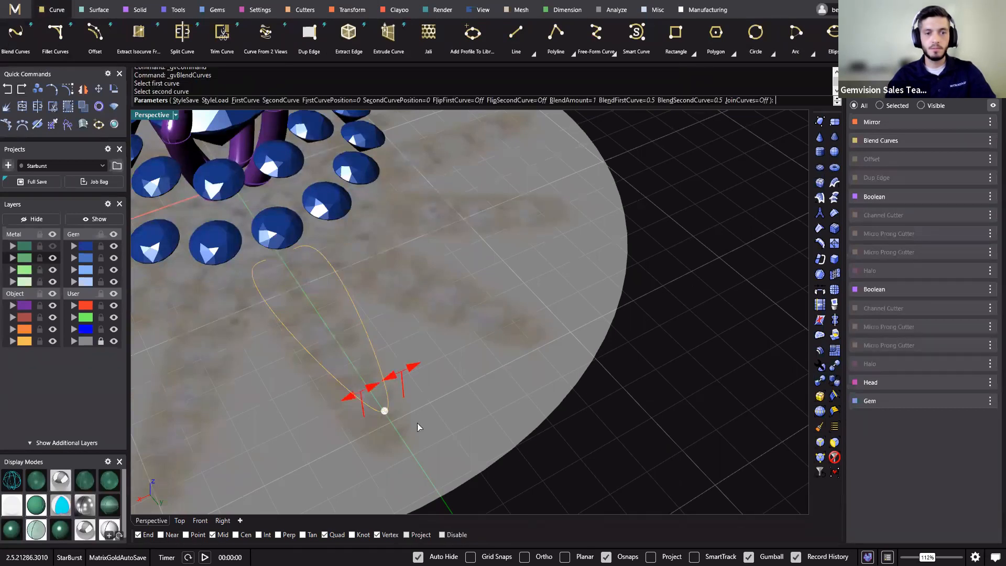
{"action": "left_click_drag", "start_coordinate": [386, 409], "coordinate": [254, 267]}
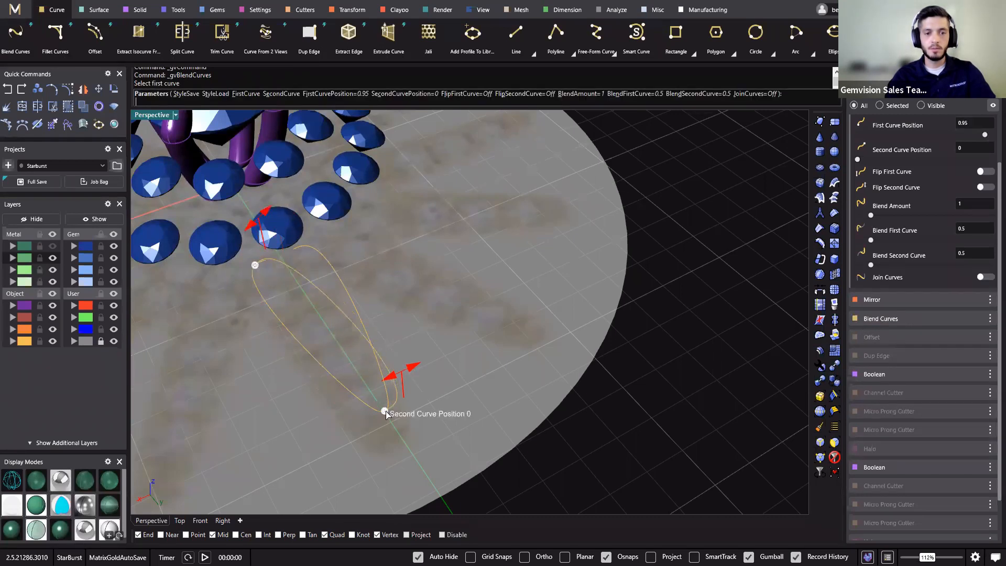
{"action": "left_click_drag", "start_coordinate": [385, 410], "coordinate": [306, 245]}
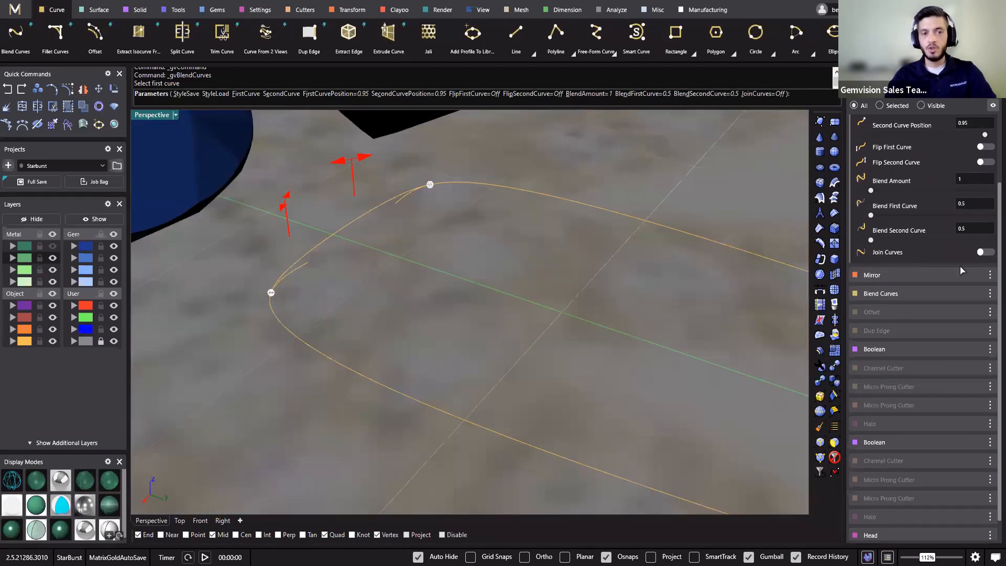
{"action": "left_click", "coordinate": [985, 252]}
{"action": "scroll", "coordinate": [523, 372], "scroll_direction": "down", "scroll_amount": 5}
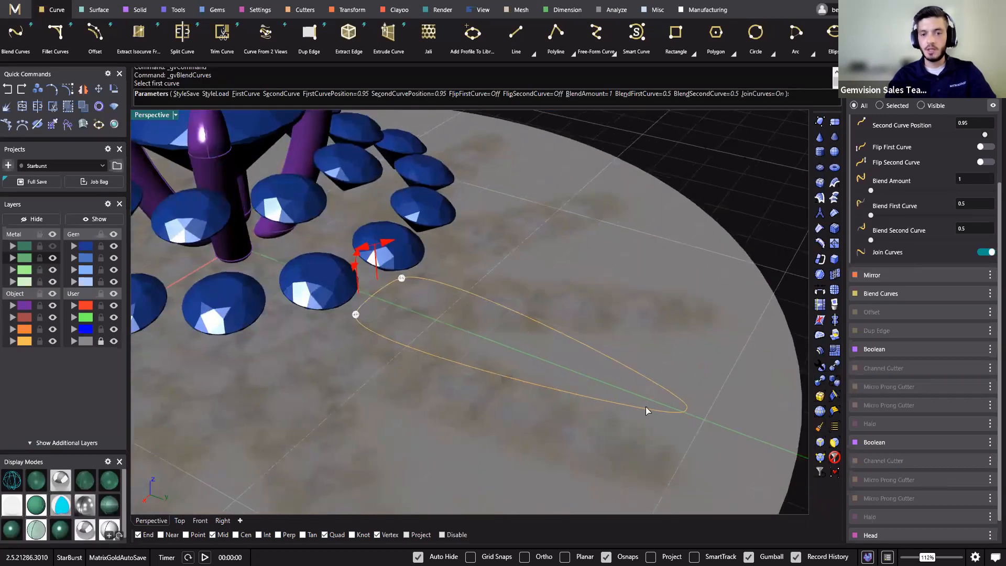
{"action": "key", "text": "Return"}
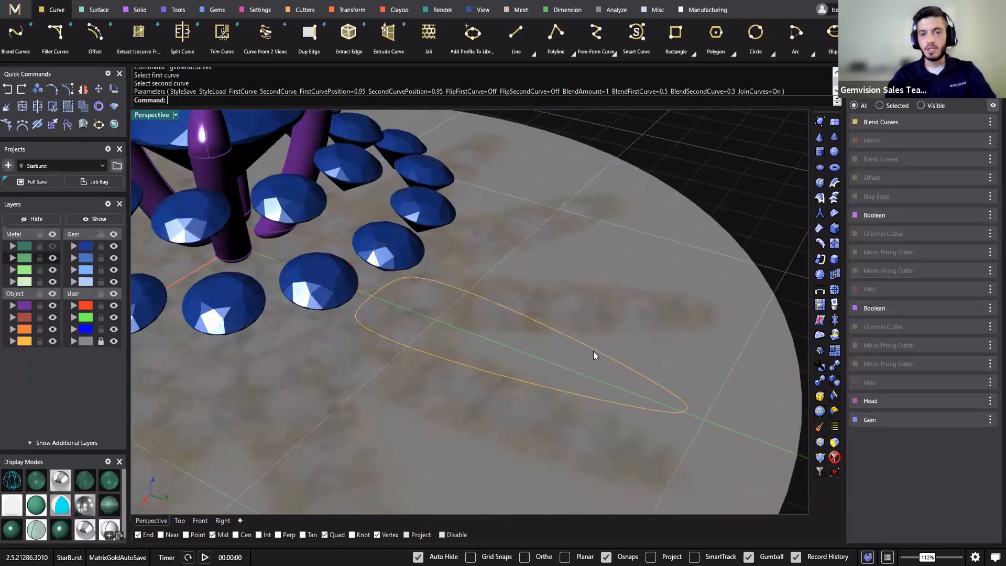
Examine the closed ray curve against the gems and reference image in the perspective and top views.
{"action": "left_click", "coordinate": [593, 351]}
{"action": "scroll", "coordinate": [651, 348], "scroll_direction": "down", "scroll_amount": 3}
{"action": "scroll", "coordinate": [434, 337], "scroll_direction": "down", "scroll_amount": 5}
{"action": "right_click_drag", "start_coordinate": [434, 337], "coordinate": [433, 335]}
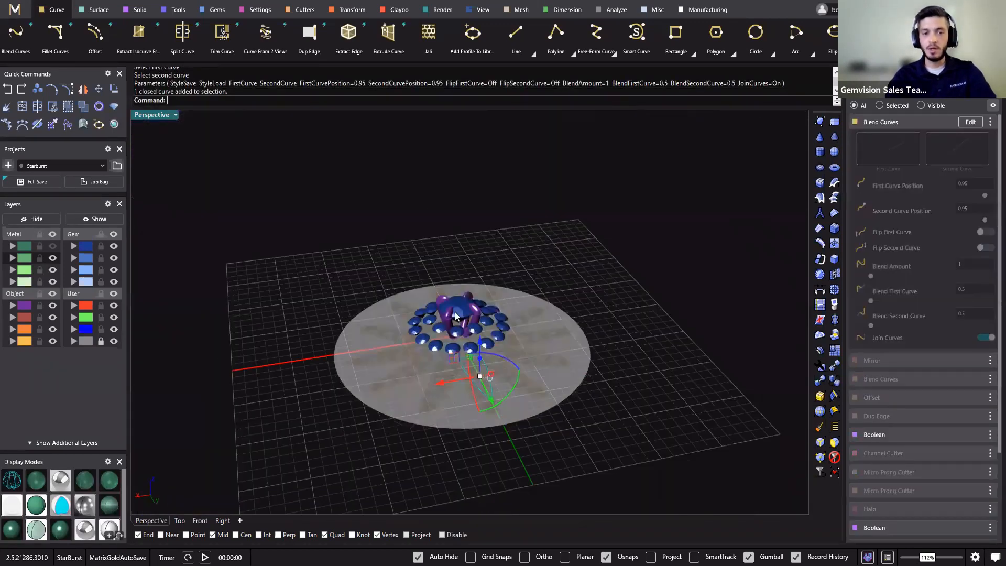
{"action": "scroll", "coordinate": [398, 391], "scroll_direction": "down", "scroll_amount": 3}
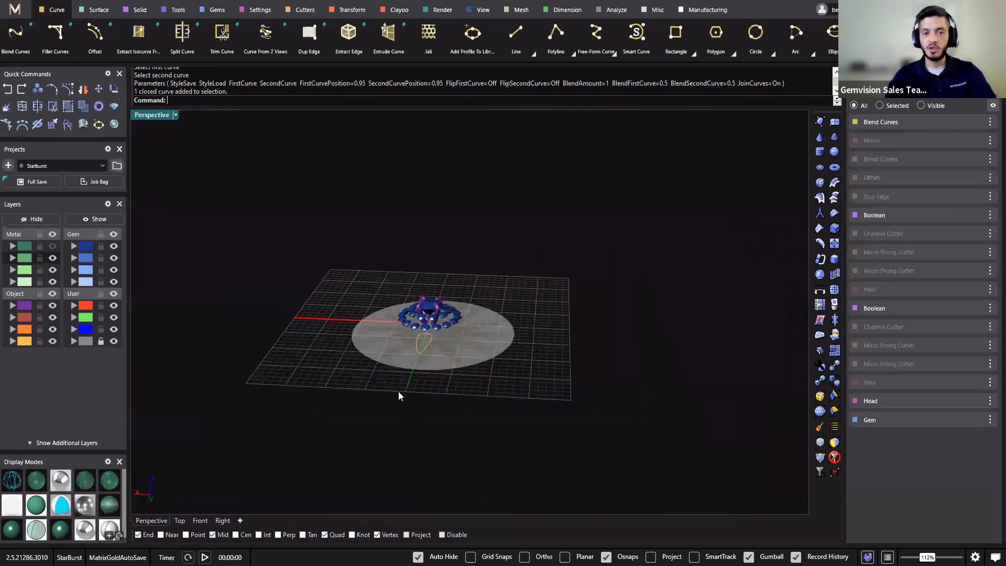
{"action": "left_click", "coordinate": [181, 521]}
{"action": "scroll", "coordinate": [476, 168], "scroll_direction": "up", "scroll_amount": 6}
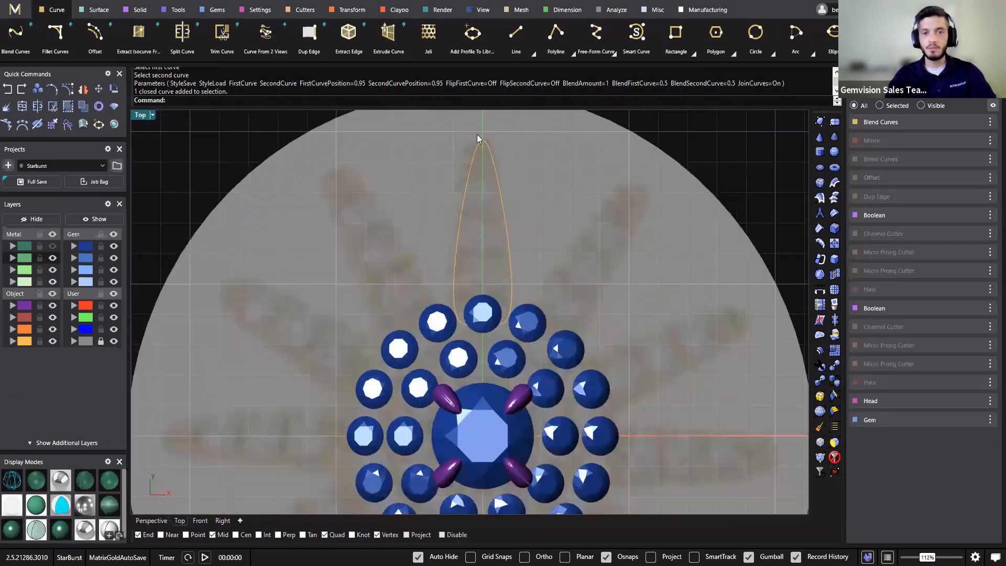
{"action": "scroll", "coordinate": [495, 350], "scroll_direction": "down", "scroll_amount": 2}
{"action": "scroll", "coordinate": [495, 350], "scroll_direction": "down", "scroll_amount": 2}
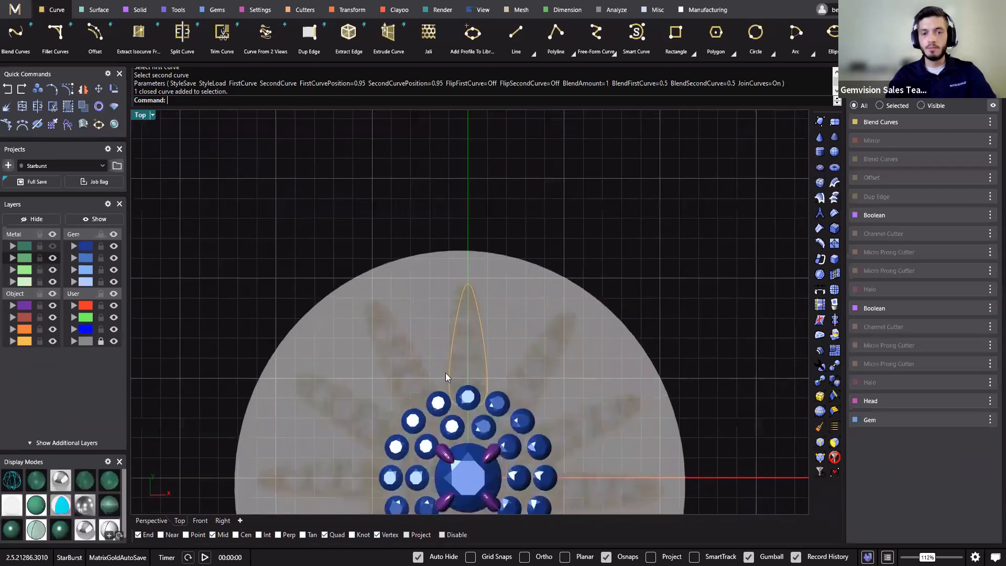
{"action": "left_click", "coordinate": [151, 520]}
{"action": "right_click_drag", "start_coordinate": [443, 294], "coordinate": [446, 335]}
{"action": "scroll", "coordinate": [255, 361], "scroll_direction": "up", "scroll_amount": 2}
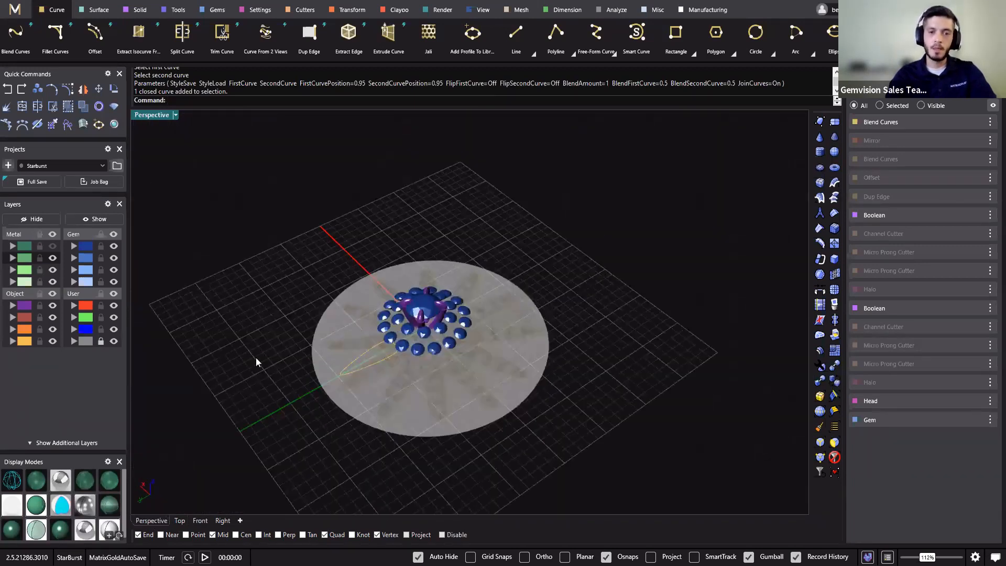
Show the first metal layer again and select the closed ray curve beside the halo.
{"action": "left_click", "coordinate": [54, 247]}
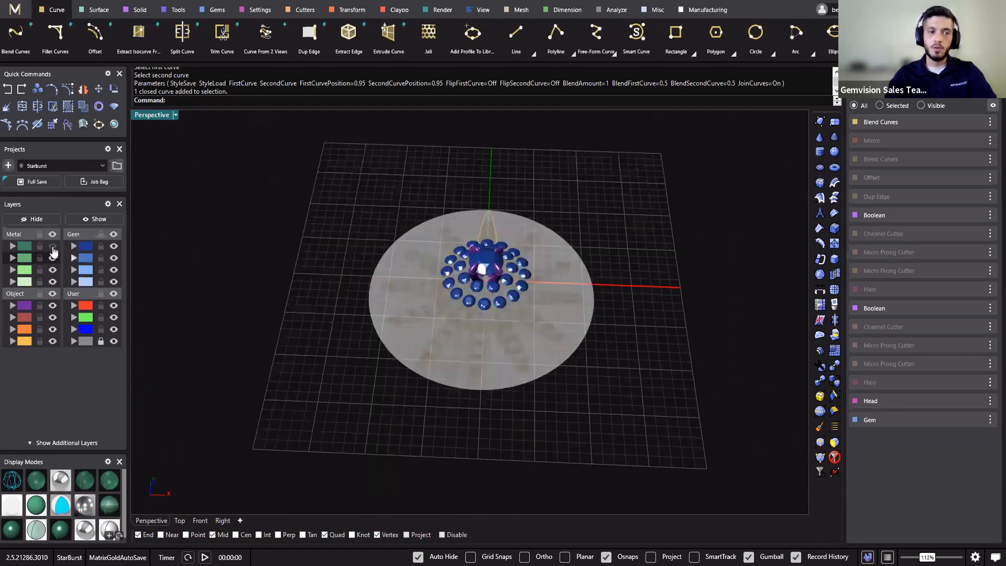
{"action": "right_click_drag", "start_coordinate": [414, 307], "coordinate": [630, 387]}
{"action": "scroll", "coordinate": [543, 376], "scroll_direction": "up", "scroll_amount": 4}
{"action": "left_click", "coordinate": [549, 370]}
{"action": "left_click", "coordinate": [629, 384]}
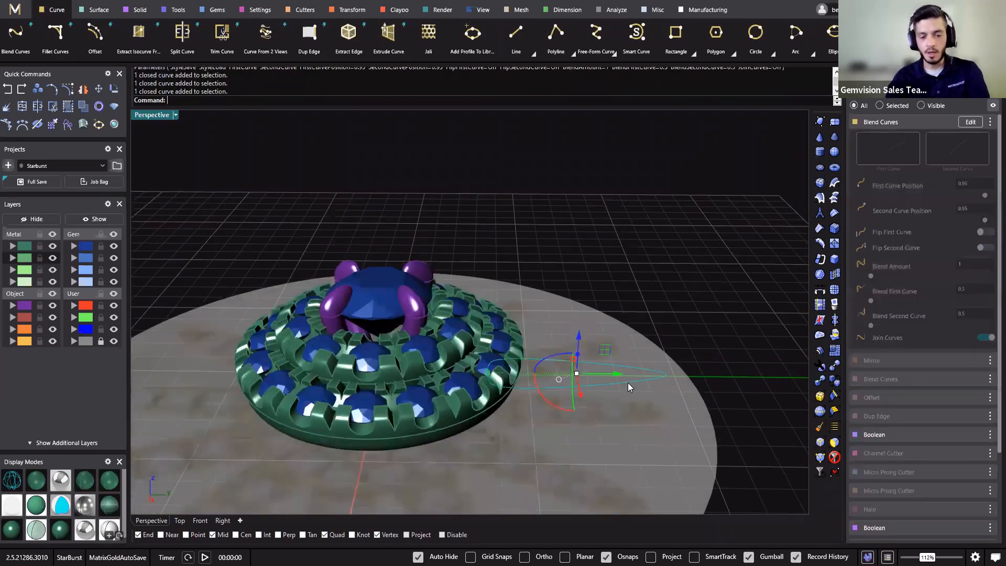
Fill the closed ray curve with a planar surface and delete one of the two overlapping surfaces inside it.
{"action": "right_click", "coordinate": [628, 385]}
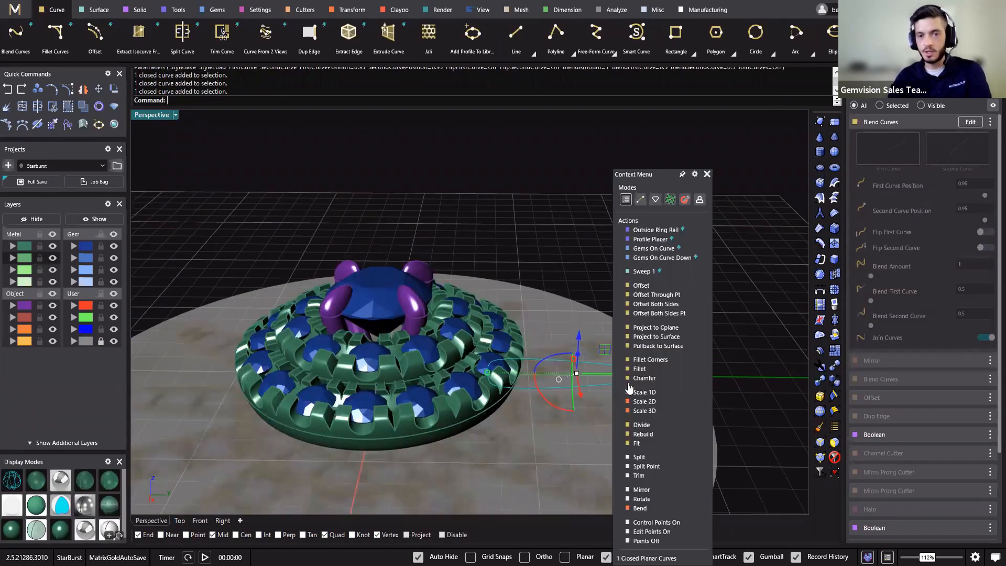
{"action": "left_click", "coordinate": [670, 202]}
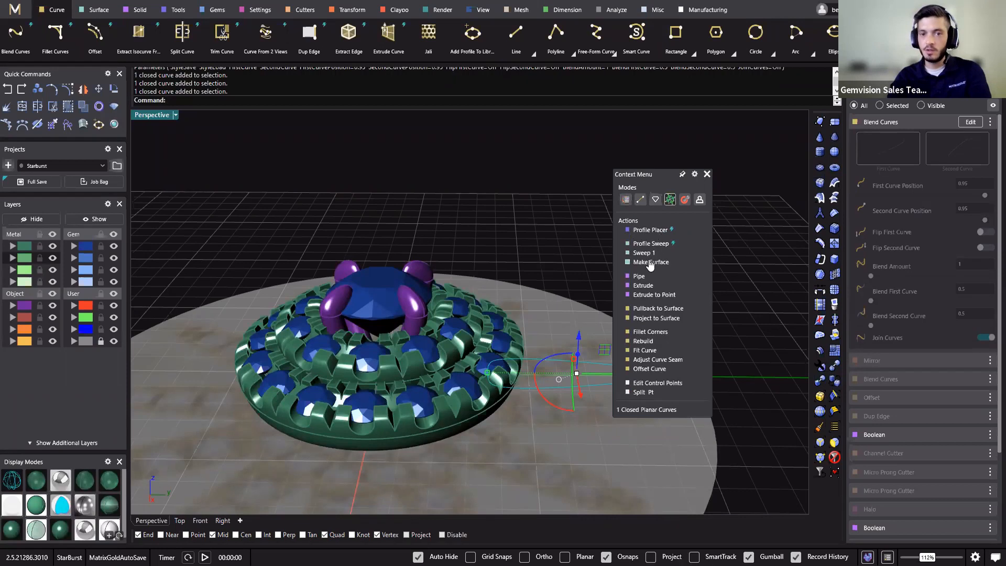
{"action": "left_click", "coordinate": [650, 265]}
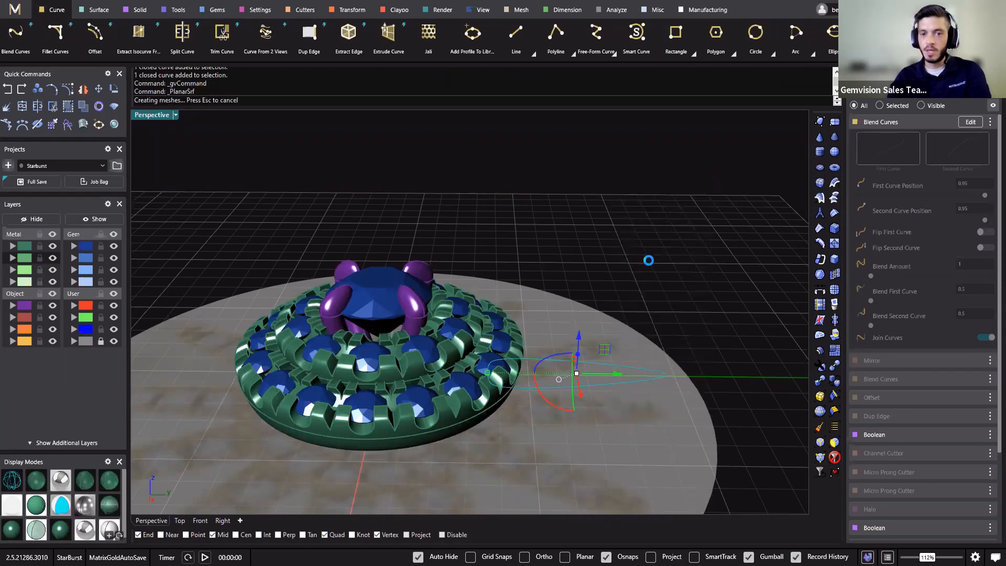
{"action": "left_click", "coordinate": [684, 338]}
{"action": "left_click", "coordinate": [603, 377]}
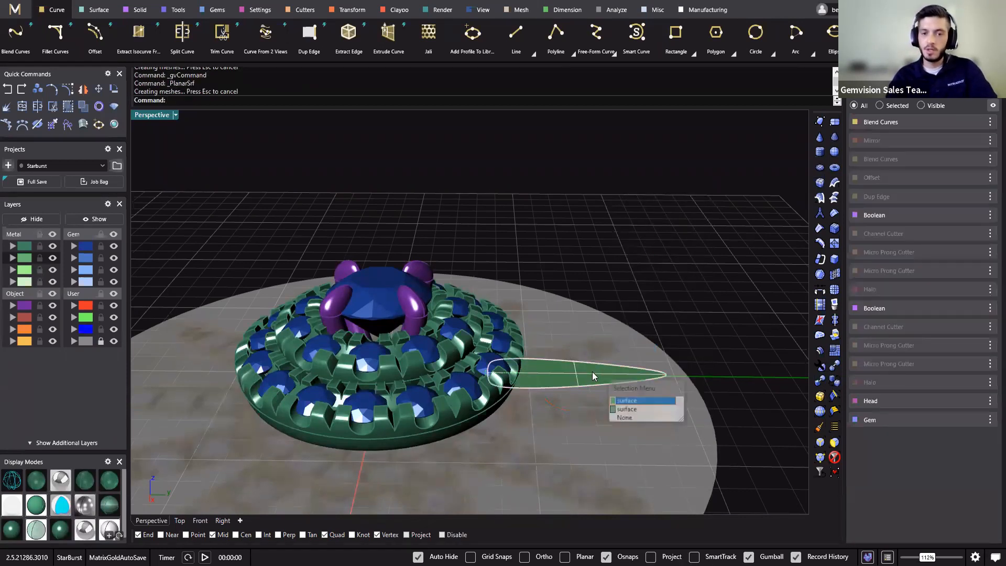
{"action": "left_click", "coordinate": [635, 402]}
{"action": "key", "text": "Delete"}
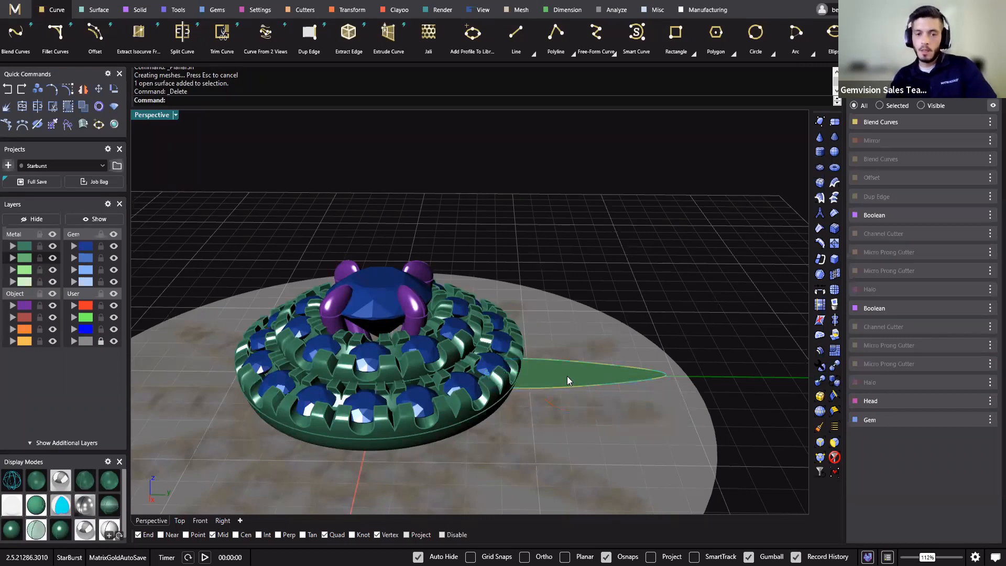
{"action": "scroll", "coordinate": [567, 376], "scroll_direction": "up", "scroll_amount": 4}
{"action": "left_click", "coordinate": [544, 386]}
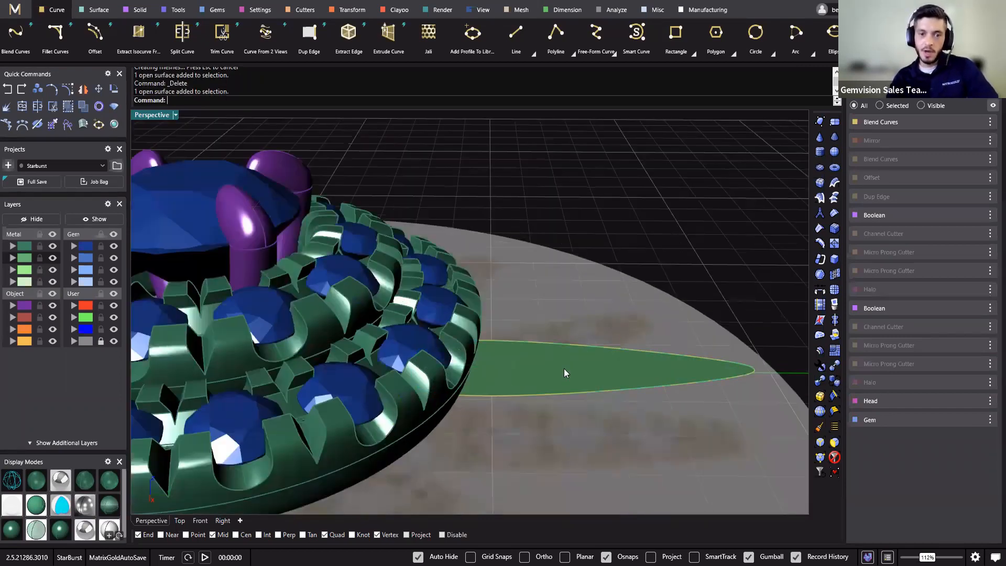
{"action": "left_click", "coordinate": [564, 372]}
{"action": "left_click", "coordinate": [138, 10]}
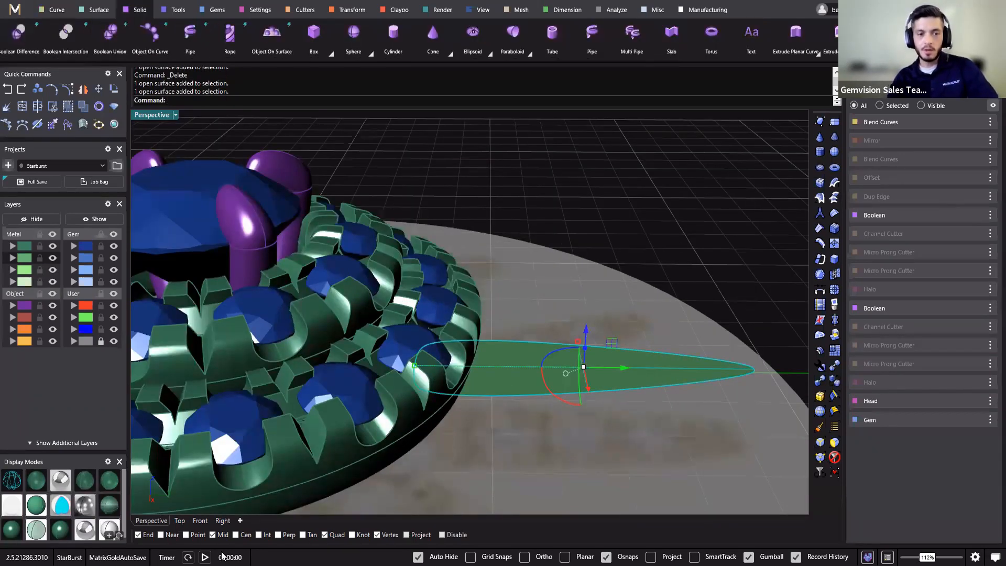
{"action": "left_click", "coordinate": [223, 520]}
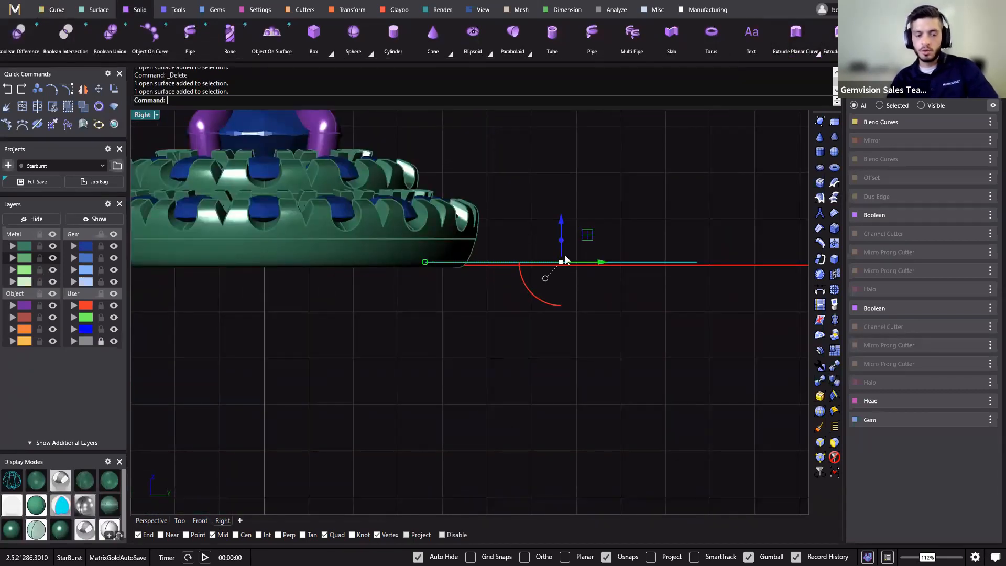
{"action": "type", "text": "Explode"}
{"action": "key", "text": "Return"}
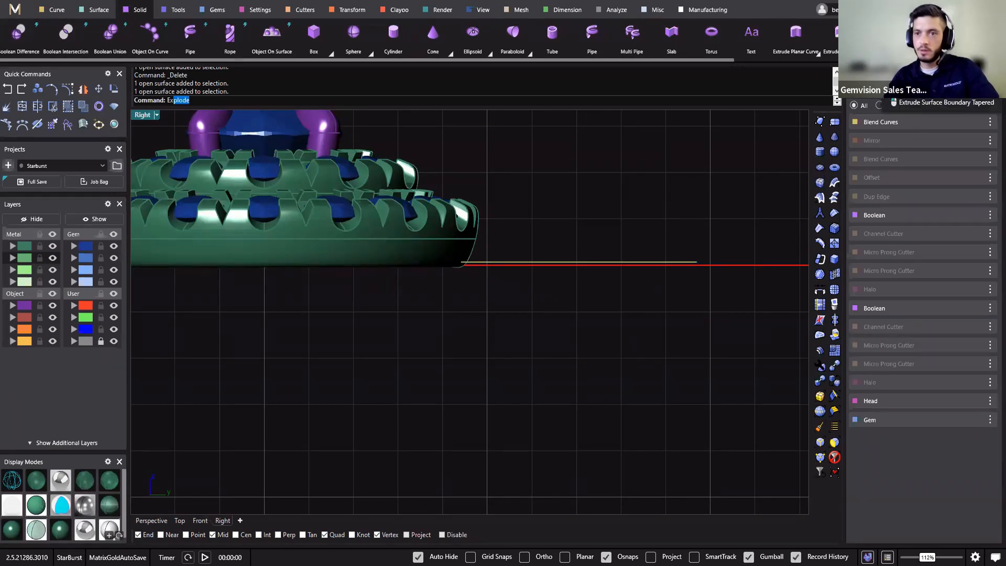
{"action": "left_click", "coordinate": [884, 87]}
{"action": "scroll", "coordinate": [543, 263], "scroll_direction": "up", "scroll_amount": 12}
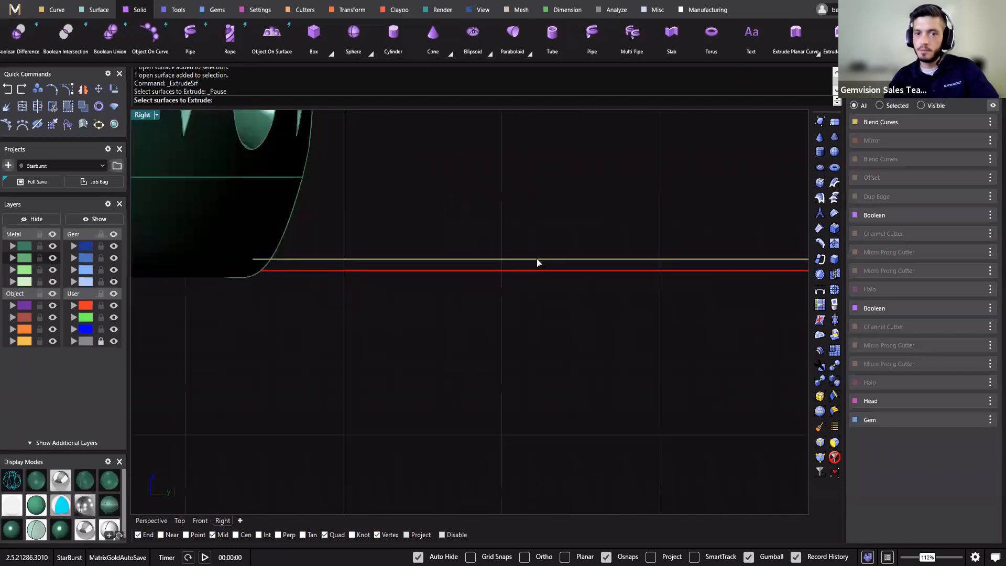
{"action": "left_click", "coordinate": [537, 260]}
{"action": "scroll", "coordinate": [548, 283], "scroll_direction": "down", "scroll_amount": 10}
{"action": "right_click_drag", "start_coordinate": [548, 283], "coordinate": [529, 366]}
{"action": "right_click", "coordinate": [530, 365]}
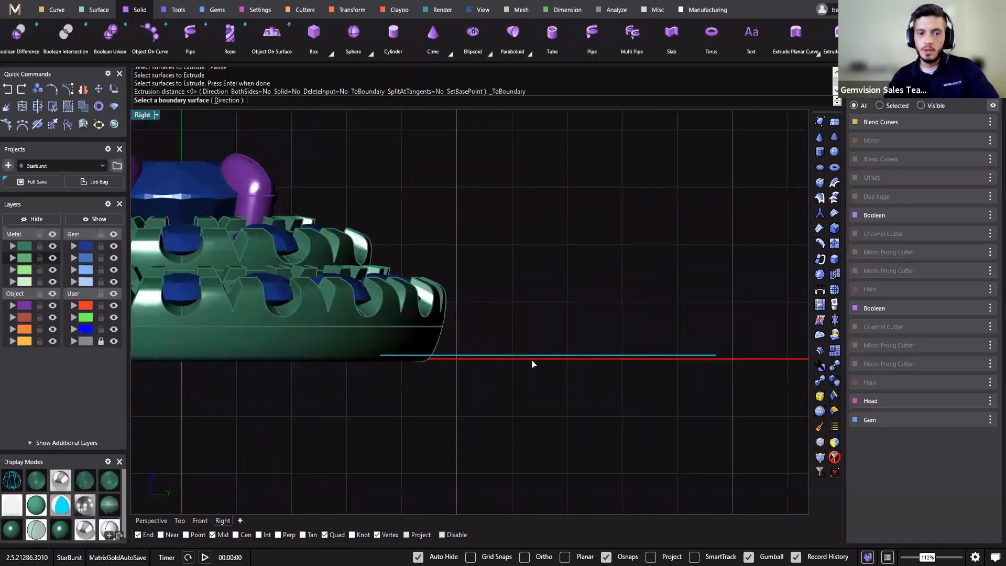
{"action": "left_click", "coordinate": [198, 339]}
{"action": "key", "text": "ctrl+F4"}
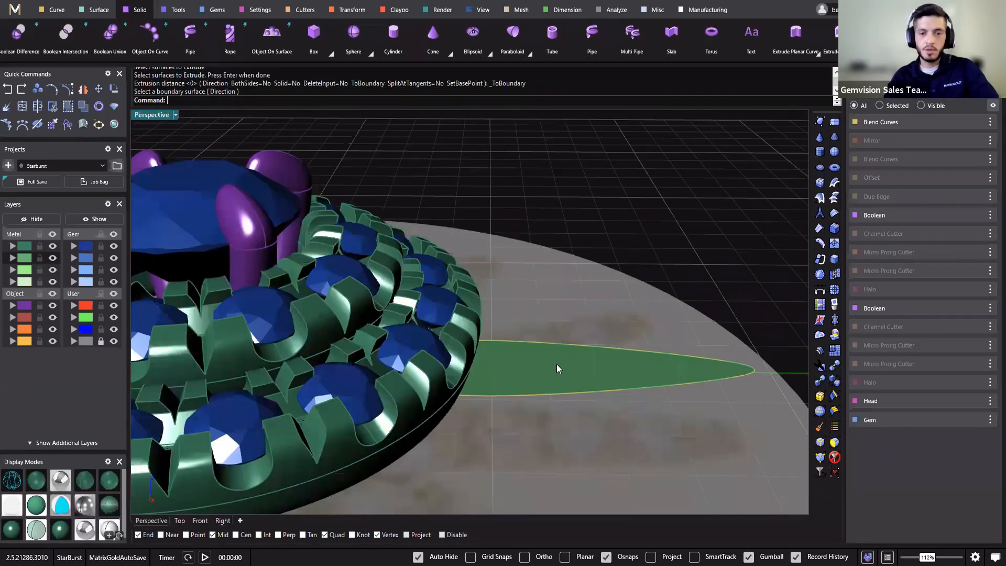
Extrude the ray surface upward in one direction with ExtrudeSrf, keeping BothSides and Solid set to No.
{"action": "left_click", "coordinate": [555, 367]}
{"action": "type", "text": "Extr"}
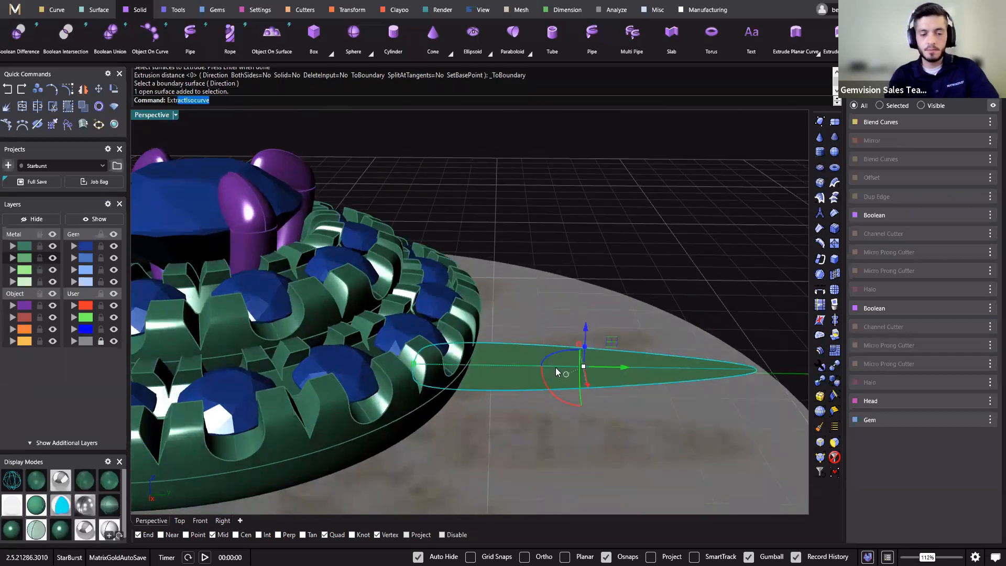
{"action": "type", "text": "udeSrf"}
{"action": "key", "text": "Up"}
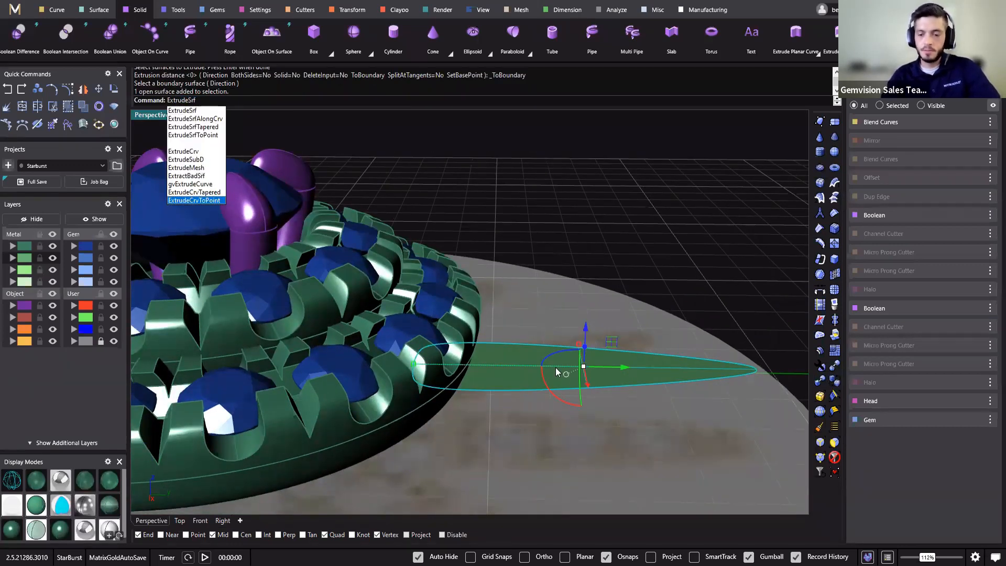
{"action": "key", "text": "Return"}
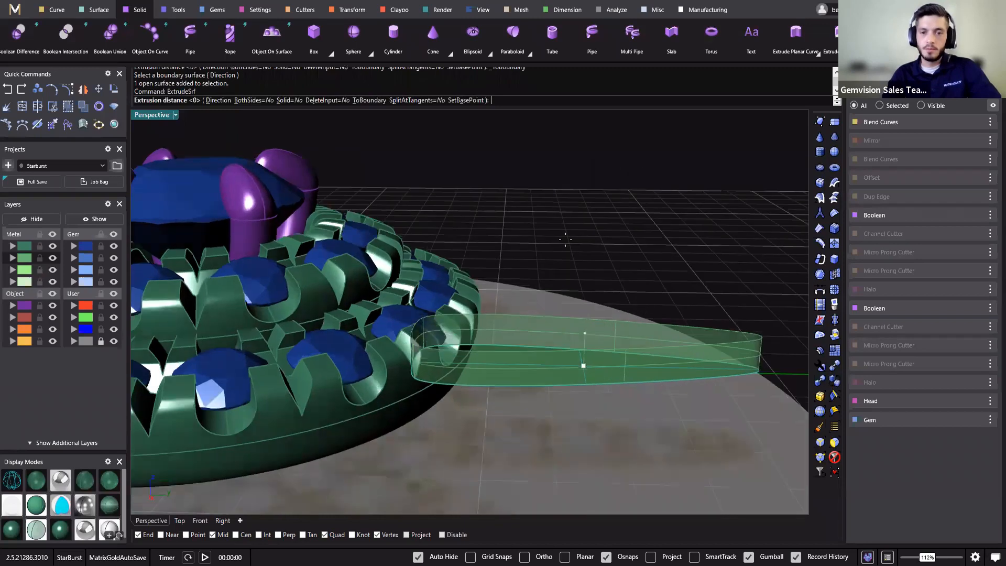
{"action": "right_click_drag", "start_coordinate": [565, 239], "coordinate": [566, 197]}
{"action": "left_click", "coordinate": [247, 100]}
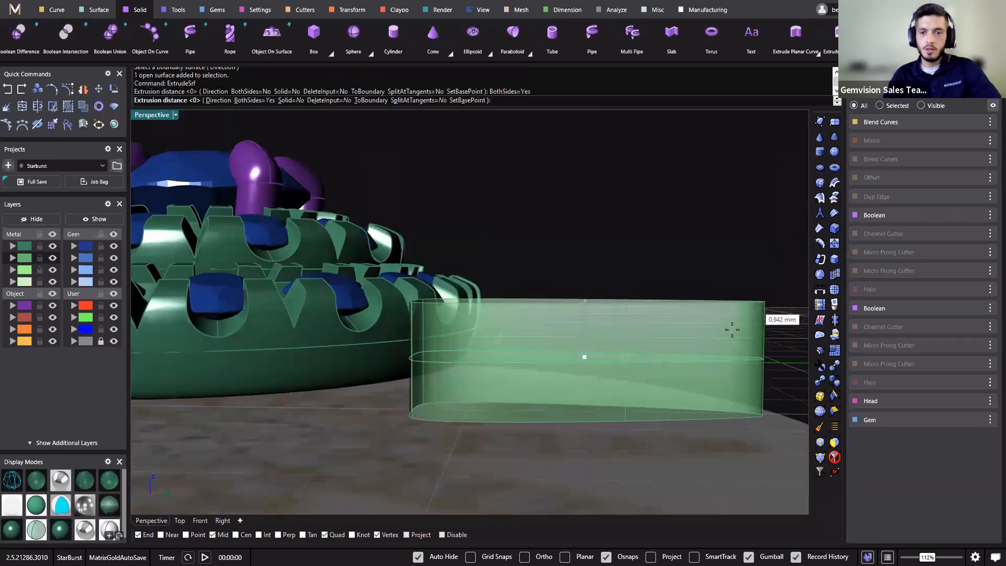
{"action": "left_click", "coordinate": [247, 100]}
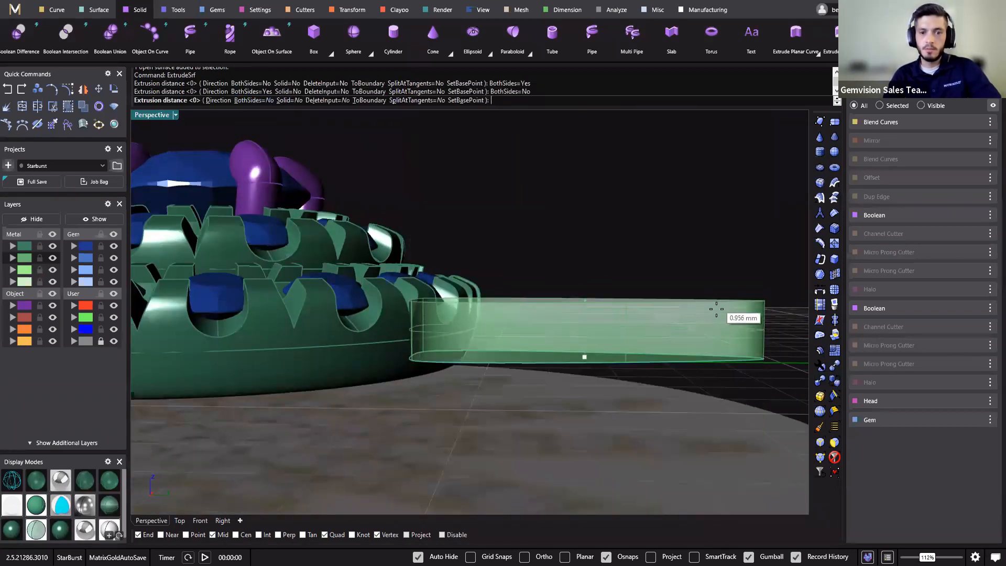
{"action": "left_click", "coordinate": [714, 315]}
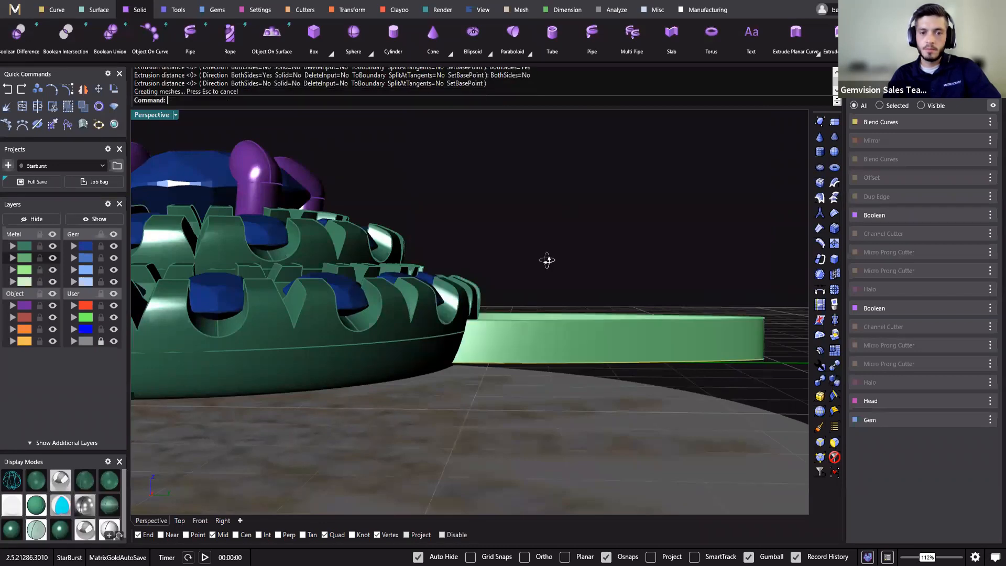
Examine the extruded walls of the ray, select one of their edges, and undo the extrusion.
{"action": "right_click_drag", "start_coordinate": [547, 260], "coordinate": [509, 285]}
{"action": "mouse_move", "coordinate": [510, 359]}
{"action": "right_mouse_down"}
{"action": "mouse_move", "coordinate": [488, 384]}
{"action": "mouse_move", "coordinate": [529, 362]}
{"action": "right_mouse_up"}
{"action": "left_click", "coordinate": [535, 354]}
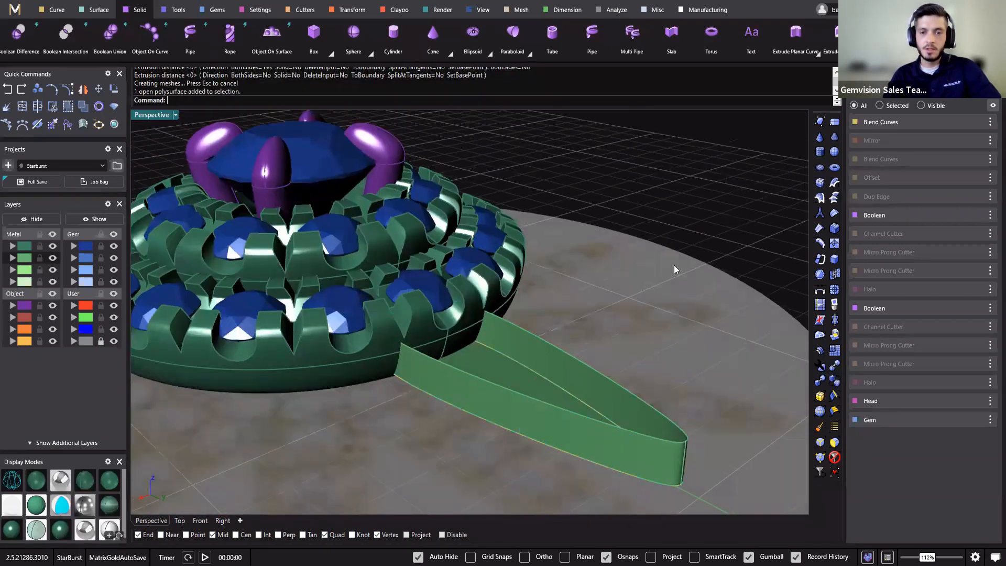
{"action": "left_click", "coordinate": [540, 407], "text": "ctrl+shift"}
{"action": "key", "text": "ctrl+z"}
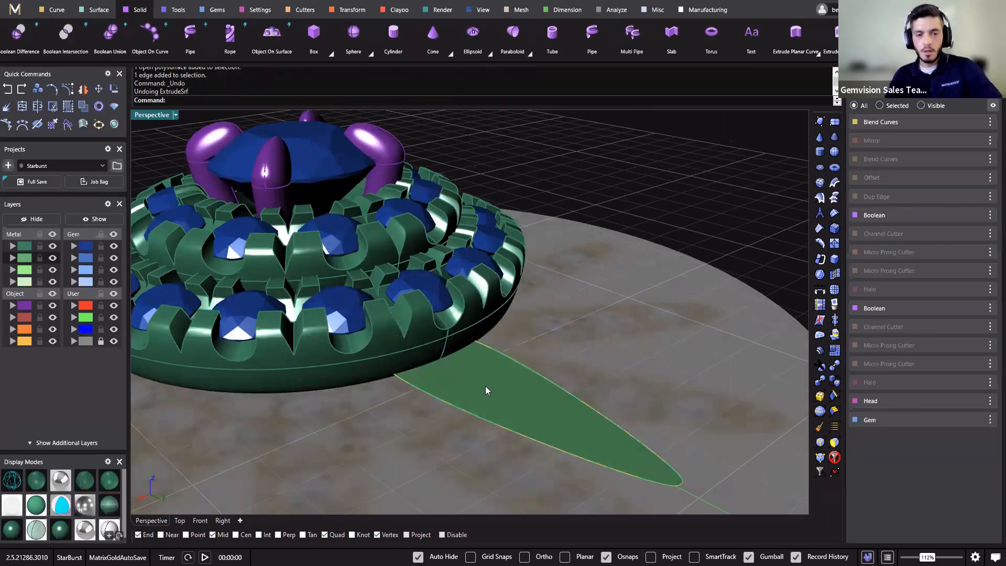
{"action": "left_click", "coordinate": [537, 381]}
{"action": "mouse_move", "coordinate": [445, 415]}
{"action": "right_mouse_down"}
{"action": "mouse_move", "coordinate": [497, 412]}
{"action": "mouse_move", "coordinate": [426, 417]}
{"action": "right_mouse_up"}
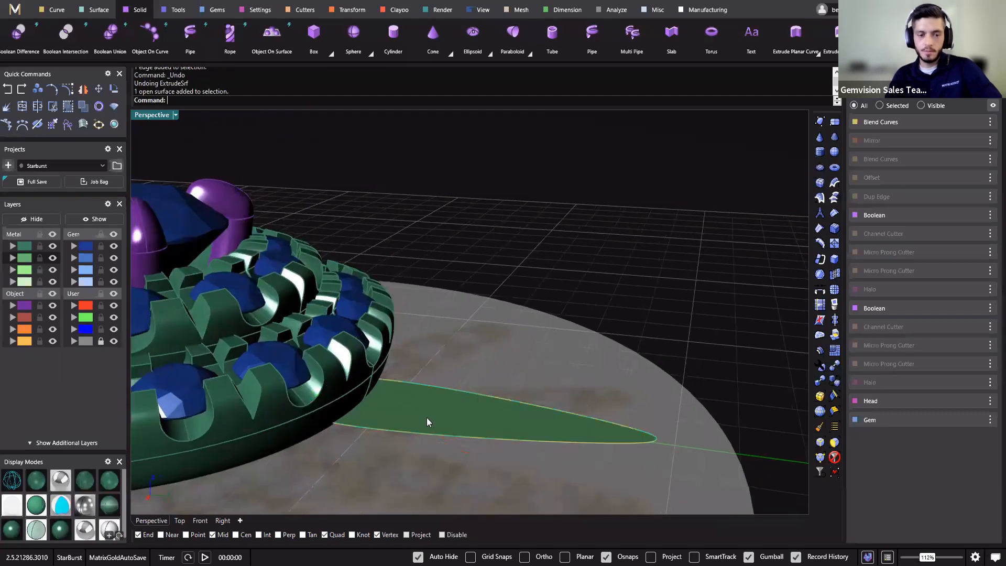
{"action": "left_click", "coordinate": [422, 437]}
{"action": "left_click", "coordinate": [445, 466]}
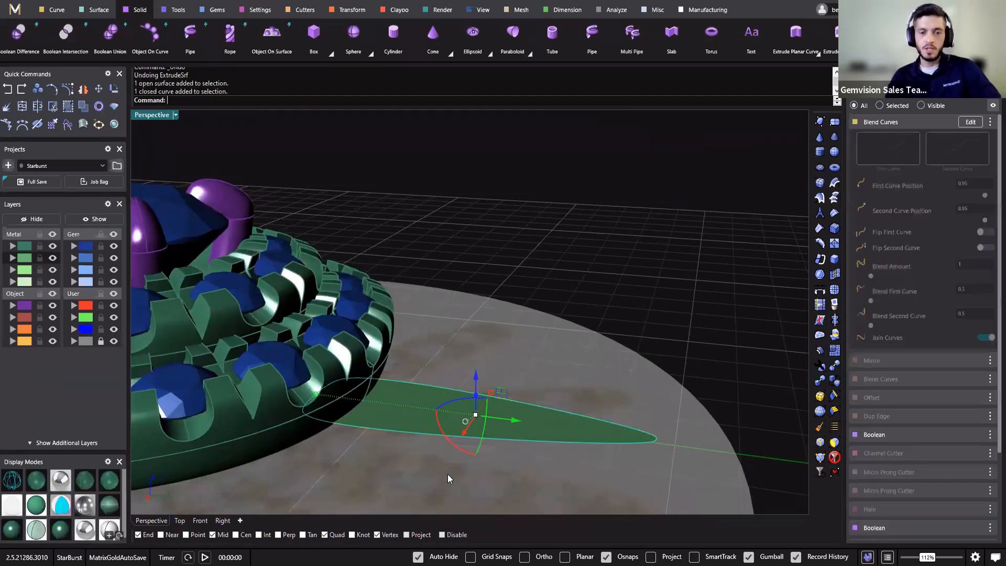
{"action": "left_click", "coordinate": [56, 9]}
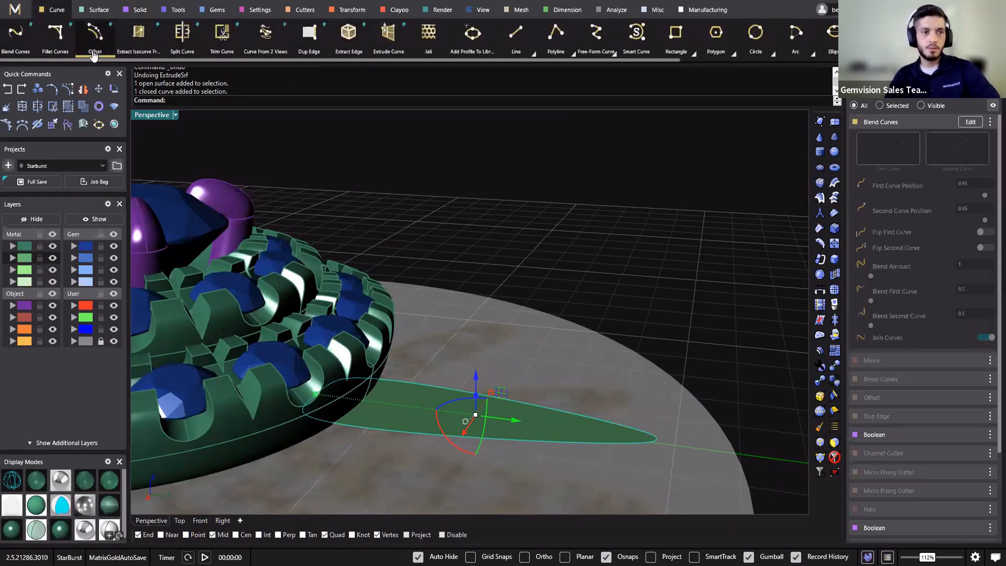
{"action": "left_click", "coordinate": [94, 36]}
{"action": "right_click_drag", "start_coordinate": [467, 399], "coordinate": [566, 415]}
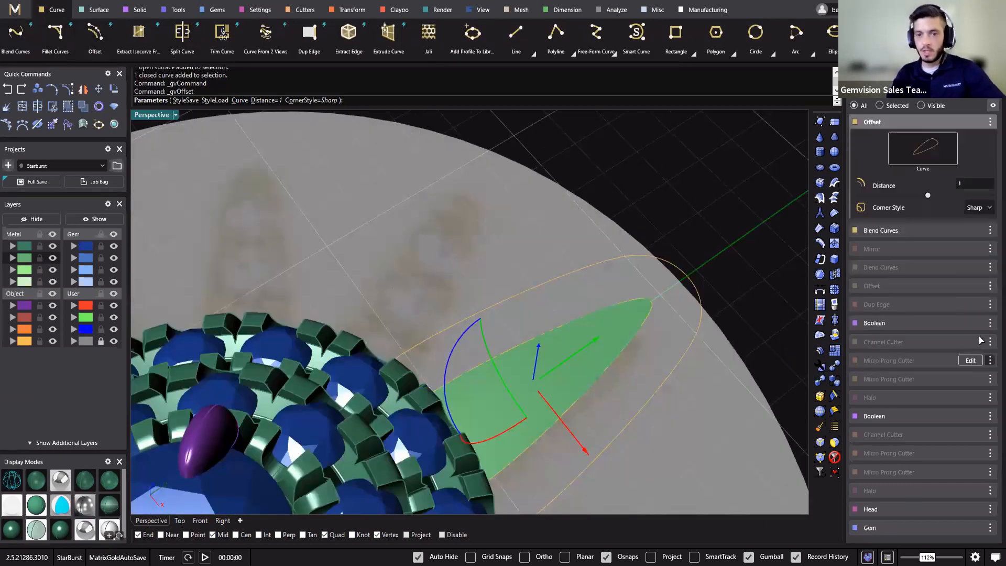
{"action": "left_click_drag", "start_coordinate": [928, 195], "coordinate": [926, 198]}
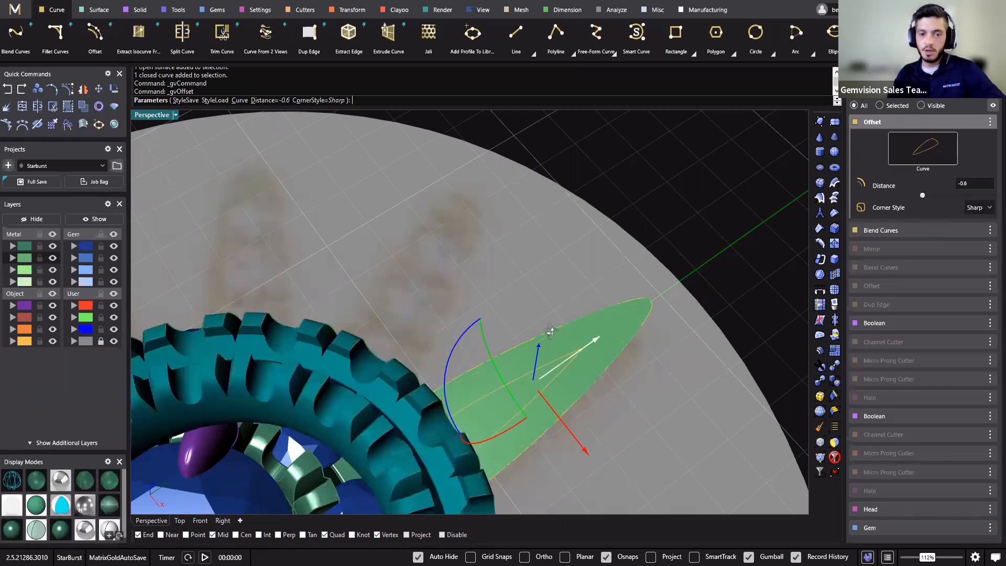
{"action": "right_click_drag", "start_coordinate": [550, 330], "coordinate": [499, 332]}
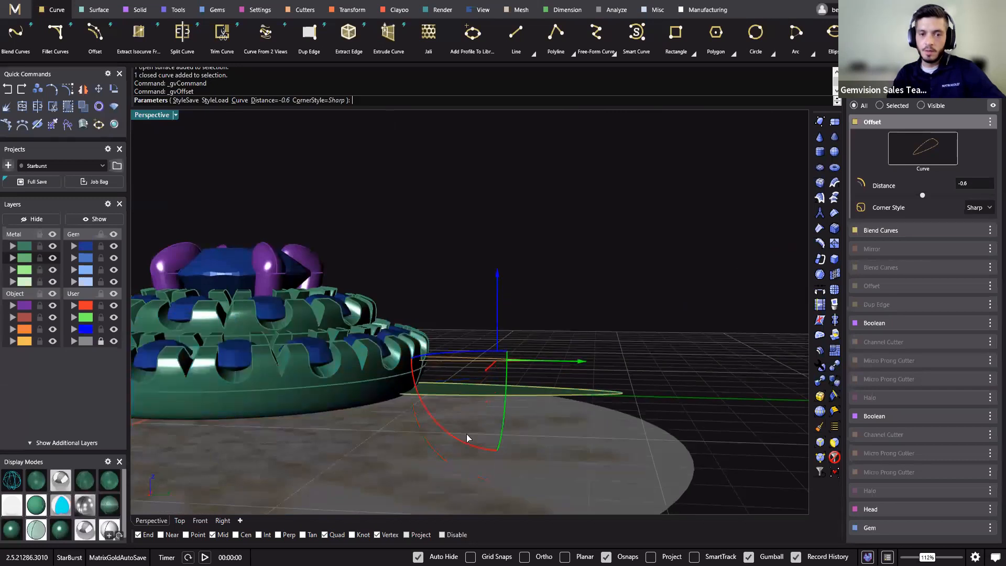
{"action": "left_click_drag", "start_coordinate": [475, 451], "coordinate": [499, 397]}
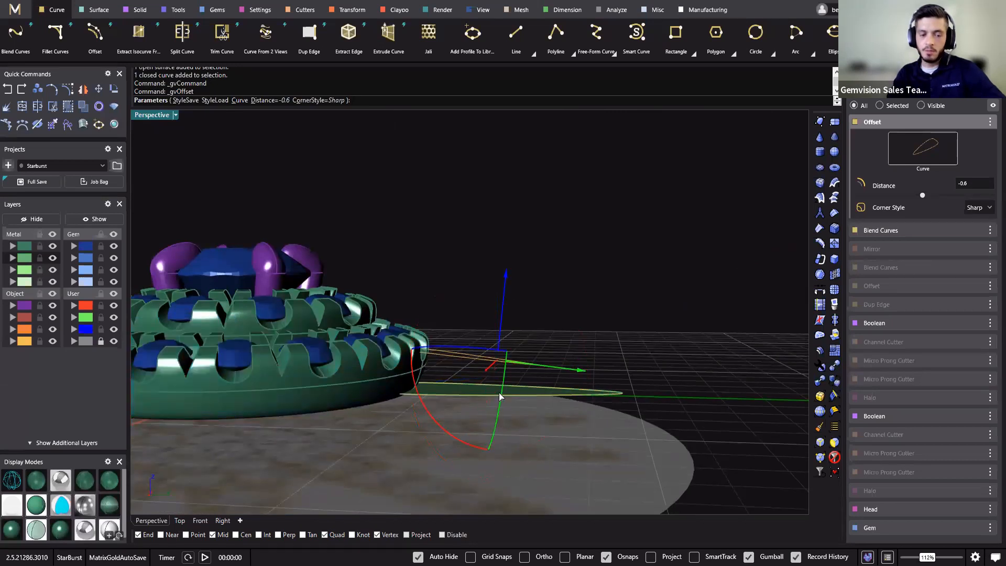
{"action": "key", "text": "Escape"}
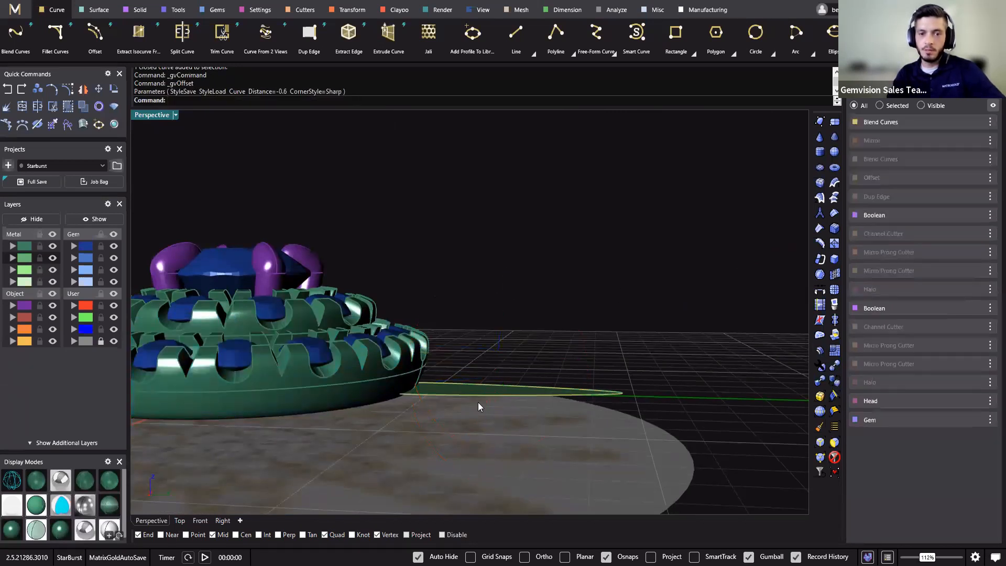
Offset the closed ray curve inward with a distance of -0.3 and the Sharp corner style.
{"action": "right_click", "coordinate": [478, 401]}
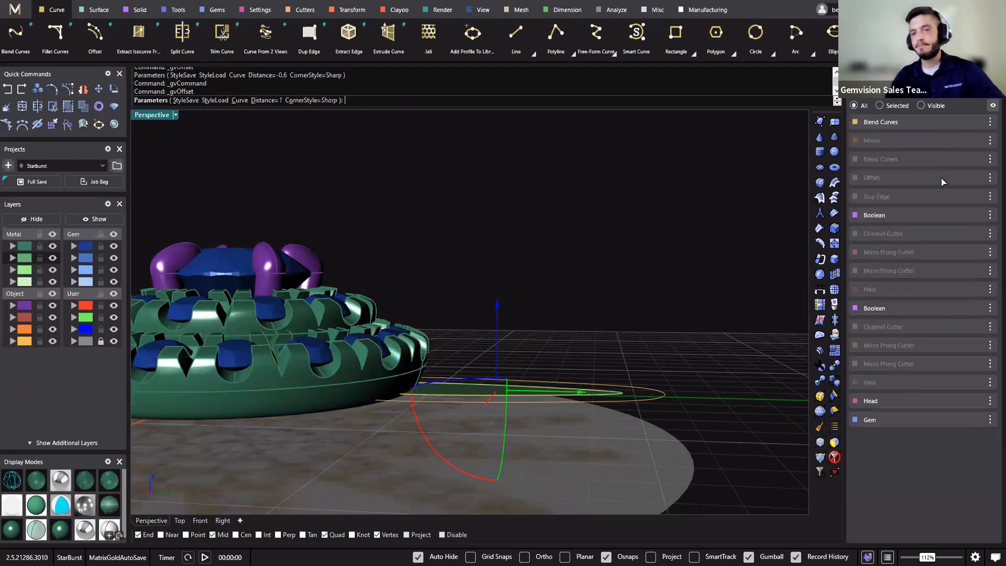
{"action": "left_click_drag", "start_coordinate": [928, 199], "coordinate": [924, 196]}
{"action": "right_click_drag", "start_coordinate": [646, 290], "coordinate": [610, 405]}
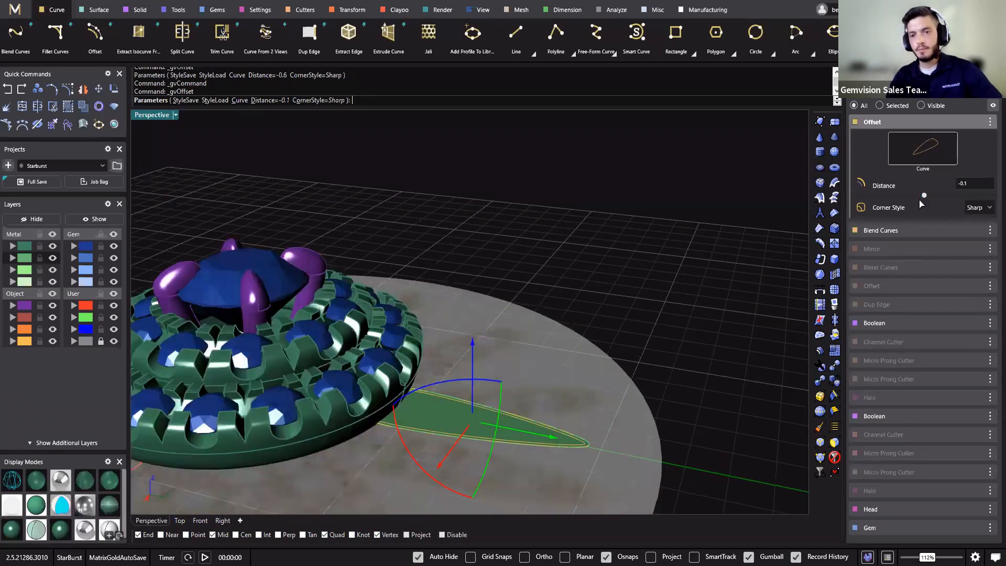
{"action": "left_click", "coordinate": [968, 184]}
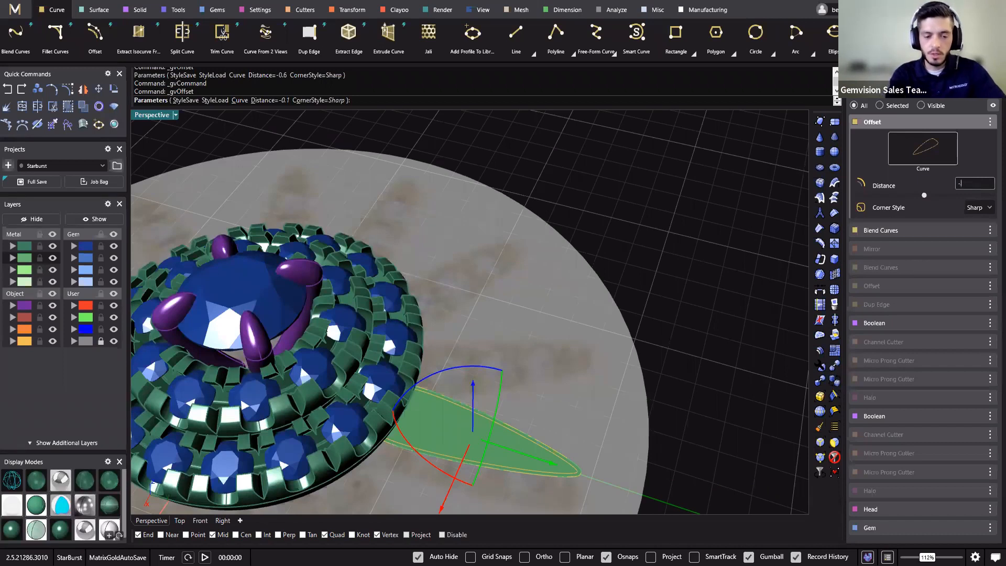
{"action": "key", "text": "Return"}
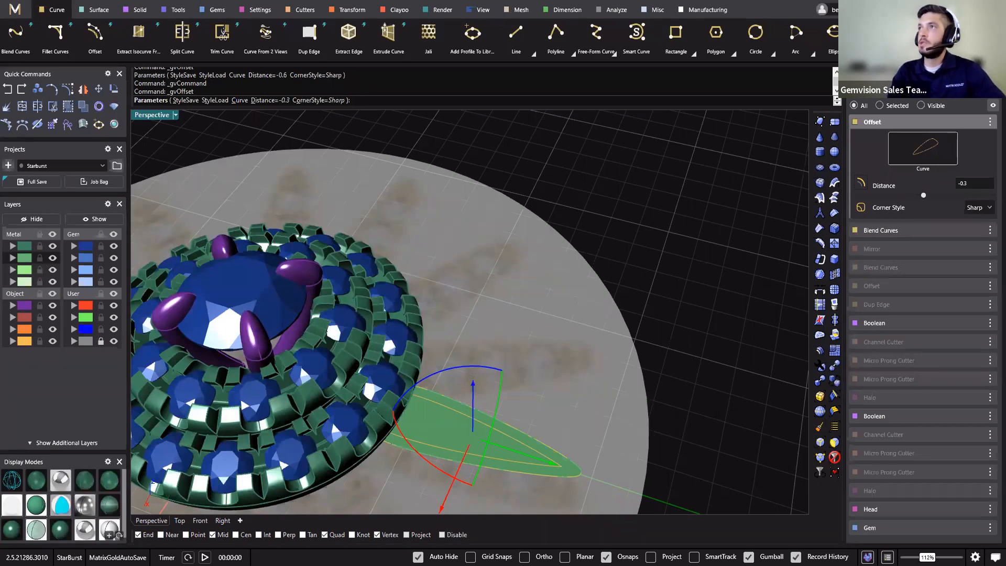
{"action": "right_click_drag", "start_coordinate": [582, 366], "coordinate": [531, 513]}
{"action": "right_click", "coordinate": [583, 375]}
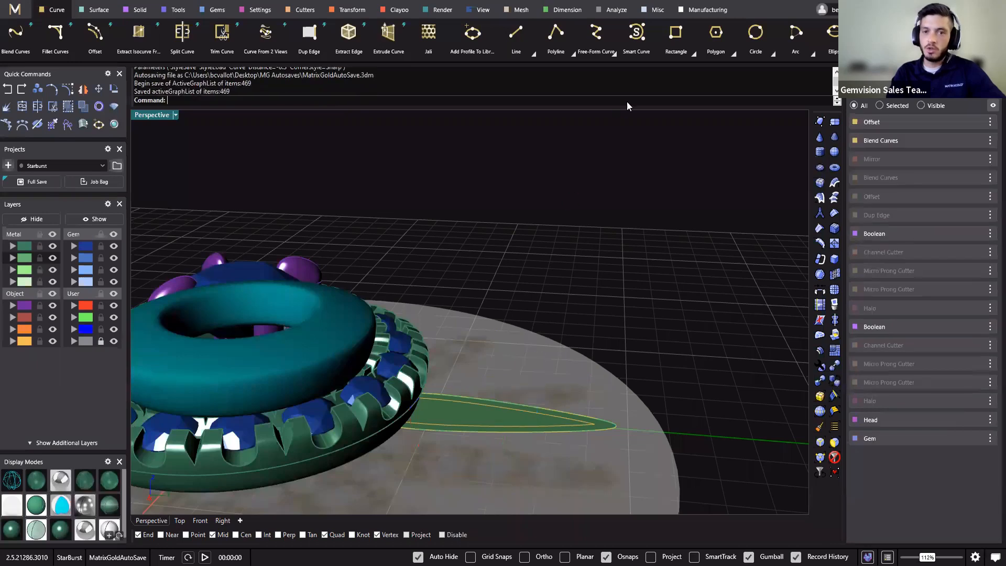
Select the outer closed ray curve and move it sideways off the ray surface.
{"action": "right_click_drag", "start_coordinate": [549, 372], "coordinate": [558, 440]}
{"action": "left_click", "coordinate": [575, 418]}
{"action": "left_click", "coordinate": [611, 440]}
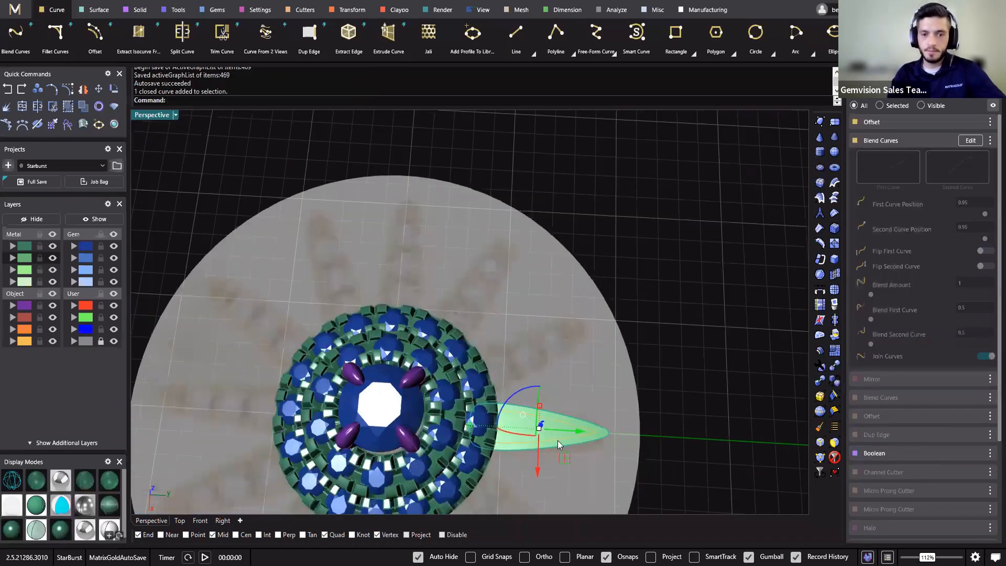
{"action": "left_click_drag", "start_coordinate": [569, 451], "coordinate": [593, 389]}
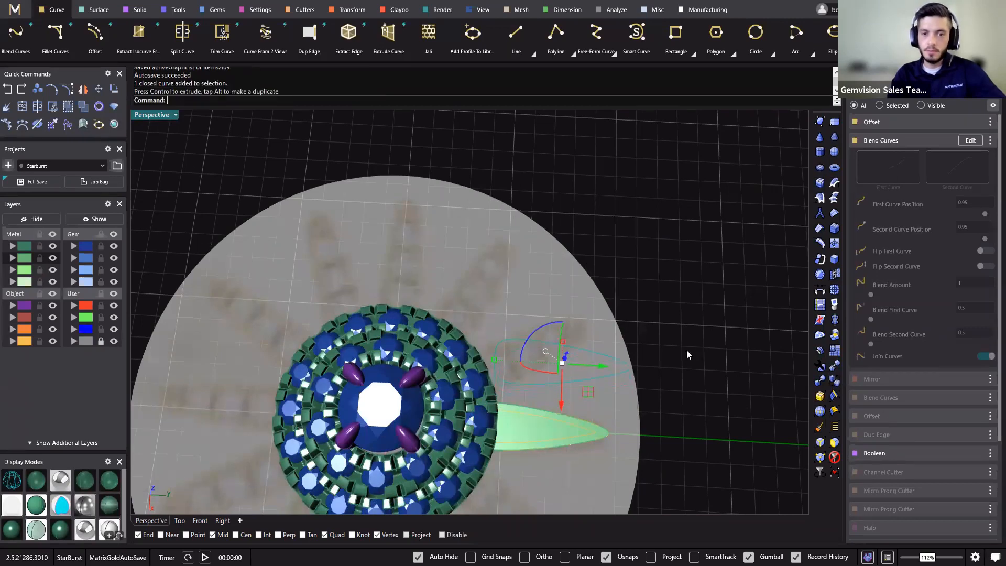
Move a closed outline curve off the ray surface onto the empty grid beyond the disc.
{"action": "left_click", "coordinate": [529, 429]}
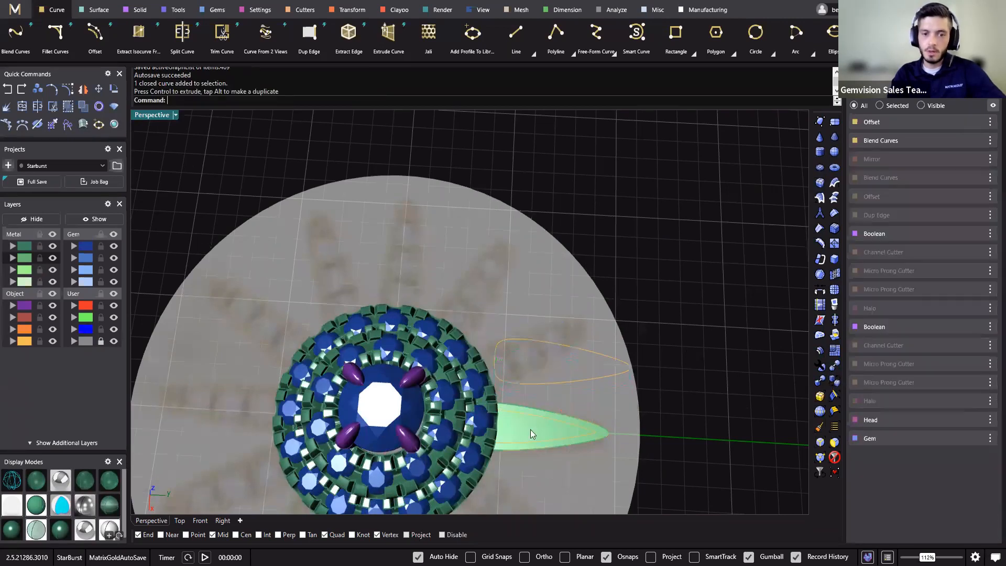
{"action": "left_click", "coordinate": [597, 444]}
{"action": "left_click", "coordinate": [625, 474]}
{"action": "left_click_drag", "start_coordinate": [564, 457], "coordinate": [744, 212]}
{"action": "left_click", "coordinate": [676, 342]}
Move the other closed ray outline off the disc so the two outlines lie side by side, accepting the broken history.
{"action": "left_click", "coordinate": [602, 358]}
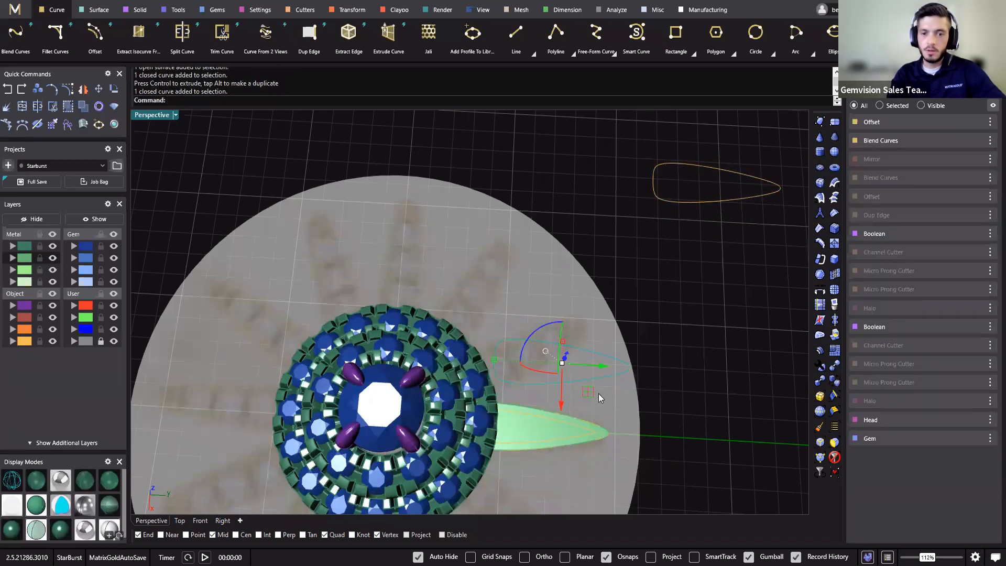
{"action": "left_click_drag", "start_coordinate": [594, 394], "coordinate": [755, 193]}
{"action": "left_click", "coordinate": [487, 332]}
{"action": "left_click", "coordinate": [699, 203]}
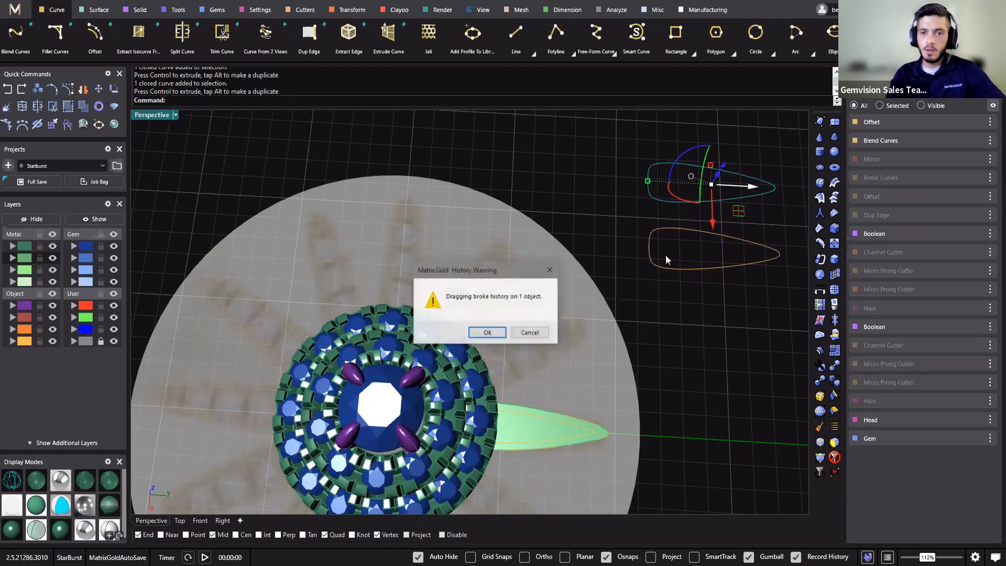
{"action": "left_click", "coordinate": [487, 333]}
{"action": "left_click", "coordinate": [774, 361]}
Duplicate the lower of the two outlines alongside itself to make a row of three ray outlines.
{"action": "right_click_drag", "start_coordinate": [634, 262], "coordinate": [618, 248]}
{"action": "left_click", "coordinate": [617, 247]}
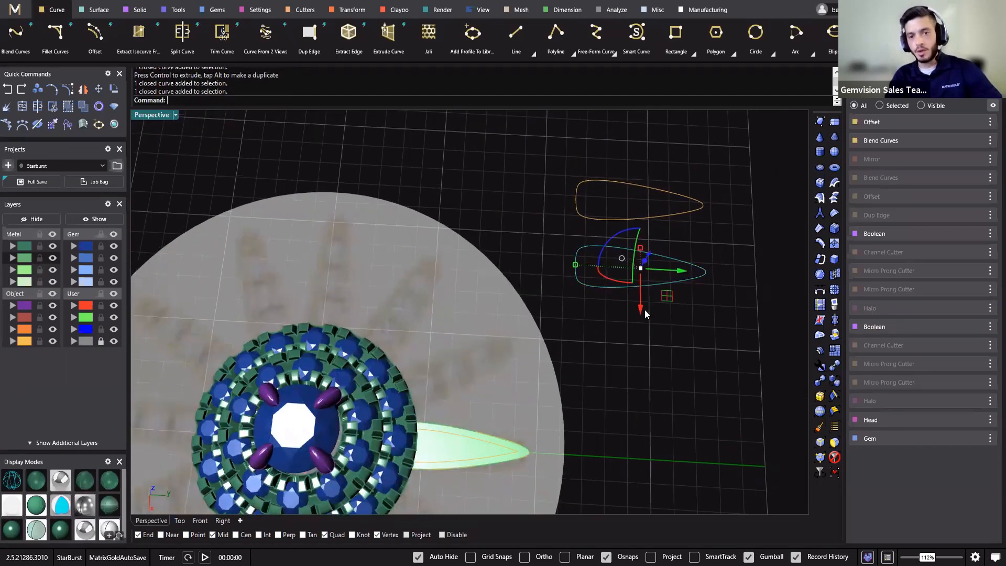
{"action": "key", "text": "alt"}
{"action": "left_click_drag", "start_coordinate": [644, 309], "coordinate": [638, 373]}
{"action": "left_click", "coordinate": [687, 294]}
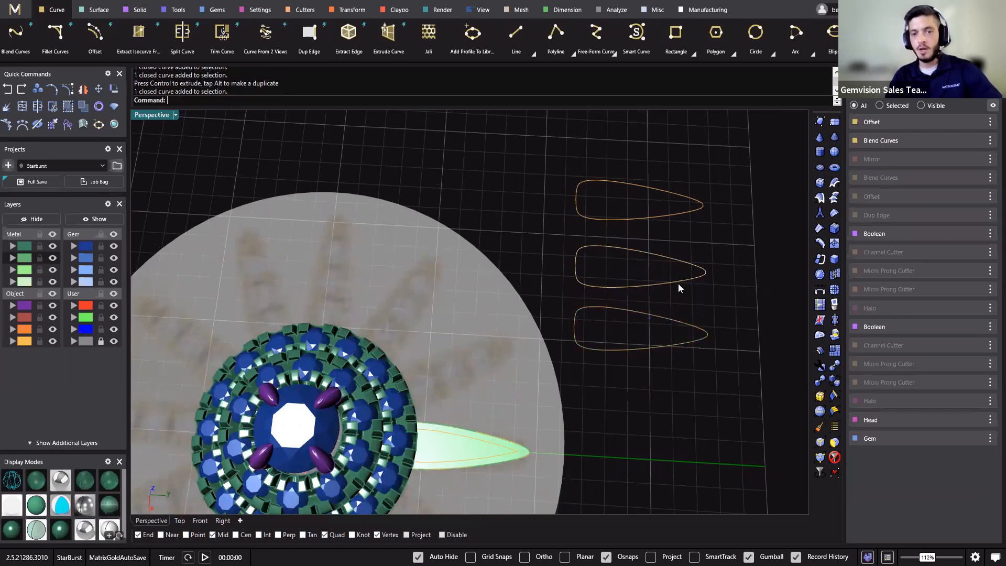
Make a planar surface from the middle ray outline.
{"action": "left_click", "coordinate": [678, 284]}
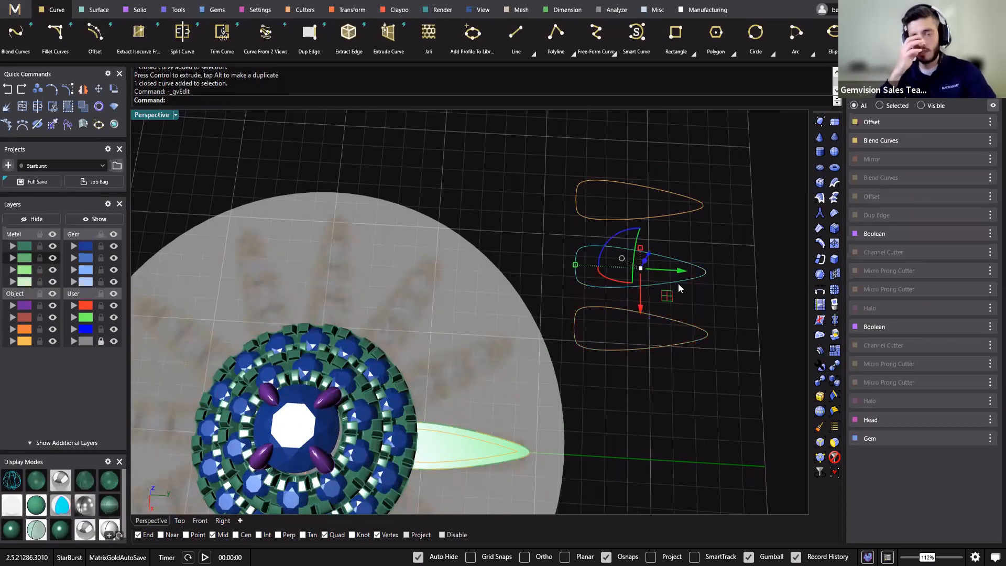
{"action": "right_click_drag", "start_coordinate": [670, 287], "coordinate": [732, 268]}
{"action": "right_click", "coordinate": [731, 268]}
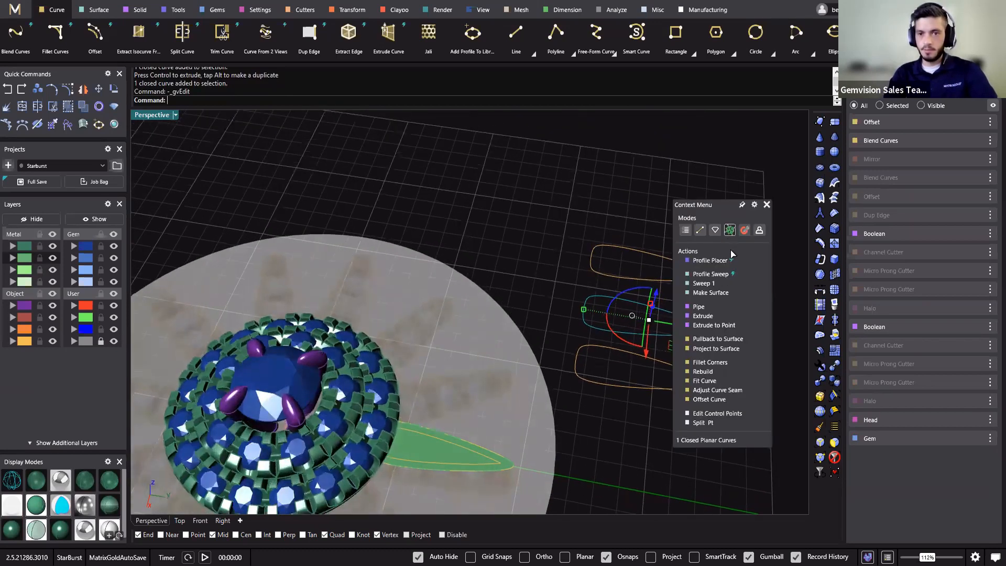
{"action": "left_click", "coordinate": [710, 292]}
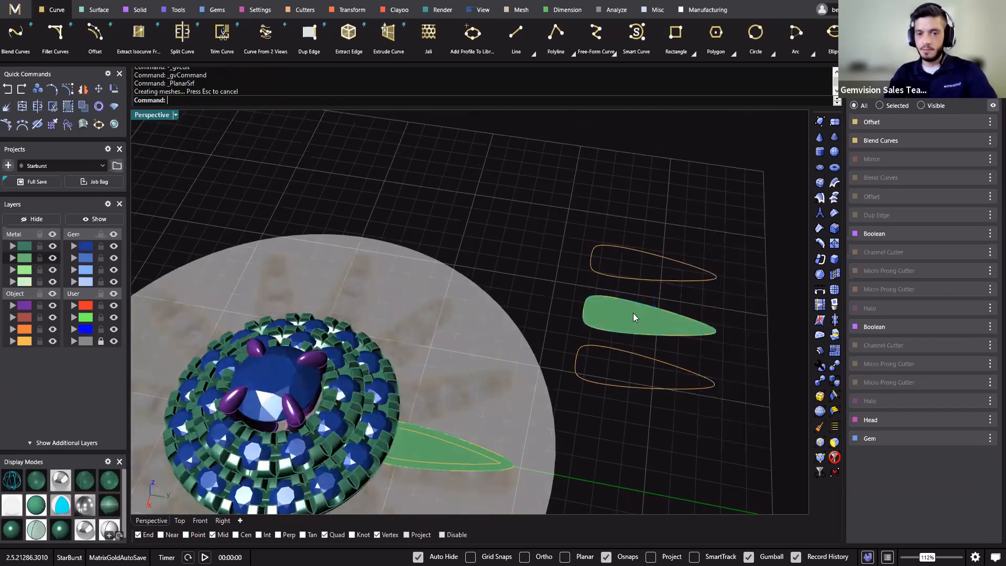
Patch the upper ray outline with 8 U spans and 8 V spans, keeping Adjust tangency and Automatic trim on.
{"action": "left_click", "coordinate": [645, 280]}
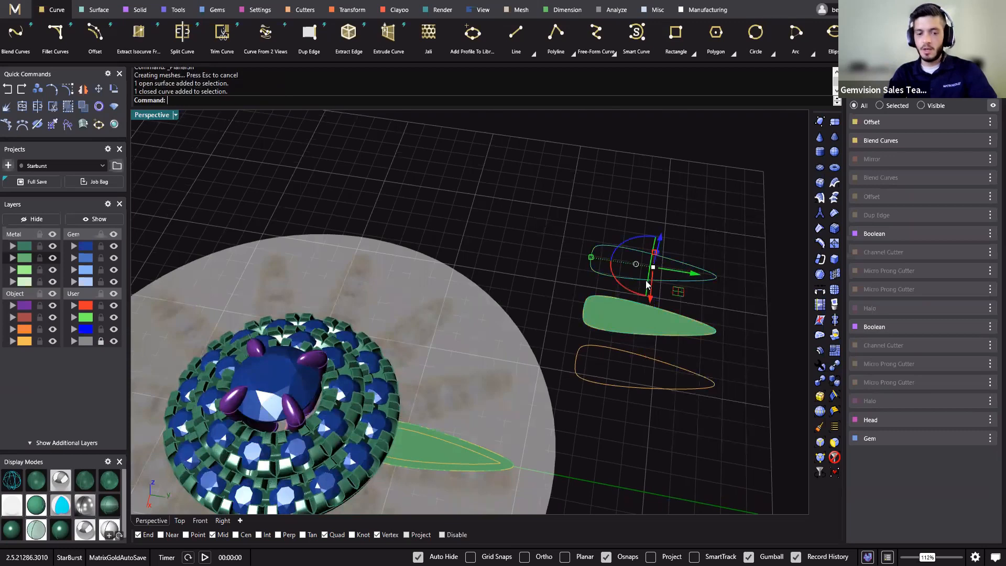
{"action": "left_click", "coordinate": [84, 11]}
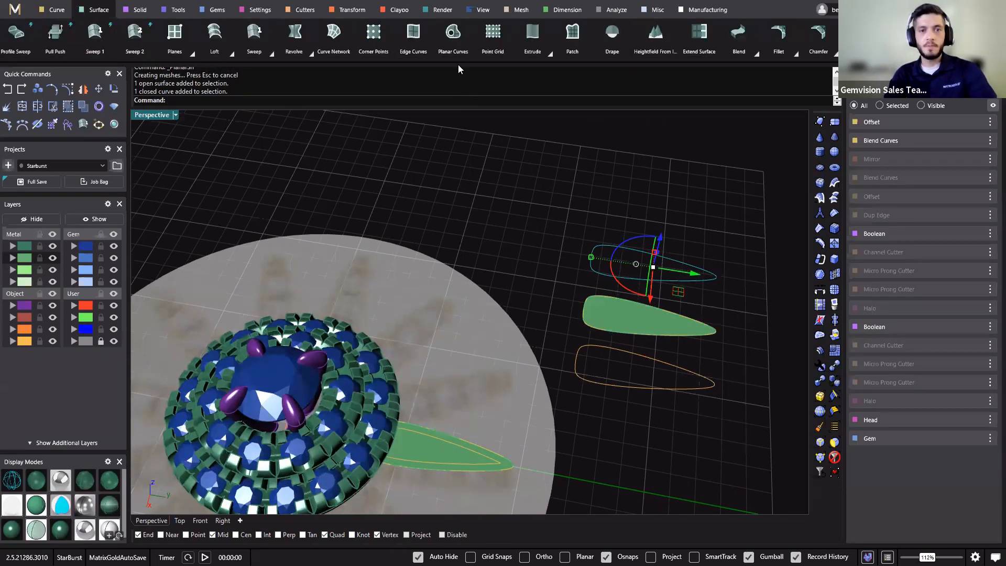
{"action": "right_click_drag", "start_coordinate": [483, 119], "coordinate": [461, 110]}
{"action": "right_click_drag", "start_coordinate": [460, 508], "coordinate": [472, 493]}
{"action": "left_click", "coordinate": [573, 35]}
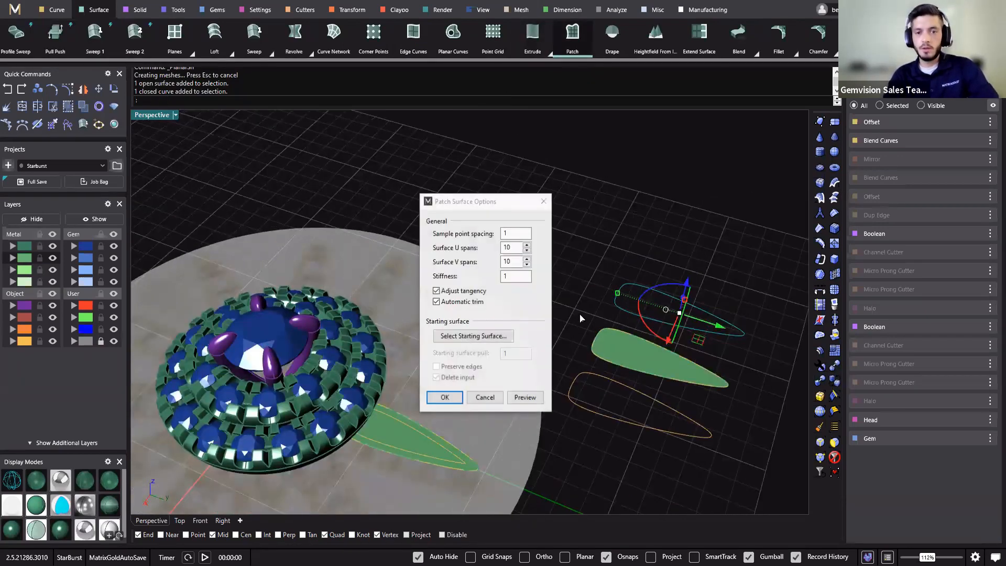
{"action": "right_click_drag", "start_coordinate": [674, 338], "coordinate": [658, 245]}
{"action": "scroll", "coordinate": [621, 299], "scroll_direction": "up", "scroll_amount": 5}
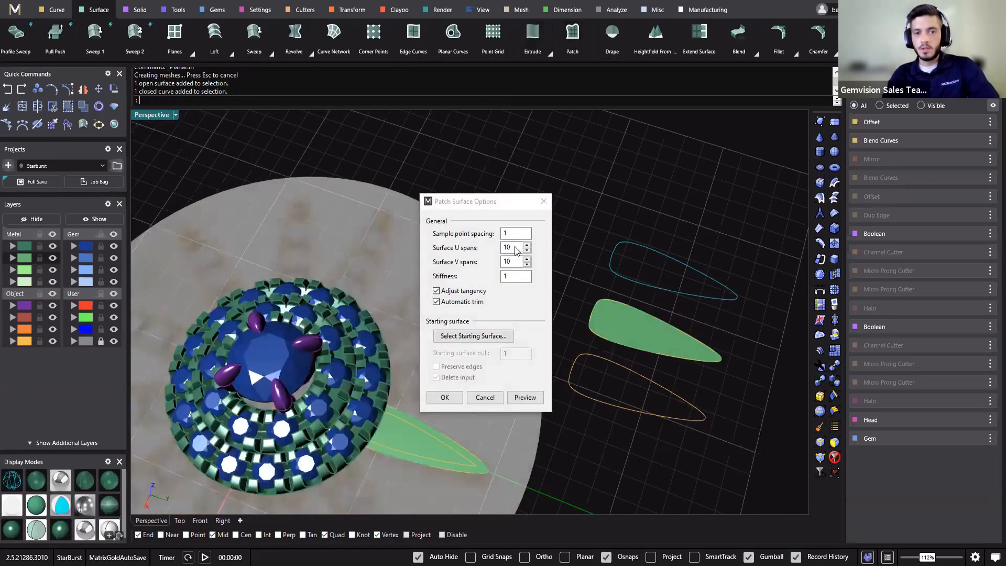
{"action": "left_click_drag", "start_coordinate": [458, 203], "coordinate": [382, 163]}
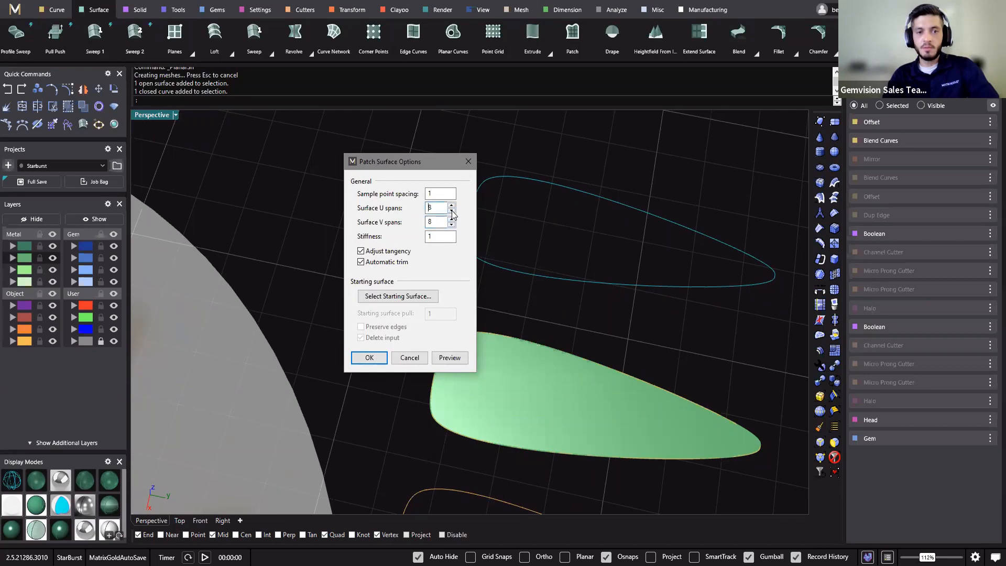
{"action": "left_click", "coordinate": [370, 358]}
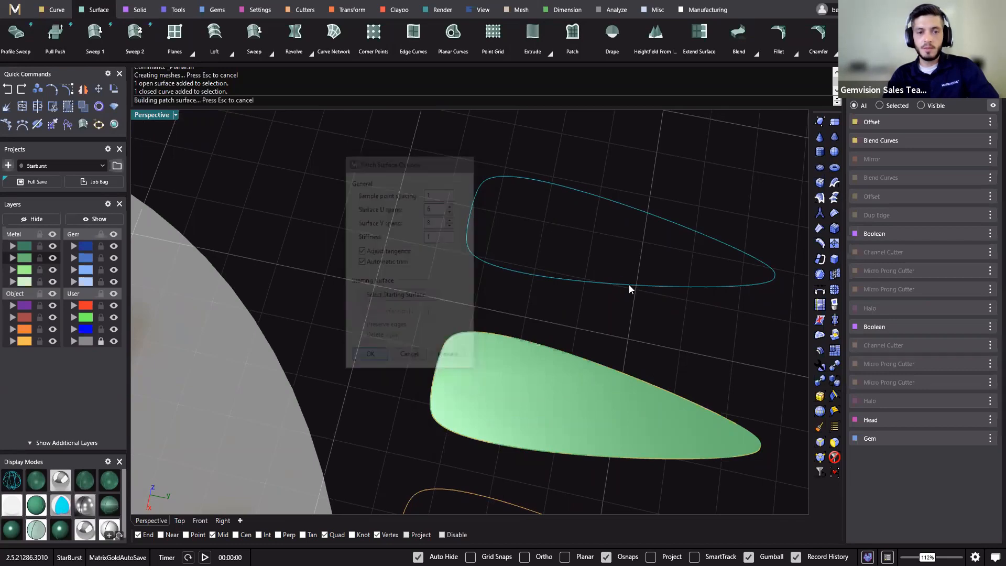
Fill the lowest ray outline with a planar surface using Planar Curves.
{"action": "right_click_drag", "start_coordinate": [632, 310], "coordinate": [626, 229]}
{"action": "right_click_drag", "start_coordinate": [545, 283], "coordinate": [589, 319]}
{"action": "left_click", "coordinate": [589, 319], "text": "shift"}
{"action": "right_click_drag", "start_coordinate": [594, 375], "coordinate": [458, 209]}
{"action": "key", "text": "Escape"}
{"action": "left_click", "coordinate": [487, 377]}
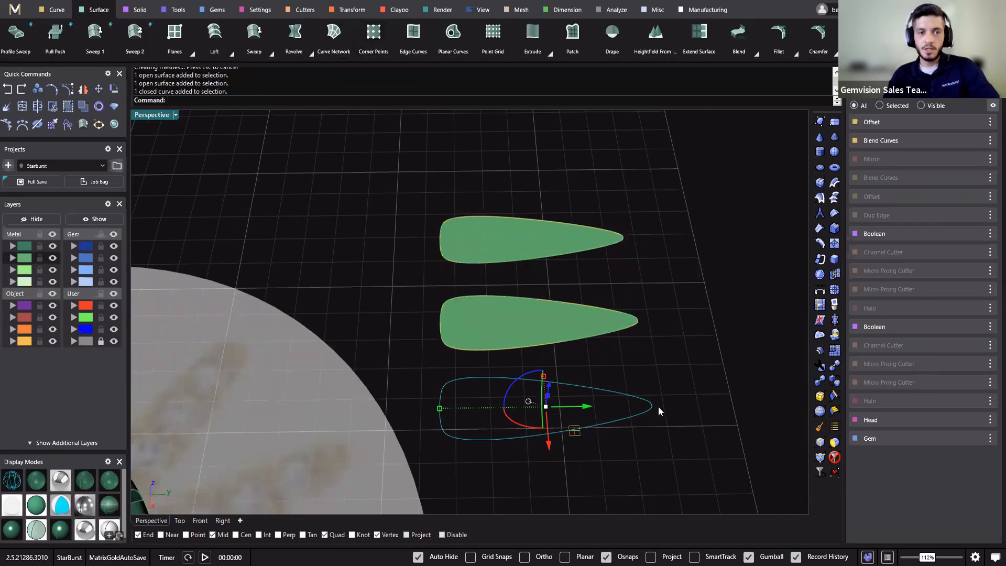
{"action": "left_click", "coordinate": [452, 52]}
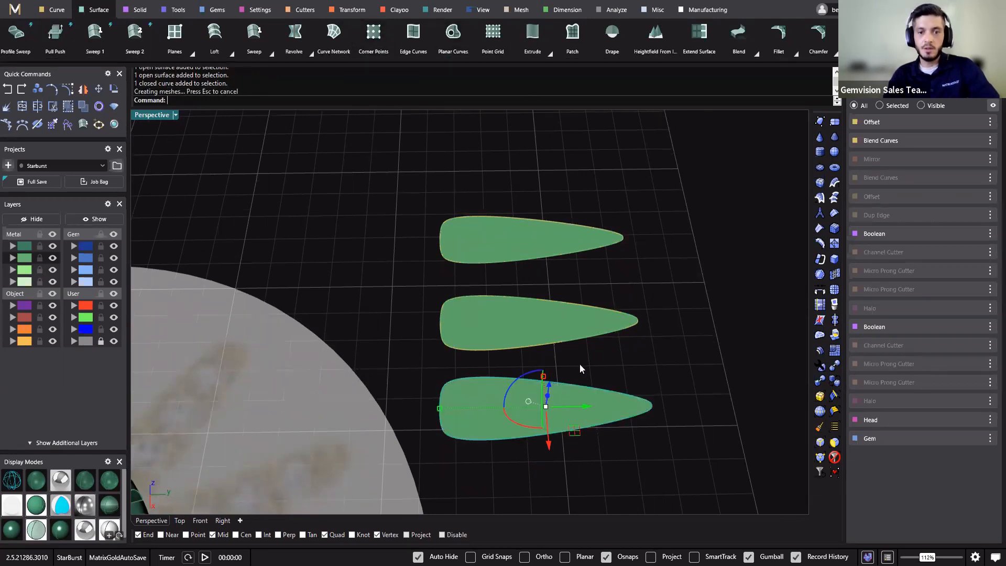
{"action": "left_click", "coordinate": [670, 383]}
Select the planar and patched ray surfaces in turn and compare their isocurve structure up close.
{"action": "left_click", "coordinate": [613, 412]}
{"action": "right_click_drag", "start_coordinate": [608, 413], "coordinate": [712, 316]}
{"action": "left_click", "coordinate": [576, 319]}
{"action": "left_click", "coordinate": [519, 423]}
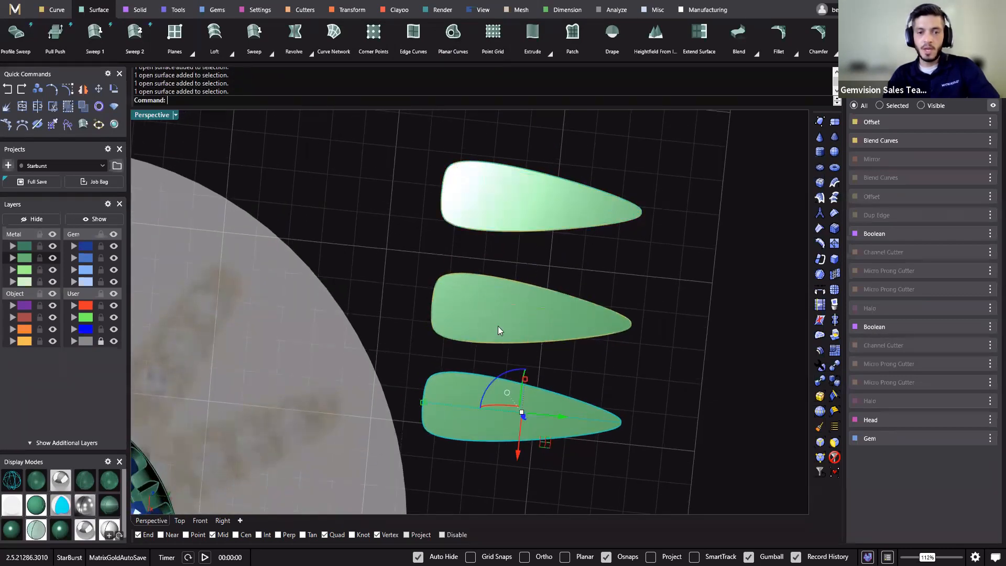
{"action": "left_click", "coordinate": [498, 329]}
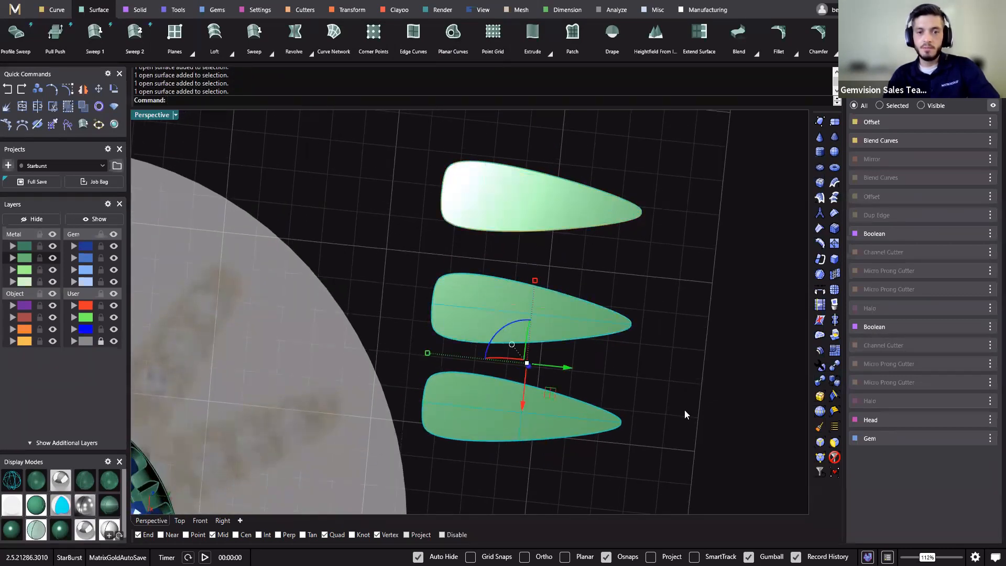
{"action": "right_click_drag", "start_coordinate": [471, 247], "coordinate": [461, 231]}
{"action": "left_click", "coordinate": [448, 220]}
{"action": "scroll", "coordinate": [517, 245], "scroll_direction": "up", "scroll_amount": 3}
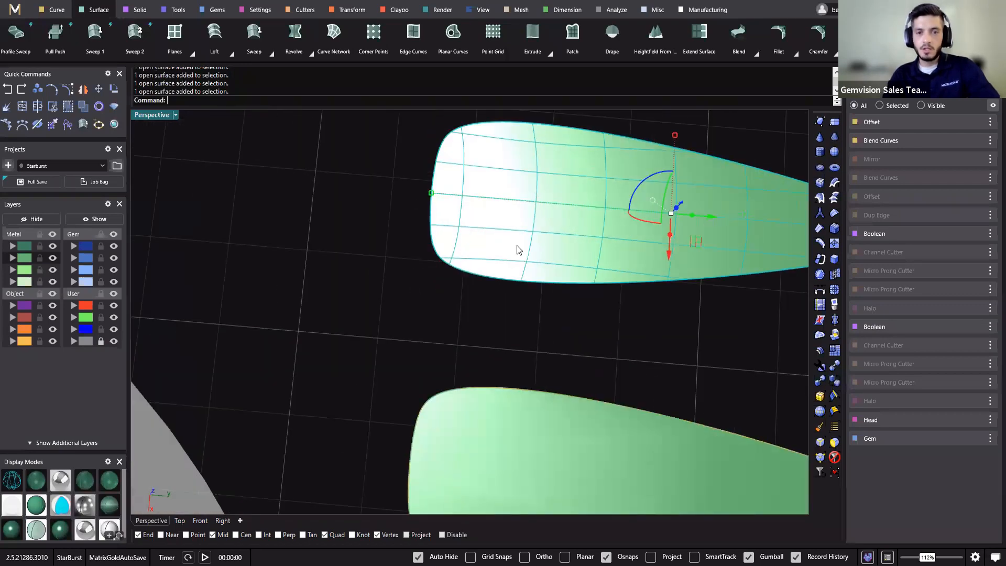
{"action": "scroll", "coordinate": [534, 278], "scroll_direction": "down", "scroll_amount": 2}
{"action": "scroll", "coordinate": [534, 278], "scroll_direction": "down", "scroll_amount": 2}
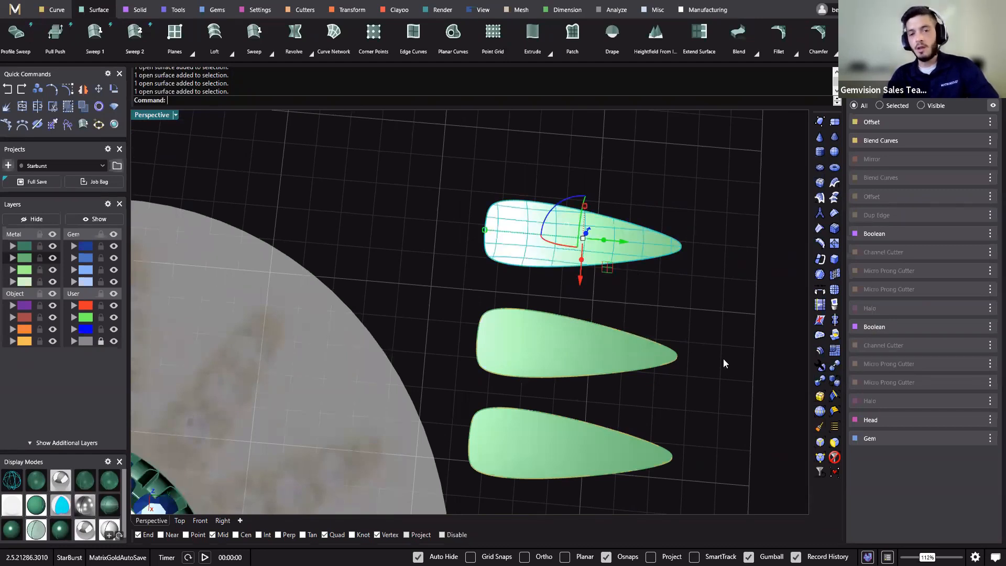
{"action": "right_click_drag", "start_coordinate": [724, 363], "coordinate": [566, 288]}
{"action": "key", "text": "Escape"}
Extract a lengthwise V-direction isocurve through the middle of the patched ray surface onto the red user layer.
{"action": "type", "text": "ExtractIsocurve"}
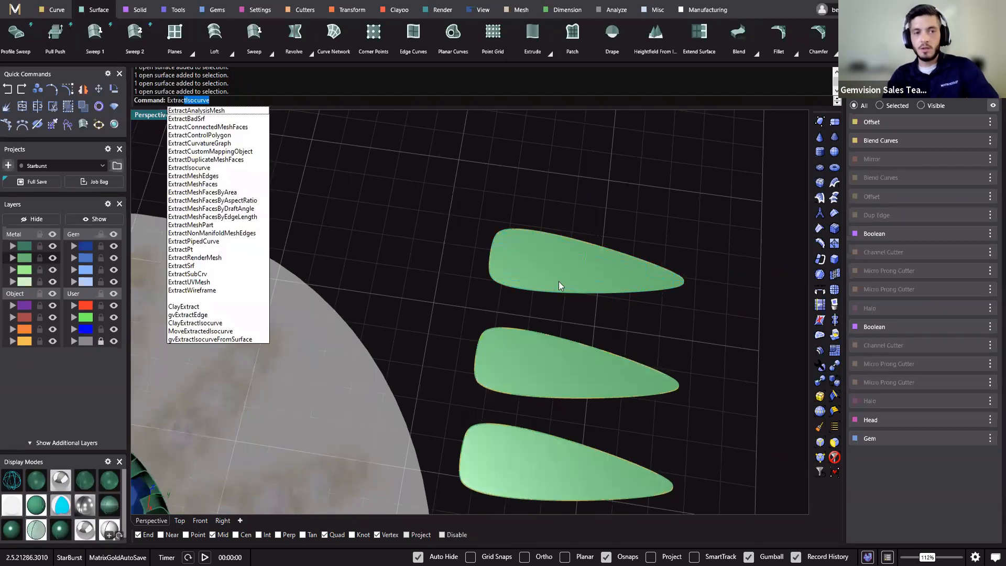
{"action": "key", "text": "Return"}
{"action": "left_click", "coordinate": [564, 282]}
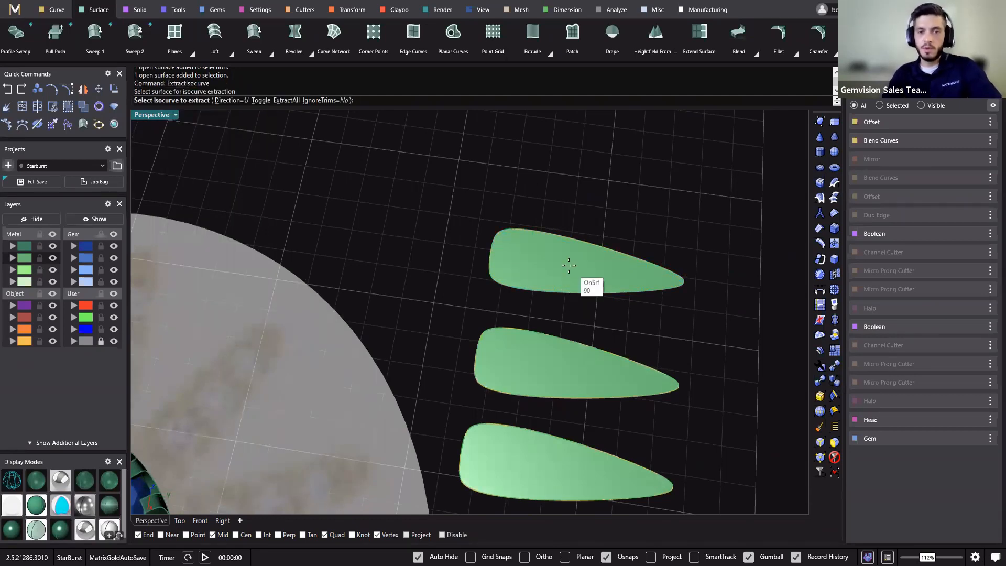
{"action": "left_click", "coordinate": [262, 102]}
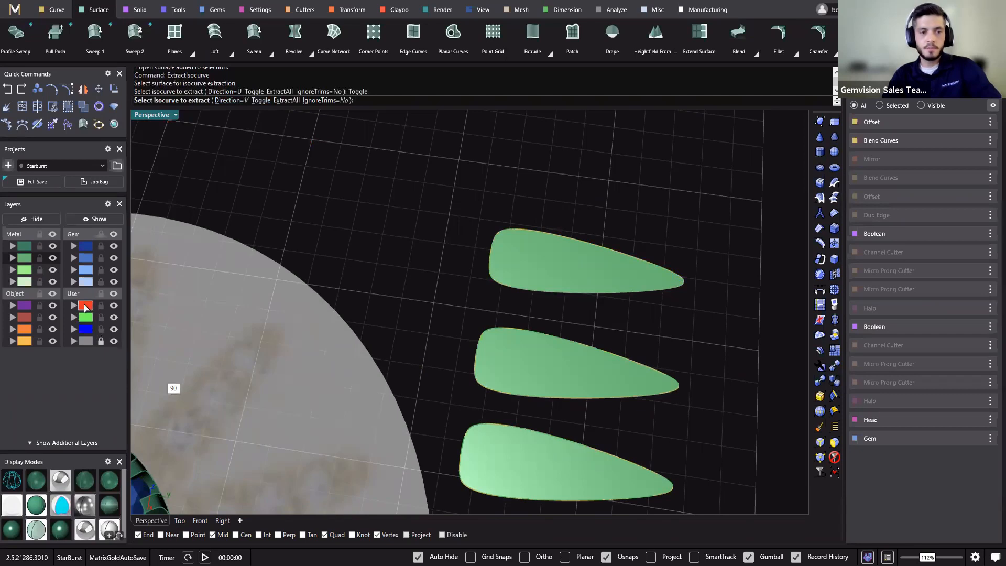
{"action": "left_click", "coordinate": [565, 264]}
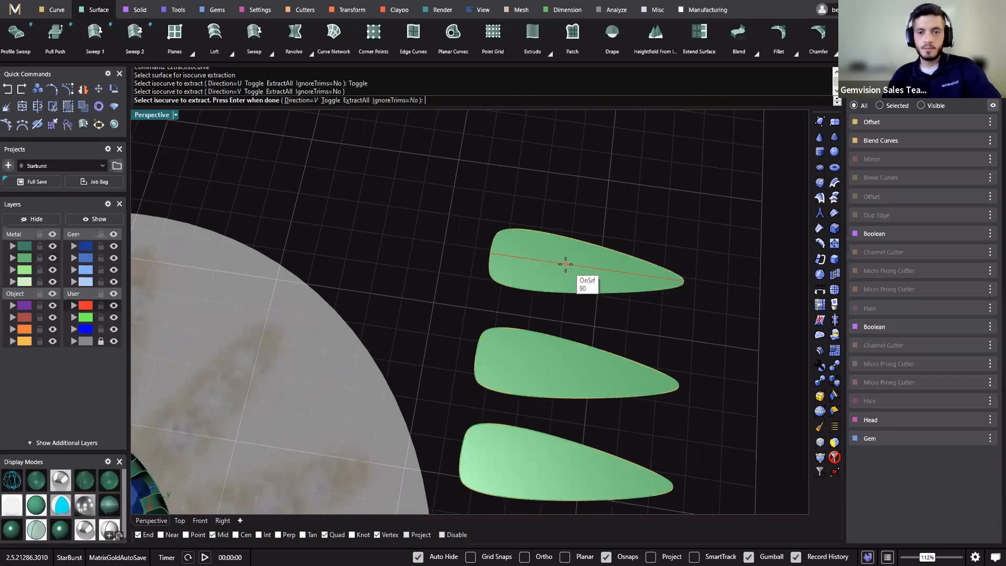
{"action": "key", "text": "Return"}
Extract matching lengthwise V-direction isocurves from the middle and lowest planar ray surfaces.
{"action": "key", "text": "Return"}
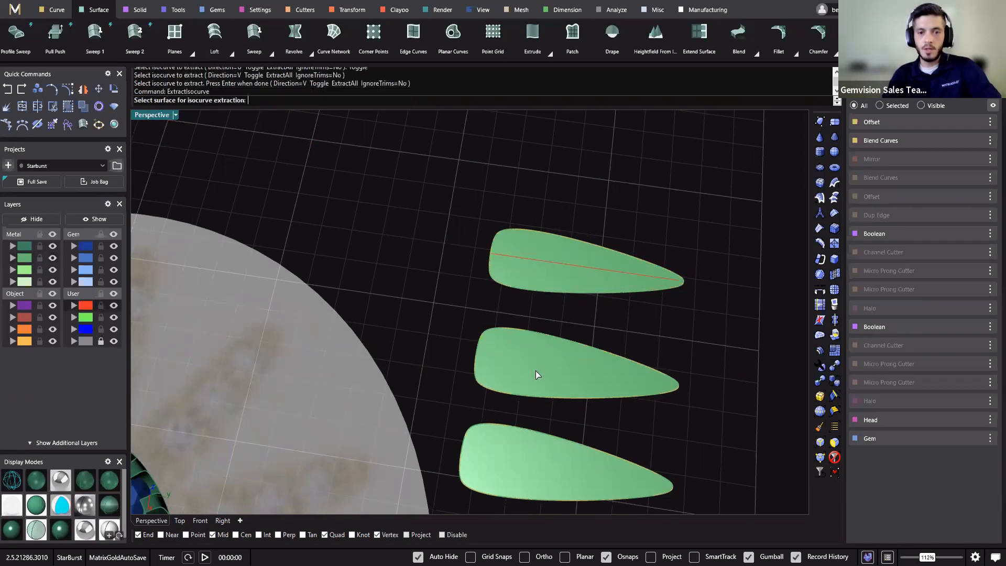
{"action": "left_click", "coordinate": [535, 365]}
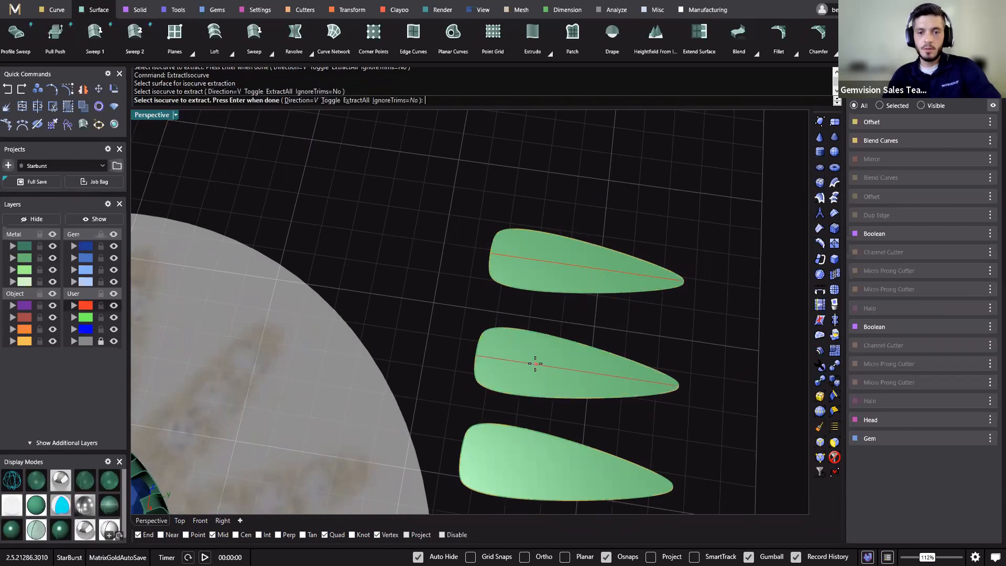
{"action": "key", "text": "Return"}
{"action": "left_click", "coordinate": [531, 473]}
{"action": "key", "text": "Return"}
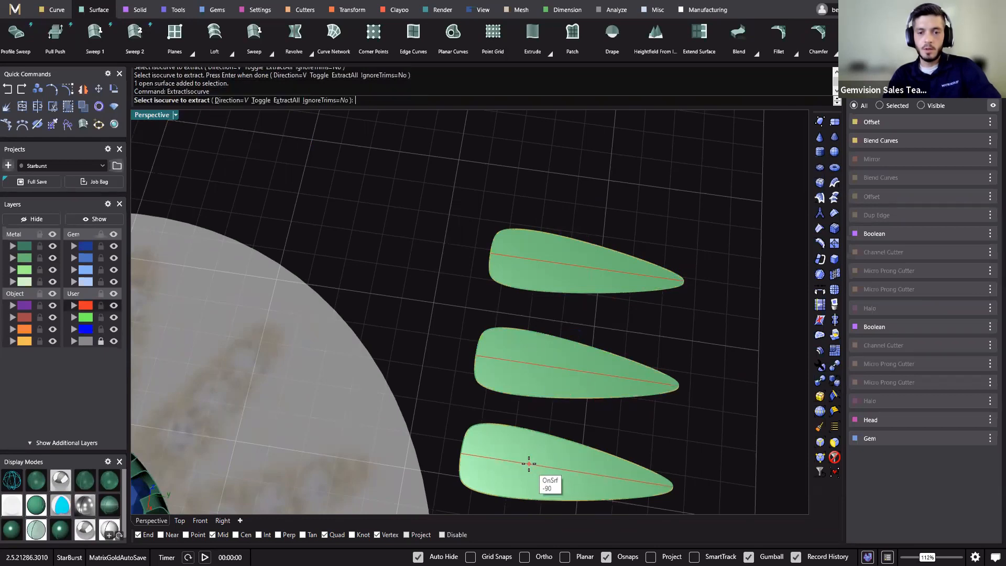
{"action": "left_click", "coordinate": [529, 464]}
{"action": "key", "text": "Return"}
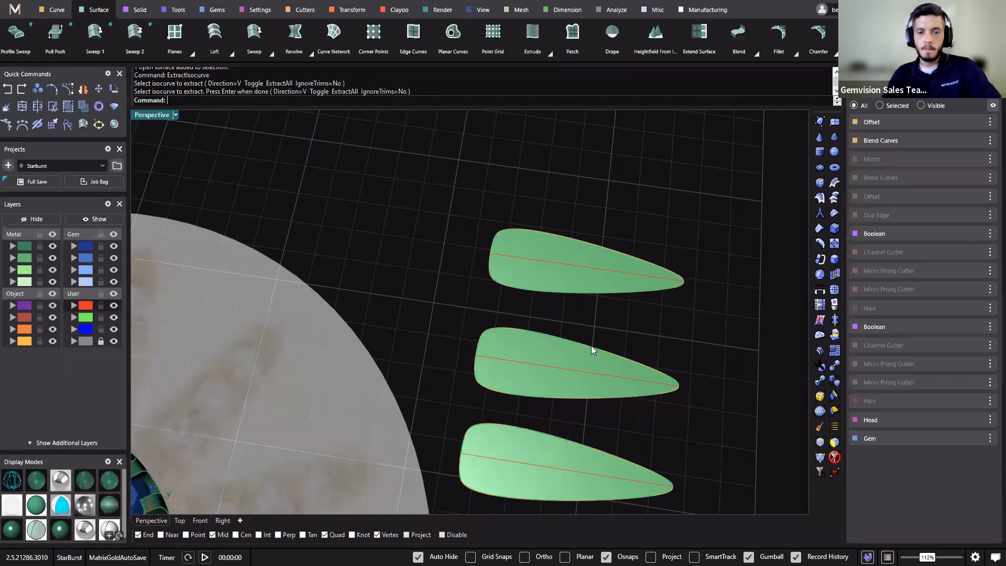
Turn on control points for the patched surface's isocurve and select the isocurve on the middle surface to compare.
{"action": "right_click_drag", "start_coordinate": [591, 346], "coordinate": [612, 367]}
{"action": "key", "text": "F10"}
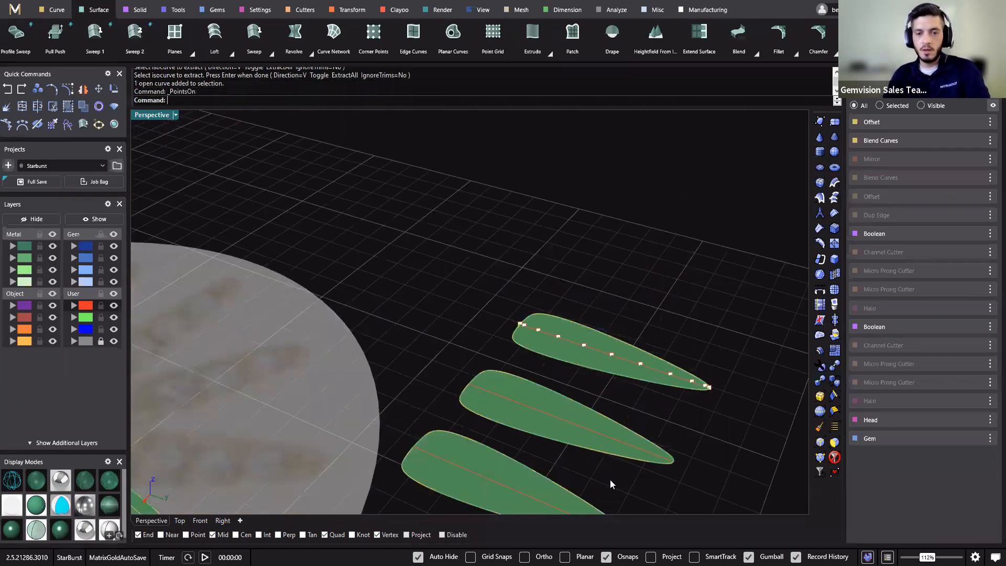
{"action": "right_click_drag", "start_coordinate": [611, 431], "coordinate": [585, 412]}
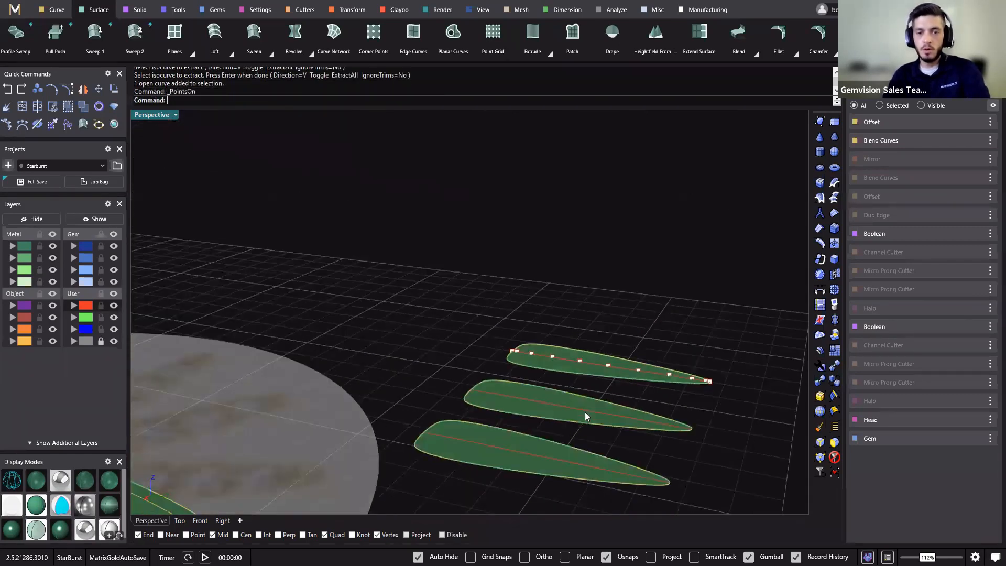
{"action": "left_click", "coordinate": [584, 411]}
Display the control points of the lowest planar ray surface, then turn off the control point display.
{"action": "right_click_drag", "start_coordinate": [690, 437], "coordinate": [549, 471]}
{"action": "left_click", "coordinate": [549, 469]}
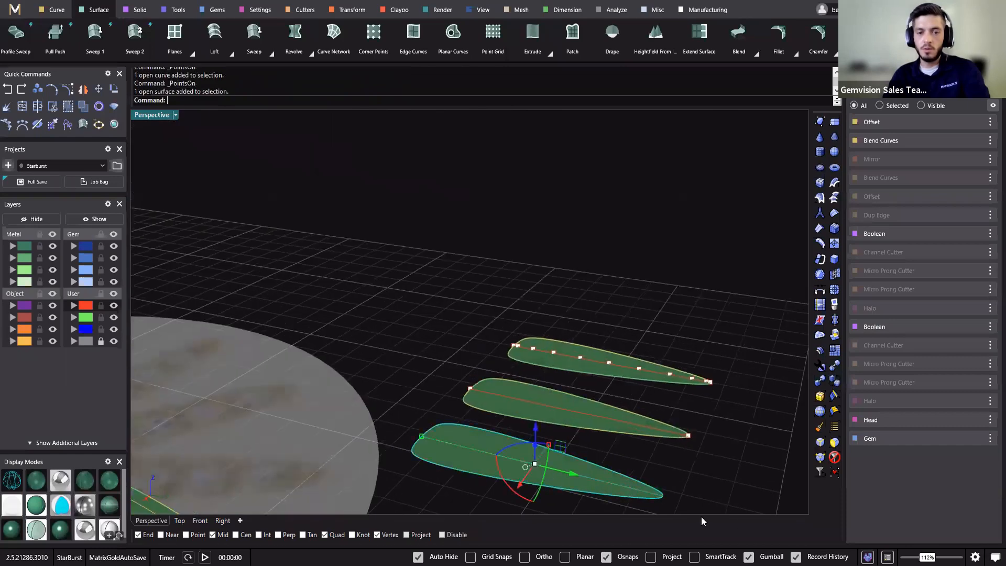
{"action": "key", "text": "F10"}
{"action": "right_click_drag", "start_coordinate": [721, 475], "coordinate": [504, 467]}
{"action": "key", "text": "F10"}
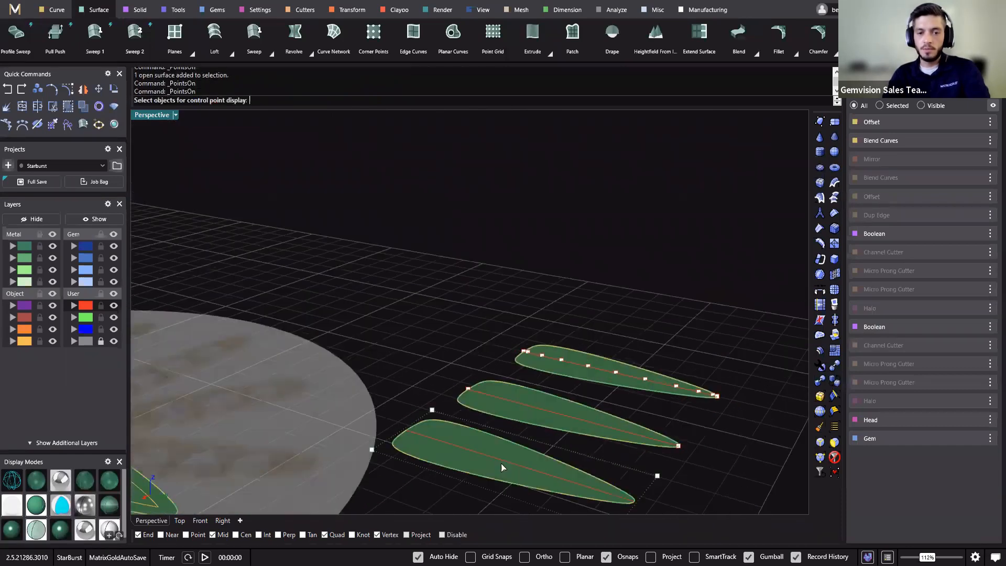
{"action": "left_click", "coordinate": [501, 459]}
{"action": "key", "text": "Return"}
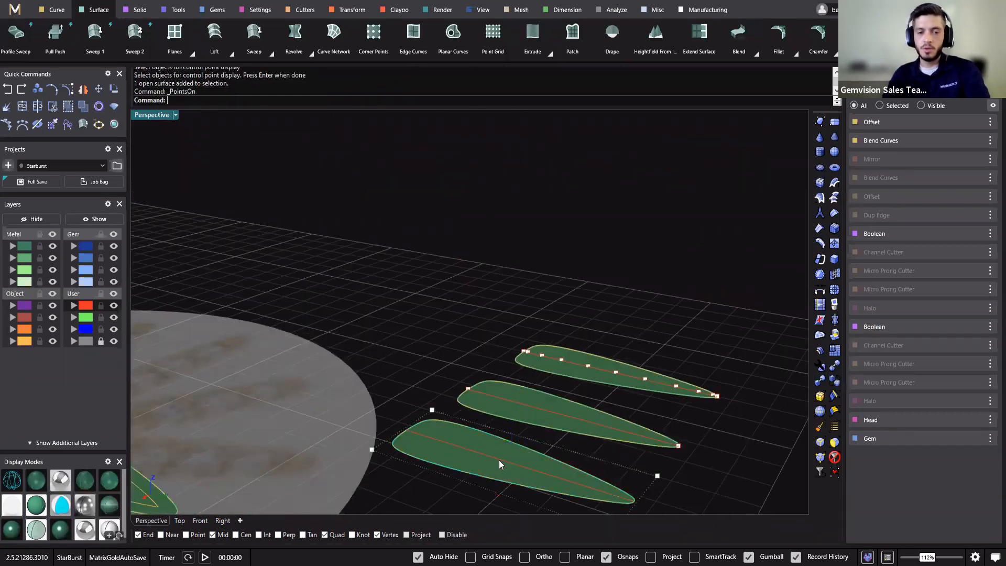
{"action": "key", "text": "Escape"}
Display the control points of the lengthwise isocurves on the lowest, middle and patched ray surfaces to compare them.
{"action": "left_click", "coordinate": [480, 455]}
{"action": "key", "text": "F10"}
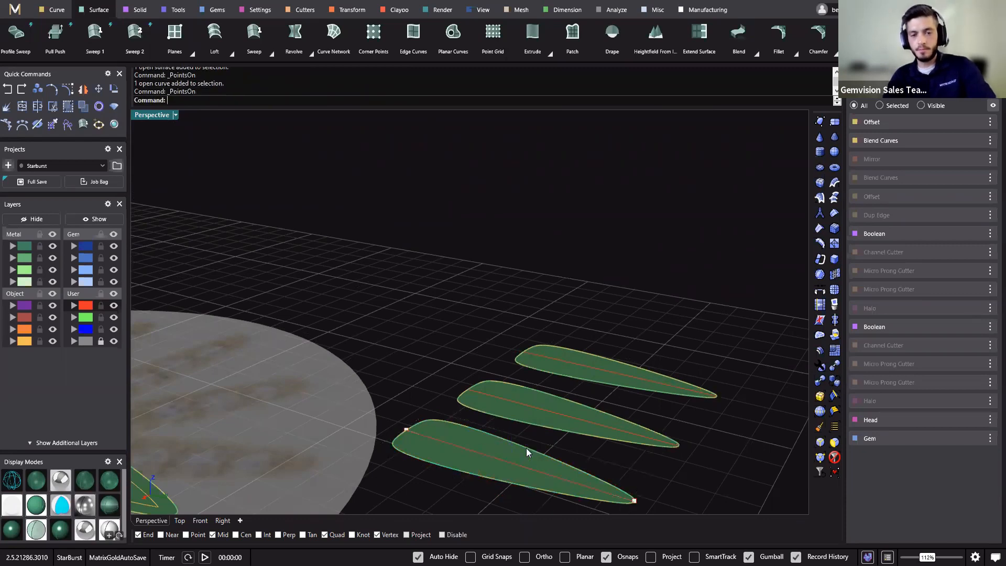
{"action": "key", "text": "F10"}
{"action": "left_click", "coordinate": [608, 425]}
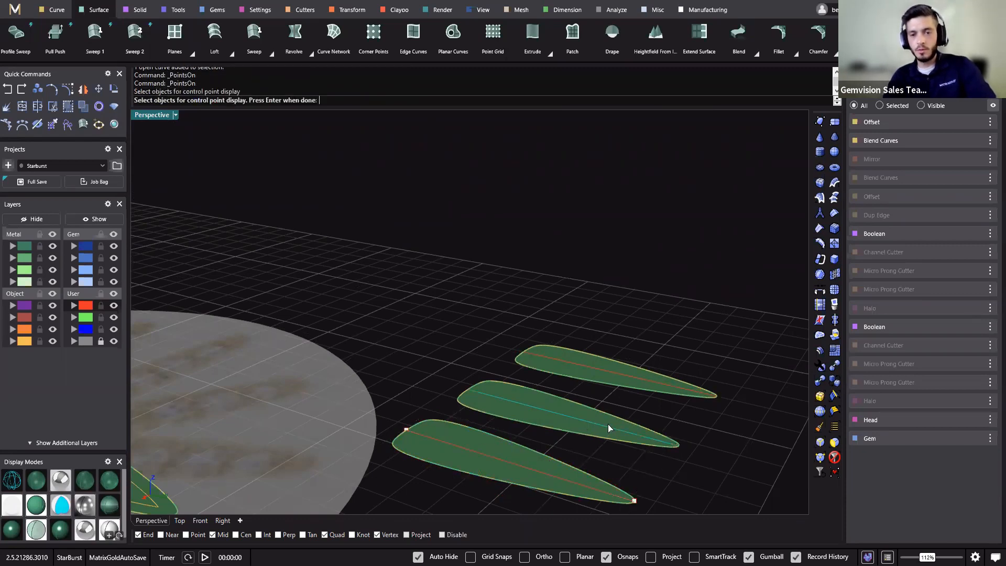
{"action": "key", "text": "Return"}
{"action": "left_click", "coordinate": [633, 380]}
{"action": "key", "text": "F10"}
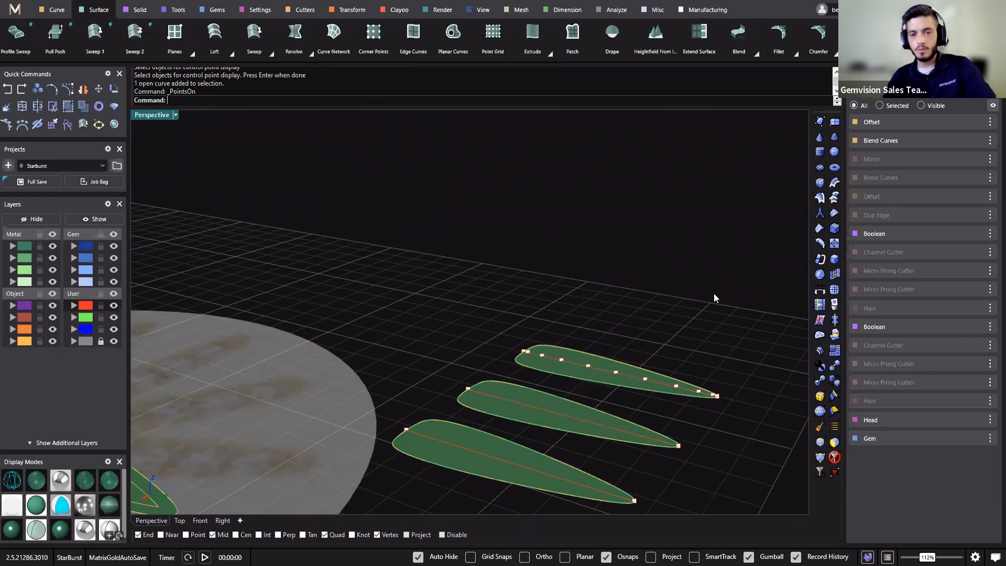
Delete the three comparison ray surfaces together with their outline curves and isocurves.
{"action": "key", "text": "F10"}
{"action": "right_click_drag", "start_coordinate": [555, 246], "coordinate": [559, 344]}
{"action": "right_click_drag", "start_coordinate": [629, 351], "coordinate": [643, 427]}
{"action": "scroll", "coordinate": [498, 231], "scroll_direction": "down", "scroll_amount": 4}
{"action": "left_click", "coordinate": [543, 395]}
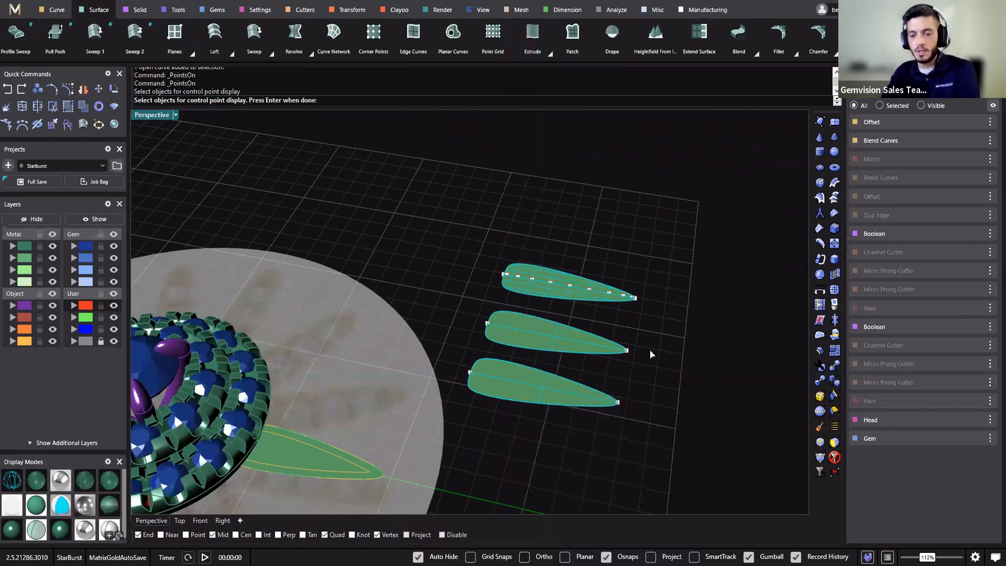
{"action": "right_click_drag", "start_coordinate": [651, 355], "coordinate": [679, 274]}
{"action": "key", "text": "Return"}
{"action": "key", "text": "ctrl+a"}
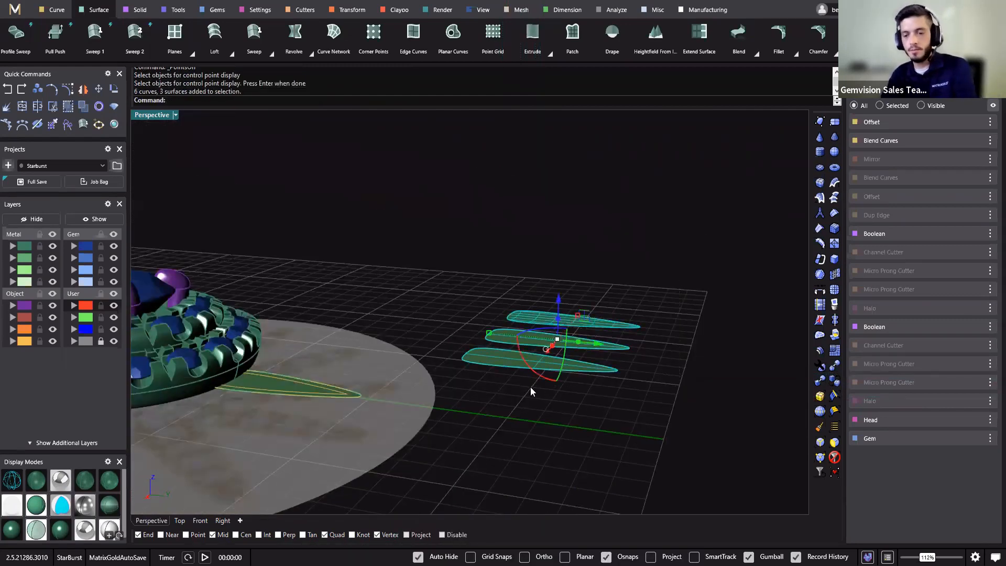
{"action": "key", "text": "Delete"}
Examine the original flat ray surface beside the halo from above and from the side.
{"action": "scroll", "coordinate": [463, 382], "scroll_direction": "down", "scroll_amount": 8}
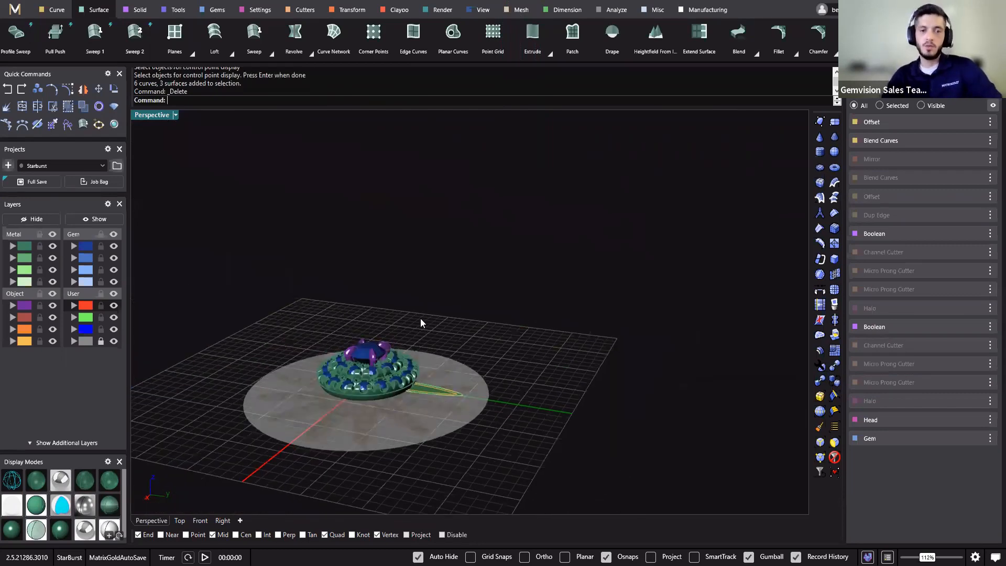
{"action": "scroll", "coordinate": [421, 318], "scroll_direction": "up", "scroll_amount": 10}
{"action": "left_click", "coordinate": [513, 295]}
{"action": "scroll", "coordinate": [442, 317], "scroll_direction": "up", "scroll_amount": 3}
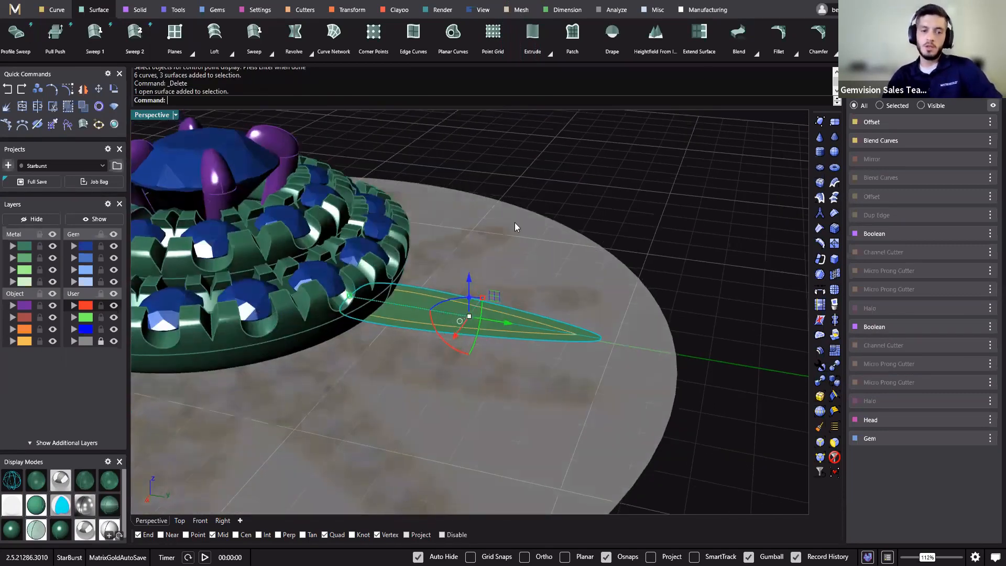
{"action": "key", "text": "F10"}
{"action": "right_click_drag", "start_coordinate": [692, 209], "coordinate": [534, 435]}
{"action": "scroll", "coordinate": [451, 323], "scroll_direction": "up", "scroll_amount": 8}
{"action": "left_click", "coordinate": [455, 317]}
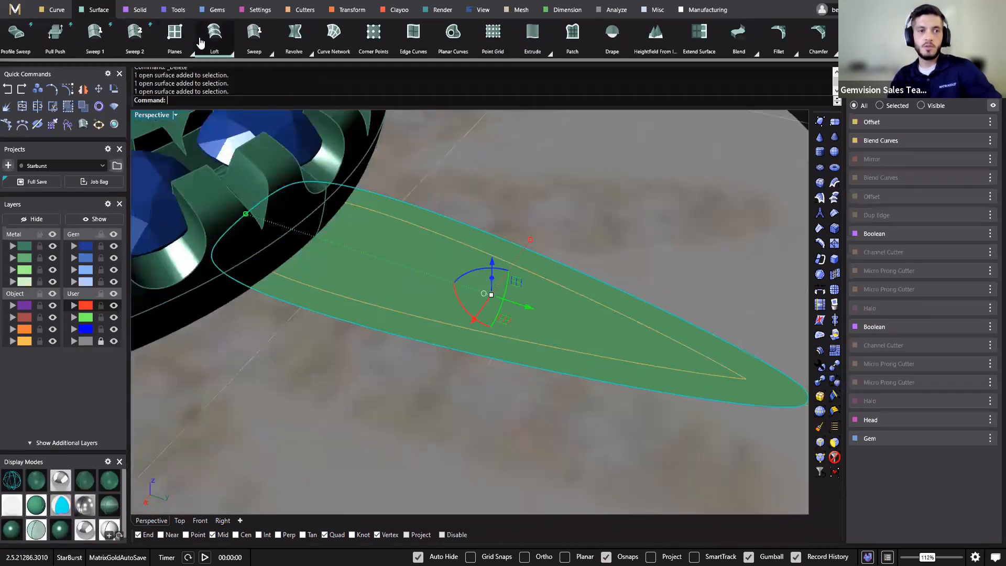
{"action": "left_click", "coordinate": [178, 10]}
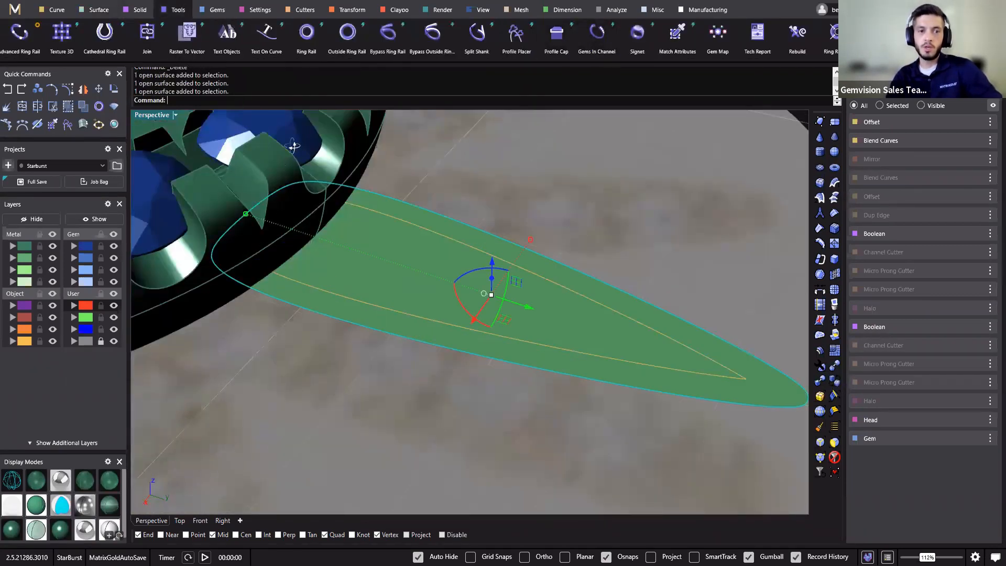
{"action": "right_click_drag", "start_coordinate": [565, 131], "coordinate": [207, 340]}
{"action": "right_click_drag", "start_coordinate": [268, 220], "coordinate": [742, 263]}
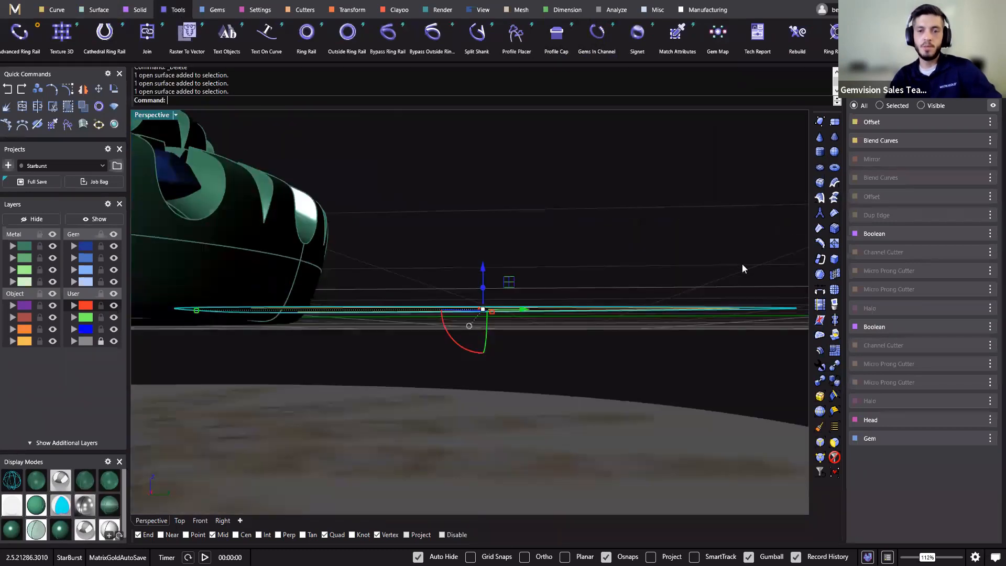
Create a Profile Cap on the ray's outer outline with a dome thickness of -0.7 mm.
{"action": "left_click", "coordinate": [558, 36]}
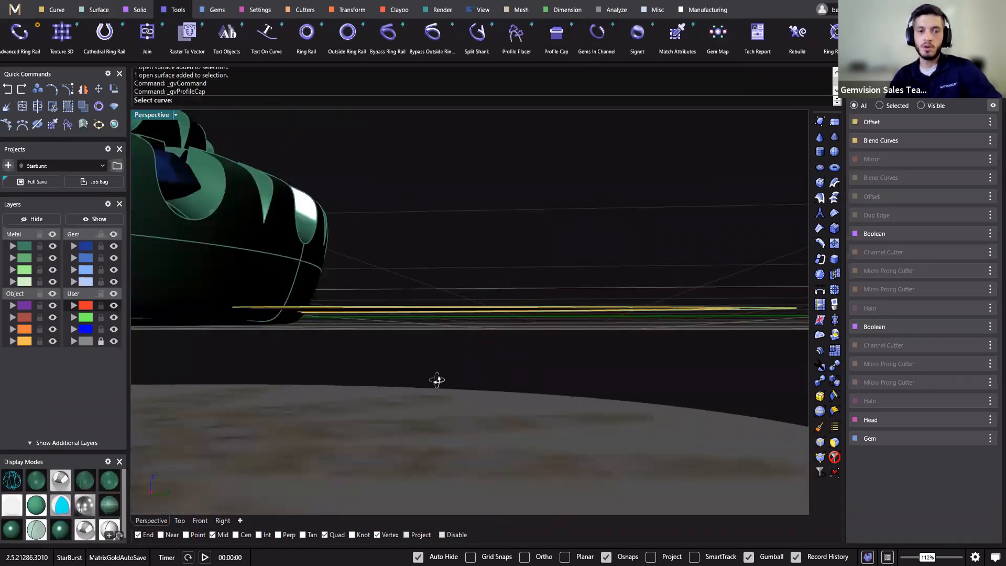
{"action": "right_click_drag", "start_coordinate": [437, 380], "coordinate": [487, 313]}
{"action": "left_click", "coordinate": [486, 319]}
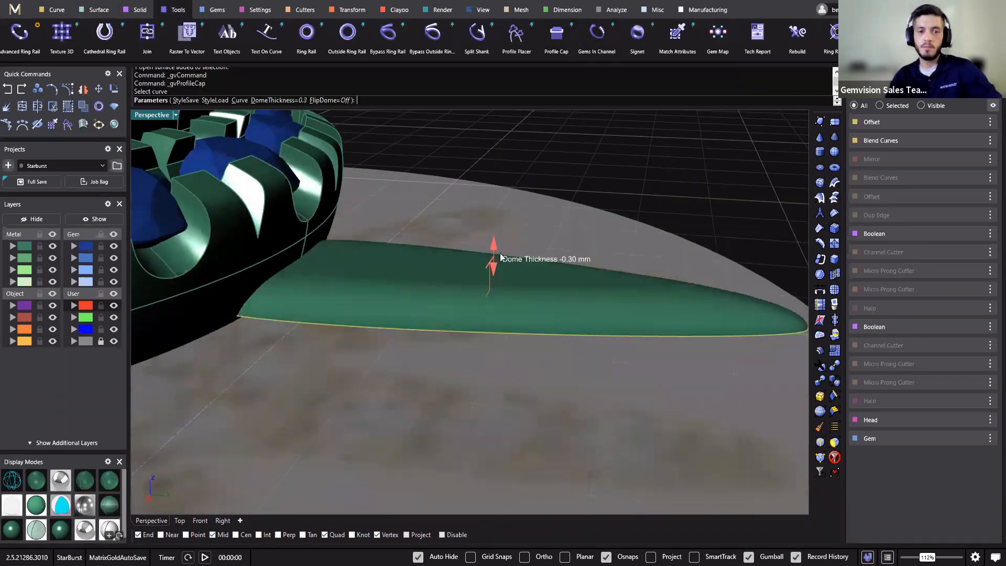
{"action": "mouse_move", "coordinate": [484, 202]}
{"action": "left_mouse_down"}
{"action": "mouse_move", "coordinate": [471, 186]}
{"action": "mouse_move", "coordinate": [481, 218]}
{"action": "left_mouse_up"}
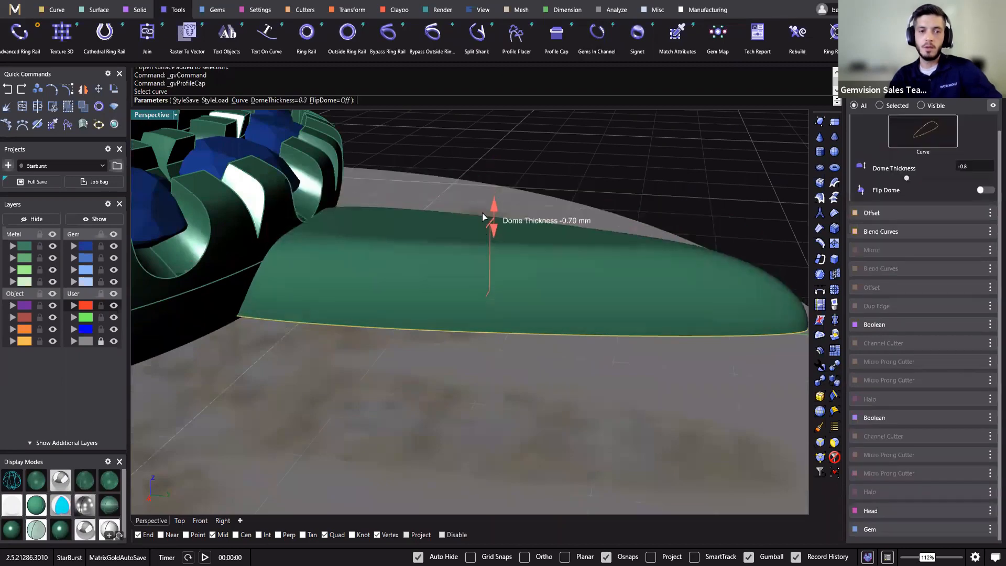
{"action": "right_click_drag", "start_coordinate": [482, 253], "coordinate": [668, 330]}
{"action": "right_click_drag", "start_coordinate": [606, 305], "coordinate": [457, 211]}
{"action": "right_click", "coordinate": [457, 211]}
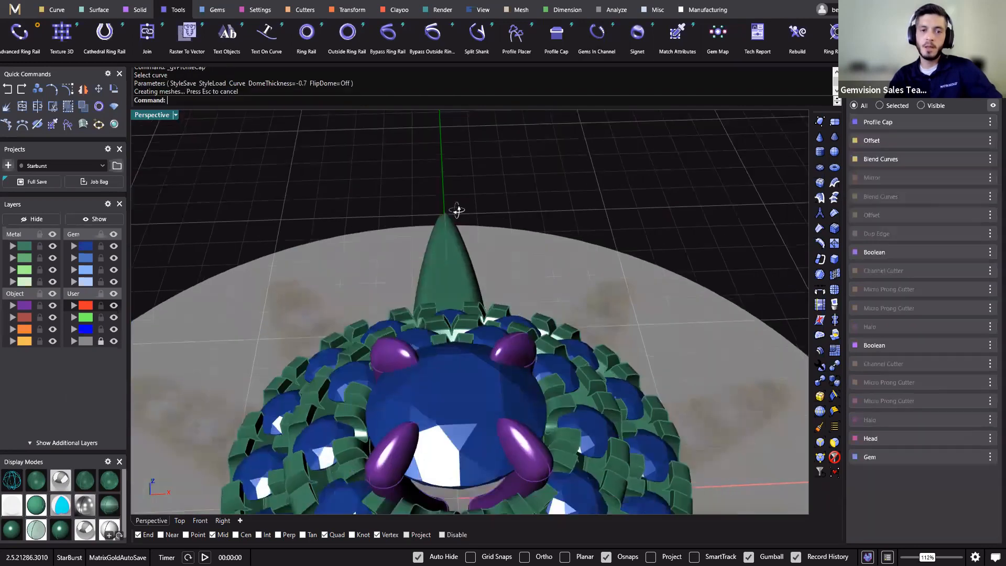
Join the domed cap and the flat ray surface beneath it into one solid ray.
{"action": "right_click_drag", "start_coordinate": [534, 306], "coordinate": [409, 385]}
{"action": "left_click", "coordinate": [319, 244]}
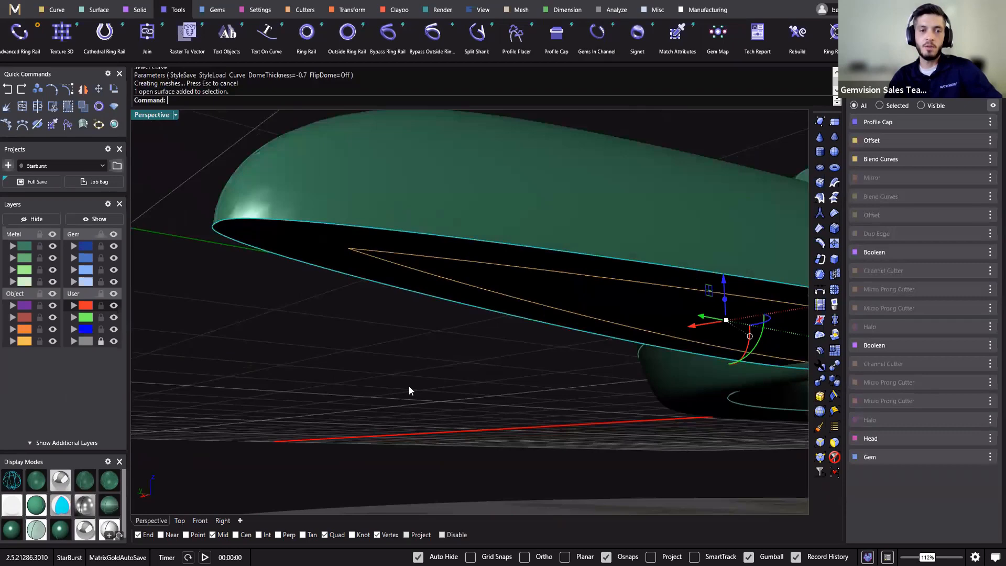
{"action": "left_click", "coordinate": [310, 238]}
{"action": "left_click", "coordinate": [362, 188]}
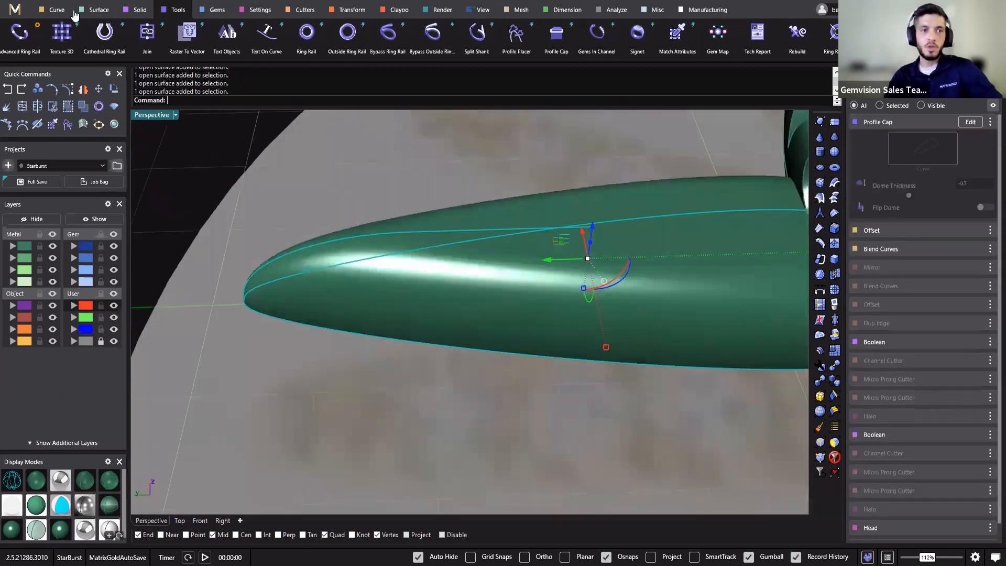
{"action": "left_click", "coordinate": [151, 37]}
{"action": "right_click_drag", "start_coordinate": [402, 292], "coordinate": [355, 210]}
{"action": "key", "text": "Return"}
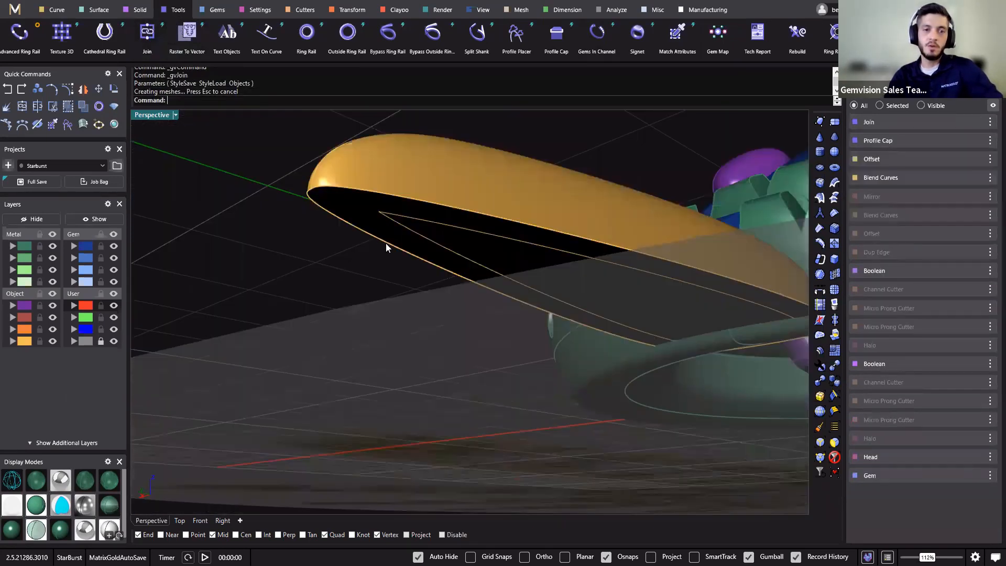
Move the leftover flat surface under the ray to the blue User 03 layer and hide that layer.
{"action": "left_click", "coordinate": [384, 235]}
{"action": "scroll", "coordinate": [385, 235], "scroll_direction": "up", "scroll_amount": 4}
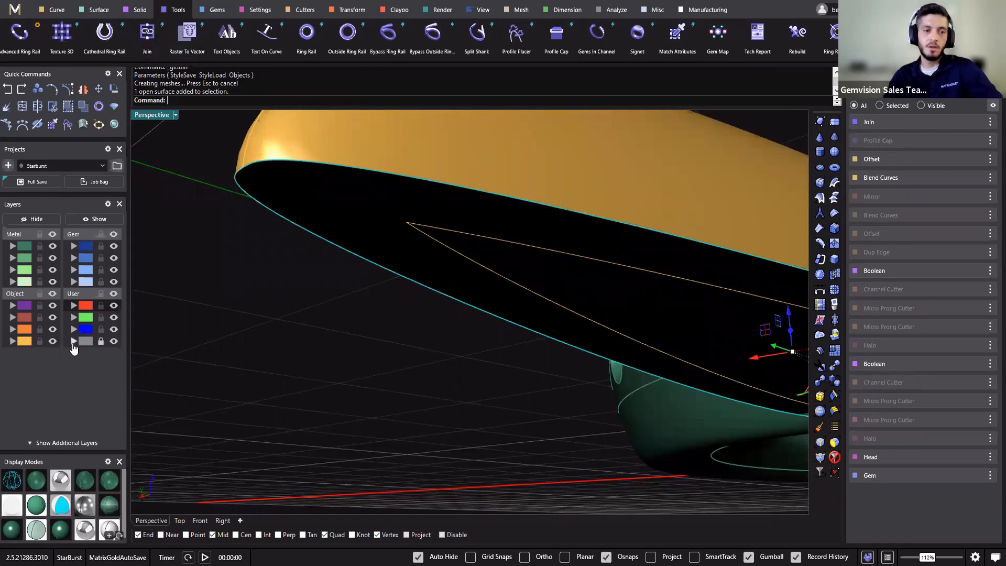
{"action": "left_click", "coordinate": [85, 329]}
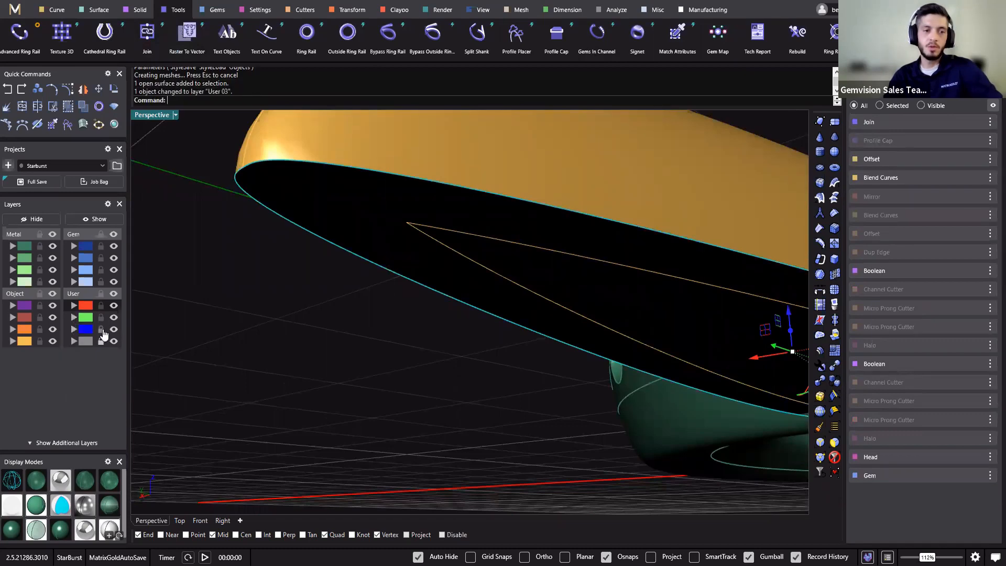
{"action": "right_click_drag", "start_coordinate": [399, 325], "coordinate": [397, 455]}
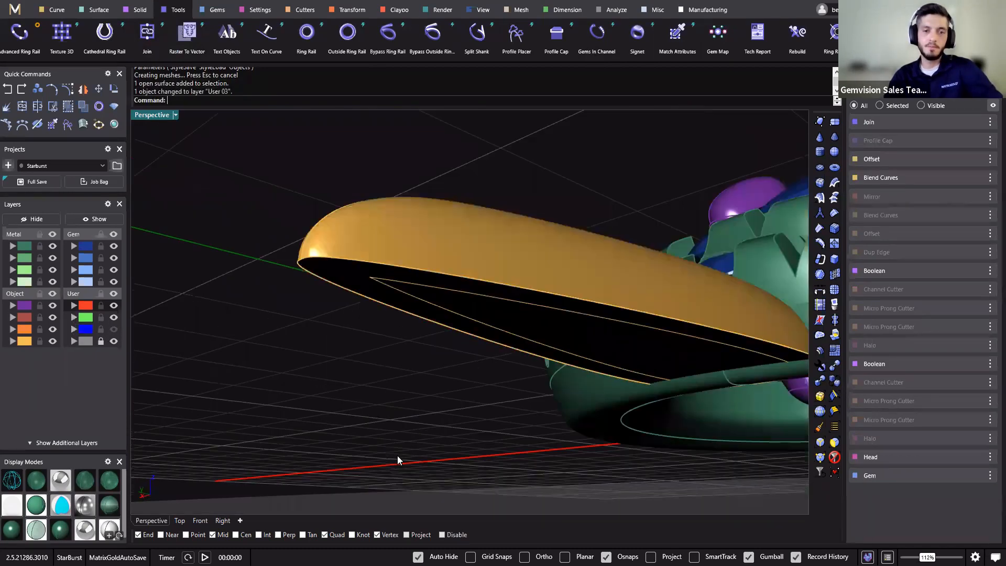
Open the ray's inner offset curve for editing and raise it vertically to just above the top of the solid ray.
{"action": "scroll", "coordinate": [441, 400], "scroll_direction": "up", "scroll_amount": 5}
{"action": "scroll", "coordinate": [404, 341], "scroll_direction": "down", "scroll_amount": 5}
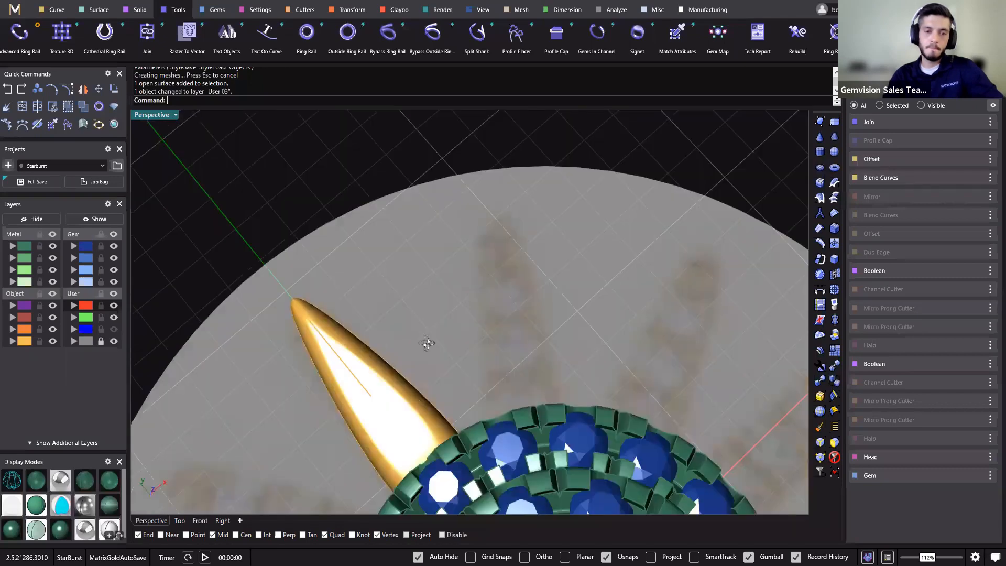
{"action": "left_click", "coordinate": [419, 335]}
{"action": "right_click_drag", "start_coordinate": [591, 172], "coordinate": [379, 161]}
{"action": "key", "text": "Escape"}
{"action": "right_click_drag", "start_coordinate": [572, 378], "coordinate": [629, 346]}
{"action": "scroll", "coordinate": [629, 346], "scroll_direction": "up", "scroll_amount": 5}
{"action": "left_click", "coordinate": [652, 370]}
{"action": "left_click", "coordinate": [652, 368]}
{"action": "left_click", "coordinate": [890, 158]}
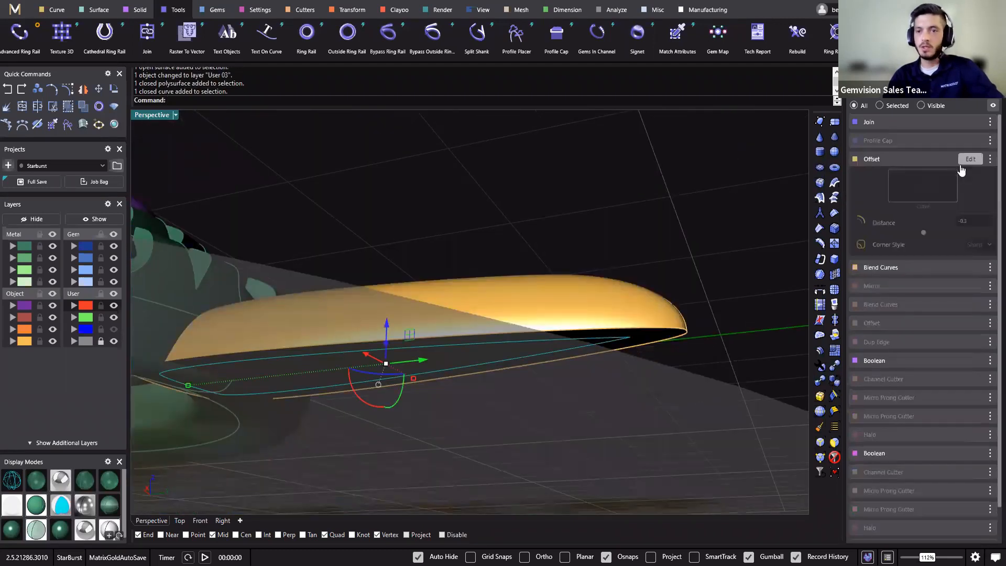
{"action": "left_click_drag", "start_coordinate": [398, 291], "coordinate": [407, 227]}
Set the inner curve's offset distance to -0.35, keeping the Sharp corner style.
{"action": "right_click_drag", "start_coordinate": [474, 399], "coordinate": [786, 231]}
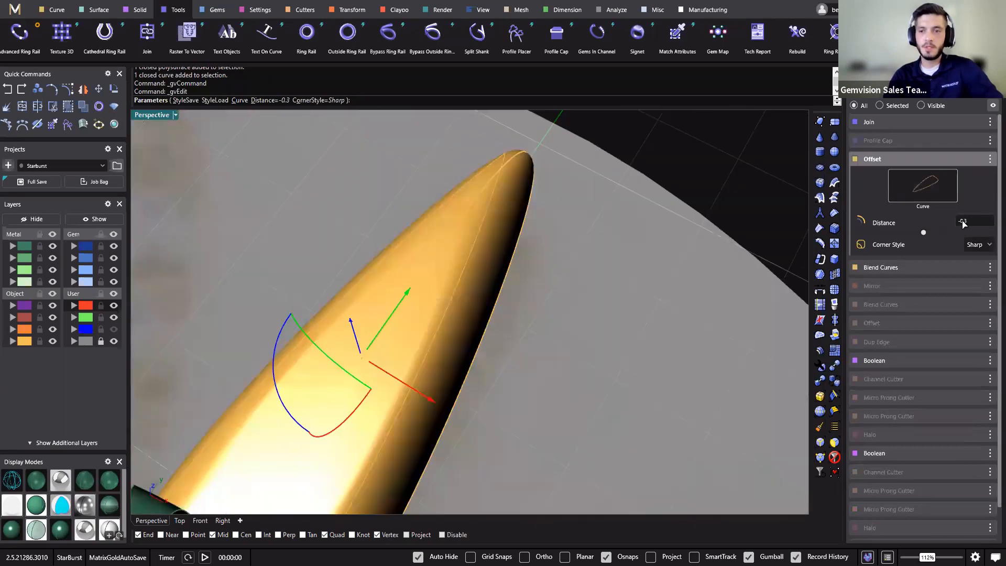
{"action": "left_click", "coordinate": [963, 223]}
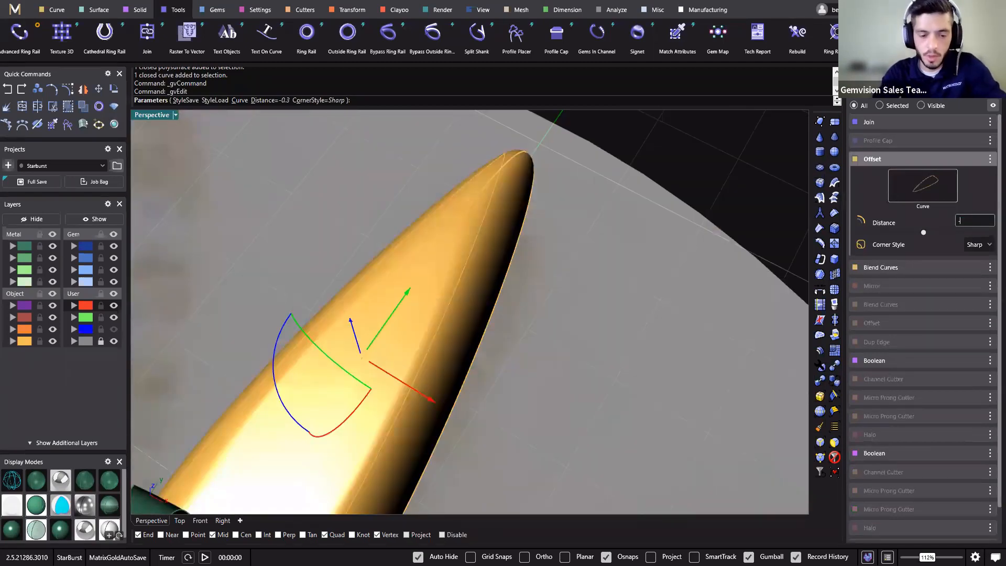
{"action": "key", "text": "Return"}
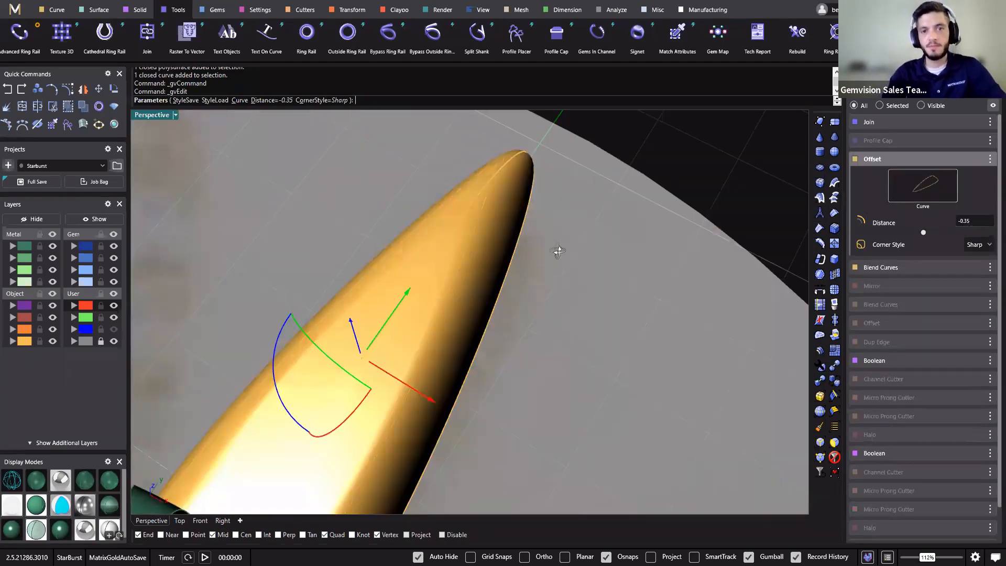
{"action": "right_click_drag", "start_coordinate": [559, 252], "coordinate": [474, 177]}
{"action": "key", "text": "Return"}
Create a Profile Cap on the raised offset curve with a dome thickness of 0.2 mm.
{"action": "left_click", "coordinate": [573, 259]}
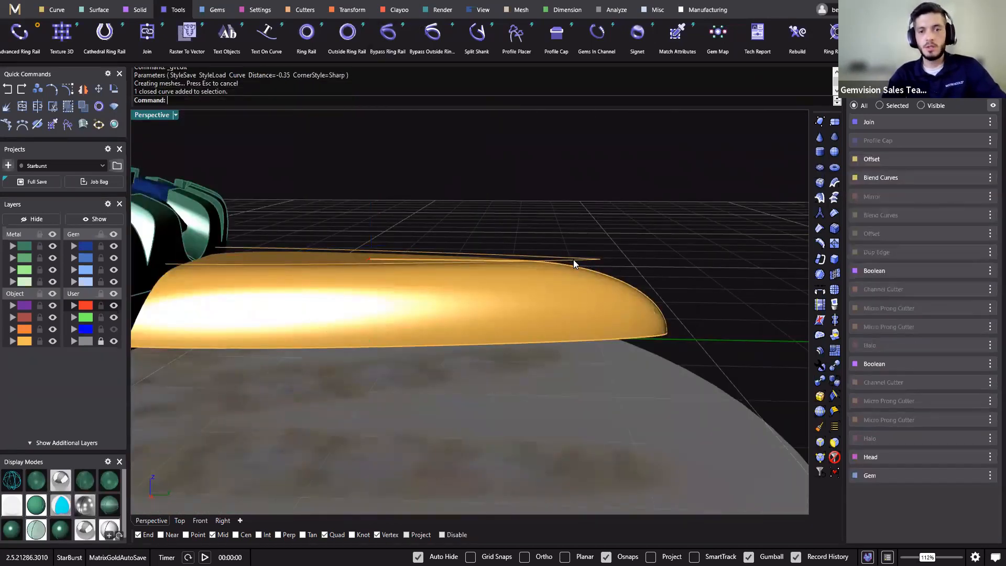
{"action": "left_click", "coordinate": [562, 36]}
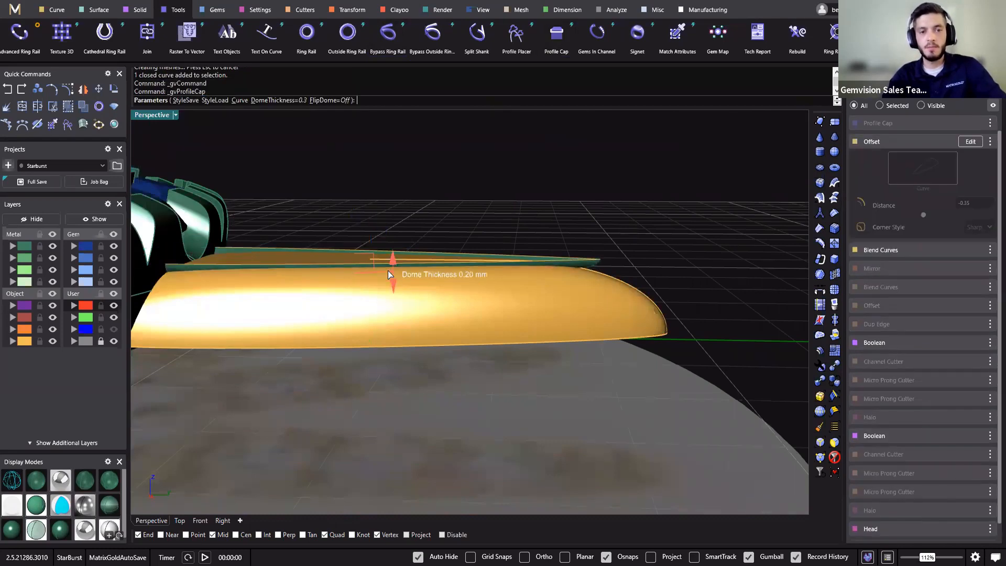
{"action": "left_click_drag", "start_coordinate": [384, 273], "coordinate": [385, 276]}
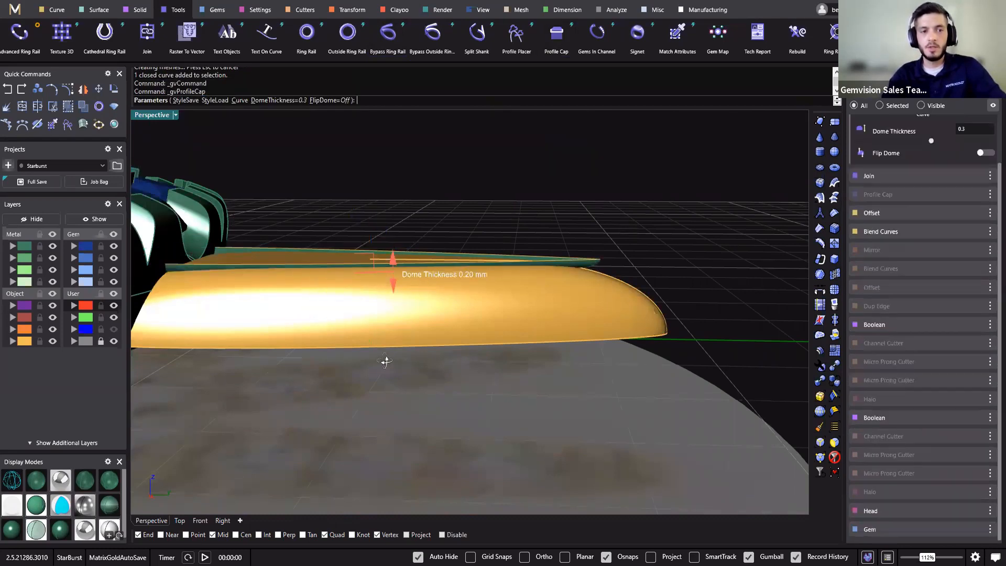
{"action": "right_click_drag", "start_coordinate": [387, 362], "coordinate": [368, 310]}
{"action": "right_click_drag", "start_coordinate": [535, 347], "coordinate": [42, 362]}
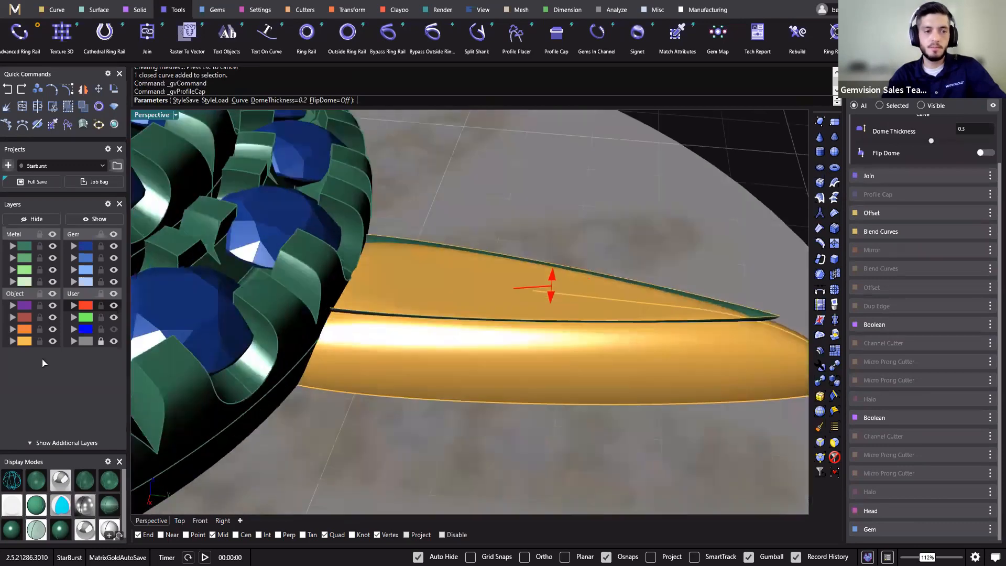
{"action": "right_click_drag", "start_coordinate": [375, 362], "coordinate": [368, 319]}
{"action": "right_click", "coordinate": [367, 319]}
Create a second Profile Cap on the same raised offset curve with a dome thickness of -0.3 mm.
{"action": "scroll", "coordinate": [306, 301], "scroll_direction": "up", "scroll_amount": 5}
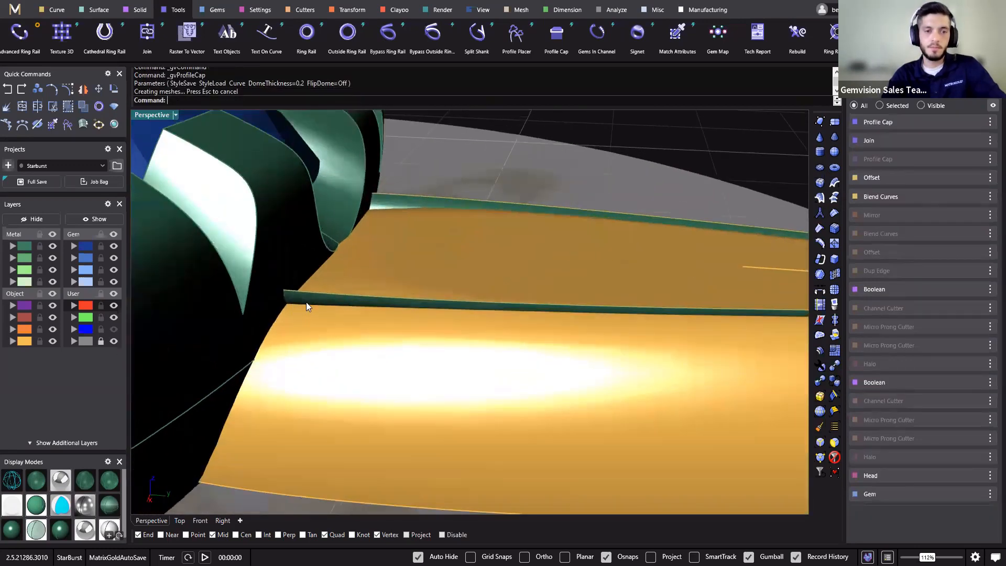
{"action": "left_click", "coordinate": [312, 295]}
{"action": "key", "text": "Escape"}
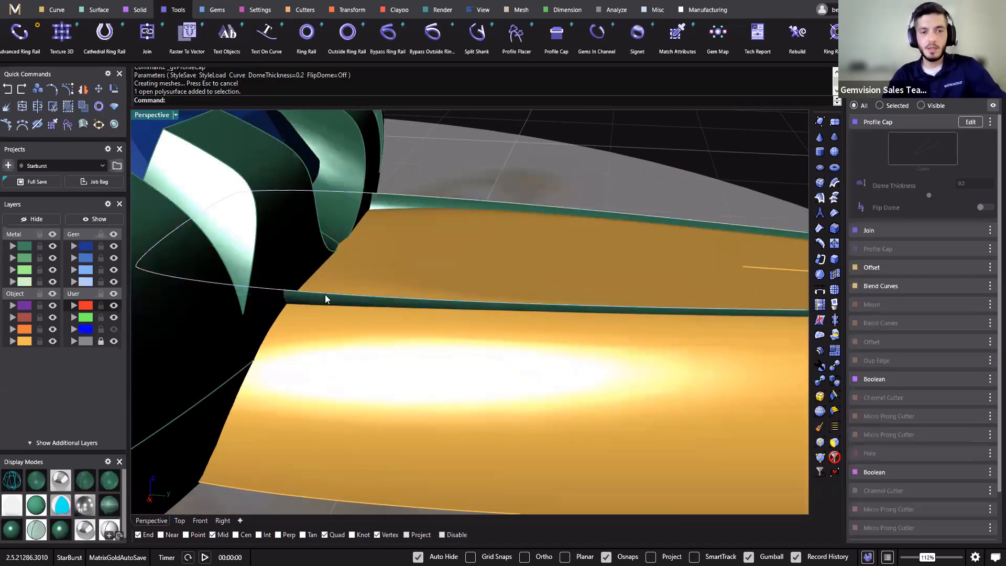
{"action": "left_click", "coordinate": [324, 294]}
{"action": "left_click", "coordinate": [353, 325]}
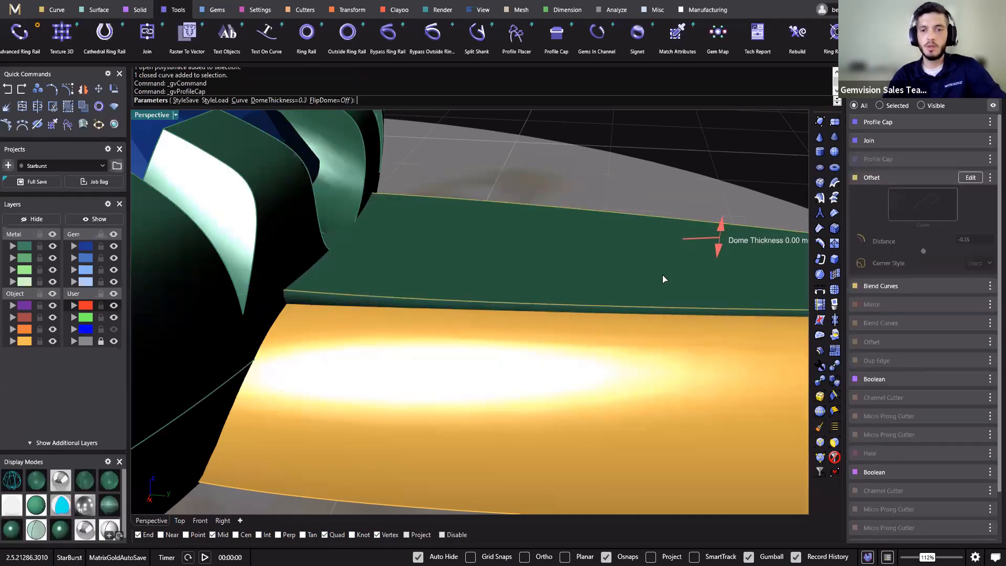
{"action": "right_click_drag", "start_coordinate": [362, 432], "coordinate": [308, 455]}
{"action": "right_click", "coordinate": [308, 455]}
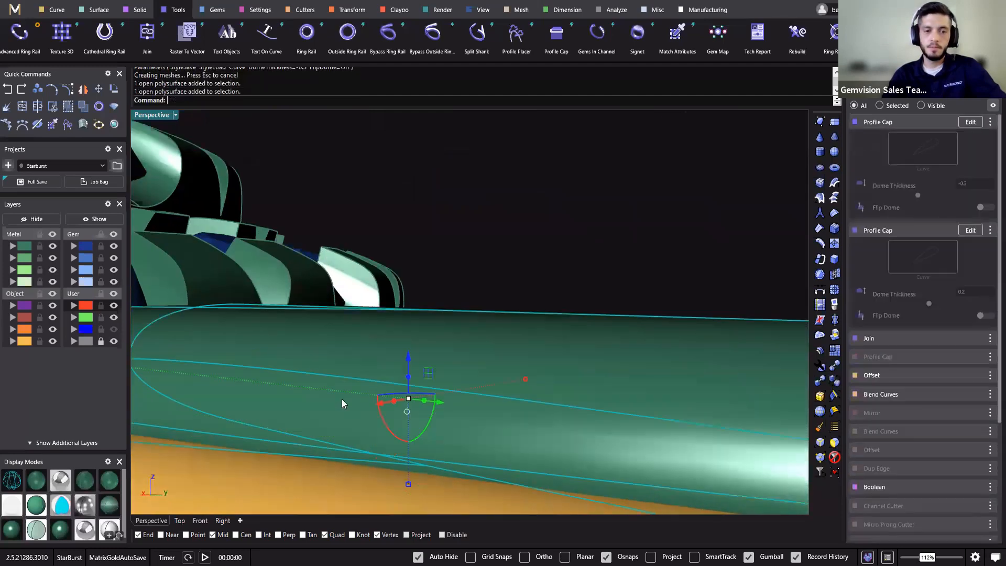
Join the upper and lower caps of the raised offset curve into one closed solid.
{"action": "right_click_drag", "start_coordinate": [341, 404], "coordinate": [325, 293]}
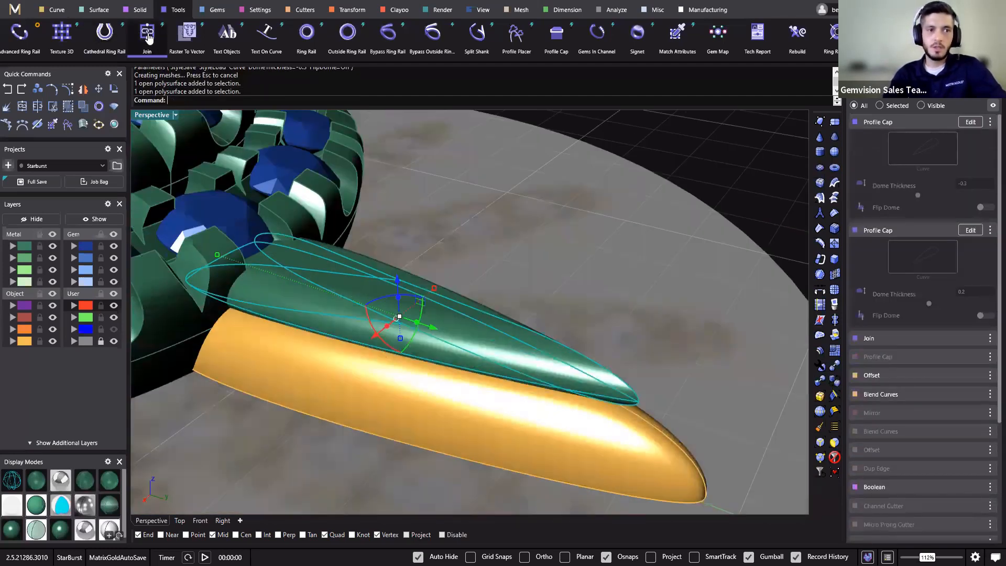
{"action": "left_click", "coordinate": [147, 35]}
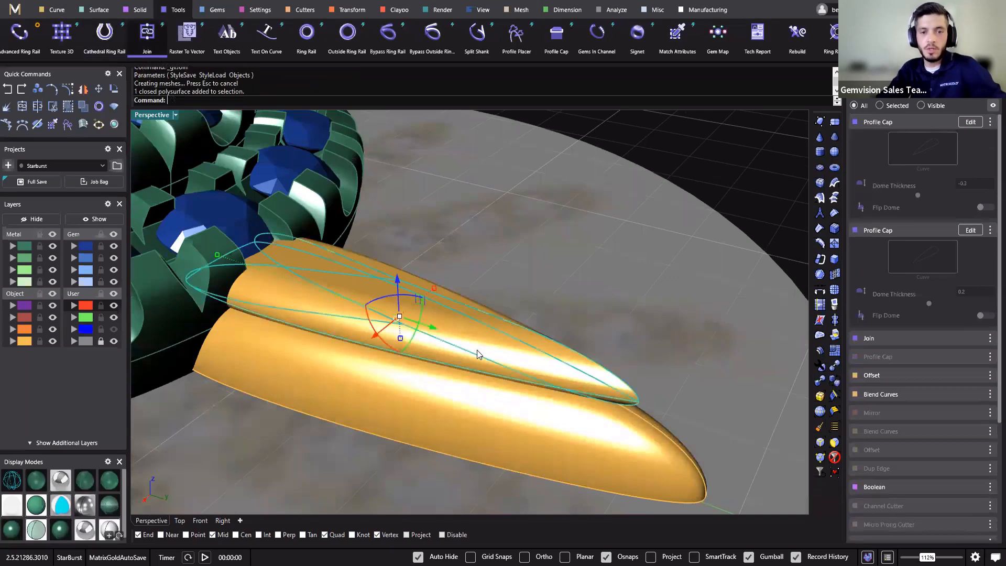
Subtract the smaller capped solid from the ray solid with Boolean Difference to carve a recess into the ray.
{"action": "left_click", "coordinate": [656, 216]}
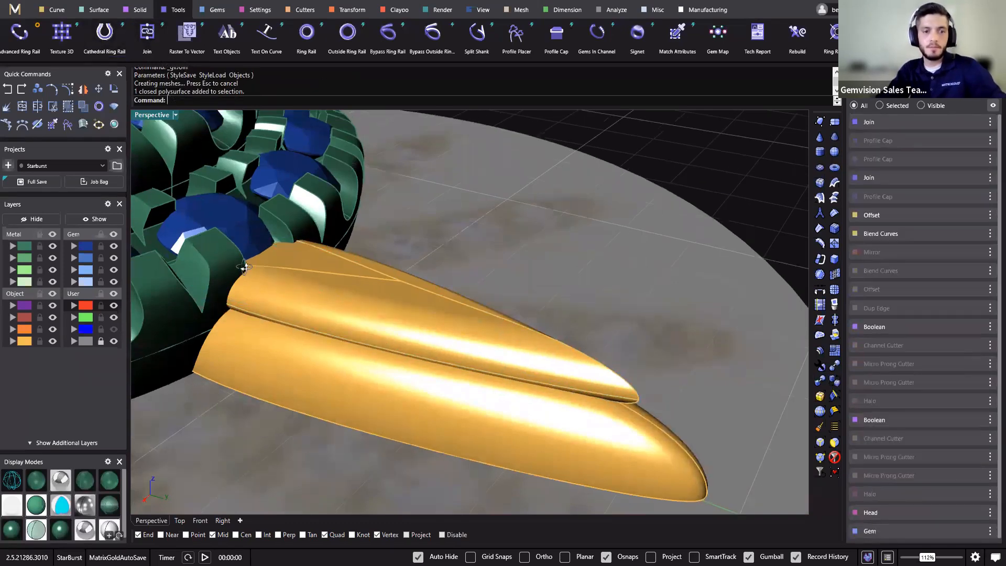
{"action": "left_click", "coordinate": [348, 424]}
{"action": "right_click_drag", "start_coordinate": [348, 424], "coordinate": [635, 288]}
{"action": "left_click", "coordinate": [635, 288]}
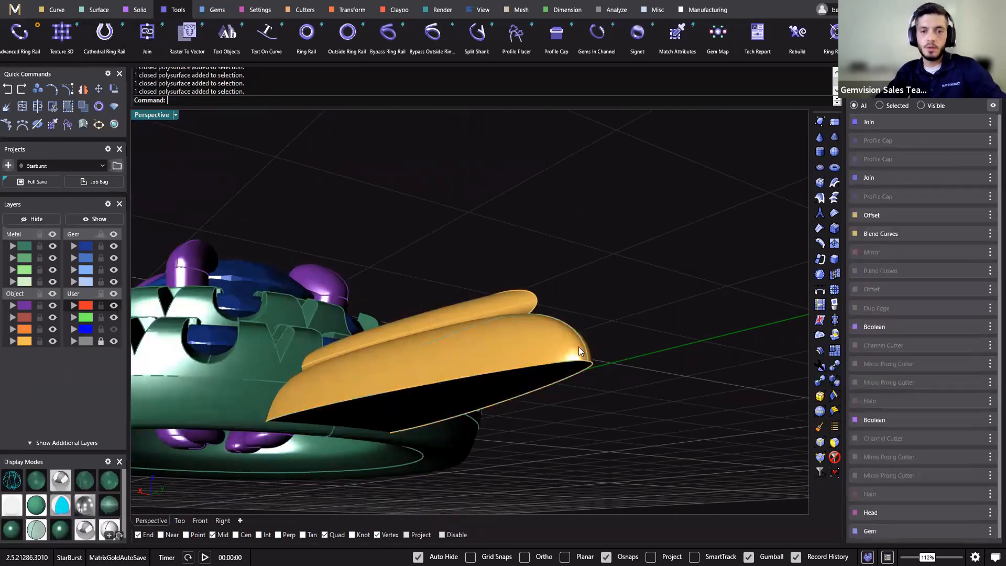
{"action": "left_click", "coordinate": [551, 389]}
{"action": "left_click", "coordinate": [613, 377]}
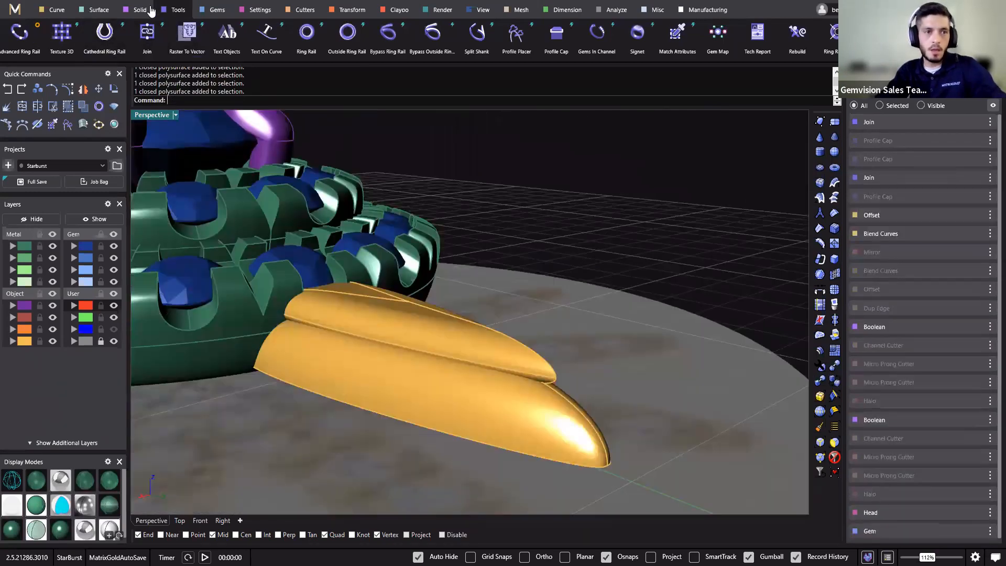
{"action": "left_click", "coordinate": [132, 11]}
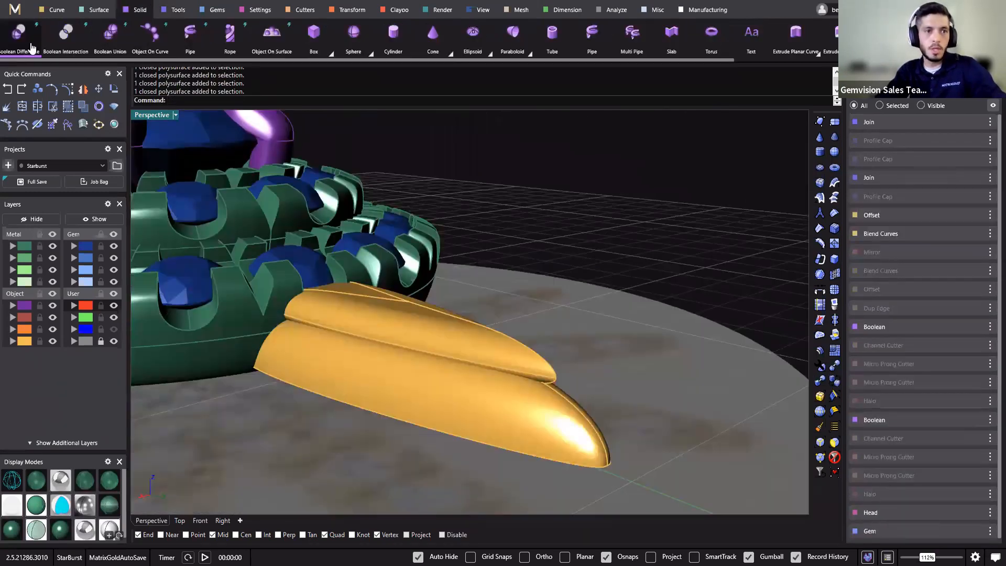
{"action": "left_click", "coordinate": [32, 48]}
{"action": "left_click", "coordinate": [535, 418]}
{"action": "key", "text": "Return"}
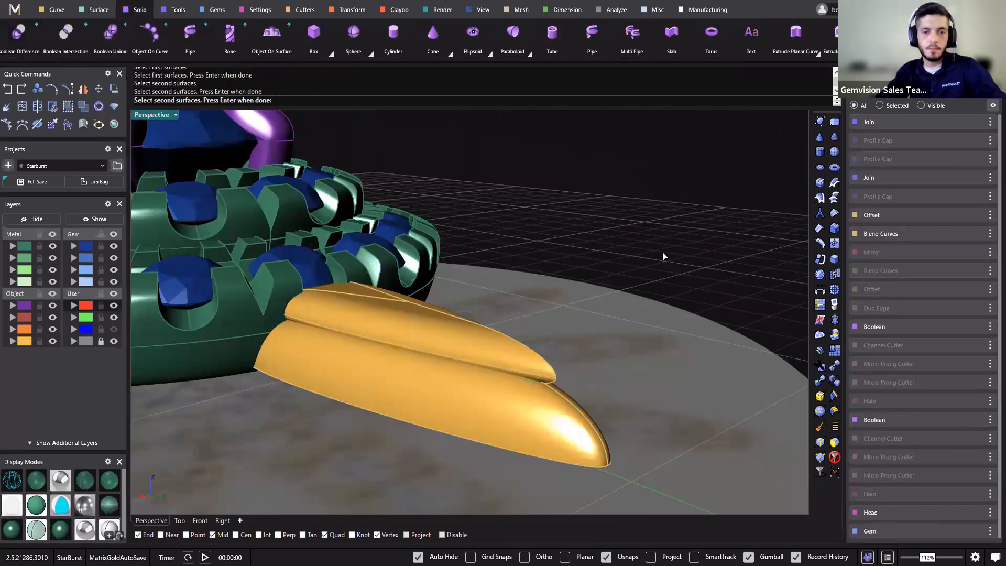
{"action": "left_click", "coordinate": [532, 351]}
{"action": "key", "text": "Return"}
{"action": "right_click_drag", "start_coordinate": [532, 351], "coordinate": [491, 142]}
{"action": "key", "text": "Return"}
Examine the recessed ray and the raised offset curve on it from above and from the side, relative to the gem halo.
{"action": "scroll", "coordinate": [471, 300], "scroll_direction": "up", "scroll_amount": 3}
{"action": "right_click_drag", "start_coordinate": [404, 420], "coordinate": [431, 502], "text": "ctrl"}
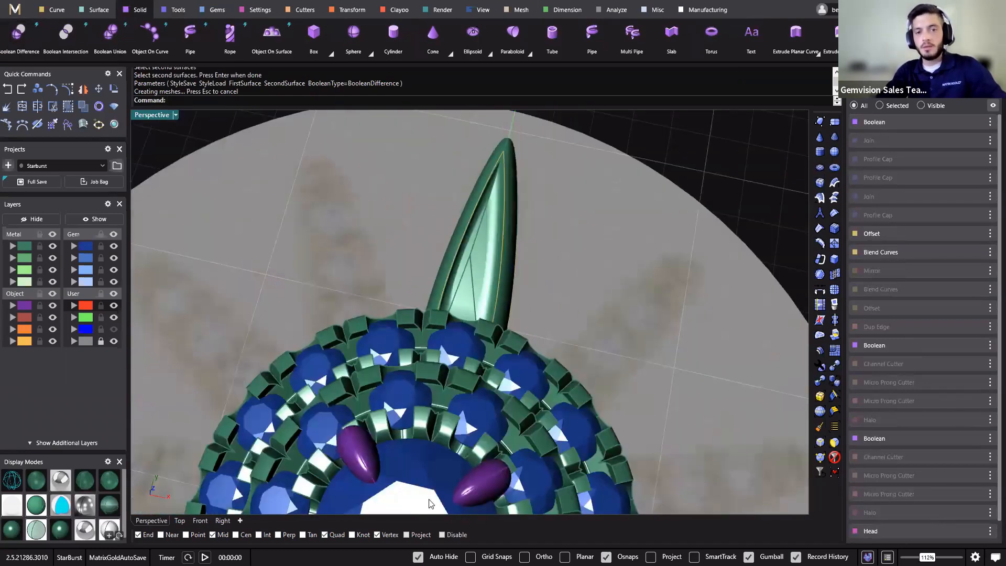
{"action": "right_click_drag", "start_coordinate": [512, 358], "coordinate": [514, 298], "text": "shift"}
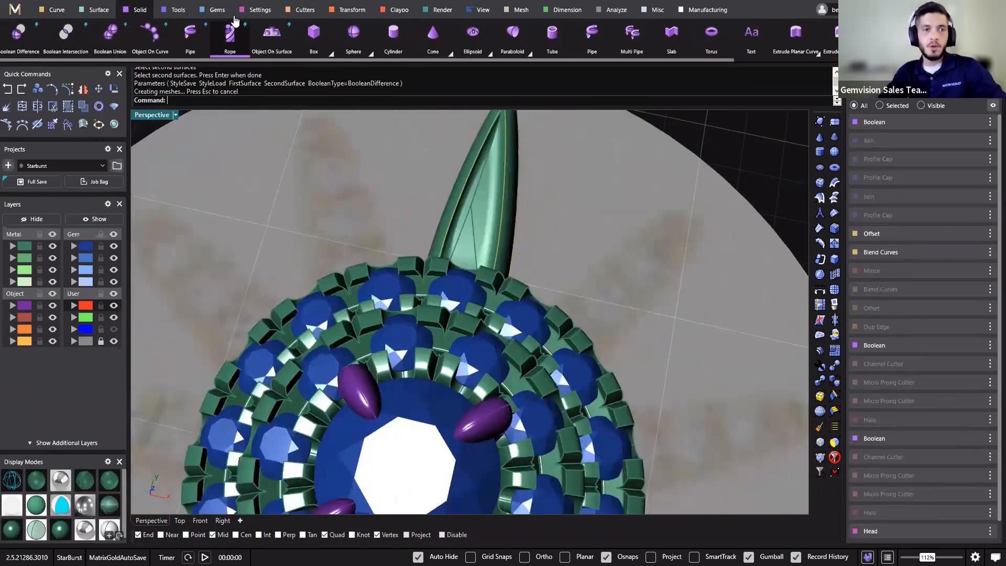
{"action": "left_click", "coordinate": [211, 13]}
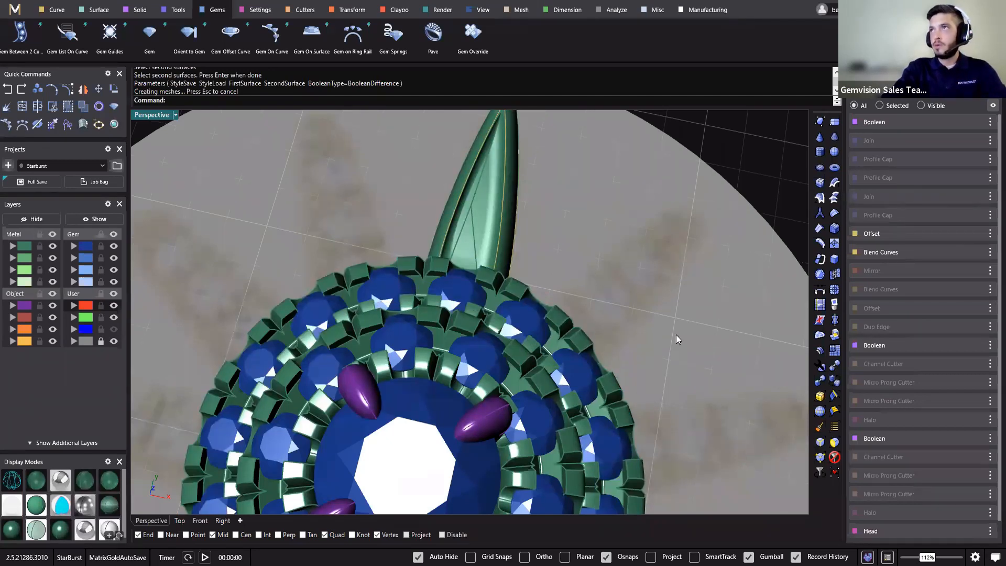
{"action": "right_click_drag", "start_coordinate": [213, 251], "coordinate": [356, 310]}
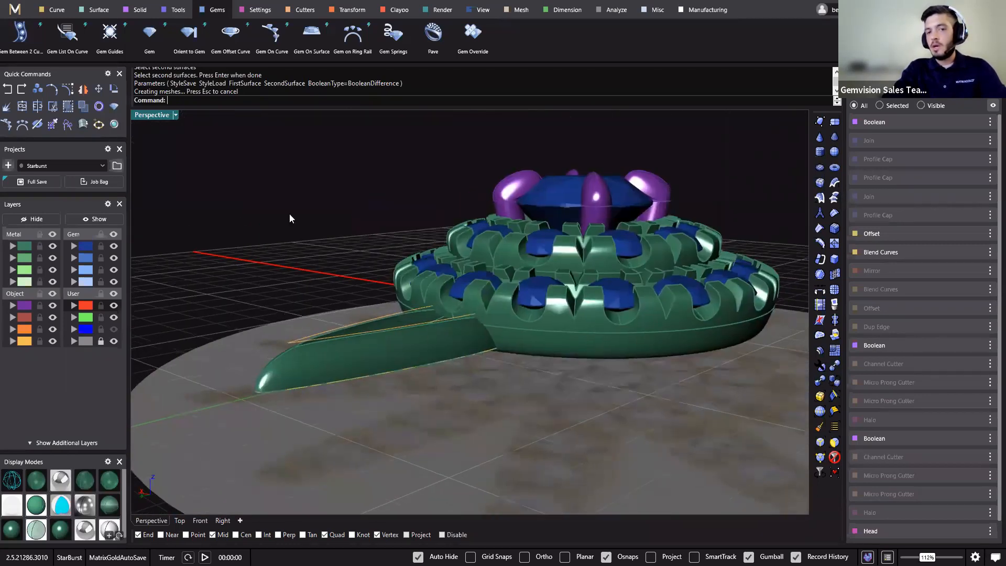
{"action": "right_click_drag", "start_coordinate": [560, 317], "coordinate": [462, 317]}
{"action": "left_click", "coordinate": [448, 354]}
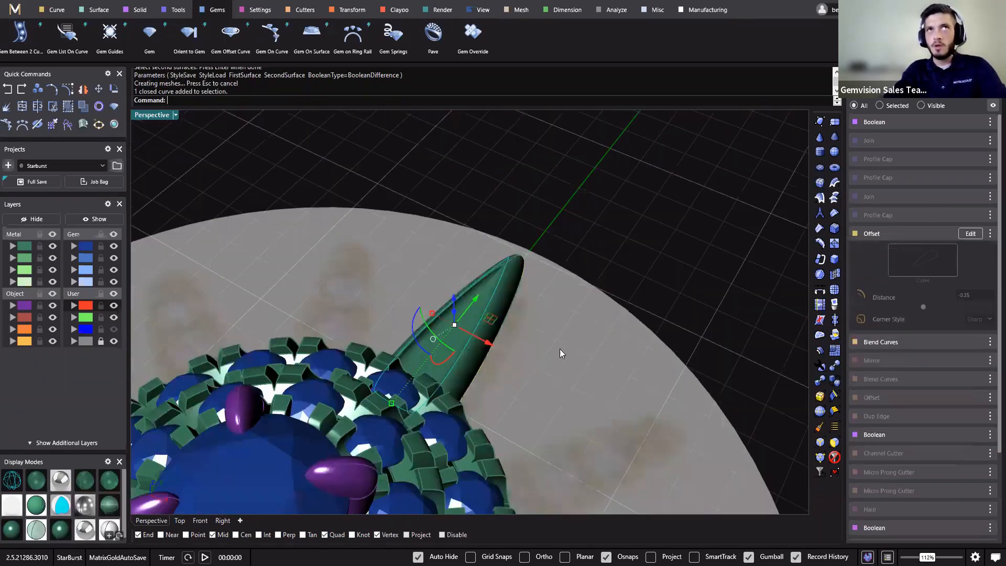
{"action": "right_click_drag", "start_coordinate": [563, 354], "coordinate": [632, 431]}
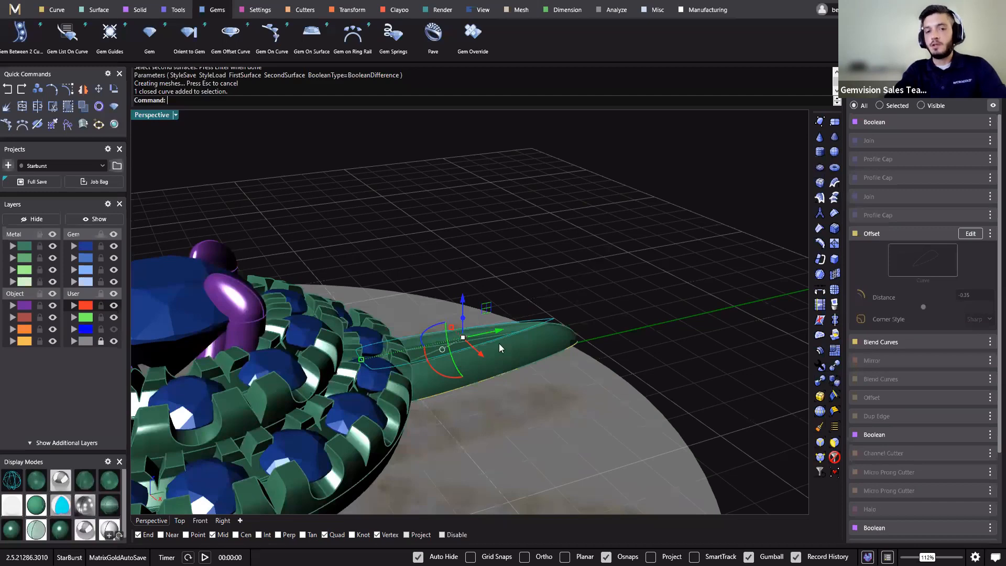
{"action": "left_click", "coordinate": [637, 336]}
{"action": "right_click_drag", "start_coordinate": [637, 336], "coordinate": [531, 288]}
{"action": "left_click", "coordinate": [530, 288]}
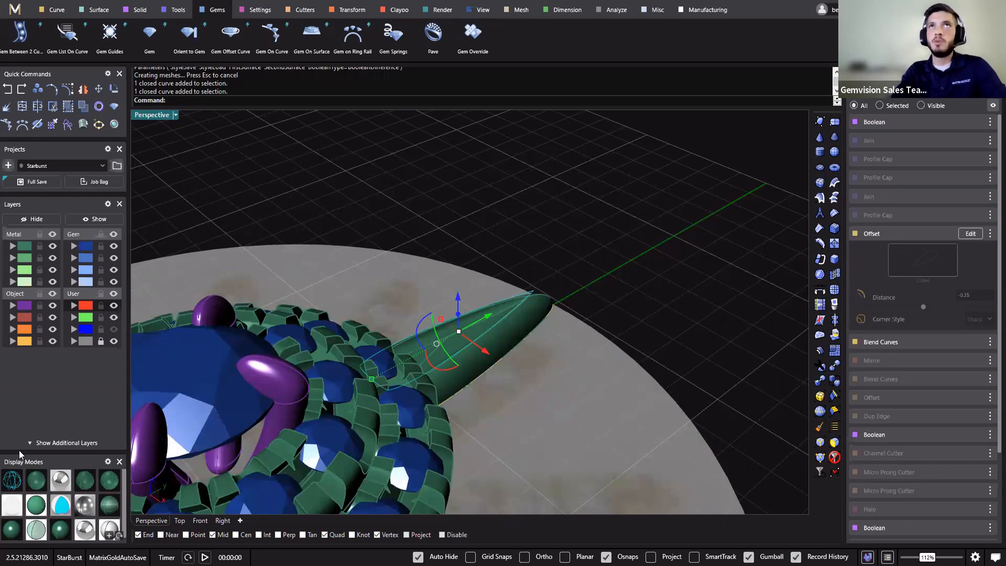
{"action": "left_click_drag", "start_coordinate": [19, 454], "coordinate": [58, 454]}
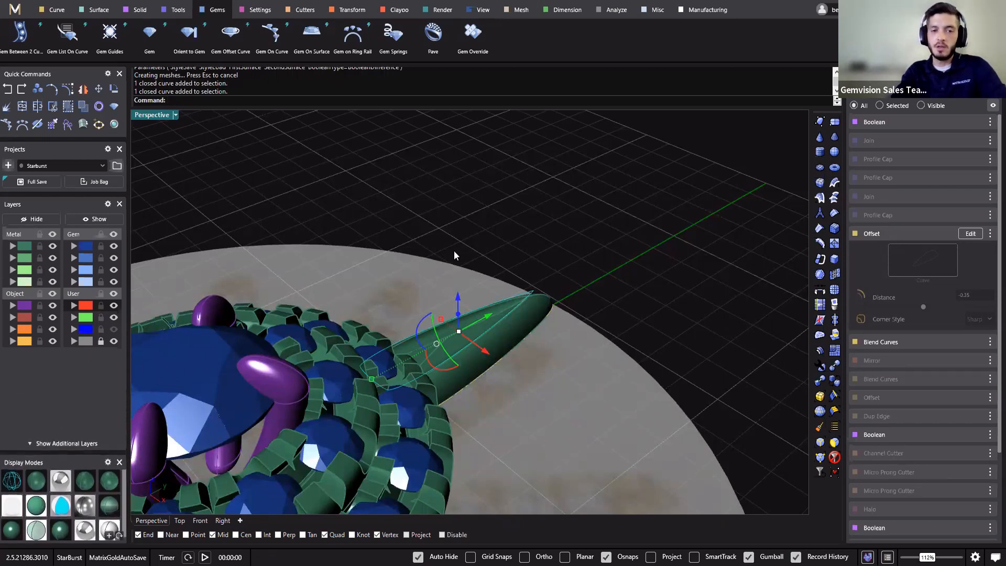
{"action": "left_click", "coordinate": [460, 193]}
{"action": "right_click_drag", "start_coordinate": [459, 194], "coordinate": [447, 248]}
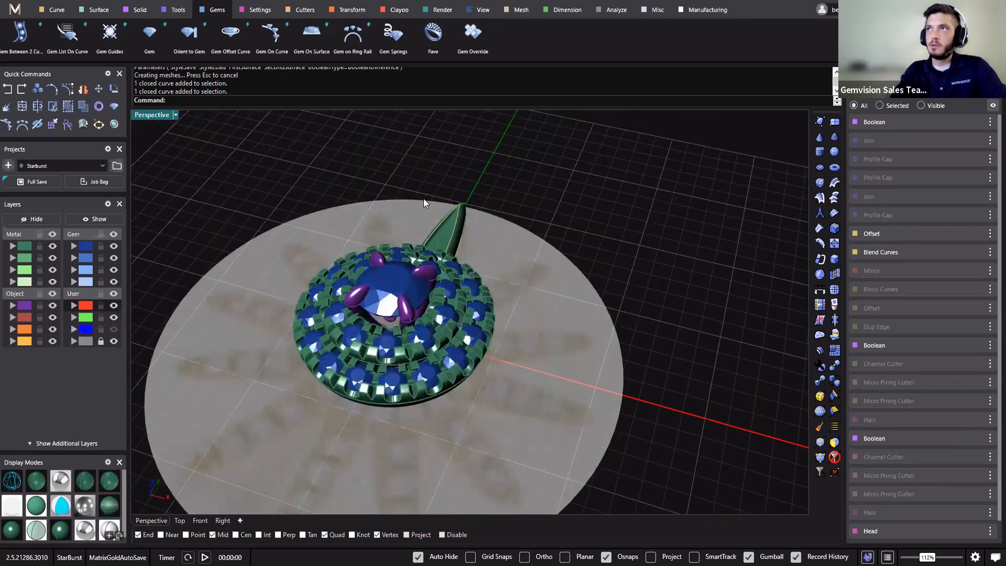
{"action": "scroll", "coordinate": [430, 209], "scroll_direction": "up", "scroll_amount": 3}
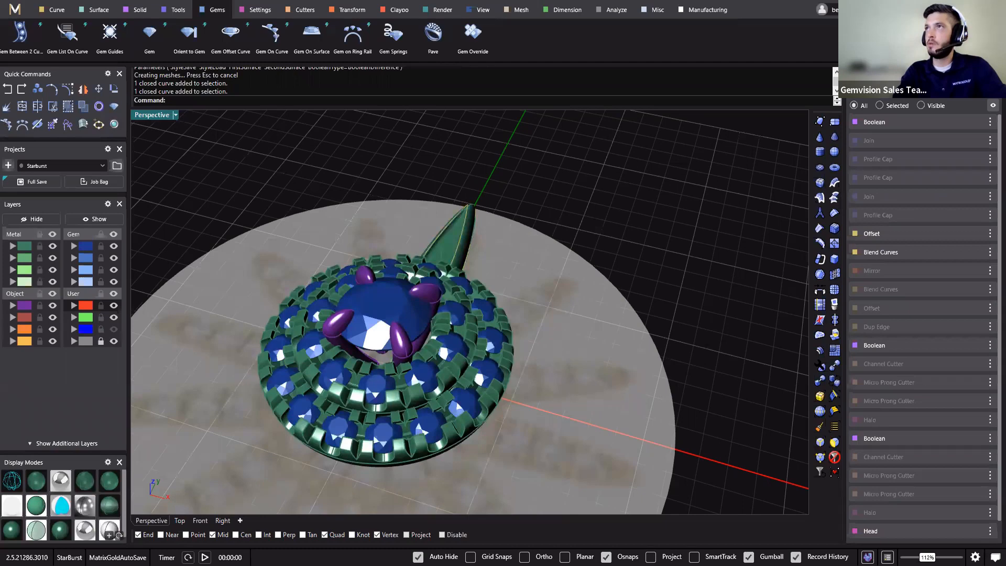
{"action": "right_click_drag", "start_coordinate": [337, 281], "coordinate": [515, 312]}
{"action": "scroll", "coordinate": [515, 312], "scroll_direction": "up", "scroll_amount": 5}
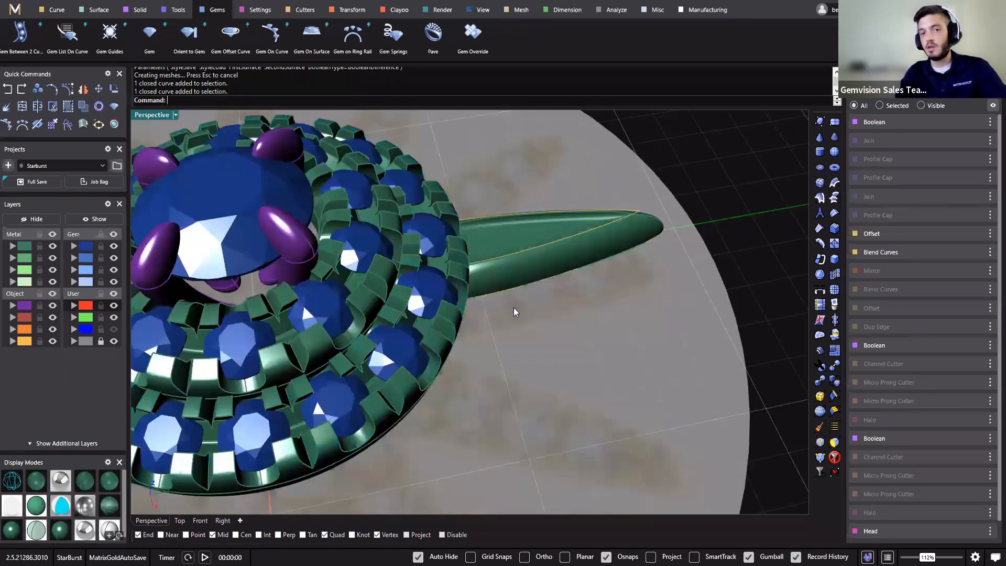
Hide the gold Object layer that holds the ray's construction curves.
{"action": "left_click", "coordinate": [513, 271]}
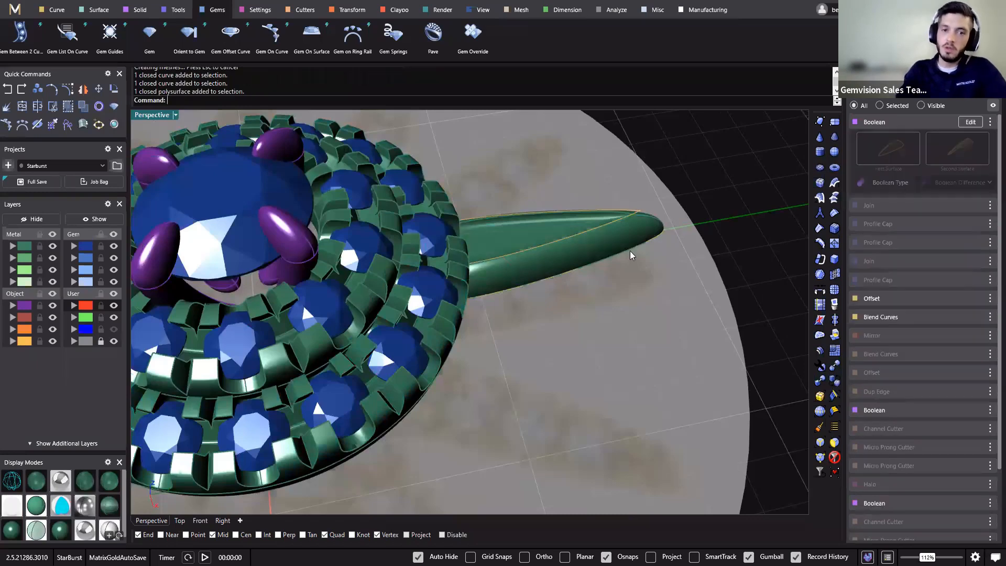
{"action": "right_click_drag", "start_coordinate": [561, 180], "coordinate": [529, 314]}
{"action": "left_click", "coordinate": [53, 342]}
{"action": "right_click_drag", "start_coordinate": [539, 370], "coordinate": [584, 287]}
{"action": "scroll", "coordinate": [535, 290], "scroll_direction": "down", "scroll_amount": 3}
Create a Polar Array of the recessed ray around the center stone with the plane axis set to FlattenZAxis.
{"action": "left_click", "coordinate": [461, 291]}
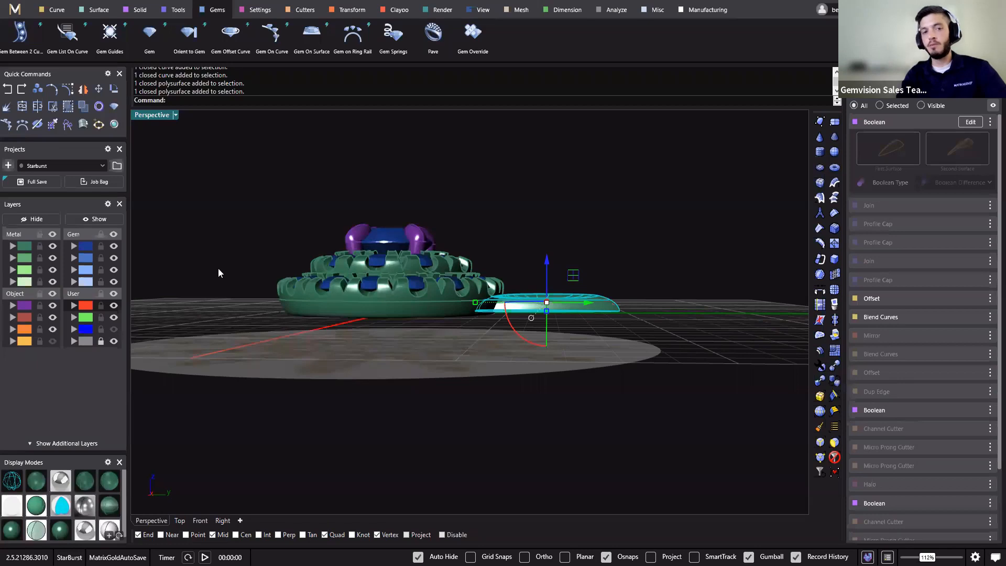
{"action": "right_click_drag", "start_coordinate": [386, 332], "coordinate": [408, 377]}
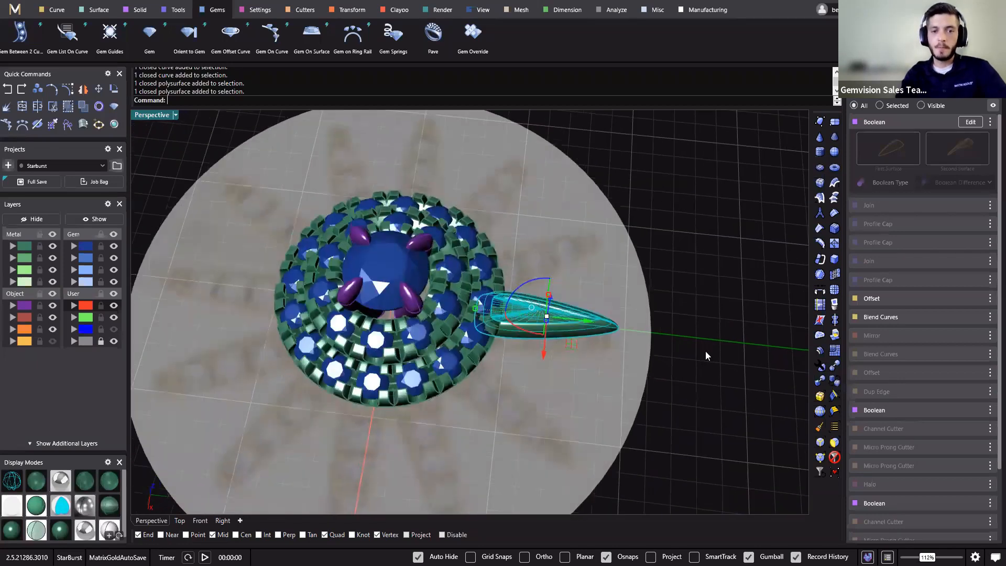
{"action": "right_click_drag", "start_coordinate": [700, 343], "coordinate": [501, 263]}
{"action": "scroll", "coordinate": [501, 263], "scroll_direction": "down", "scroll_amount": 7}
{"action": "left_click", "coordinate": [503, 260]}
{"action": "scroll", "coordinate": [498, 279], "scroll_direction": "up", "scroll_amount": 12}
{"action": "left_click", "coordinate": [498, 278]}
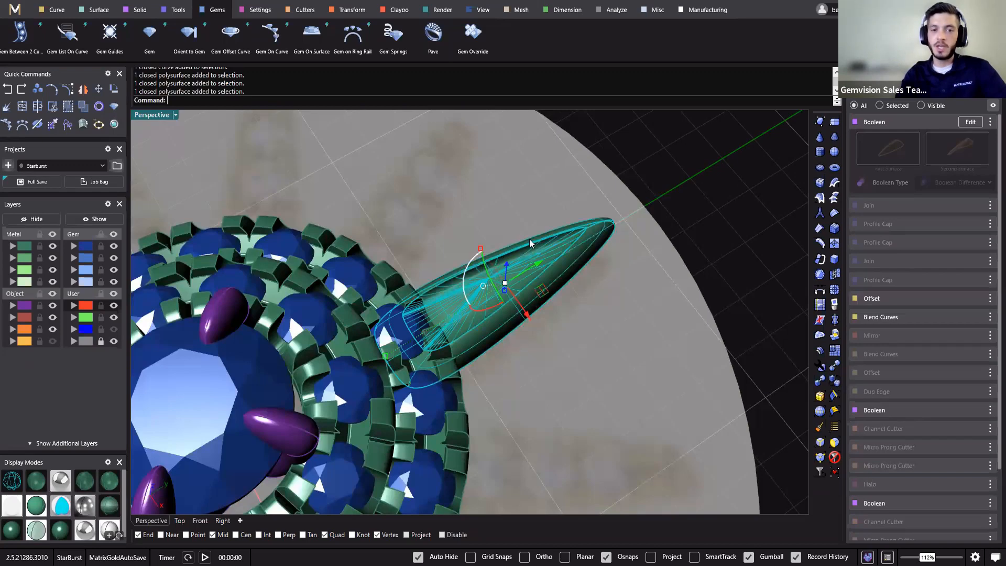
{"action": "scroll", "coordinate": [344, 438], "scroll_direction": "down", "scroll_amount": 3}
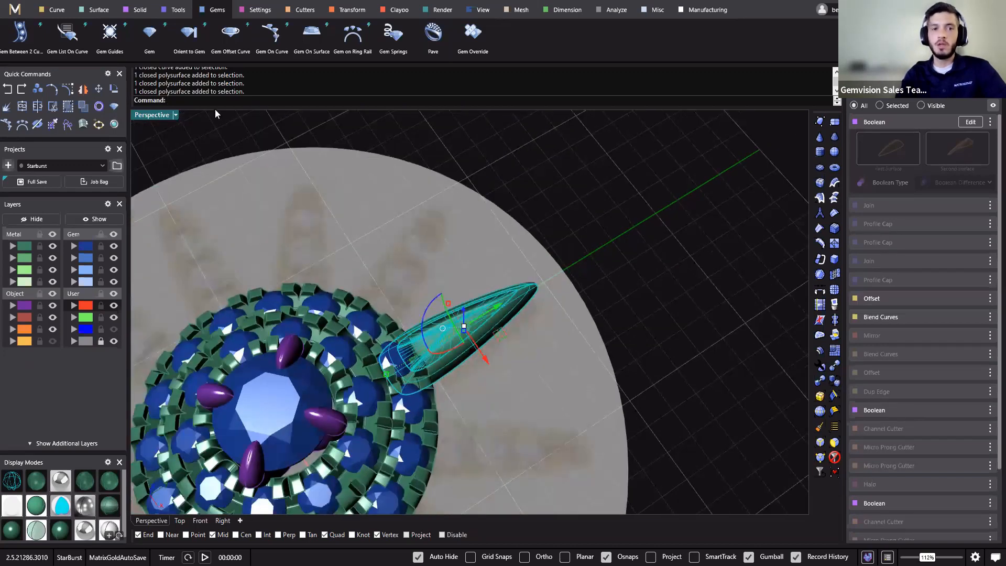
{"action": "right_click_drag", "start_coordinate": [343, 438], "coordinate": [414, 360], "text": "shift"}
{"action": "scroll", "coordinate": [413, 361], "scroll_direction": "down", "scroll_amount": 2}
{"action": "left_click", "coordinate": [352, 9]}
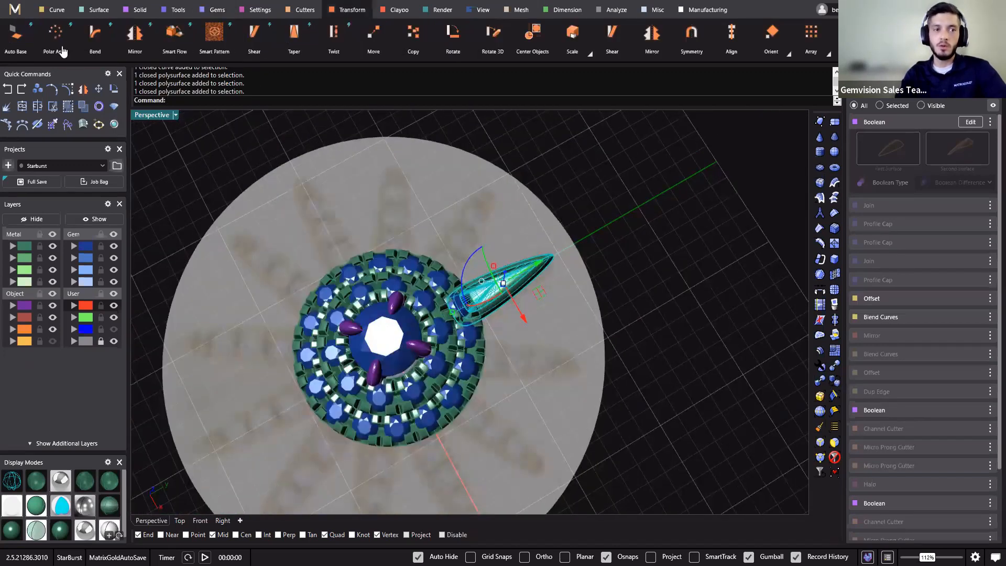
{"action": "left_click", "coordinate": [55, 33]}
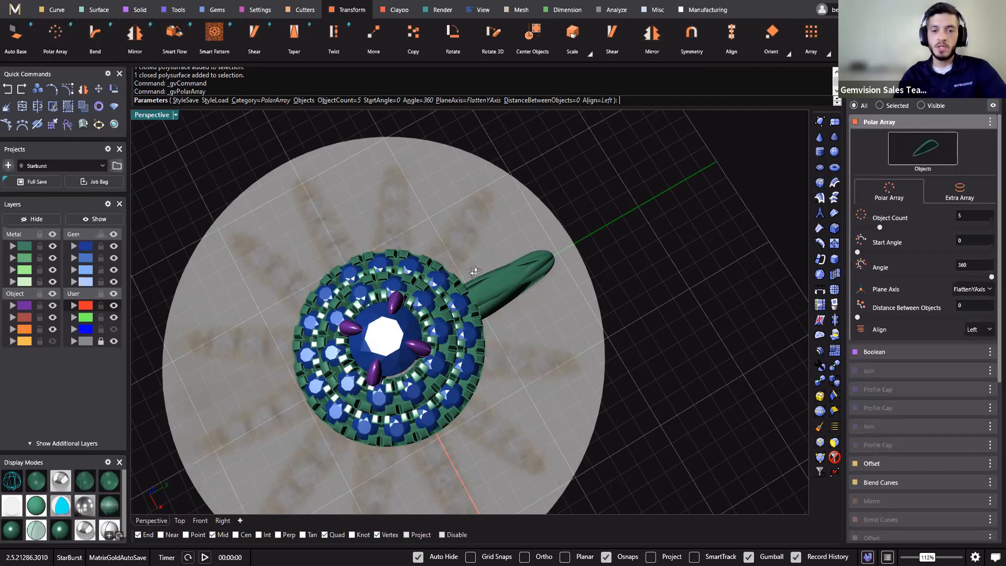
{"action": "right_click_drag", "start_coordinate": [547, 389], "coordinate": [700, 353]}
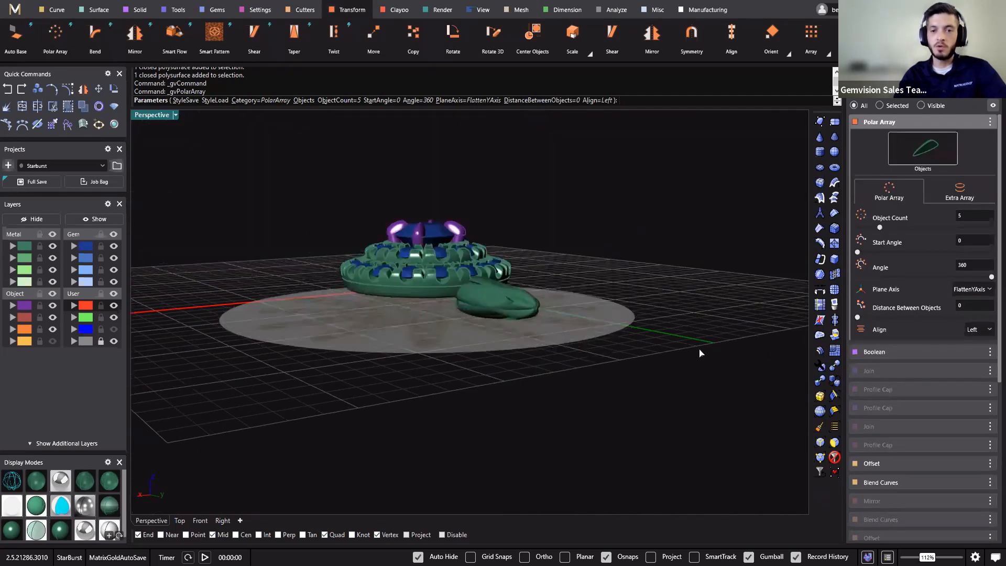
{"action": "left_click", "coordinate": [978, 289]}
{"action": "left_click", "coordinate": [974, 327]}
Set the polar array's object count to 11 and accept the array.
{"action": "right_click_drag", "start_coordinate": [390, 385], "coordinate": [718, 396]}
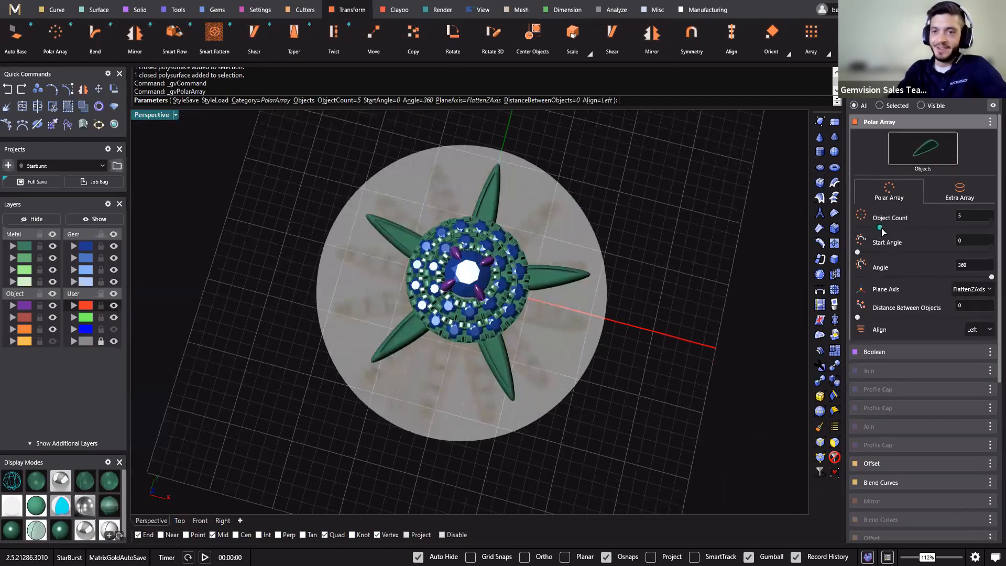
{"action": "left_click_drag", "start_coordinate": [882, 229], "coordinate": [907, 227]}
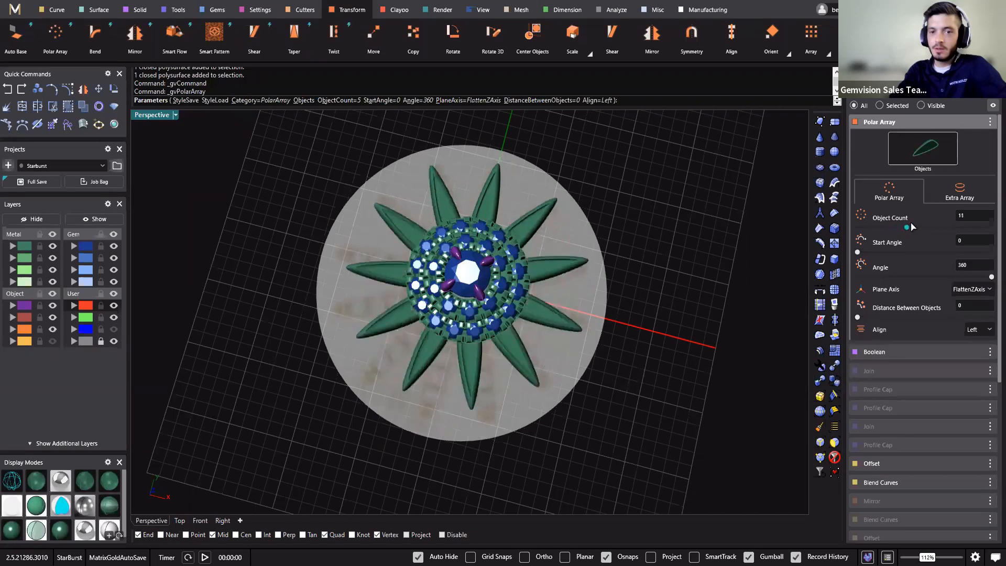
{"action": "right_click_drag", "start_coordinate": [599, 175], "coordinate": [584, 306]}
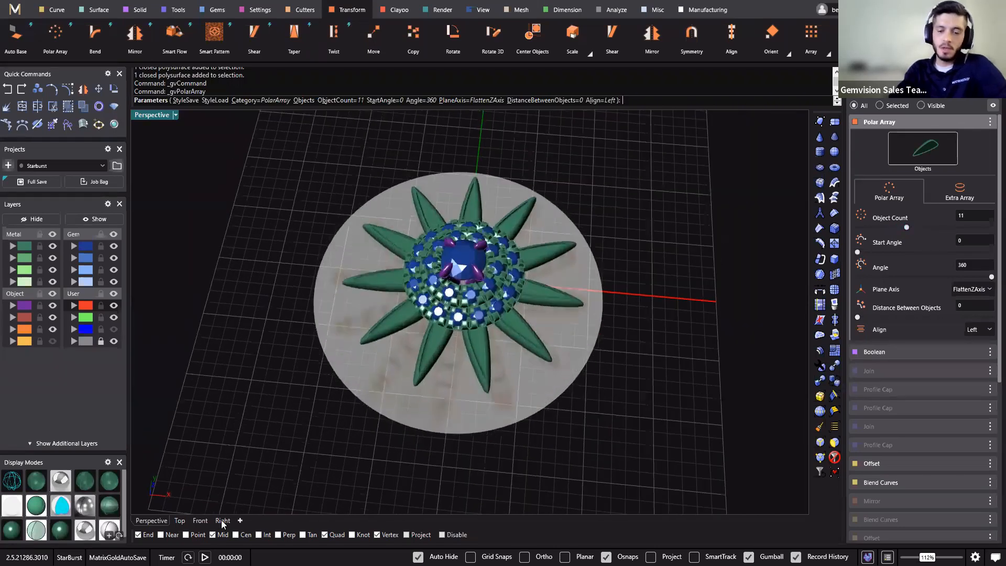
{"action": "left_click", "coordinate": [221, 520]}
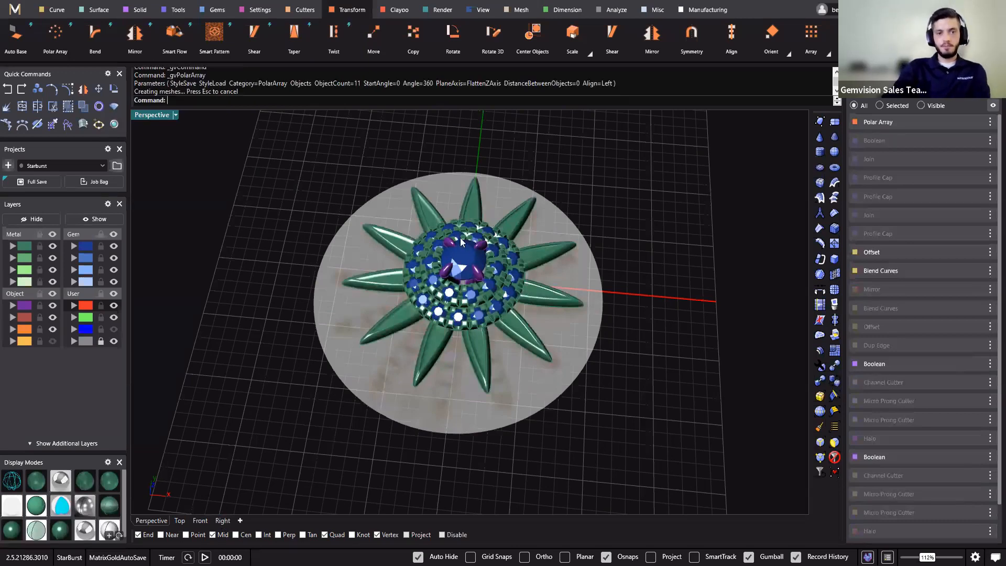
Select the 11 arrayed rays around the halo and start a Taper on them.
{"action": "right_click_drag", "start_coordinate": [454, 230], "coordinate": [350, 363]}
{"action": "scroll", "coordinate": [325, 164], "scroll_direction": "up", "scroll_amount": 5}
{"action": "left_click", "coordinate": [350, 362]}
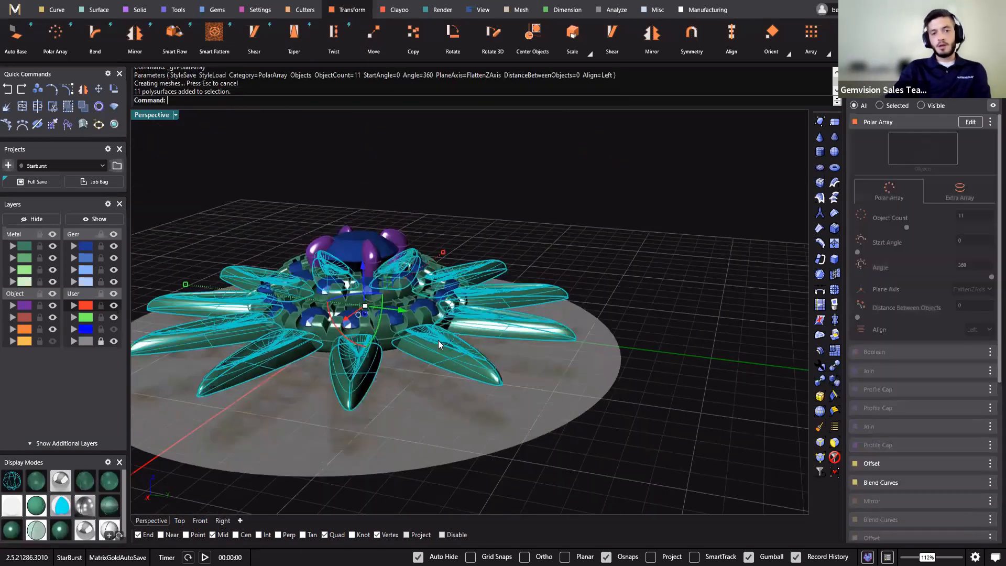
{"action": "right_click_drag", "start_coordinate": [648, 349], "coordinate": [417, 347]}
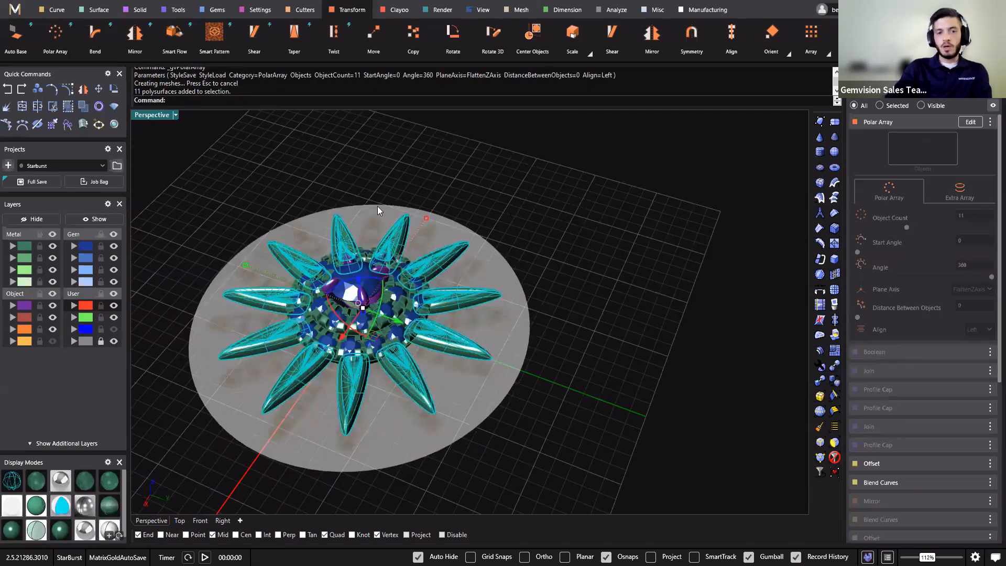
{"action": "right_click_drag", "start_coordinate": [378, 209], "coordinate": [365, 166]}
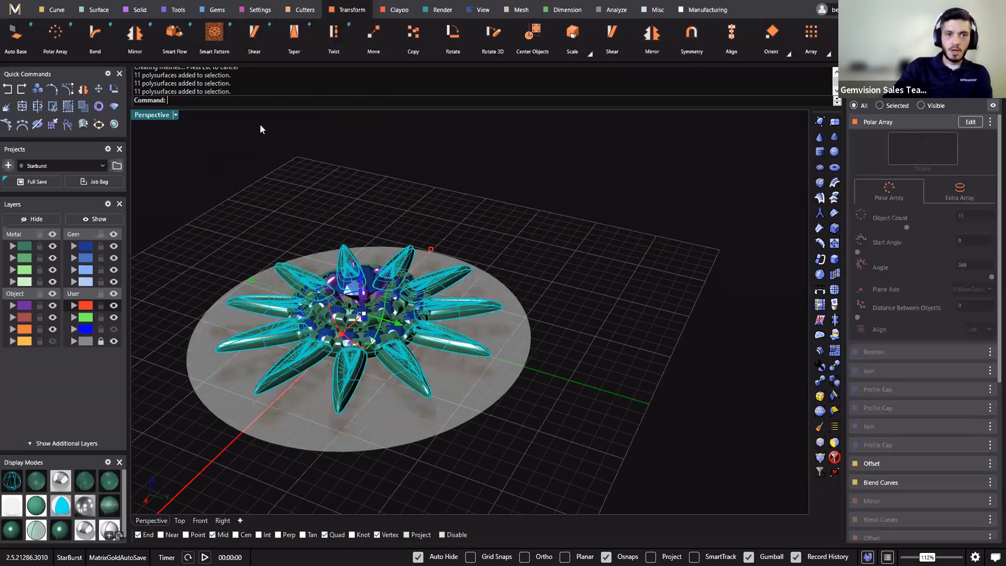
{"action": "right_click_drag", "start_coordinate": [260, 126], "coordinate": [374, 297]}
{"action": "right_click_drag", "start_coordinate": [545, 303], "coordinate": [345, 209]}
{"action": "left_click", "coordinate": [295, 41]}
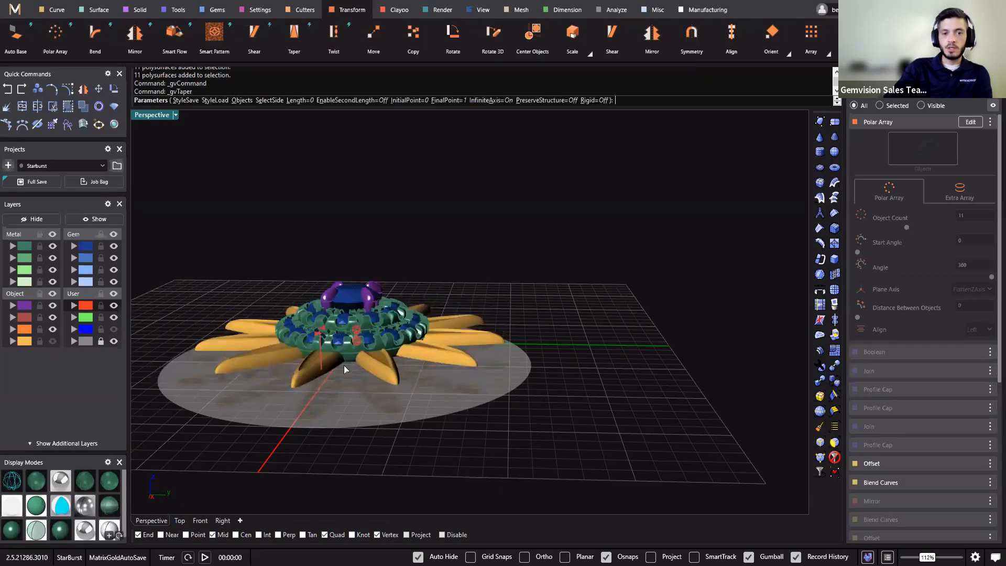
Set the taper length of the rays to 1.3 mm with the final point at 1, and accept the taper.
{"action": "scroll", "coordinate": [314, 356], "scroll_direction": "up", "scroll_amount": 8}
{"action": "right_click_drag", "start_coordinate": [307, 352], "coordinate": [392, 260]}
{"action": "left_click_drag", "start_coordinate": [389, 252], "coordinate": [388, 237]}
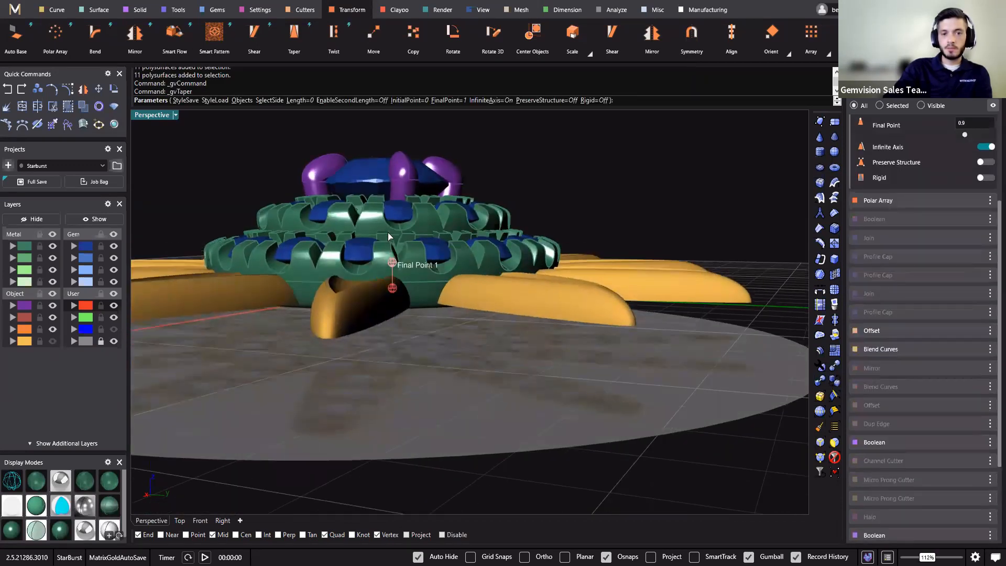
{"action": "scroll", "coordinate": [190, 234], "scroll_direction": "down", "scroll_amount": 3}
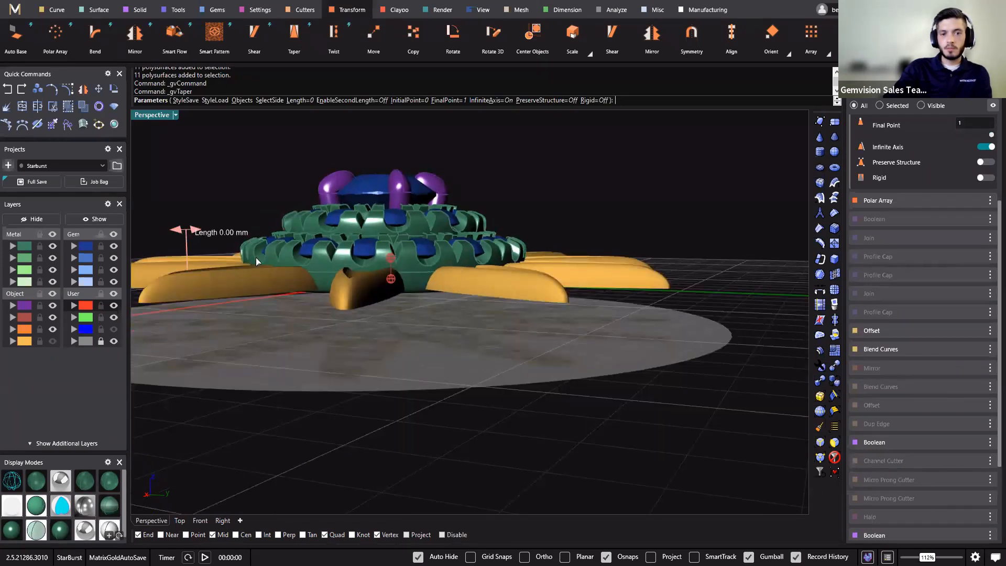
{"action": "left_click_drag", "start_coordinate": [256, 262], "coordinate": [260, 287]}
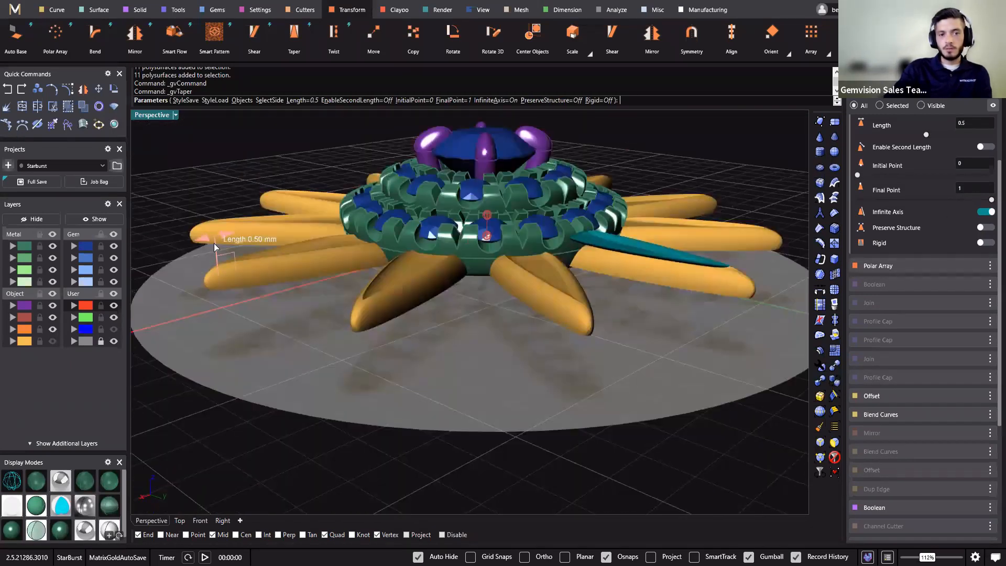
{"action": "left_click_drag", "start_coordinate": [205, 246], "coordinate": [199, 246]}
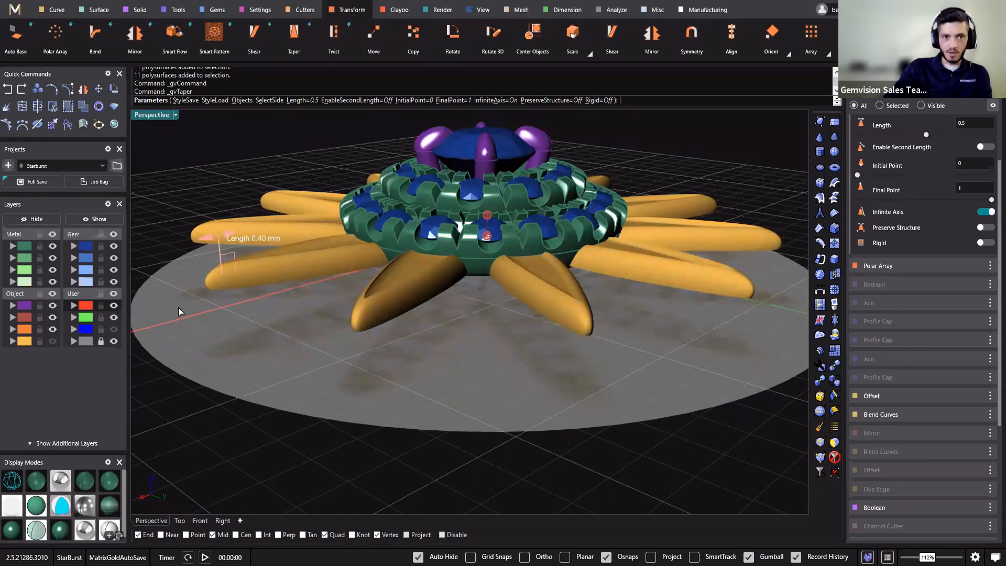
{"action": "left_click_drag", "start_coordinate": [178, 311], "coordinate": [202, 244]}
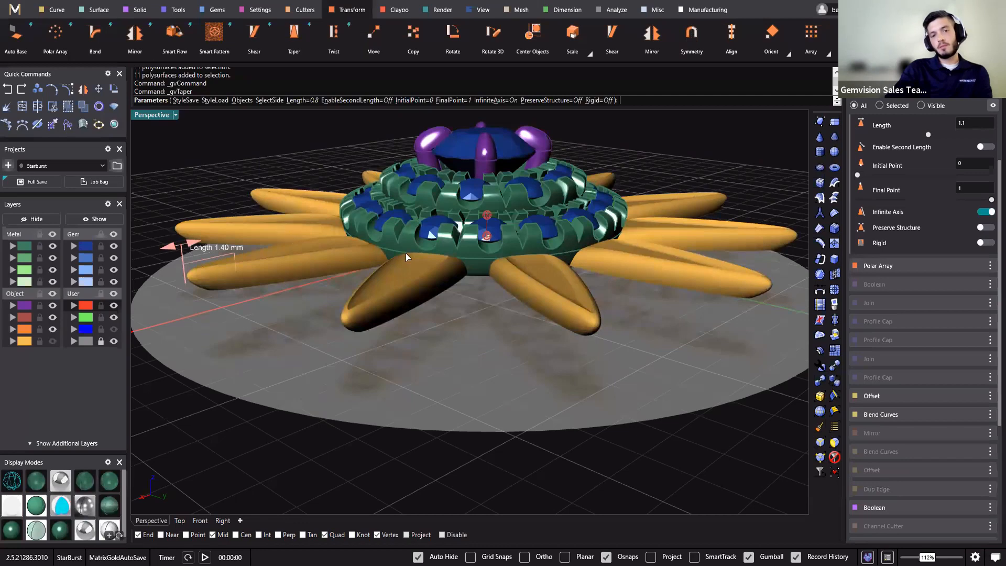
{"action": "right_click_drag", "start_coordinate": [405, 250], "coordinate": [463, 343]}
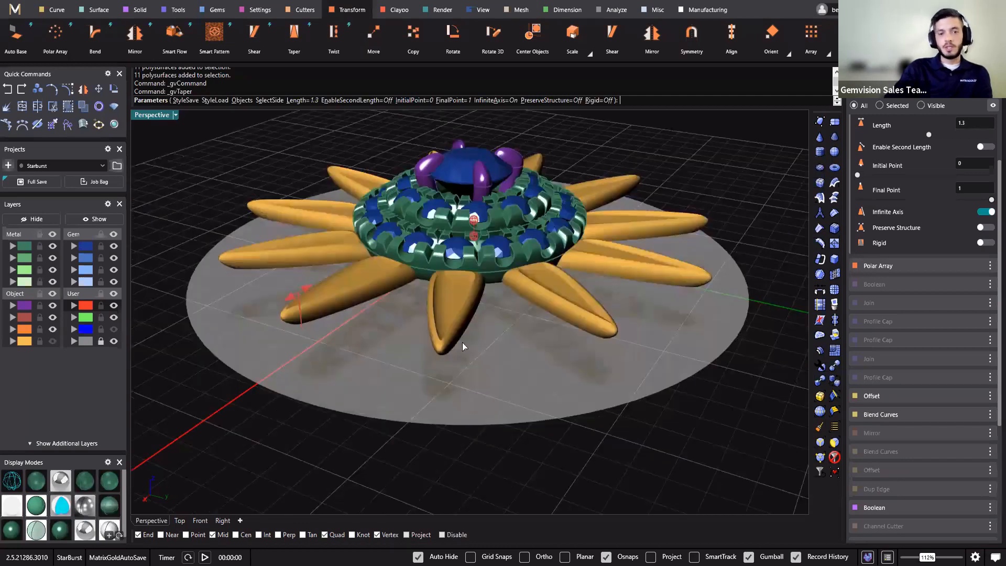
{"action": "right_click_drag", "start_coordinate": [468, 103], "coordinate": [670, 370]}
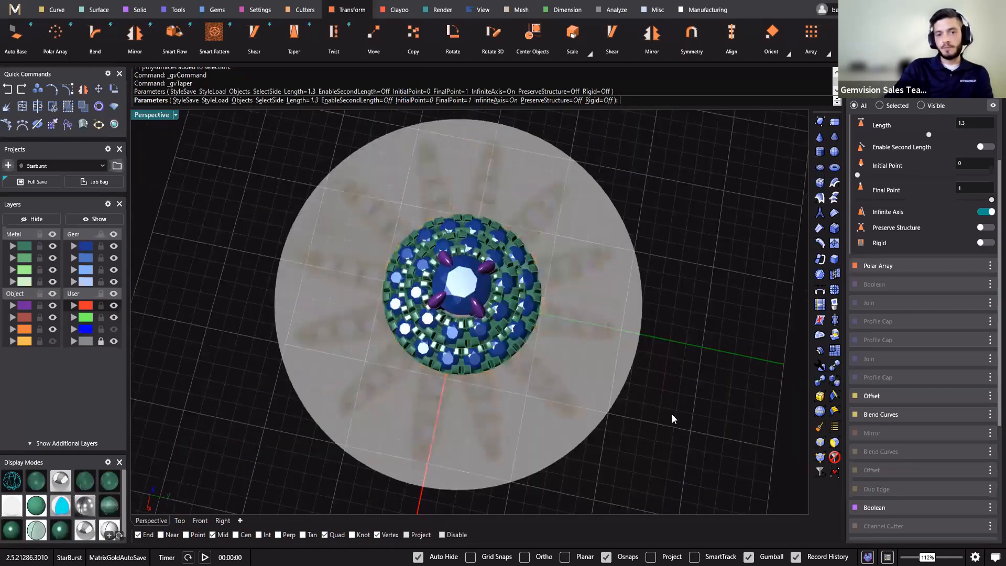
{"action": "right_click", "coordinate": [600, 344]}
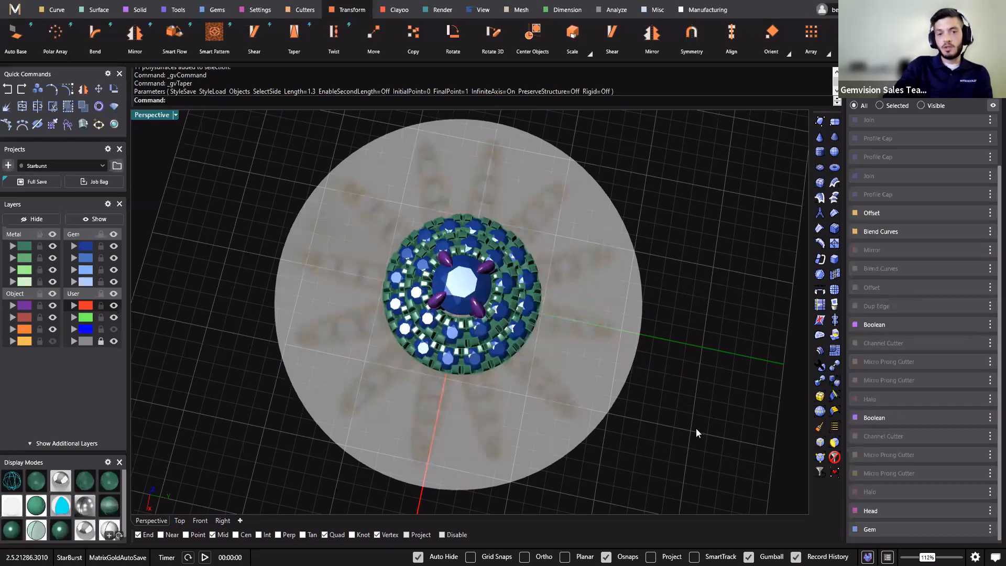
Show the gold Object layer, move the tapered rays to the Metal 01 layer, and hide the gold layer again.
{"action": "right_click_drag", "start_coordinate": [308, 417], "coordinate": [294, 373]}
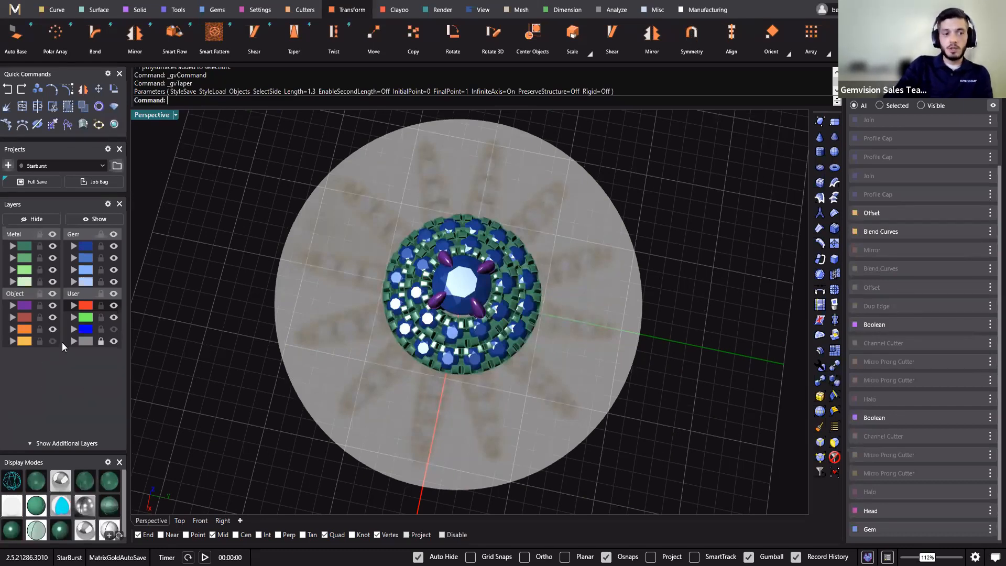
{"action": "left_click", "coordinate": [54, 341]}
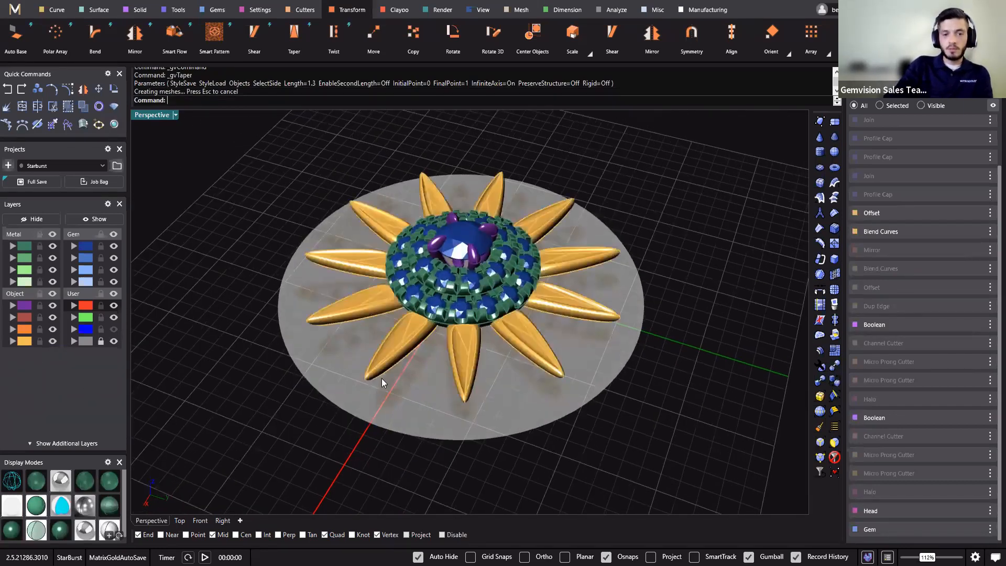
{"action": "left_click", "coordinate": [388, 354]}
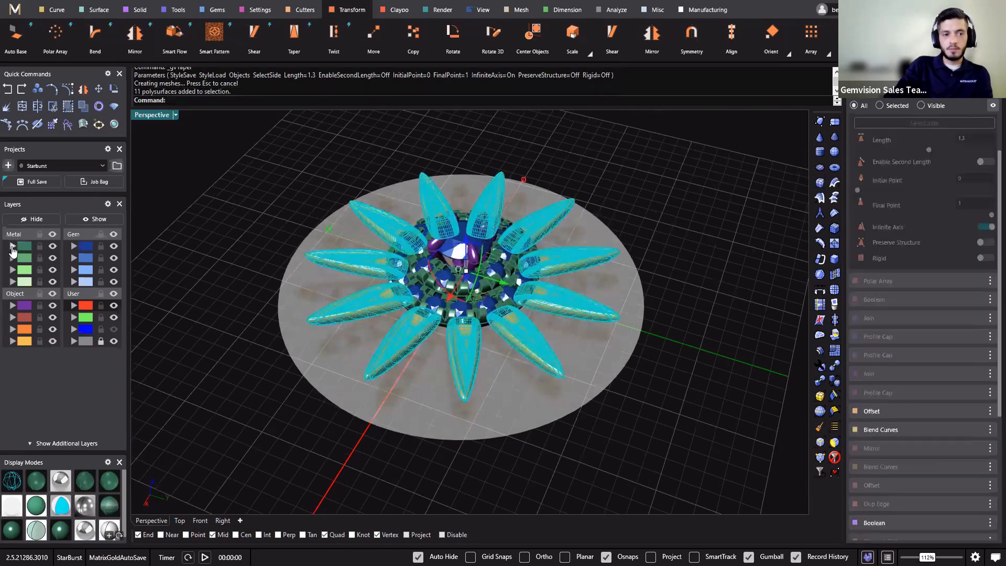
{"action": "left_click", "coordinate": [55, 343]}
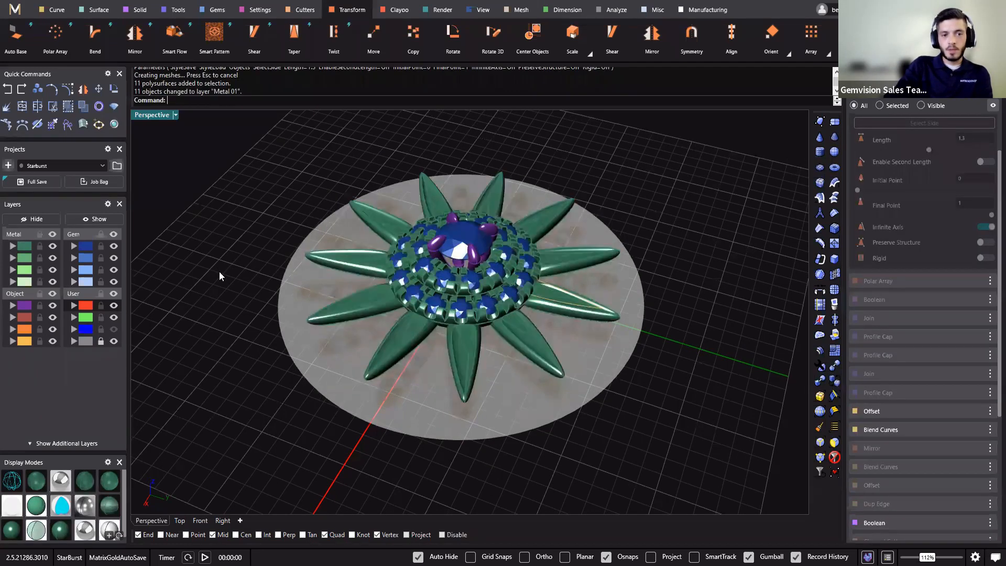
{"action": "right_click_drag", "start_coordinate": [219, 272], "coordinate": [231, 351]}
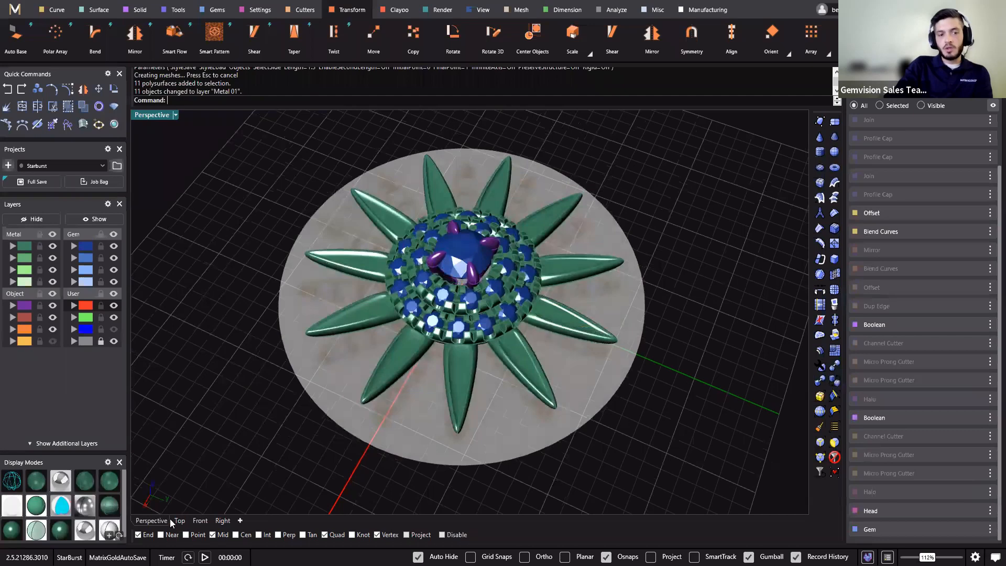
In the top view, edit the rays' Polar Array to an object count of 12 and accept it.
{"action": "right_click_drag", "start_coordinate": [419, 230], "coordinate": [420, 303]}
{"action": "key", "text": "ctrl+F1"}
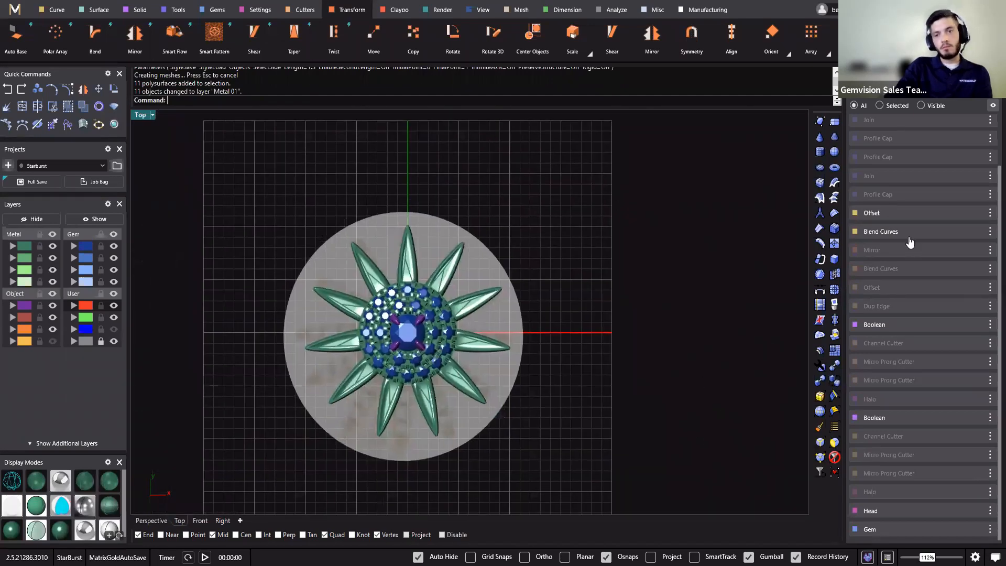
{"action": "scroll", "coordinate": [914, 199], "scroll_direction": "up", "scroll_amount": 2}
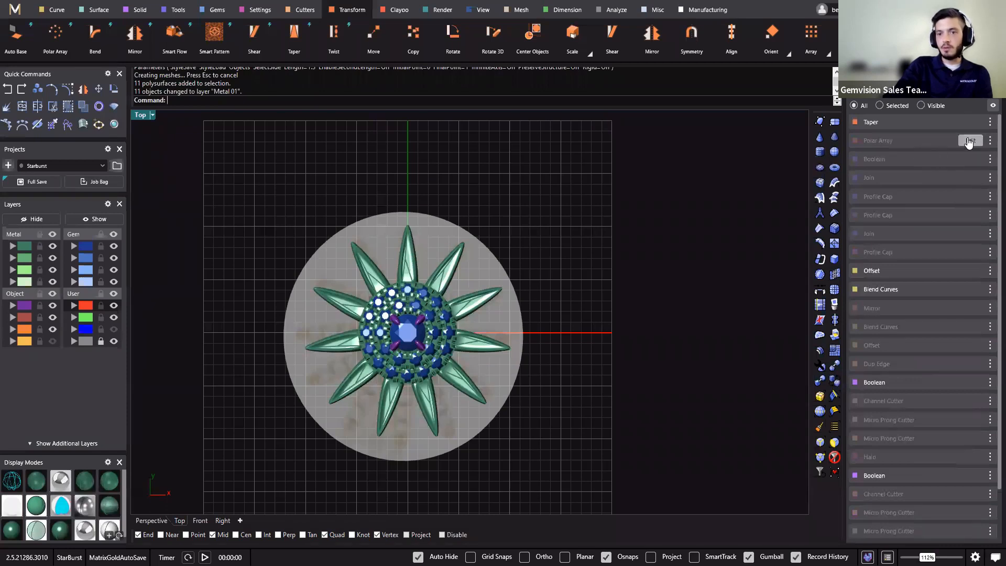
{"action": "left_click", "coordinate": [970, 141]}
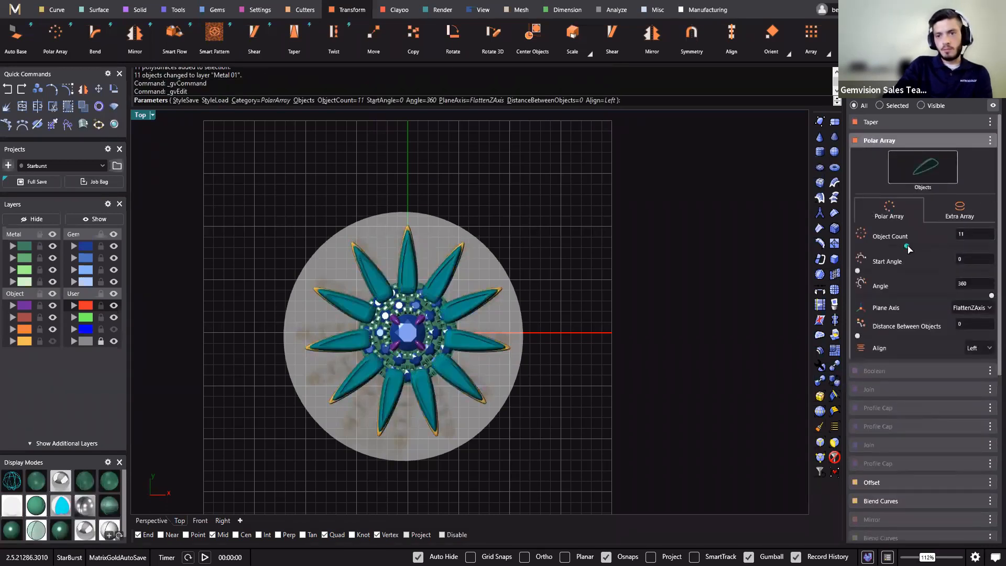
{"action": "left_click_drag", "start_coordinate": [911, 245], "coordinate": [911, 245]}
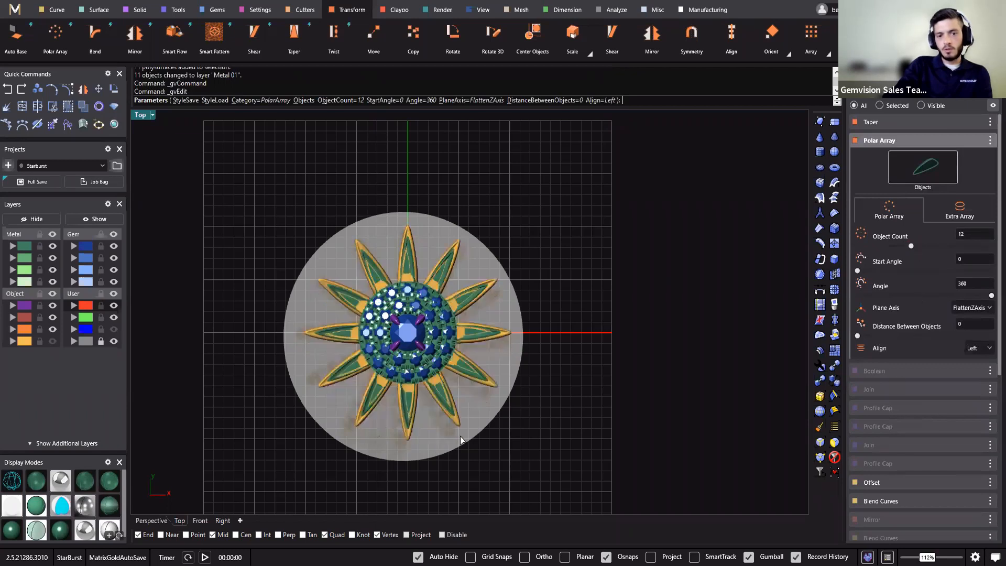
{"action": "right_click", "coordinate": [627, 366]}
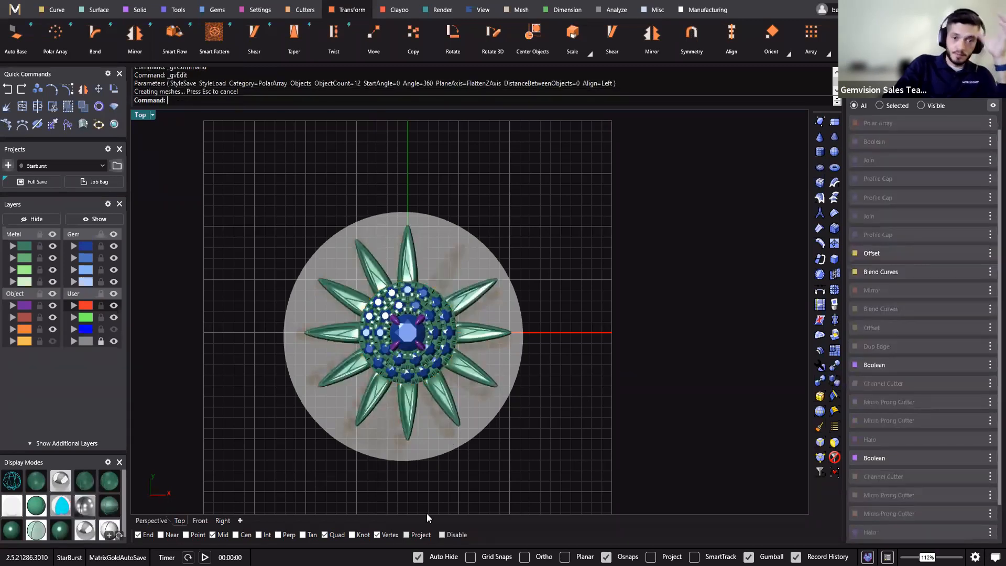
Move the added twelfth ray to the Metal 01 layer and hide the gold Object layer.
{"action": "right_click_drag", "start_coordinate": [369, 345], "coordinate": [367, 317]}
{"action": "right_click_drag", "start_coordinate": [443, 272], "coordinate": [460, 327]}
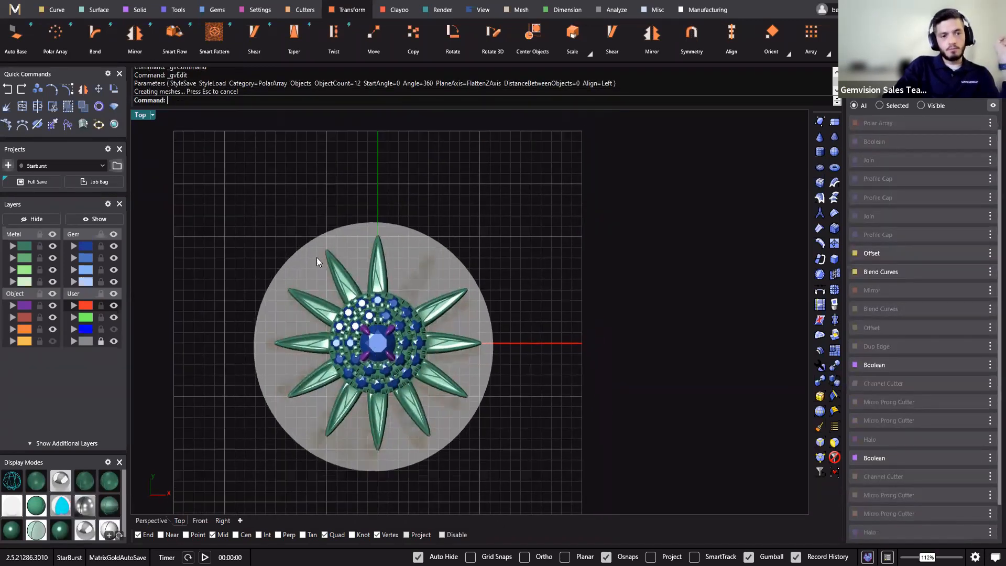
{"action": "right_click_drag", "start_coordinate": [316, 256], "coordinate": [371, 281]}
{"action": "left_click", "coordinate": [461, 300]}
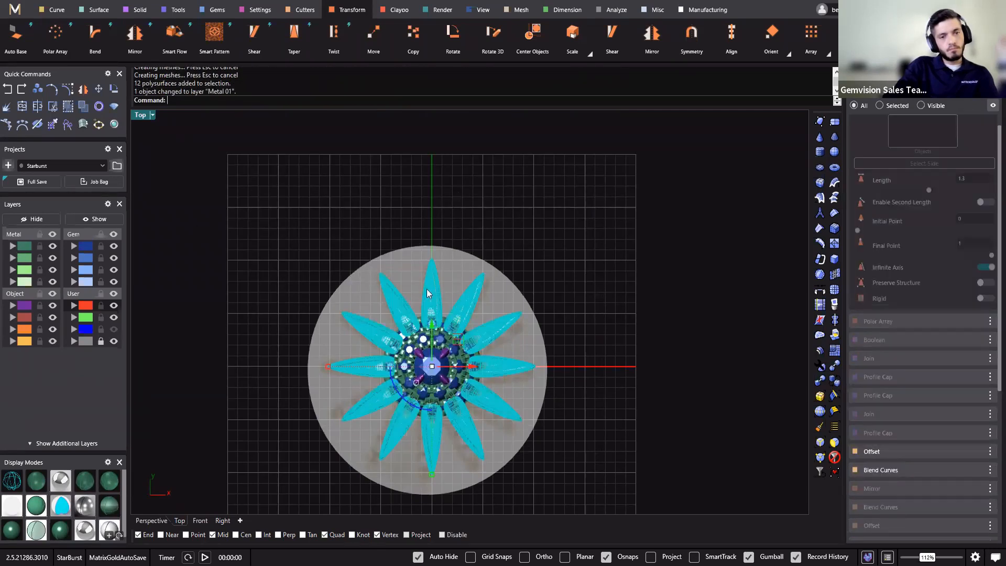
{"action": "left_click", "coordinate": [451, 320]}
{"action": "key", "text": "Escape"}
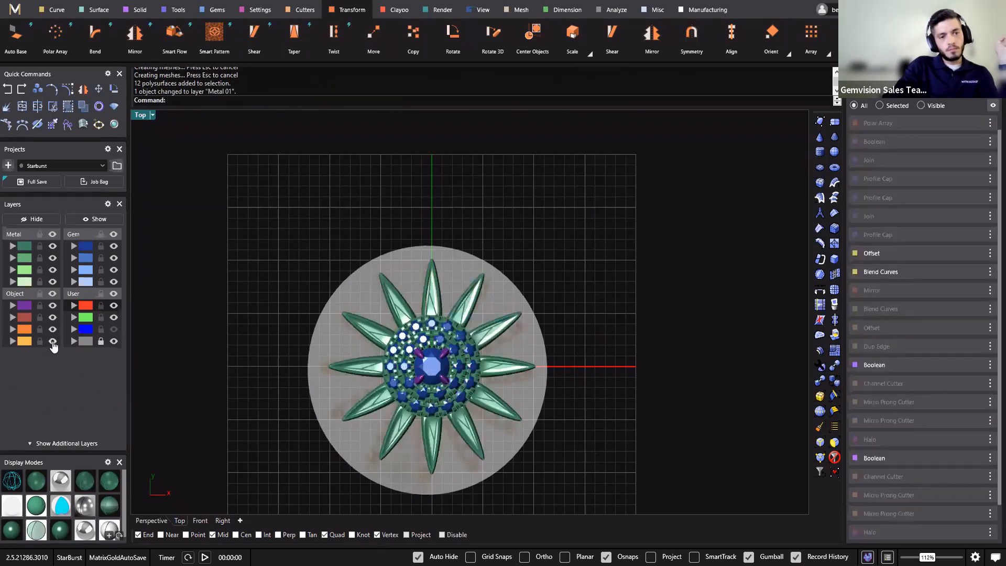
{"action": "left_click", "coordinate": [52, 341]}
{"action": "right_click_drag", "start_coordinate": [250, 304], "coordinate": [260, 240]}
{"action": "scroll", "coordinate": [514, 312], "scroll_direction": "down", "scroll_amount": 5}
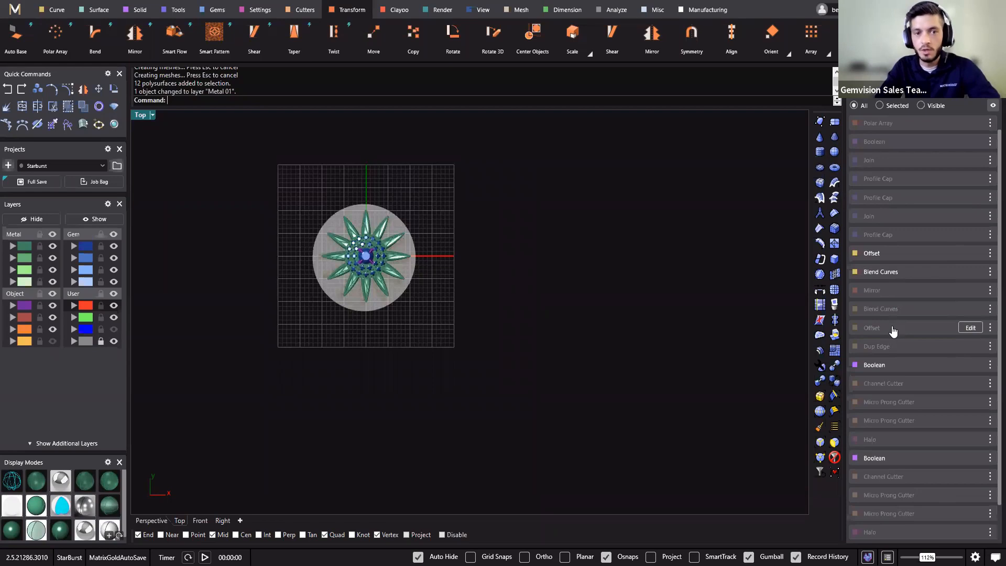
Try a distance of 9 for the Offset of the duplicated halo edge to lengthen all rays.
{"action": "right_click_drag", "start_coordinate": [195, 384], "coordinate": [335, 404]}
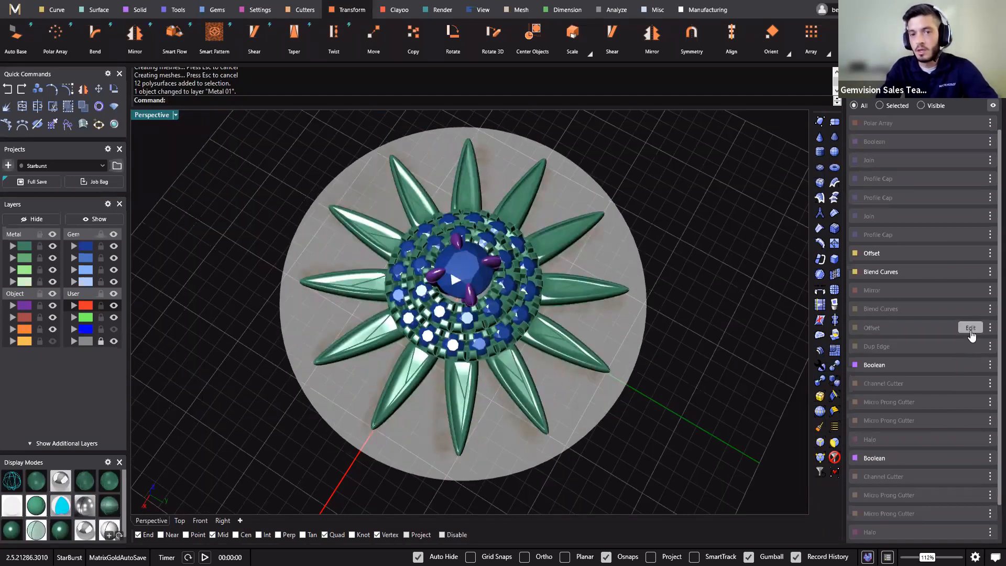
{"action": "left_click", "coordinate": [971, 327]}
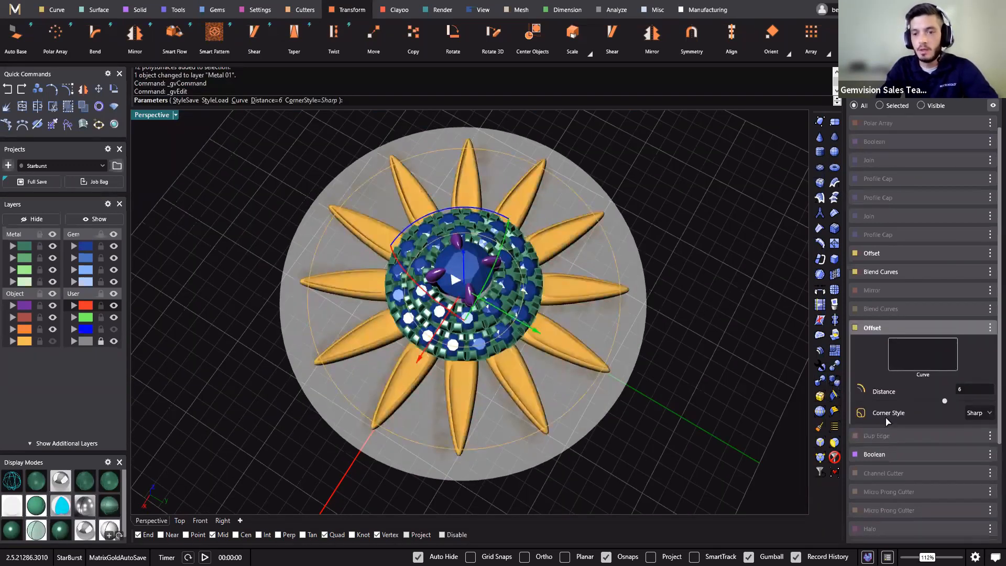
{"action": "left_click_drag", "start_coordinate": [945, 402], "coordinate": [955, 402]}
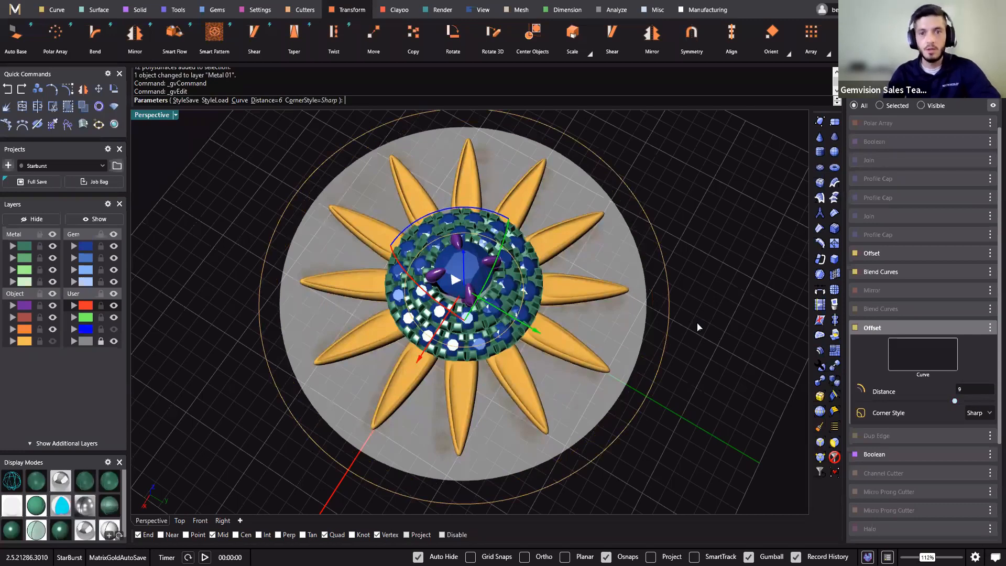
{"action": "right_click_drag", "start_coordinate": [696, 352], "coordinate": [692, 498]}
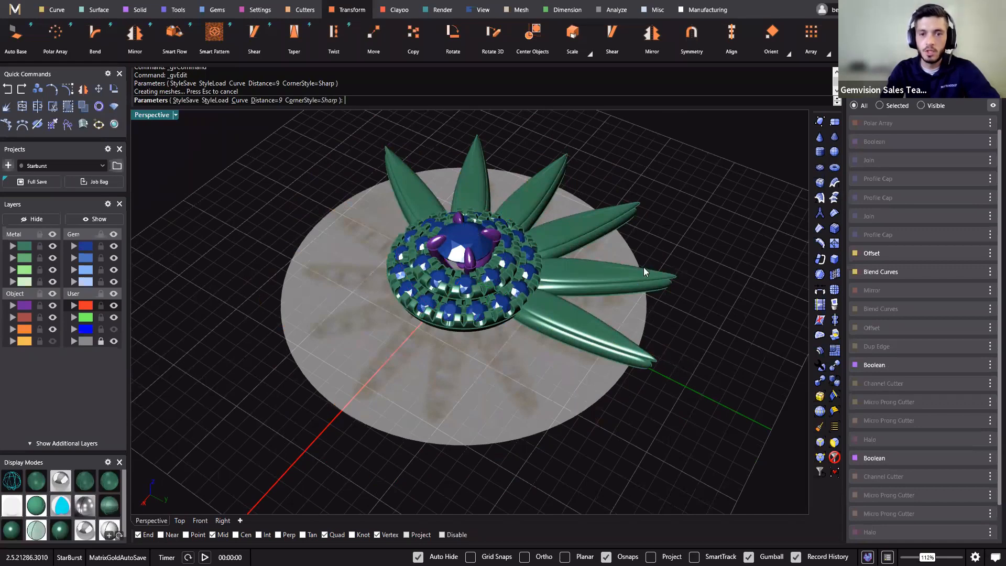
{"action": "key", "text": "Return"}
{"action": "mouse_move", "coordinate": [600, 411]}
{"action": "right_mouse_down"}
{"action": "mouse_move", "coordinate": [620, 377]}
{"action": "mouse_move", "coordinate": [627, 308]}
{"action": "mouse_move", "coordinate": [614, 312]}
{"action": "right_mouse_up"}
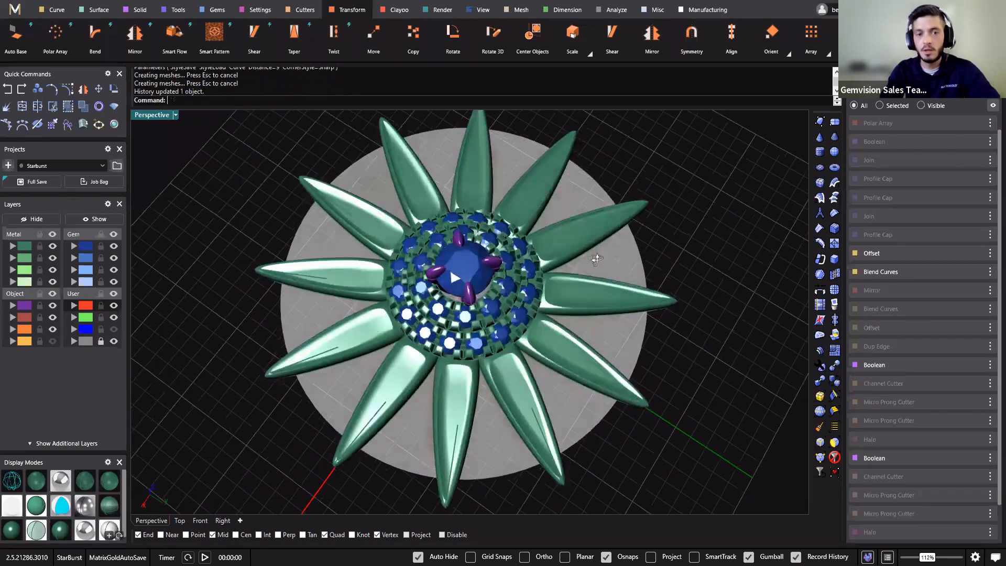
{"action": "right_click_drag", "start_coordinate": [597, 234], "coordinate": [590, 354]}
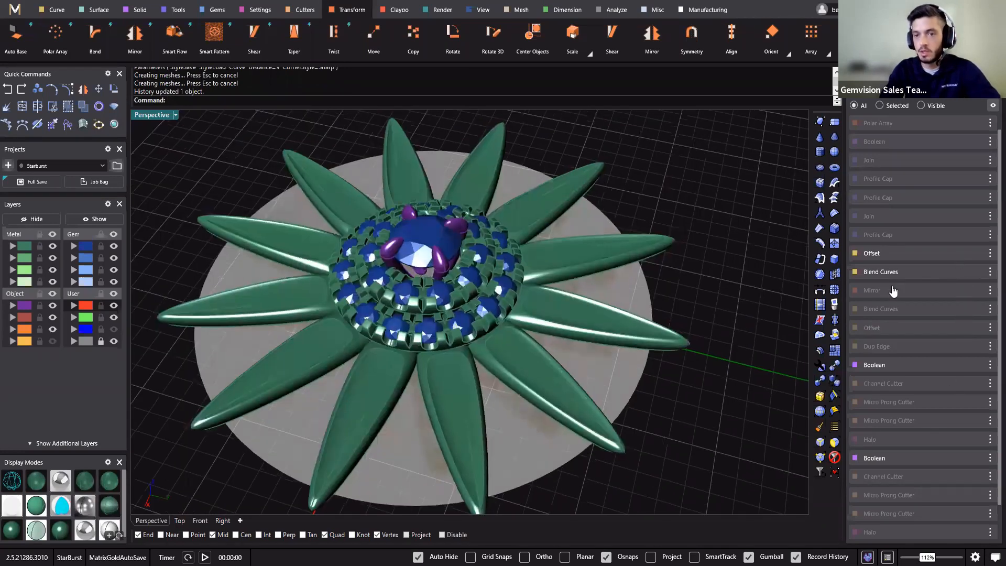
Set the Offset distance of the duplicated halo edge to 4.2 to shorten the rays, and accept it.
{"action": "left_click", "coordinate": [968, 328]}
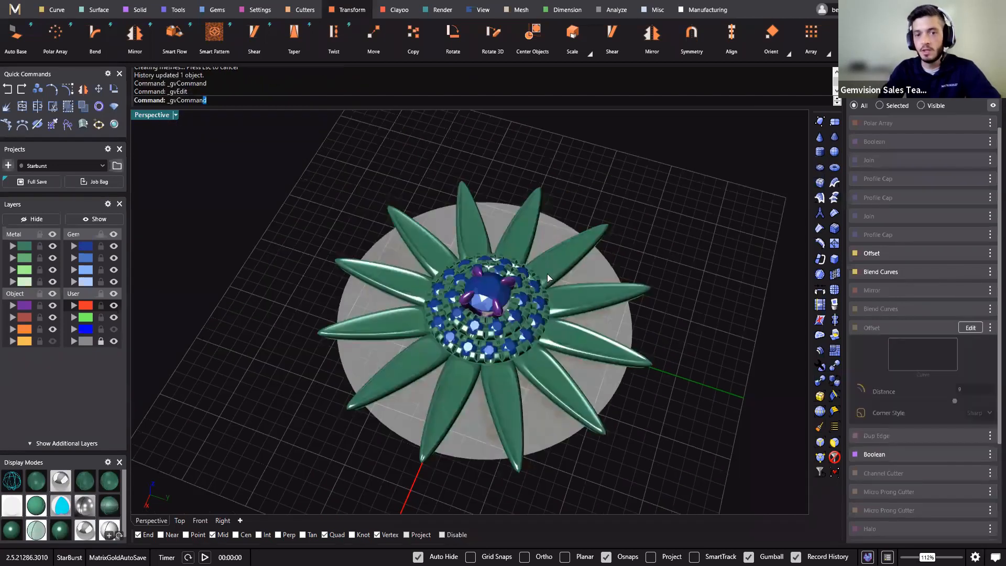
{"action": "left_click_drag", "start_coordinate": [955, 402], "coordinate": [941, 413]}
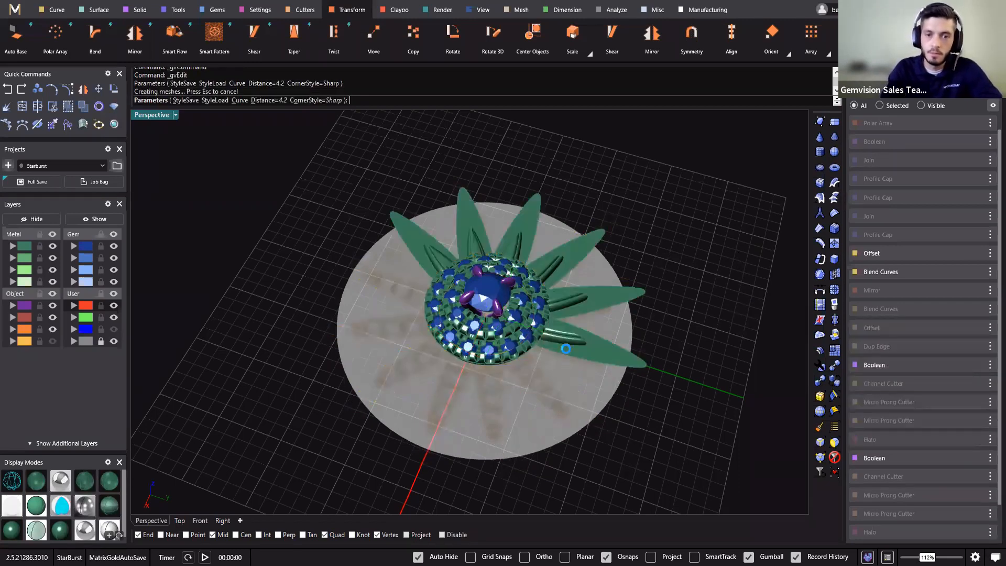
{"action": "key", "text": "Return"}
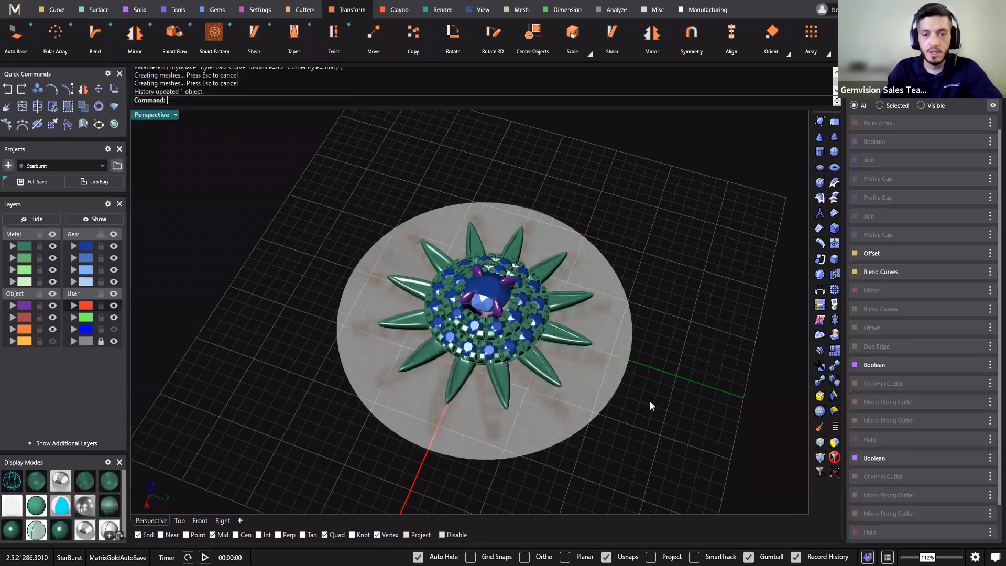
Examine the twelve-ray starburst from above, from the side and from underneath, including the recessed faces of the rays.
{"action": "right_click_drag", "start_coordinate": [531, 313], "coordinate": [386, 381]}
{"action": "scroll", "coordinate": [386, 380], "scroll_direction": "up", "scroll_amount": 3}
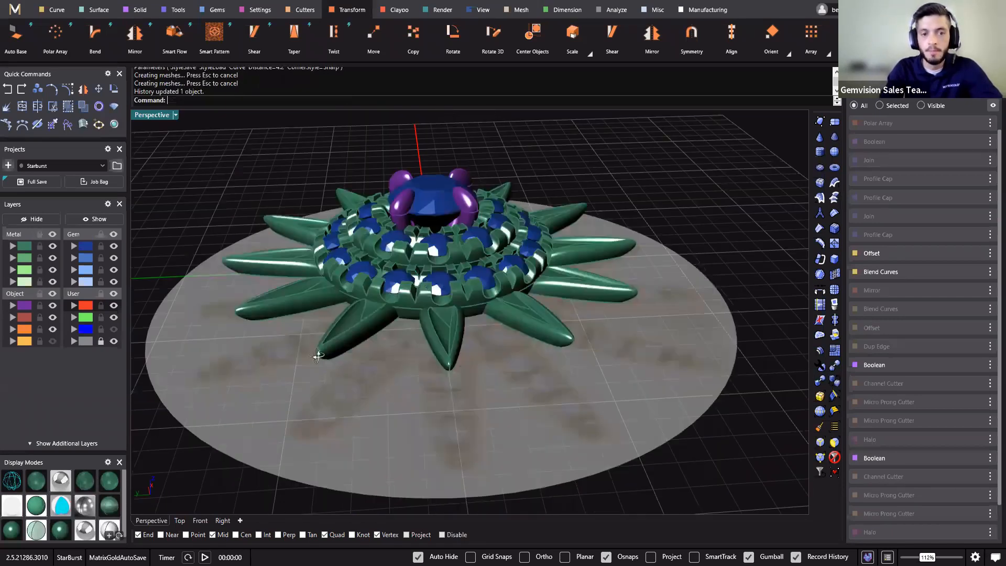
{"action": "scroll", "coordinate": [320, 357], "scroll_direction": "up", "scroll_amount": 2}
{"action": "right_click_drag", "start_coordinate": [368, 224], "coordinate": [322, 241]}
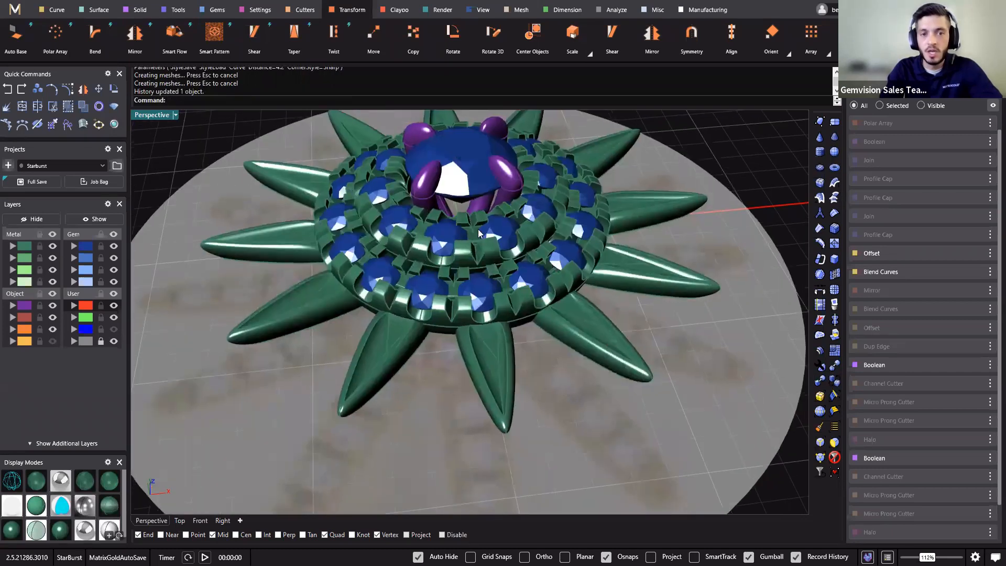
{"action": "right_click_drag", "start_coordinate": [478, 229], "coordinate": [471, 246]}
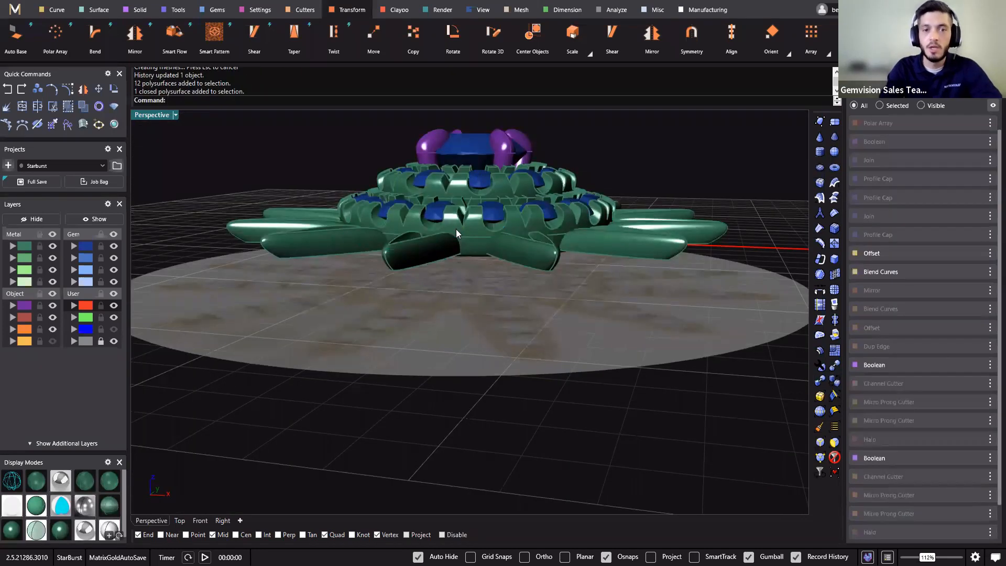
{"action": "left_click", "coordinate": [456, 228]}
{"action": "left_click", "coordinate": [648, 178]}
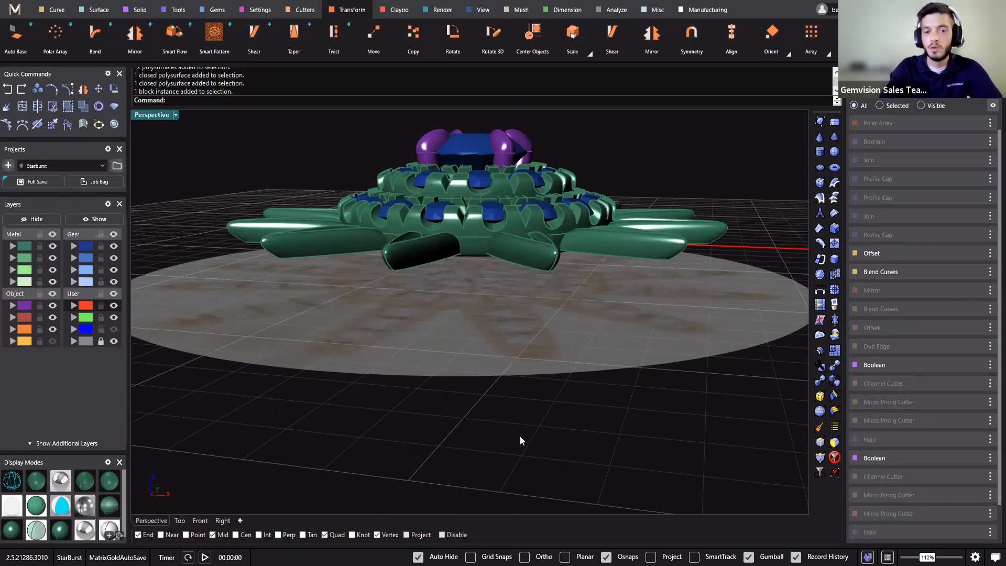
{"action": "right_click_drag", "start_coordinate": [521, 439], "coordinate": [505, 343]}
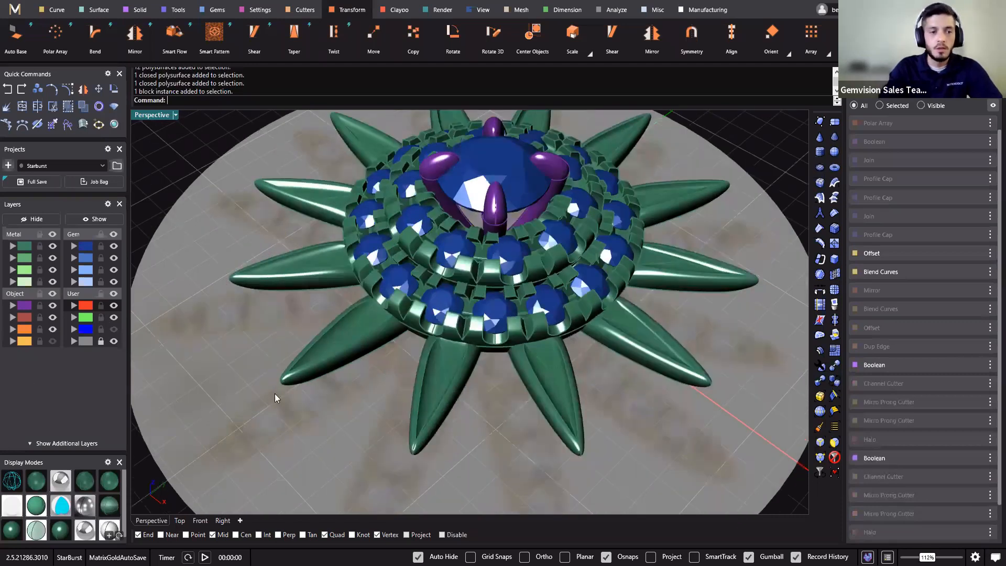
{"action": "scroll", "coordinate": [275, 397], "scroll_direction": "down", "scroll_amount": 3}
{"action": "right_click_drag", "start_coordinate": [418, 304], "coordinate": [406, 444]}
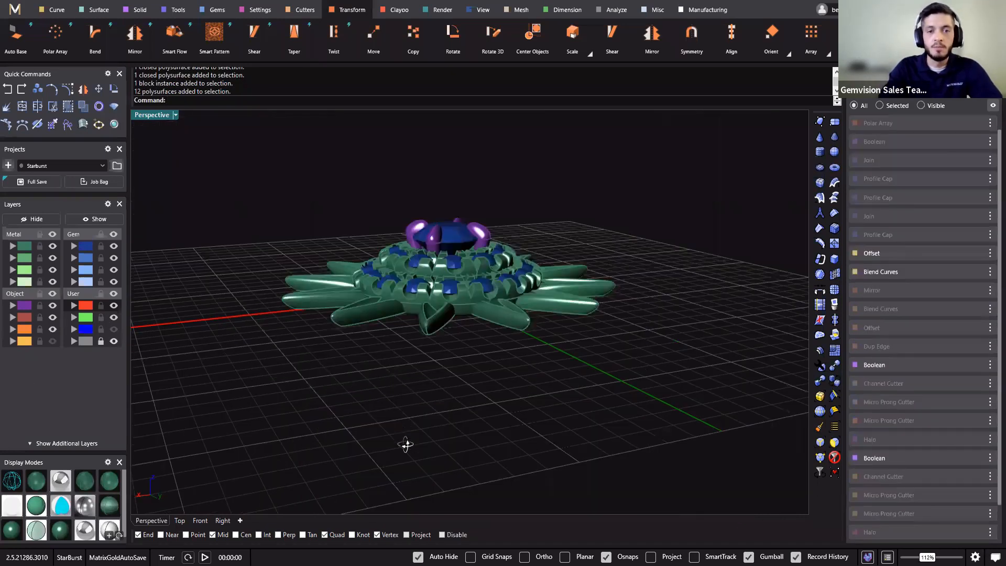
{"action": "right_click_drag", "start_coordinate": [526, 307], "coordinate": [469, 223]}
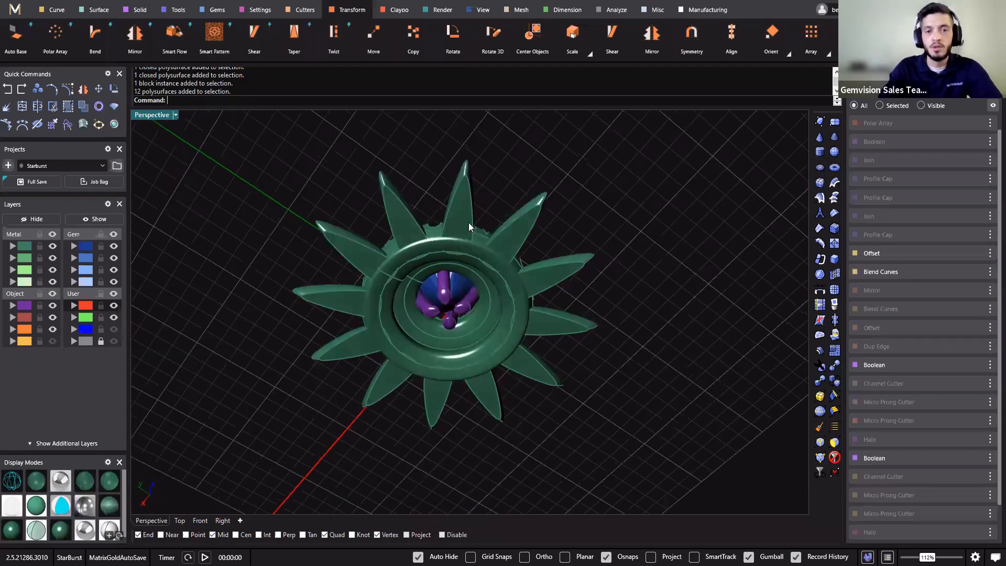
{"action": "scroll", "coordinate": [548, 362], "scroll_direction": "up", "scroll_amount": 5}
{"action": "right_click_drag", "start_coordinate": [575, 365], "coordinate": [576, 364]}
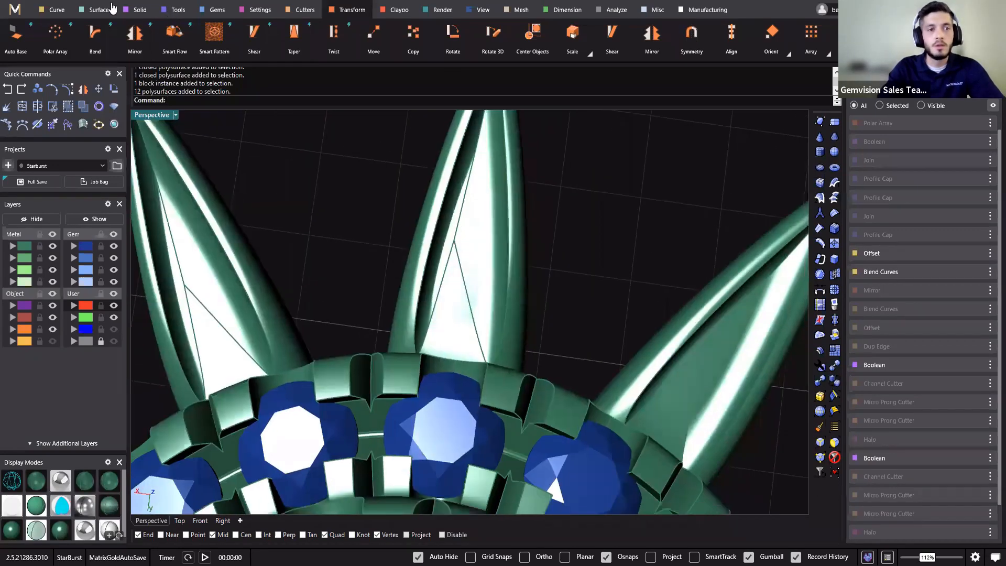
Show the rays' Polar Array in the parametric history and delete it so only the original ray remains.
{"action": "left_click", "coordinate": [173, 11]}
{"action": "left_click", "coordinate": [132, 11]}
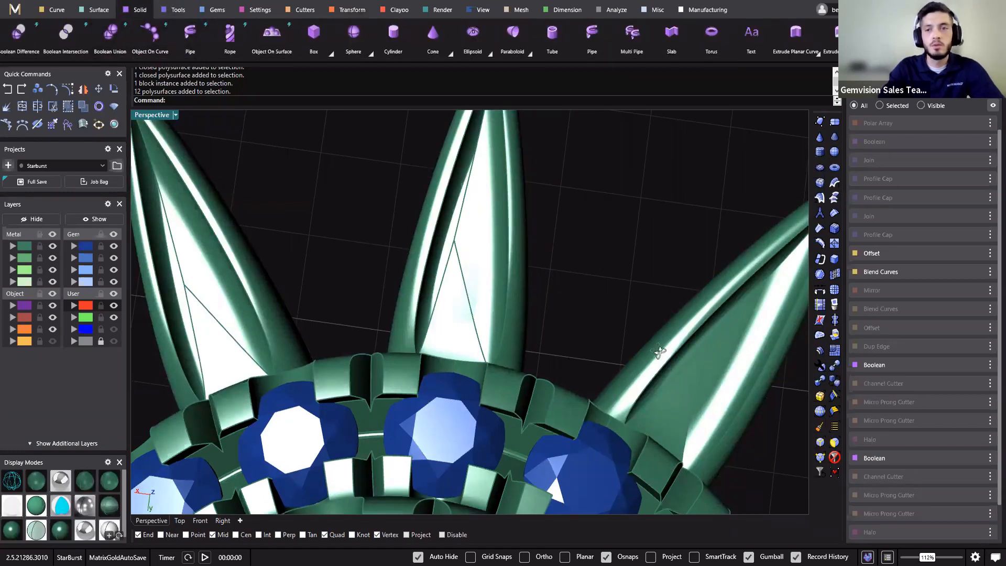
{"action": "scroll", "coordinate": [409, 277], "scroll_direction": "down", "scroll_amount": 5}
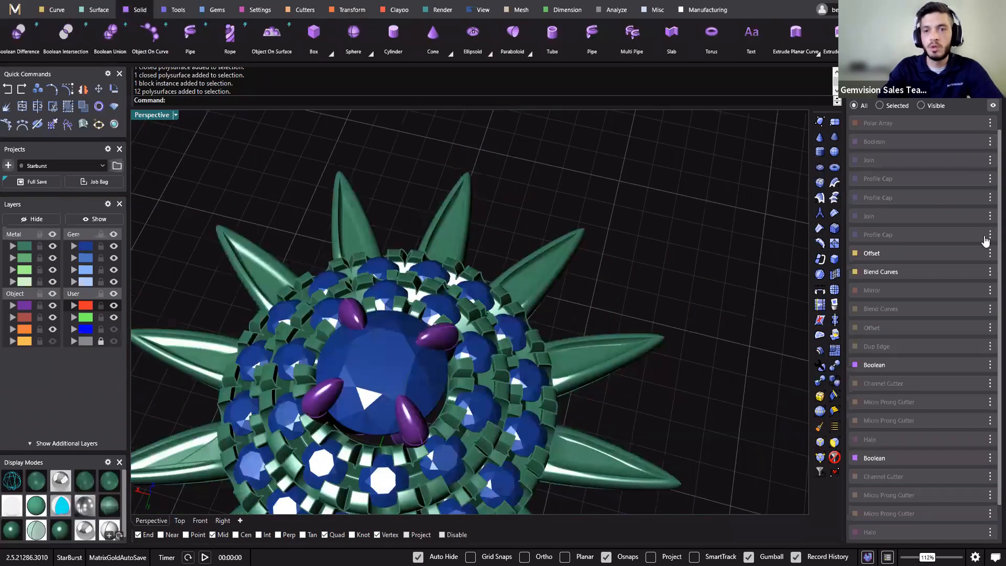
{"action": "scroll", "coordinate": [985, 236], "scroll_direction": "up", "scroll_amount": 1}
{"action": "left_click", "coordinate": [989, 123]}
{"action": "left_click", "coordinate": [978, 237]}
{"action": "left_click", "coordinate": [989, 122]}
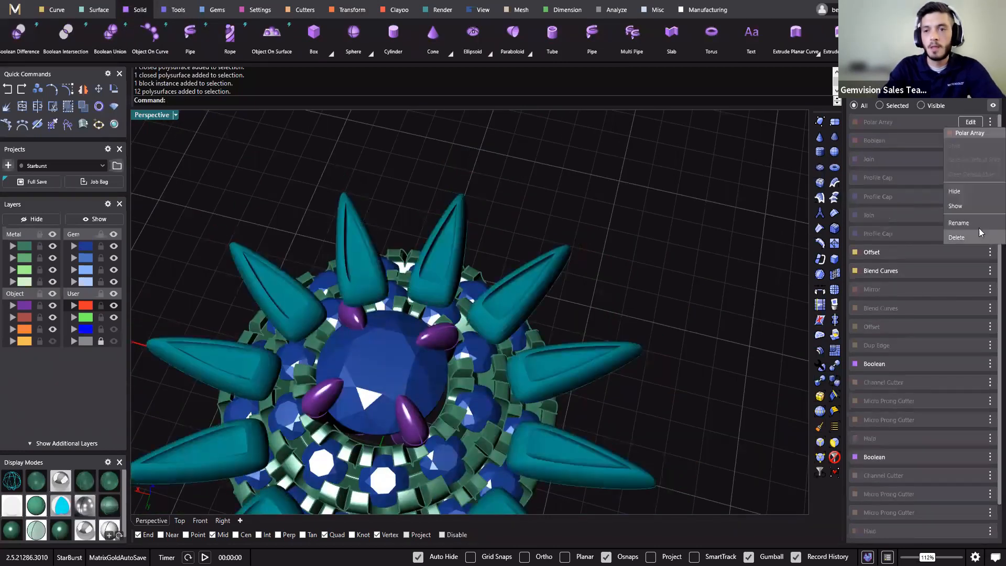
{"action": "left_click", "coordinate": [975, 207]}
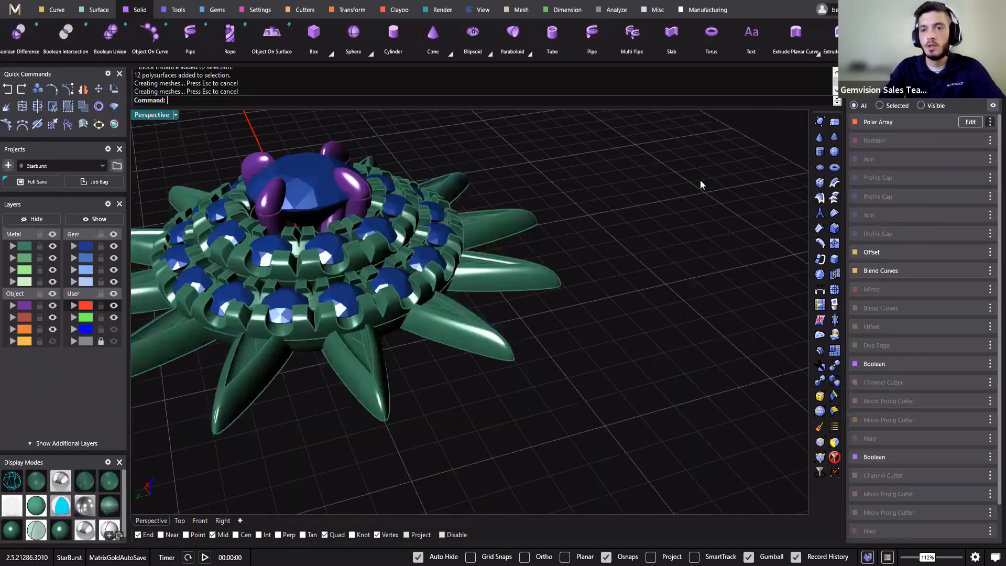
{"action": "left_click", "coordinate": [989, 122]}
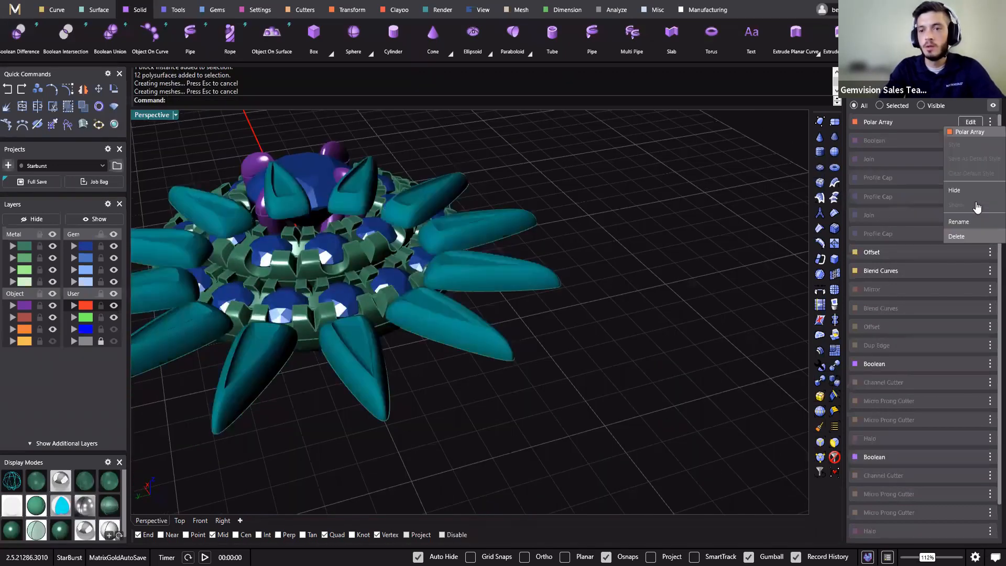
{"action": "left_click", "coordinate": [956, 236]}
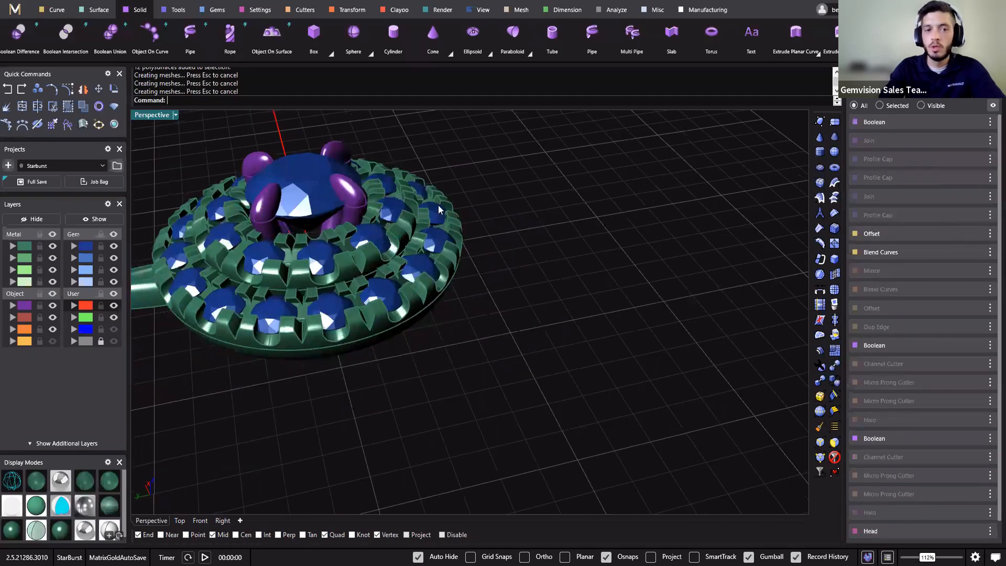
Start Object On Surface on the recessed inner face of the single remaining ray.
{"action": "right_click_drag", "start_coordinate": [469, 182], "coordinate": [609, 333]}
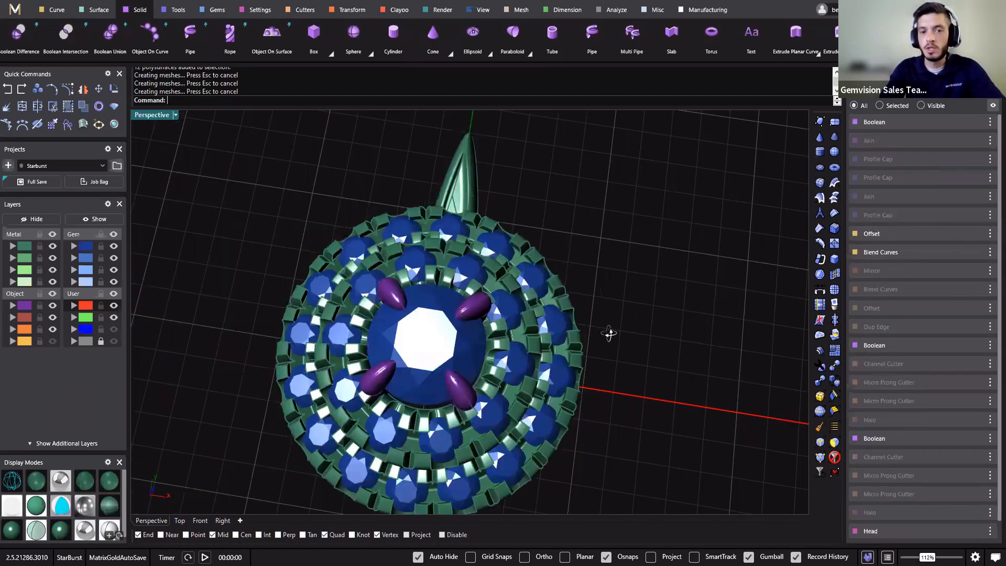
{"action": "right_click_drag", "start_coordinate": [416, 420], "coordinate": [453, 328]}
{"action": "left_click", "coordinate": [592, 275]}
{"action": "right_click_drag", "start_coordinate": [578, 373], "coordinate": [598, 278]}
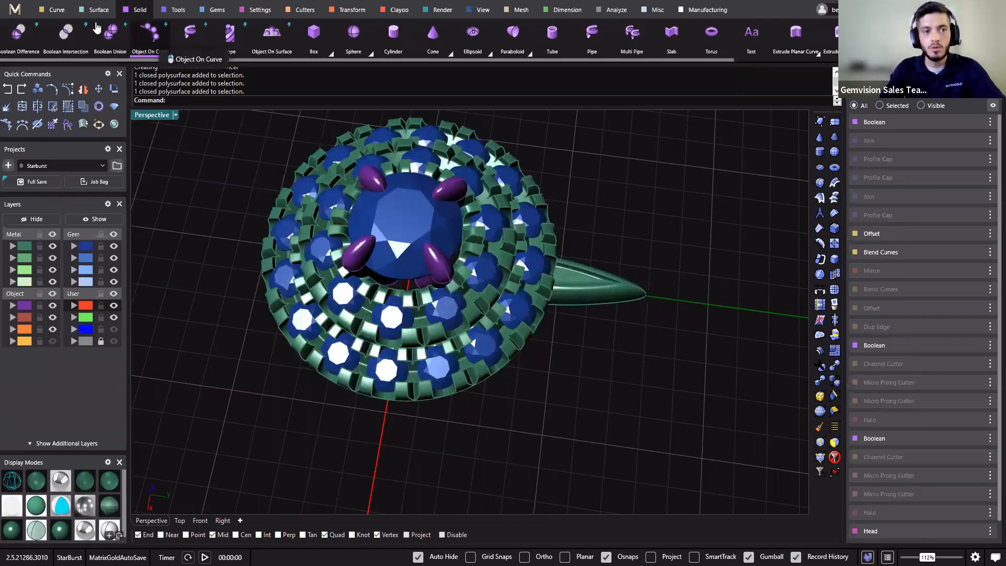
{"action": "left_click", "coordinate": [271, 33]}
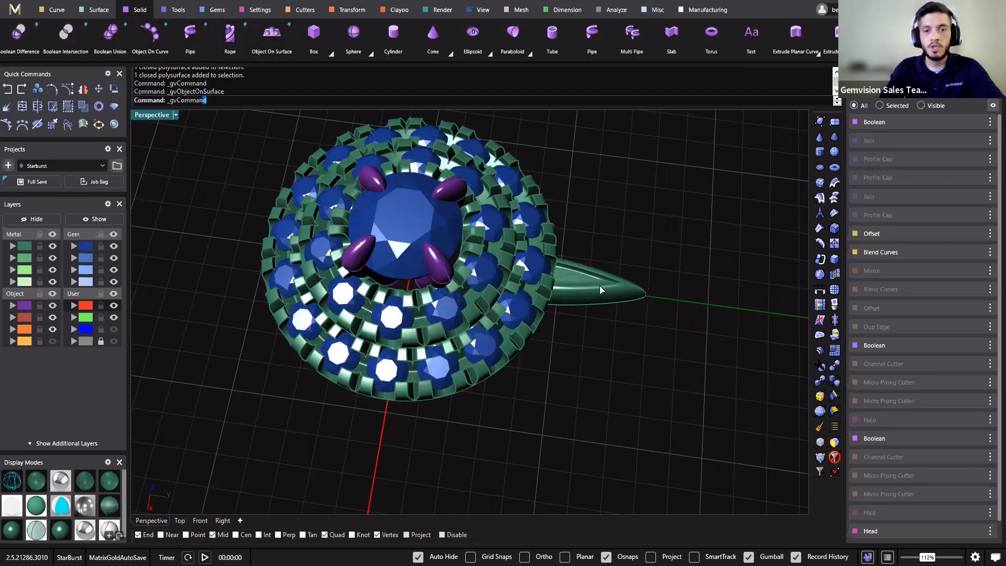
{"action": "scroll", "coordinate": [522, 255], "scroll_direction": "up", "scroll_amount": 3}
{"action": "scroll", "coordinate": [481, 245], "scroll_direction": "up", "scroll_amount": 2}
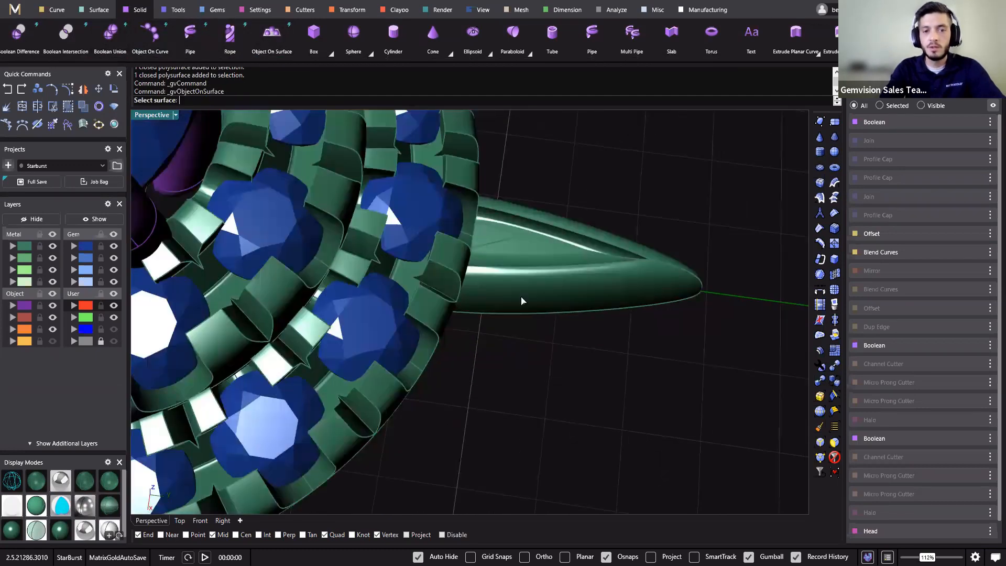
{"action": "right_click_drag", "start_coordinate": [476, 289], "coordinate": [476, 330]}
{"action": "scroll", "coordinate": [522, 298], "scroll_direction": "up", "scroll_amount": 6}
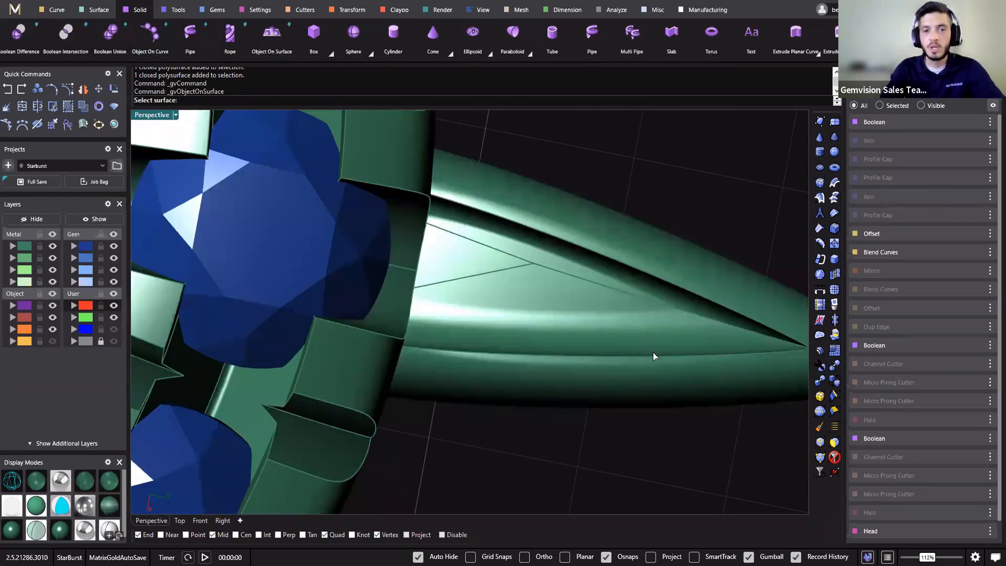
{"action": "left_click", "coordinate": [653, 352]}
Shrink the first sphere to a size of about 0.74 and place it at the ray's base, about U 0.74, V 0.04.
{"action": "scroll", "coordinate": [564, 231], "scroll_direction": "down", "scroll_amount": 4}
{"action": "left_click_drag", "start_coordinate": [562, 232], "coordinate": [647, 336]}
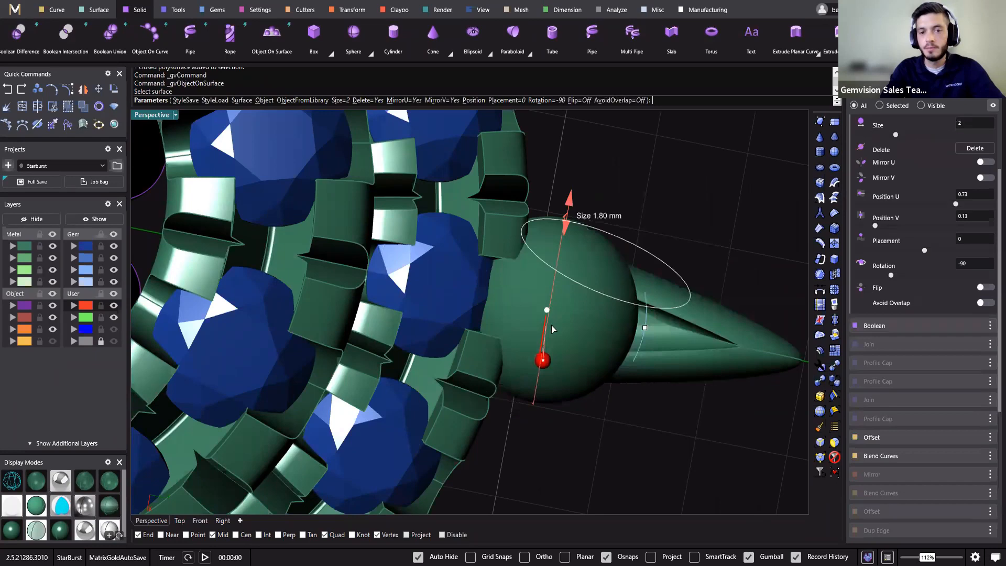
{"action": "left_click_drag", "start_coordinate": [552, 325], "coordinate": [549, 326]}
{"action": "scroll", "coordinate": [545, 370], "scroll_direction": "up", "scroll_amount": 8}
{"action": "left_click_drag", "start_coordinate": [571, 131], "coordinate": [567, 174]}
{"action": "left_click_drag", "start_coordinate": [541, 287], "coordinate": [508, 274]}
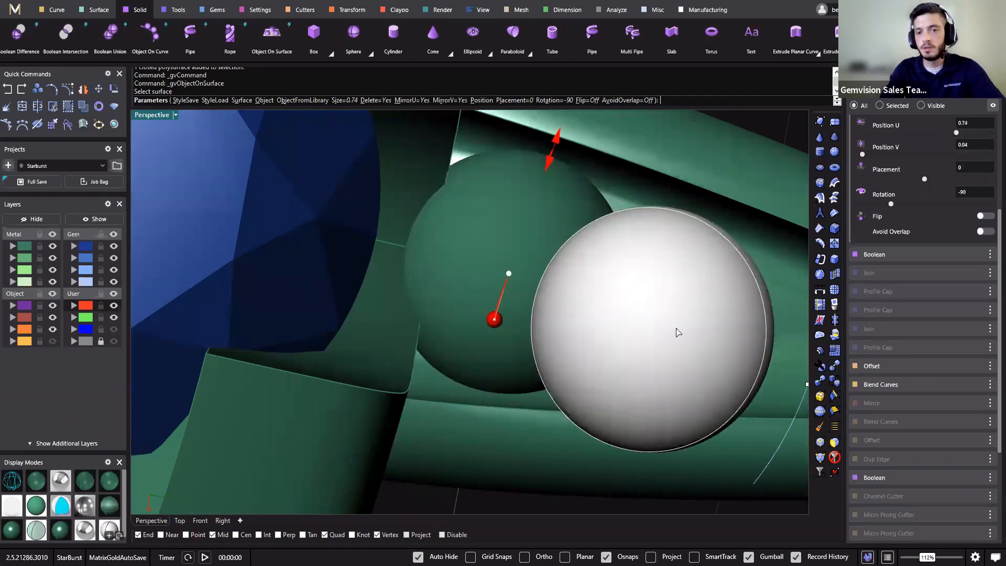
Add two smaller spheres outward along the ray's recess, the outer one about 0.39 in size at about U 0.44, V 0.83.
{"action": "scroll", "coordinate": [681, 336], "scroll_direction": "down", "scroll_amount": 5}
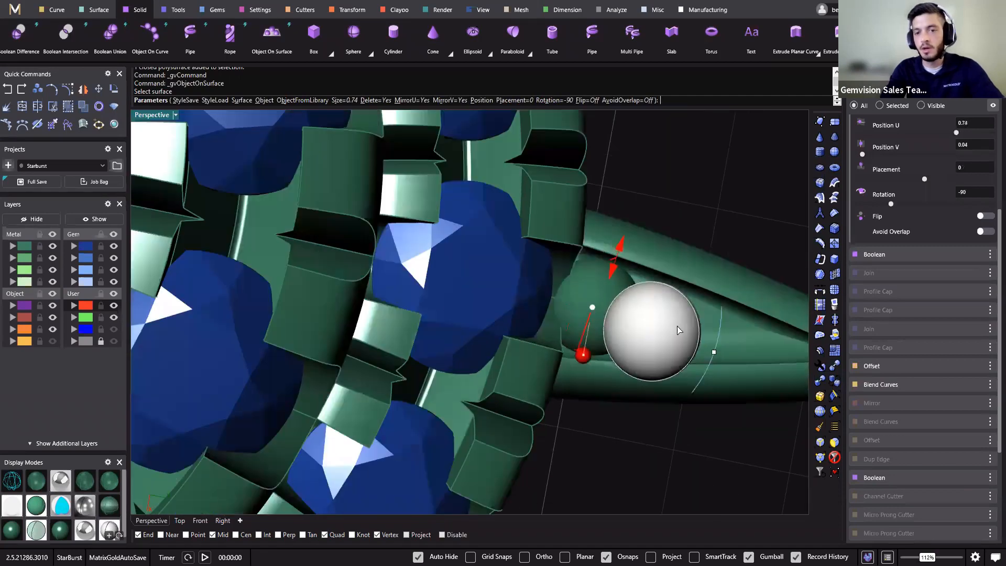
{"action": "left_click", "coordinate": [692, 294]}
{"action": "left_click_drag", "start_coordinate": [688, 343], "coordinate": [706, 320]}
{"action": "scroll", "coordinate": [744, 344], "scroll_direction": "up", "scroll_amount": 2}
{"action": "scroll", "coordinate": [736, 335], "scroll_direction": "up", "scroll_amount": 5}
{"action": "scroll", "coordinate": [707, 320], "scroll_direction": "down", "scroll_amount": 7}
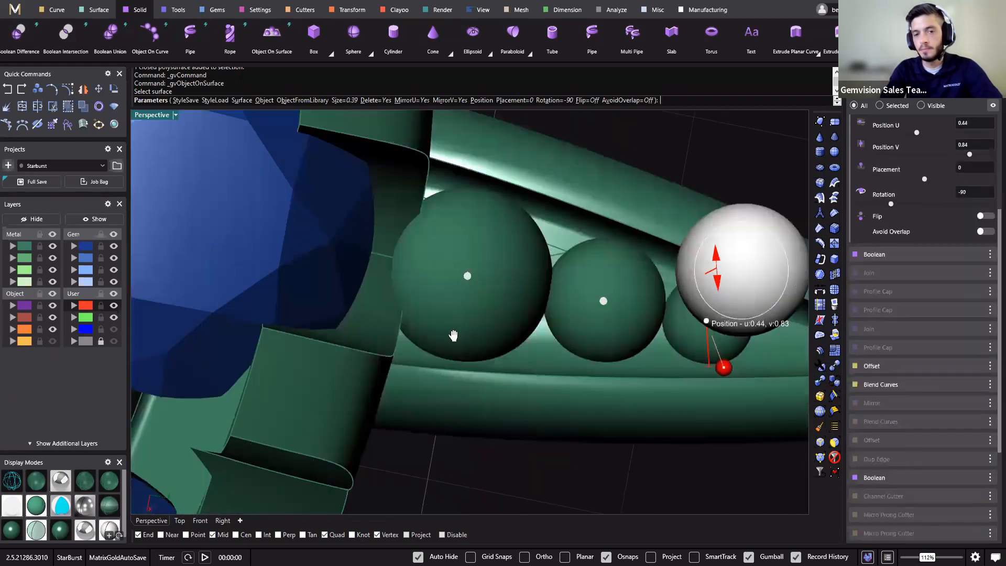
{"action": "right_click_drag", "start_coordinate": [706, 320], "coordinate": [453, 341], "text": "shift"}
Add a fourth sphere beyond the third and shrink it to a size of about 0.25.
{"action": "scroll", "coordinate": [456, 343], "scroll_direction": "up", "scroll_amount": 10}
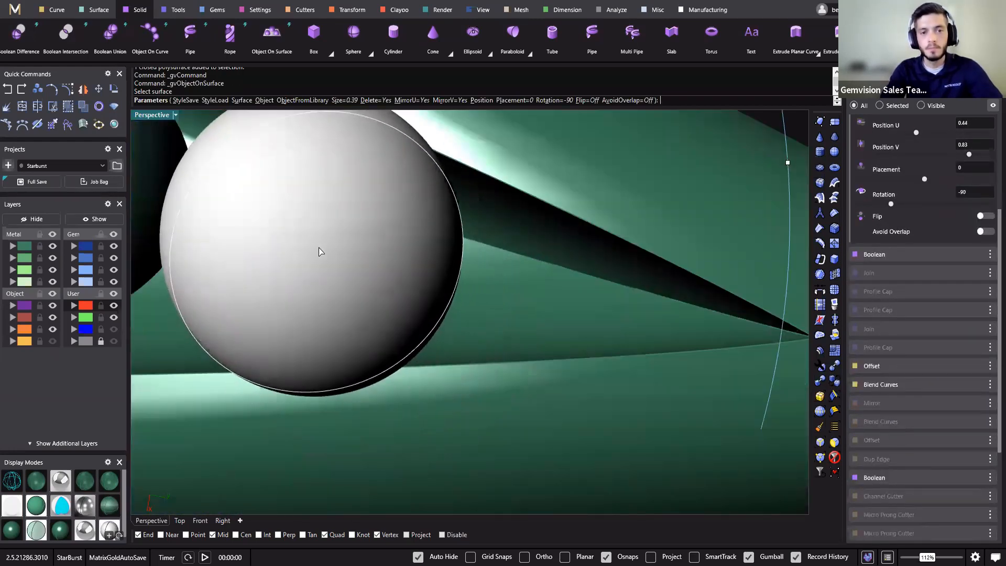
{"action": "left_click", "coordinate": [317, 250]}
{"action": "scroll", "coordinate": [317, 250], "scroll_direction": "down", "scroll_amount": 4}
{"action": "right_click_drag", "start_coordinate": [318, 250], "coordinate": [644, 414], "text": "shift"}
{"action": "scroll", "coordinate": [644, 413], "scroll_direction": "down", "scroll_amount": 2}
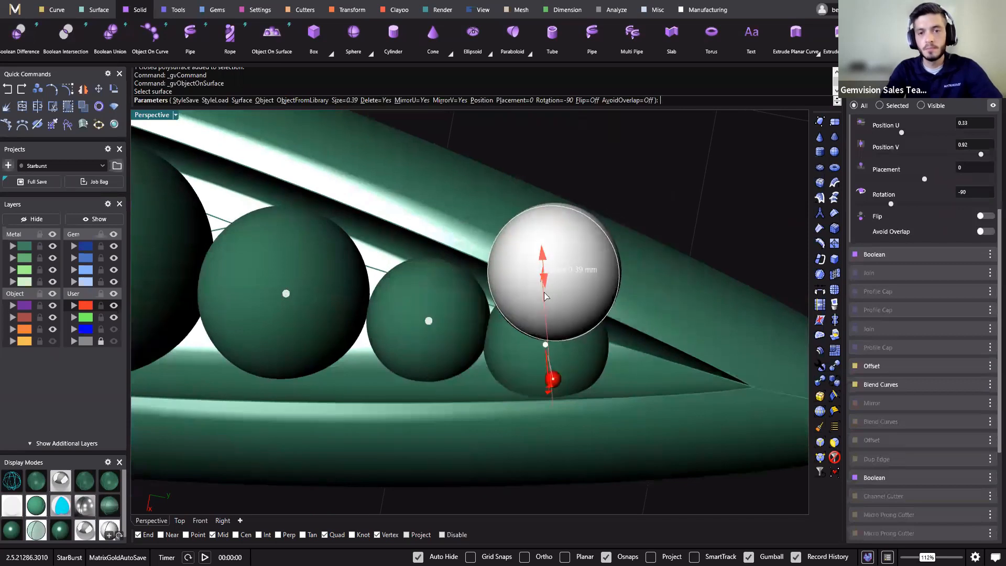
{"action": "mouse_move", "coordinate": [544, 296]}
{"action": "left_mouse_down"}
{"action": "mouse_move", "coordinate": [548, 347]}
{"action": "mouse_move", "coordinate": [536, 289]}
{"action": "mouse_move", "coordinate": [533, 303]}
{"action": "left_mouse_up"}
Add a fifth sphere of about 0.18 at roughly U 0.31, V 0.98, and adjust the fourth sphere to about U 0.34, V 0.91.
{"action": "left_click_drag", "start_coordinate": [533, 346], "coordinate": [610, 297]}
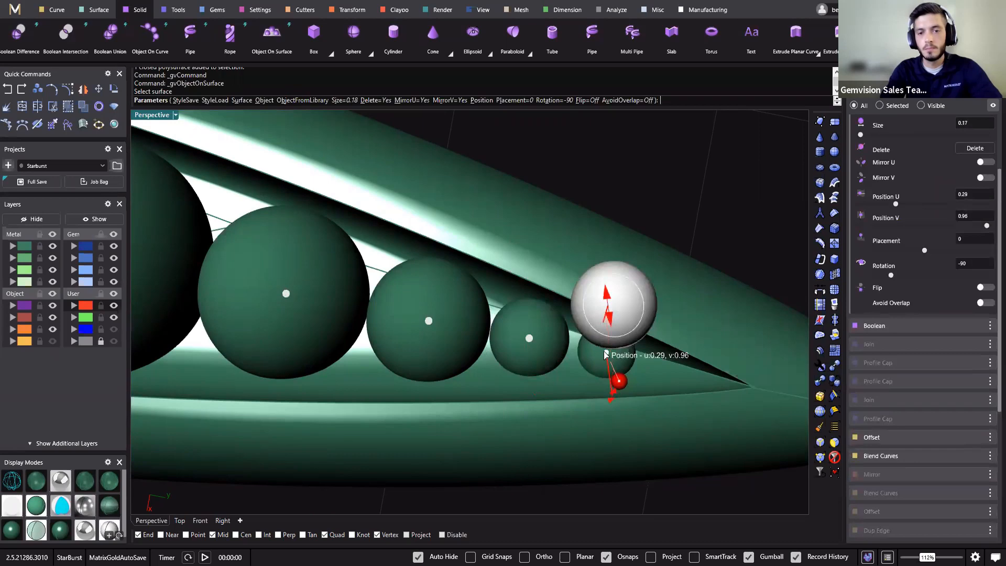
{"action": "left_click_drag", "start_coordinate": [603, 350], "coordinate": [600, 347]}
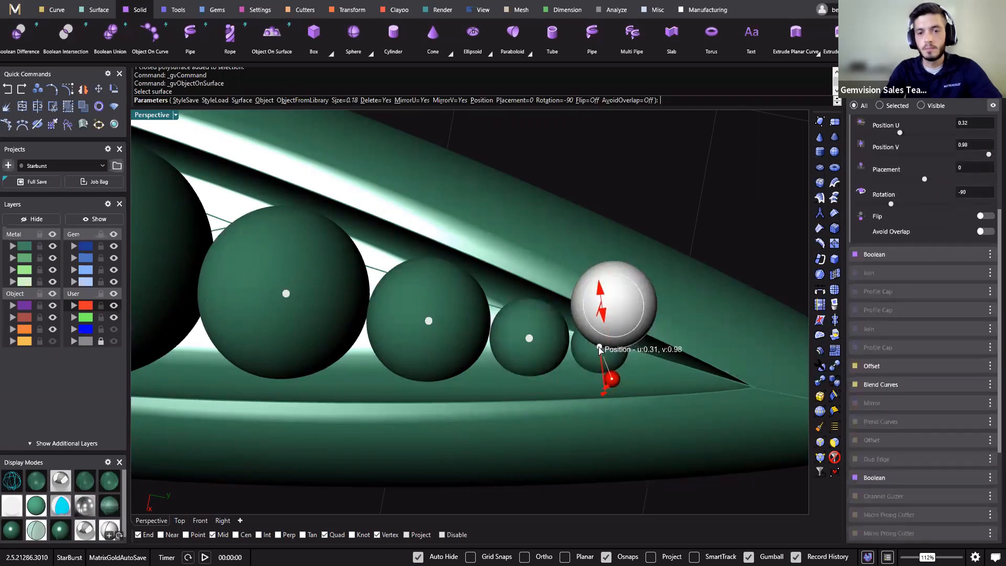
{"action": "scroll", "coordinate": [640, 396], "scroll_direction": "up", "scroll_amount": 2}
{"action": "scroll", "coordinate": [641, 396], "scroll_direction": "down", "scroll_amount": 3}
{"action": "scroll", "coordinate": [585, 331], "scroll_direction": "up", "scroll_amount": 3}
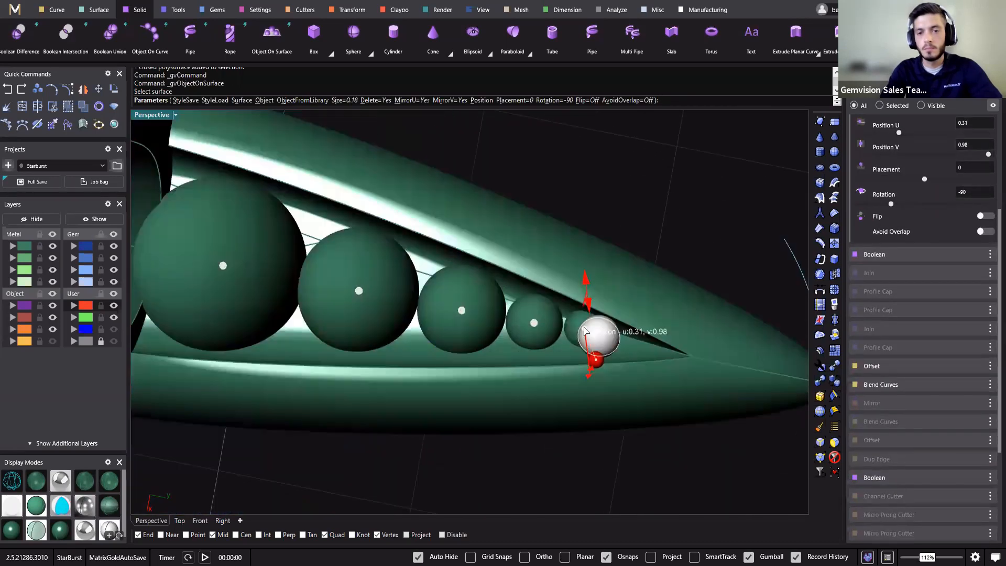
{"action": "left_click_drag", "start_coordinate": [588, 337], "coordinate": [536, 328]}
{"action": "left_click", "coordinate": [535, 323]}
Add a sixth sphere of about 0.14 near the ray's tip at about U 0.19, V 0.97, and accept Object On Surface.
{"action": "scroll", "coordinate": [543, 338], "scroll_direction": "down", "scroll_amount": 5}
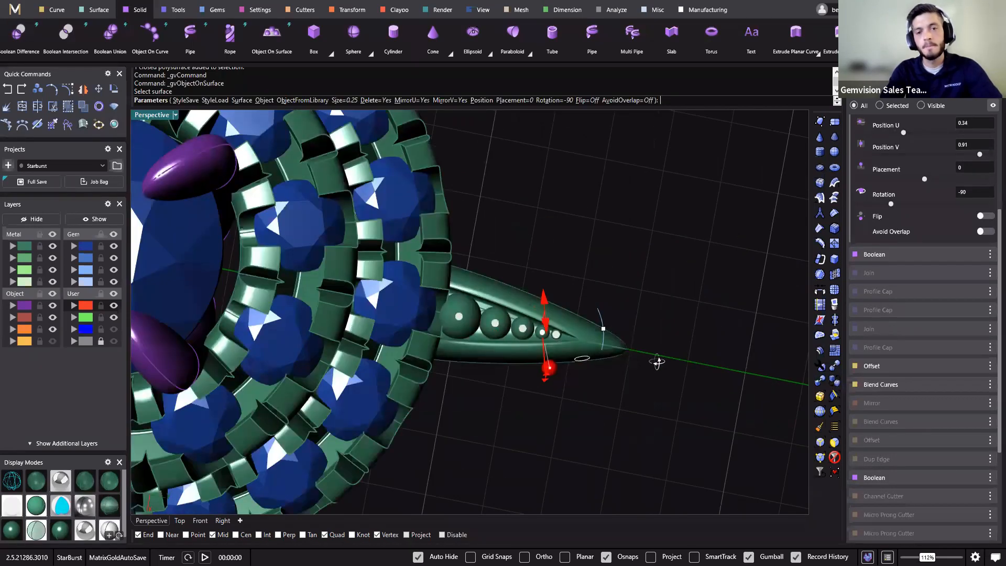
{"action": "right_click_drag", "start_coordinate": [655, 362], "coordinate": [512, 193]}
{"action": "scroll", "coordinate": [505, 231], "scroll_direction": "up", "scroll_amount": 10}
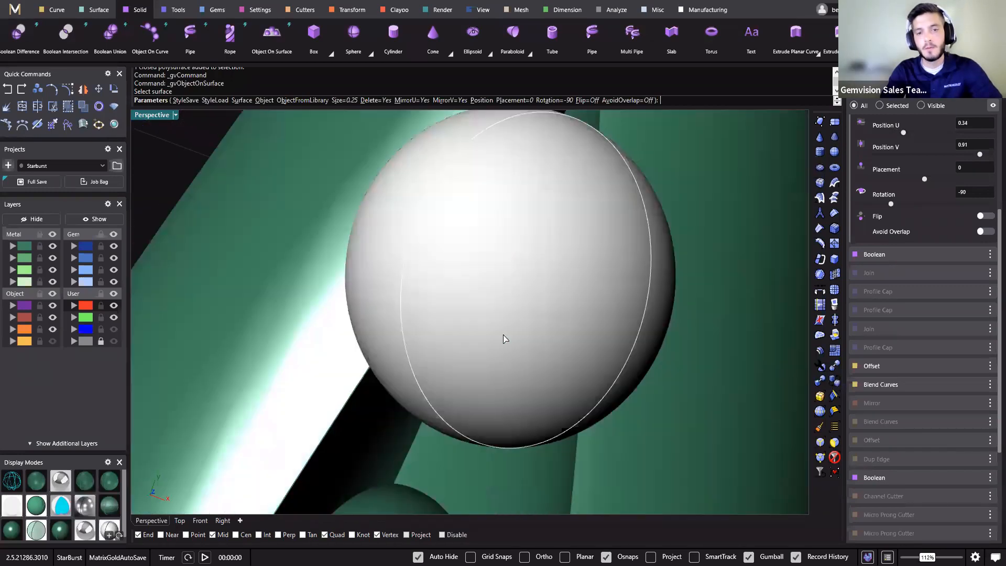
{"action": "scroll", "coordinate": [503, 346], "scroll_direction": "down", "scroll_amount": 5}
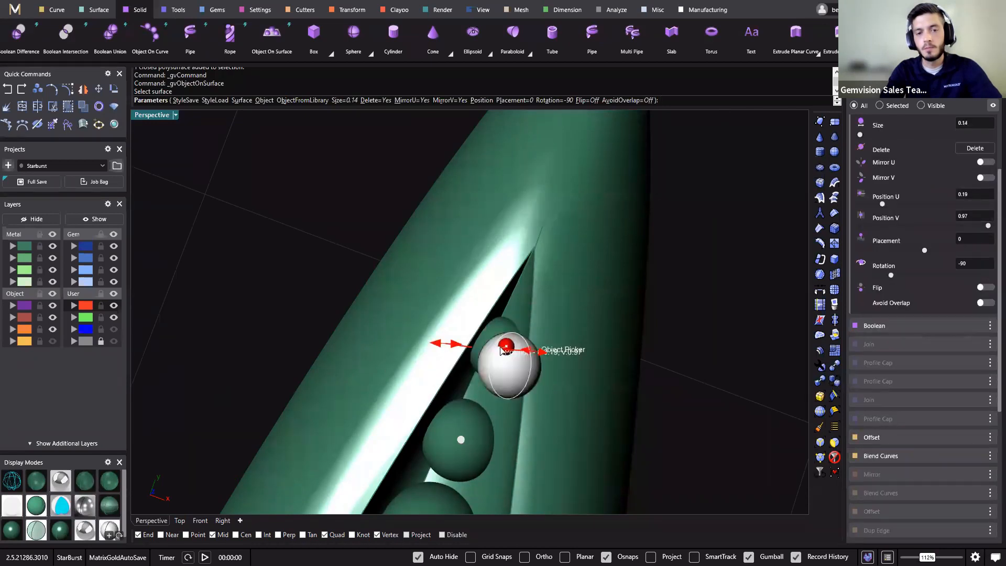
{"action": "left_click", "coordinate": [493, 377]}
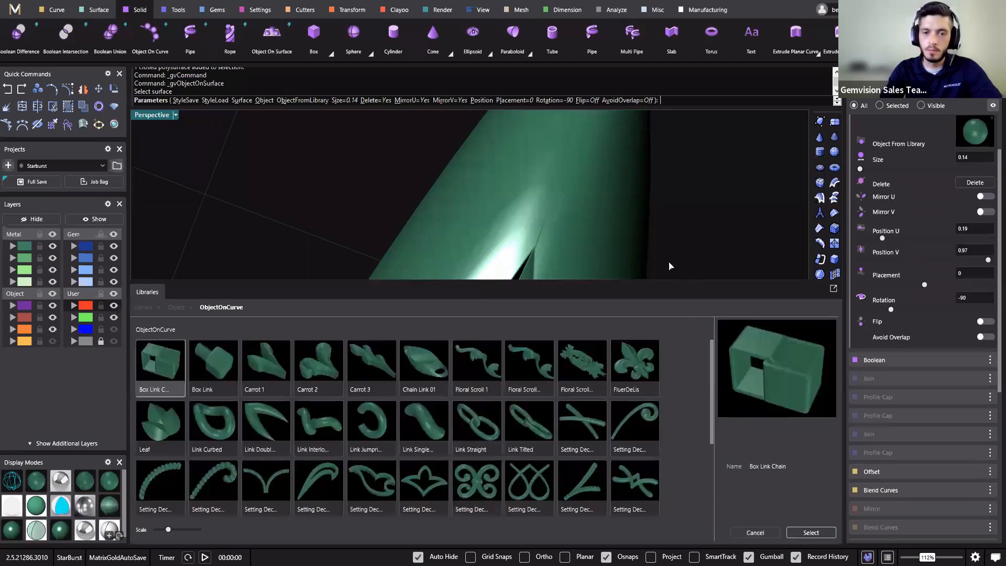
{"action": "scroll", "coordinate": [576, 225], "scroll_direction": "up", "scroll_amount": 2}
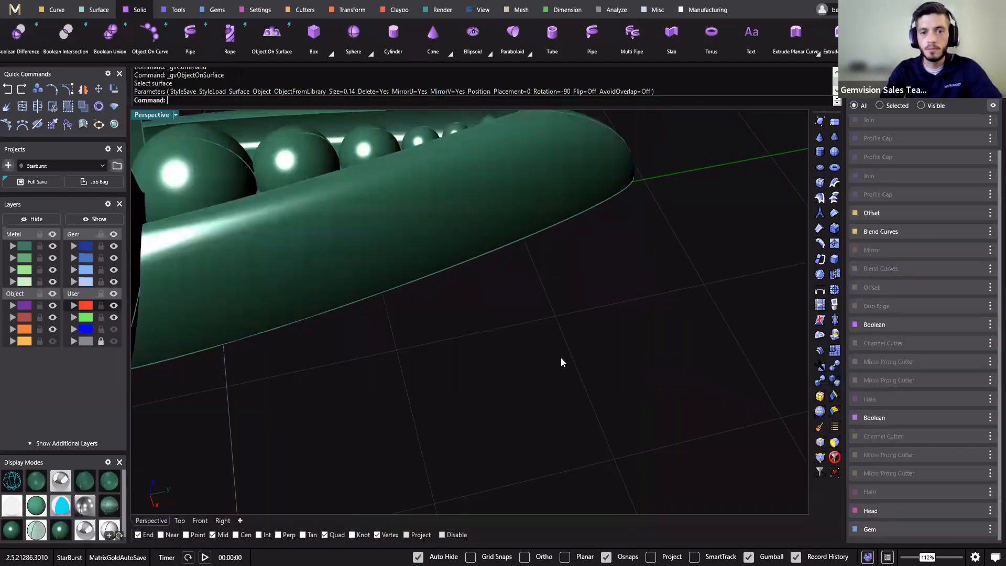
{"action": "right_click_drag", "start_coordinate": [561, 357], "coordinate": [959, 143]}
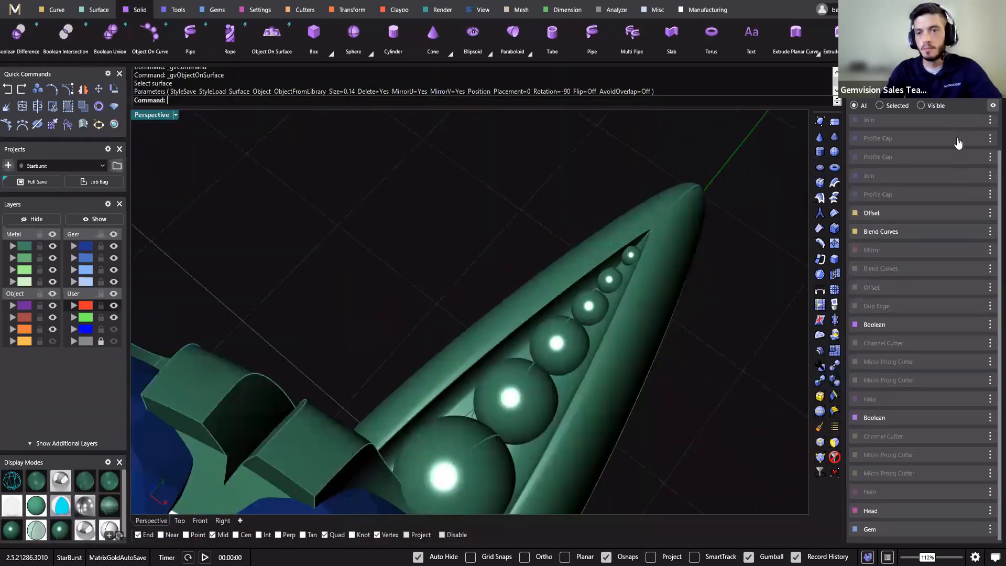
{"action": "scroll", "coordinate": [958, 144], "scroll_direction": "up", "scroll_amount": 2}
{"action": "scroll", "coordinate": [654, 302], "scroll_direction": "up", "scroll_amount": 5}
{"action": "scroll", "coordinate": [655, 303], "scroll_direction": "down", "scroll_amount": 12}
{"action": "right_click_drag", "start_coordinate": [620, 417], "coordinate": [647, 252]}
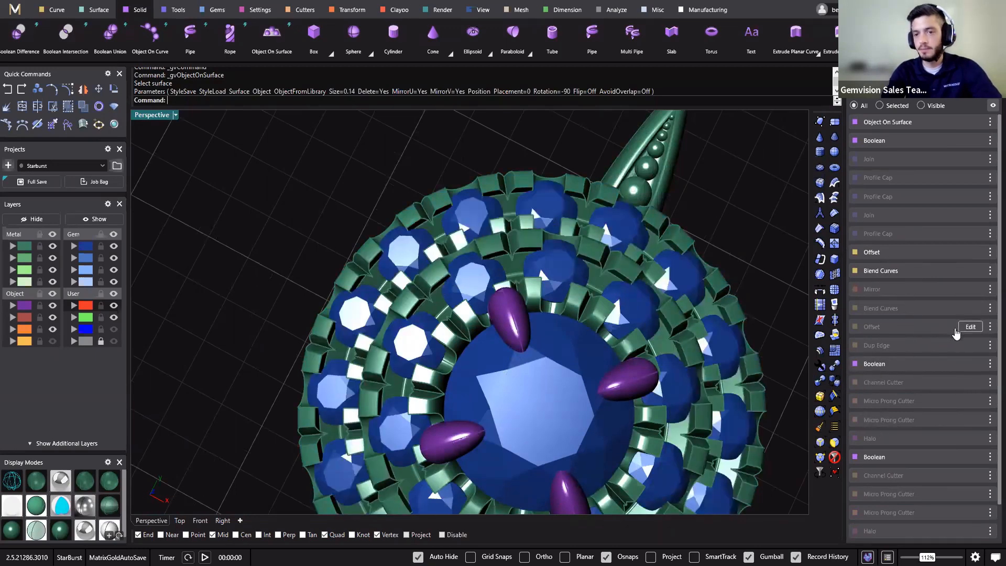
Edit the Offset that guides the ray's outer tip in the parametric history and set its distance to 5.9.
{"action": "left_click", "coordinate": [970, 327]}
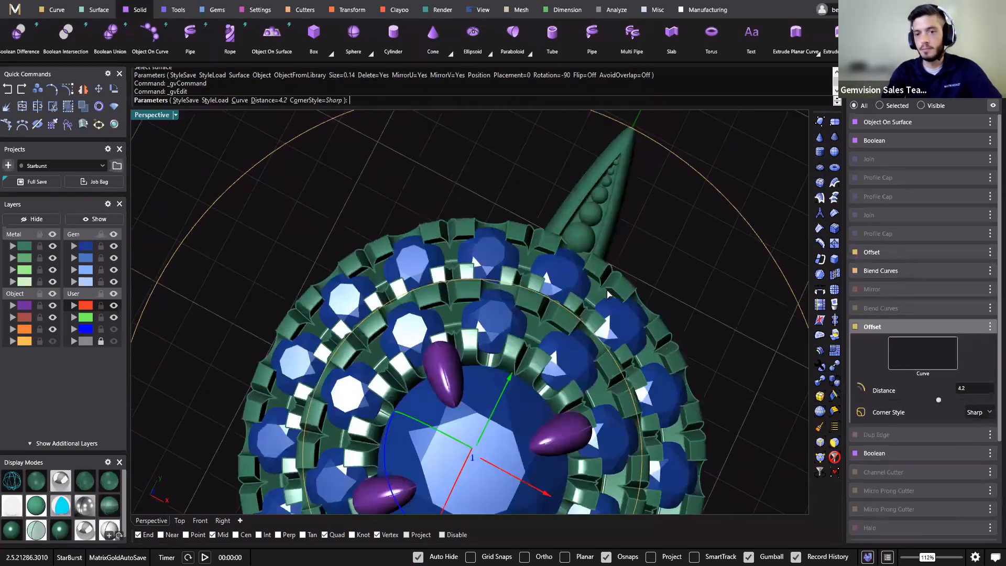
{"action": "left_click_drag", "start_coordinate": [939, 403], "coordinate": [946, 405]}
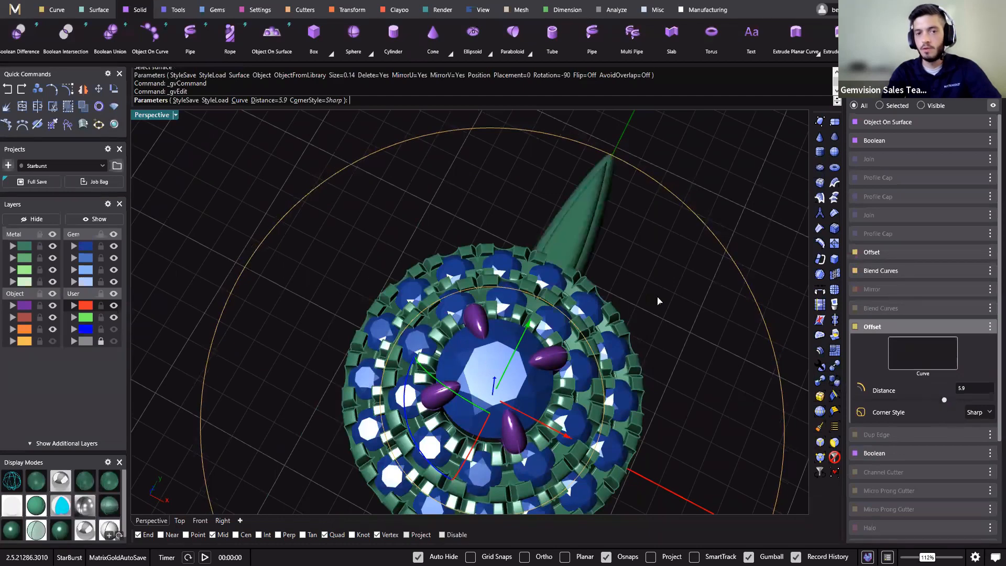
{"action": "right_click", "coordinate": [667, 341]}
Polar-array the ray with its spheres around the center, using 12 objects over 360 degrees and the FlattenZAxis plane.
{"action": "right_click_drag", "start_coordinate": [658, 296], "coordinate": [651, 339]}
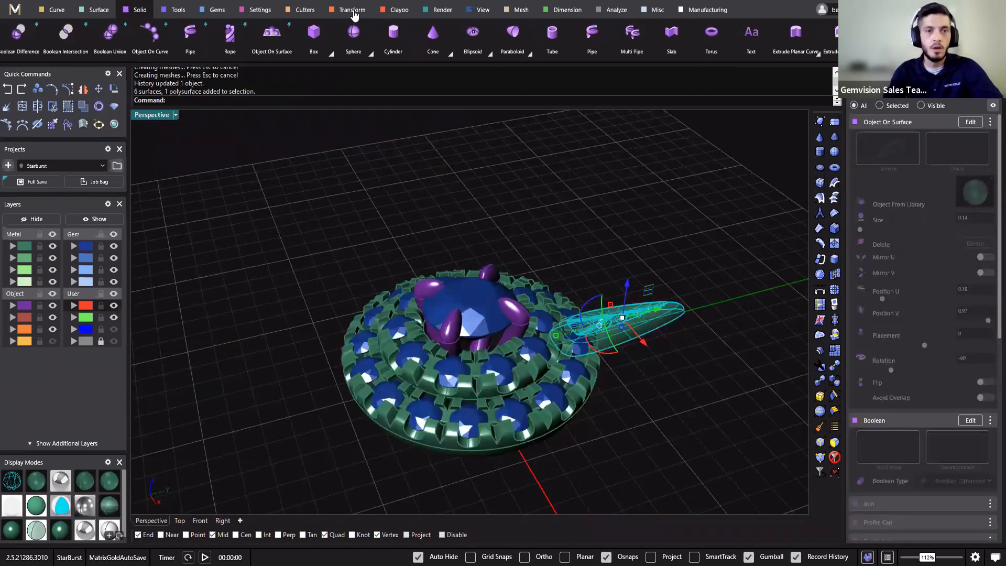
{"action": "left_click", "coordinate": [352, 12]}
{"action": "left_click", "coordinate": [59, 48]}
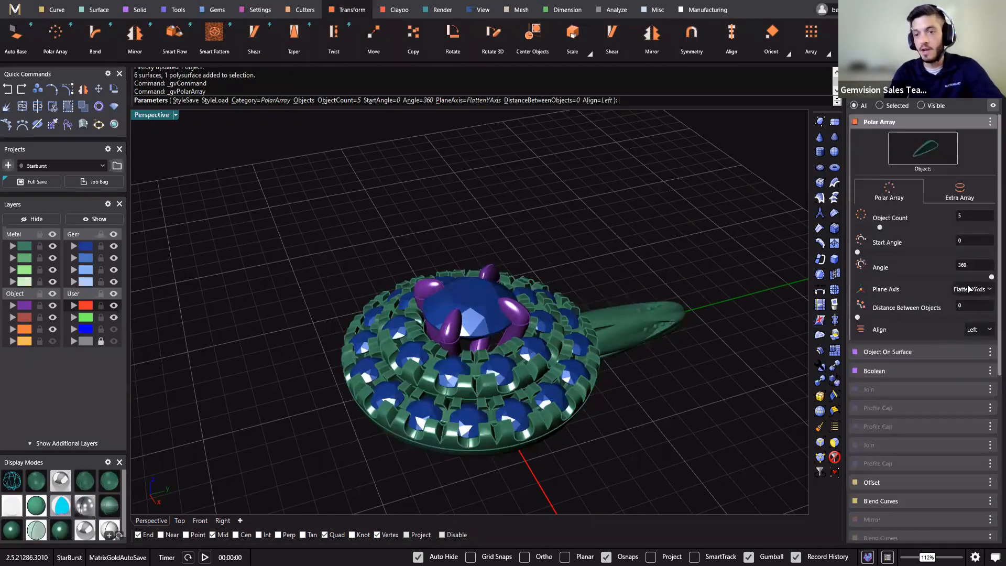
{"action": "left_click", "coordinate": [970, 289]}
{"action": "left_click", "coordinate": [969, 326]}
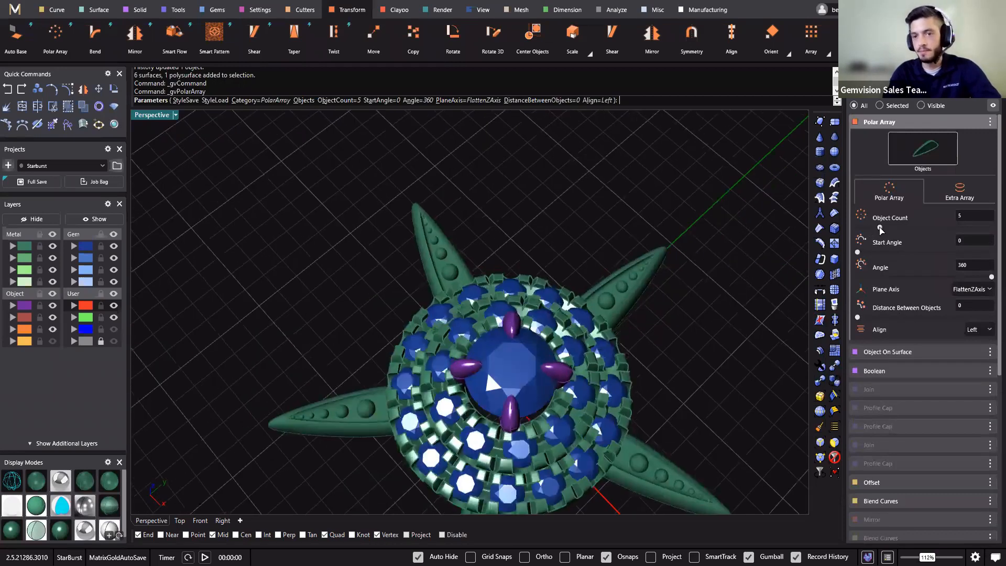
{"action": "left_click", "coordinate": [891, 228]}
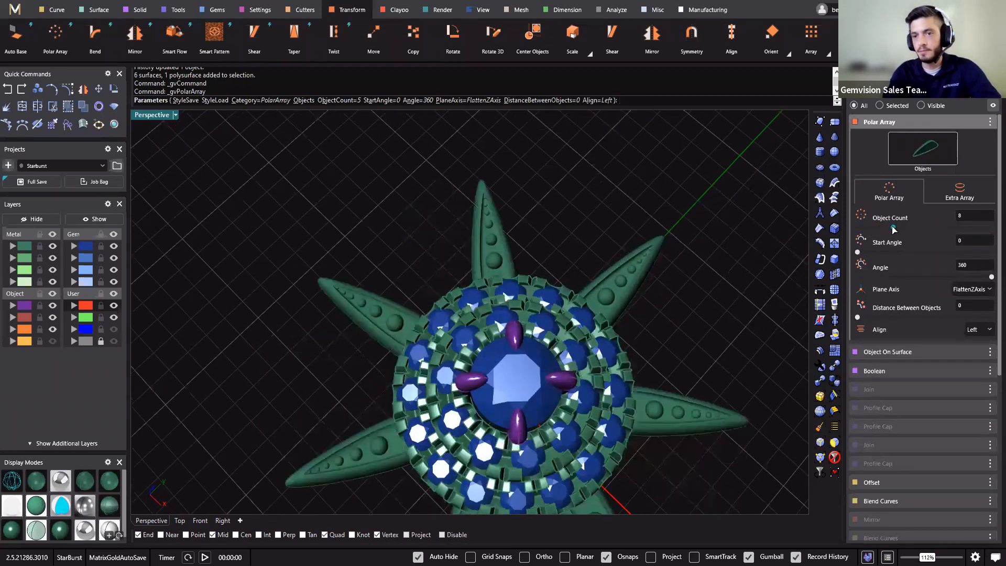
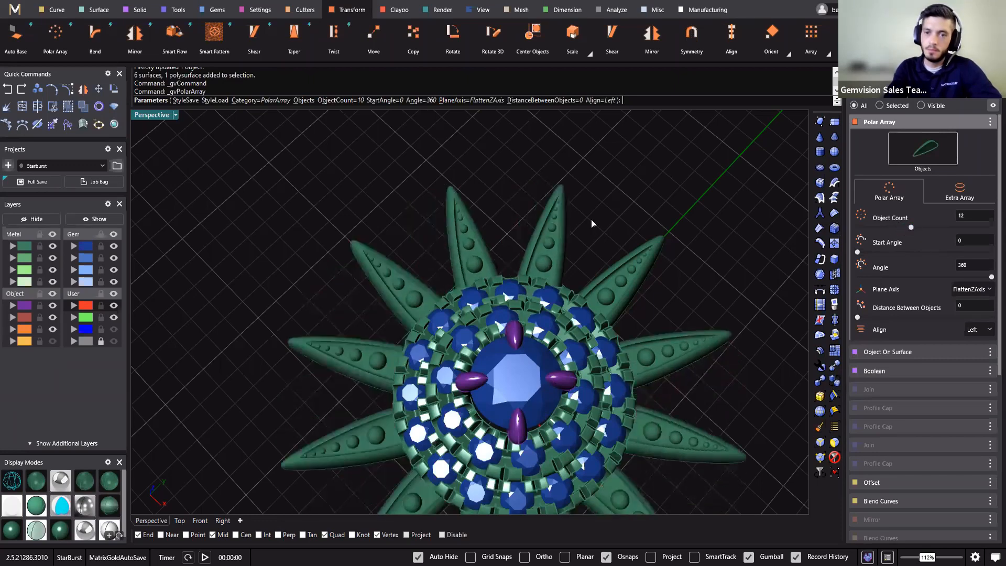
{"action": "right_click_drag", "start_coordinate": [652, 206], "coordinate": [711, 342]}
{"action": "right_click", "coordinate": [712, 342]}
{"action": "scroll", "coordinate": [607, 262], "scroll_direction": "down", "scroll_amount": 3}
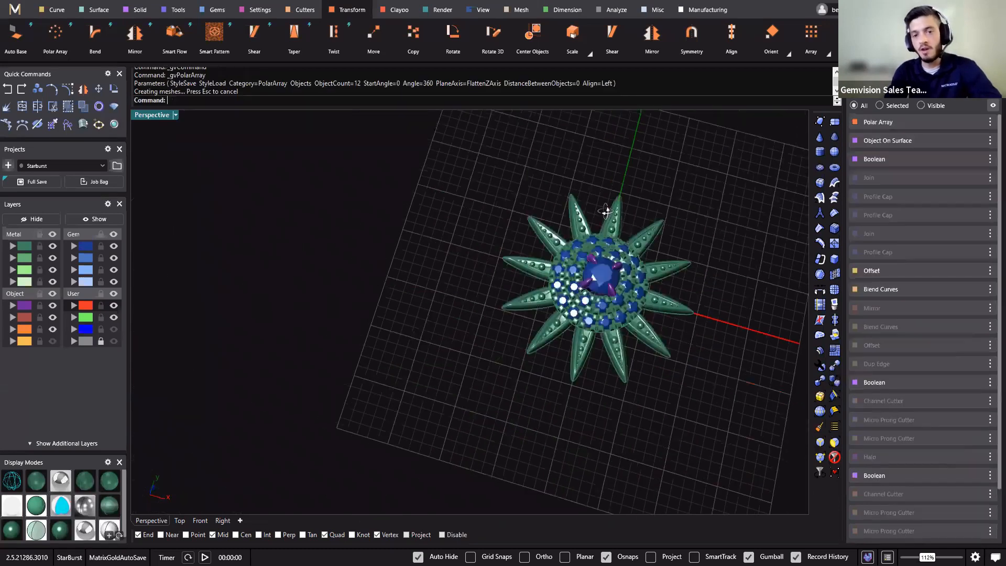
{"action": "right_click_drag", "start_coordinate": [326, 198], "coordinate": [736, 458]}
{"action": "key", "text": "ctrl+a"}
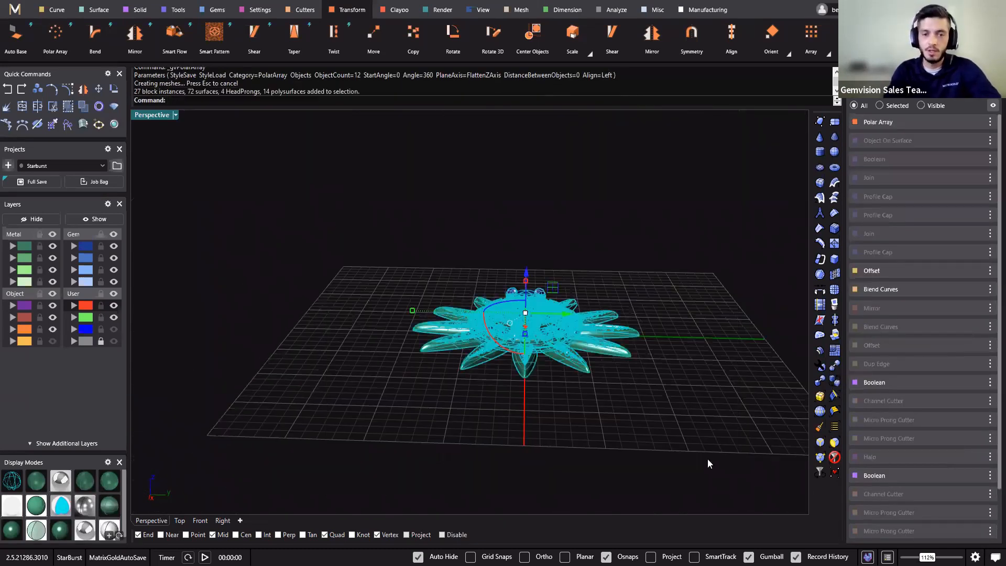
{"action": "left_click", "coordinate": [692, 432]}
{"action": "right_click_drag", "start_coordinate": [510, 317], "coordinate": [528, 377]}
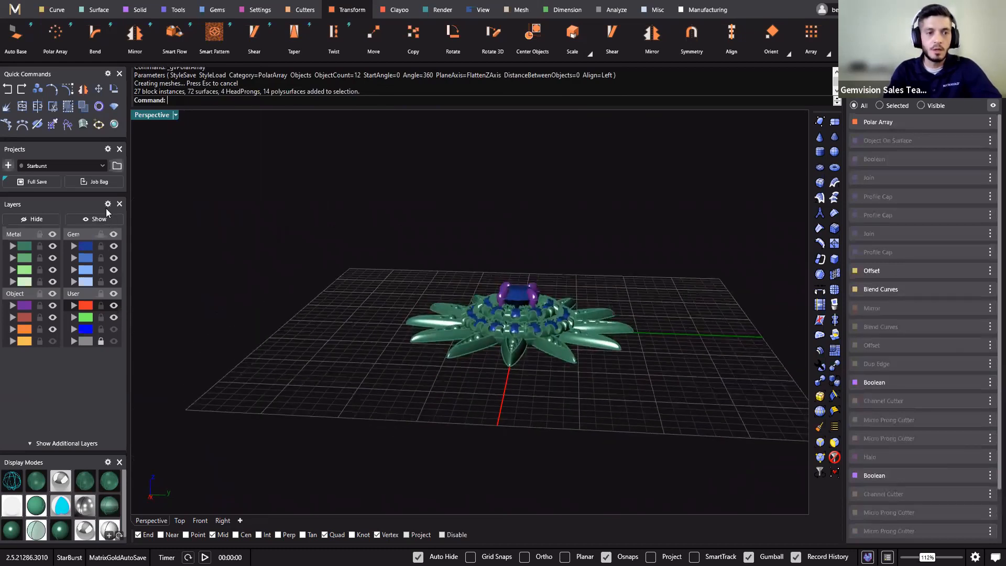
Import finding 03, the earring post with its back, from the Findings collection.
{"action": "left_click", "coordinate": [117, 166]}
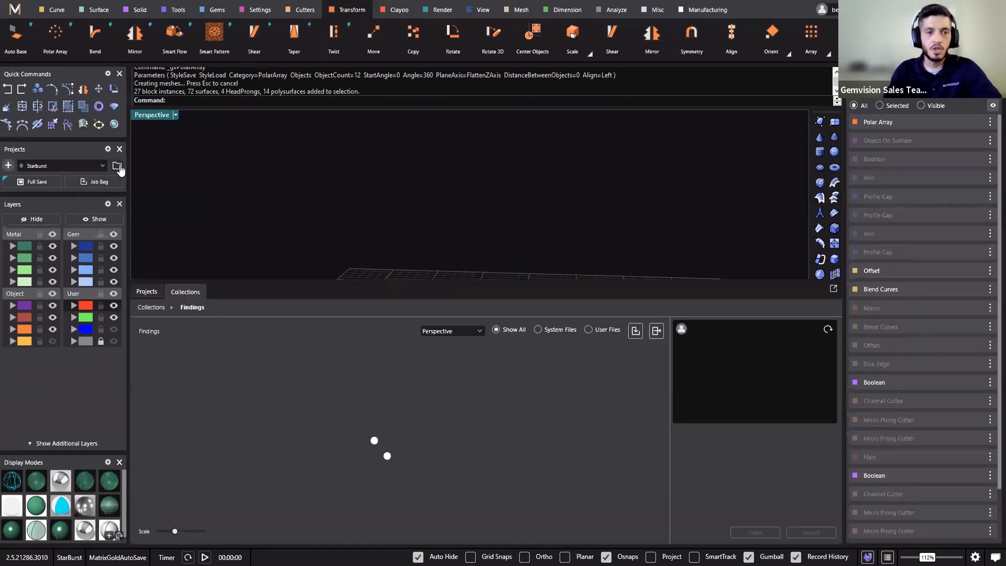
{"action": "left_click", "coordinate": [153, 308]}
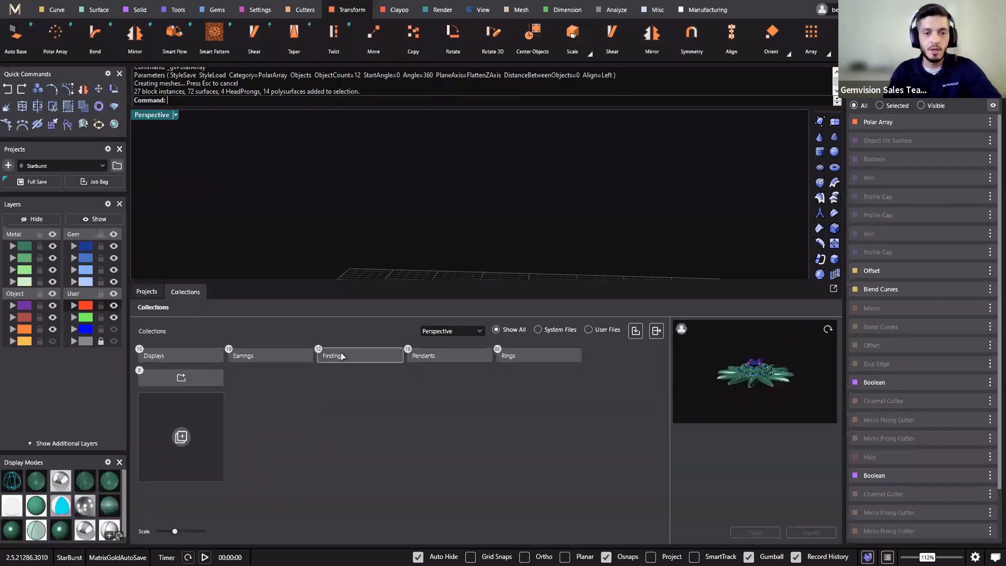
{"action": "left_click", "coordinate": [339, 357]}
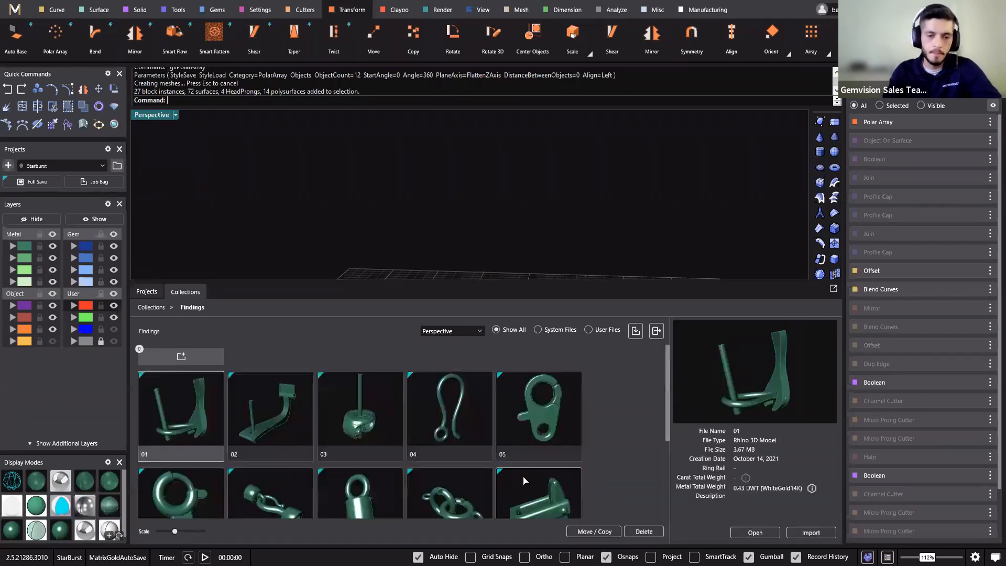
{"action": "scroll", "coordinate": [524, 480], "scroll_direction": "down", "scroll_amount": 1}
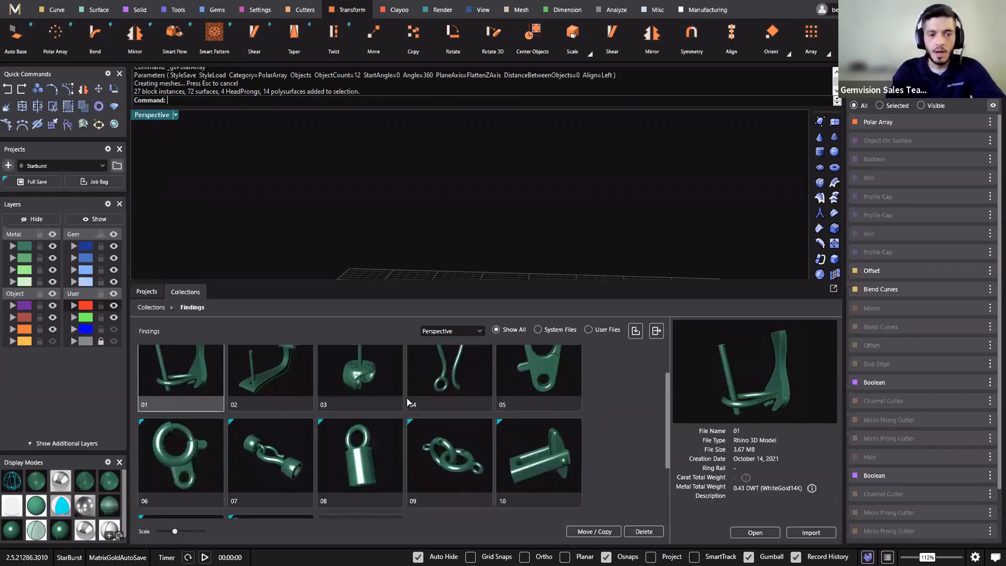
{"action": "left_click", "coordinate": [354, 387]}
{"action": "scroll", "coordinate": [335, 388], "scroll_direction": "up", "scroll_amount": 1}
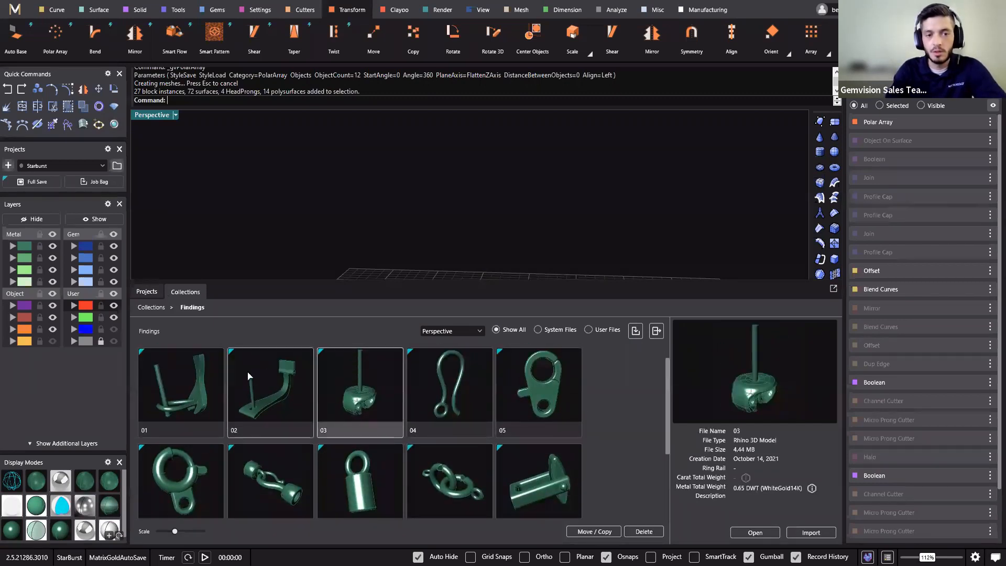
{"action": "left_click", "coordinate": [804, 536]}
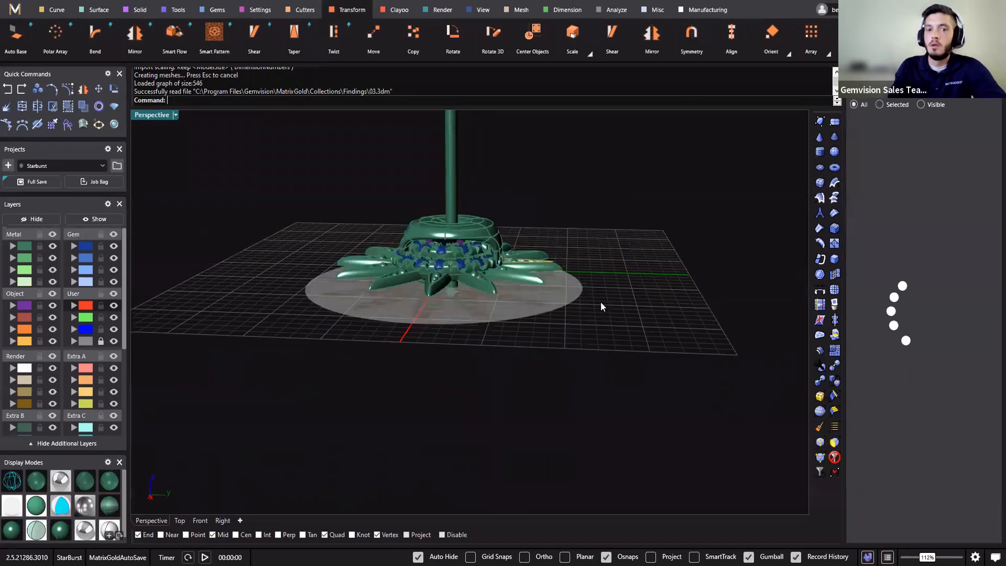
Move the imported post and earring back together straight down so the post's upper end meets the underside of the starburst.
{"action": "right_click_drag", "start_coordinate": [571, 386], "coordinate": [434, 372]}
{"action": "left_click", "coordinate": [500, 329]}
{"action": "scroll", "coordinate": [492, 297], "scroll_direction": "up", "scroll_amount": 5}
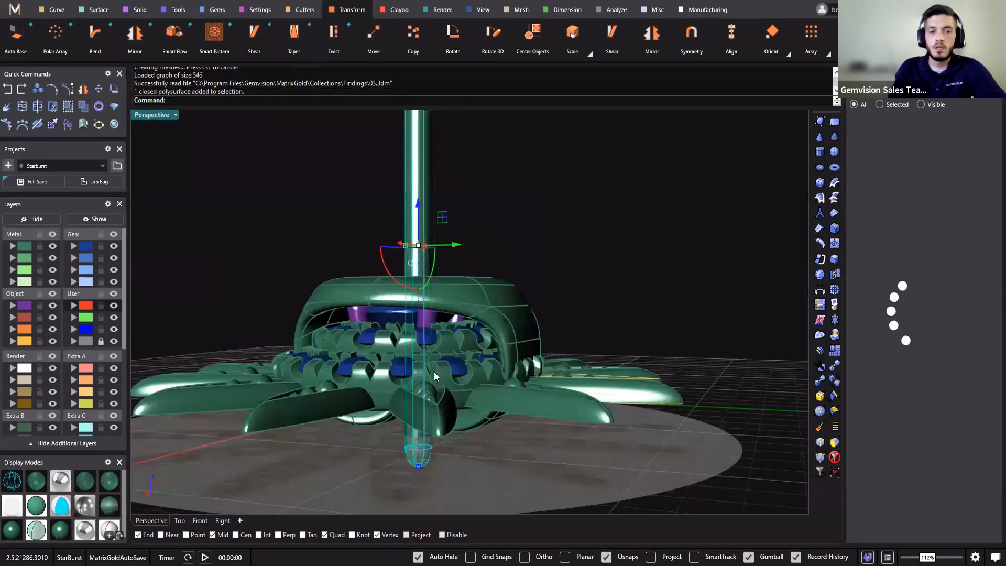
{"action": "left_click", "coordinate": [433, 372], "text": "shift"}
{"action": "scroll", "coordinate": [433, 372], "scroll_direction": "down", "scroll_amount": 2}
{"action": "left_click", "coordinate": [201, 520]}
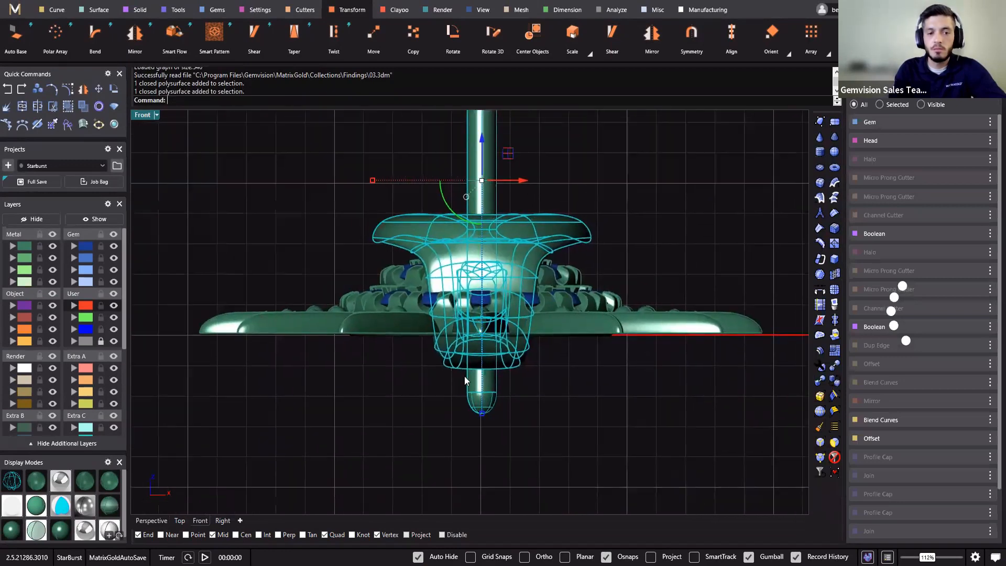
{"action": "scroll", "coordinate": [494, 179], "scroll_direction": "down", "scroll_amount": 2}
{"action": "left_click_drag", "start_coordinate": [490, 143], "coordinate": [502, 393]}
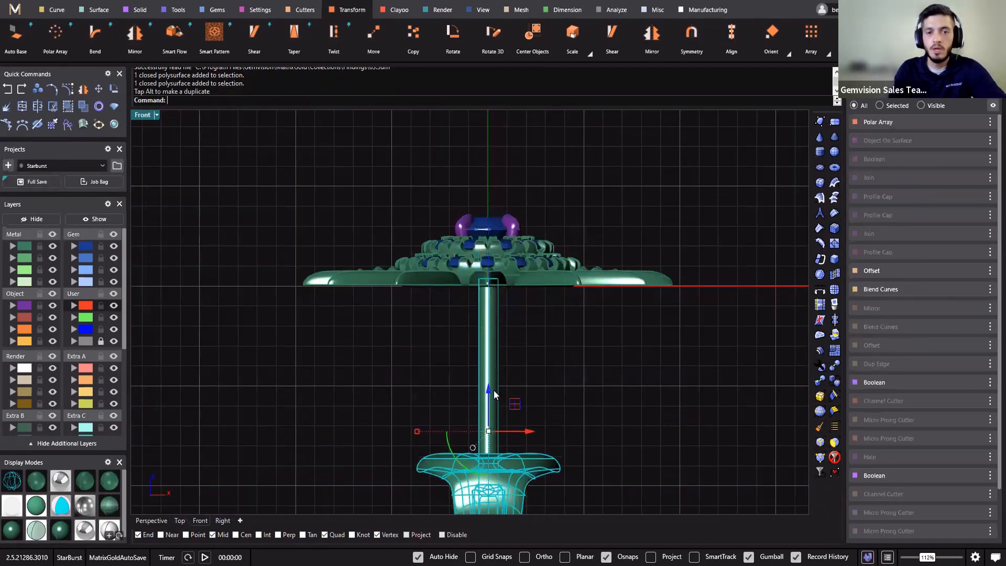
{"action": "left_click", "coordinate": [152, 520]}
{"action": "right_click_drag", "start_coordinate": [564, 437], "coordinate": [643, 415]}
{"action": "scroll", "coordinate": [352, 250], "scroll_direction": "up", "scroll_amount": 6}
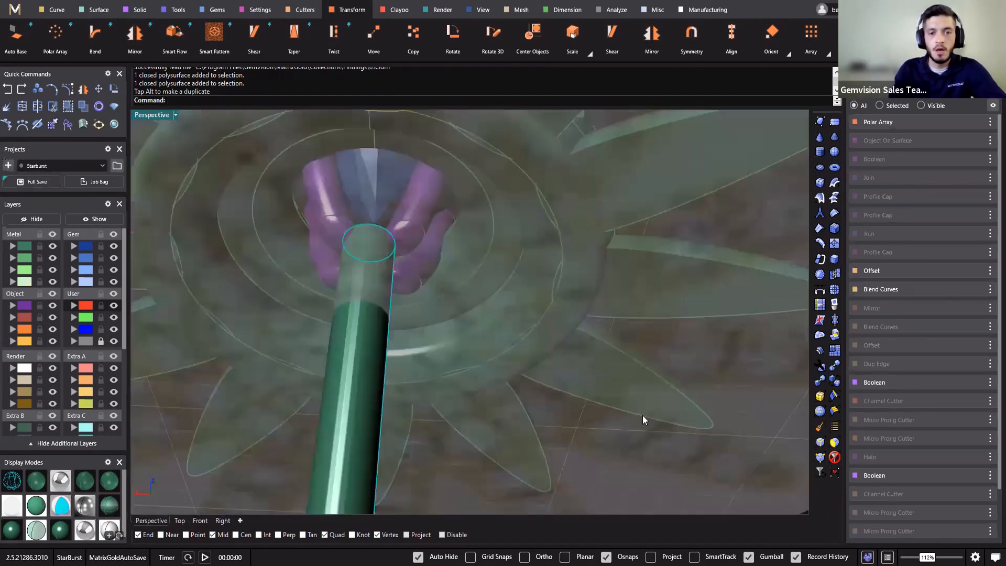
{"action": "scroll", "coordinate": [330, 238], "scroll_direction": "down", "scroll_amount": 9}
{"action": "right_click", "coordinate": [319, 267]}
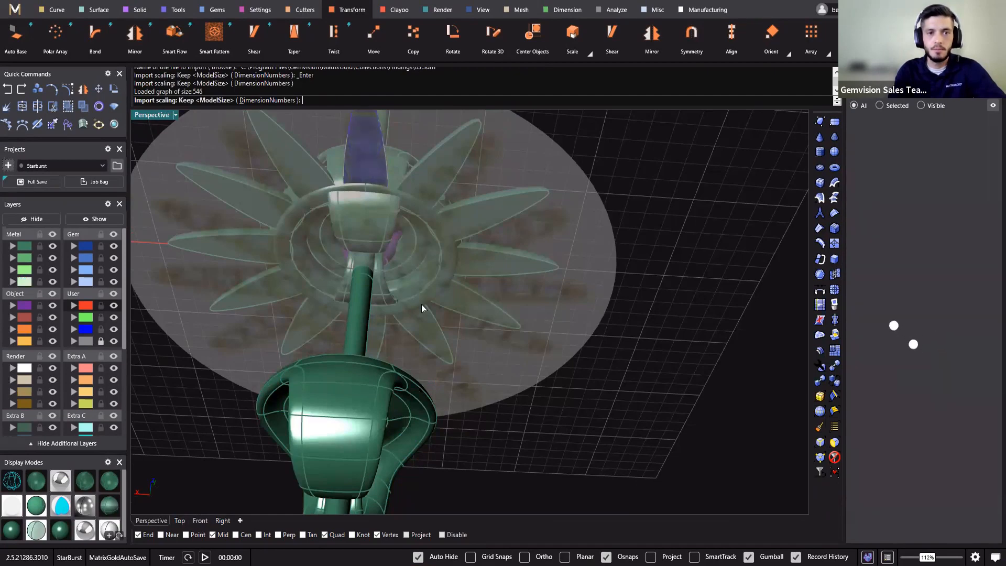
{"action": "left_click", "coordinate": [676, 299]}
{"action": "right_click_drag", "start_coordinate": [676, 298], "coordinate": [323, 234]}
{"action": "left_click", "coordinate": [328, 239]}
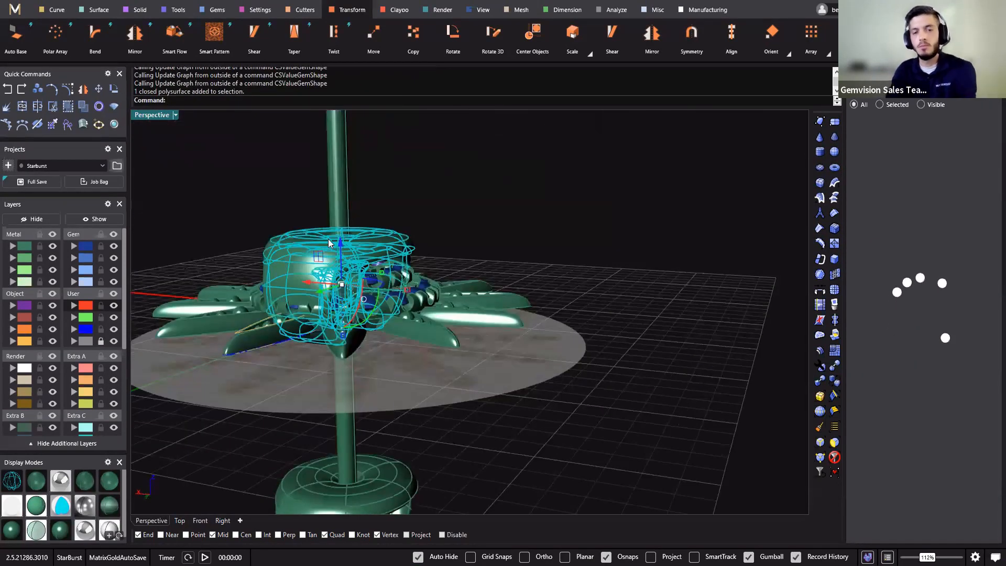
{"action": "key", "text": "Delete"}
{"action": "left_click", "coordinate": [332, 194]}
{"action": "key", "text": "Delete"}
Add a Gallery Rail to the center gem and set its position to about -0.8.
{"action": "right_click_drag", "start_coordinate": [326, 196], "coordinate": [296, 123]}
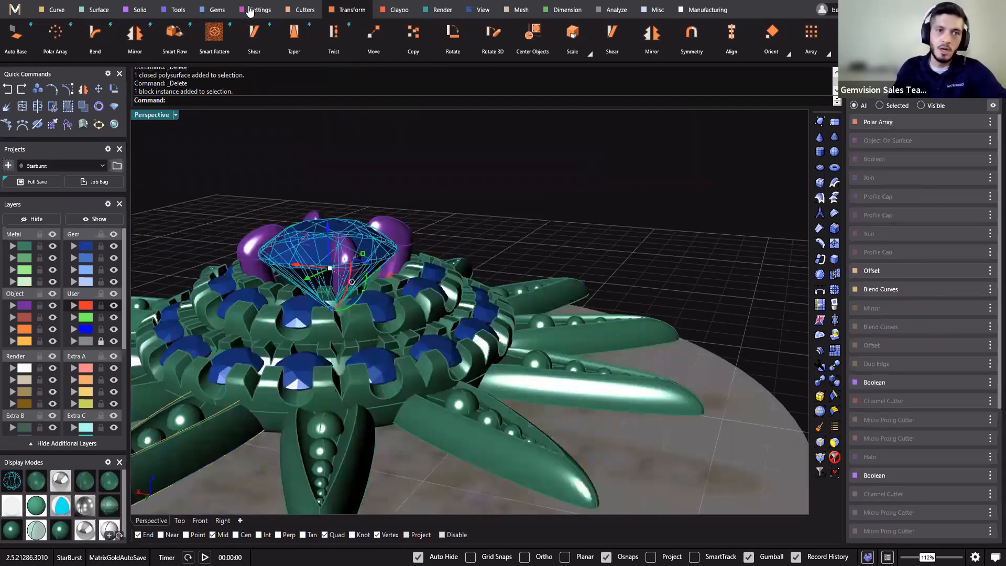
{"action": "left_click", "coordinate": [260, 9]}
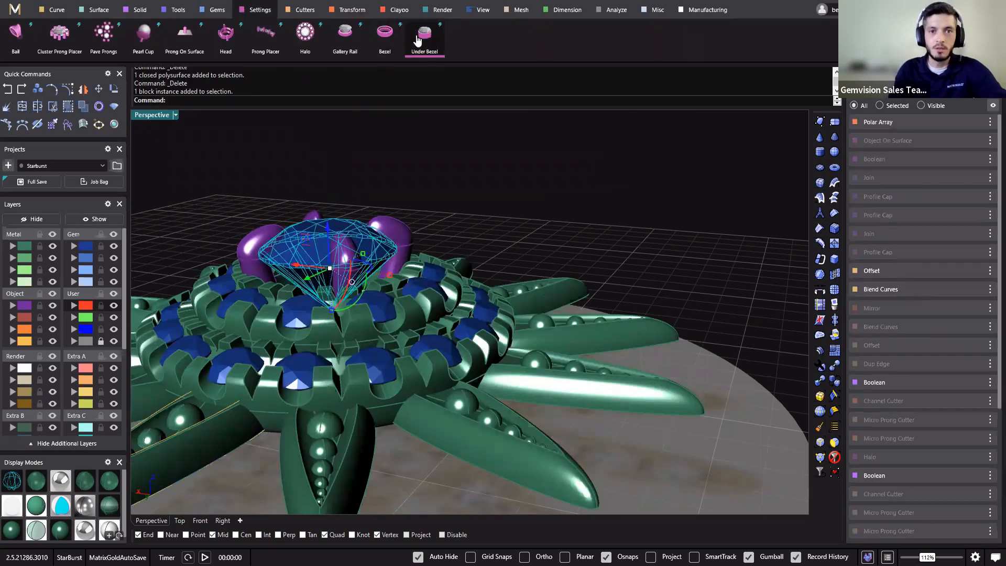
{"action": "left_click", "coordinate": [345, 35]}
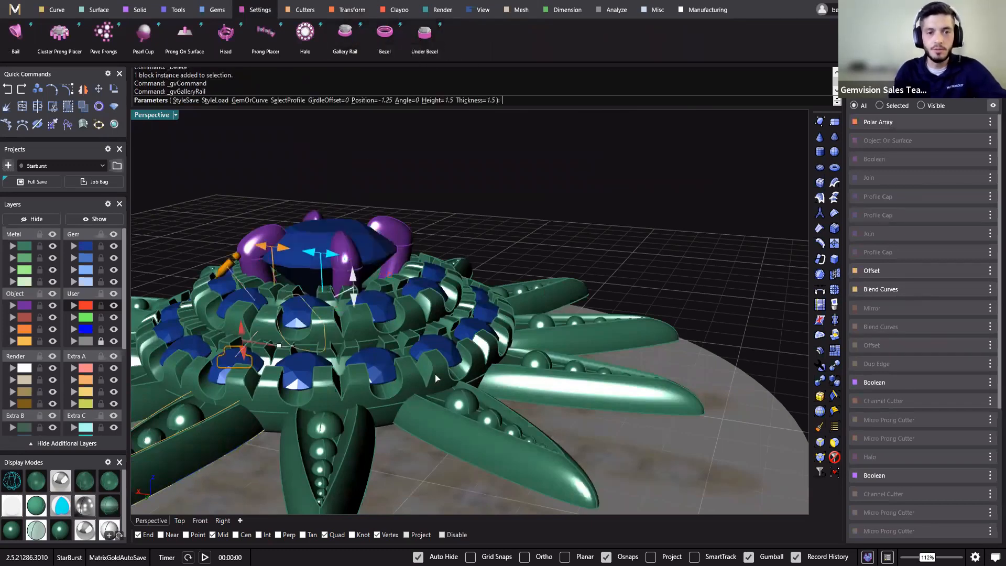
{"action": "right_click_drag", "start_coordinate": [429, 318], "coordinate": [374, 284]}
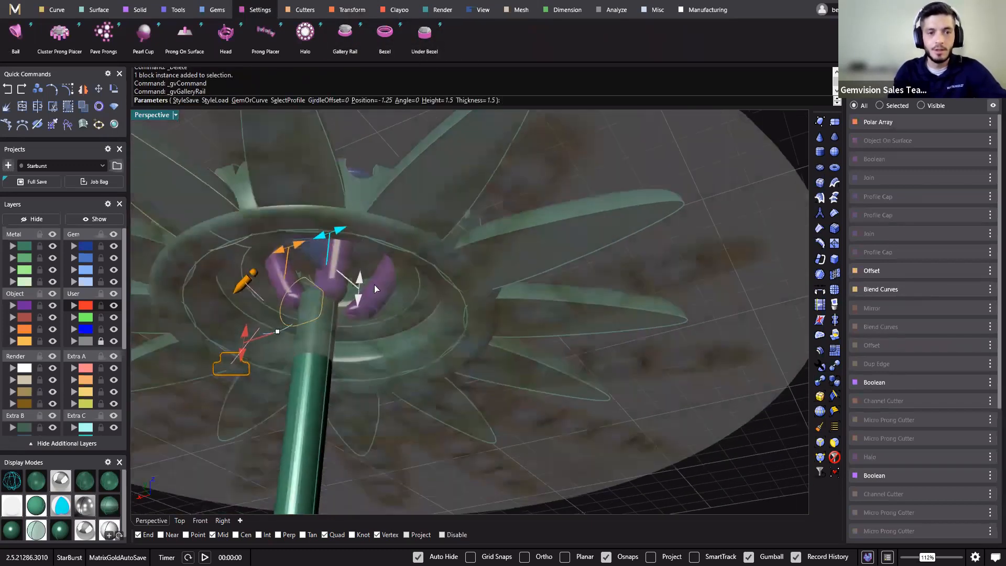
{"action": "scroll", "coordinate": [373, 287], "scroll_direction": "up", "scroll_amount": 3}
{"action": "left_click_drag", "start_coordinate": [369, 303], "coordinate": [372, 269]}
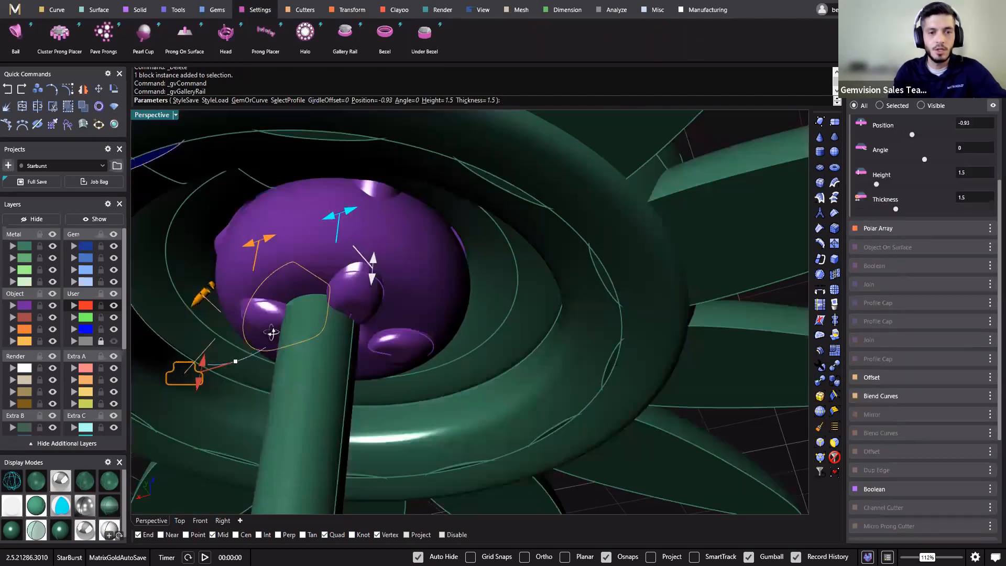
{"action": "right_click_drag", "start_coordinate": [335, 225], "coordinate": [309, 204]}
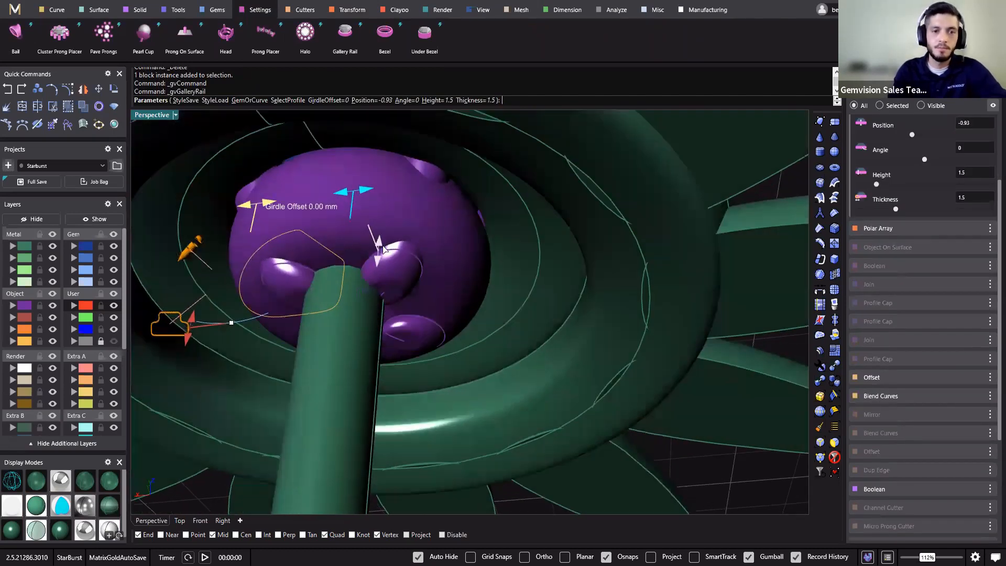
{"action": "mouse_move", "coordinate": [378, 252]}
{"action": "left_mouse_down"}
{"action": "mouse_move", "coordinate": [378, 236]}
{"action": "mouse_move", "coordinate": [377, 246]}
{"action": "left_mouse_up"}
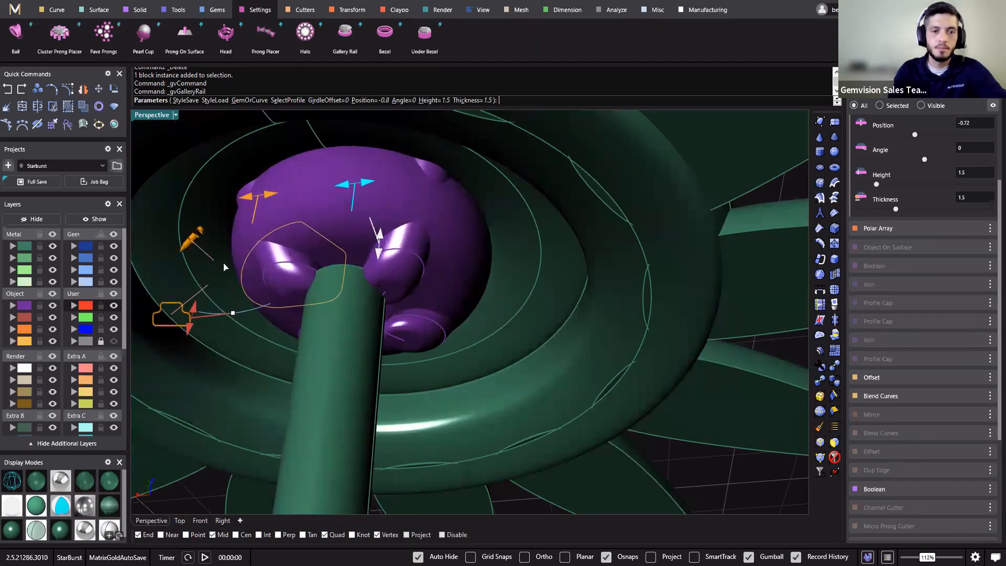
Shape the gallery rail to about 1.87 mm high and 1.15 mm thick at an angle of -15, and accept it.
{"action": "right_click_drag", "start_coordinate": [273, 257], "coordinate": [188, 337]}
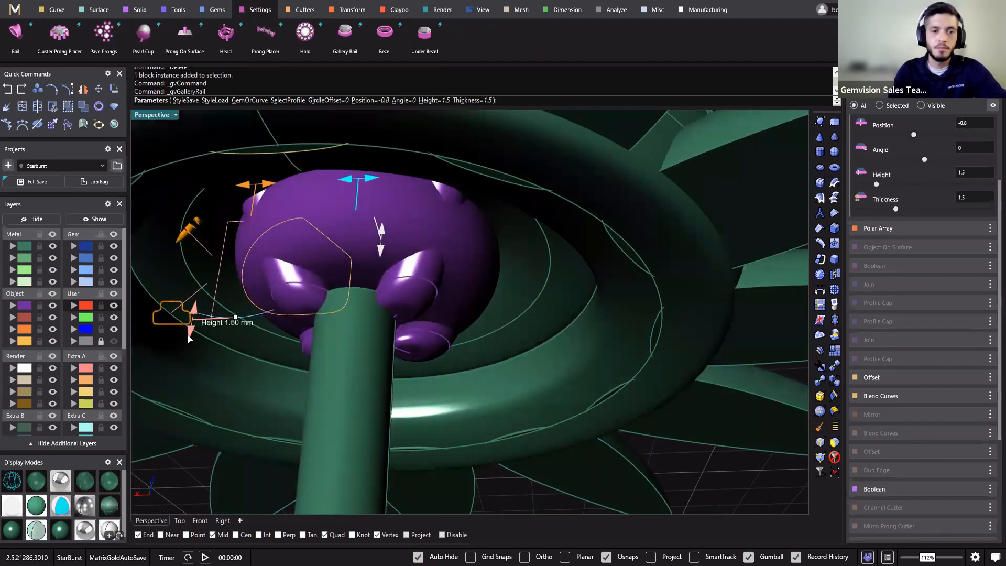
{"action": "left_click_drag", "start_coordinate": [189, 332], "coordinate": [187, 352]}
{"action": "right_click_drag", "start_coordinate": [188, 349], "coordinate": [343, 267]}
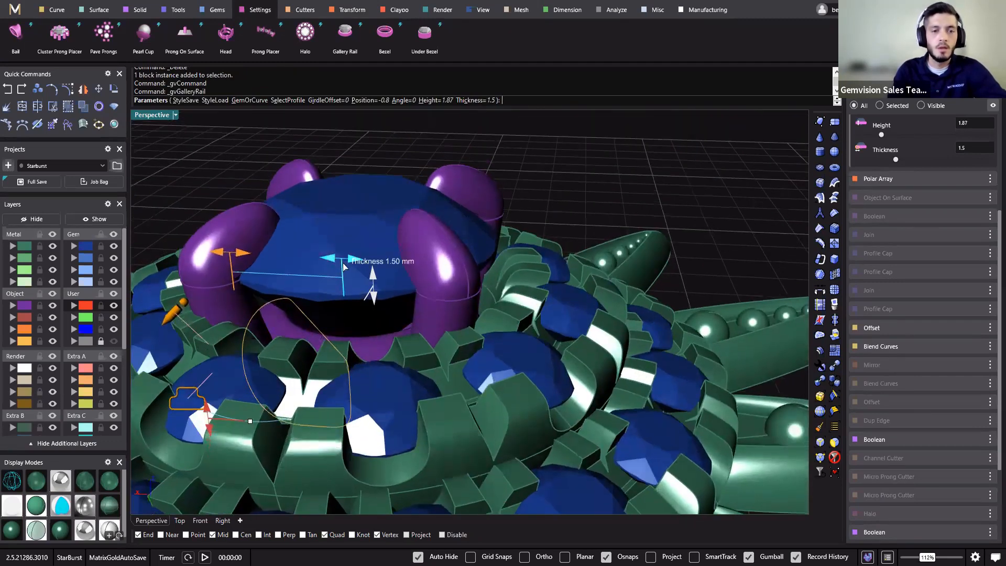
{"action": "right_click_drag", "start_coordinate": [344, 331], "coordinate": [348, 242]}
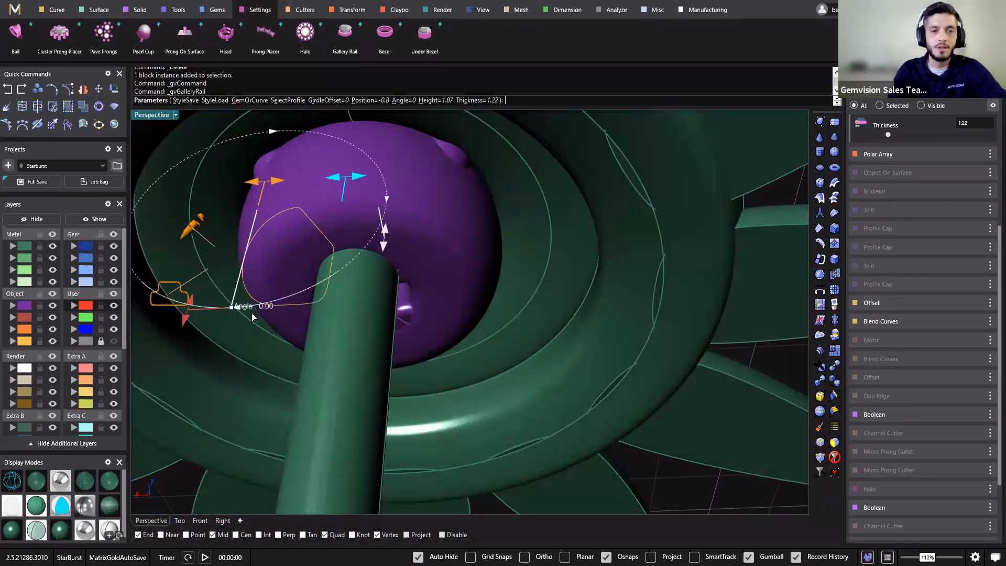
{"action": "left_click_drag", "start_coordinate": [252, 317], "coordinate": [288, 281]}
{"action": "right_click_drag", "start_coordinate": [288, 281], "coordinate": [517, 418]}
{"action": "key", "text": "Return"}
Transfer the four center prongs and the gallery rail to the Metal 01 layer.
{"action": "scroll", "coordinate": [517, 418], "scroll_direction": "down", "scroll_amount": 5}
{"action": "right_click_drag", "start_coordinate": [519, 356], "coordinate": [529, 435]}
{"action": "left_click", "coordinate": [24, 305]}
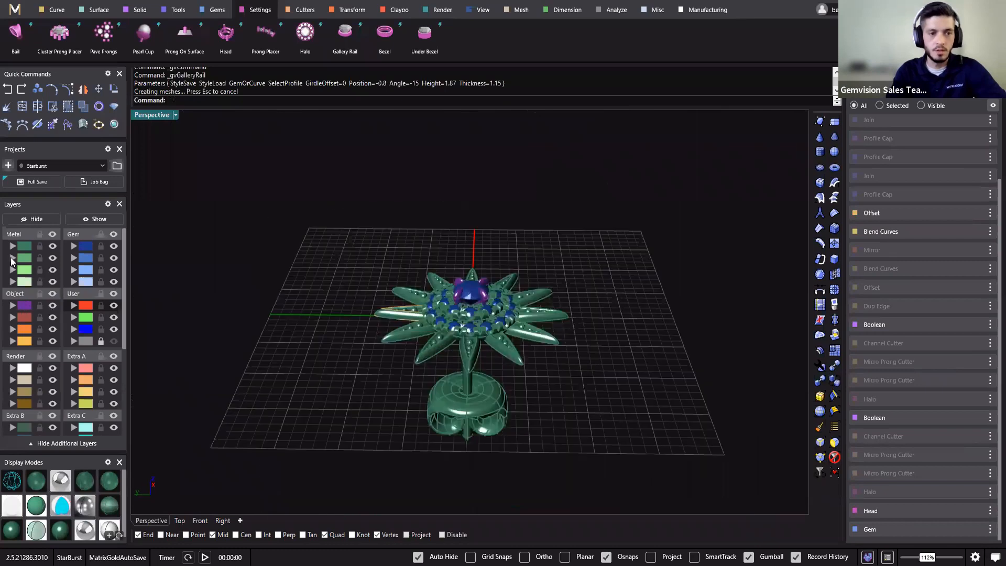
{"action": "left_click", "coordinate": [12, 246]}
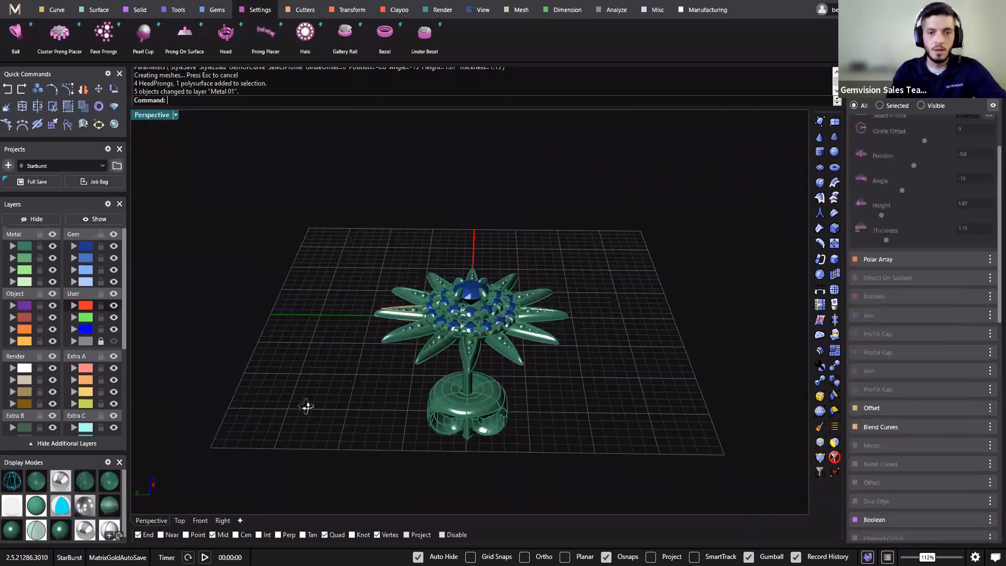
{"action": "right_click_drag", "start_coordinate": [307, 406], "coordinate": [416, 401]}
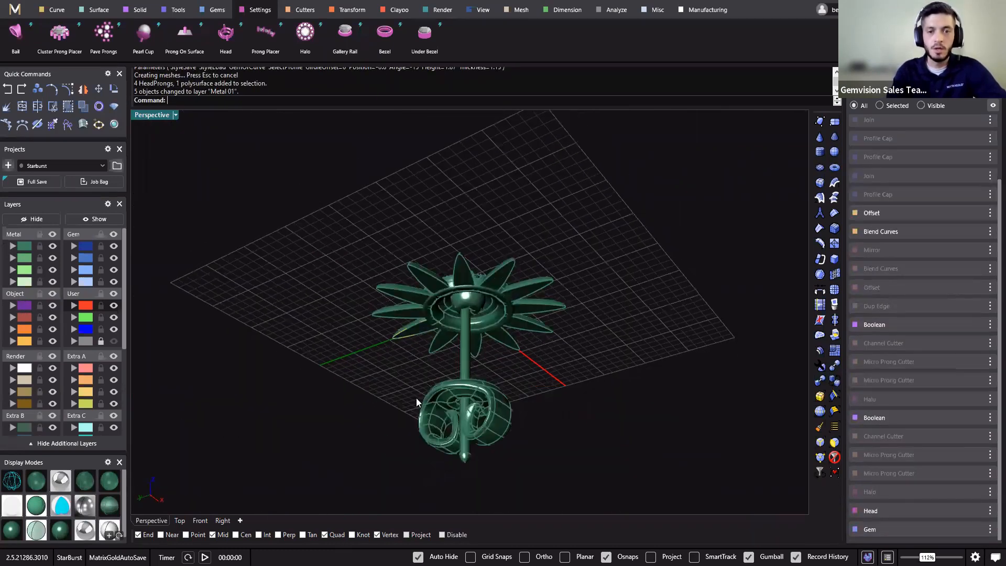
Hide the yellow Object layer.
{"action": "right_click_drag", "start_coordinate": [641, 247], "coordinate": [390, 389]}
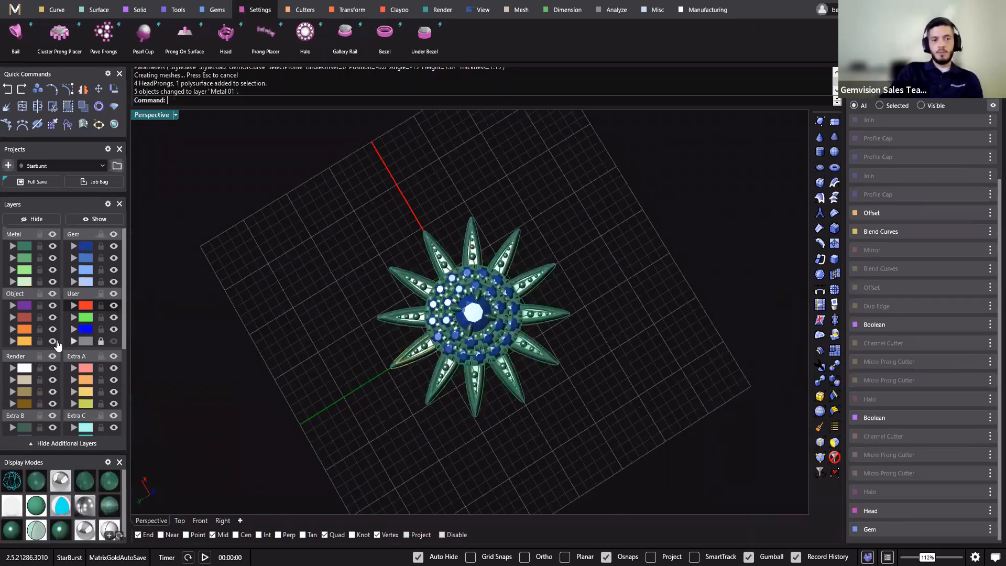
{"action": "left_click", "coordinate": [52, 341]}
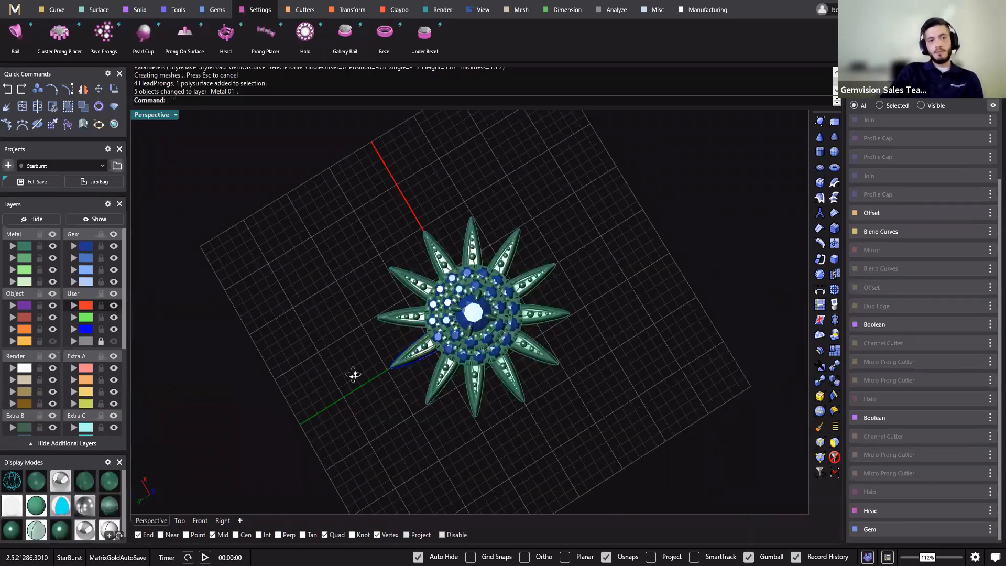
Select the whole earring, export it to the project's job bag, and make a full save named v4.
{"action": "key", "text": "ctrl+a"}
{"action": "left_click", "coordinate": [97, 184]}
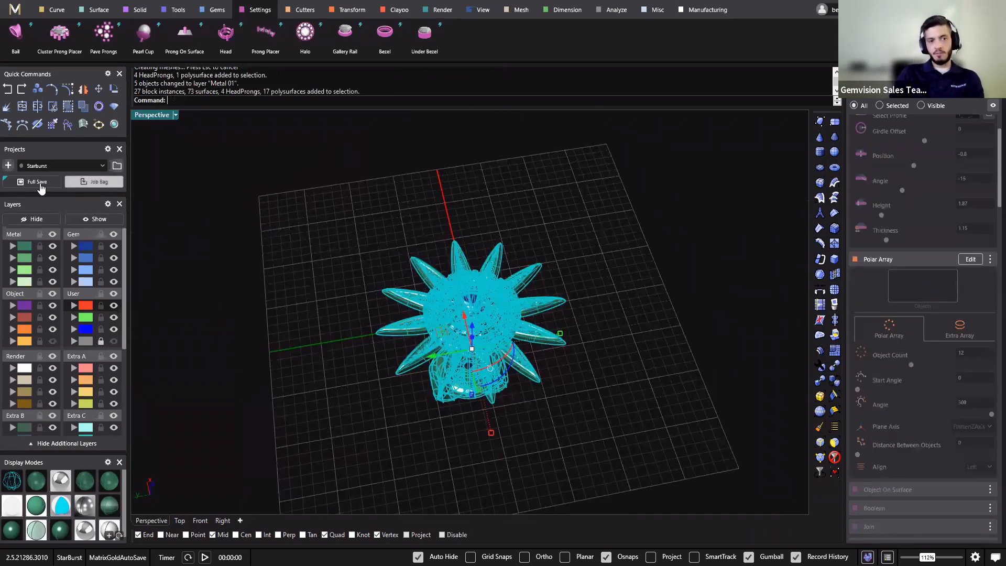
{"action": "left_click", "coordinate": [41, 183]}
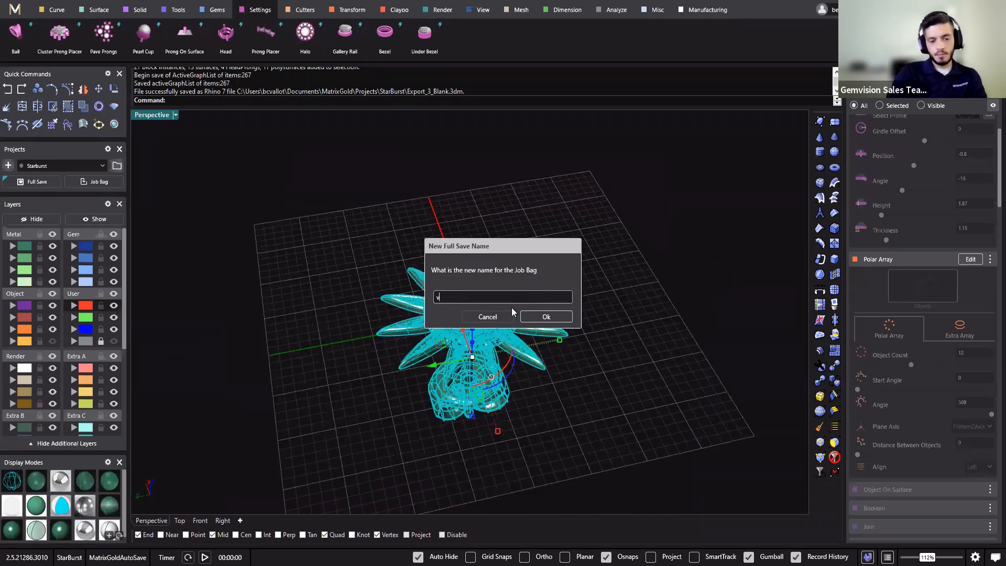
{"action": "key", "text": "Return"}
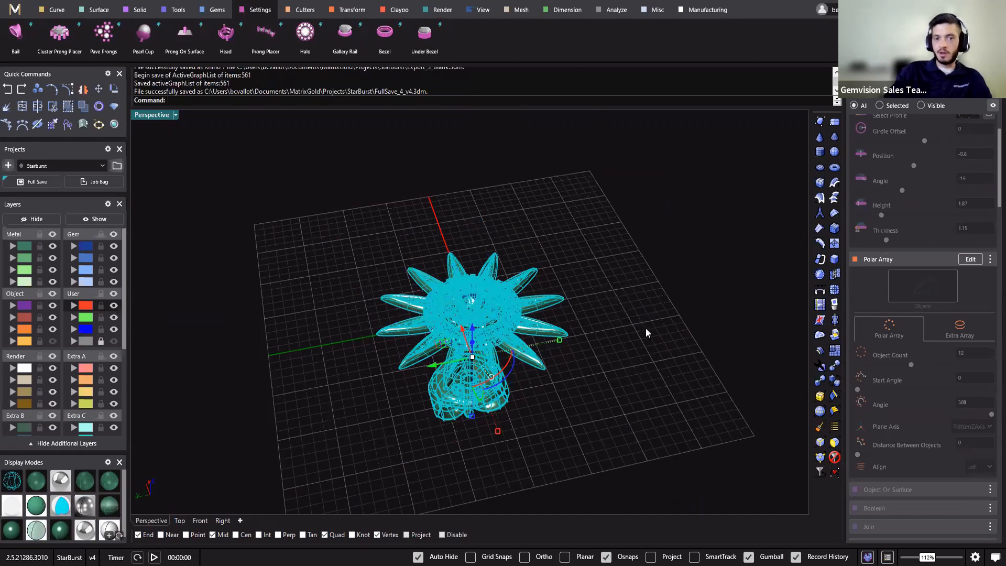
Select the complete earring with its post and place a duplicate beside the original.
{"action": "right_click_drag", "start_coordinate": [646, 333], "coordinate": [586, 233]}
{"action": "left_click_drag", "start_coordinate": [219, 226], "coordinate": [636, 504]}
{"action": "right_click_drag", "start_coordinate": [631, 502], "coordinate": [506, 4]}
{"action": "right_click_drag", "start_coordinate": [515, 353], "coordinate": [452, 365]}
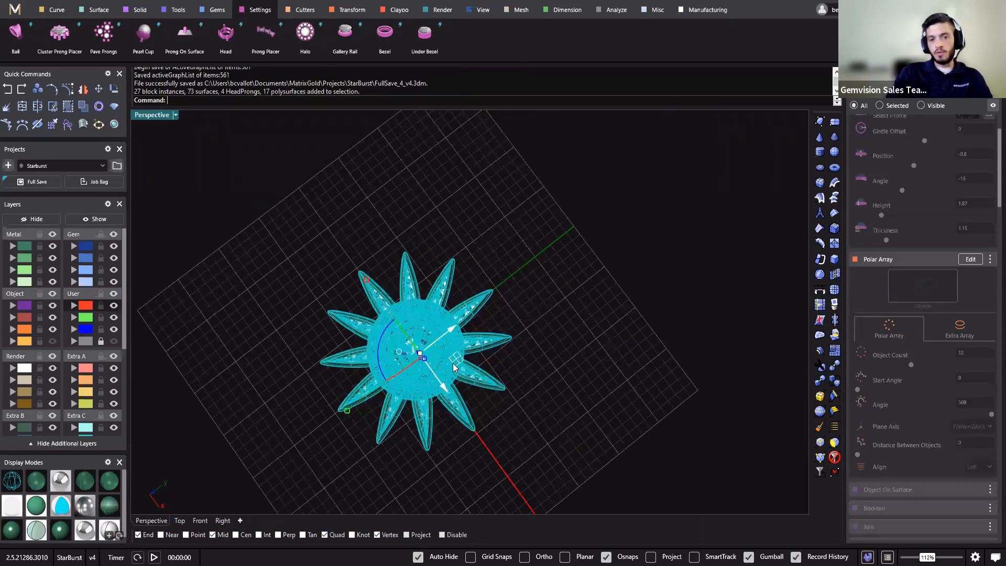
{"action": "left_click_drag", "start_coordinate": [454, 362], "coordinate": [644, 354]}
{"action": "key", "text": "alt"}
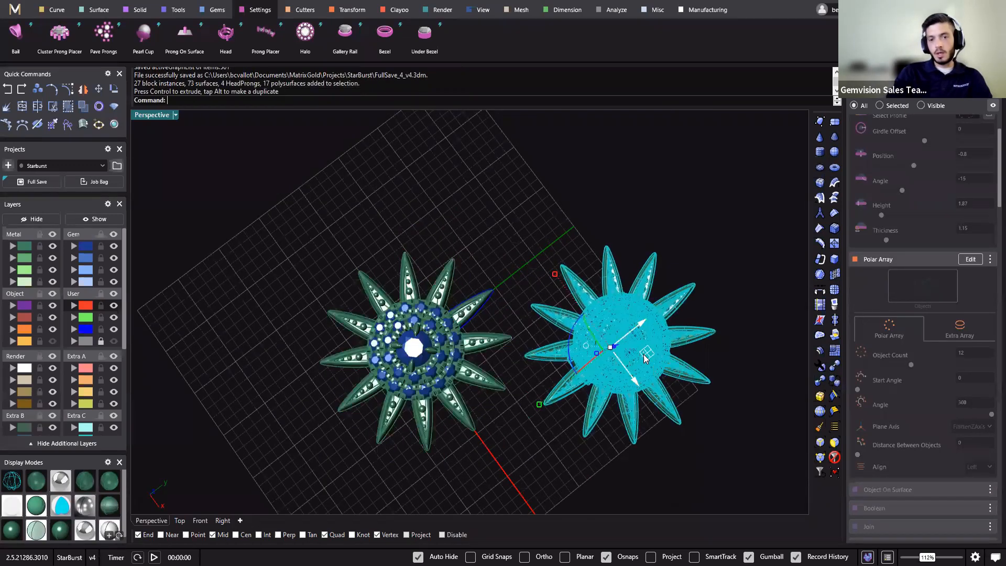
{"action": "left_click_drag", "start_coordinate": [621, 297], "coordinate": [621, 300]}
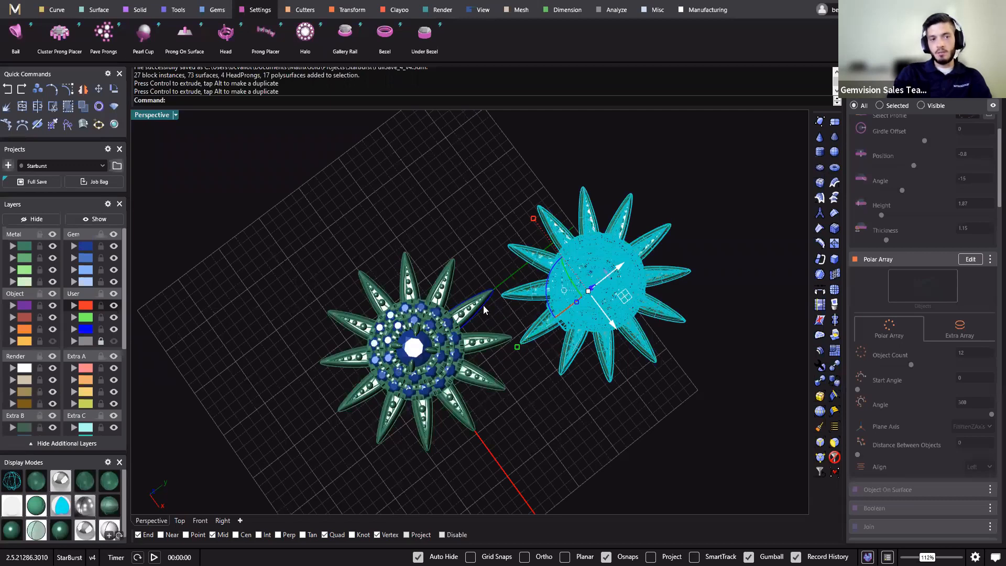
{"action": "key", "text": "ctrl+z"}
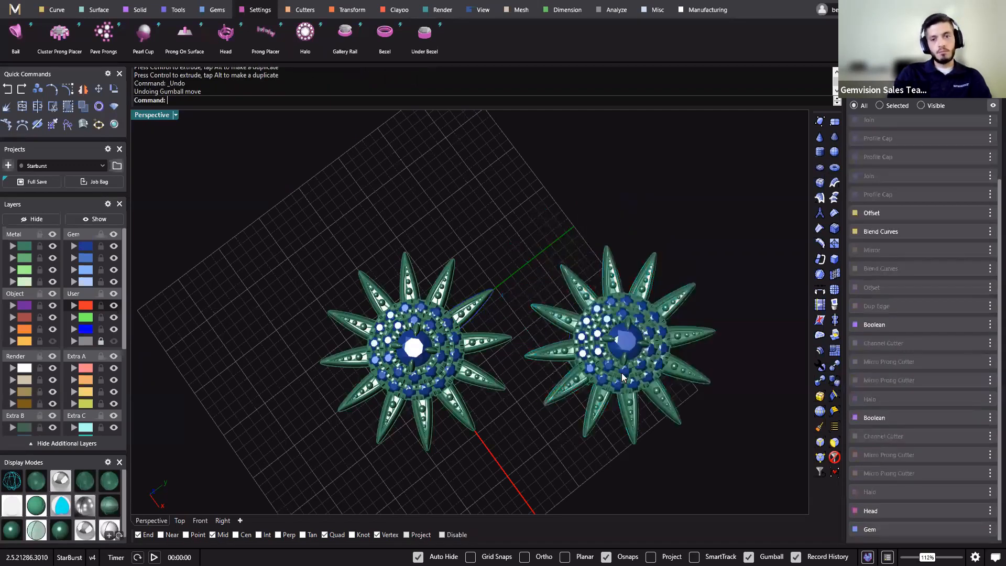
{"action": "left_click_drag", "start_coordinate": [538, 207], "coordinate": [708, 438]}
{"action": "left_click", "coordinate": [703, 231]}
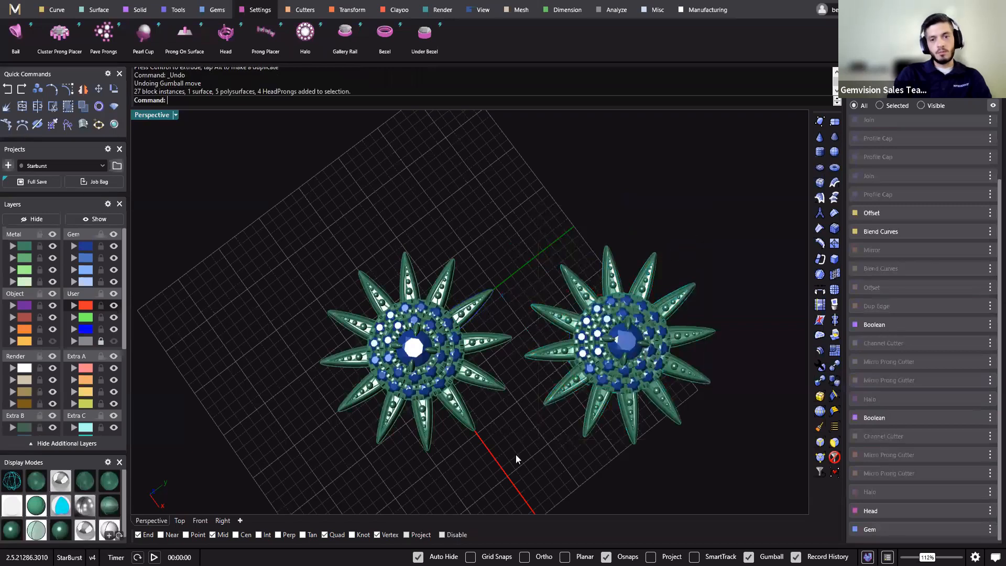
Select the entire duplicate earring, move it closer to the Y axis, and accept breaking its history.
{"action": "left_click_drag", "start_coordinate": [770, 238], "coordinate": [532, 473]}
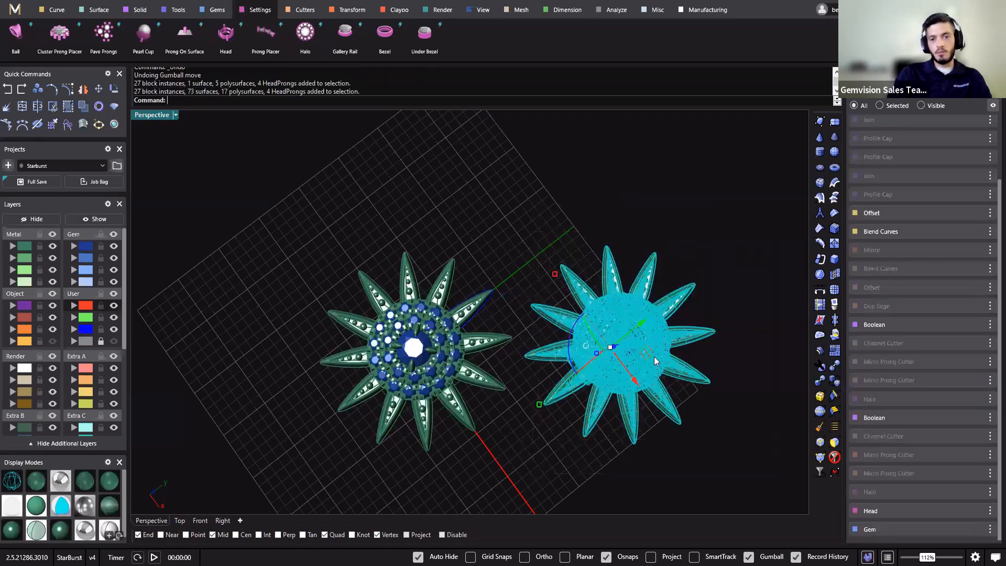
{"action": "left_click_drag", "start_coordinate": [651, 353], "coordinate": [651, 304]}
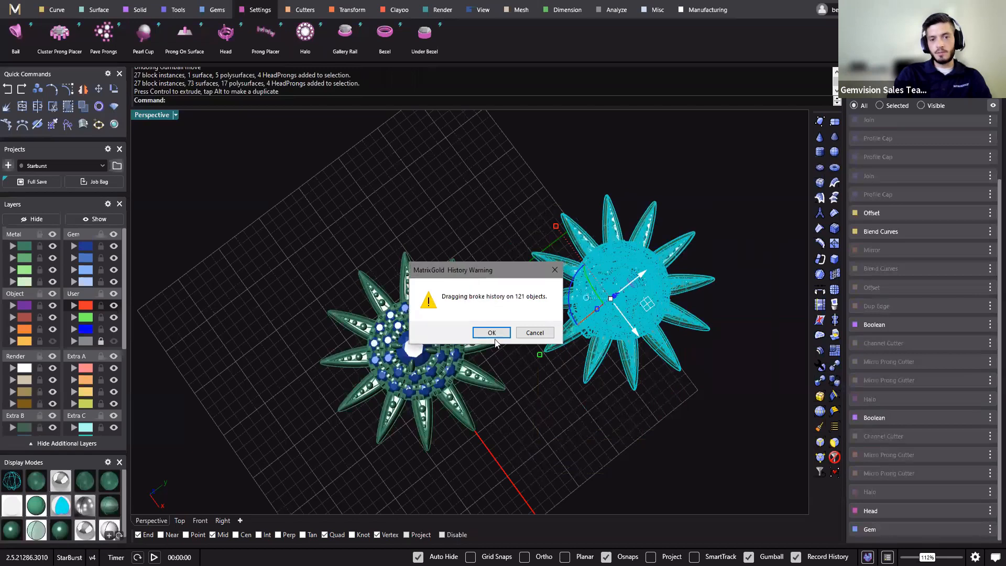
{"action": "left_click", "coordinate": [492, 333]}
{"action": "left_click", "coordinate": [557, 474]}
Select the original earring and hide it, leaving only the duplicate in view.
{"action": "right_click_drag", "start_coordinate": [518, 227], "coordinate": [336, 427]}
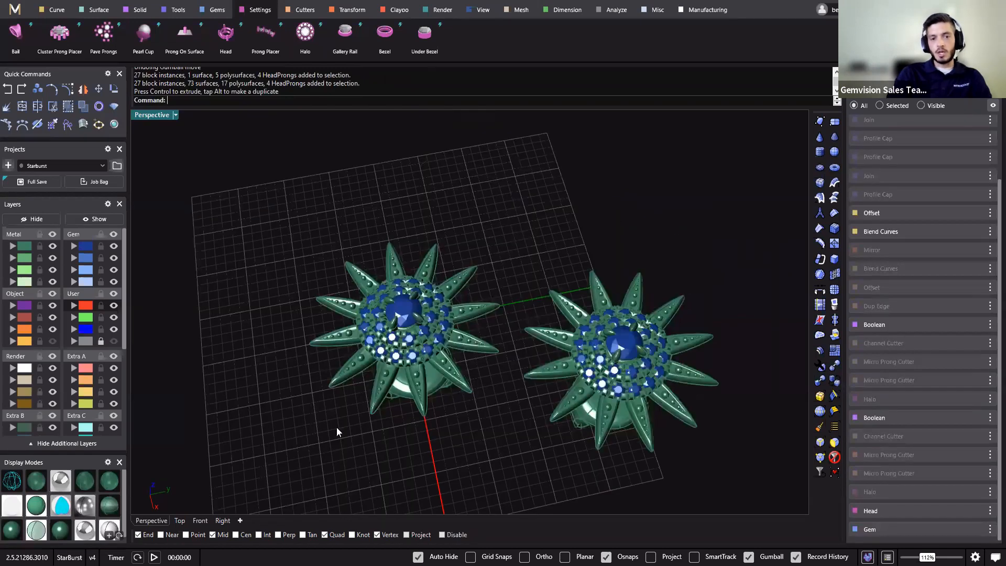
{"action": "left_click_drag", "start_coordinate": [336, 426], "coordinate": [294, 440]}
{"action": "left_click", "coordinate": [45, 223]}
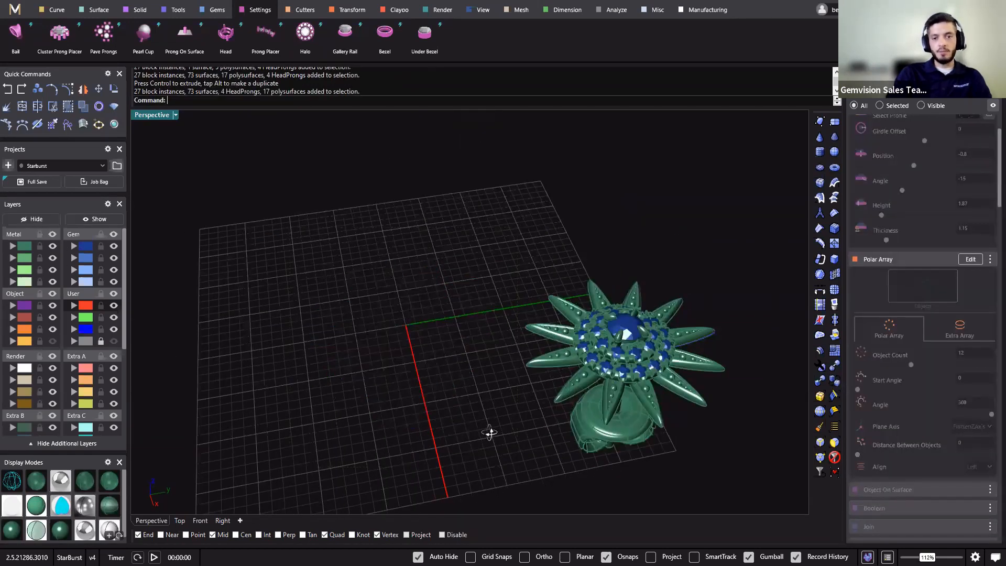
Rotate the duplicate earring into a tilted display pose with its post pointing backwards, and move it near the grid origin.
{"action": "right_click_drag", "start_coordinate": [495, 417], "coordinate": [383, 320]}
{"action": "key", "text": "ctrl+a"}
{"action": "left_click_drag", "start_coordinate": [409, 343], "coordinate": [542, 448]}
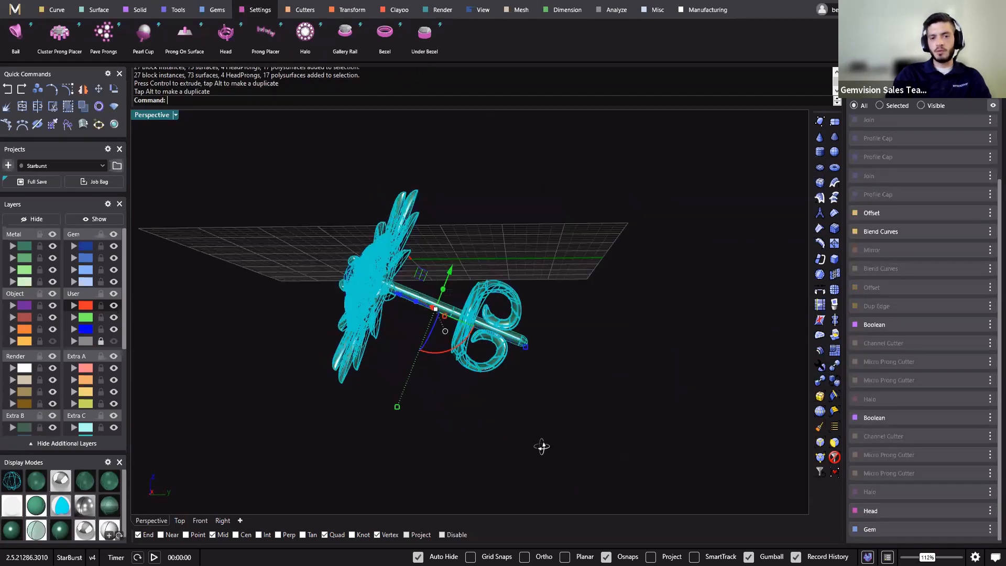
{"action": "right_click_drag", "start_coordinate": [542, 447], "coordinate": [445, 368]}
{"action": "left_click_drag", "start_coordinate": [445, 368], "coordinate": [472, 393]}
{"action": "right_click_drag", "start_coordinate": [472, 393], "coordinate": [524, 339]}
{"action": "left_click_drag", "start_coordinate": [524, 340], "coordinate": [571, 372]}
{"action": "right_click_drag", "start_coordinate": [563, 412], "coordinate": [376, 264]}
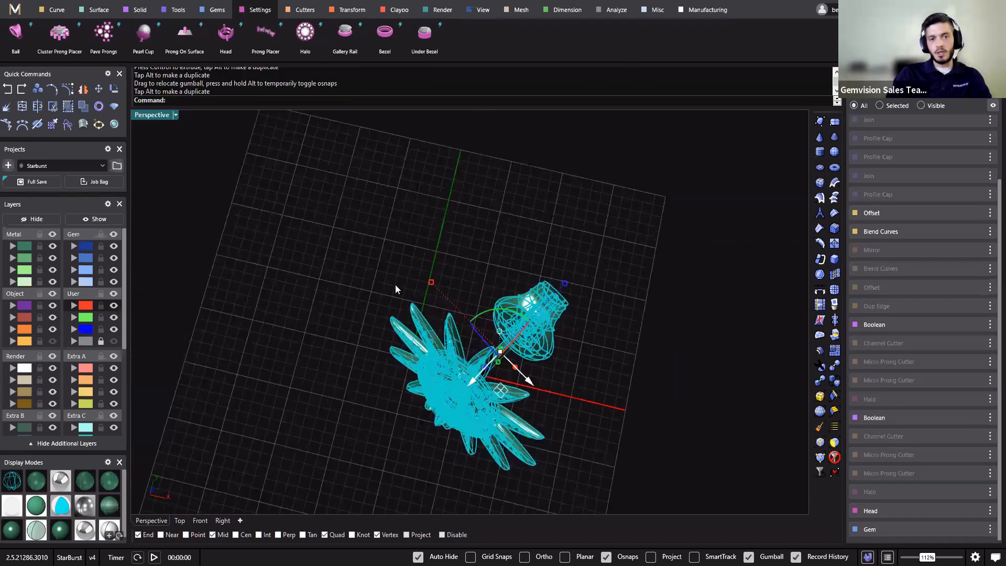
Duplicate the tilted earring, rotate the copy to a slightly different angle, and clear the selection on the pair.
{"action": "left_click_drag", "start_coordinate": [370, 182], "coordinate": [347, 187]}
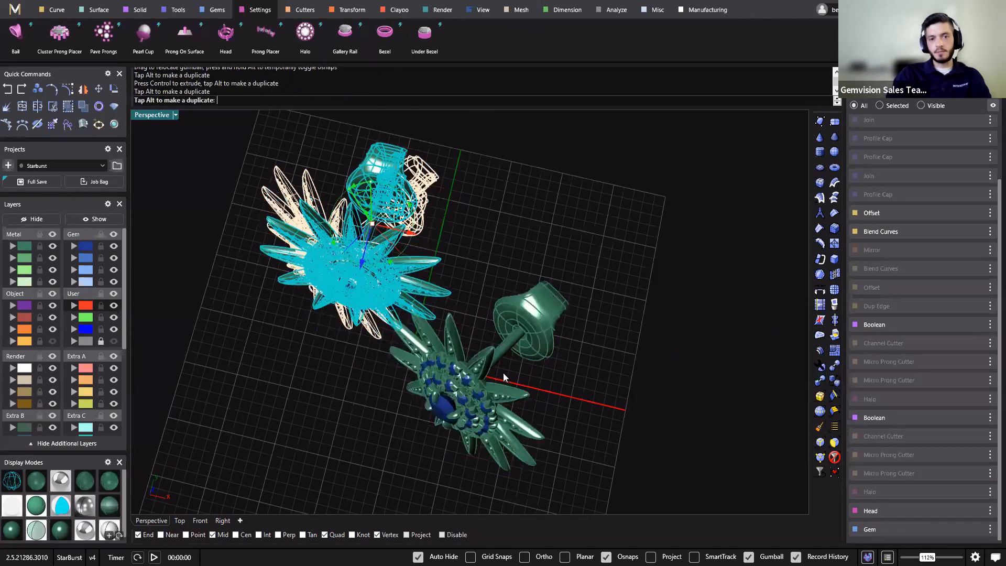
{"action": "left_click", "coordinate": [507, 338]}
{"action": "right_click_drag", "start_coordinate": [644, 292], "coordinate": [583, 417]}
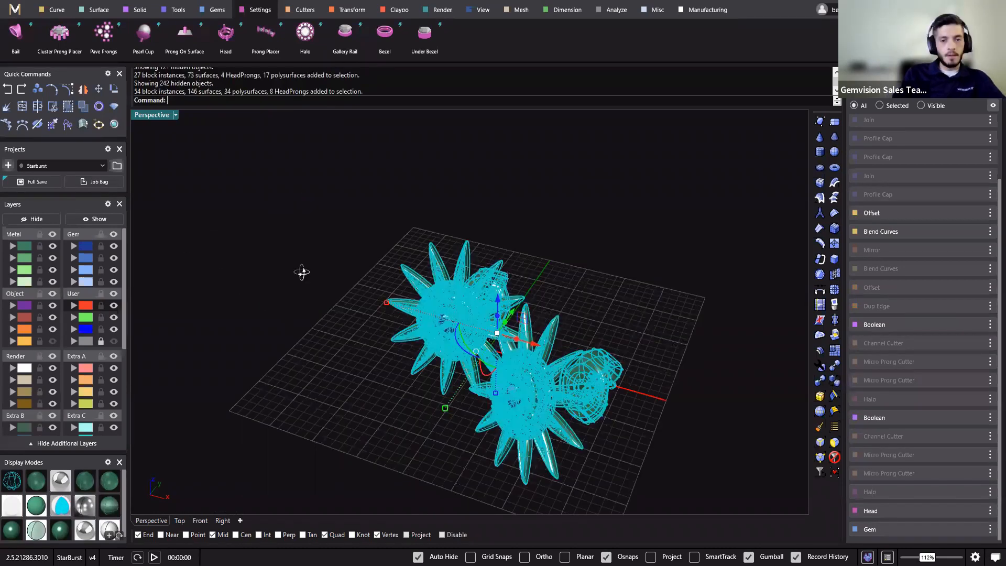
{"action": "right_click_drag", "start_coordinate": [301, 272], "coordinate": [278, 269]}
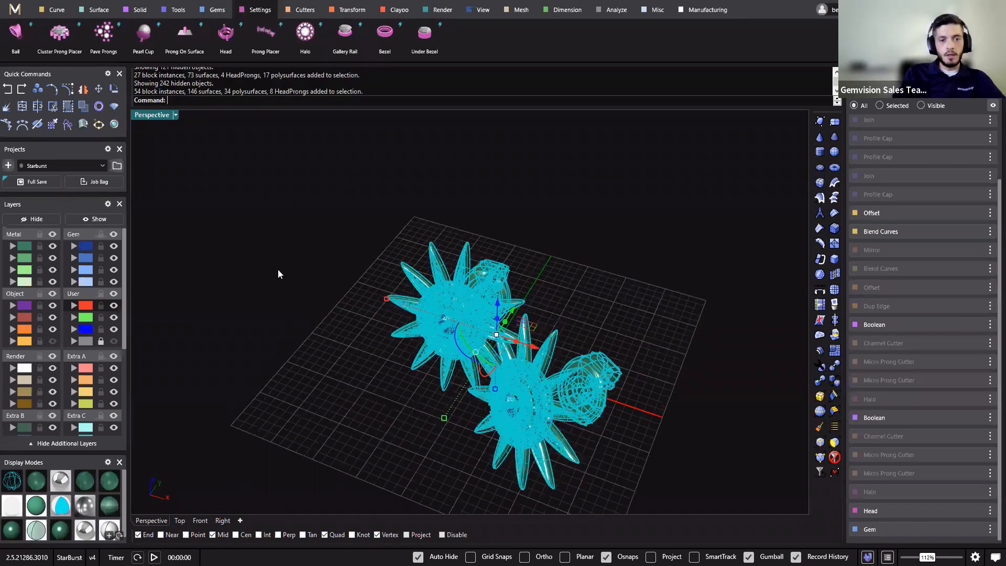
{"action": "key", "text": "Escape"}
Collapse the additional layer groups so only the Metal, Gem, Object and User layers are listed.
{"action": "left_click", "coordinate": [34, 447]}
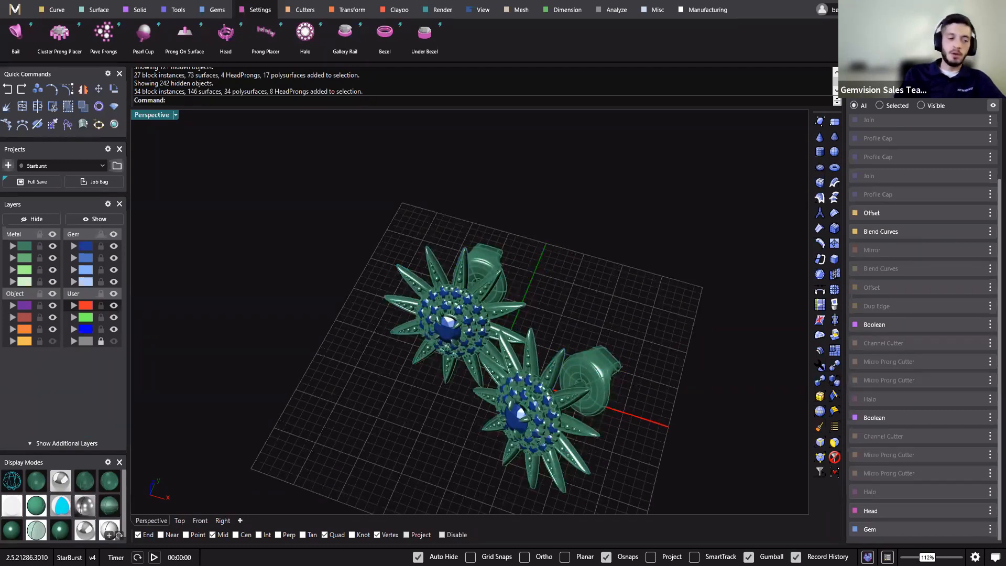
{"action": "right_click_drag", "start_coordinate": [502, 335], "coordinate": [21, 173]}
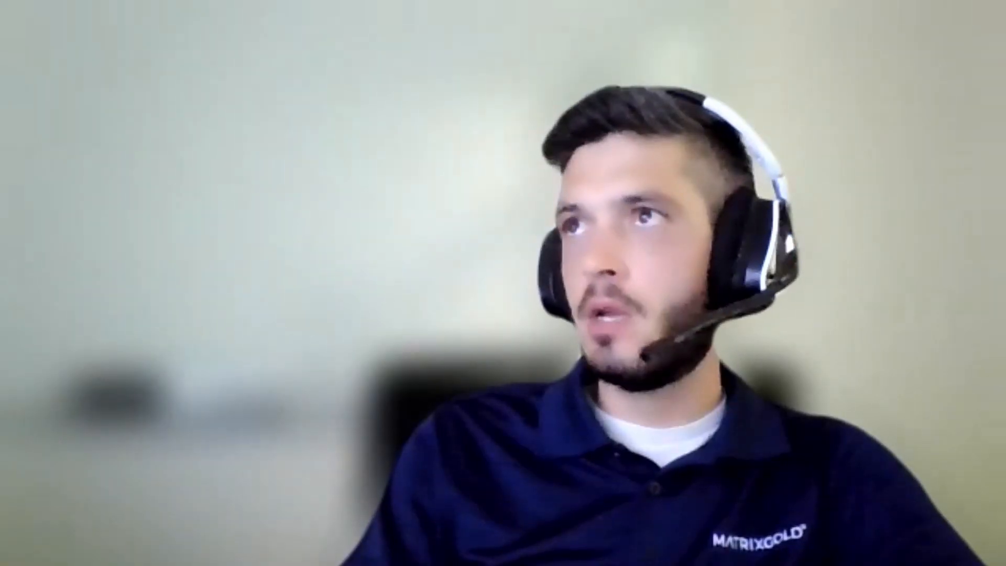